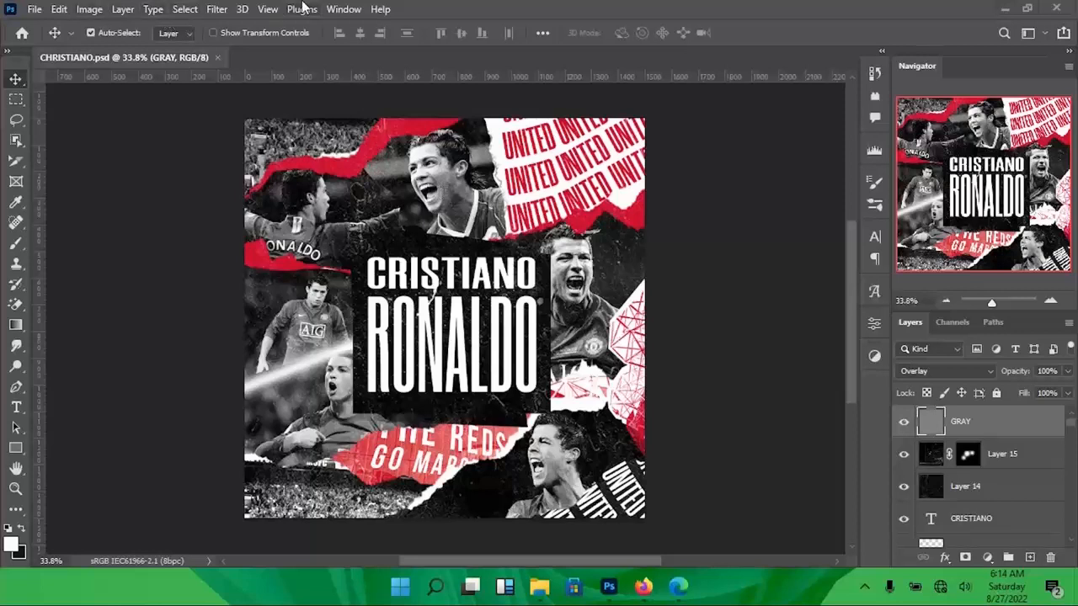
- Create a new 5 x 5 inch document at 300 pixels/inch in 8-bit RGB Color with a white background and square pixels
{"action": "left_click", "coordinate": [407, 8]}
{"action": "key", "text": "ctrl+n"}
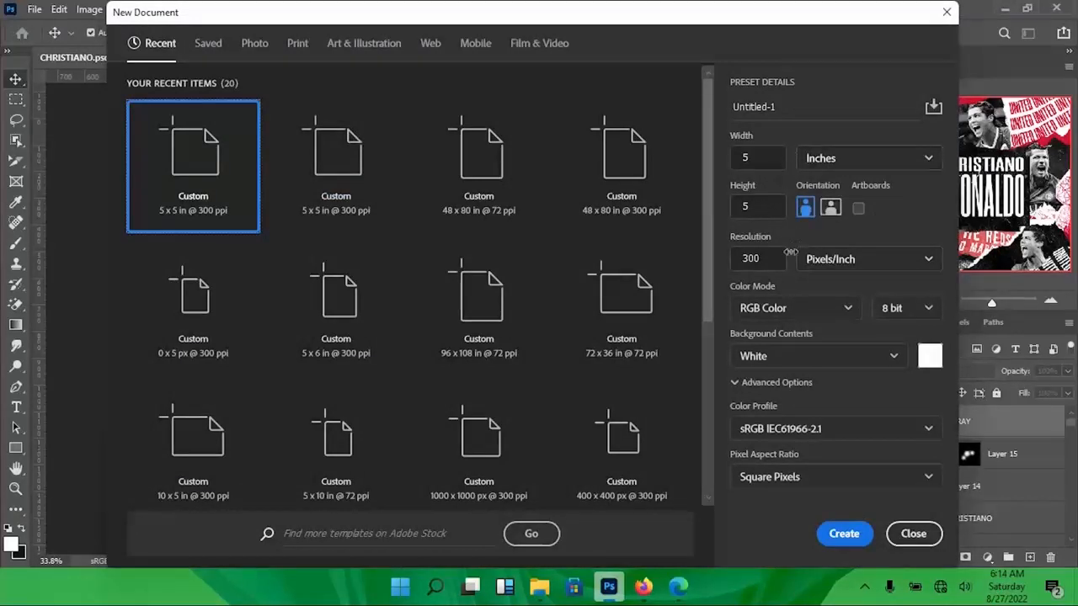
{"action": "left_click", "coordinate": [783, 430]}
{"action": "left_click", "coordinate": [783, 469]}
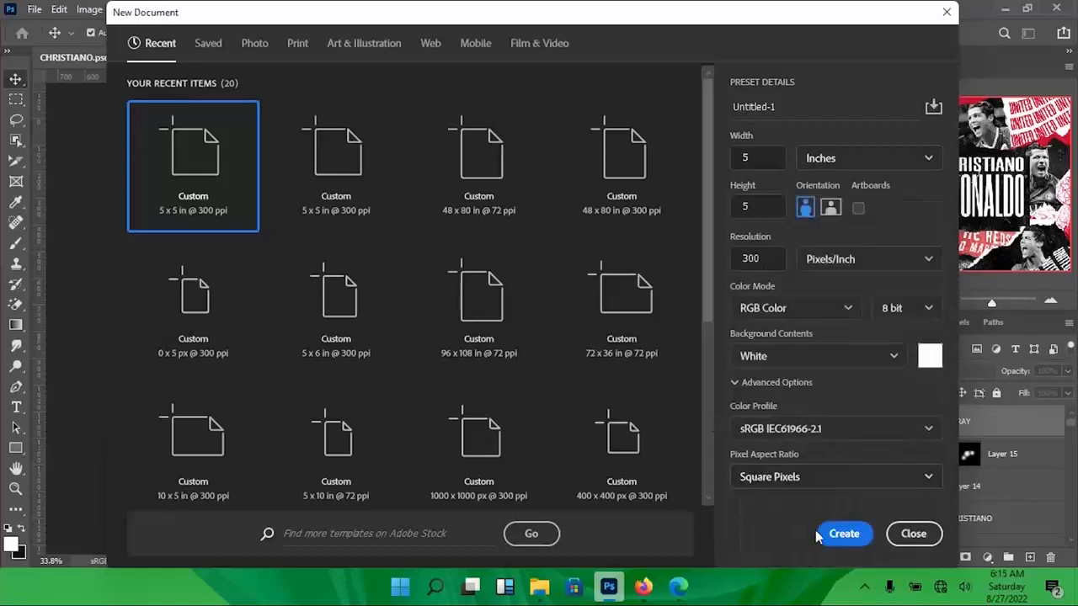
{"action": "left_click", "coordinate": [844, 533]}
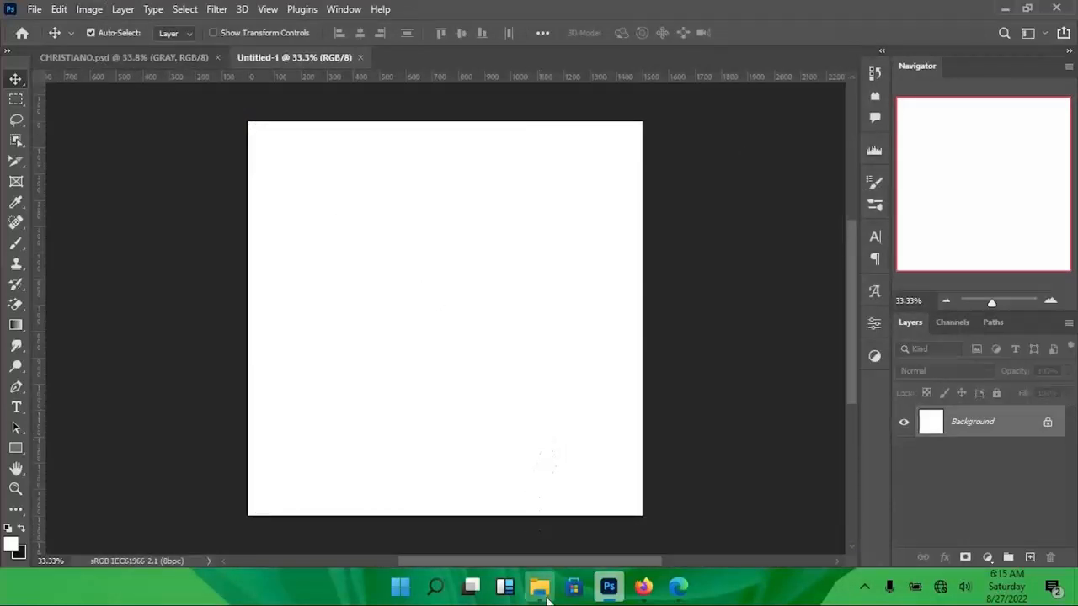
- Place two vertical and two horizontal guides that frame a central area of the blank canvas
{"action": "mouse_move", "coordinate": [533, 581]}
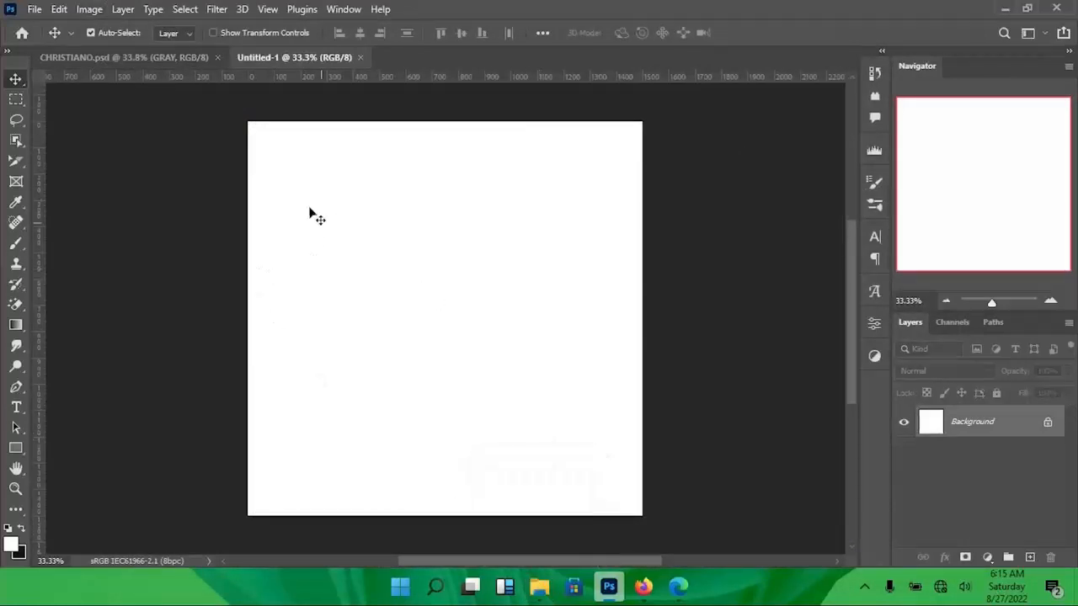
{"action": "left_click_drag", "start_coordinate": [39, 194], "coordinate": [555, 257]}
{"action": "left_click_drag", "start_coordinate": [39, 283], "coordinate": [371, 282]}
{"action": "left_click_drag", "start_coordinate": [555, 194], "coordinate": [548, 193]}
{"action": "left_click_drag", "start_coordinate": [497, 77], "coordinate": [468, 246]}
{"action": "left_click_drag", "start_coordinate": [446, 77], "coordinate": [404, 397]}
- Compare the layout with CHRISTIANO.psd and reposition the guides to about 440 and 1110 px across and 410 and 1100 px down
{"action": "left_click", "coordinate": [177, 58]}
{"action": "left_click", "coordinate": [291, 59]}
{"action": "left_click_drag", "start_coordinate": [409, 246], "coordinate": [409, 228]}
{"action": "left_click_drag", "start_coordinate": [391, 396], "coordinate": [391, 410]}
{"action": "left_click_drag", "start_coordinate": [369, 337], "coordinate": [361, 336]}
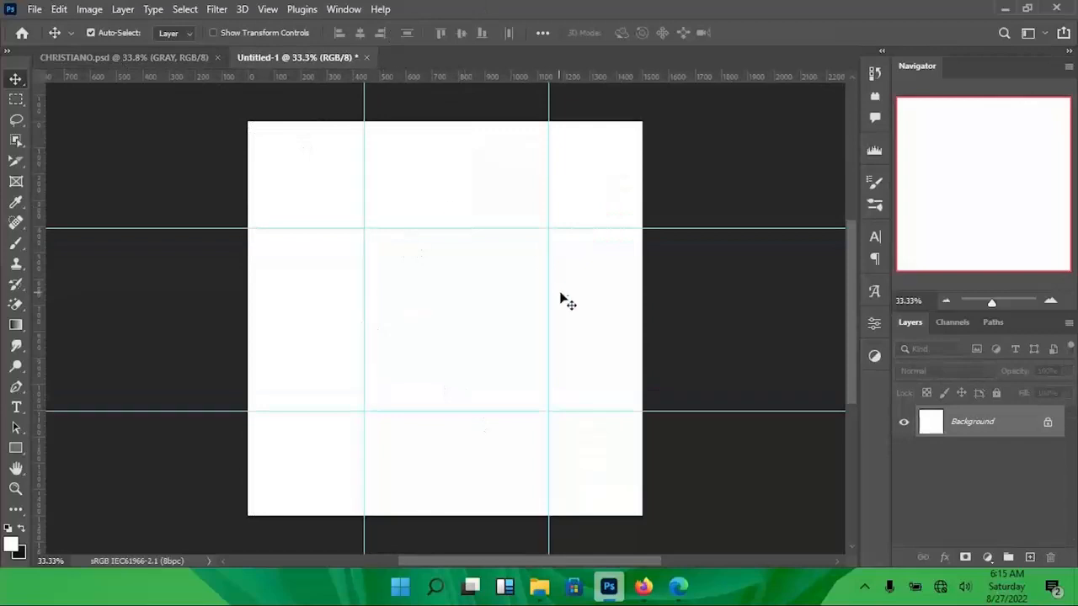
{"action": "left_click_drag", "start_coordinate": [548, 306], "coordinate": [539, 308]}
- Open Ro_3 from the RONALDO folder in File Explorer as a document in Photoshop and copy its image into Untitled-1
{"action": "left_click", "coordinate": [538, 587]}
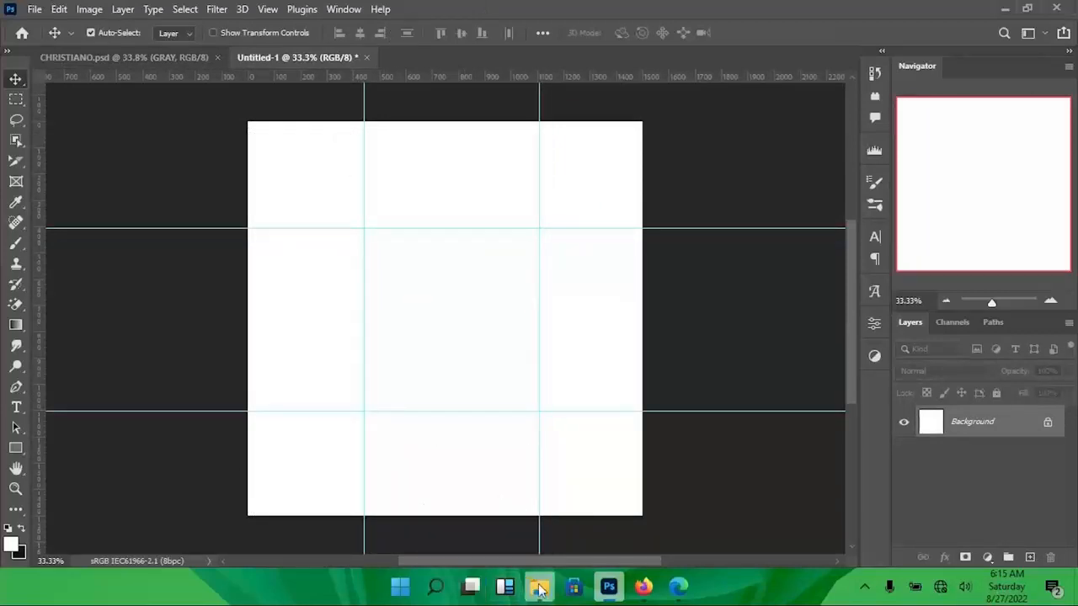
{"action": "left_click_drag", "start_coordinate": [720, 300], "coordinate": [627, 98]}
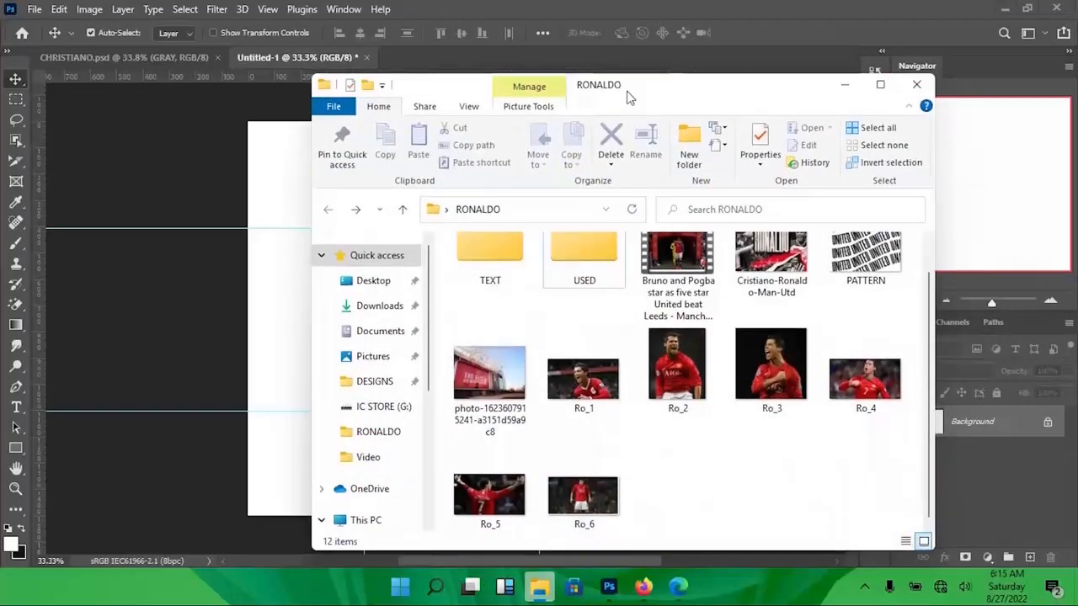
{"action": "left_click", "coordinate": [781, 369]}
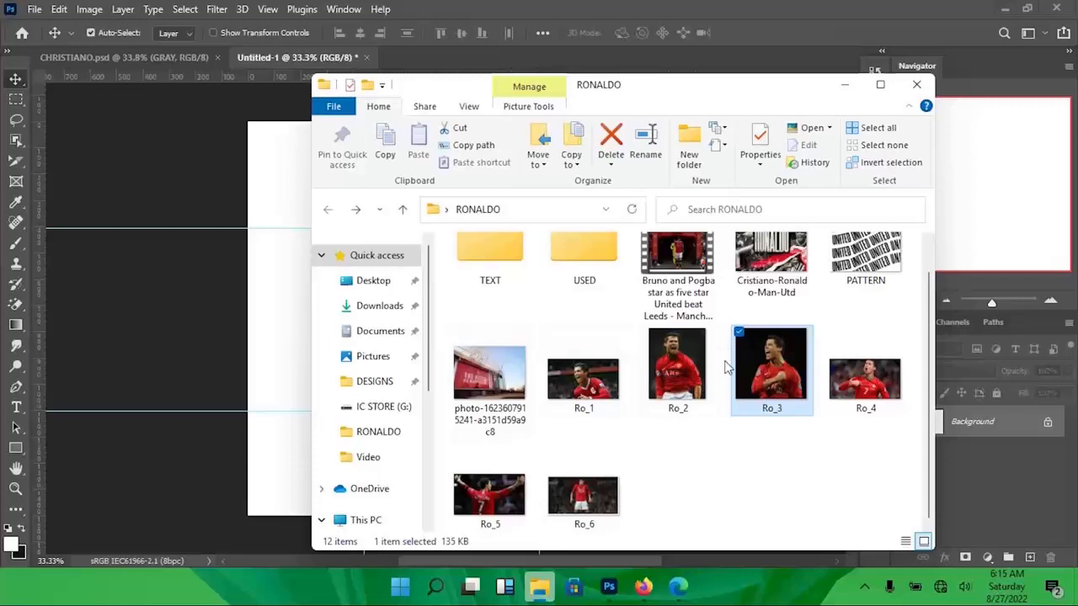
{"action": "left_click_drag", "start_coordinate": [761, 371], "coordinate": [559, 9]}
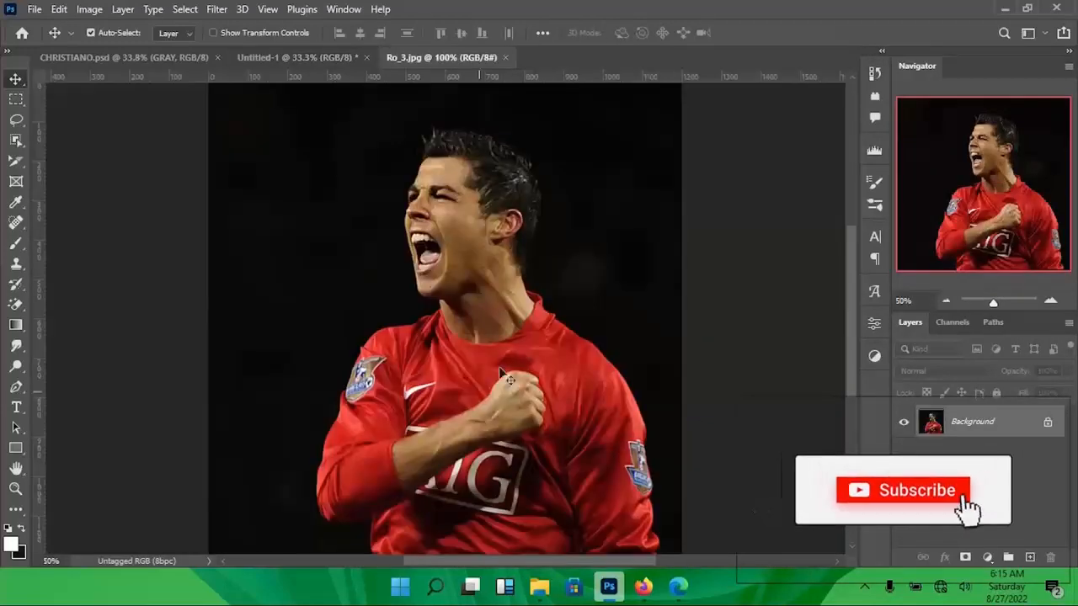
{"action": "left_click_drag", "start_coordinate": [474, 247], "coordinate": [530, 425]}
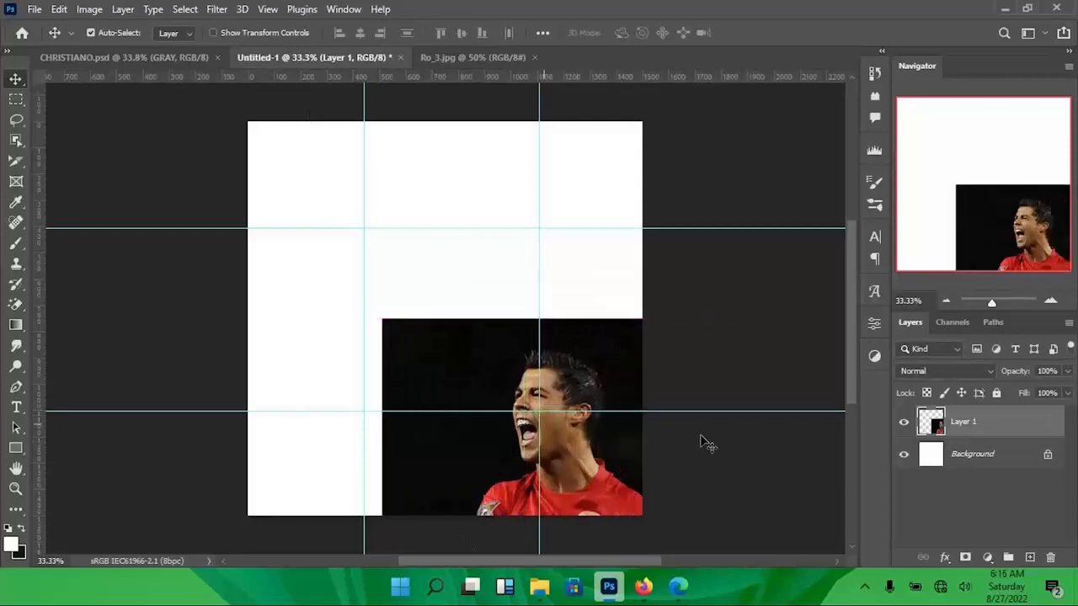
- Convert the player photo layer to a smart object, scale it to about 60.5% and position it in the canvas's lower-right corner
{"action": "right_click", "coordinate": [1039, 429]}
{"action": "left_click", "coordinate": [874, 241]}
{"action": "key", "text": "ctrl+t"}
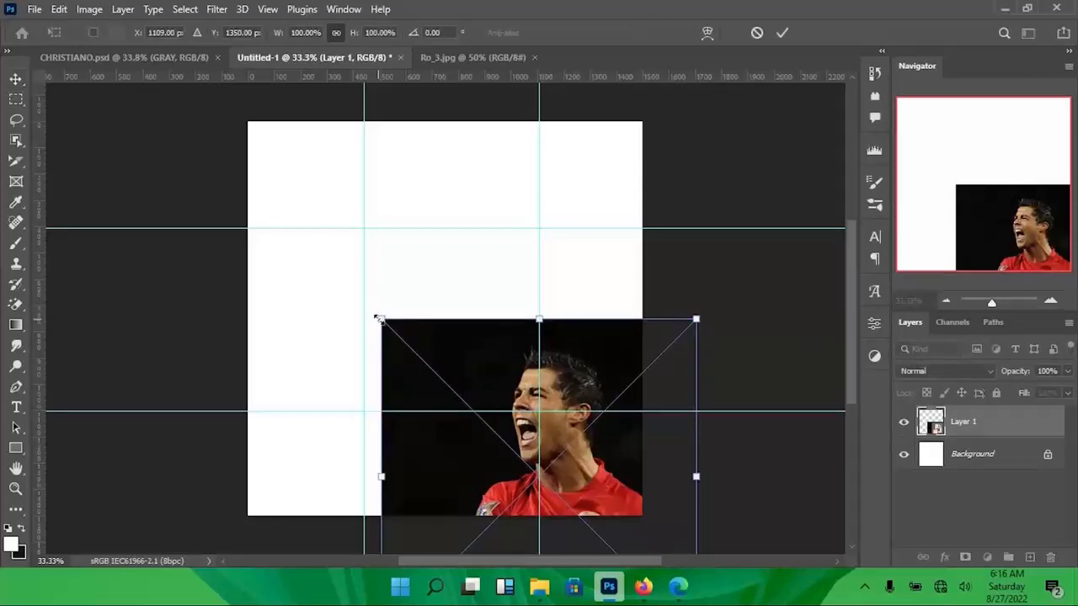
{"action": "left_click_drag", "start_coordinate": [381, 321], "coordinate": [448, 381]}
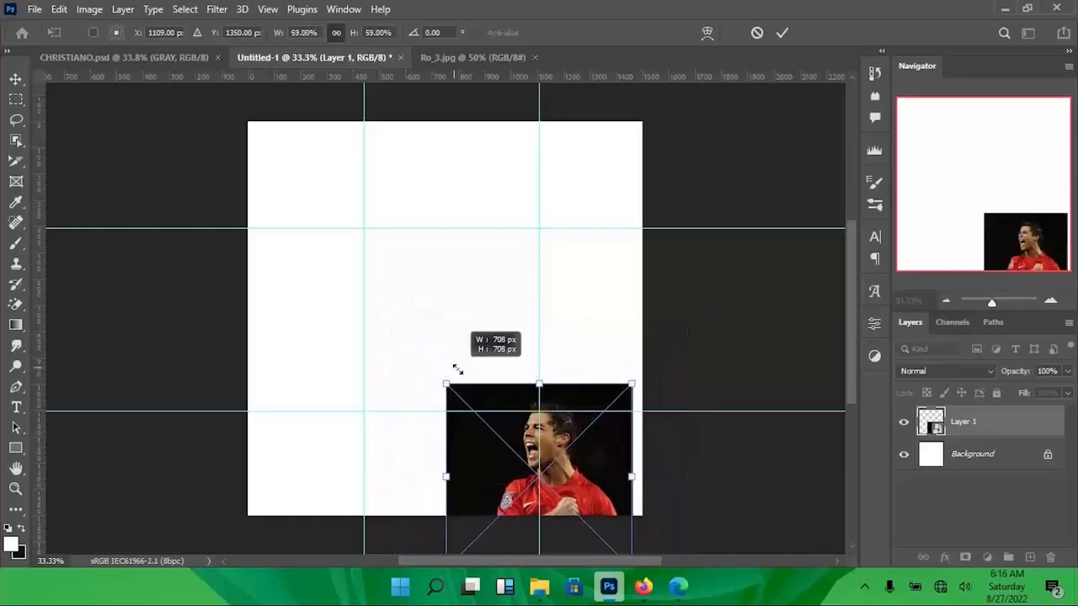
{"action": "left_click_drag", "start_coordinate": [595, 488], "coordinate": [625, 481]}
{"action": "mouse_move", "coordinate": [474, 376]}
{"action": "left_mouse_down"}
{"action": "mouse_move", "coordinate": [480, 383]}
{"action": "mouse_move", "coordinate": [470, 370]}
{"action": "left_mouse_up"}
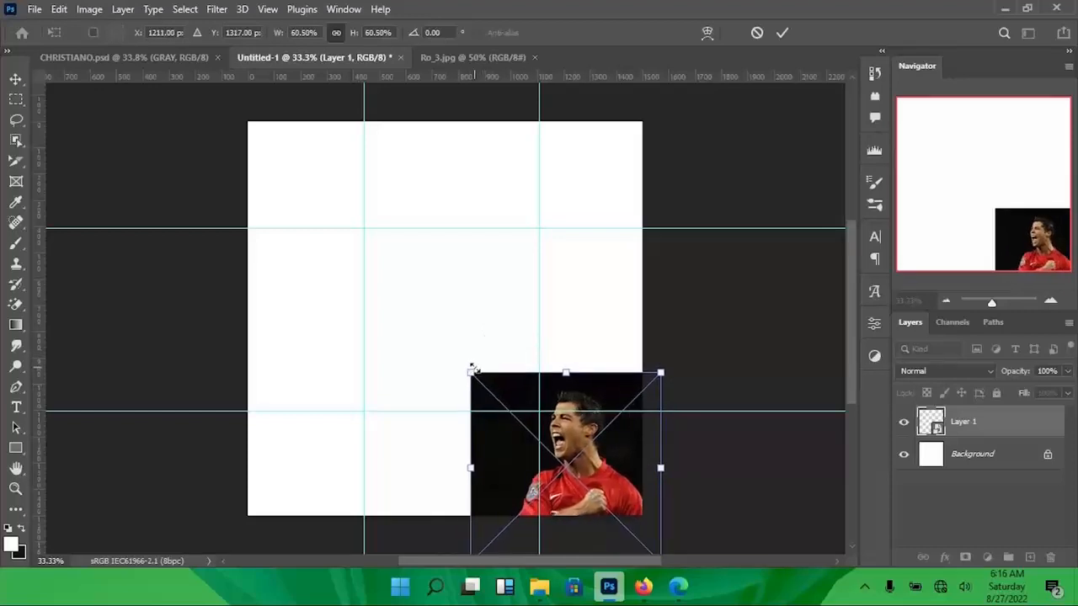
{"action": "key", "text": "Return"}
{"action": "mouse_move", "coordinate": [598, 478]}
{"action": "left_mouse_down"}
{"action": "mouse_move", "coordinate": [596, 495]}
{"action": "mouse_move", "coordinate": [594, 485]}
{"action": "left_mouse_up"}
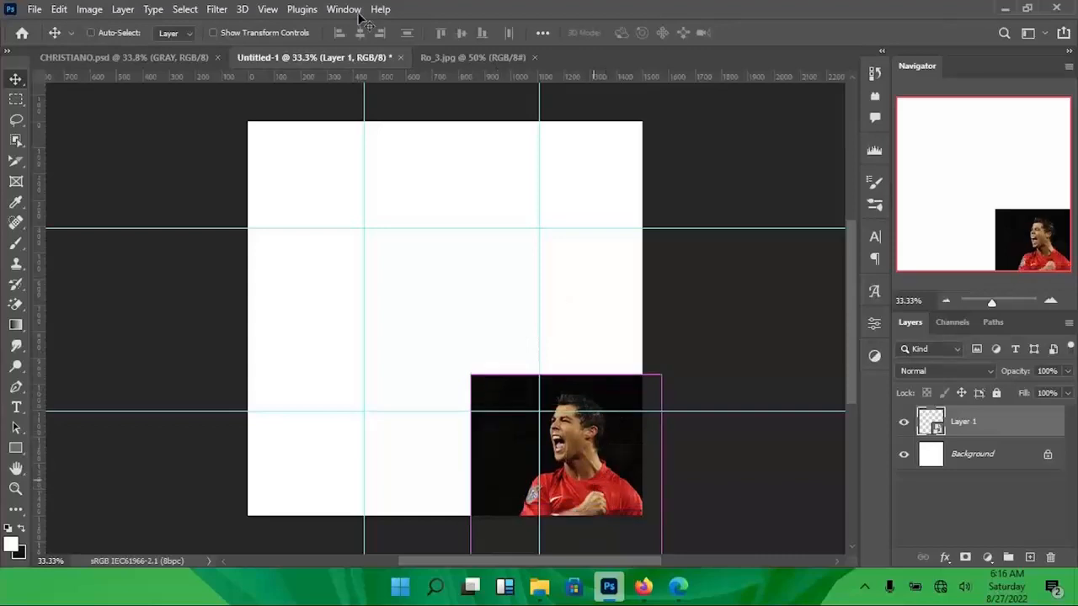
- Review the finished CHRISTIANO.psd design and add a new empty layer above the photo in Untitled-1
{"action": "left_click", "coordinate": [80, 60]}
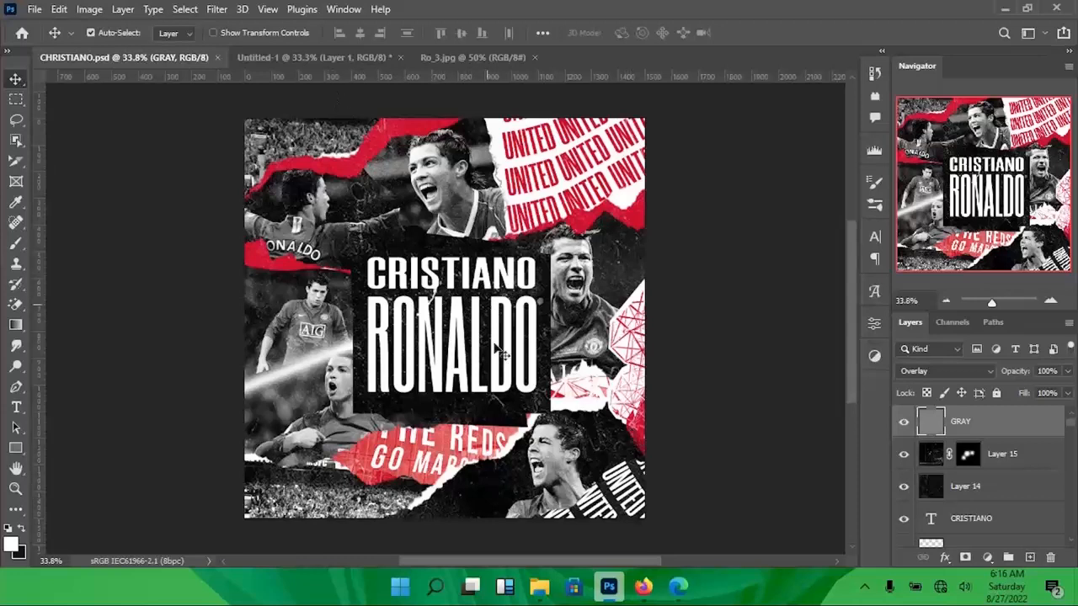
{"action": "left_click", "coordinate": [307, 59]}
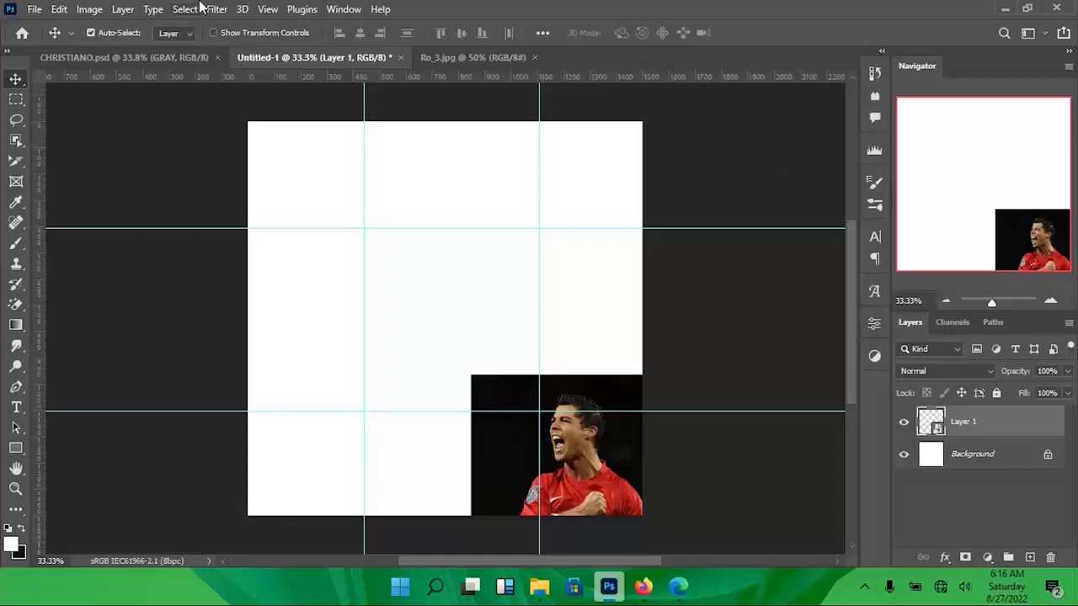
{"action": "key", "text": "ctrl+shift+n"}
{"action": "key", "text": "Return"}
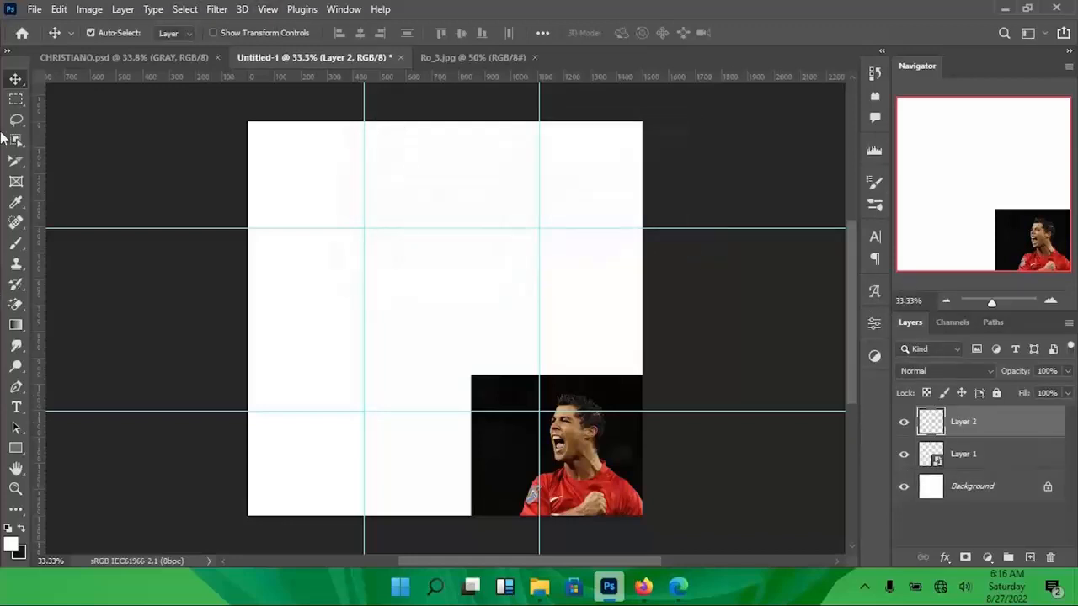
- Choose the 01.psd brush from the Torn Paper Brushes set for the Brush tool
{"action": "key", "text": "b"}
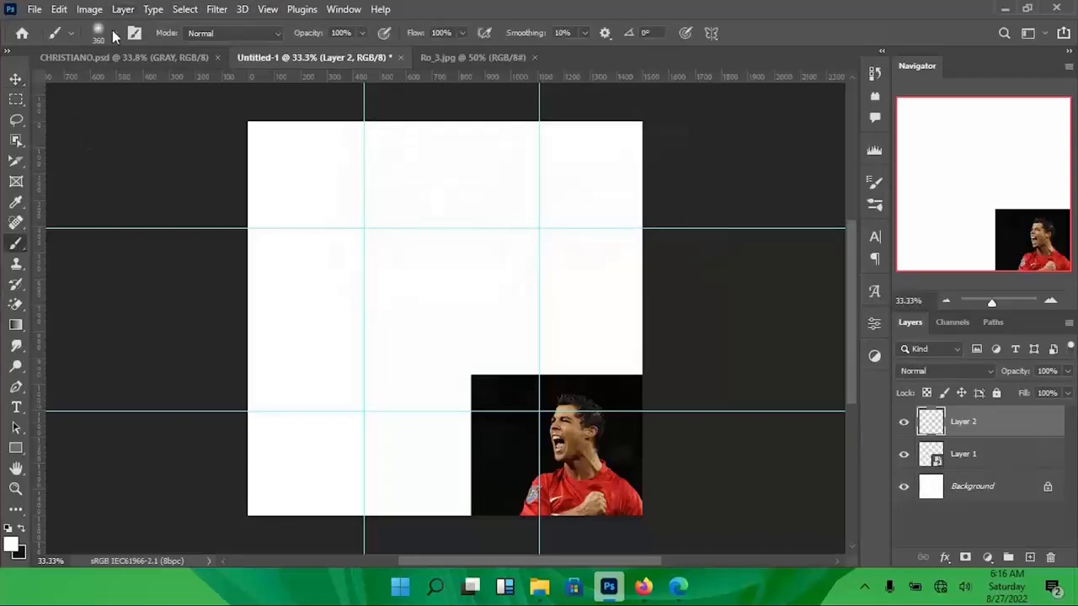
{"action": "left_click", "coordinate": [112, 34]}
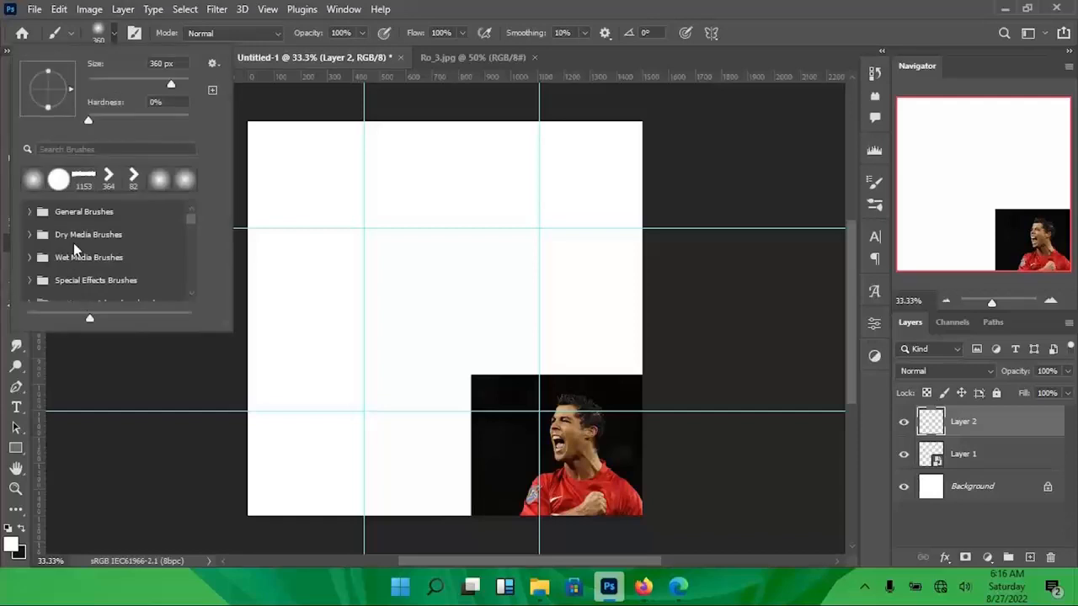
{"action": "scroll", "coordinate": [192, 223], "scroll_direction": "down", "scroll_amount": 2}
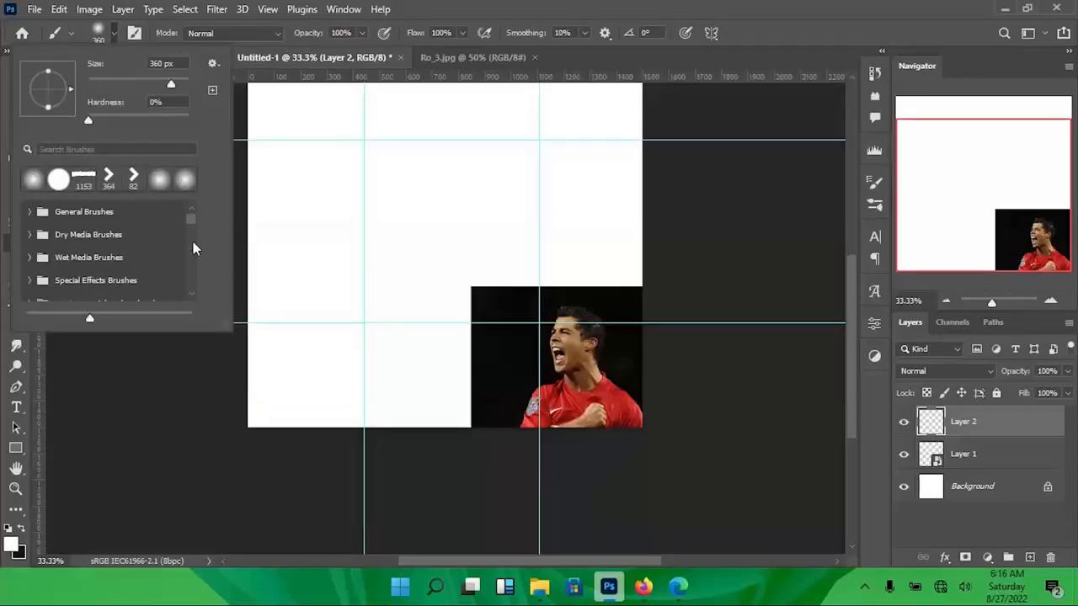
{"action": "scroll", "coordinate": [195, 286], "scroll_direction": "down", "scroll_amount": 3}
{"action": "left_click", "coordinate": [110, 237]}
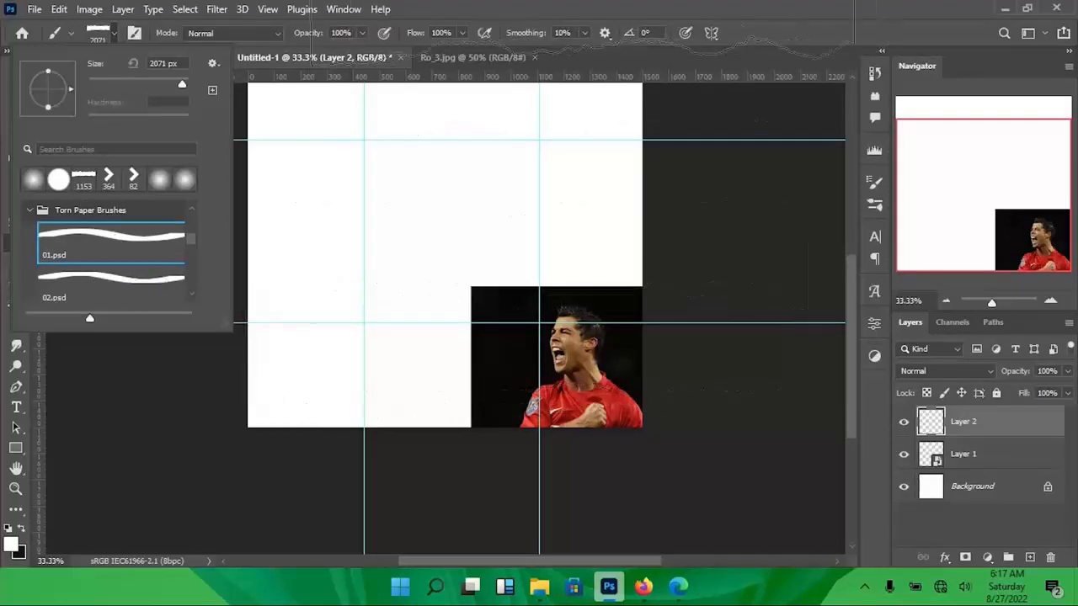
{"action": "left_click", "coordinate": [512, 8]}
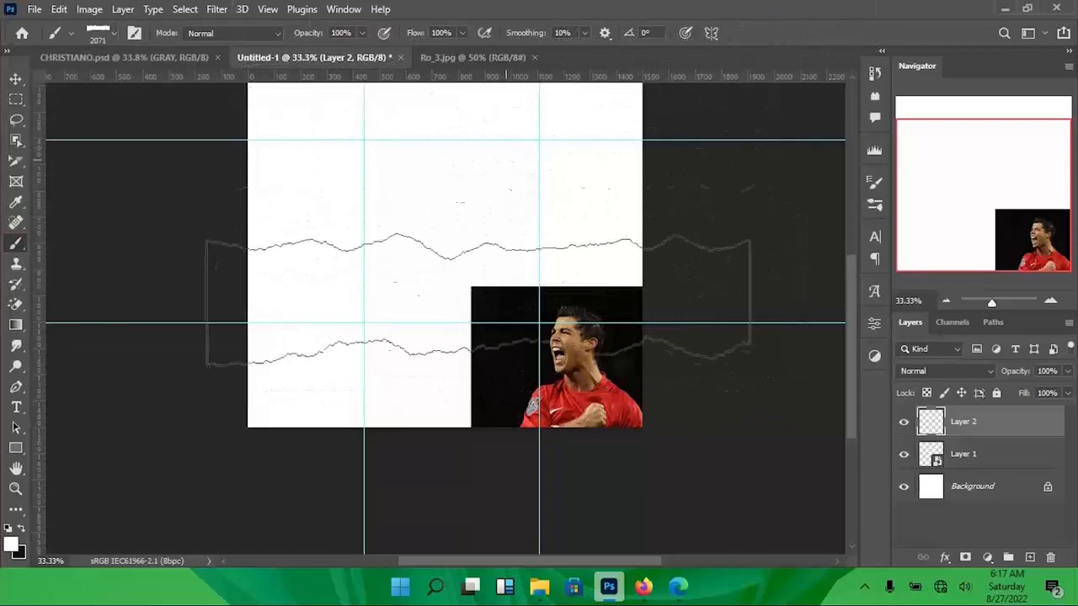
- Resize the torn paper brush to about 1129 px and stamp one black torn strip across the upper middle of the canvas
{"action": "scroll", "coordinate": [488, 244], "scroll_direction": "up", "scroll_amount": 2}
{"action": "left_click_drag", "start_coordinate": [446, 263], "coordinate": [287, 257]}
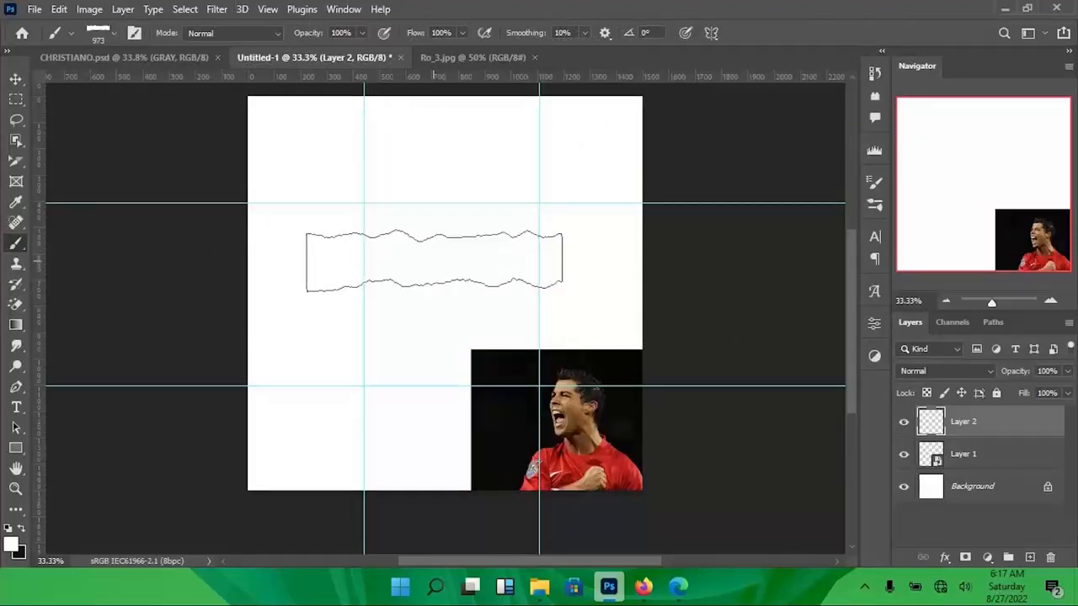
{"action": "left_click_drag", "start_coordinate": [433, 260], "coordinate": [457, 265]}
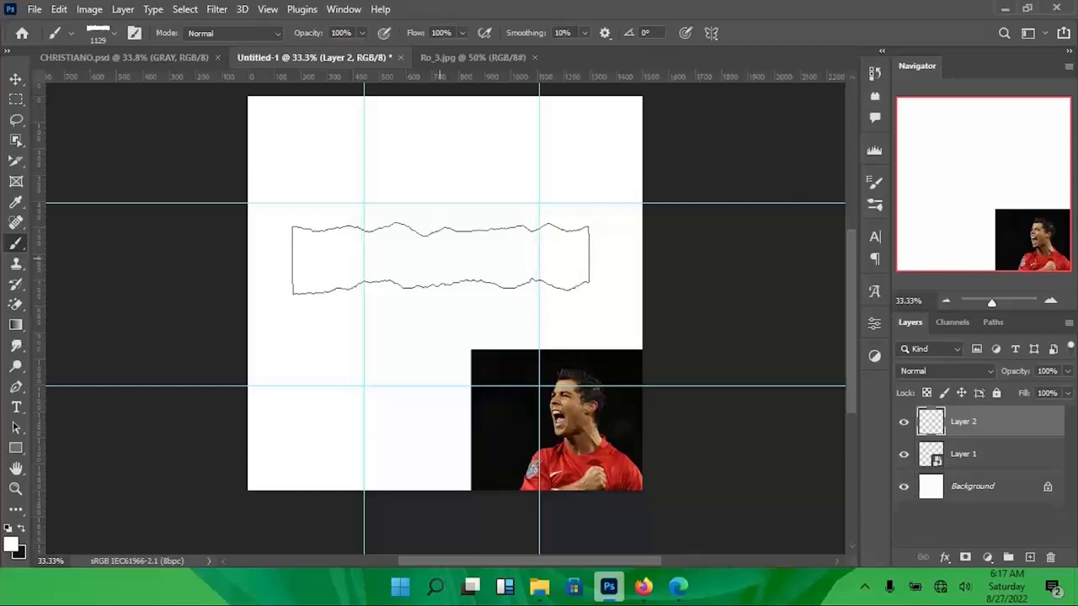
{"action": "key", "text": "x"}
{"action": "left_click", "coordinate": [441, 258]}
- Move the black torn strip down over the player photo and convert its layer to a smart object
{"action": "key", "text": "v"}
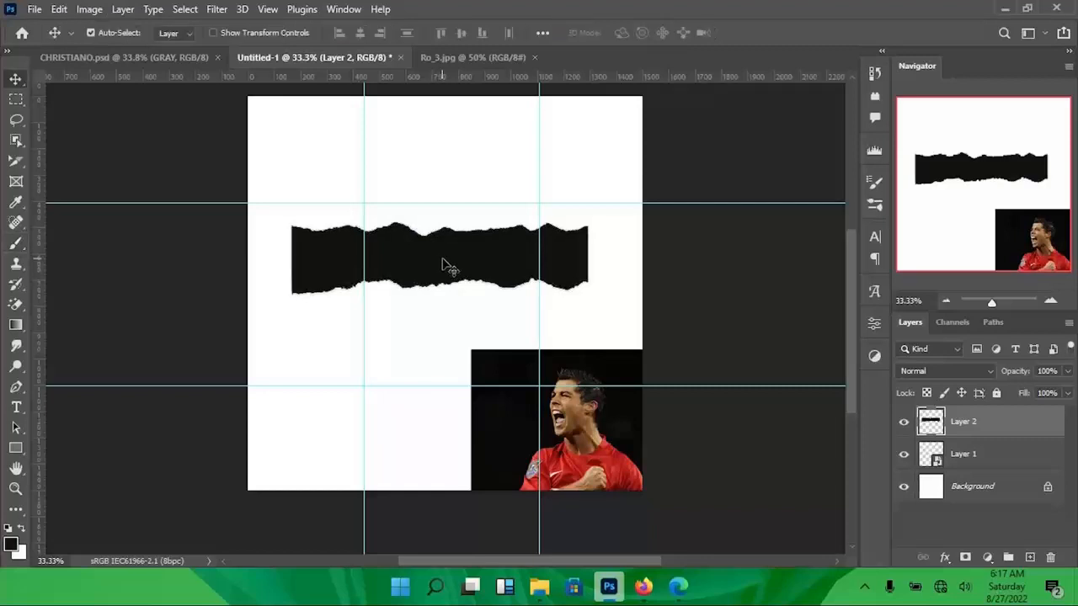
{"action": "left_click_drag", "start_coordinate": [450, 268], "coordinate": [550, 452]}
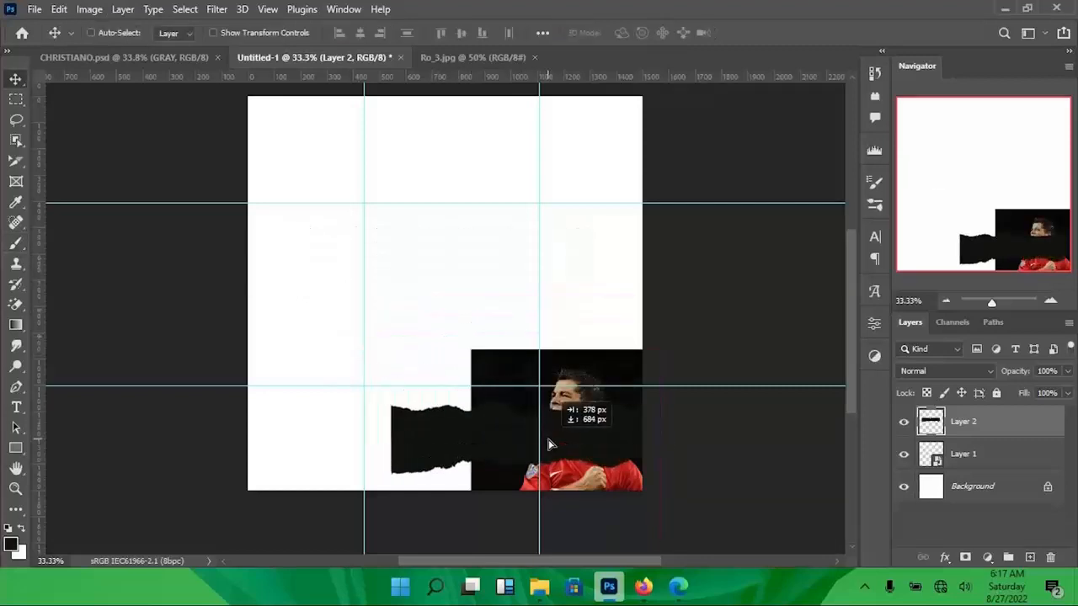
{"action": "right_click", "coordinate": [1029, 429]}
{"action": "left_click", "coordinate": [873, 239]}
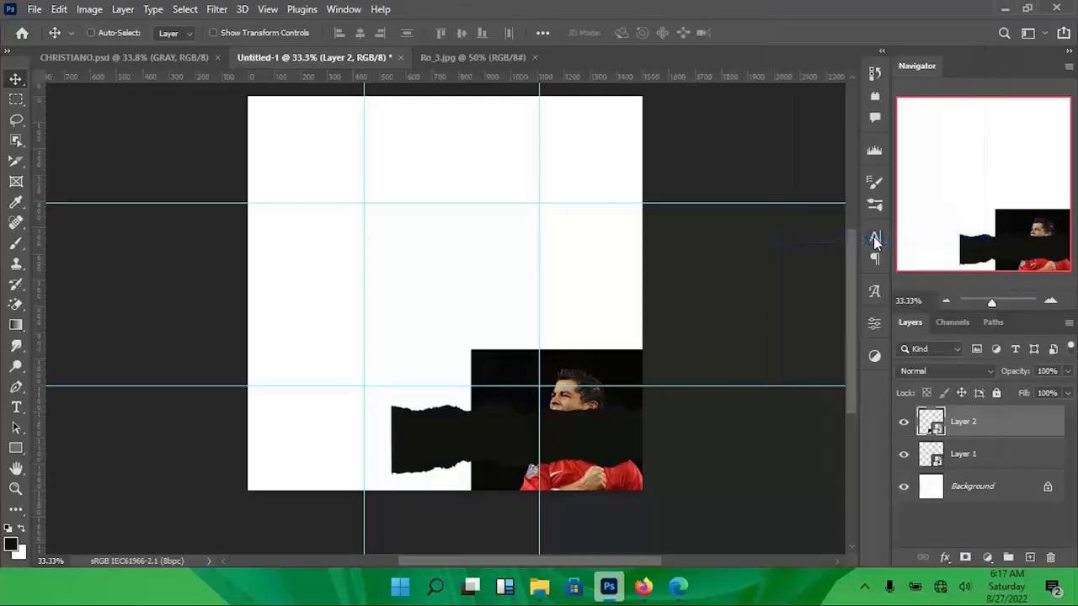
- Hide the guides and rotate the torn strip to about -29.33° across the lower-right corner
{"action": "key", "text": "ctrl+t"}
{"action": "left_click_drag", "start_coordinate": [365, 336], "coordinate": [355, 434]}
{"action": "key", "text": "ctrl+h"}
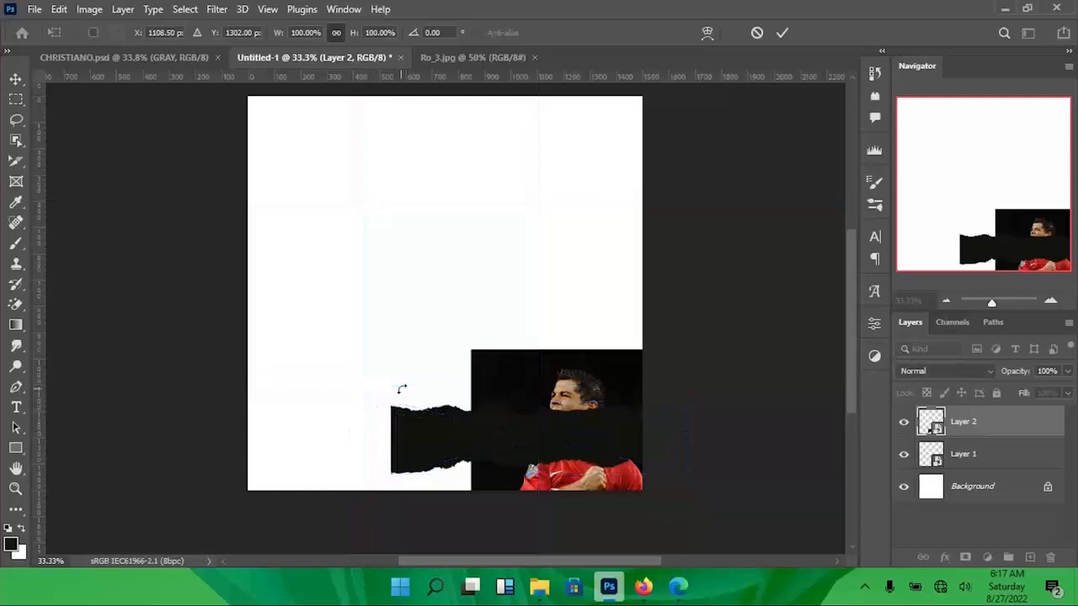
{"action": "left_click_drag", "start_coordinate": [386, 369], "coordinate": [356, 450]}
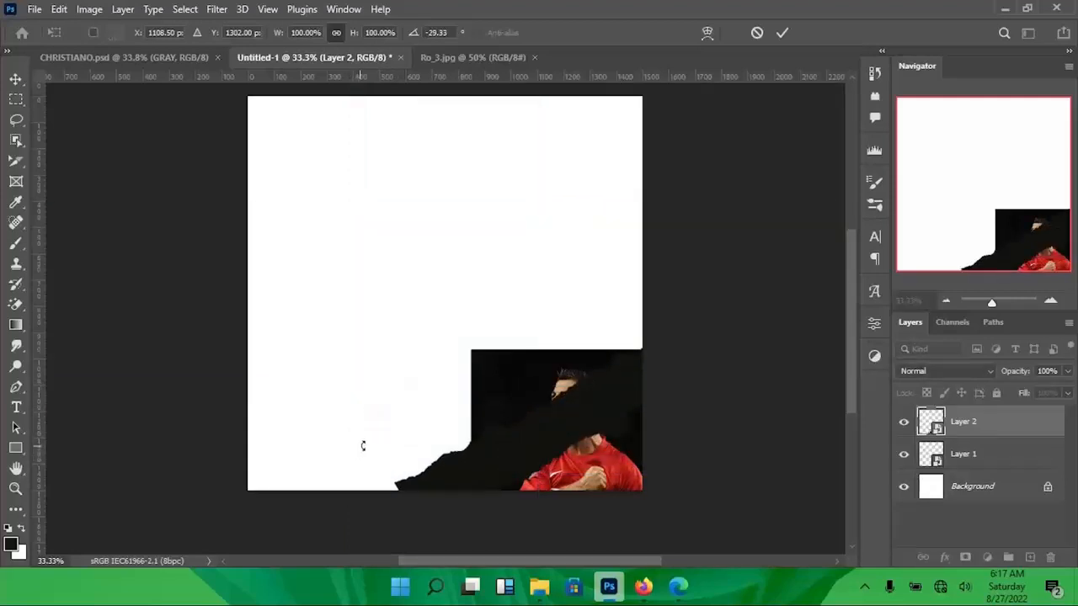
{"action": "left_click", "coordinate": [781, 34]}
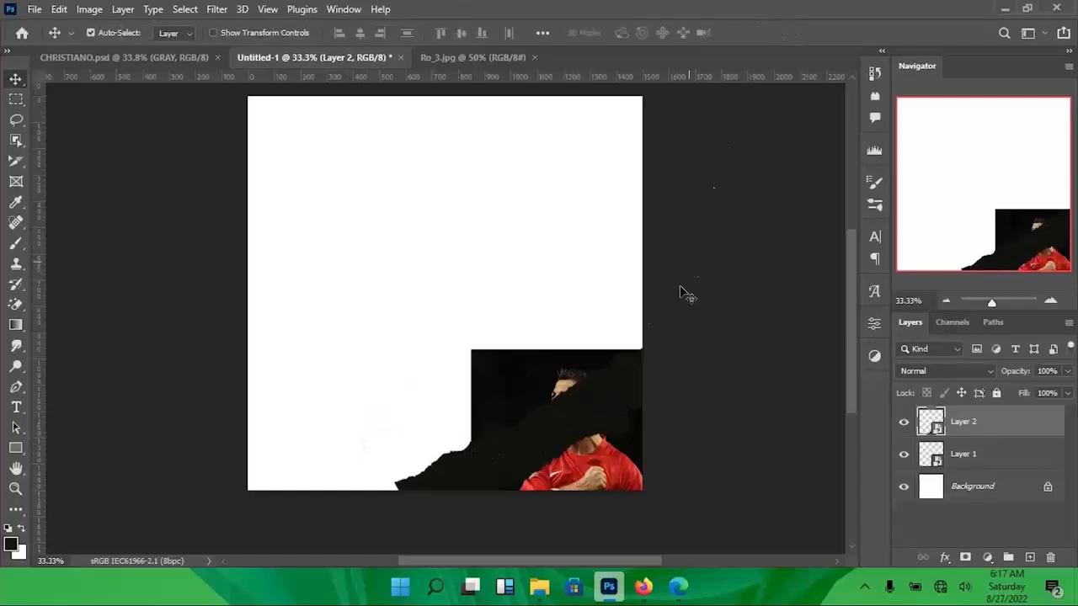
- Enlarge the torn strip to about 207.61% and position it so its torn edge cuts diagonally across the lower-right corner
{"action": "key", "text": "ctrl+t"}
{"action": "left_click_drag", "start_coordinate": [685, 395], "coordinate": [801, 394]}
{"action": "left_click_drag", "start_coordinate": [613, 420], "coordinate": [663, 441]}
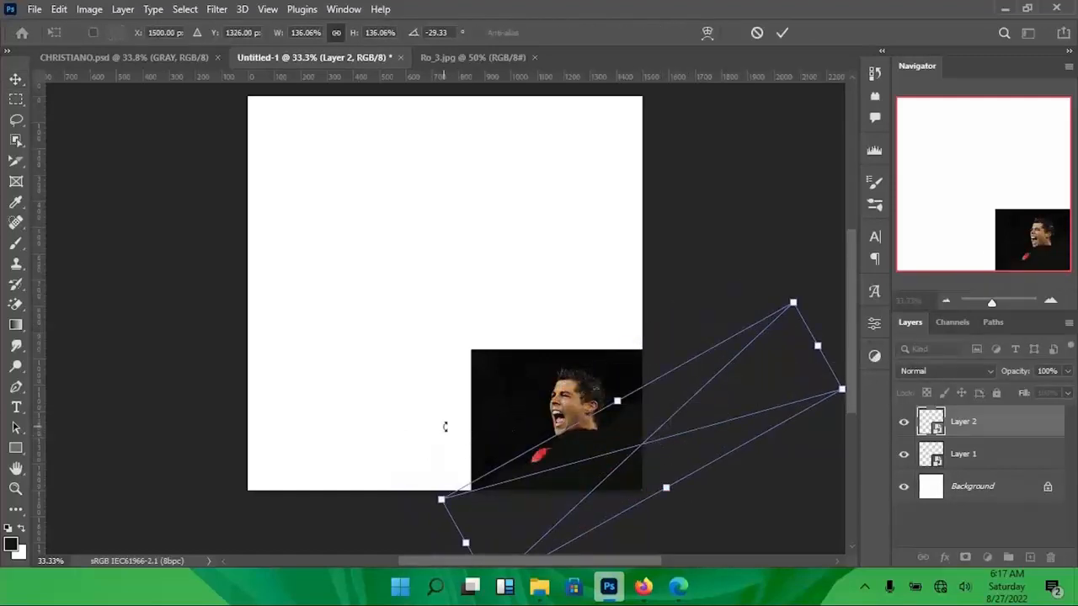
{"action": "left_click_drag", "start_coordinate": [442, 511], "coordinate": [315, 476]}
{"action": "key", "text": "ctrl+minus"}
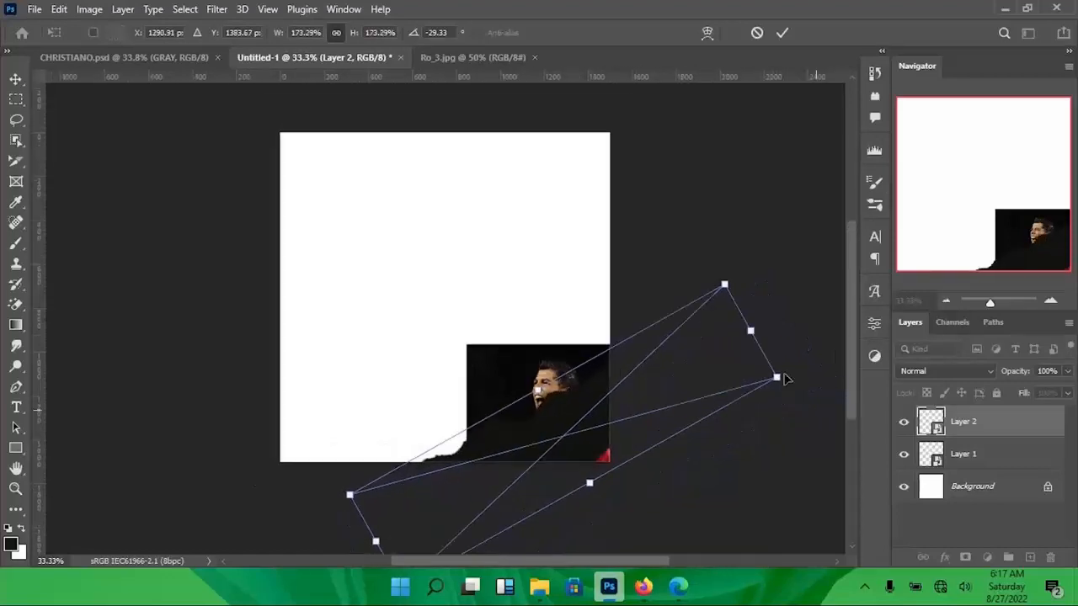
{"action": "left_click_drag", "start_coordinate": [743, 372], "coordinate": [779, 362]}
{"action": "left_click_drag", "start_coordinate": [359, 474], "coordinate": [320, 484]}
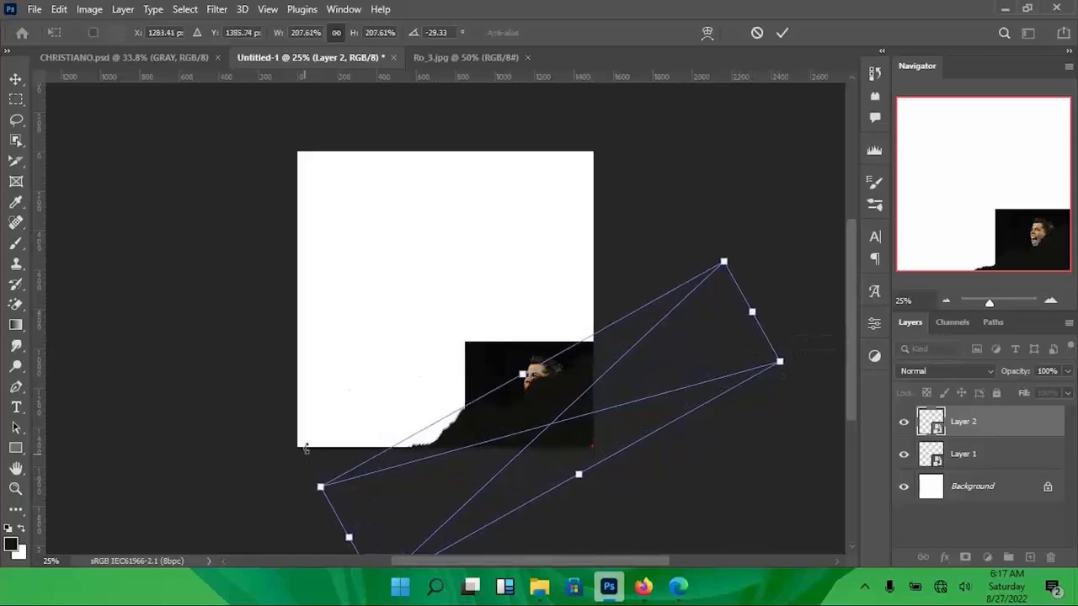
{"action": "key", "text": "Return"}
{"action": "left_click_drag", "start_coordinate": [488, 429], "coordinate": [492, 415]}
- Move the player photo layer above the torn strip layer and rename it Ro_1
{"action": "left_click", "coordinate": [499, 376]}
{"action": "left_click_drag", "start_coordinate": [1015, 457], "coordinate": [1006, 419]}
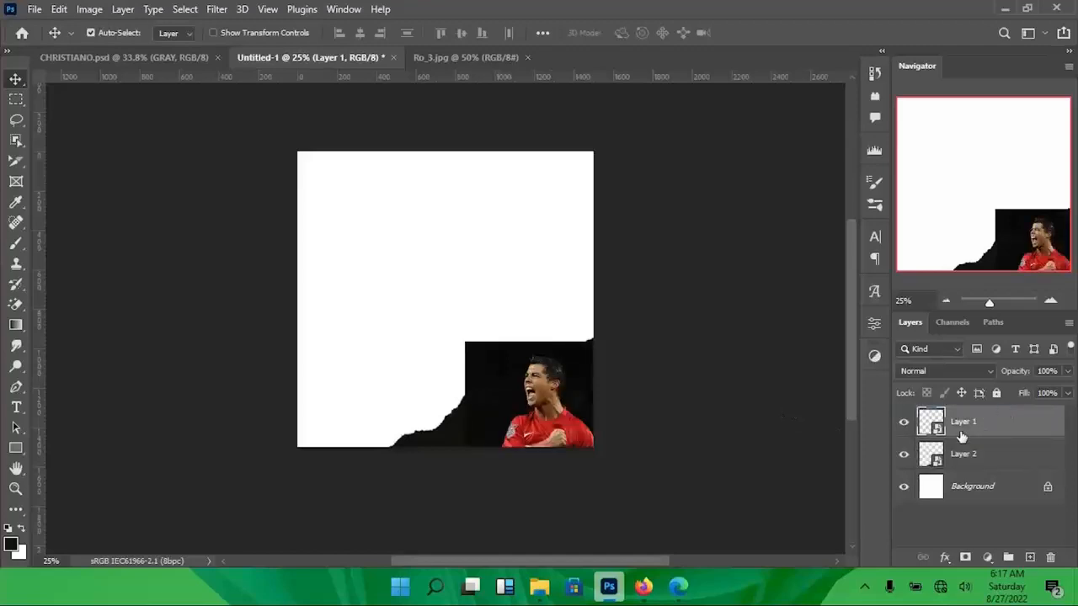
{"action": "double_click", "coordinate": [964, 424]}
{"action": "type", "text": "Ro_1"}
{"action": "key", "text": "Return"}
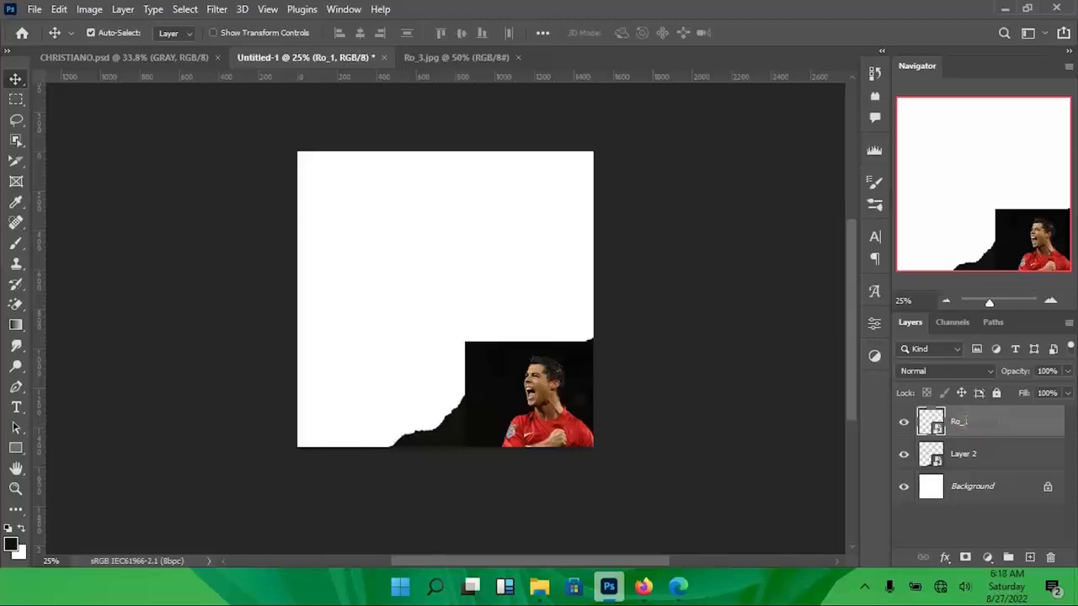
- Rename the torn strip layer below the player photo Clip_1
{"action": "double_click", "coordinate": [964, 456]}
{"action": "type", "text": "c"}
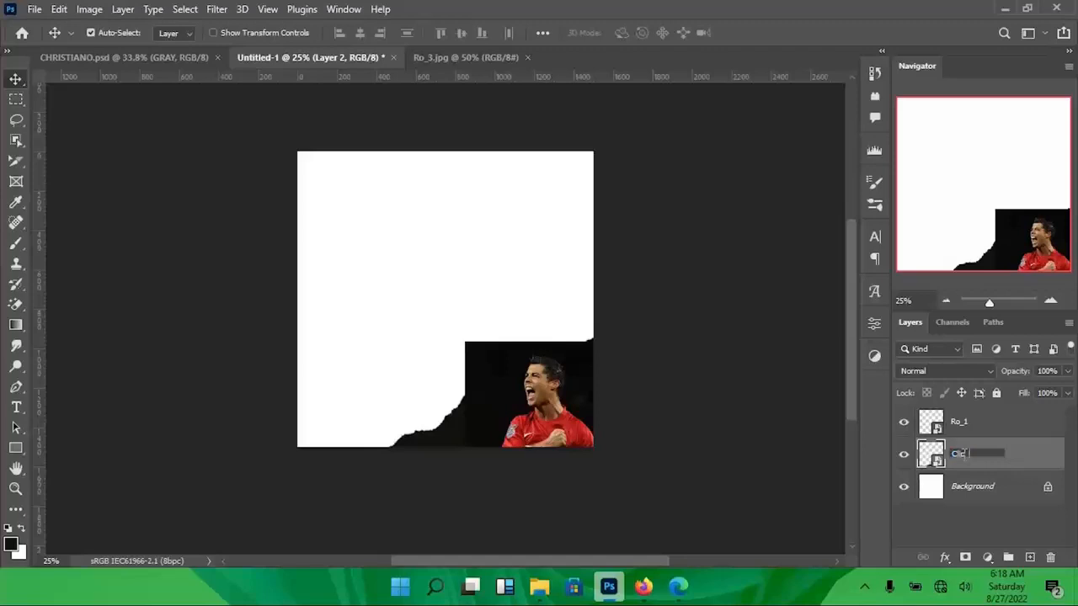
{"action": "key", "text": "Return"}
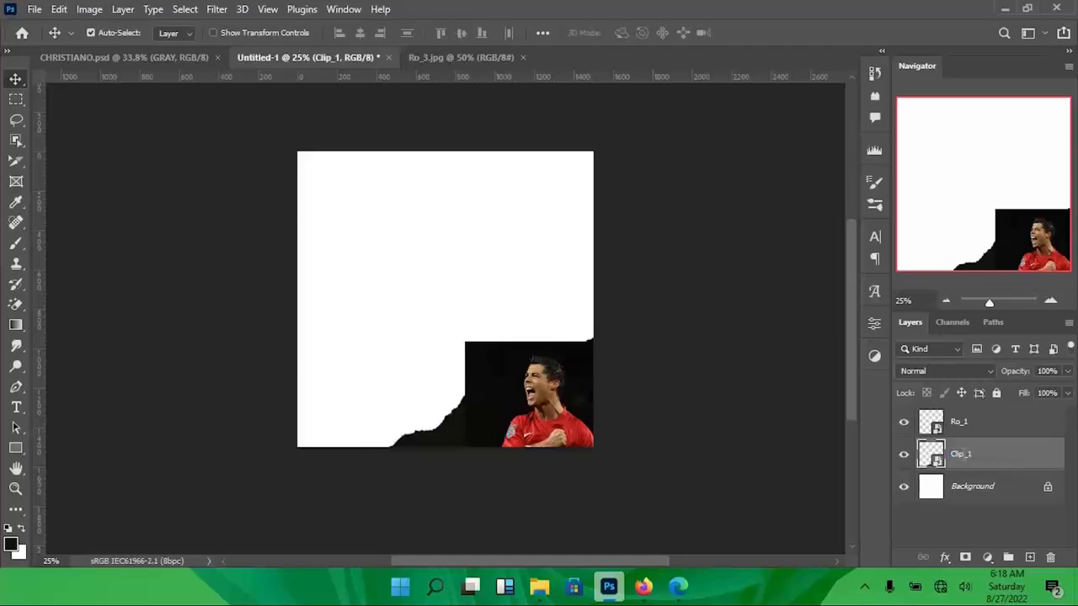
- Clip the Ro_1 player photo to the Clip_1 torn strip with a clipping mask
{"action": "left_click", "coordinate": [1026, 423]}
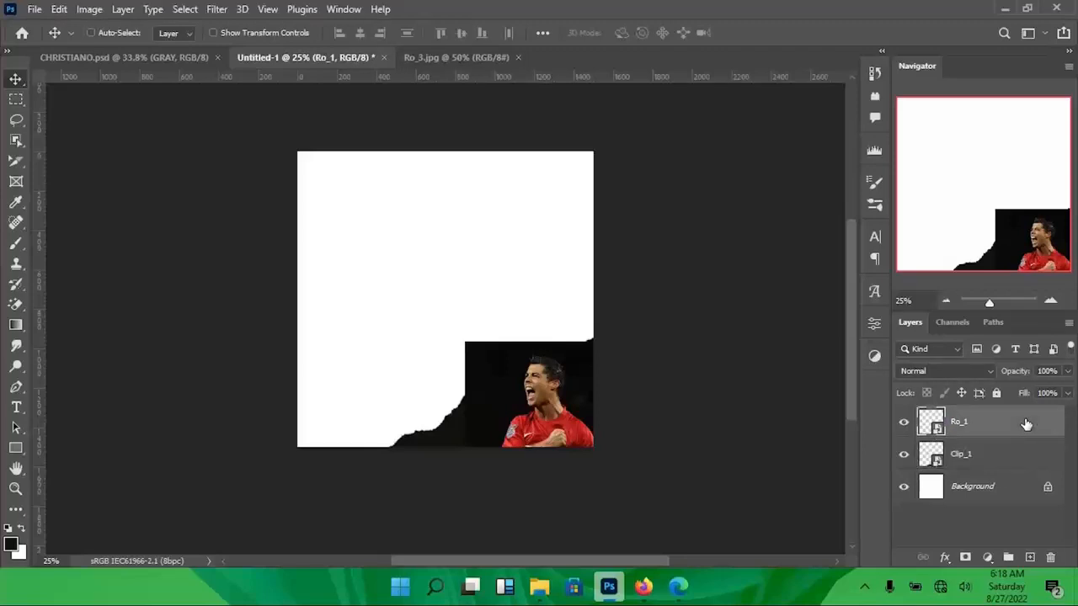
{"action": "key", "text": "ctrl+alt+g"}
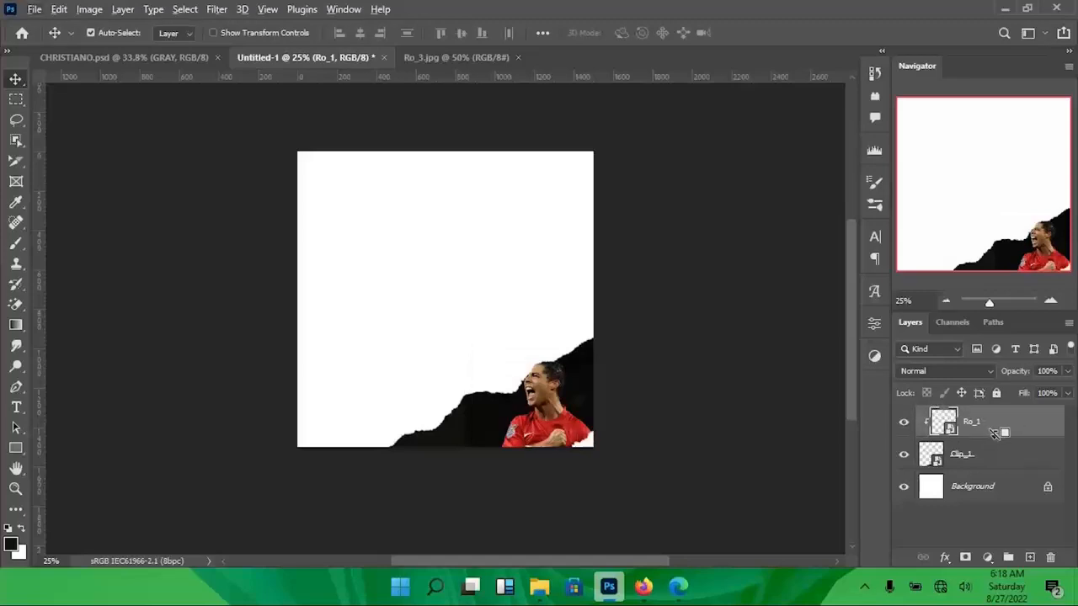
{"action": "key", "text": "ctrl+alt+g"}
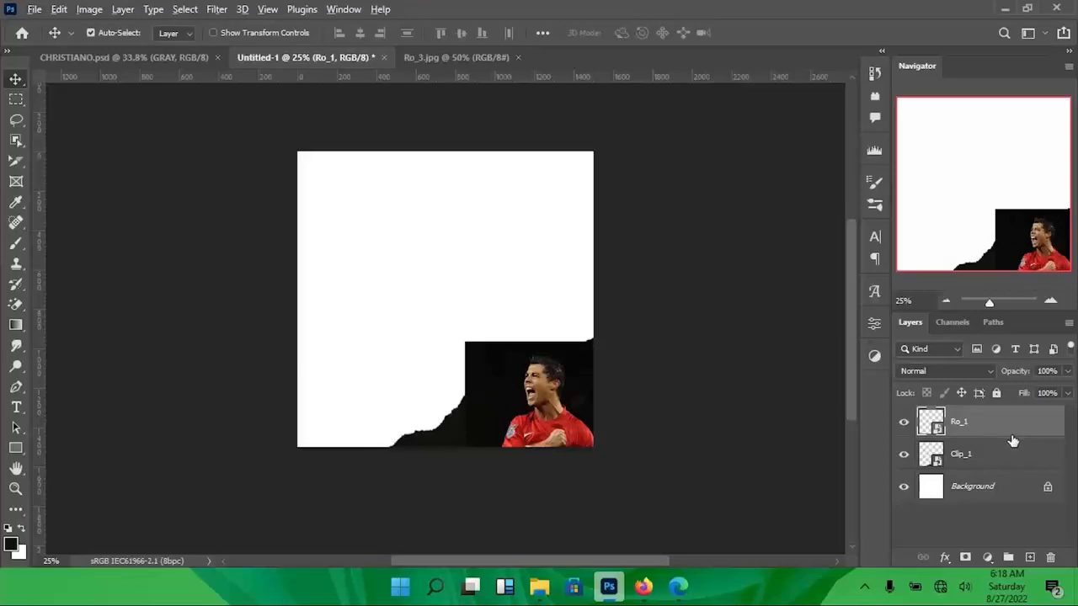
{"action": "left_click", "coordinate": [1012, 433], "text": "alt"}
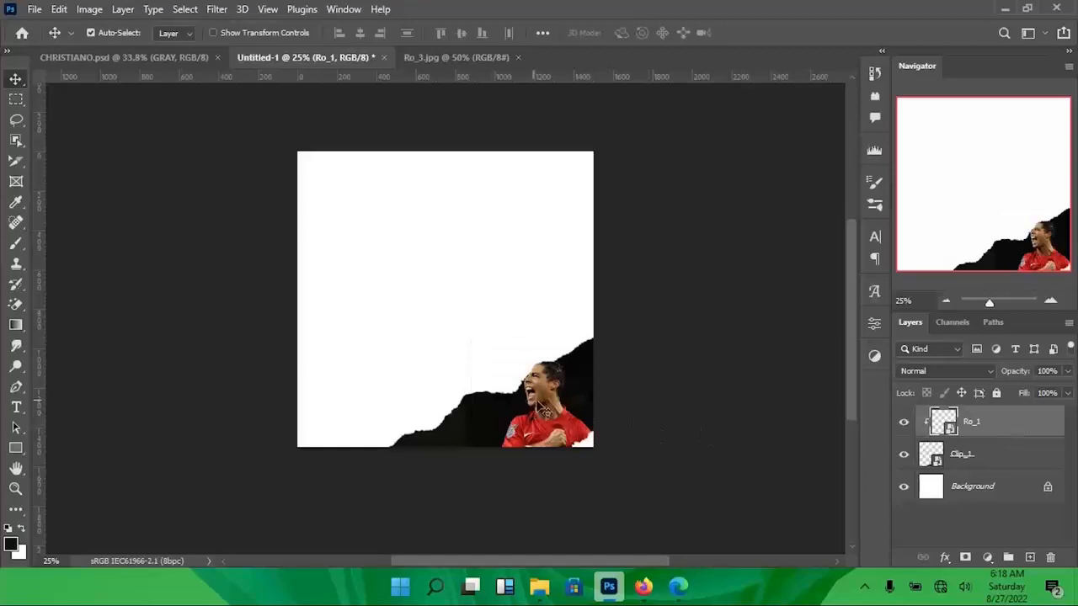
- Move the Ro_1 photo slightly down and enlarge it to about 68.83%, placing the player inside the torn corner
{"action": "left_click_drag", "start_coordinate": [539, 408], "coordinate": [538, 419]}
{"action": "key", "text": "ctrl+t"}
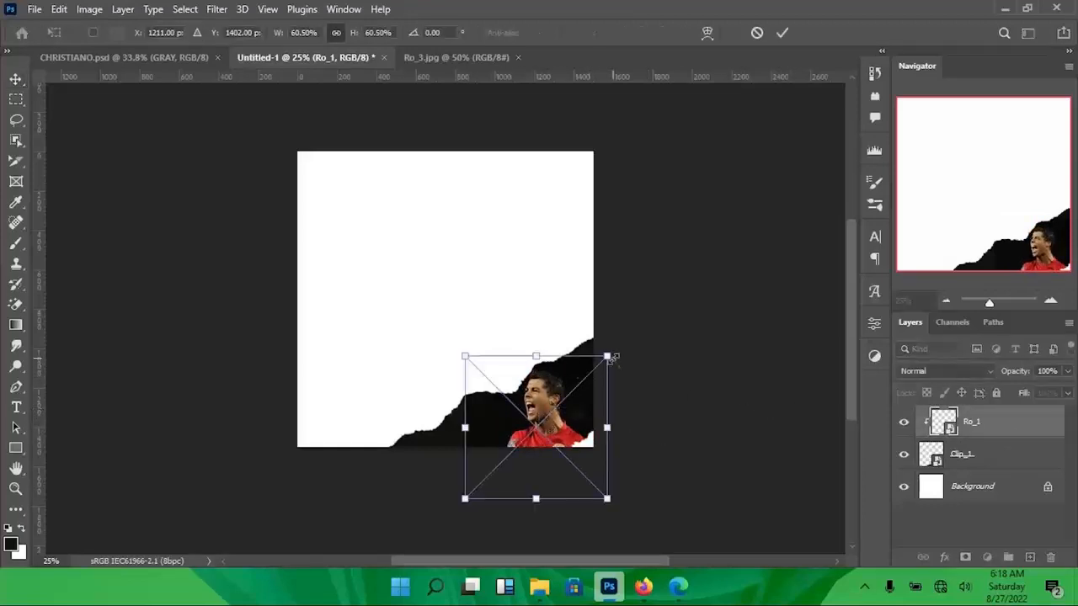
{"action": "left_click_drag", "start_coordinate": [613, 352], "coordinate": [627, 348]}
{"action": "left_click_drag", "start_coordinate": [572, 393], "coordinate": [579, 396]}
{"action": "left_click_drag", "start_coordinate": [578, 395], "coordinate": [579, 396]}
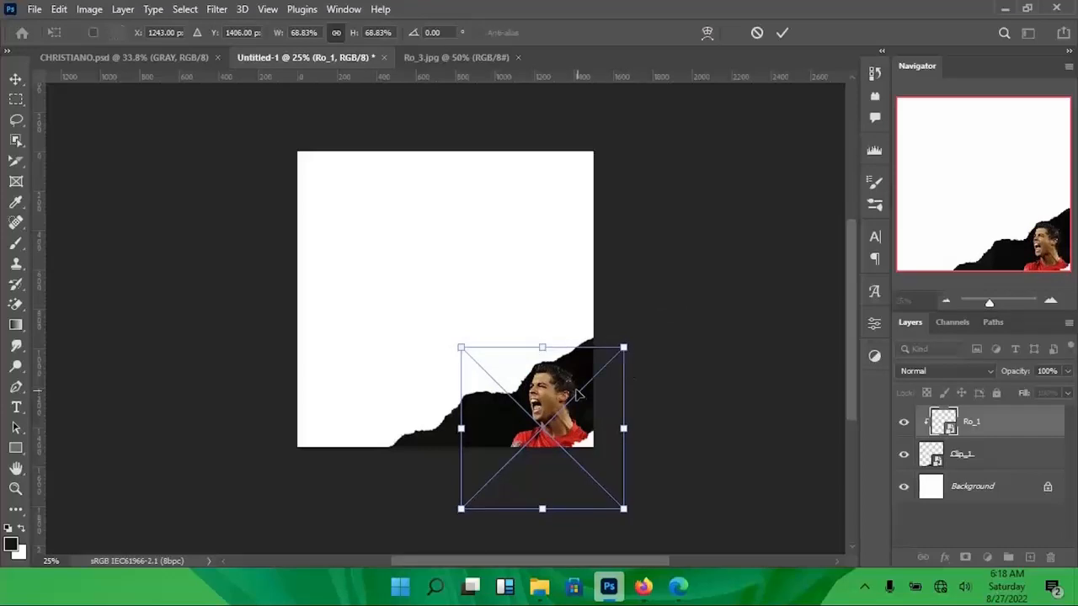
{"action": "key", "text": "Return"}
{"action": "key", "text": "ctrl"}
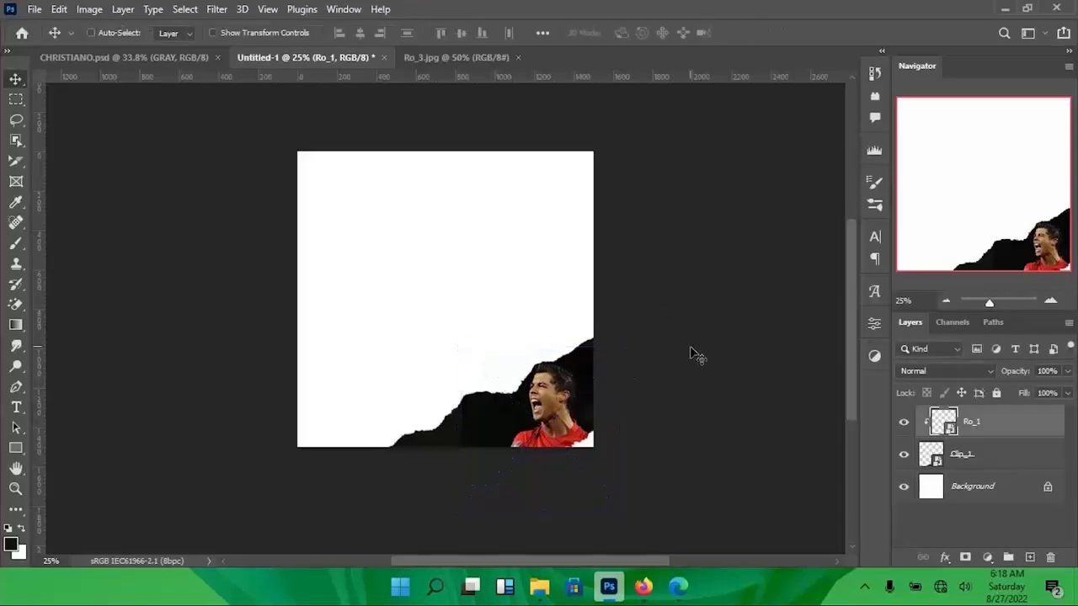
- Duplicate Ro_1, clip the copy to Clip_1, place it below Ro_1 and shift it left to extend the dark background
{"action": "key", "text": "ctrl+j"}
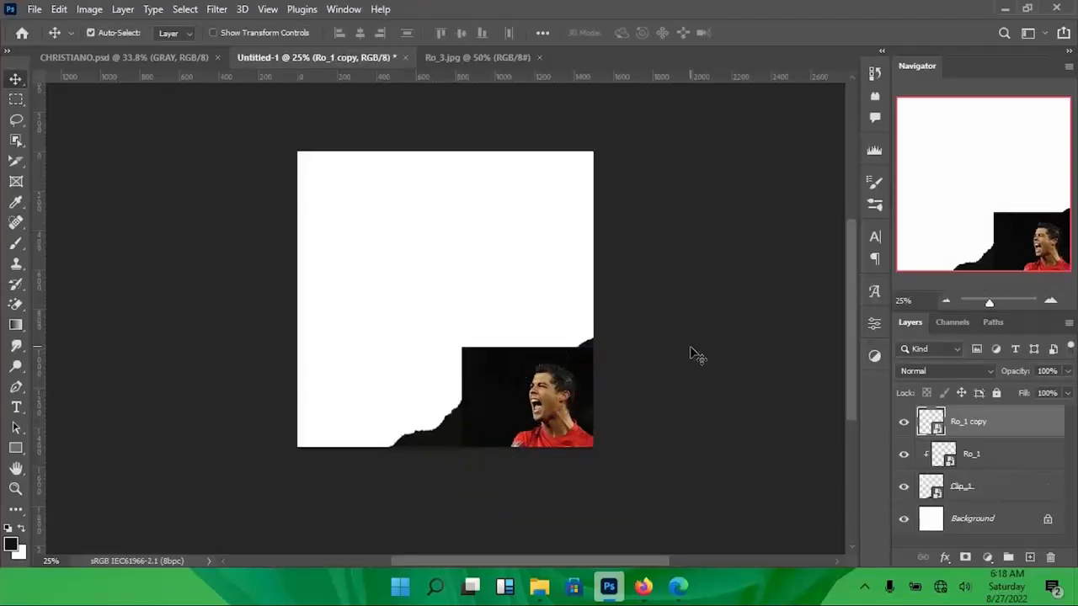
{"action": "key", "text": "ctrl+alt+g"}
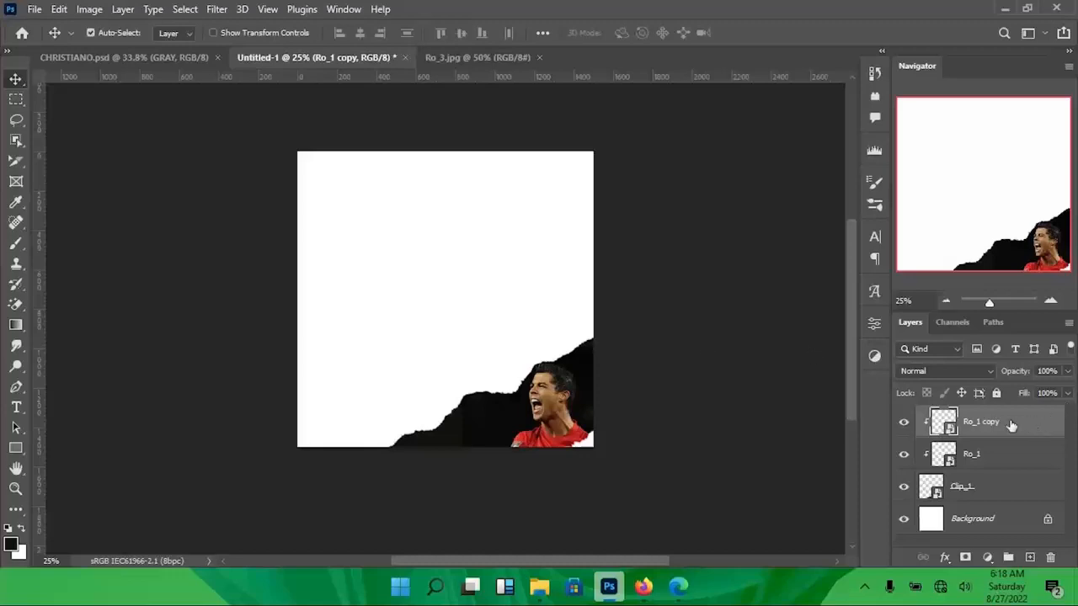
{"action": "left_click_drag", "start_coordinate": [1010, 423], "coordinate": [1013, 474]}
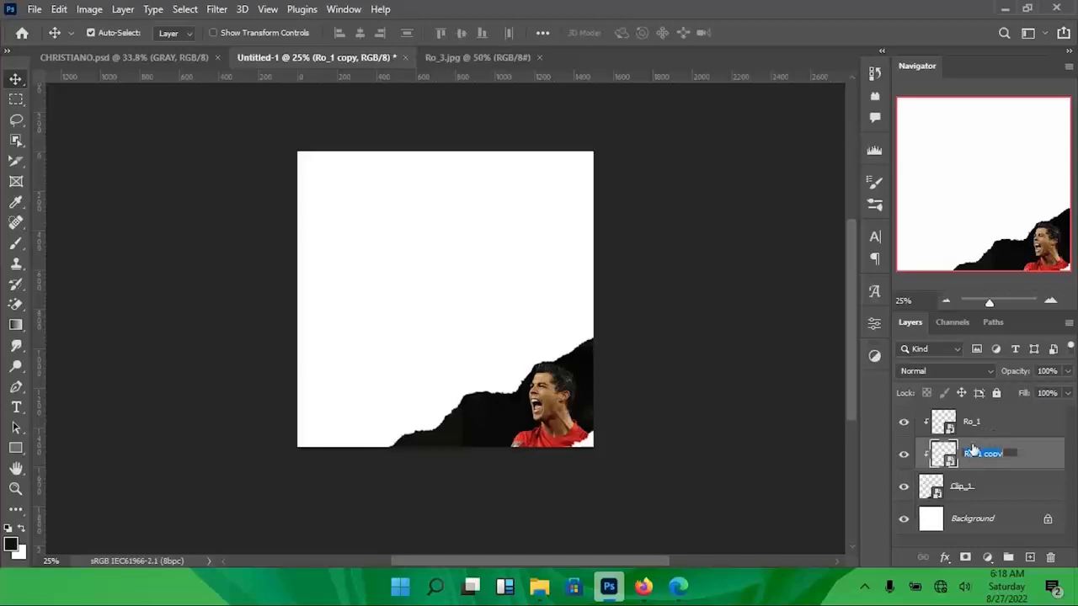
{"action": "key", "text": "Right"}
{"action": "key", "text": "Return"}
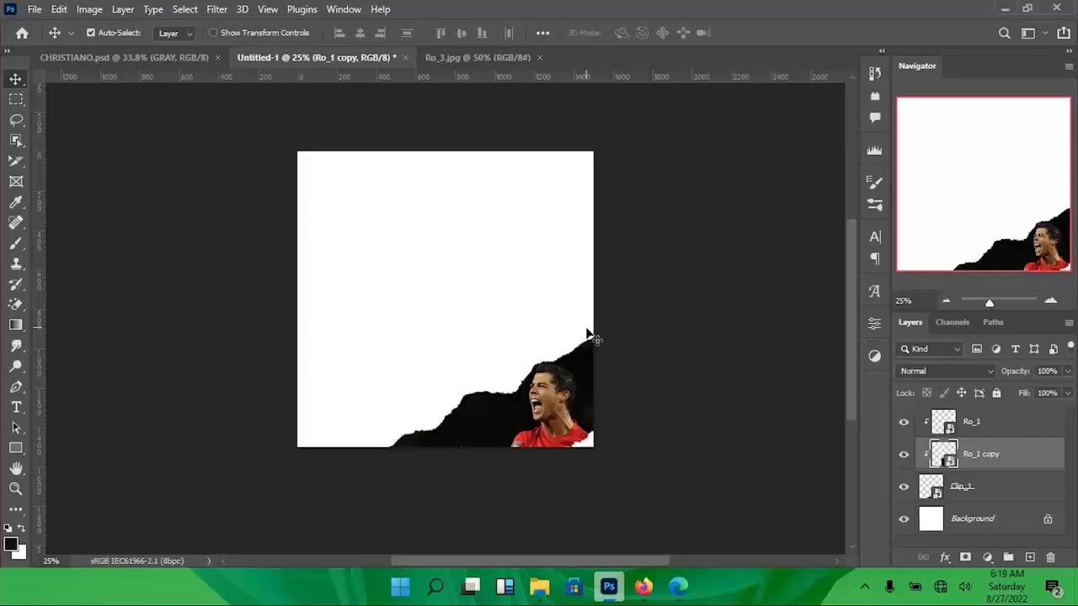
- Duplicate Ro_1 copy, clip the duplicate to the torn strip and place it below Ro_1 copy in the layer order
{"action": "key", "text": "ctrl+j"}
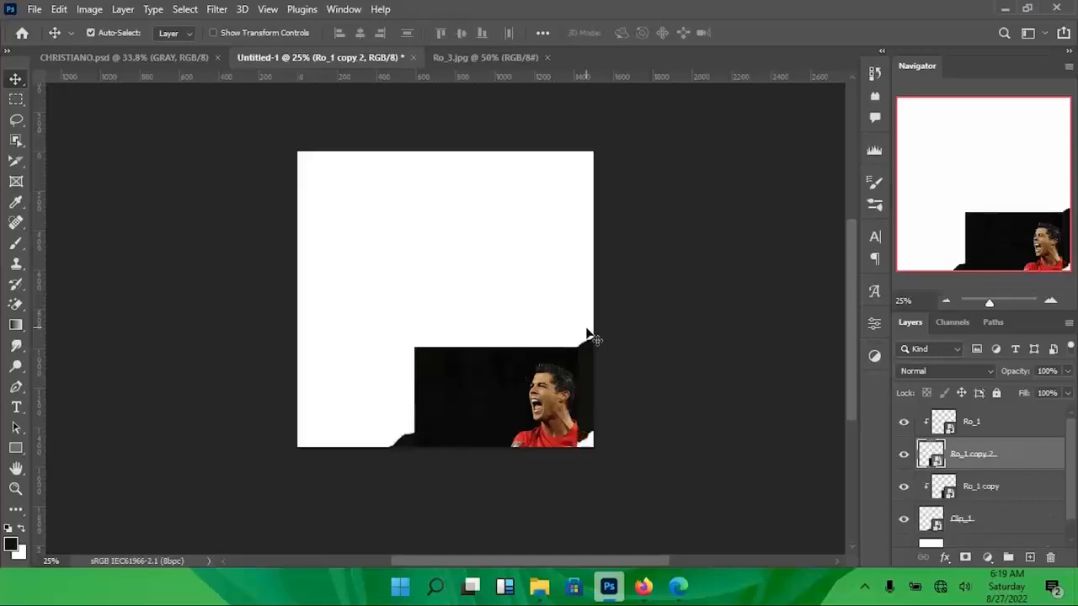
{"action": "key", "text": "ctrl+alt+g"}
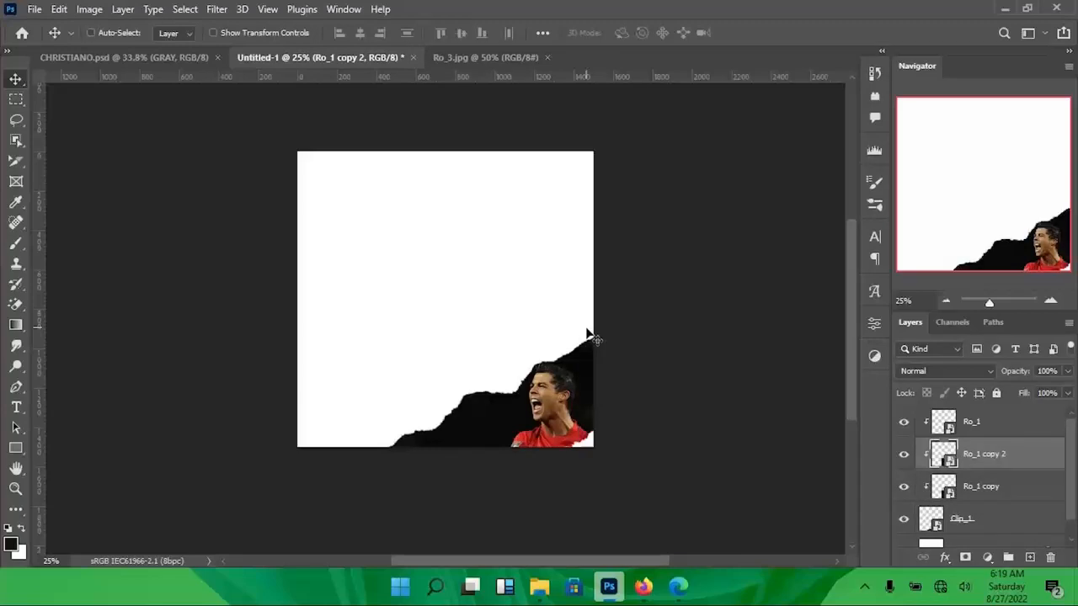
{"action": "left_click_drag", "start_coordinate": [1004, 457], "coordinate": [1007, 496]}
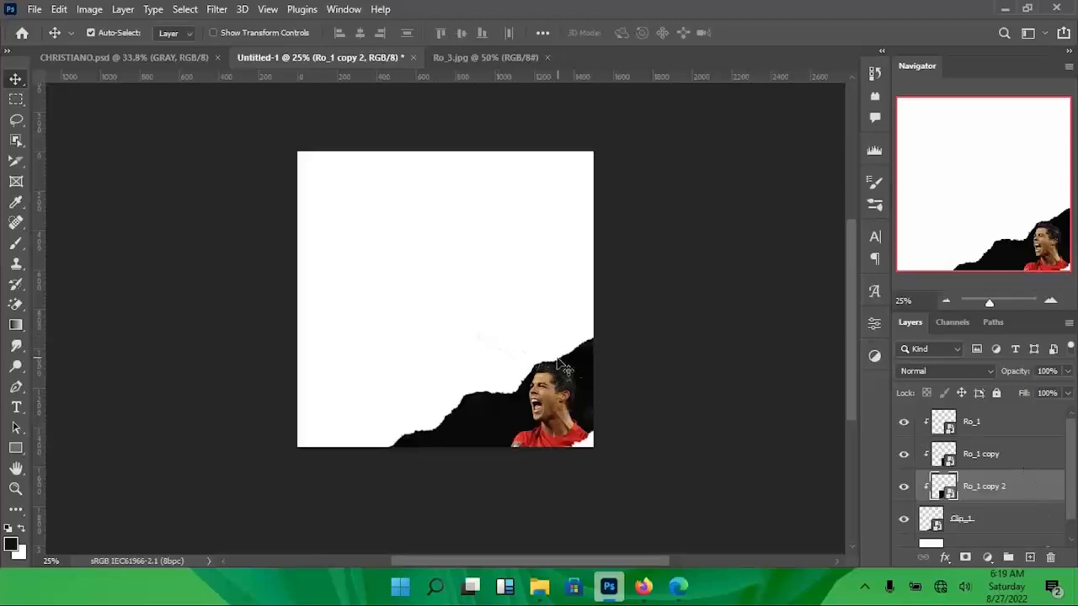
- Nudge the Ro_1 player photo slightly up and to the left within the torn corner
{"action": "left_click", "coordinate": [587, 370]}
{"action": "key", "text": "Up"}
{"action": "key", "text": "Up"}
{"action": "key", "text": "Up"}
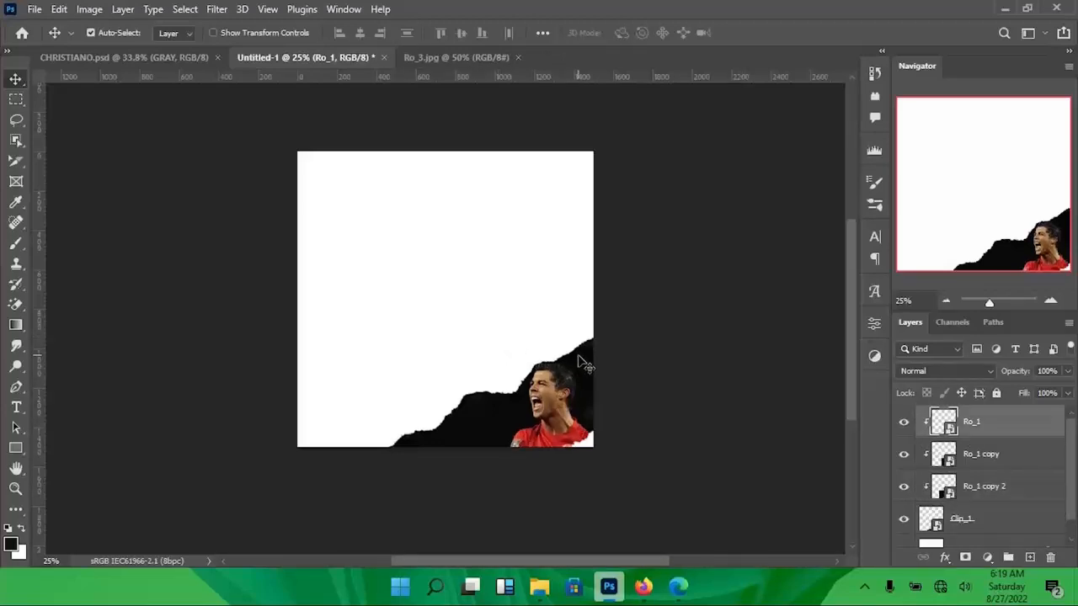
{"action": "key", "text": "Up"}
{"action": "key", "text": "Up"}
{"action": "key", "text": "Left"}
{"action": "key", "text": "Left"}
{"action": "key", "text": "Left"}
{"action": "key", "text": "Left"}
{"action": "key", "text": "Left"}
{"action": "key", "text": "Left"}
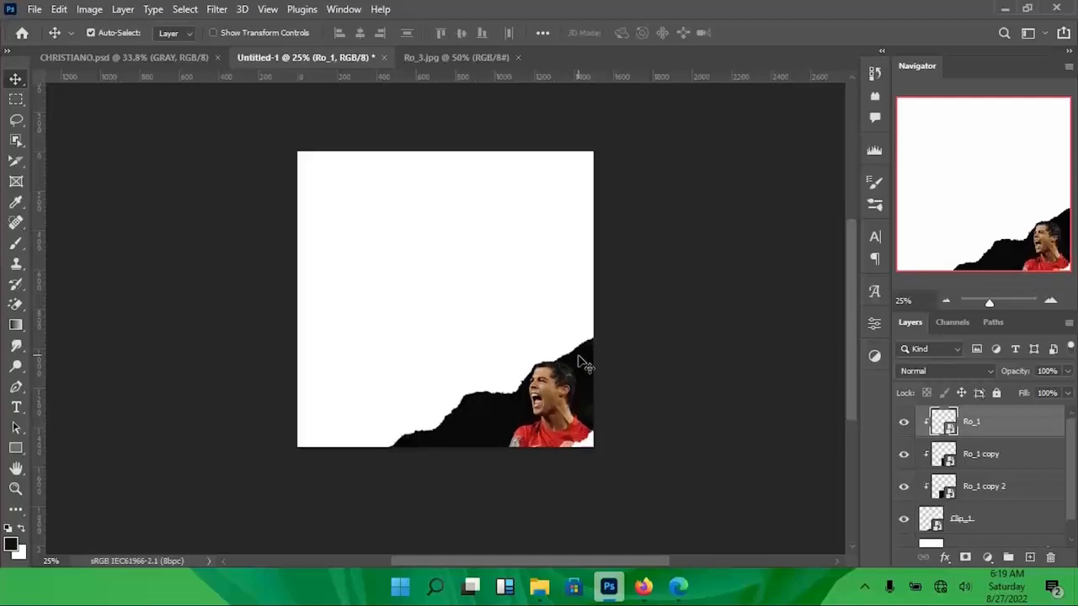
{"action": "key", "text": "Left"}
{"action": "key", "text": "Left"}
{"action": "key", "text": "Left"}
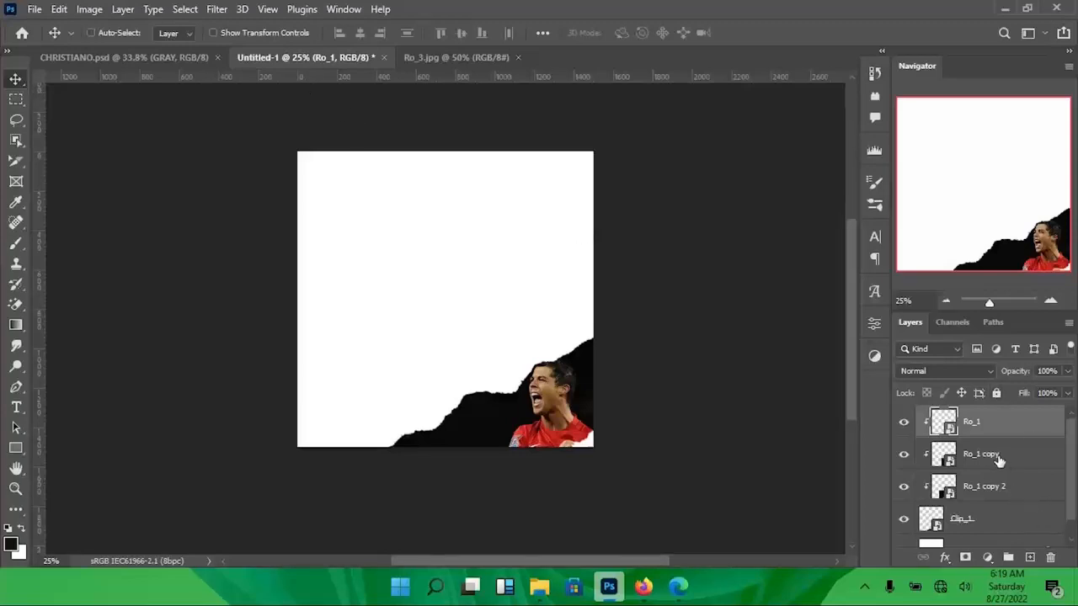
- Add a new empty layer above Ro_1 and check the finished poster in CHRISTIANO.psd for the next photo's placement
{"action": "key", "text": "ctrl+shift+n"}
{"action": "key", "text": "Return"}
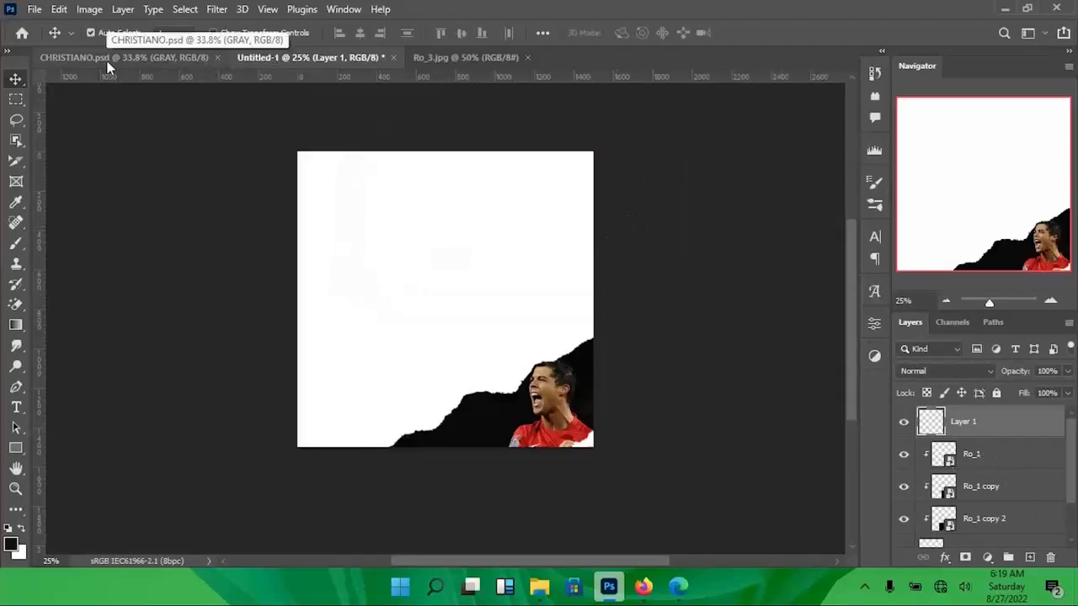
{"action": "left_click", "coordinate": [366, 246]}
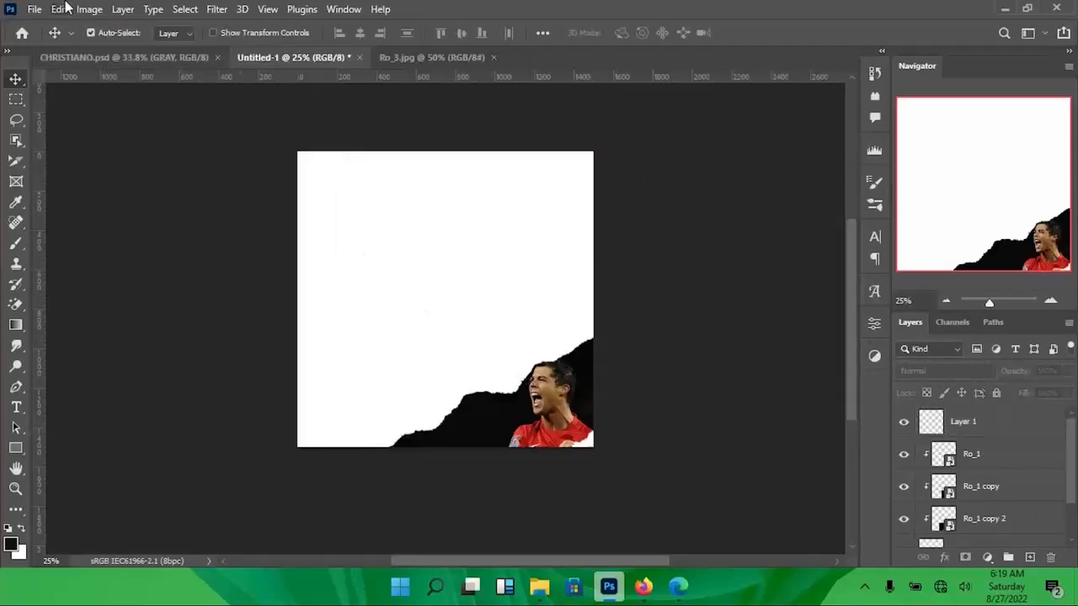
{"action": "left_click", "coordinate": [153, 56]}
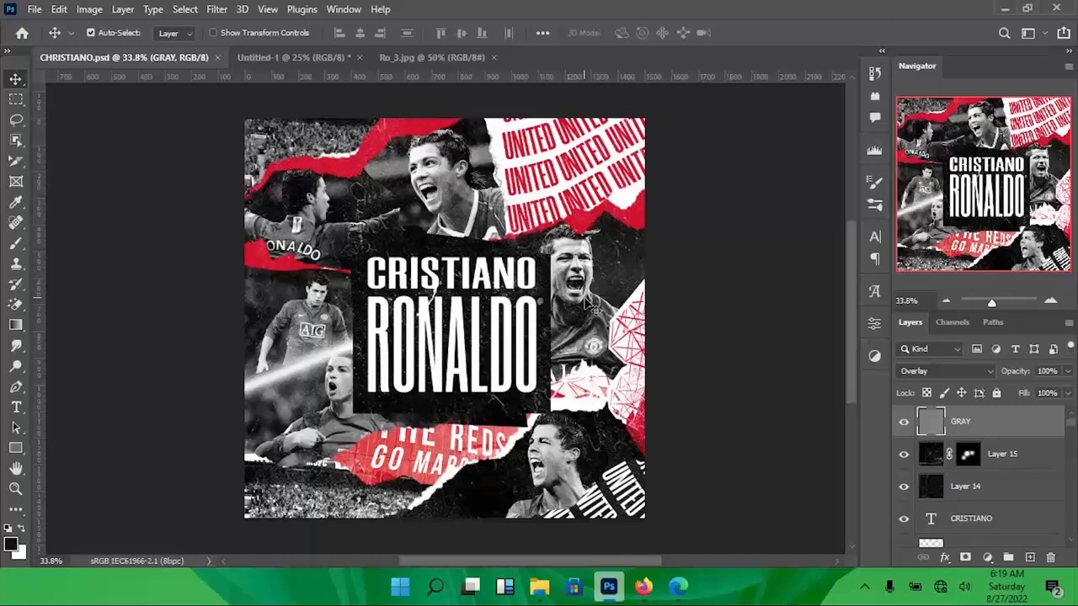
{"action": "left_click", "coordinate": [295, 57]}
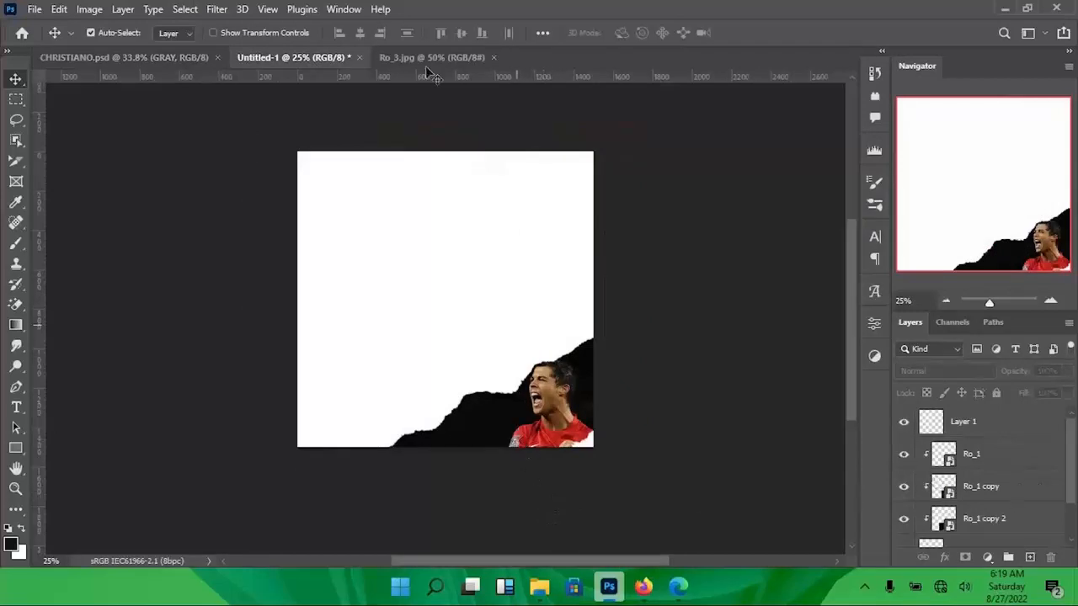
- Close Ro_3.jpg, switch to File Explorer and select the Ro_2 photo in the RONALDO folder
{"action": "left_click", "coordinate": [491, 65]}
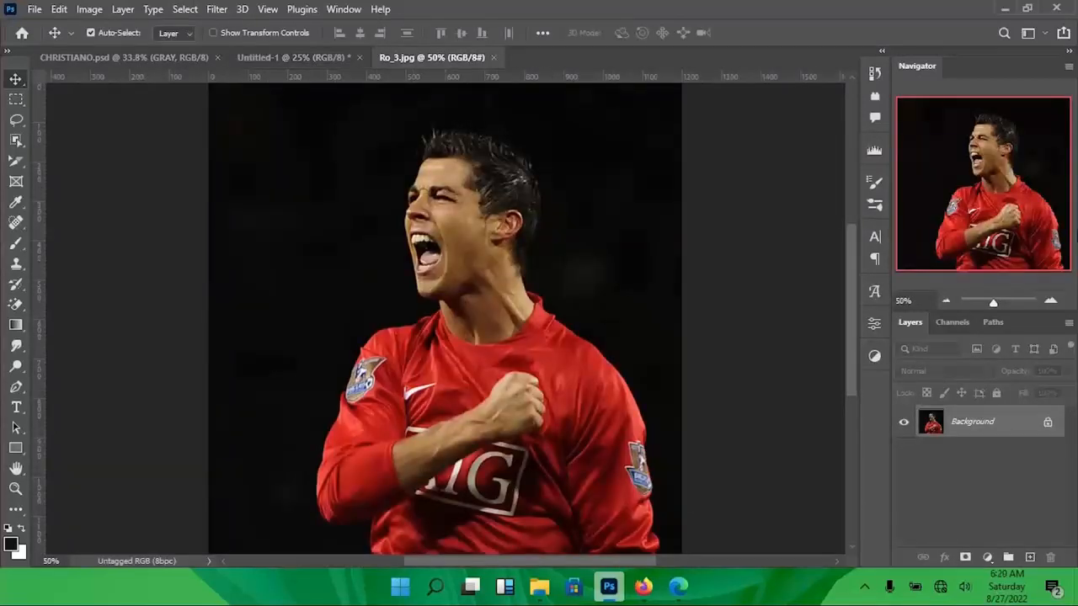
{"action": "left_click", "coordinate": [494, 59]}
{"action": "left_click", "coordinate": [543, 590]}
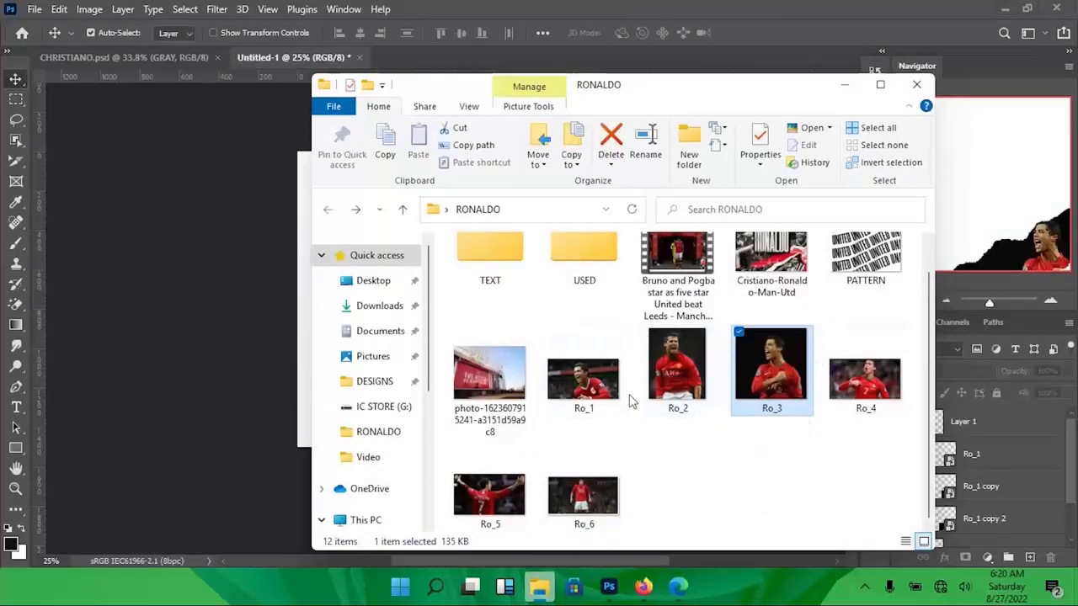
{"action": "left_click", "coordinate": [673, 380]}
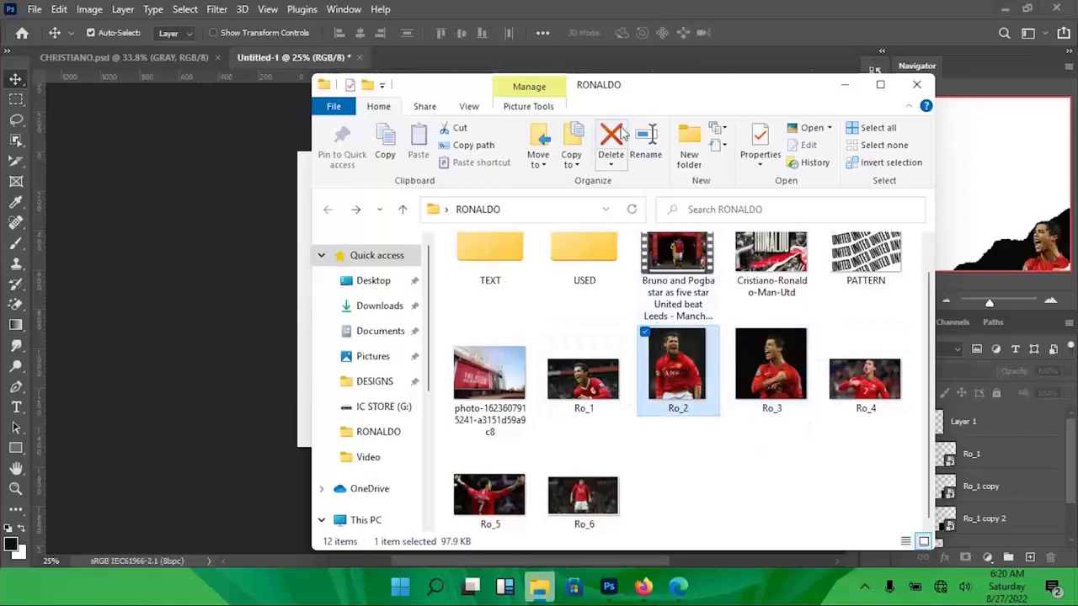
- Compare the finished poster in CHRISTIANO.psd with the Untitled-1 collage
{"action": "left_click", "coordinate": [30, 55]}
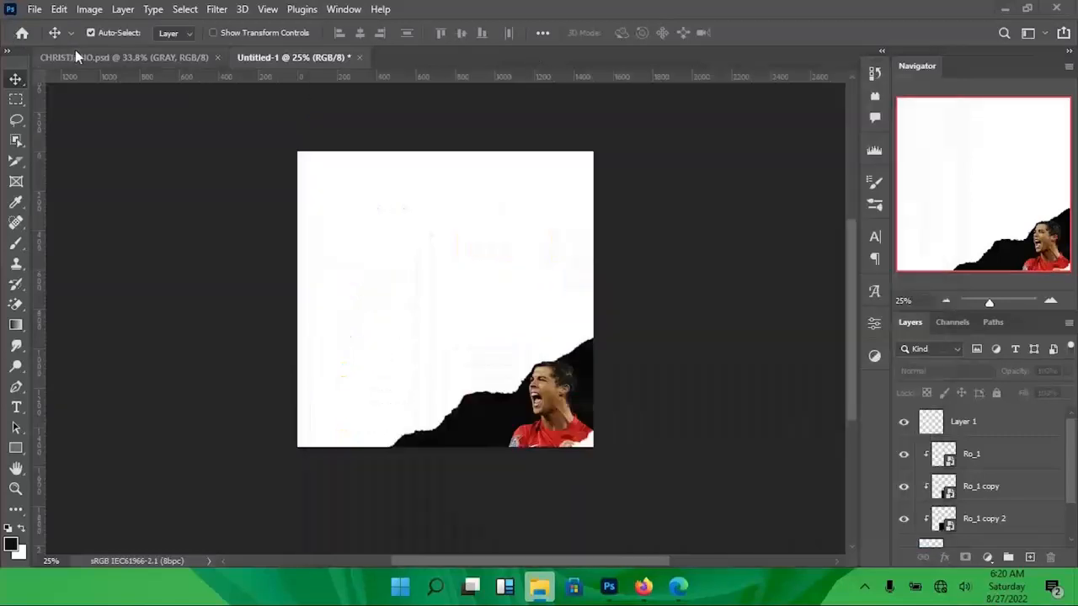
{"action": "left_click", "coordinate": [129, 55]}
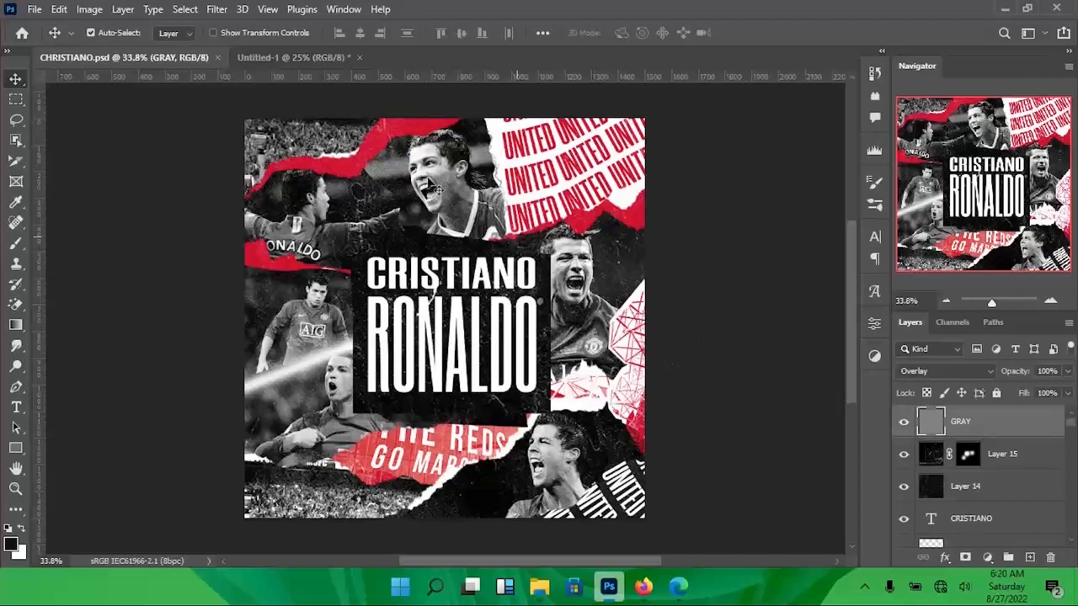
{"action": "left_click", "coordinate": [251, 55]}
- Open Ro_2 from the RONALDO folder in Photoshop and bring its image into Untitled-1 as a layer above Layer 1
{"action": "mouse_move", "coordinate": [539, 589]}
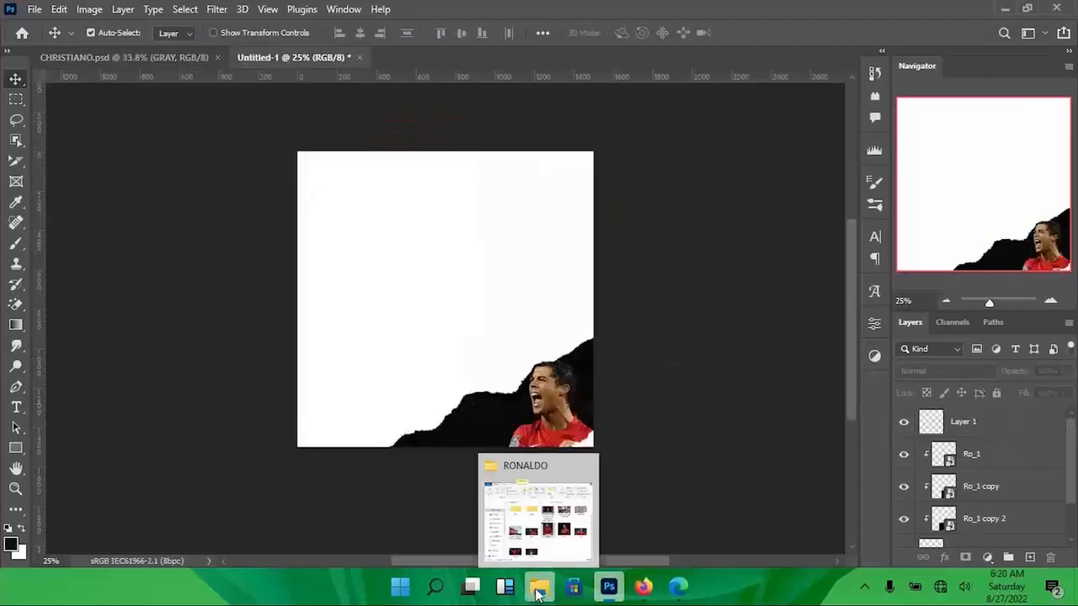
{"action": "left_click", "coordinate": [540, 528]}
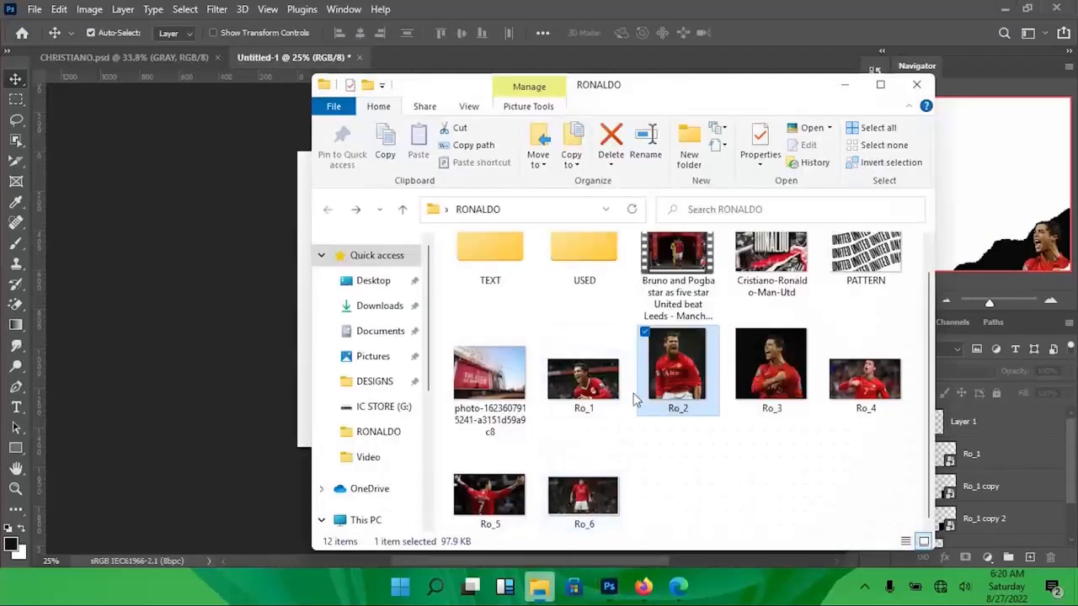
{"action": "scroll", "coordinate": [635, 410], "scroll_direction": "up", "scroll_amount": 1}
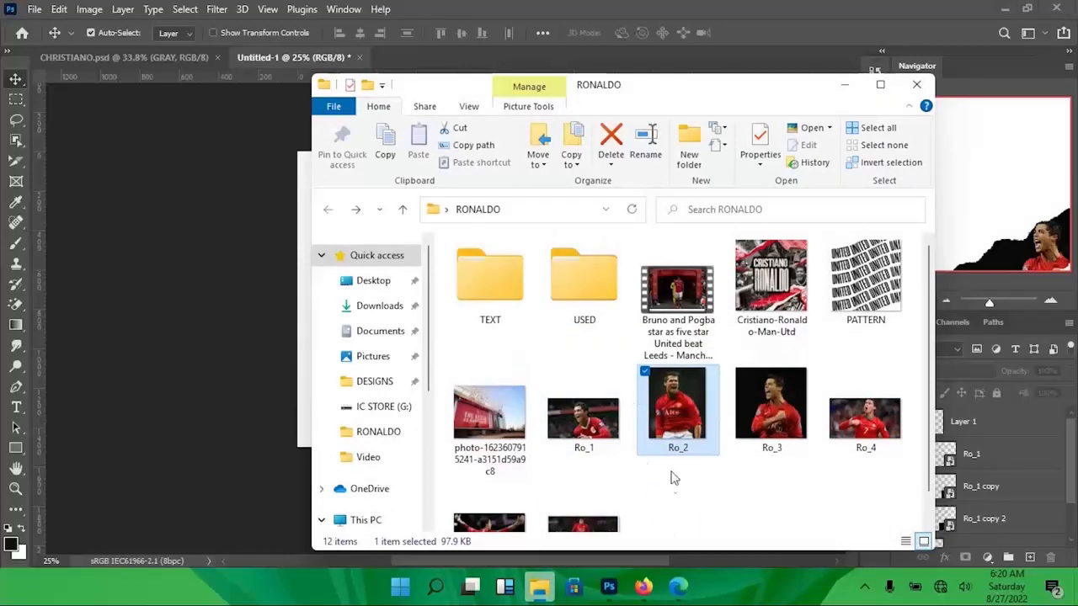
{"action": "left_click_drag", "start_coordinate": [676, 431], "coordinate": [753, 6]}
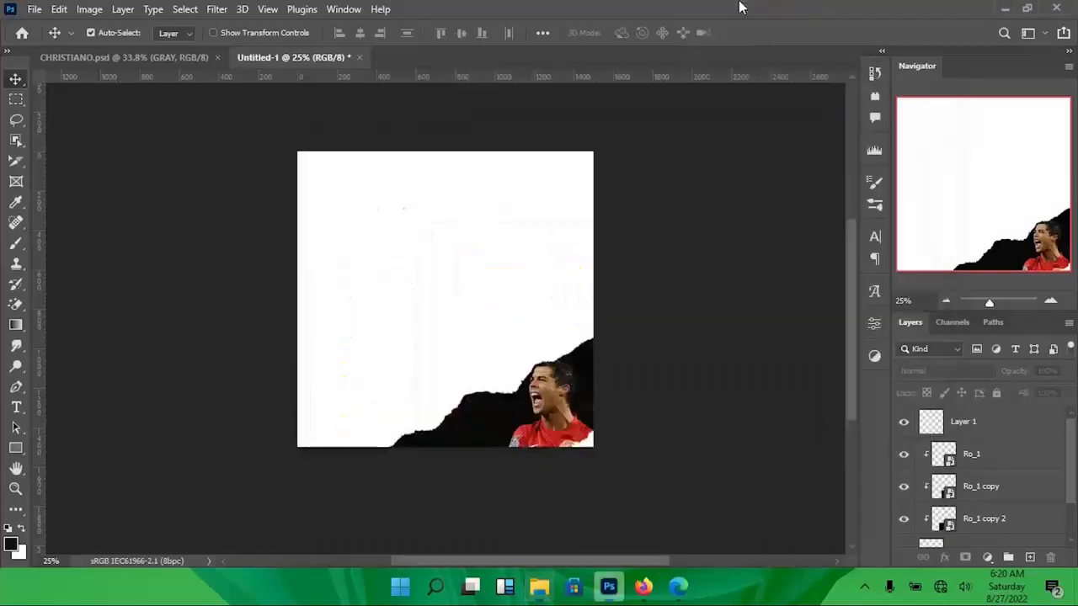
{"action": "left_click_drag", "start_coordinate": [314, 145], "coordinate": [545, 318]}
- Enlarge the Ro_2 player photo proportionally and position it along the canvas's right side, above the torn corner
{"action": "key", "text": "ctrl+t"}
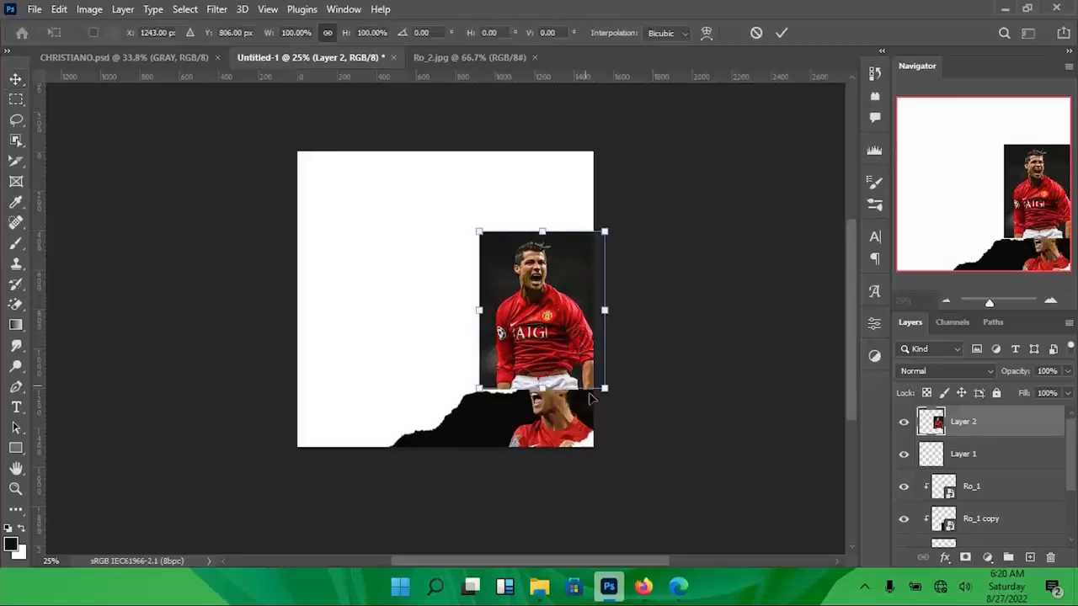
{"action": "left_click_drag", "start_coordinate": [594, 390], "coordinate": [625, 409]}
{"action": "left_click_drag", "start_coordinate": [554, 334], "coordinate": [557, 337]}
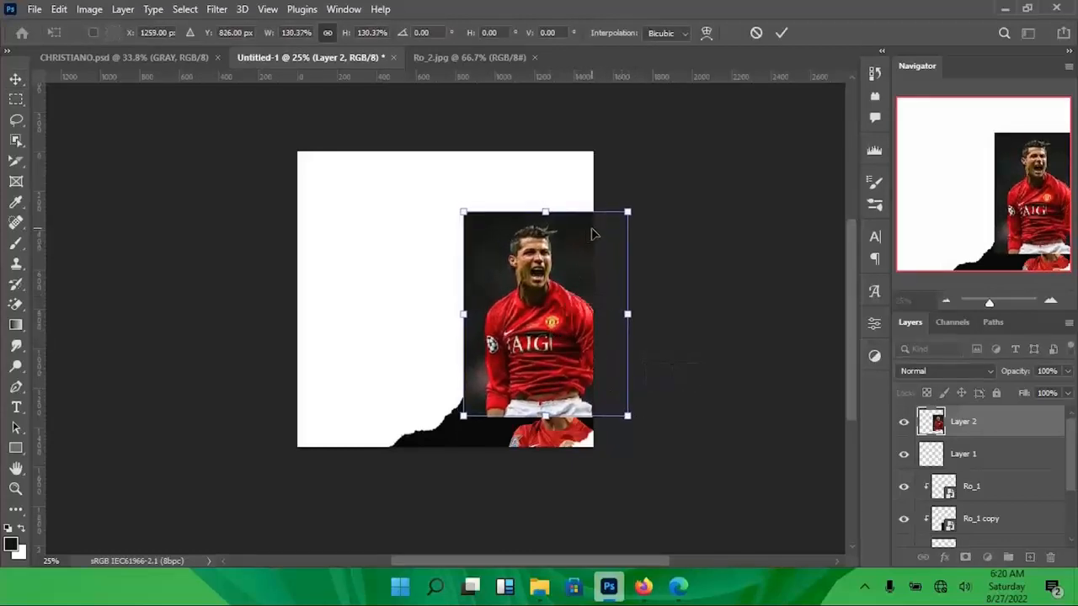
{"action": "left_click_drag", "start_coordinate": [627, 212], "coordinate": [634, 204]}
{"action": "key", "text": "Return"}
{"action": "left_click_drag", "start_coordinate": [592, 326], "coordinate": [597, 333]}
{"action": "scroll", "coordinate": [974, 450], "scroll_direction": "down", "scroll_amount": 1}
{"action": "scroll", "coordinate": [999, 458], "scroll_direction": "up", "scroll_amount": 1}
- Rename the newly added player photo layer, Layer 2, as Ro_2
{"action": "double_click", "coordinate": [968, 425]}
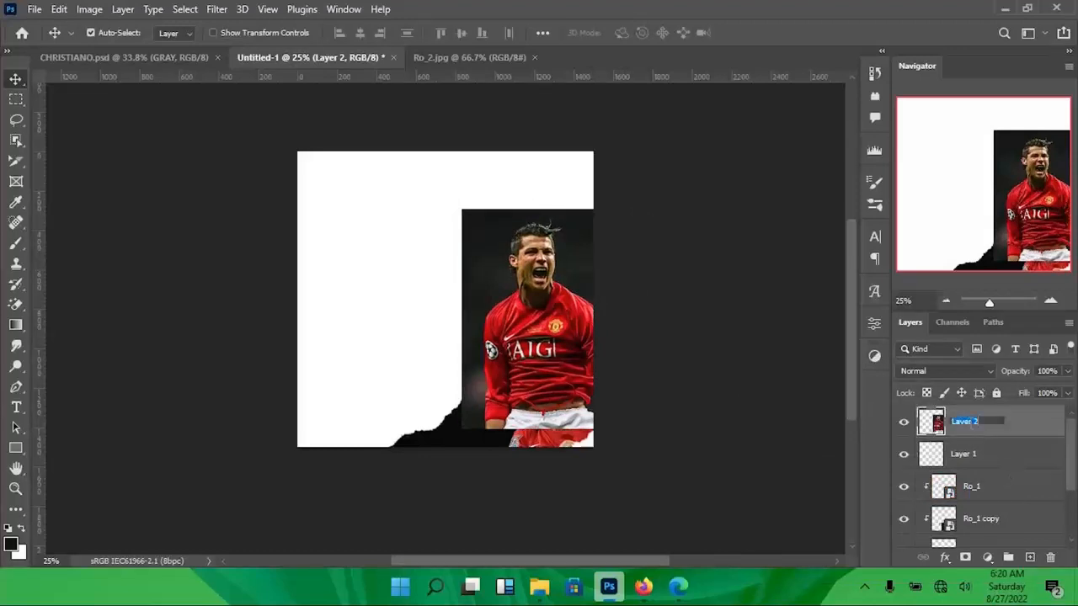
{"action": "type", "text": "Ro_2"}
{"action": "key", "text": "Return"}
- Duplicate the Clip_1 torn-paper layer and select the lower original for the next photo
{"action": "scroll", "coordinate": [977, 450], "scroll_direction": "down", "scroll_amount": 3}
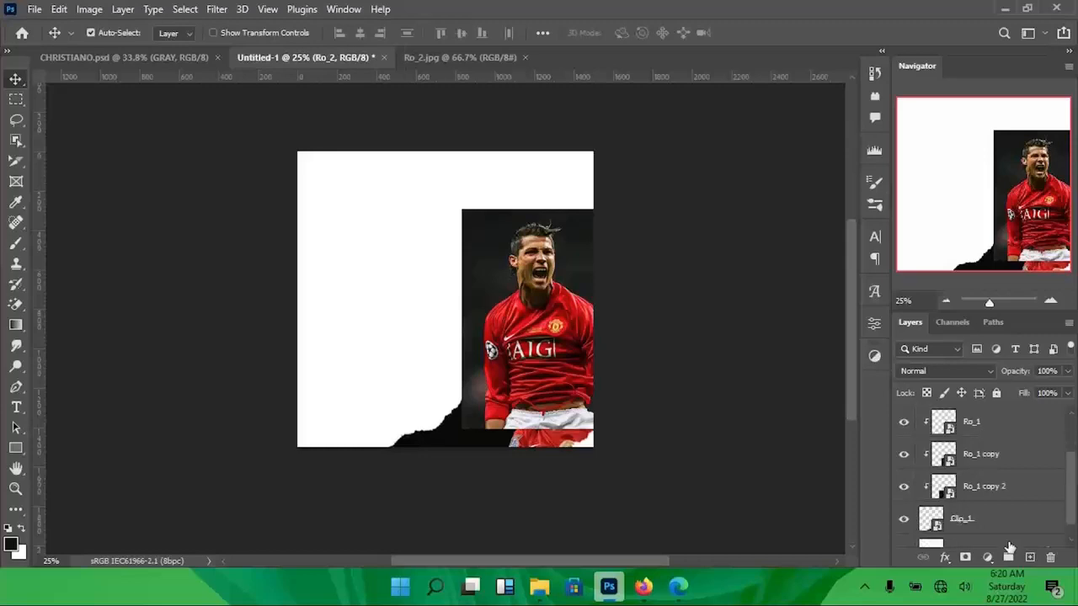
{"action": "left_click", "coordinate": [1003, 520]}
{"action": "scroll", "coordinate": [1005, 527], "scroll_direction": "down", "scroll_amount": 1}
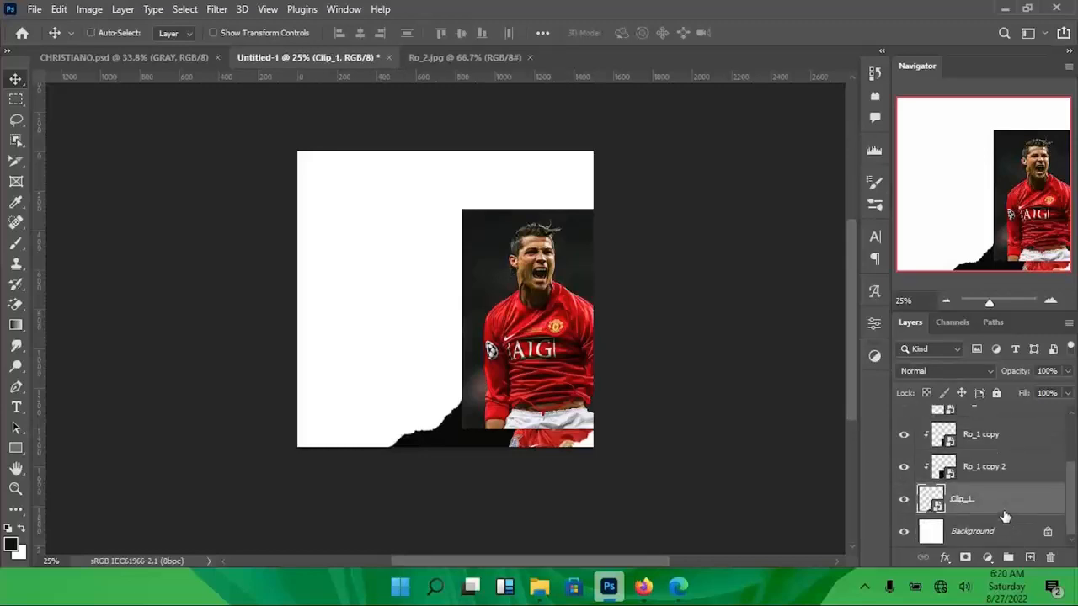
{"action": "key", "text": "ctrl+j"}
{"action": "left_click", "coordinate": [990, 532]}
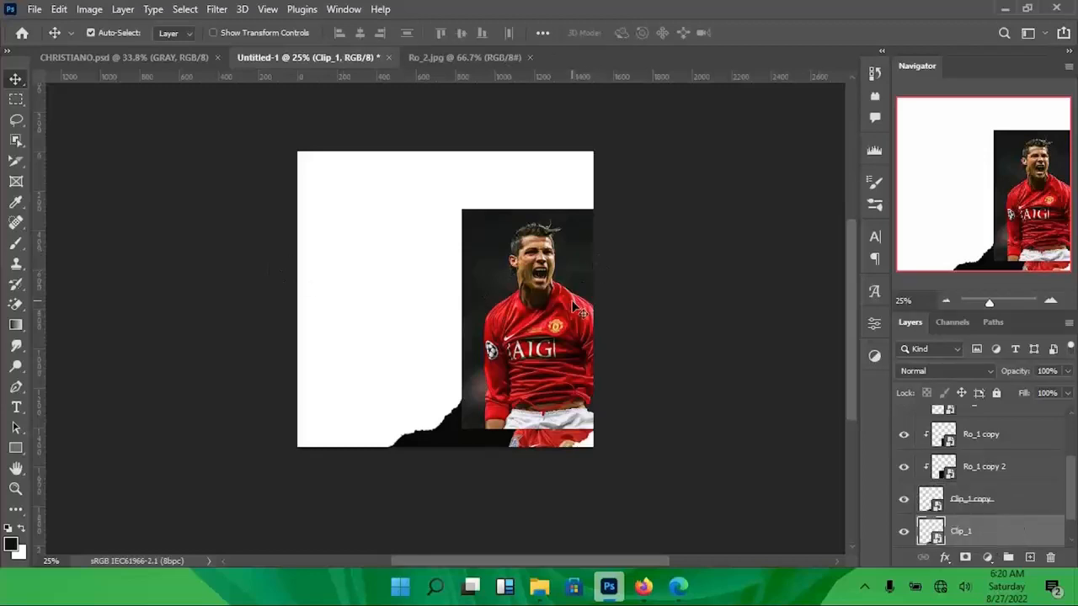
- Move the Ro_2 layer between Clip_1 copy and Clip_1, and rename the lower Clip_1 layer as Clip_2
{"action": "scroll", "coordinate": [965, 461], "scroll_direction": "up", "scroll_amount": 2}
{"action": "scroll", "coordinate": [966, 461], "scroll_direction": "up", "scroll_amount": 1}
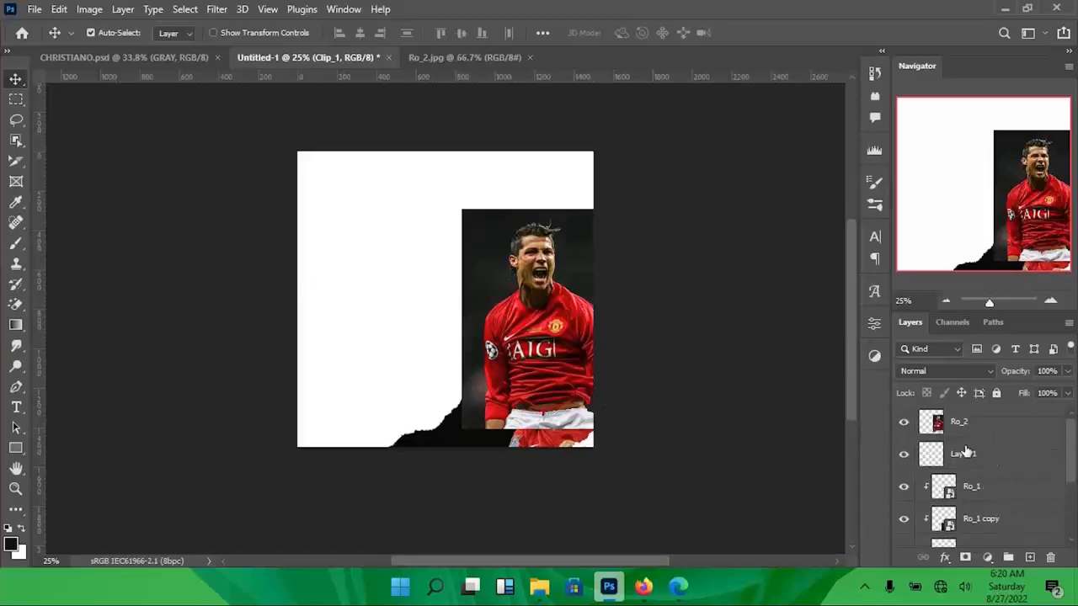
{"action": "left_click", "coordinate": [989, 426]}
{"action": "left_click_drag", "start_coordinate": [988, 427], "coordinate": [986, 498]}
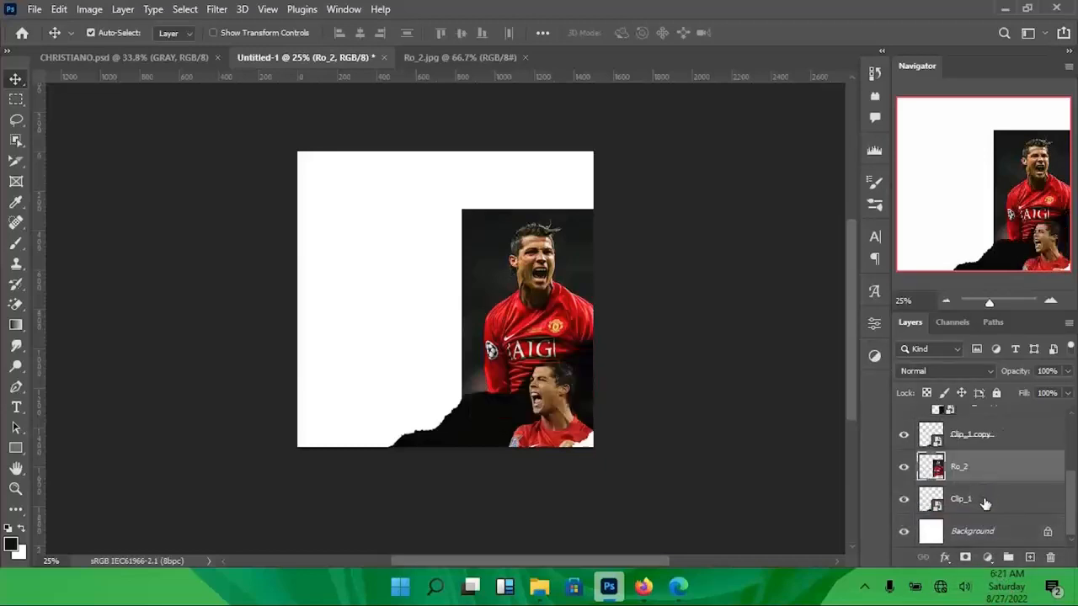
{"action": "double_click", "coordinate": [961, 499]}
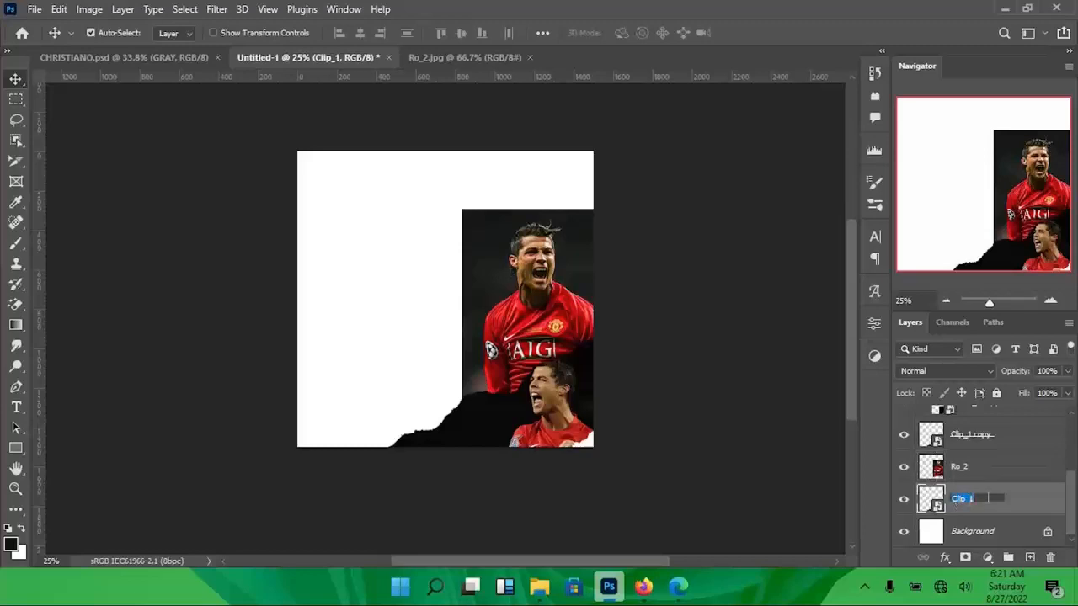
{"action": "type", "text": "Clip_2"}
{"action": "key", "text": "Return"}
- Convert the Ro_2 layer to a Smart Object and clip it to the Clip_2 torn-paper layer
{"action": "right_click", "coordinate": [1000, 469]}
{"action": "left_click", "coordinate": [828, 242]}
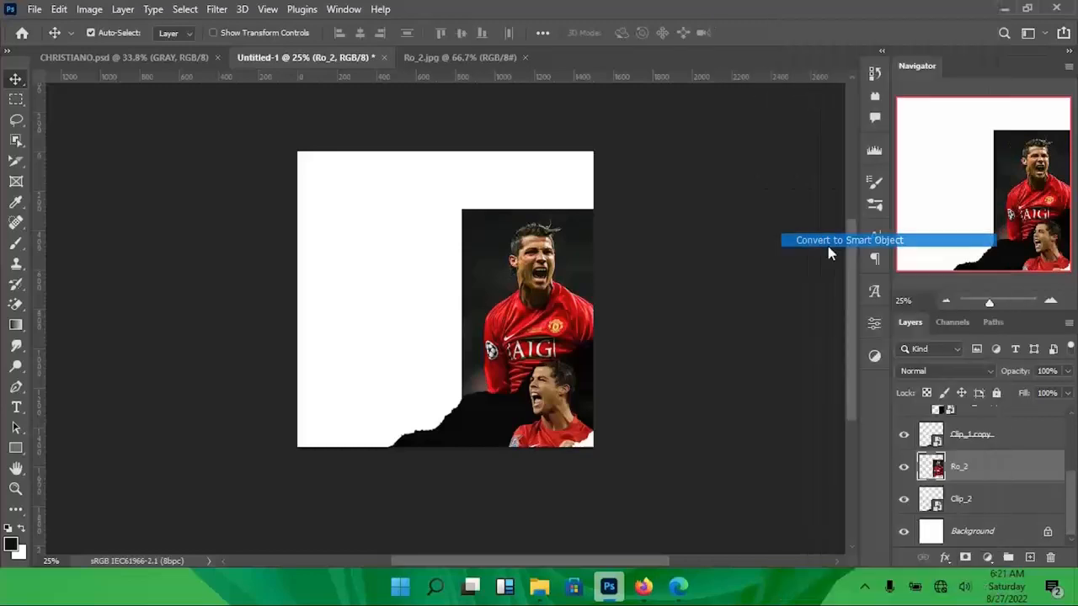
{"action": "key", "text": "ctrl+alt+g"}
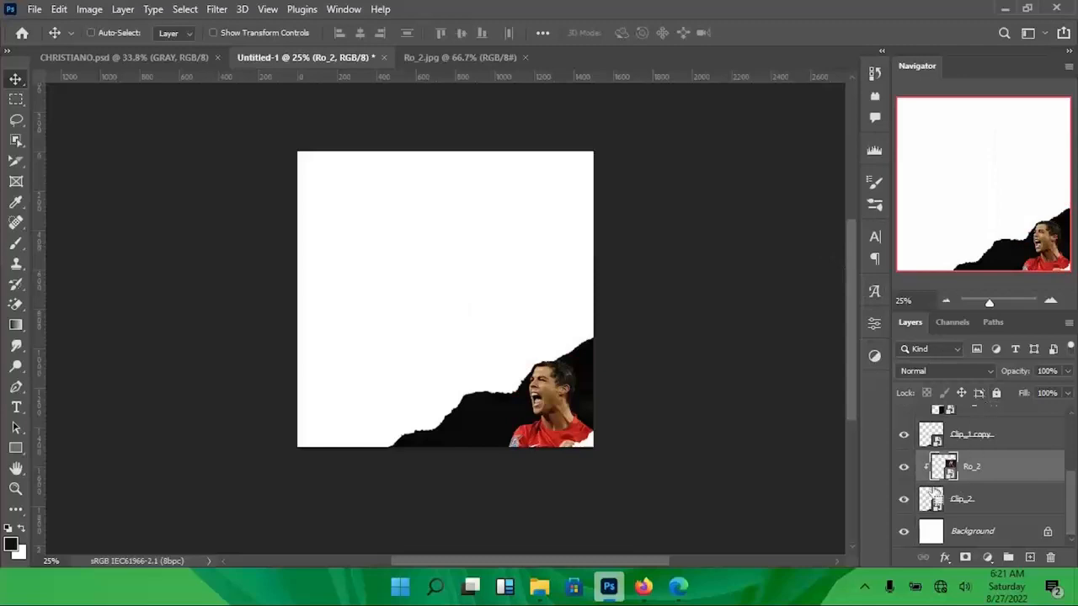
- Rotate Clip_2 into a nearly horizontal torn strip, scale it to about 250% and position it across the canvas middle behind the Ro_2 player
{"action": "left_click", "coordinate": [990, 502]}
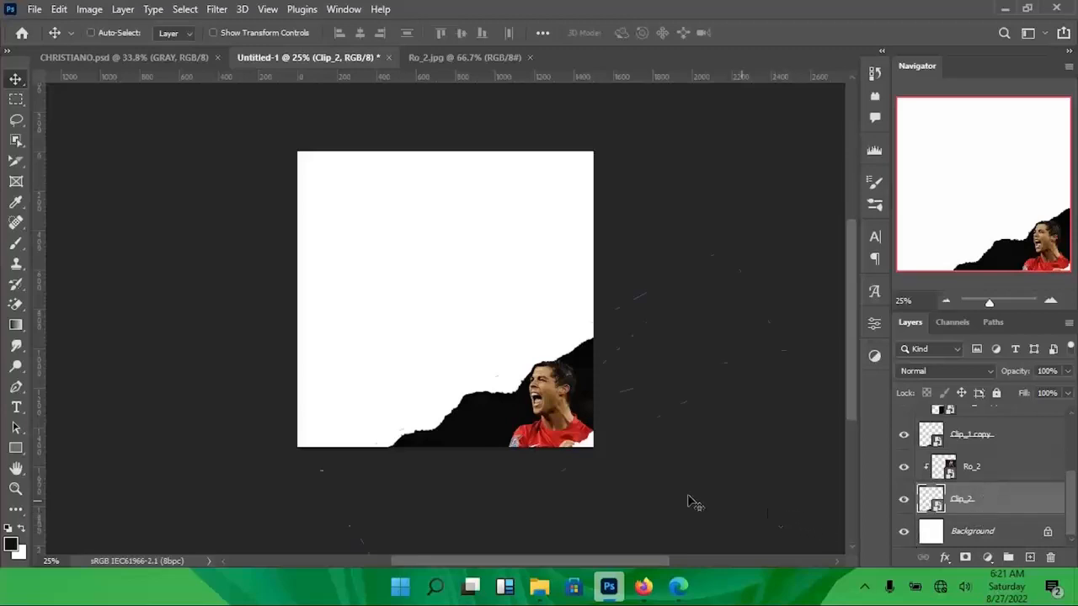
{"action": "key", "text": "ctrl+t"}
{"action": "left_click_drag", "start_coordinate": [512, 430], "coordinate": [485, 305]}
{"action": "left_click_drag", "start_coordinate": [347, 506], "coordinate": [290, 376]}
{"action": "left_click_drag", "start_coordinate": [753, 345], "coordinate": [830, 363]}
{"action": "left_click_drag", "start_coordinate": [519, 304], "coordinate": [551, 296]}
{"action": "left_click_drag", "start_coordinate": [322, 344], "coordinate": [301, 350]}
{"action": "left_click_drag", "start_coordinate": [517, 293], "coordinate": [582, 293]}
{"action": "key", "text": "Return"}
- Nudge the clipped Ro_2 player photo slightly down within its torn strip
{"action": "key", "text": "shift+Down"}
{"action": "key", "text": "shift+Down"}
{"action": "key", "text": "shift+Down"}
- Compare the arrangement of torn strips in Untitled-1 with the finished poster in CHRISTIANO.psd
{"action": "left_click", "coordinate": [126, 59]}
{"action": "left_click", "coordinate": [284, 60]}
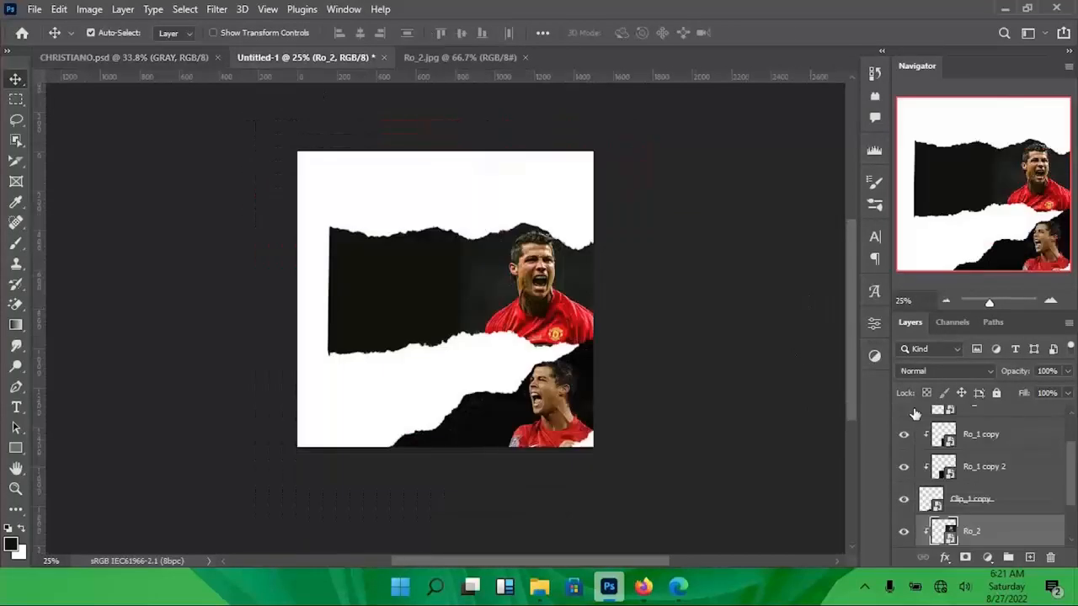
{"action": "scroll", "coordinate": [1015, 469], "scroll_direction": "down", "scroll_amount": 2}
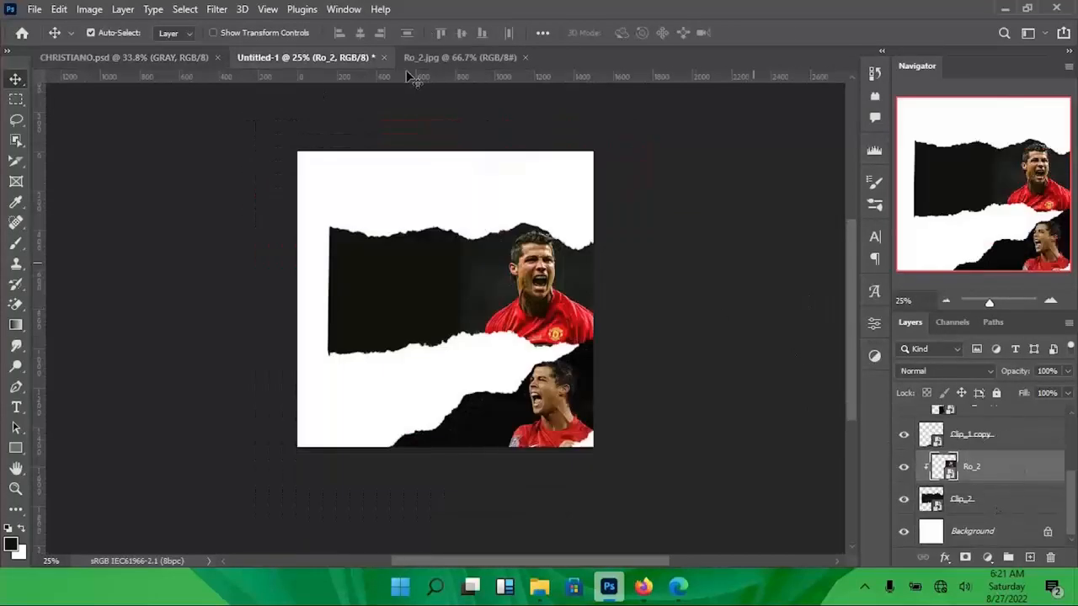
{"action": "left_click", "coordinate": [59, 57]}
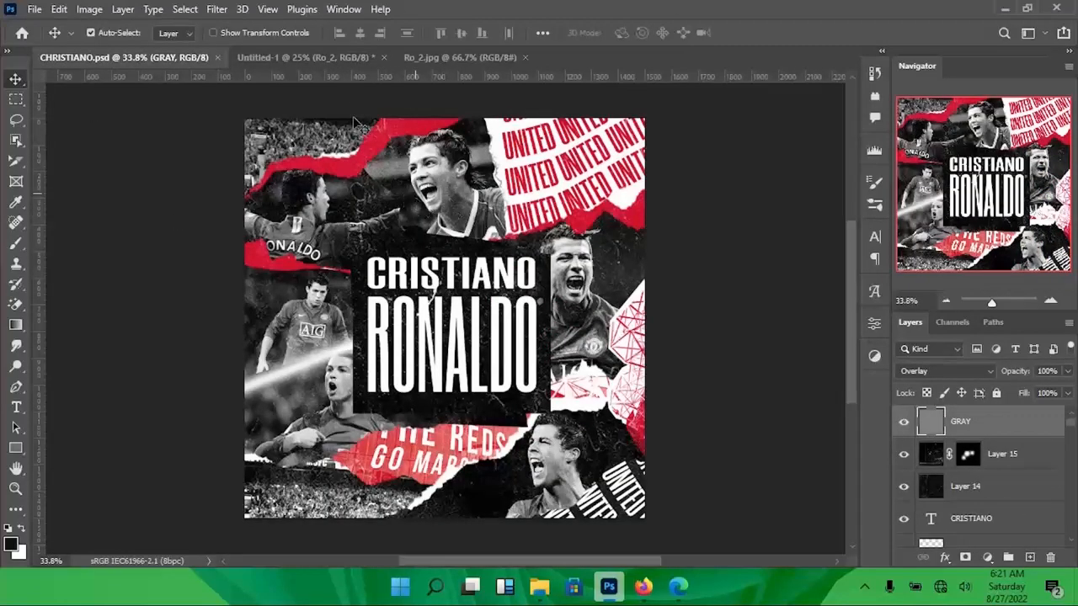
{"action": "left_click", "coordinate": [295, 57]}
- Select Layer 1 at the top of the stack, close Ro_2.jpg and open the Ro_1 photo from the RONALDO folder
{"action": "scroll", "coordinate": [985, 471], "scroll_direction": "up", "scroll_amount": 2}
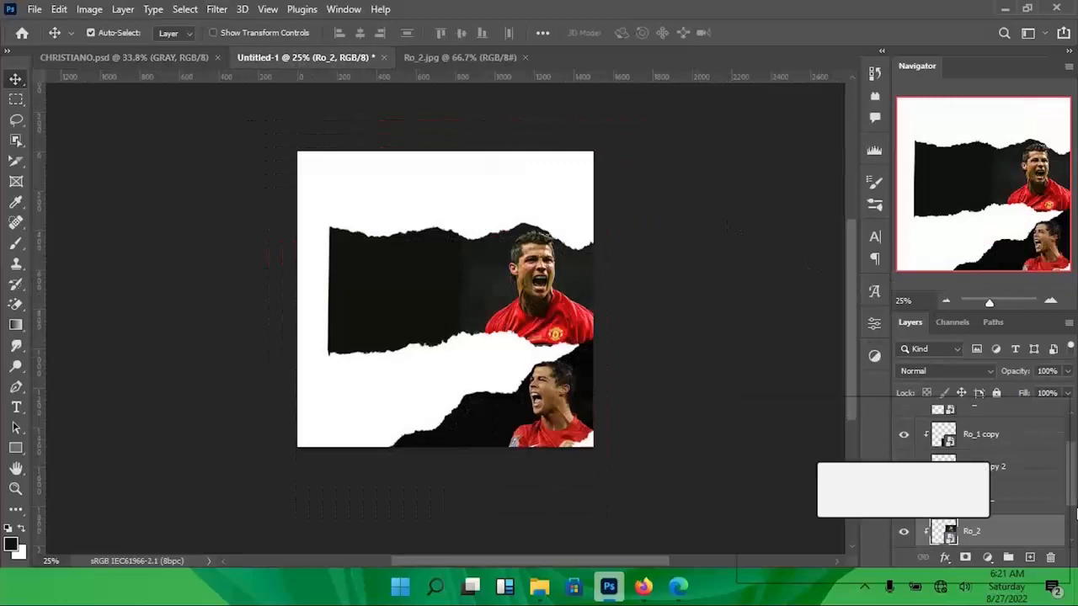
{"action": "left_click", "coordinate": [1002, 425]}
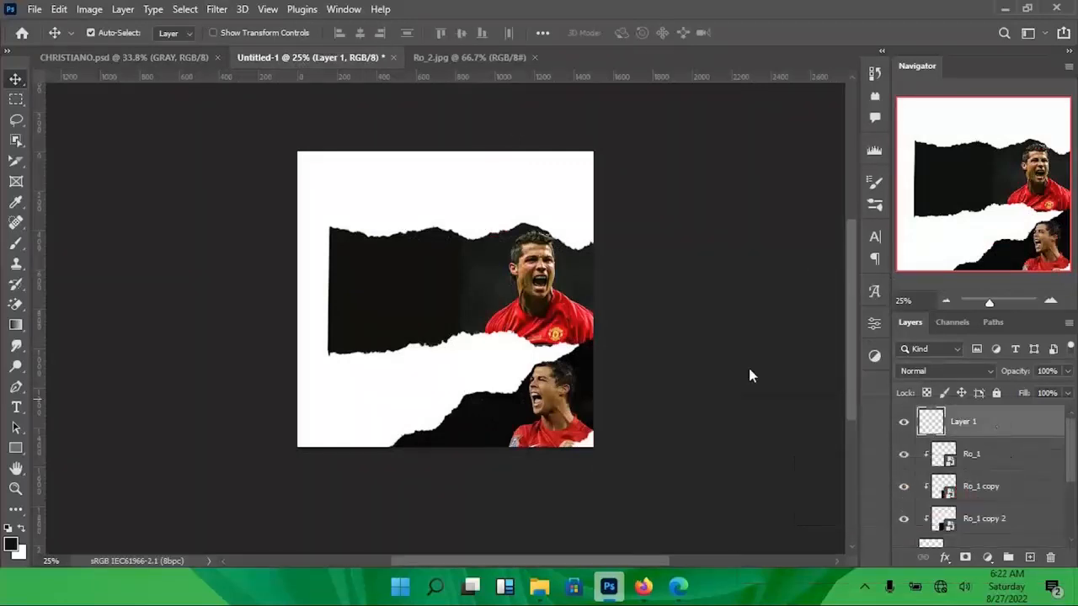
{"action": "left_click", "coordinate": [534, 57]}
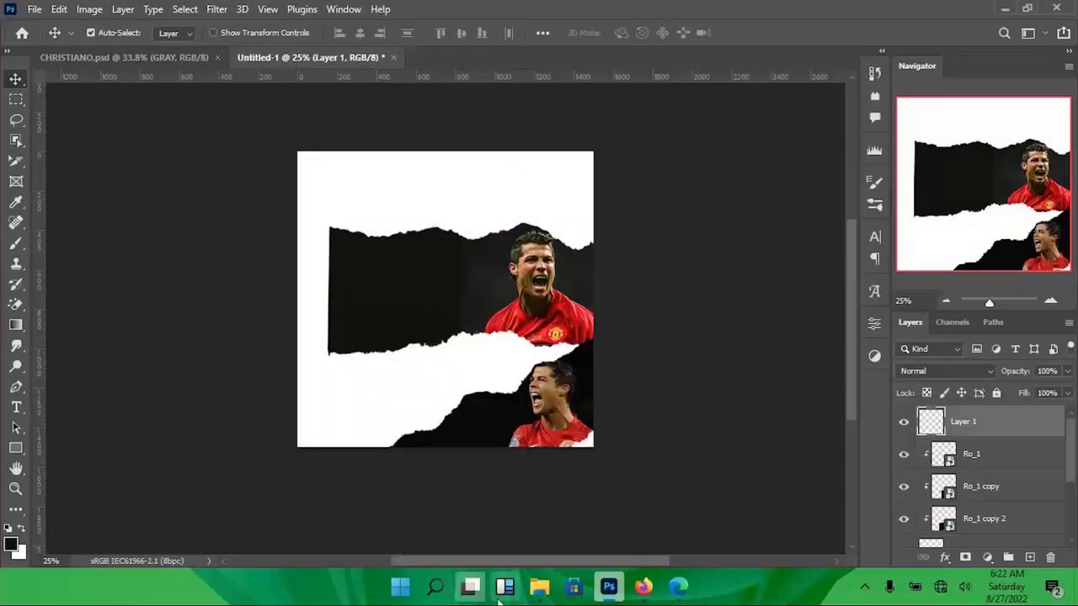
{"action": "left_click", "coordinate": [538, 587]}
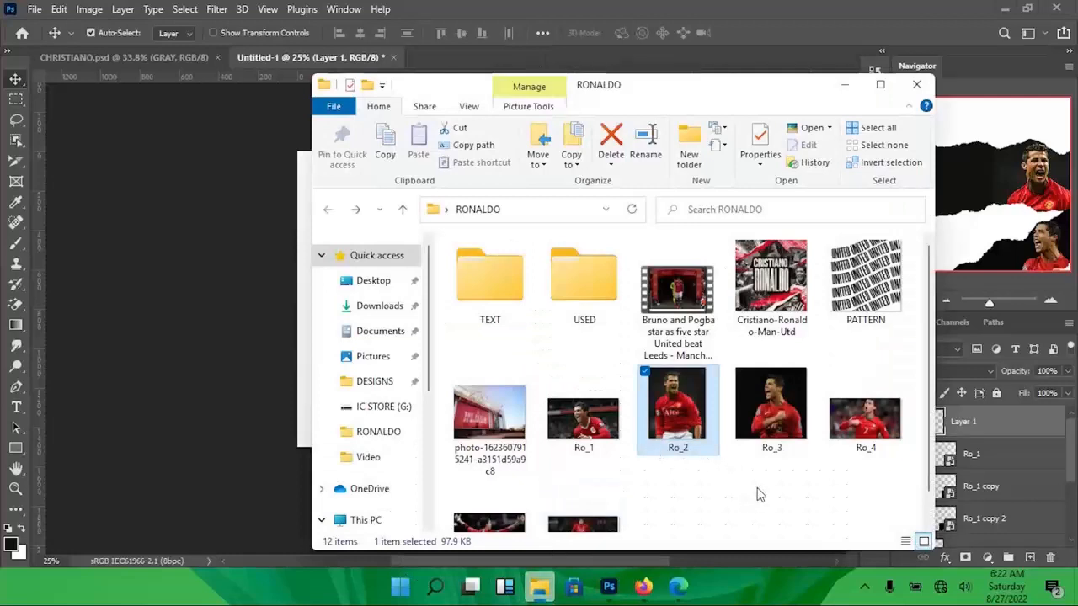
{"action": "left_click_drag", "start_coordinate": [584, 421], "coordinate": [556, 7]}
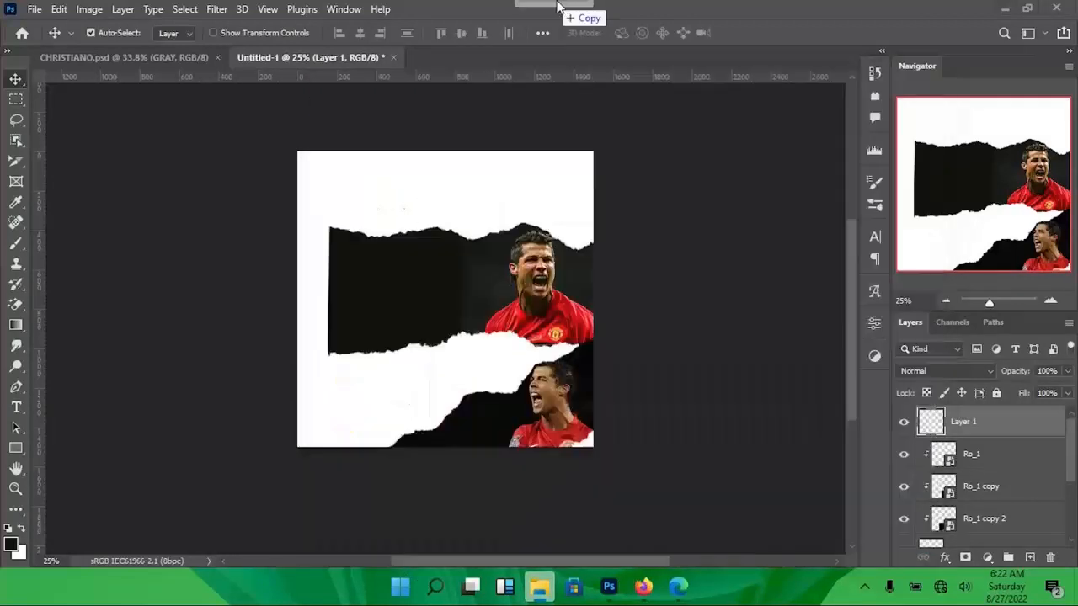
{"action": "left_click_drag", "start_coordinate": [579, 105], "coordinate": [579, 107]}
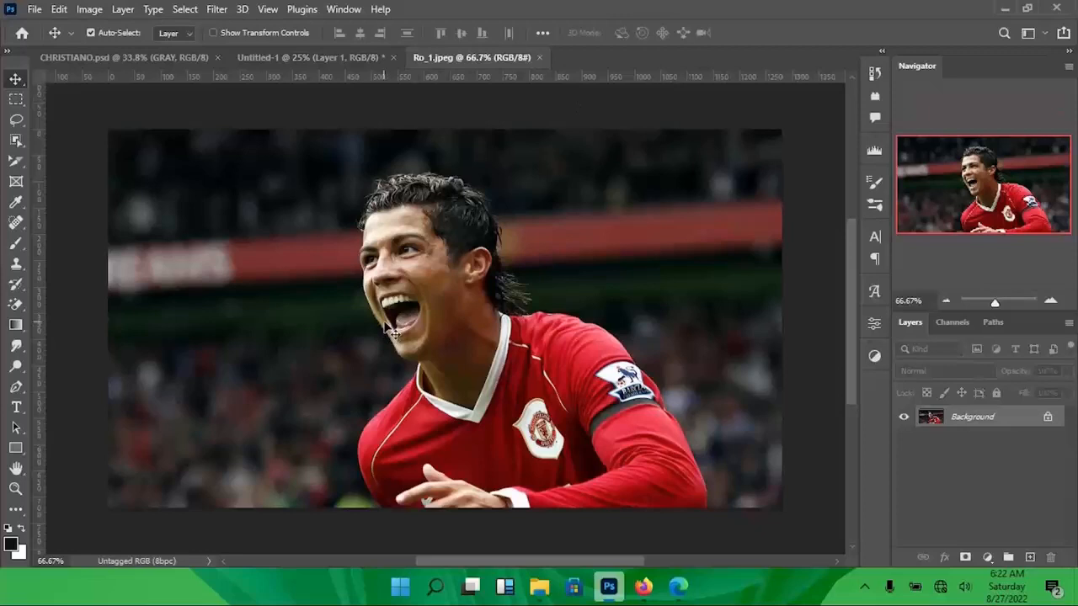
- Bring the Ro_1.jpeg image into Untitled-1 near the canvas's upper edge, convert it to a Smart Object and rename its layer Ro_3
{"action": "left_click_drag", "start_coordinate": [400, 352], "coordinate": [355, 209]}
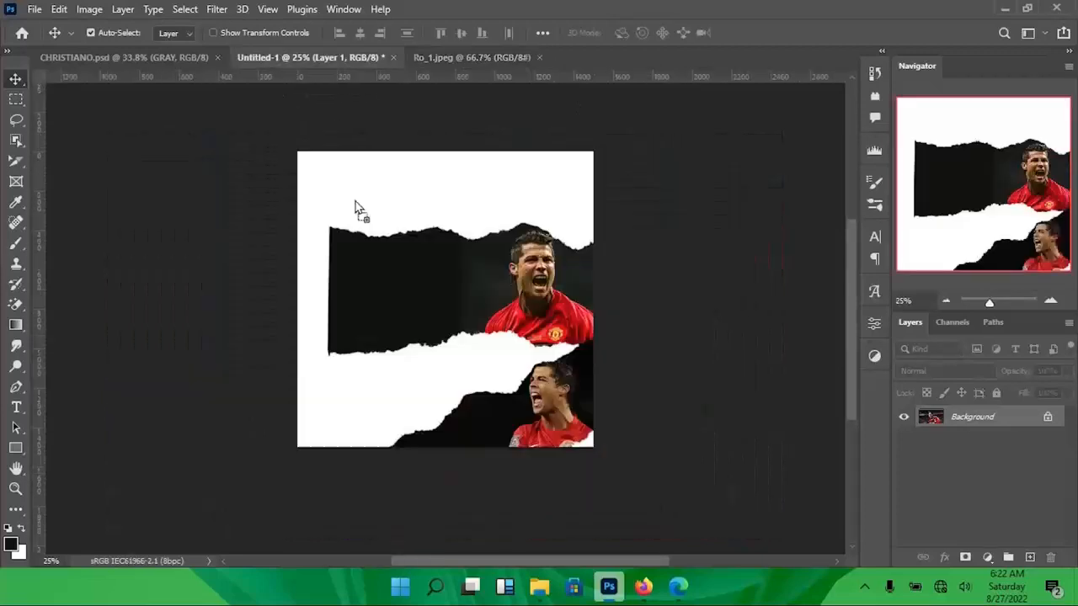
{"action": "left_click_drag", "start_coordinate": [461, 225], "coordinate": [471, 221]}
{"action": "right_click", "coordinate": [1019, 433]}
{"action": "left_click", "coordinate": [834, 239]}
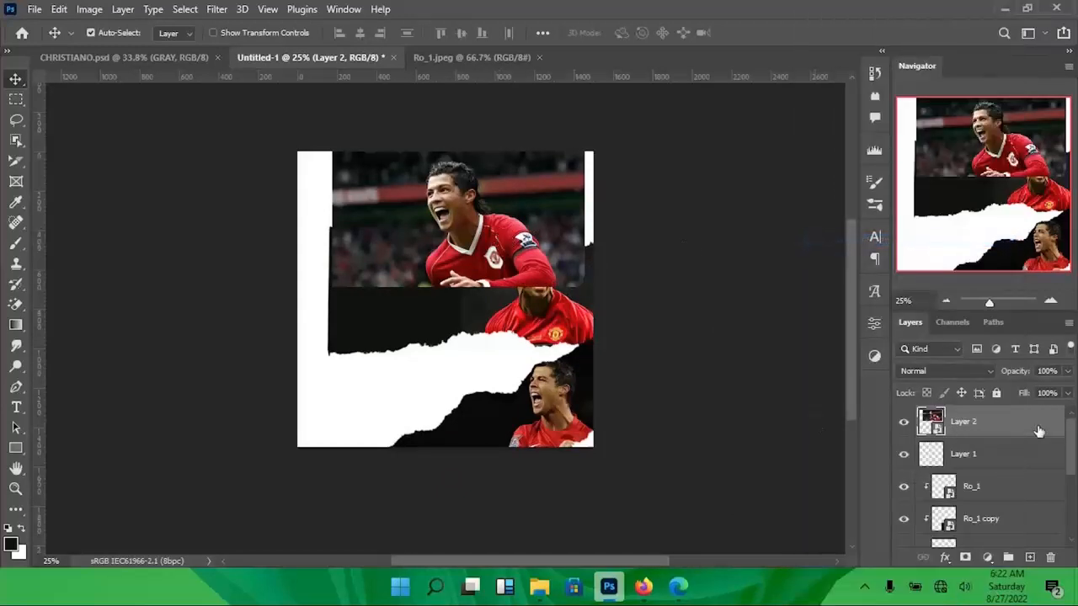
{"action": "double_click", "coordinate": [965, 423]}
{"action": "key", "text": "Return"}
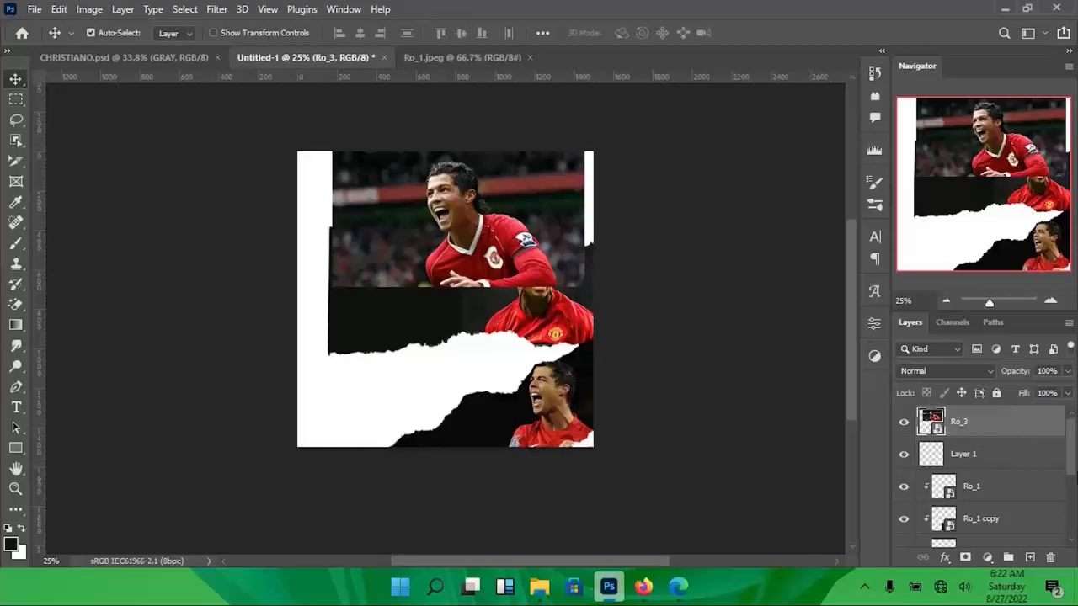
- Move the Ro_3 layer directly above Background, below Clip_2, and check the layout against the CHRISTIANO.psd poster
{"action": "left_click_drag", "start_coordinate": [1012, 428], "coordinate": [975, 519]}
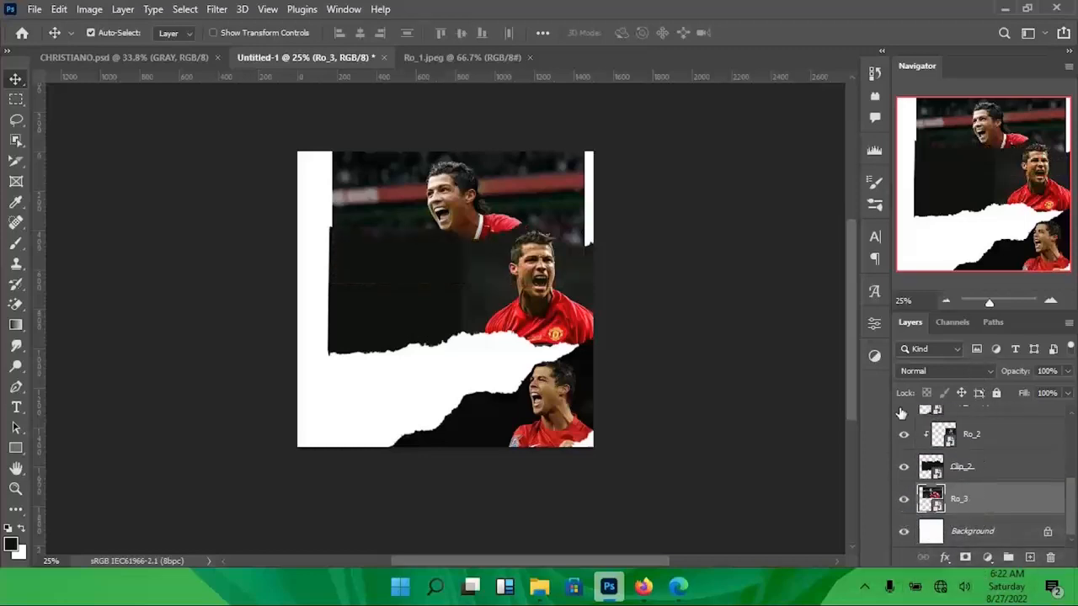
{"action": "scroll", "coordinate": [950, 478], "scroll_direction": "up", "scroll_amount": 1}
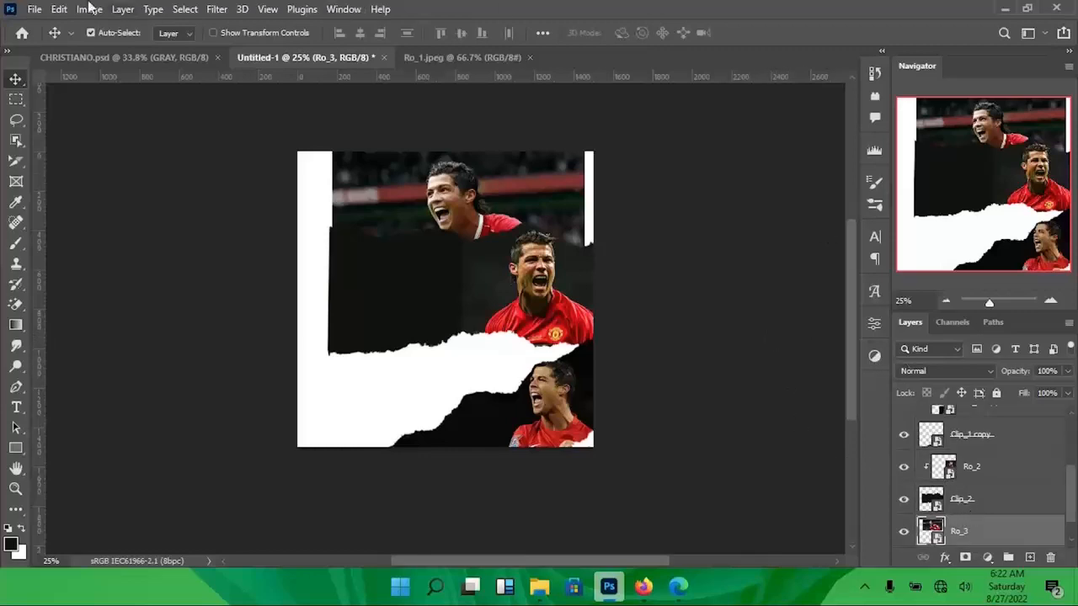
{"action": "left_click", "coordinate": [105, 57]}
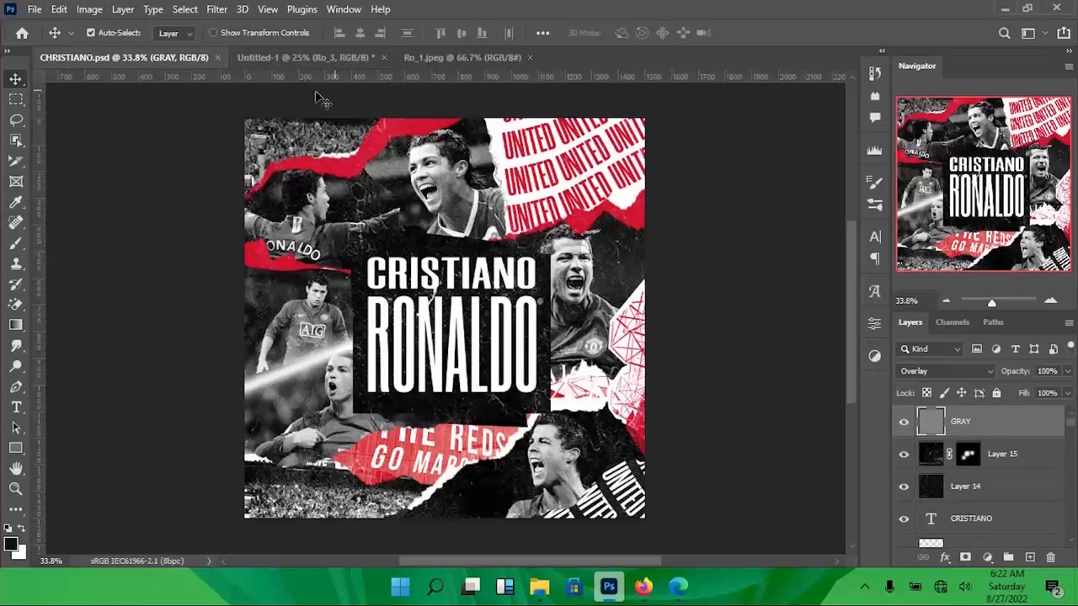
{"action": "left_click", "coordinate": [294, 57]}
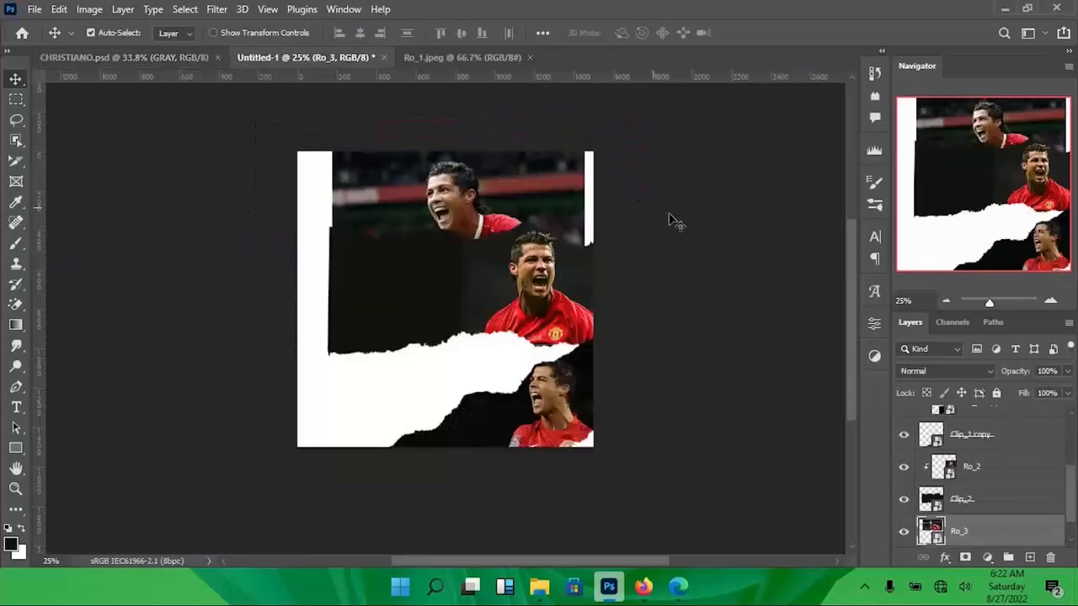
- Rotate the Clip_2 torn strip to about -5.21° and reposition it slightly lower behind the Ro_2 player
{"action": "left_click", "coordinate": [413, 288]}
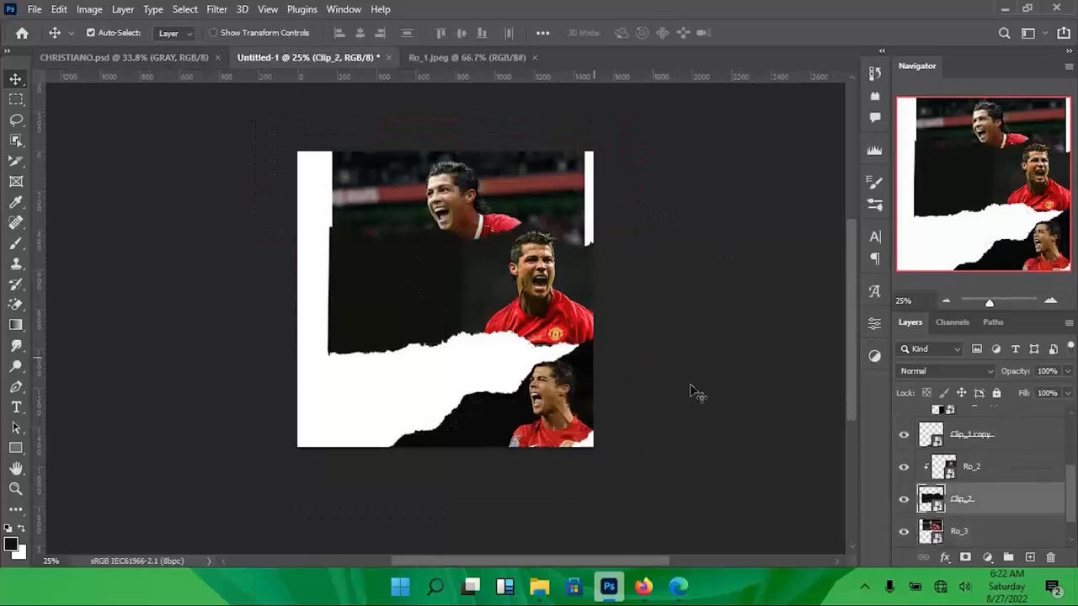
{"action": "key", "text": "ctrl+t"}
{"action": "left_click_drag", "start_coordinate": [235, 376], "coordinate": [246, 415]}
{"action": "left_click_drag", "start_coordinate": [509, 331], "coordinate": [518, 326]}
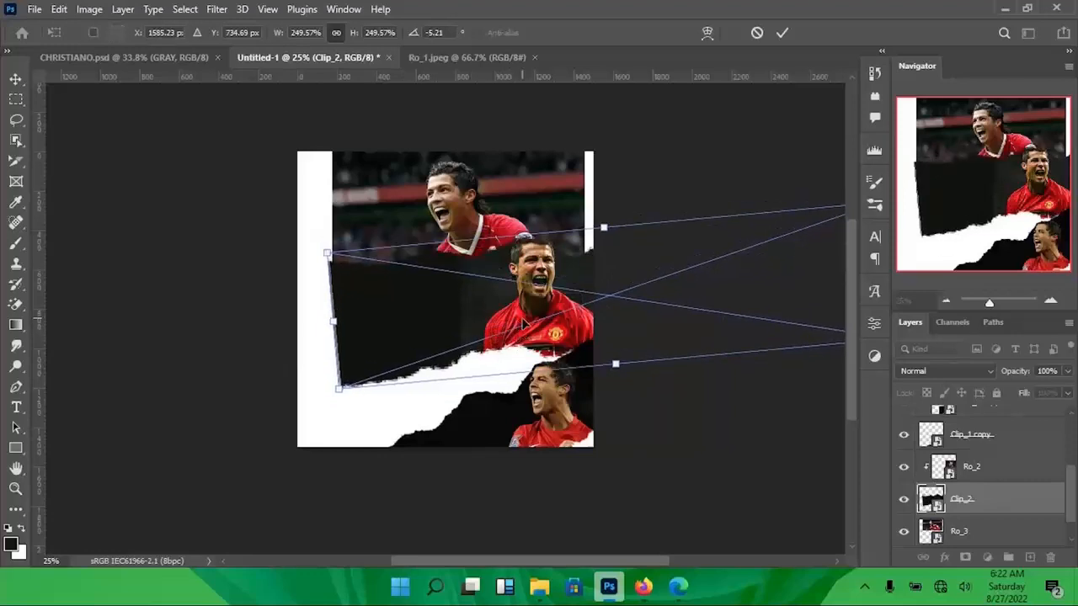
{"action": "key", "text": "Return"}
- Duplicate Clip_2, place the original beneath Ro_3 and clip the Ro_3 photo to it
{"action": "left_click", "coordinate": [478, 240]}
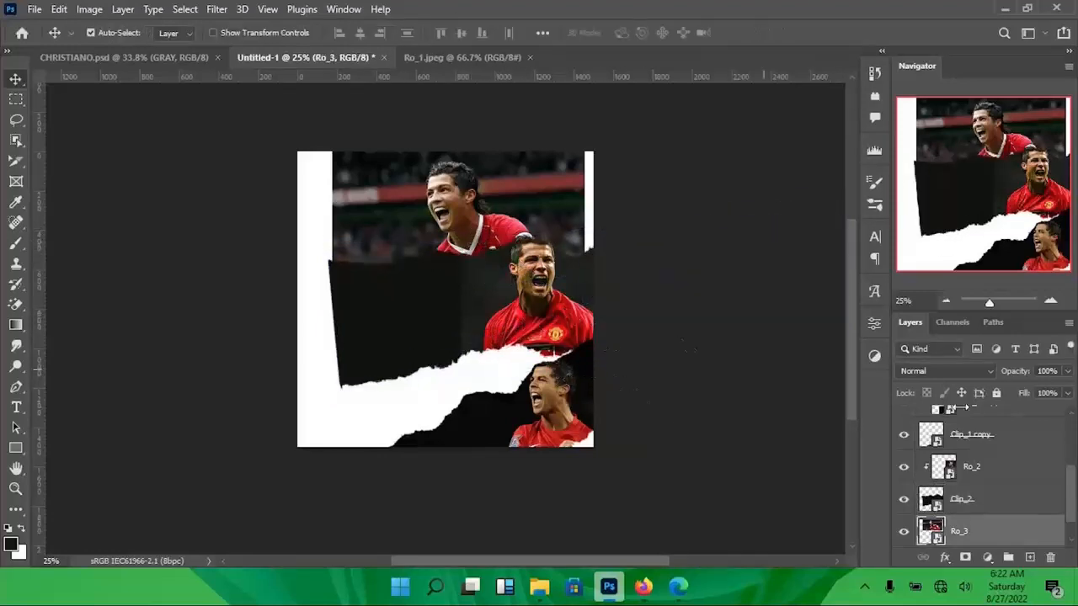
{"action": "scroll", "coordinate": [995, 508], "scroll_direction": "down", "scroll_amount": 1}
{"action": "left_click", "coordinate": [997, 474]}
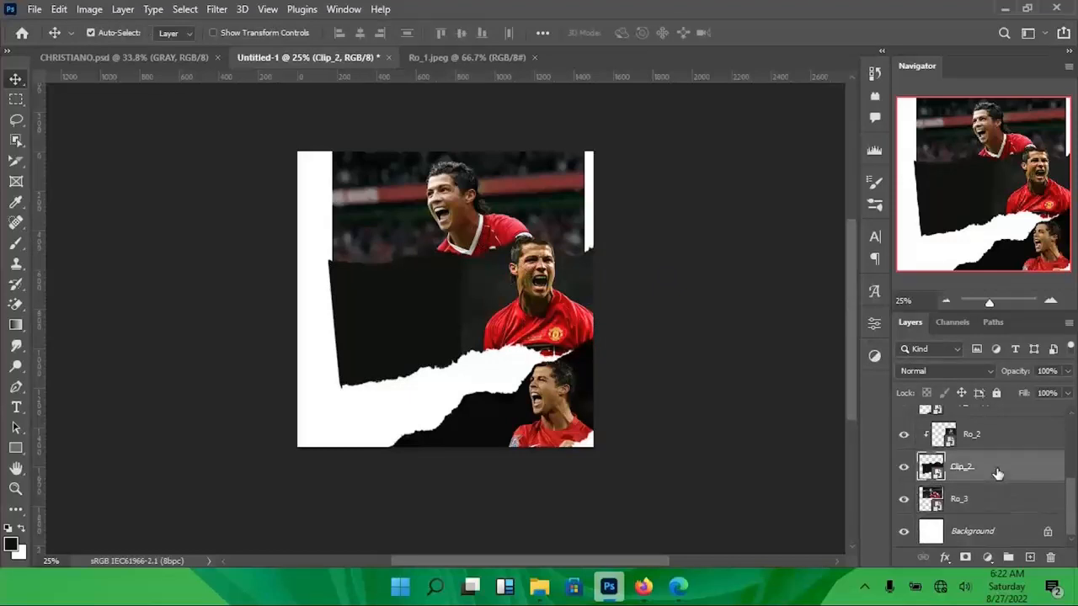
{"action": "key", "text": "ctrl+j"}
{"action": "left_click_drag", "start_coordinate": [1001, 510], "coordinate": [979, 512]}
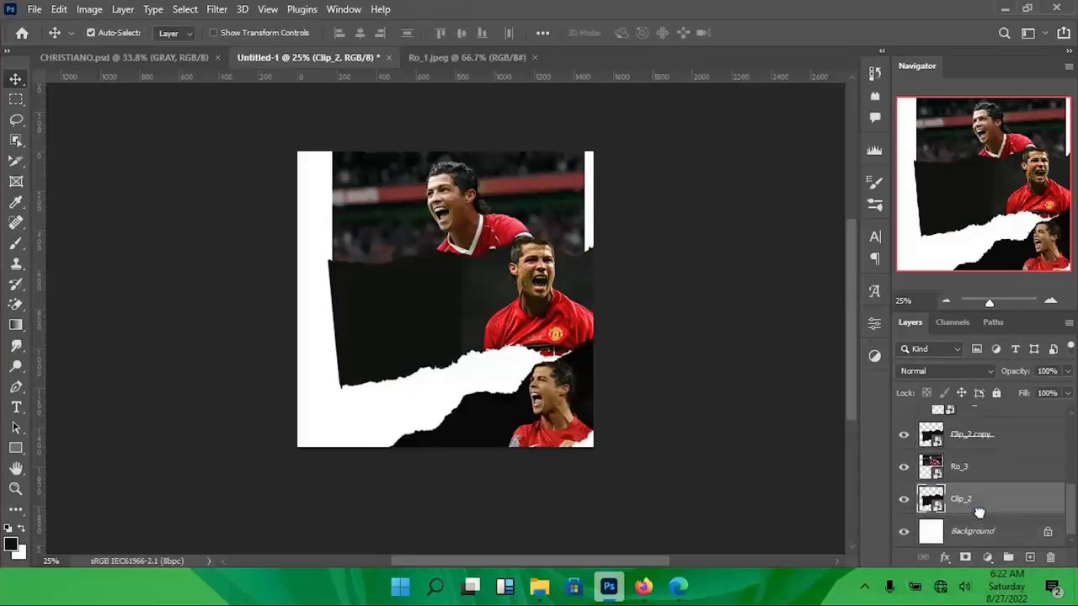
{"action": "left_click", "coordinate": [988, 475]}
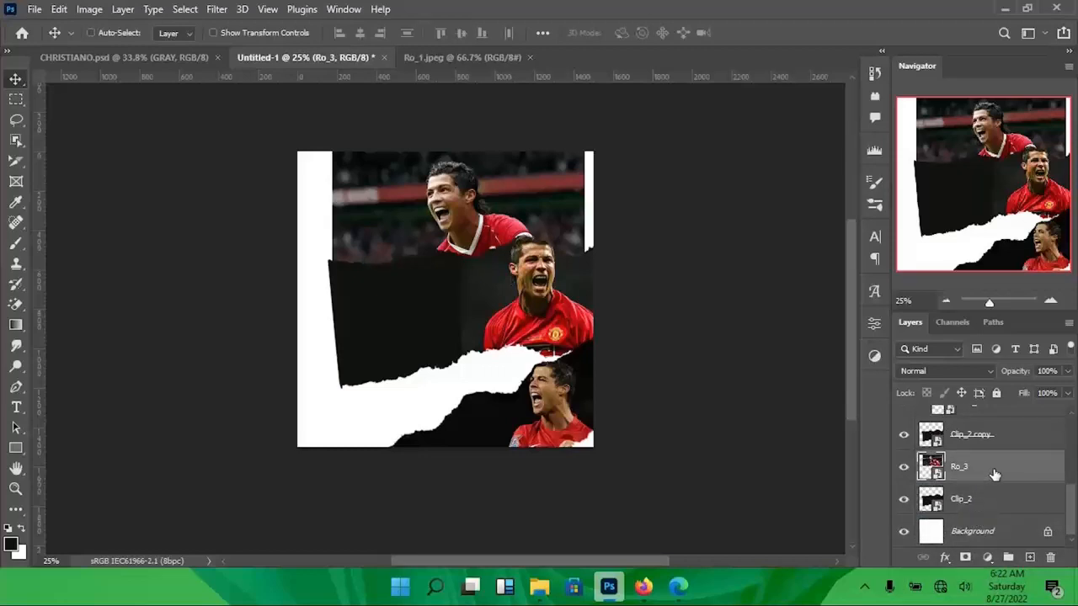
{"action": "key", "text": "ctrl+alt+g"}
- Rotate the lower Clip_2 torn strip to about -18.67° and place it across the canvas's upper part behind Ro_3
{"action": "left_click", "coordinate": [999, 507]}
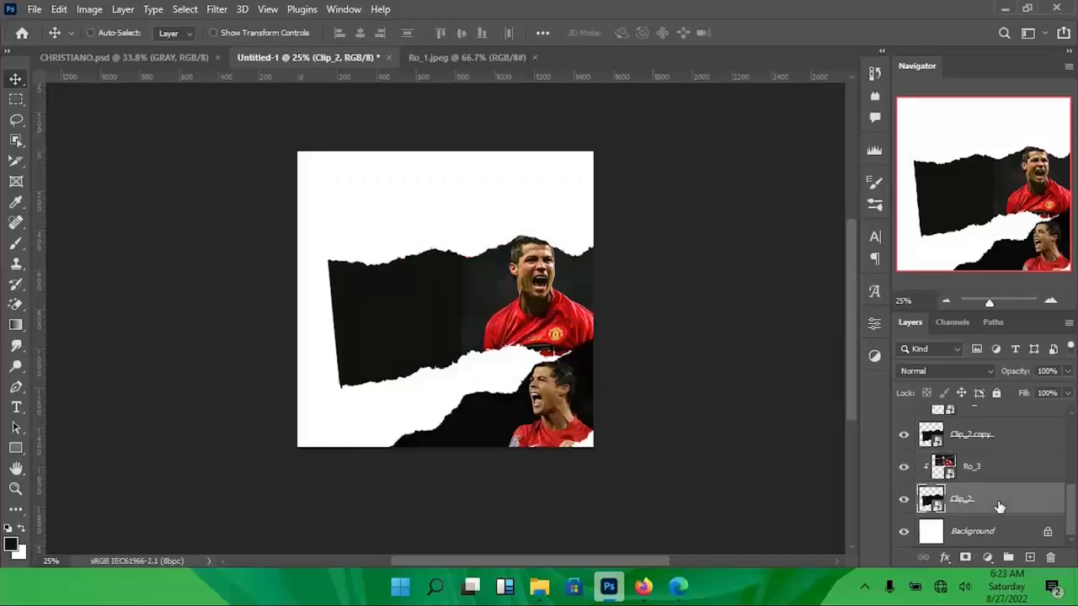
{"action": "key", "text": "ctrl+t"}
{"action": "left_click_drag", "start_coordinate": [471, 318], "coordinate": [403, 237]}
{"action": "left_click_drag", "start_coordinate": [193, 306], "coordinate": [216, 361]}
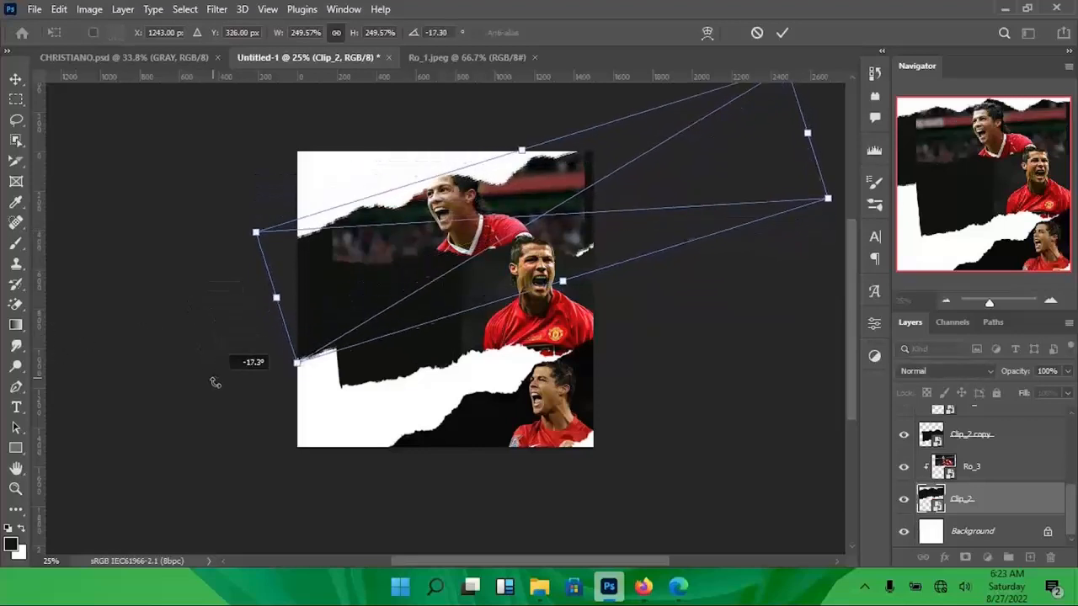
{"action": "left_click_drag", "start_coordinate": [390, 257], "coordinate": [379, 243]}
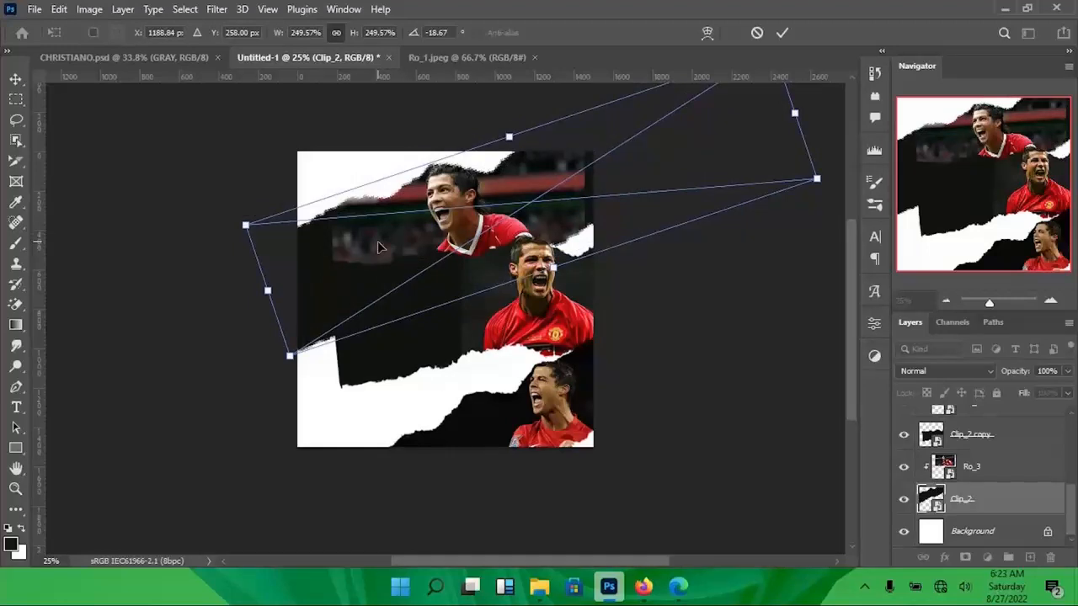
{"action": "left_click_drag", "start_coordinate": [521, 226], "coordinate": [529, 217]}
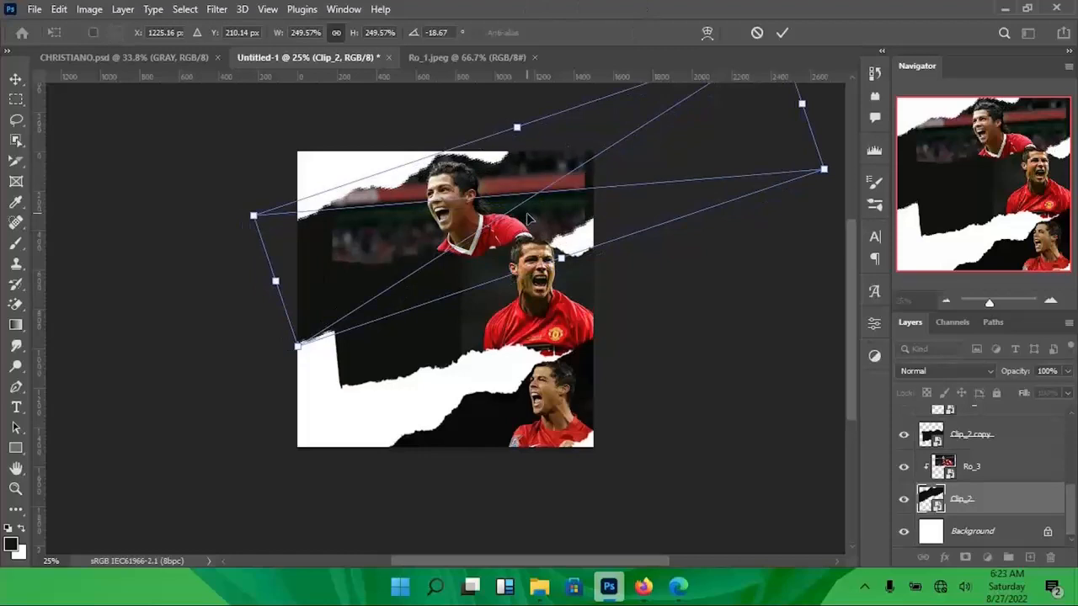
{"action": "key", "text": "Return"}
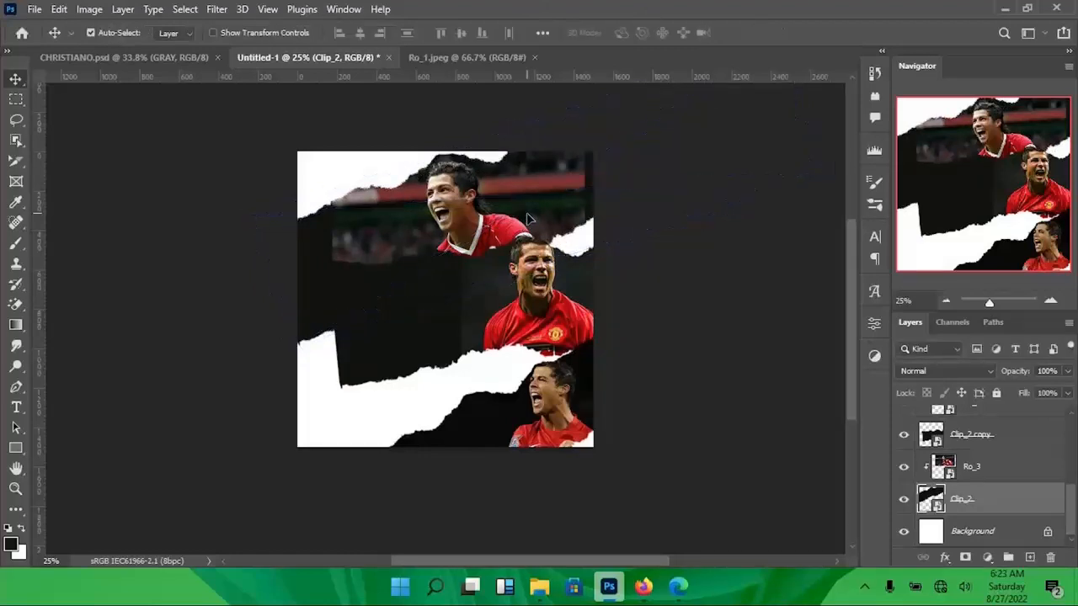
- Nudge the rotated Clip_2 strip slightly upward and to the right beneath the Ro_3 photo
{"action": "key", "text": "shift+Right"}
{"action": "key", "text": "shift+Up"}
{"action": "key", "text": "shift+Up"}
{"action": "key", "text": "shift+Up"}
{"action": "key", "text": "shift+Right"}
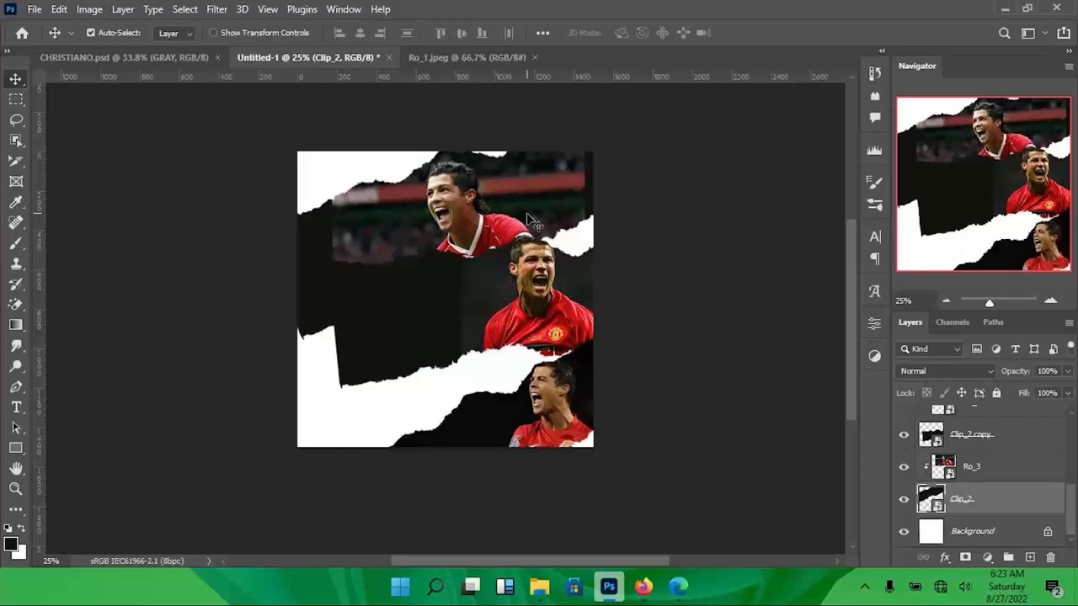
- Scale the Ro_3 photo up slightly and shift it right so it reaches the canvas's right edge
{"action": "left_click", "coordinate": [569, 206]}
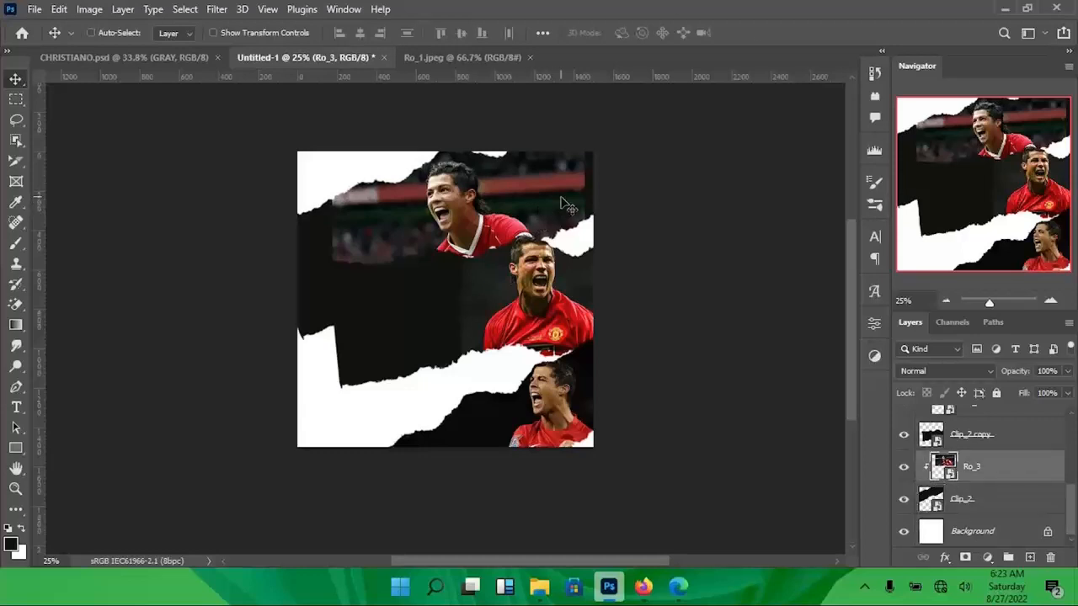
{"action": "key", "text": "ctrl+t"}
{"action": "left_click_drag", "start_coordinate": [584, 285], "coordinate": [599, 294]}
{"action": "key", "text": "Return"}
{"action": "left_click_drag", "start_coordinate": [498, 200], "coordinate": [515, 203]}
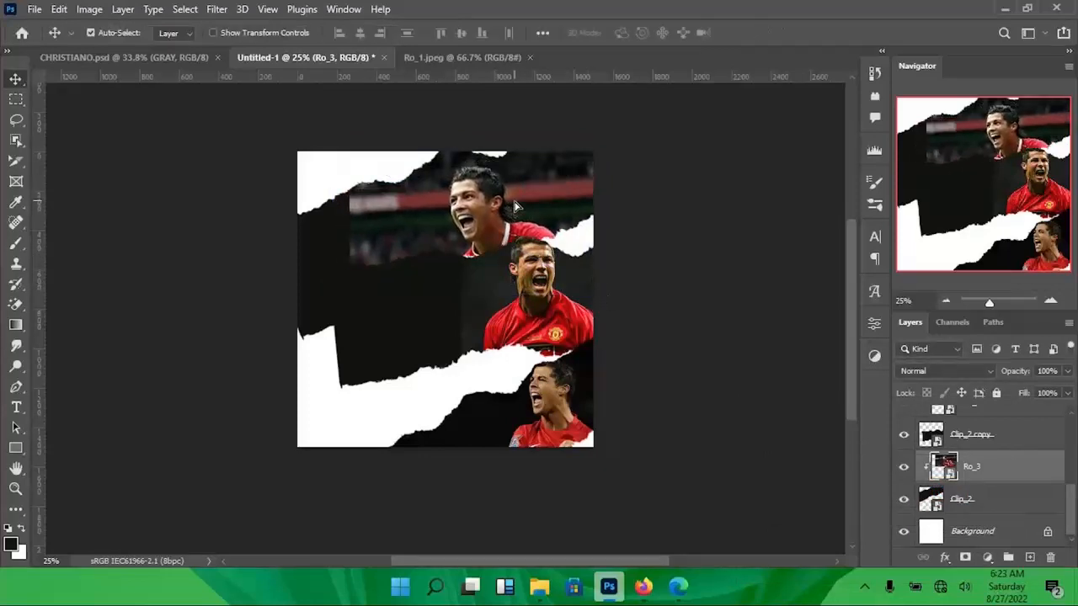
- Close the Ro_1.jpeg document and rename the torn strip beneath Ro_3 as Clip_3
{"action": "left_click", "coordinate": [460, 59]}
{"action": "left_click", "coordinate": [529, 58]}
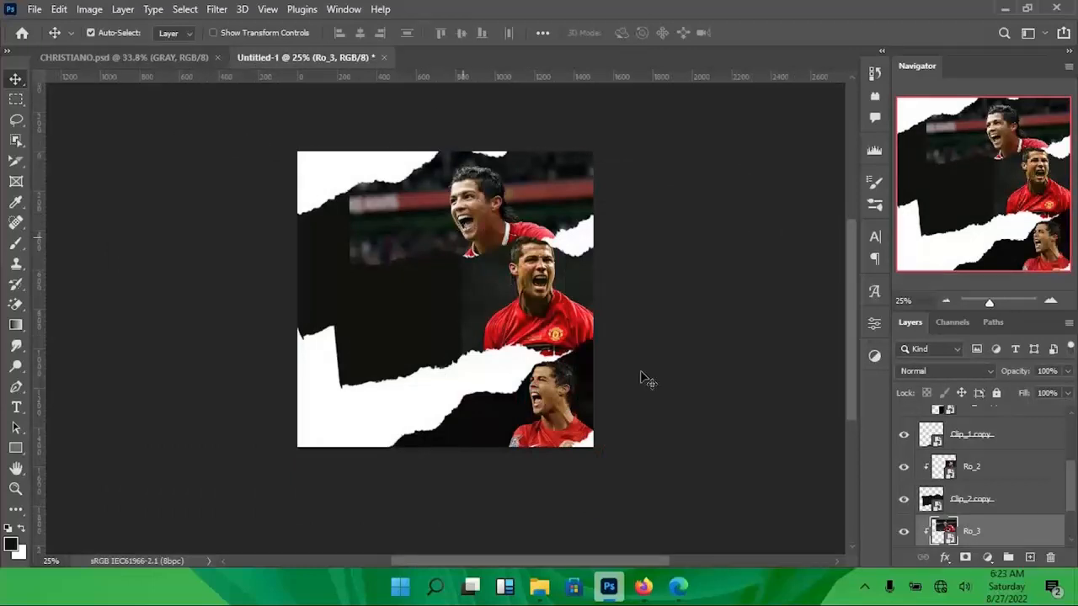
{"action": "scroll", "coordinate": [1052, 499], "scroll_direction": "down", "scroll_amount": 2}
{"action": "double_click", "coordinate": [959, 500]}
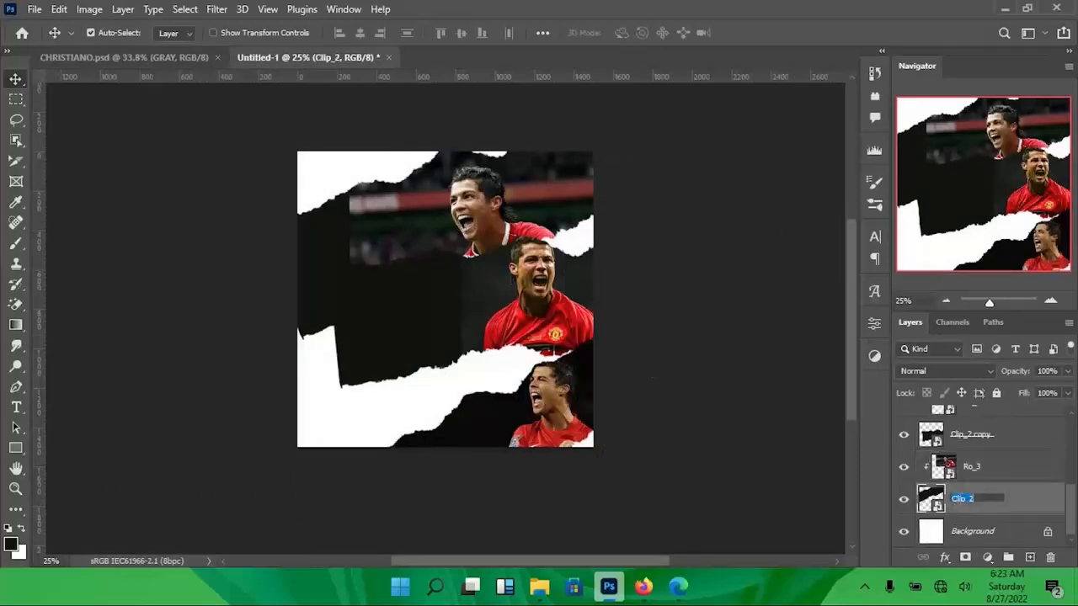
{"action": "type", "text": "Clip_3"}
{"action": "key", "text": "Return"}
- Open Ro_5 from the RONALDO folder and bring the photo into Untitled-1 above Layer 1, over the canvas's upper-left area
{"action": "scroll", "coordinate": [1002, 505], "scroll_direction": "up", "scroll_amount": 5}
{"action": "left_click", "coordinate": [1015, 431]}
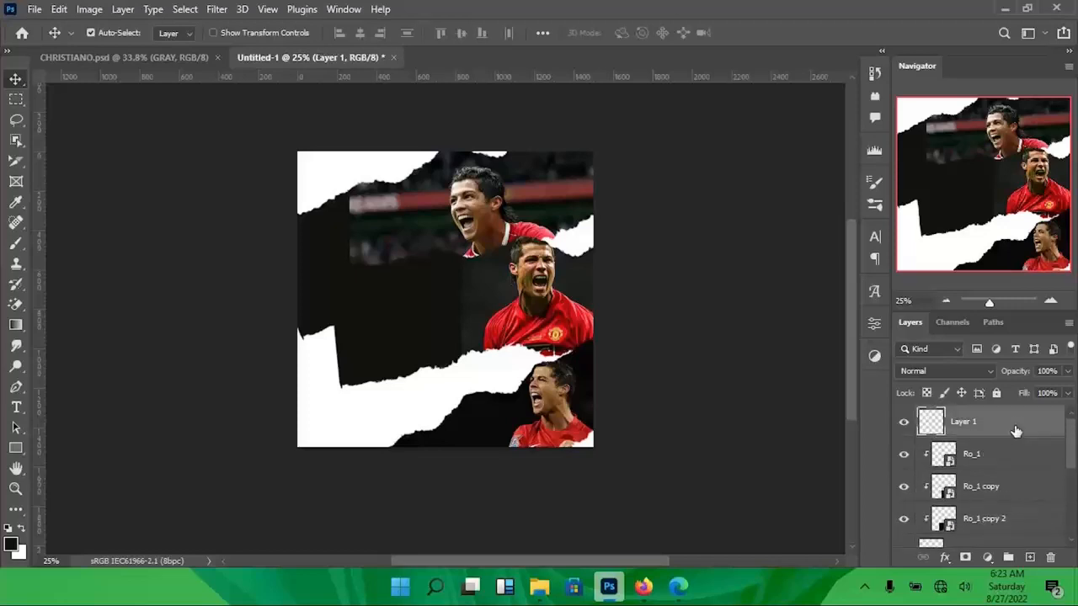
{"action": "left_click", "coordinate": [536, 600]}
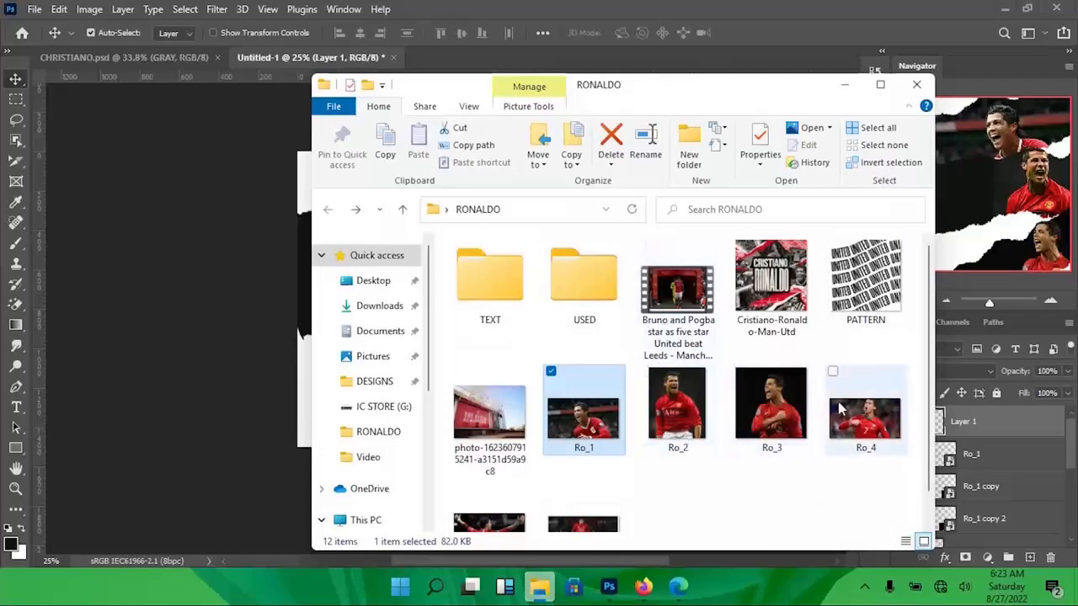
{"action": "left_click", "coordinate": [126, 57]}
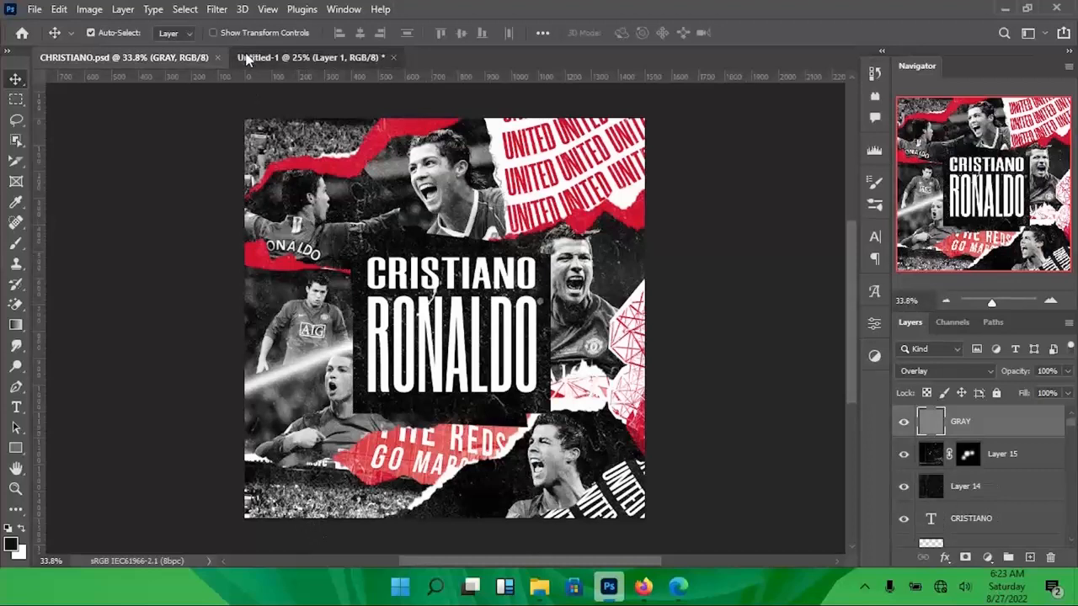
{"action": "left_click", "coordinate": [312, 57]}
{"action": "left_click", "coordinate": [540, 586]}
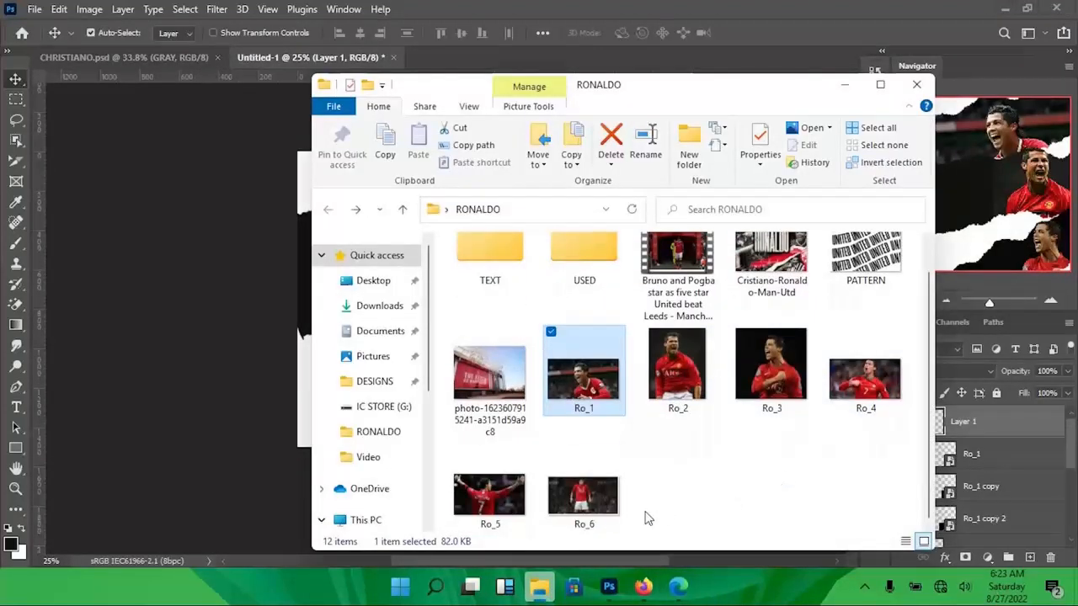
{"action": "left_click", "coordinate": [484, 508]}
{"action": "left_click", "coordinate": [512, 7]}
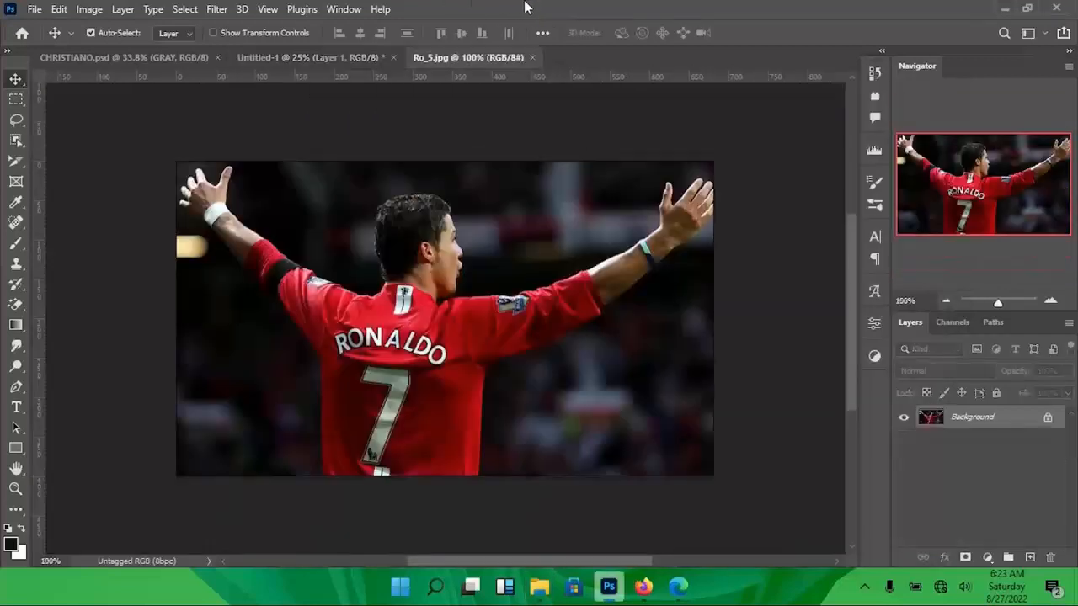
{"action": "left_click_drag", "start_coordinate": [481, 295], "coordinate": [378, 261]}
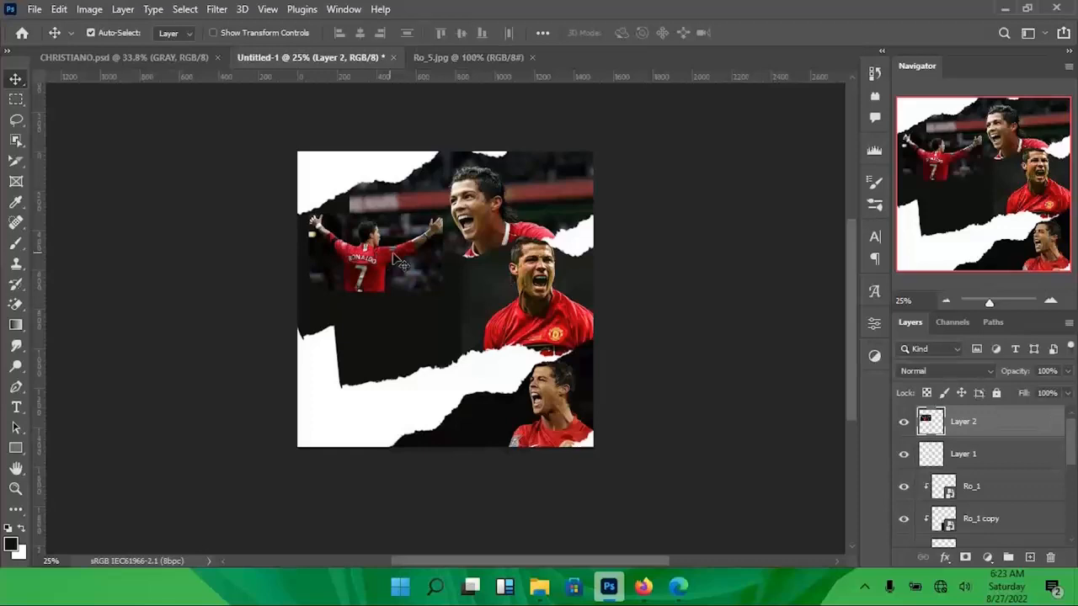
- Convert Layer 2 to a Smart Object, scale it to about 184.62% and position it over the canvas's left side
{"action": "right_click", "coordinate": [1011, 418]}
{"action": "left_click", "coordinate": [859, 240]}
{"action": "key", "text": "ctrl+t"}
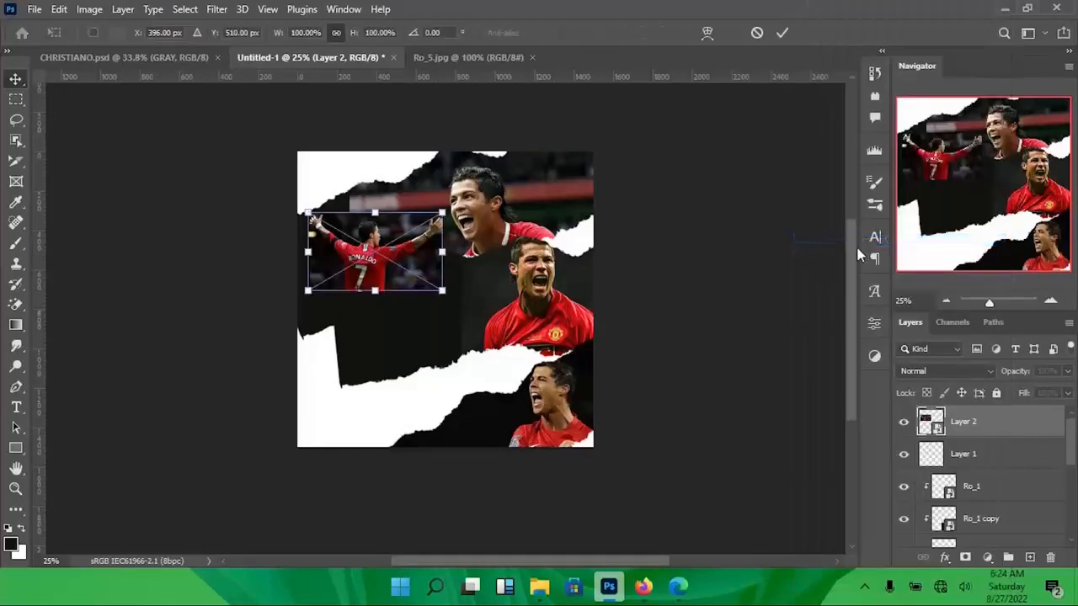
{"action": "left_click_drag", "start_coordinate": [441, 291], "coordinate": [518, 337]}
{"action": "mouse_move", "coordinate": [432, 275]}
{"action": "left_mouse_down"}
{"action": "mouse_move", "coordinate": [409, 285]}
{"action": "mouse_move", "coordinate": [417, 282]}
{"action": "left_mouse_up"}
{"action": "left_click_drag", "start_coordinate": [498, 343], "coordinate": [455, 329]}
{"action": "left_click_drag", "start_coordinate": [408, 280], "coordinate": [459, 287]}
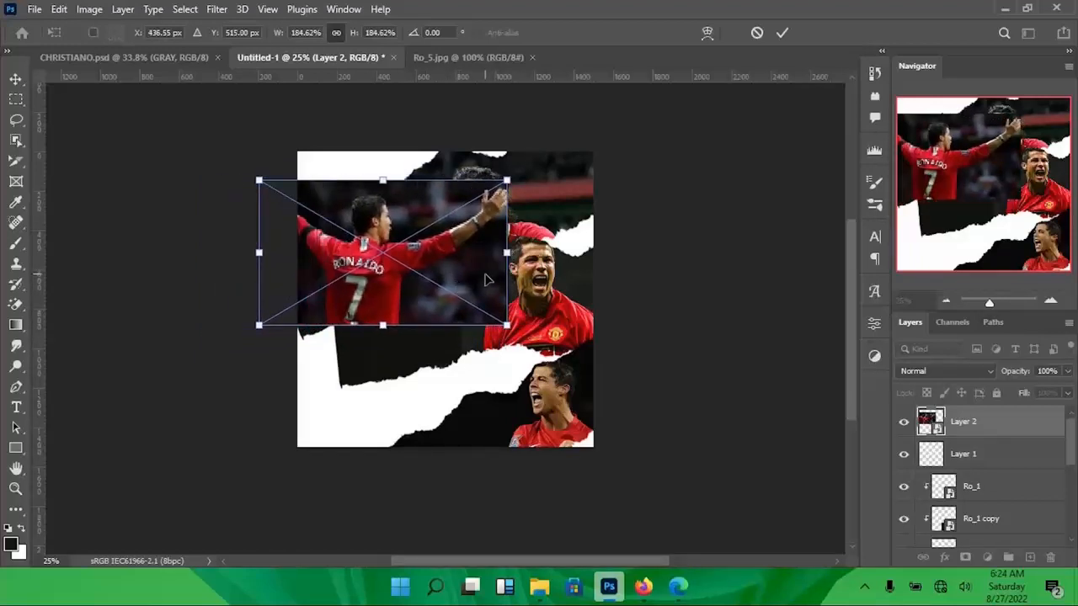
{"action": "key", "text": "Return"}
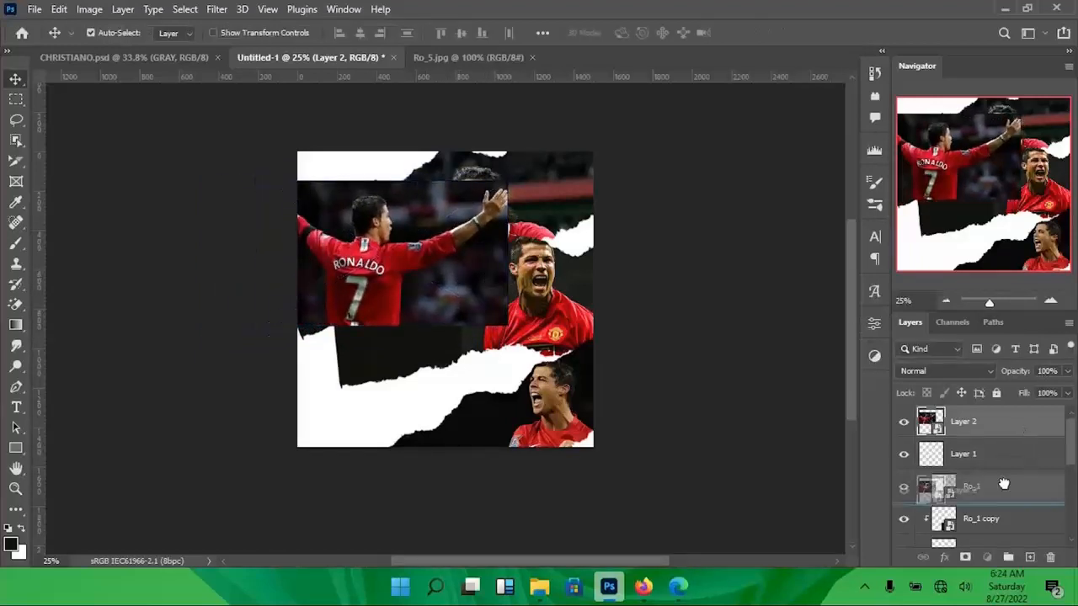
- Move Layer 2 directly above Ro_3 and clip it to the Clip_3 torn strip
{"action": "scroll", "coordinate": [1001, 471], "scroll_direction": "down", "scroll_amount": 5}
{"action": "left_click_drag", "start_coordinate": [994, 583], "coordinate": [1011, 461]}
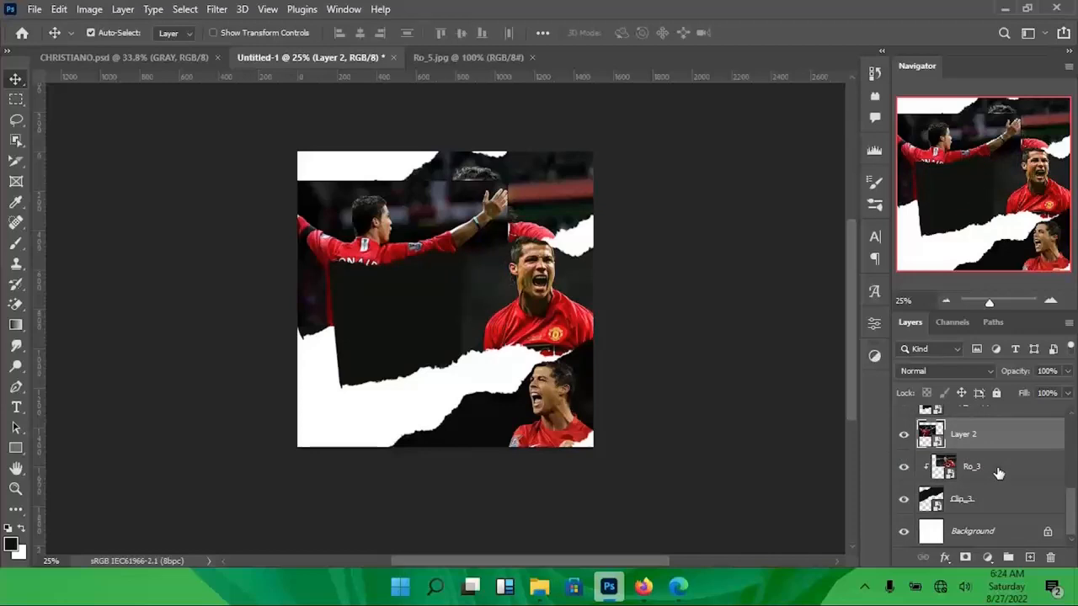
{"action": "key", "text": "ctrl+alt+g"}
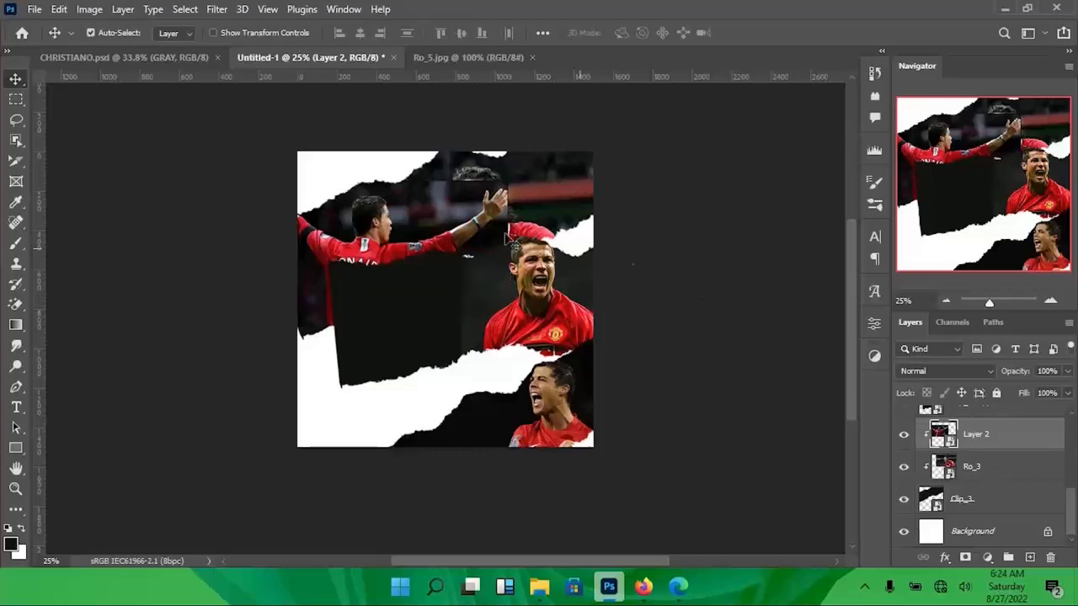
- Check the CHRISTIANO.psd poster and reposition the Layer 2 player slightly higher within the torn strip
{"action": "mouse_move", "coordinate": [392, 243]}
{"action": "left_mouse_down"}
{"action": "mouse_move", "coordinate": [366, 239]}
{"action": "mouse_move", "coordinate": [376, 238]}
{"action": "left_mouse_up"}
{"action": "left_click", "coordinate": [169, 54]}
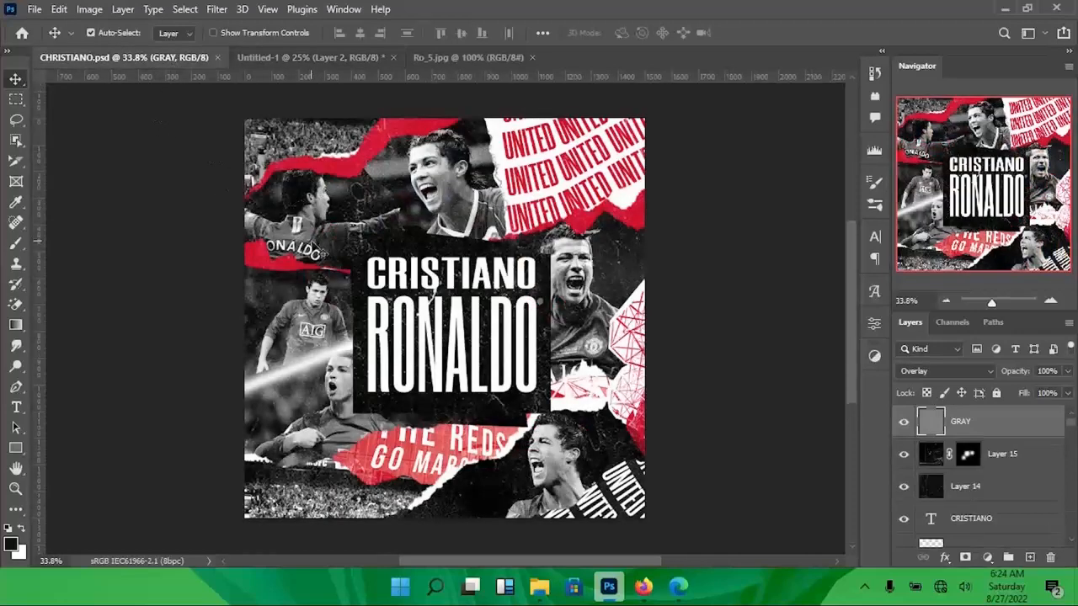
{"action": "left_click", "coordinate": [320, 59]}
{"action": "left_click_drag", "start_coordinate": [358, 240], "coordinate": [372, 221]}
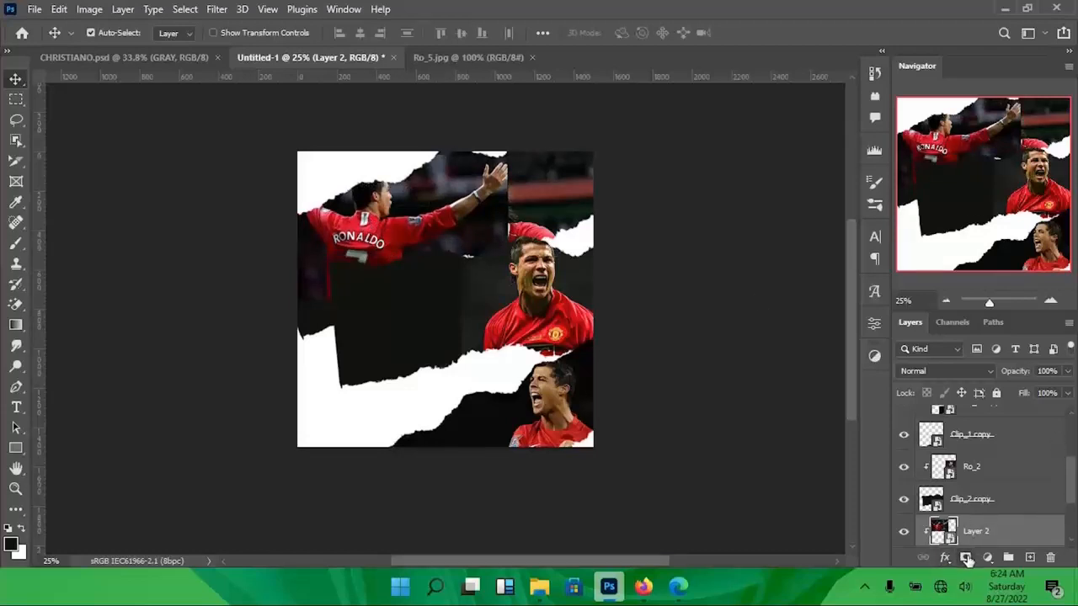
- Add a layer mask to Layer 2 and set the 01.psd torn-paper brush to a 137° angle
{"action": "left_click", "coordinate": [966, 557]}
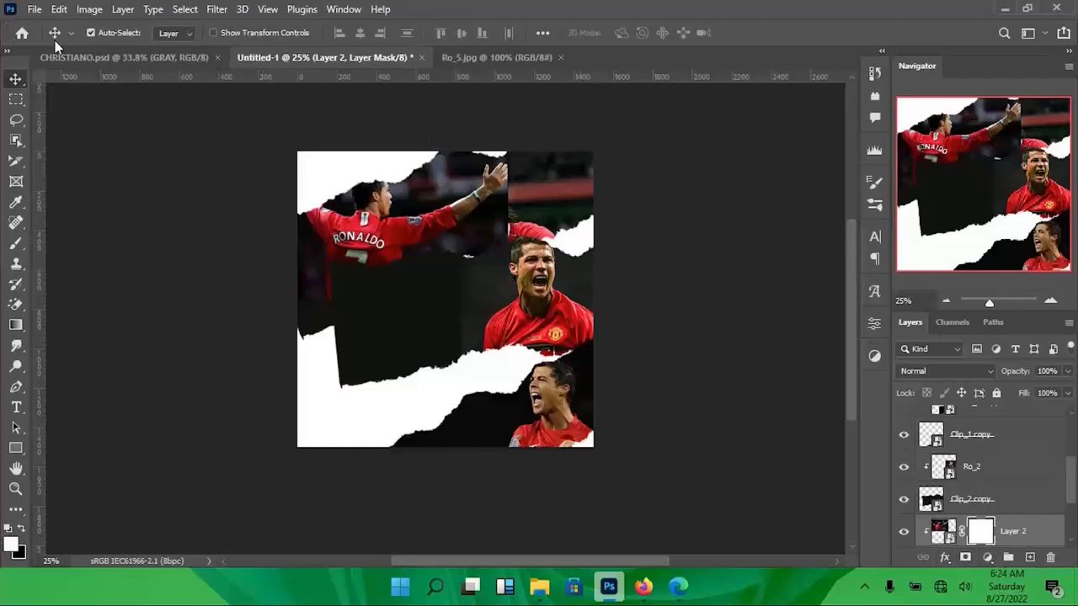
{"action": "left_click", "coordinate": [118, 57]}
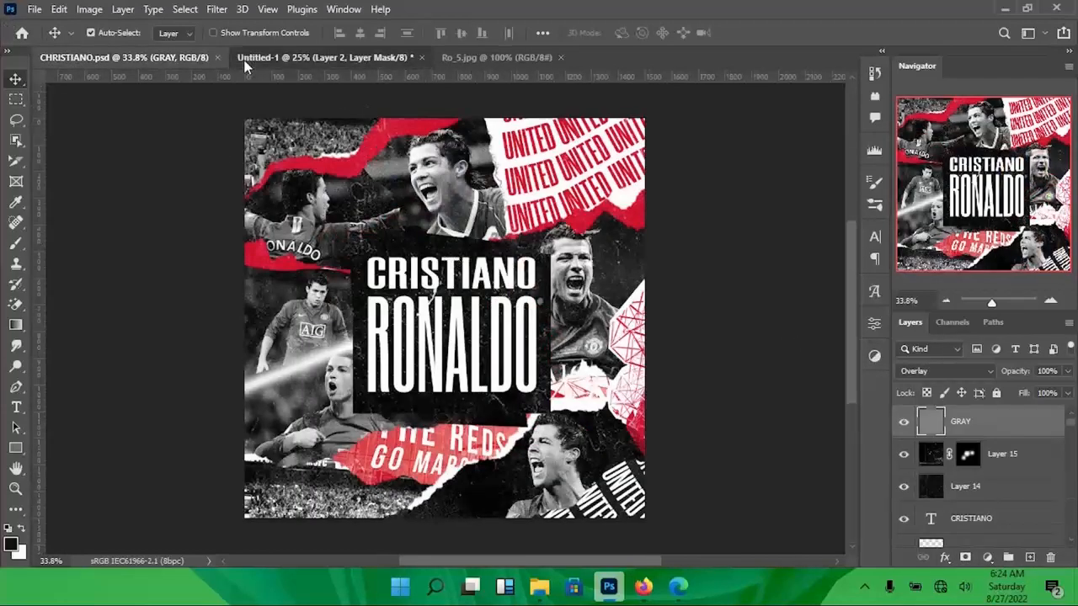
{"action": "left_click", "coordinate": [245, 59]}
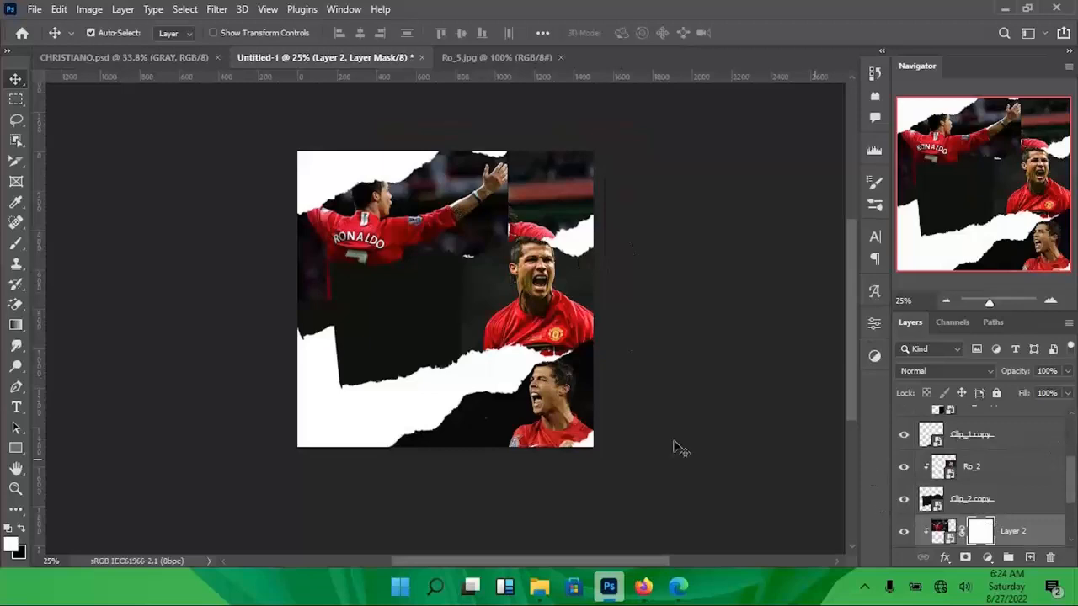
{"action": "key", "text": "b"}
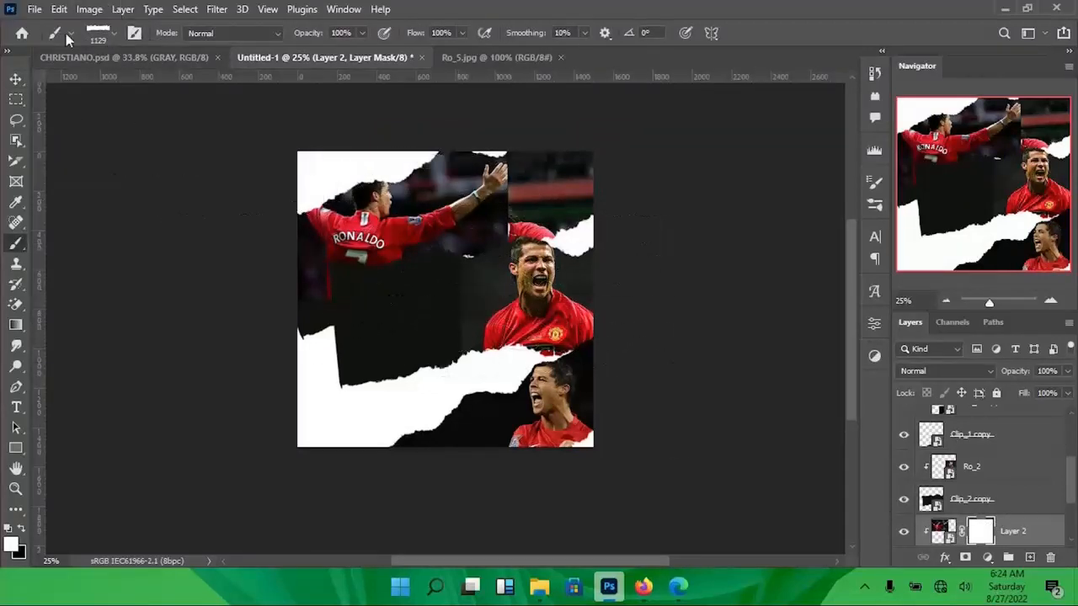
{"action": "left_click", "coordinate": [112, 34]}
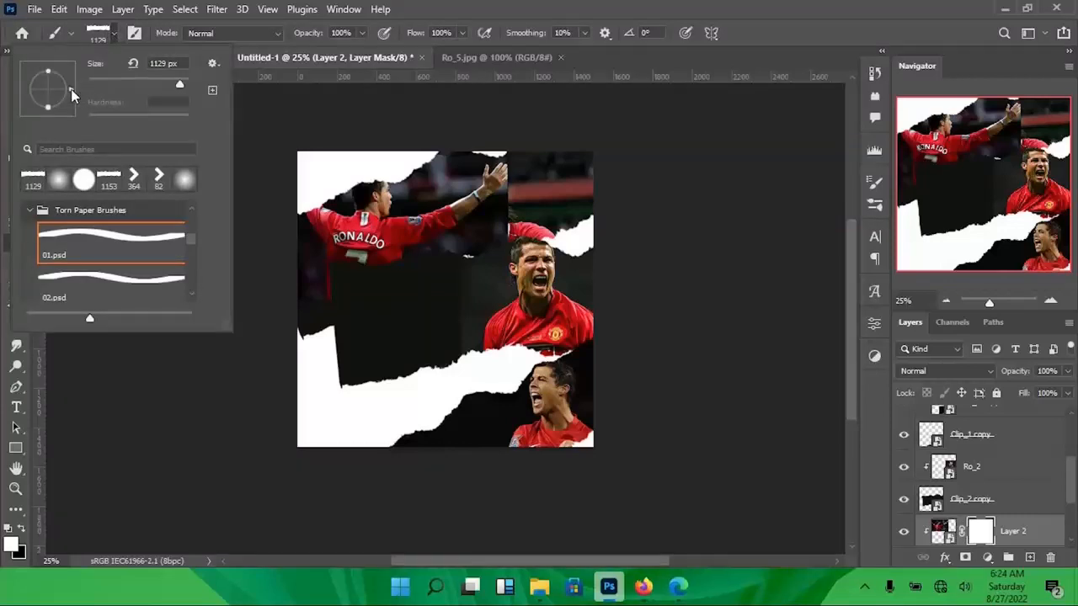
{"action": "mouse_move", "coordinate": [73, 90]}
{"action": "left_mouse_down"}
{"action": "mouse_move", "coordinate": [47, 64]}
{"action": "mouse_move", "coordinate": [18, 66]}
{"action": "left_mouse_up"}
{"action": "left_click", "coordinate": [478, 8]}
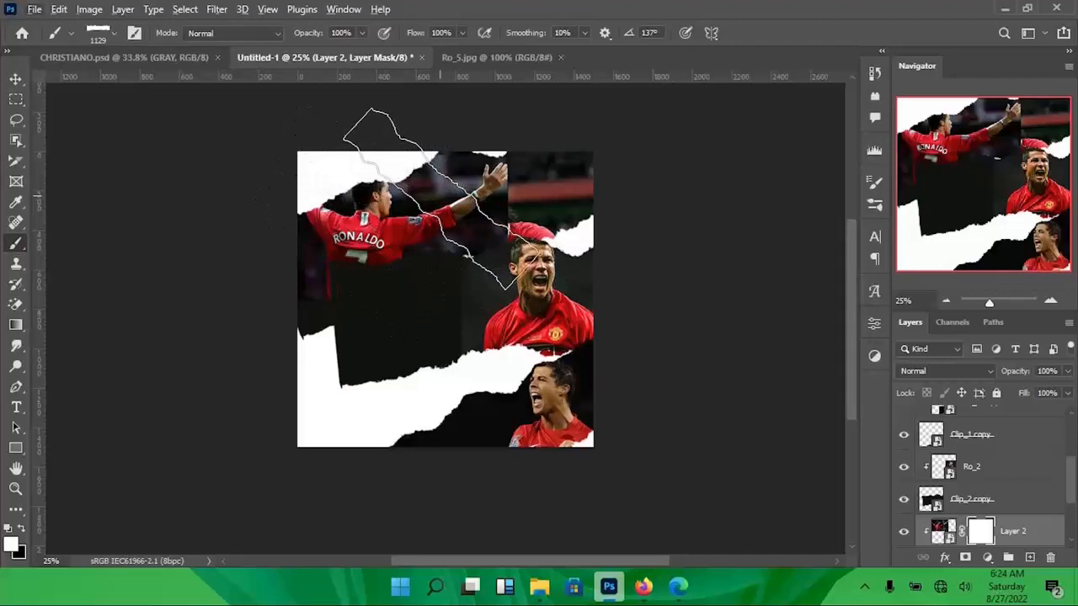
- Enlarge the brush to 3417 px and stamp black on Layer 2's mask to hide the photo area covering the Ro_3 player
{"action": "left_click_drag", "start_coordinate": [440, 197], "coordinate": [630, 231]}
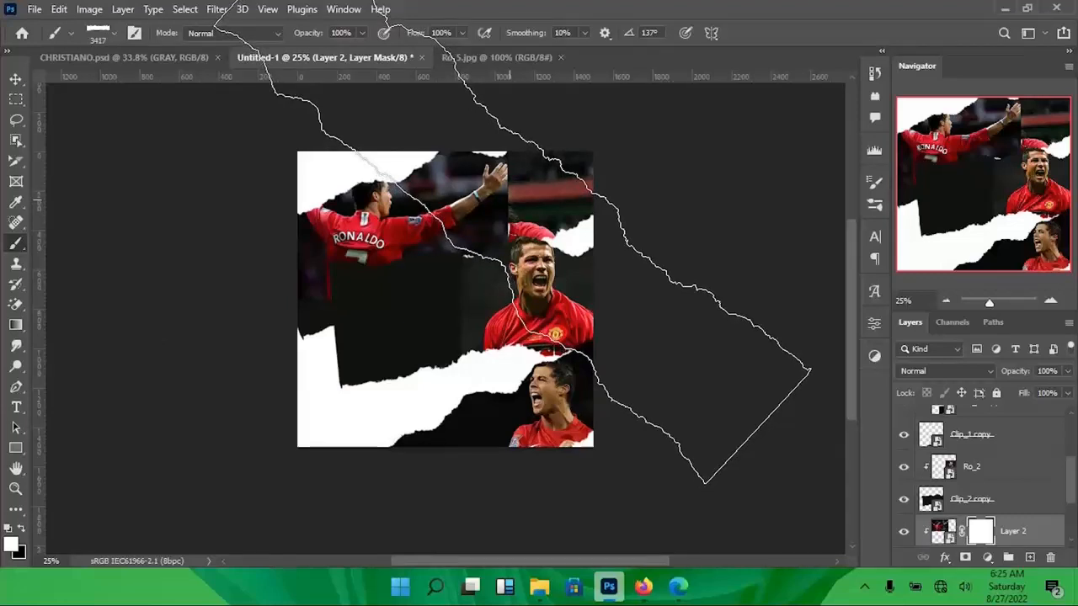
{"action": "key", "text": "x"}
{"action": "left_click", "coordinate": [531, 269]}
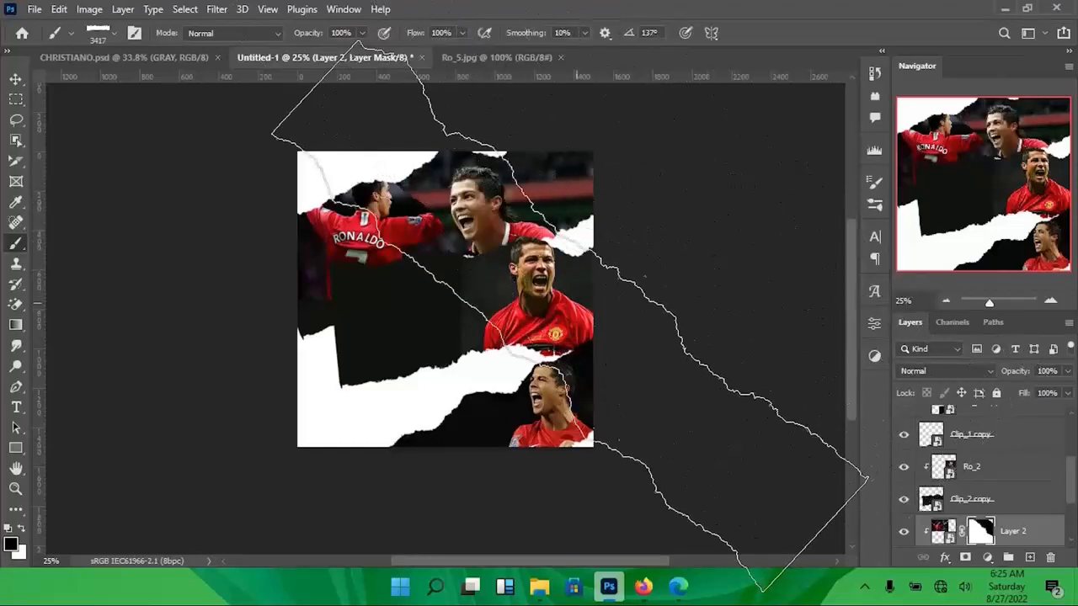
- Reduce the torn-paper brush to 1033 px, set its angle to 0° and return to the Move tool
{"action": "left_click_drag", "start_coordinate": [515, 313], "coordinate": [275, 278]}
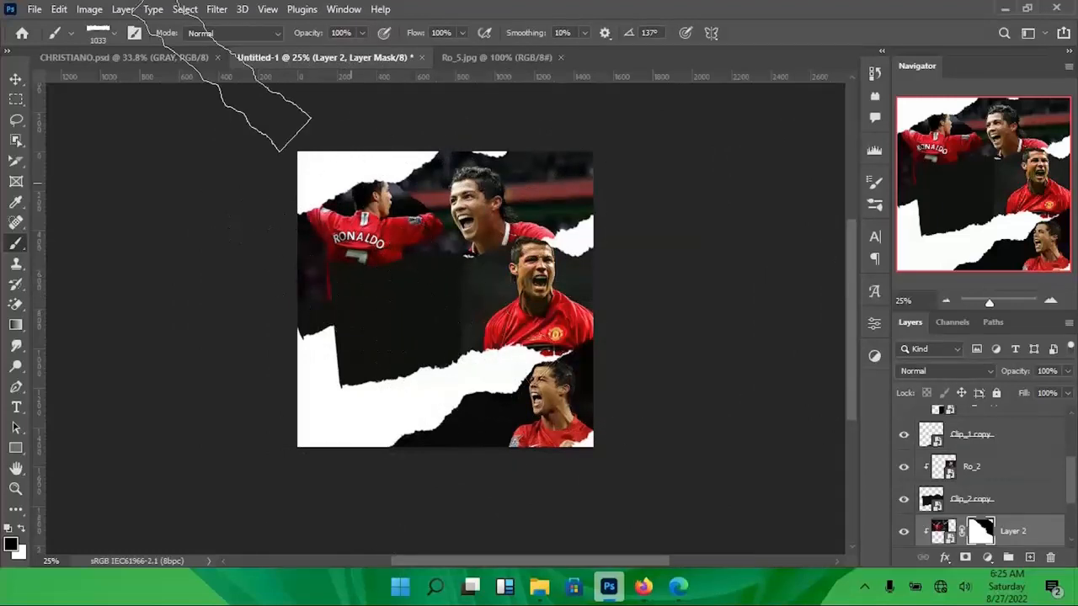
{"action": "left_click", "coordinate": [117, 35]}
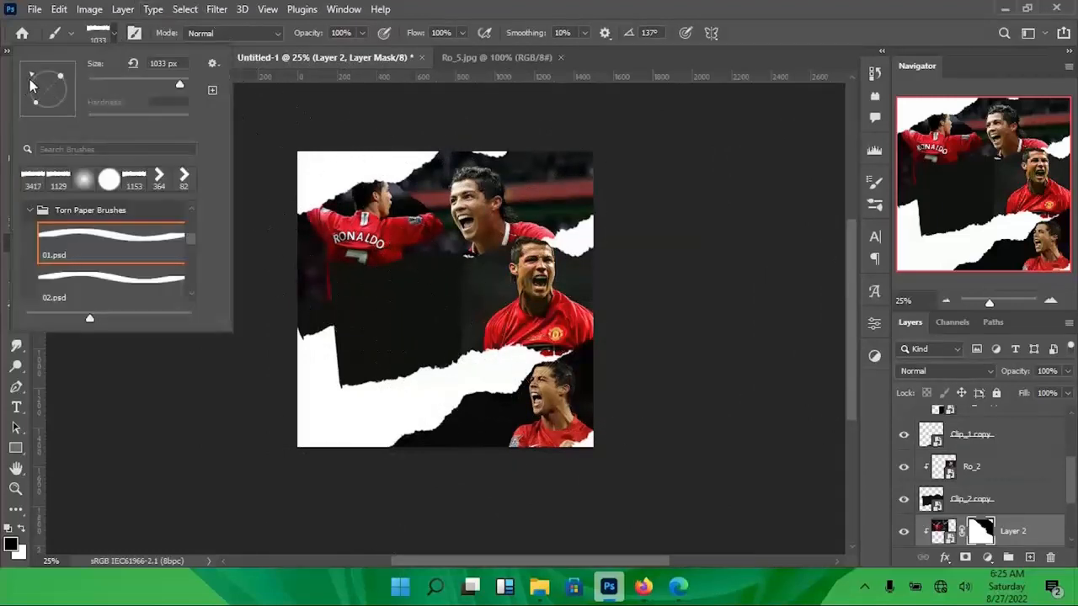
{"action": "mouse_move", "coordinate": [33, 78]}
{"action": "left_mouse_down"}
{"action": "mouse_move", "coordinate": [85, 77]}
{"action": "mouse_move", "coordinate": [98, 101]}
{"action": "left_mouse_up"}
{"action": "left_click", "coordinate": [595, 5]}
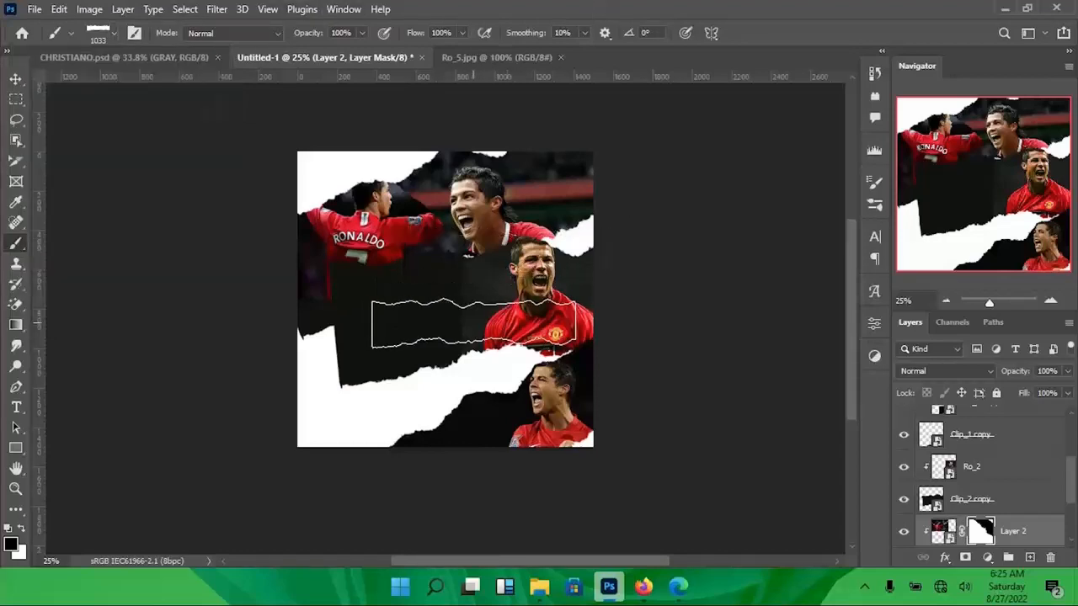
{"action": "key", "text": "v"}
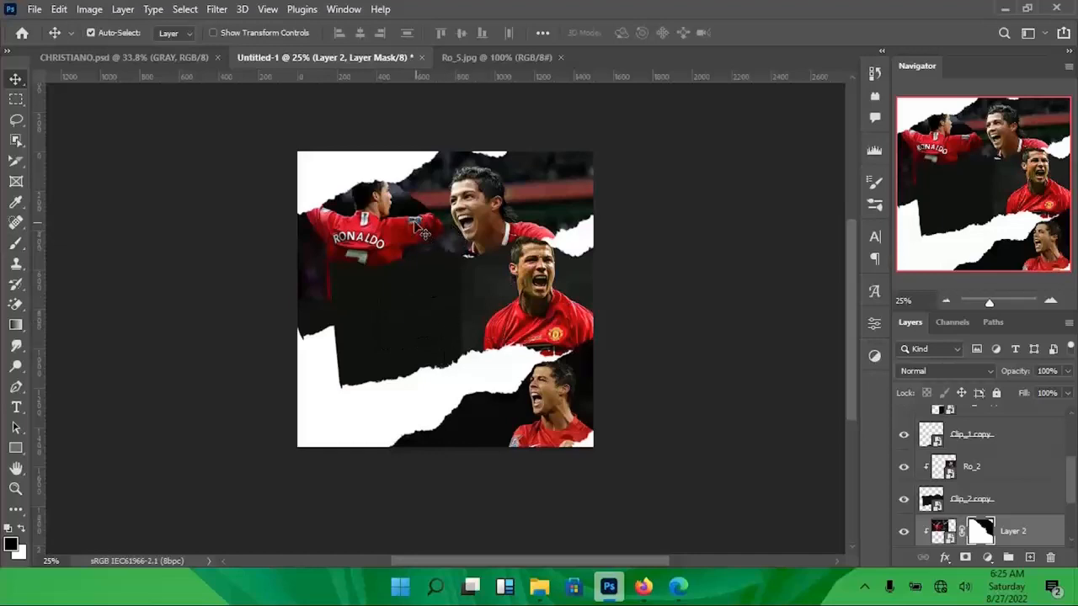
- Nudge the Layer 2 player slightly lower and compare the collage and its layers with the CHRISTIANO.psd poster
{"action": "key", "text": "Down"}
{"action": "key", "text": "Down"}
{"action": "key", "text": "Down"}
{"action": "key", "text": "Down"}
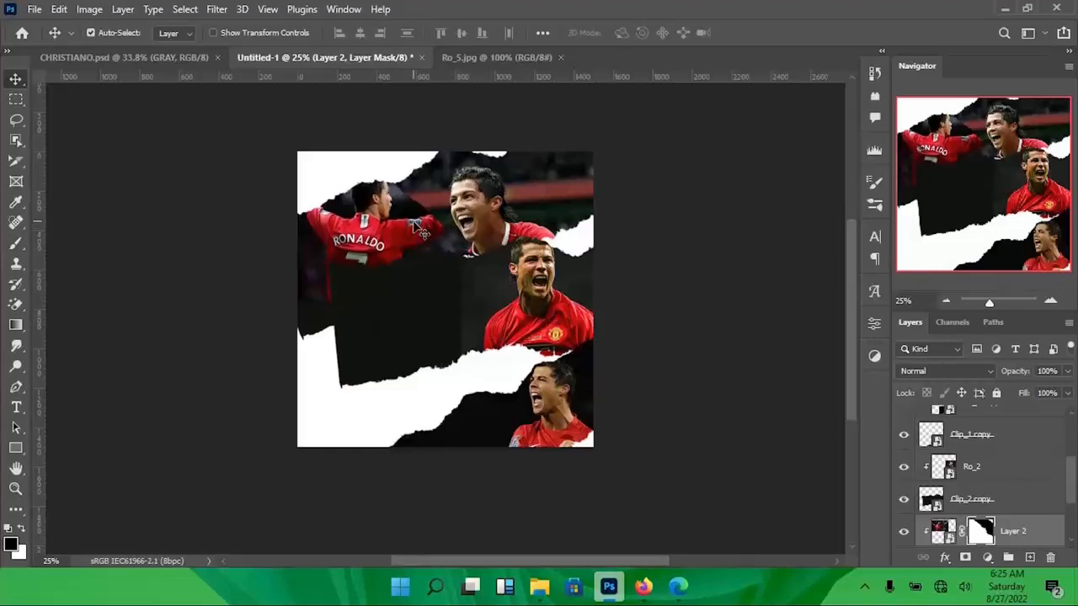
{"action": "left_click", "coordinate": [145, 59]}
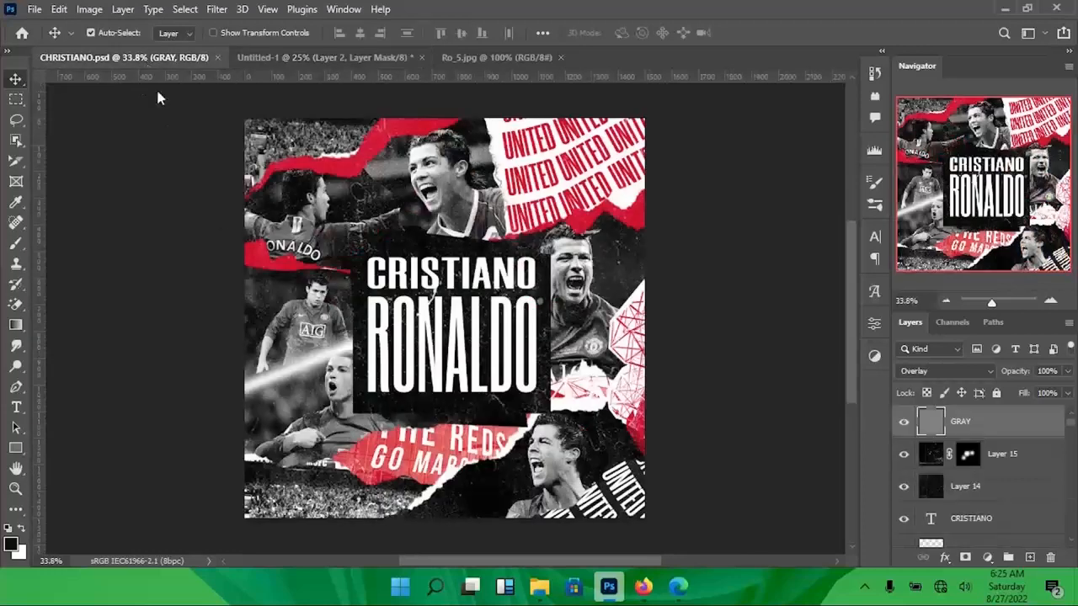
{"action": "left_click", "coordinate": [254, 59]}
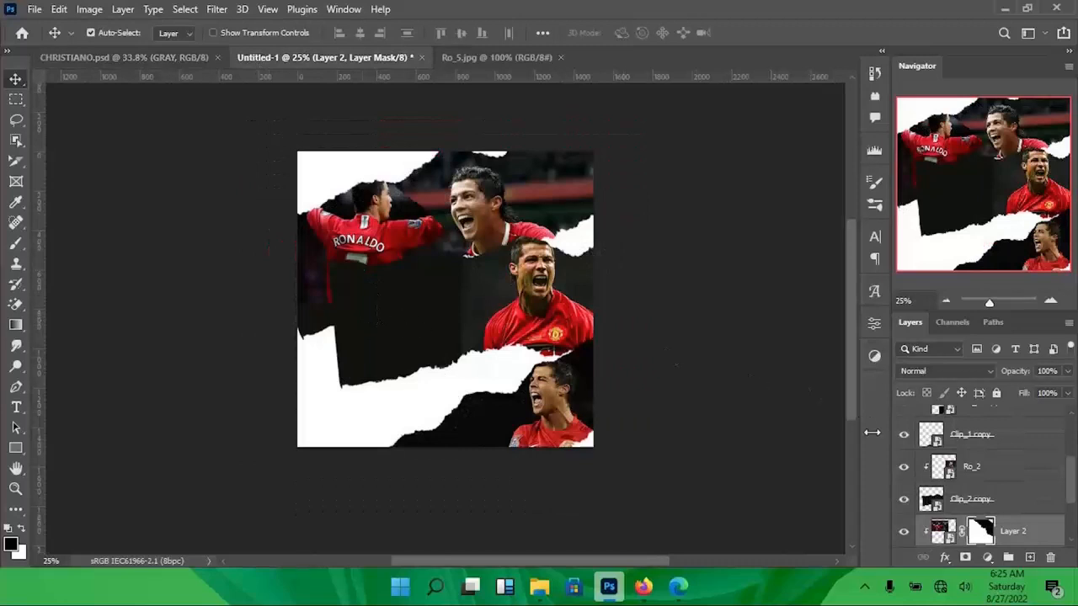
{"action": "scroll", "coordinate": [1018, 504], "scroll_direction": "down", "scroll_amount": 3}
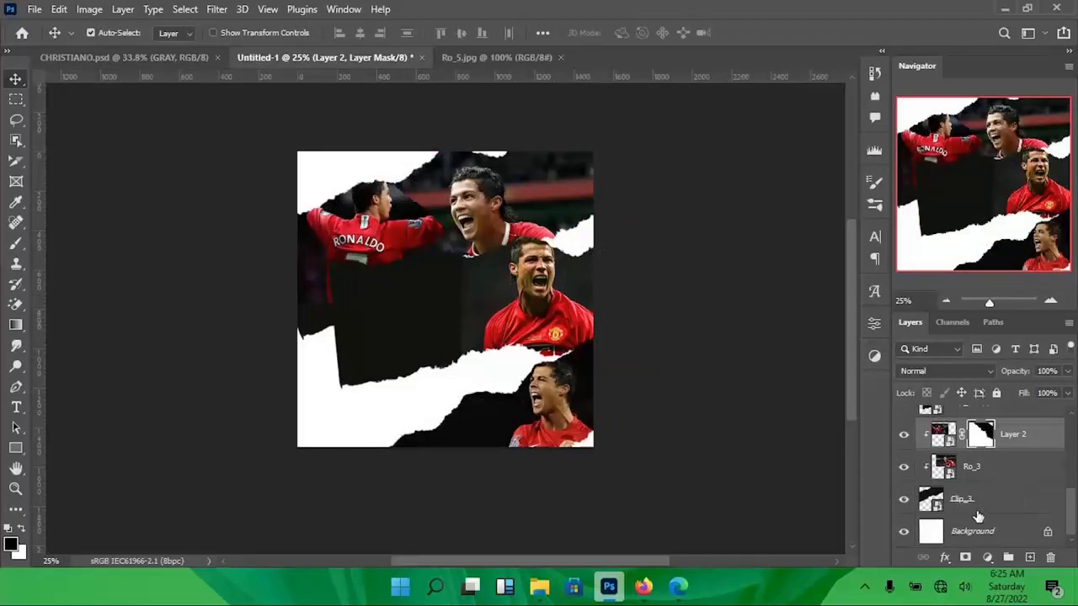
{"action": "scroll", "coordinate": [963, 503], "scroll_direction": "up", "scroll_amount": 2}
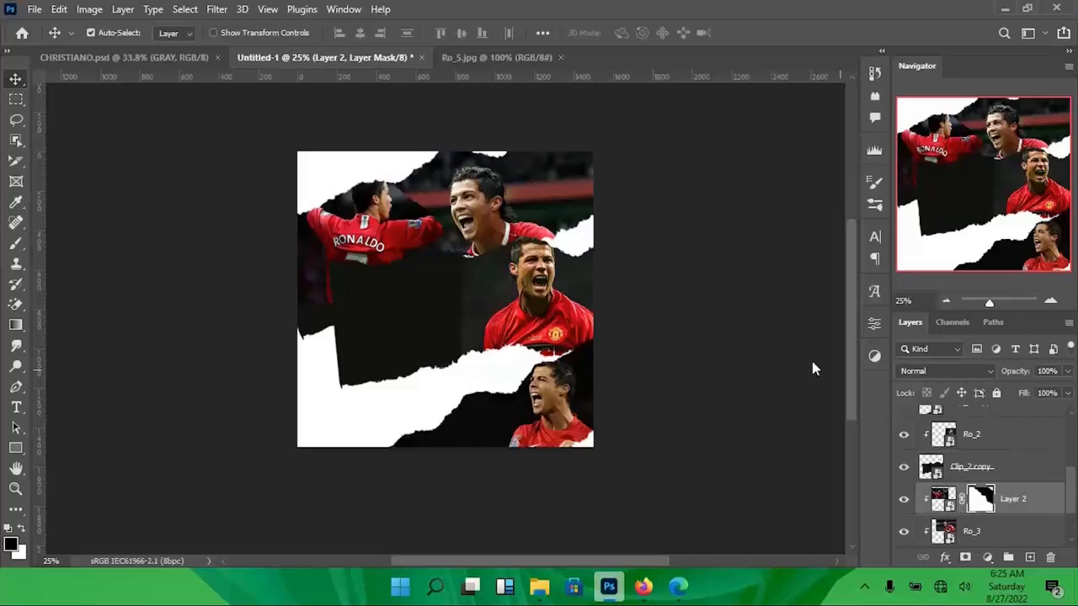
- Close Ro_5.jpg and open the Ro_6 photo from the RONALDO folder as its own document
{"action": "left_click", "coordinate": [526, 62]}
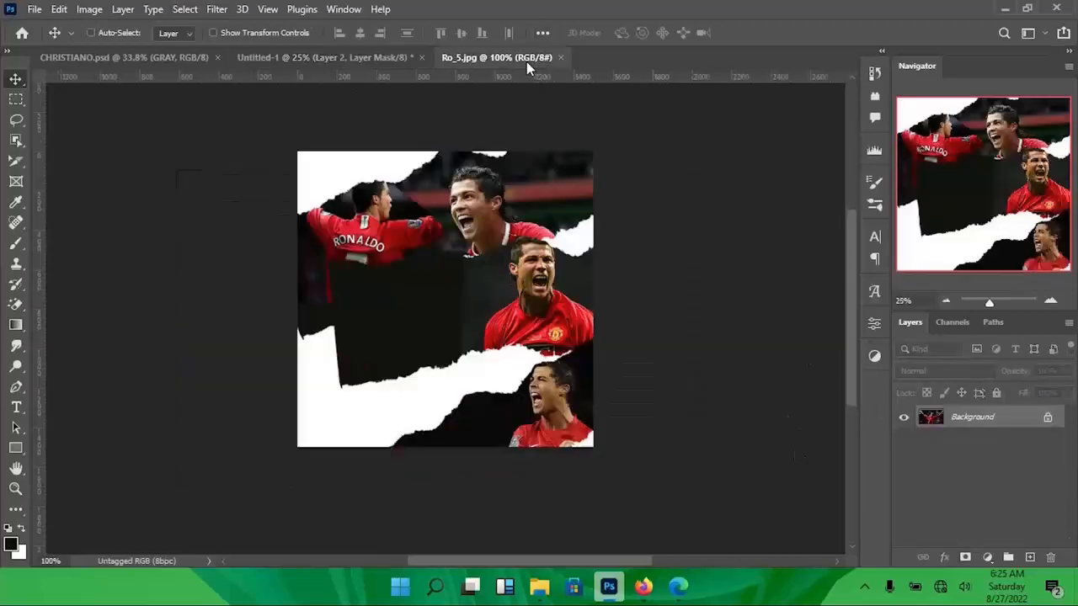
{"action": "key", "text": "ctrl+w"}
{"action": "left_click", "coordinate": [539, 587]}
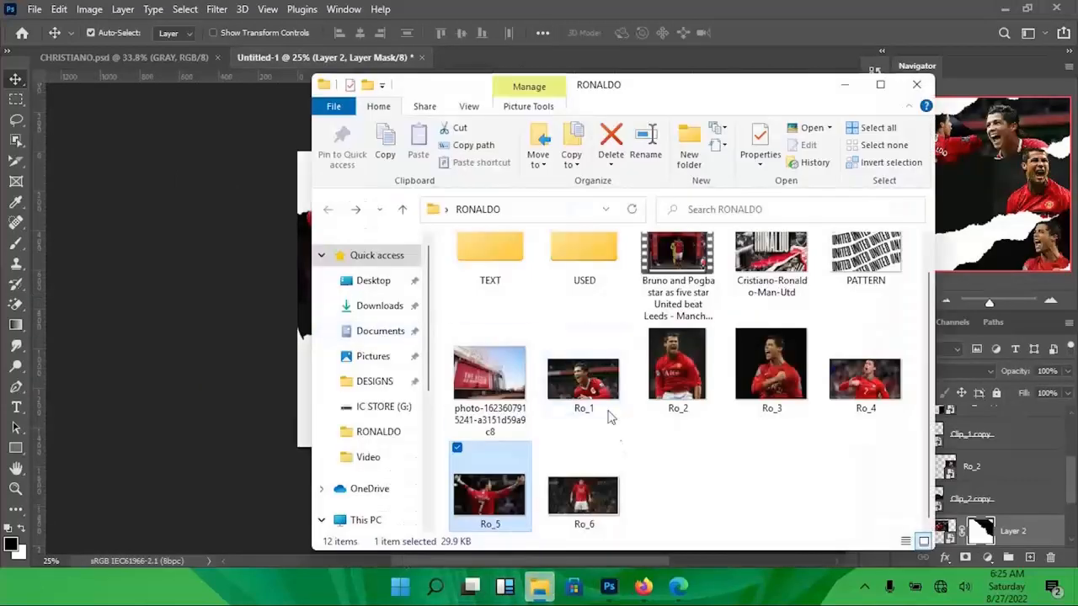
{"action": "left_click", "coordinate": [700, 512]}
{"action": "left_click_drag", "start_coordinate": [595, 497], "coordinate": [578, 33]}
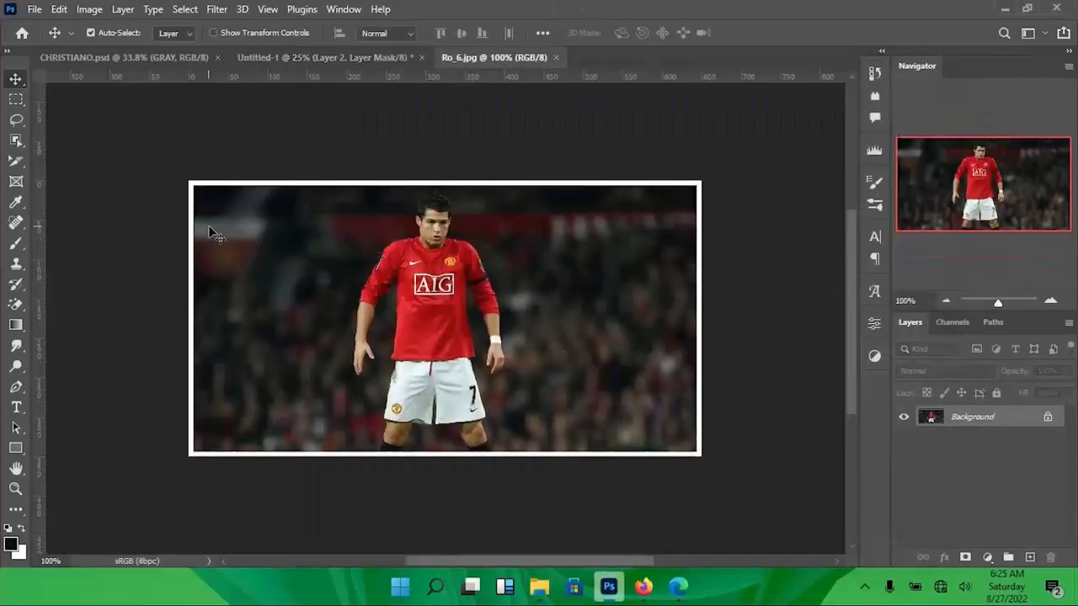
- Select the photo area inside Ro_6's white border, mask the border away and apply the layer mask permanently
{"action": "key", "text": "m"}
{"action": "left_click_drag", "start_coordinate": [194, 186], "coordinate": [696, 451]}
{"action": "left_click", "coordinate": [965, 557]}
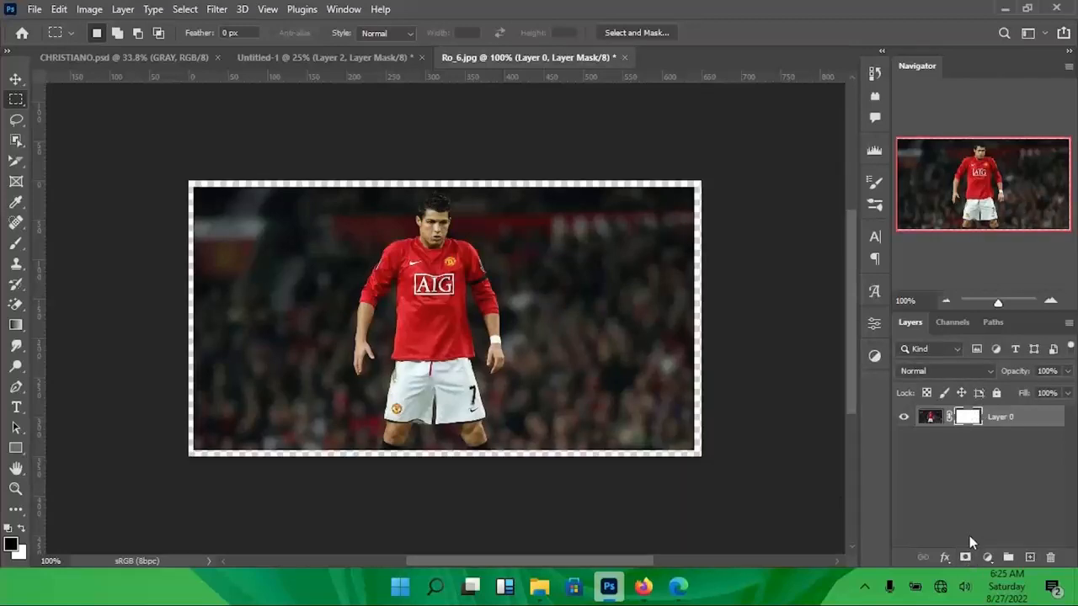
{"action": "right_click", "coordinate": [964, 419]}
{"action": "left_click", "coordinate": [963, 462]}
{"action": "key", "text": "v"}
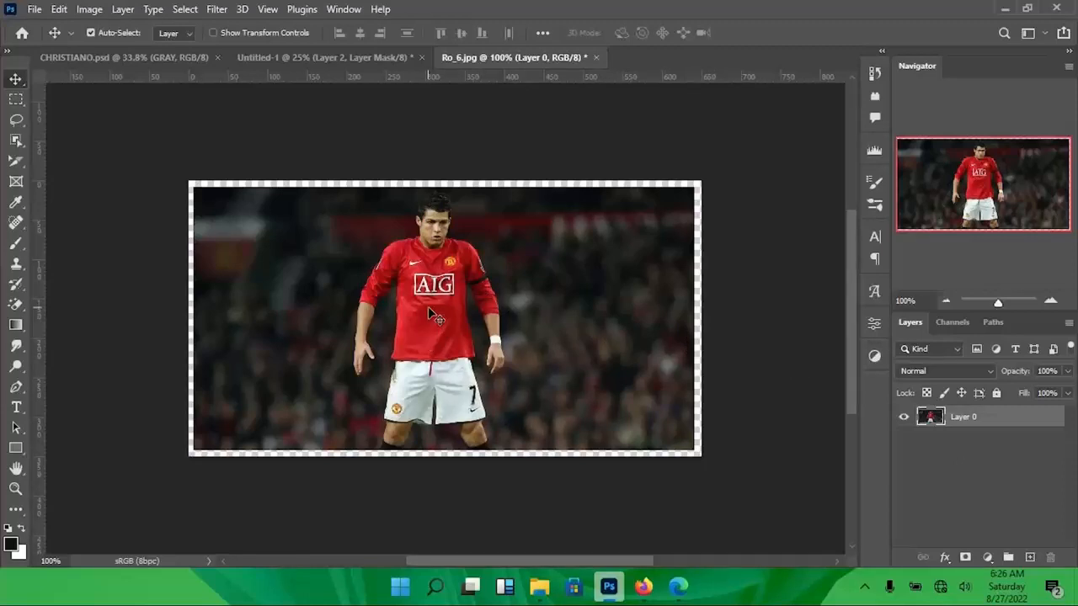
- Bring the Ro_6 photo into Untitled-1 and, following the CHRISTIANO.psd poster, position it below the back-view RONALDO player
{"action": "left_click_drag", "start_coordinate": [427, 306], "coordinate": [335, 57]}
{"action": "left_click_drag", "start_coordinate": [387, 181], "coordinate": [382, 347]}
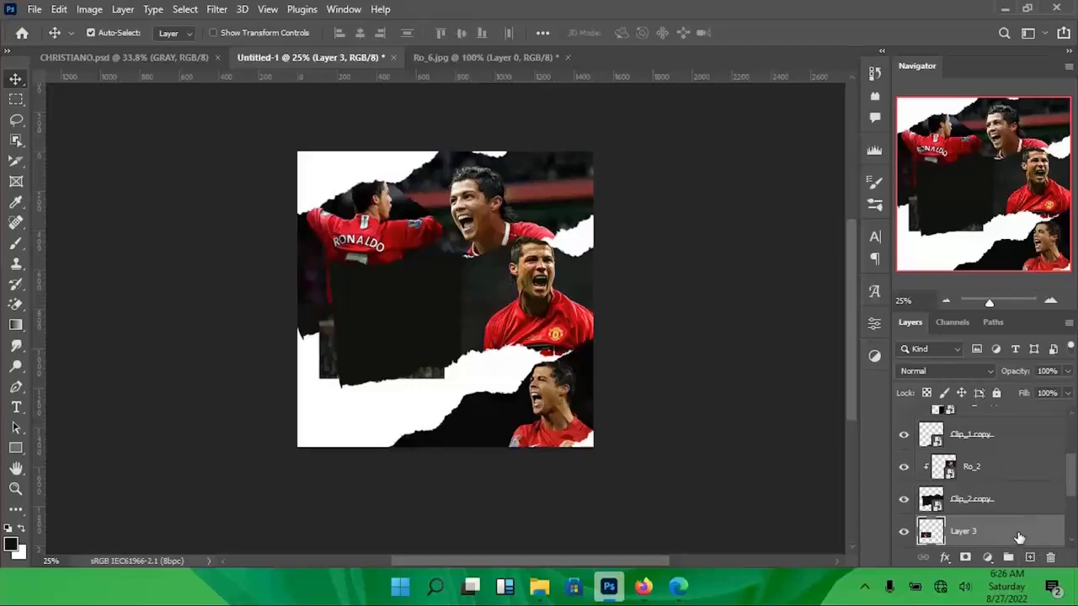
{"action": "left_click_drag", "start_coordinate": [1018, 537], "coordinate": [1010, 468]}
{"action": "left_click", "coordinate": [61, 55]}
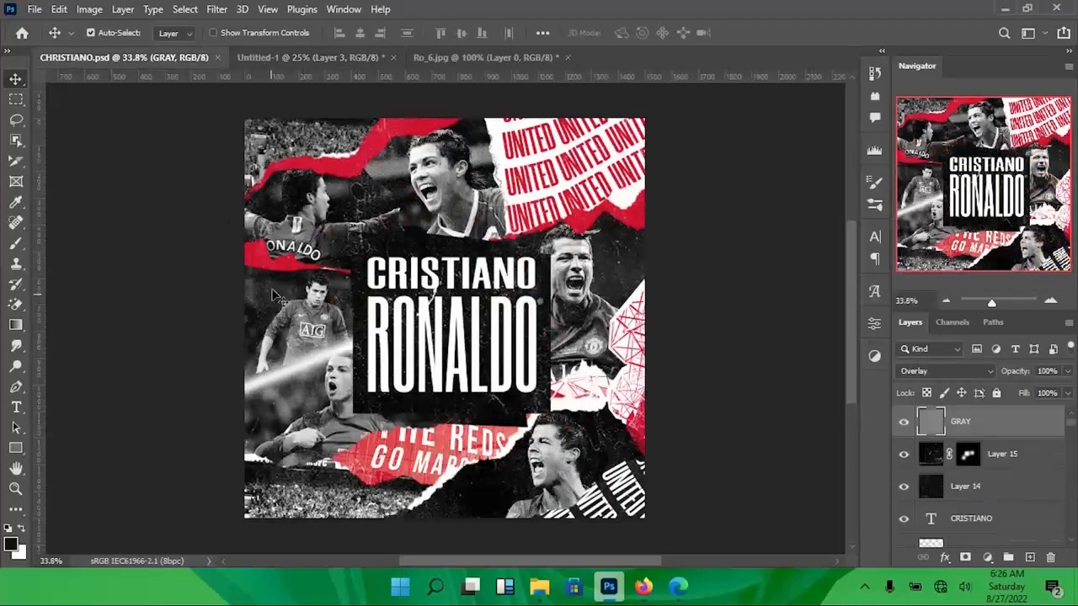
{"action": "left_click", "coordinate": [299, 58]}
{"action": "left_click_drag", "start_coordinate": [988, 540], "coordinate": [958, 447]}
{"action": "left_click_drag", "start_coordinate": [377, 343], "coordinate": [354, 298]}
- Place Layer 3 beneath Clip_2 copy, add a mask to Clip_2 copy and brush black over its left part with the torn-paper brush
{"action": "scroll", "coordinate": [993, 457], "scroll_direction": "down", "scroll_amount": 2}
{"action": "scroll", "coordinate": [995, 459], "scroll_direction": "up", "scroll_amount": 2}
{"action": "left_click_drag", "start_coordinate": [997, 455], "coordinate": [983, 522]}
{"action": "left_click", "coordinate": [1031, 477]}
{"action": "left_click", "coordinate": [965, 558]}
{"action": "key", "text": "b"}
{"action": "mouse_move", "coordinate": [318, 278]}
{"action": "left_mouse_down"}
{"action": "mouse_move", "coordinate": [327, 222]}
{"action": "mouse_move", "coordinate": [314, 381]}
{"action": "mouse_move", "coordinate": [282, 367]}
{"action": "left_mouse_up"}
{"action": "key", "text": "v"}
- Convert the Layer 3 player photo to a smart object, enlarge it and reposition it at the poster's left edge
{"action": "left_click", "coordinate": [327, 301]}
{"action": "right_click", "coordinate": [1005, 499]}
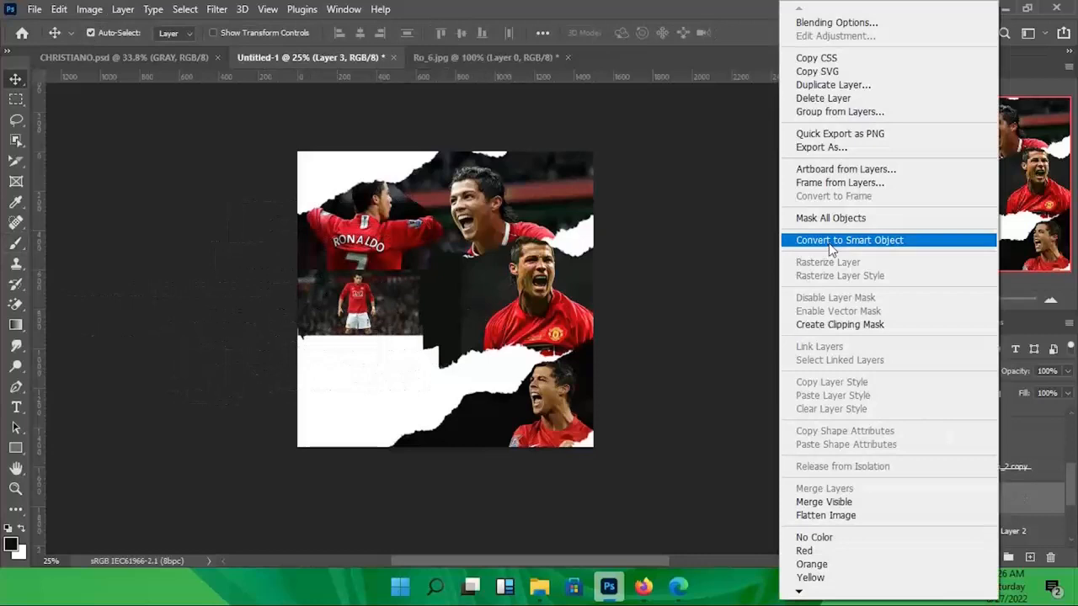
{"action": "left_click", "coordinate": [899, 244]}
{"action": "key", "text": "ctrl+t"}
{"action": "left_click_drag", "start_coordinate": [421, 335], "coordinate": [446, 349]}
{"action": "left_click_drag", "start_coordinate": [379, 312], "coordinate": [386, 311]}
{"action": "left_click_drag", "start_coordinate": [508, 350], "coordinate": [506, 360]}
{"action": "left_click_drag", "start_coordinate": [395, 321], "coordinate": [391, 320]}
{"action": "key", "text": "Return"}
{"action": "scroll", "coordinate": [1005, 512], "scroll_direction": "down", "scroll_amount": 3}
{"action": "left_click", "coordinate": [1003, 505]}
{"action": "key", "text": "ctrl+j"}
{"action": "left_click_drag", "start_coordinate": [1000, 526], "coordinate": [1040, 499]}
{"action": "key", "text": "Delete"}
- Duplicate the Clip_2 copy torn strip, shift one strip left behind Layer 3 and clip Layer 3 to it
{"action": "left_click", "coordinate": [371, 335]}
{"action": "left_click", "coordinate": [1021, 456]}
{"action": "key", "text": "ctrl+j"}
{"action": "key", "text": "ctrl+t"}
{"action": "left_click_drag", "start_coordinate": [559, 318], "coordinate": [331, 308]}
{"action": "key", "text": "Return"}
{"action": "left_click", "coordinate": [989, 455]}
{"action": "key", "text": "ctrl+alt+g"}
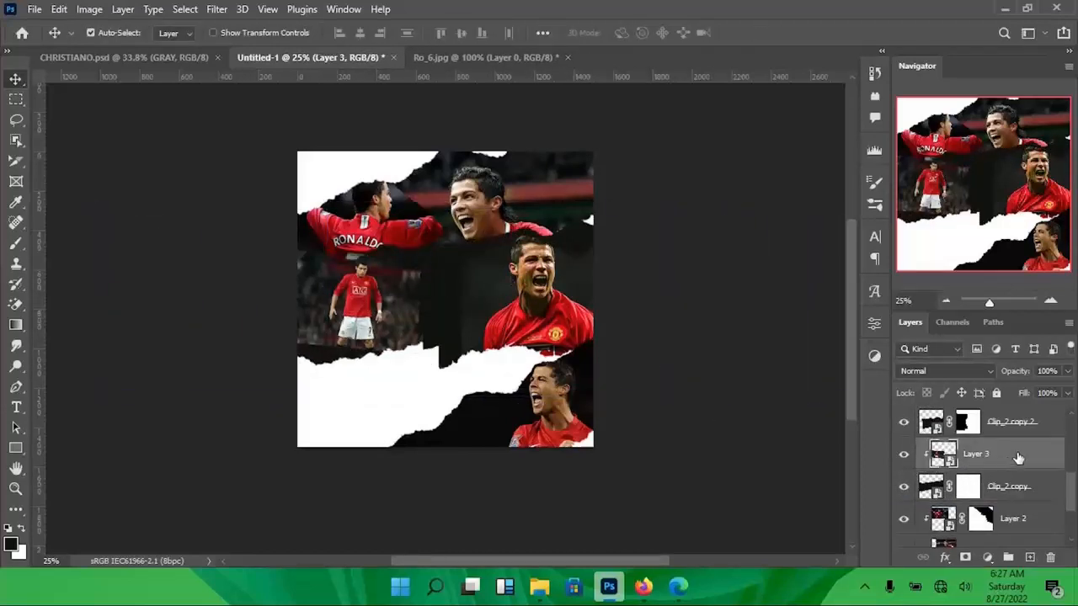
- Rename the torn strip beneath Layer 3 as Clip_4
{"action": "left_click", "coordinate": [1018, 488]}
{"action": "double_click", "coordinate": [997, 488]}
{"action": "type", "text": "Clip_4"}
{"action": "key", "text": "Return"}
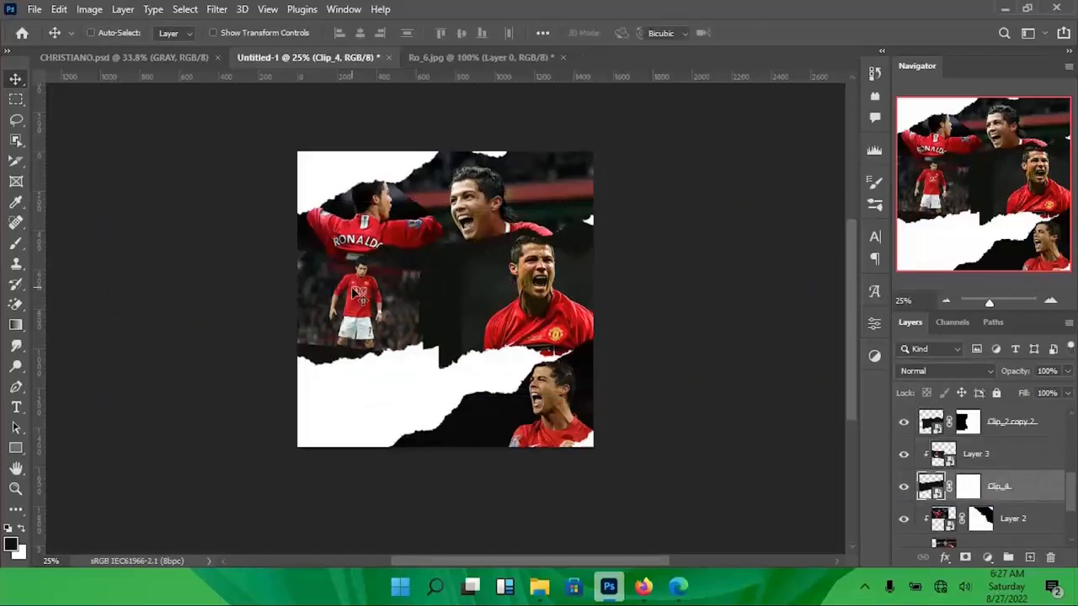
- Transform Clip_4 to a 0.42° rotation and position it so the torn strip frames the Layer 3 player
{"action": "key", "text": "ctrl+t"}
{"action": "left_click_drag", "start_coordinate": [642, 378], "coordinate": [448, 382]}
{"action": "left_click_drag", "start_coordinate": [588, 281], "coordinate": [581, 289]}
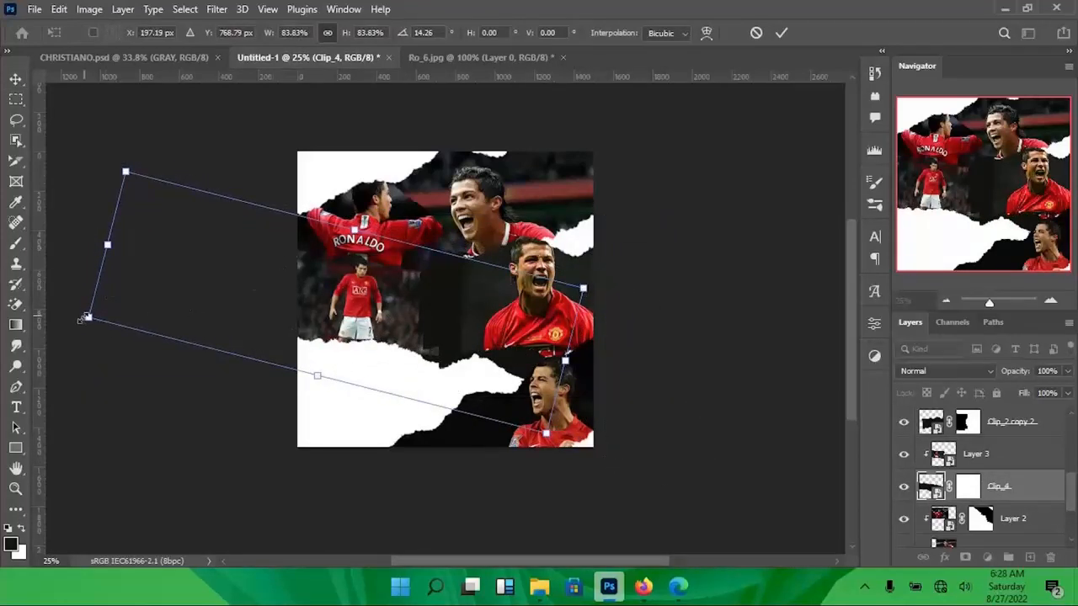
{"action": "left_click_drag", "start_coordinate": [74, 324], "coordinate": [101, 370]}
{"action": "left_click_drag", "start_coordinate": [350, 301], "coordinate": [349, 309]}
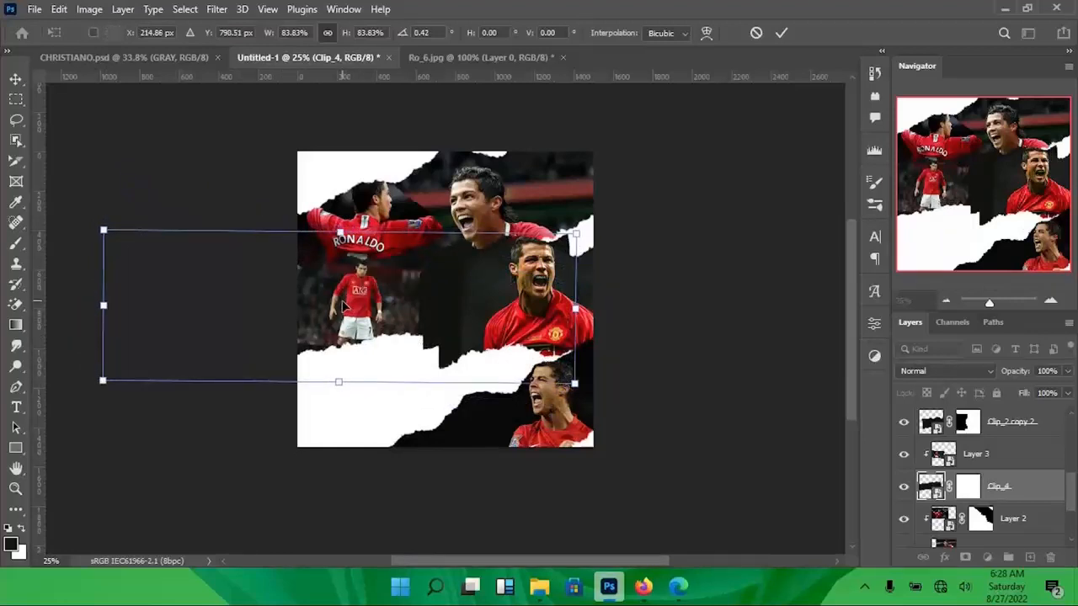
{"action": "key", "text": "Return"}
- Brush black on Clip_4's mask with the 1033 px torn-paper brush to hide the strip's right end
{"action": "left_click", "coordinate": [966, 495]}
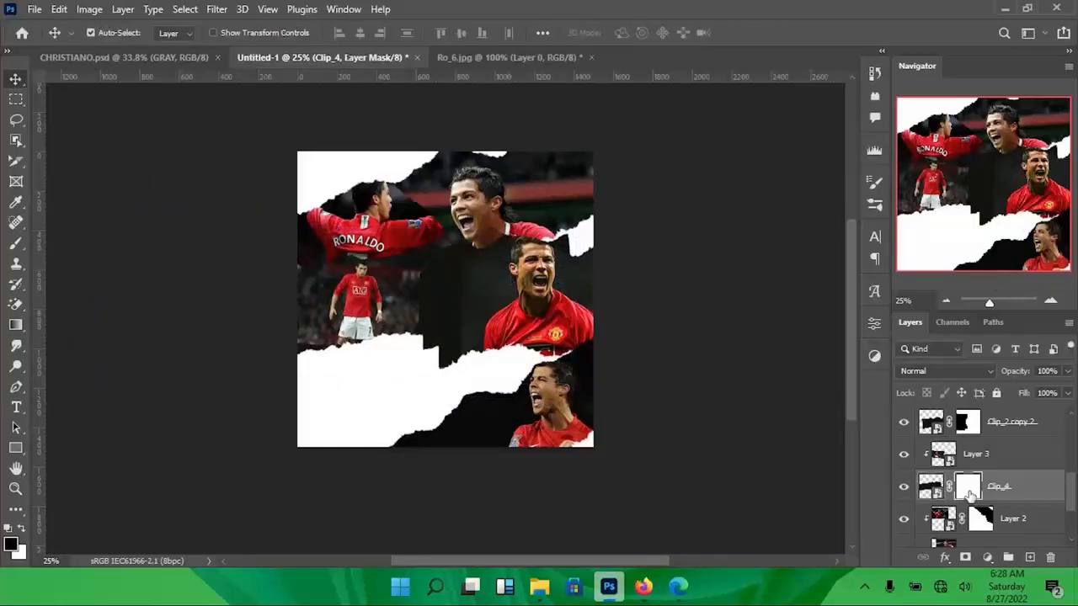
{"action": "key", "text": "b"}
{"action": "left_click_drag", "start_coordinate": [558, 284], "coordinate": [569, 258]}
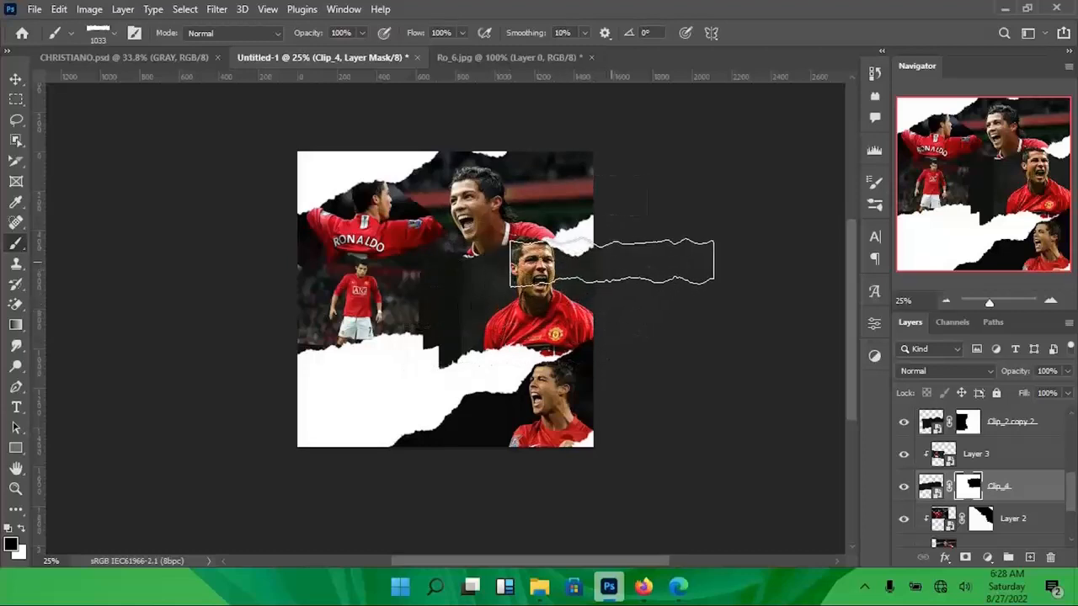
{"action": "key", "text": "v"}
- Compare the Untitled-1 collage with the CHRISTIANO.psd poster to see where the Ro_4 player belongs
{"action": "left_click", "coordinate": [174, 60]}
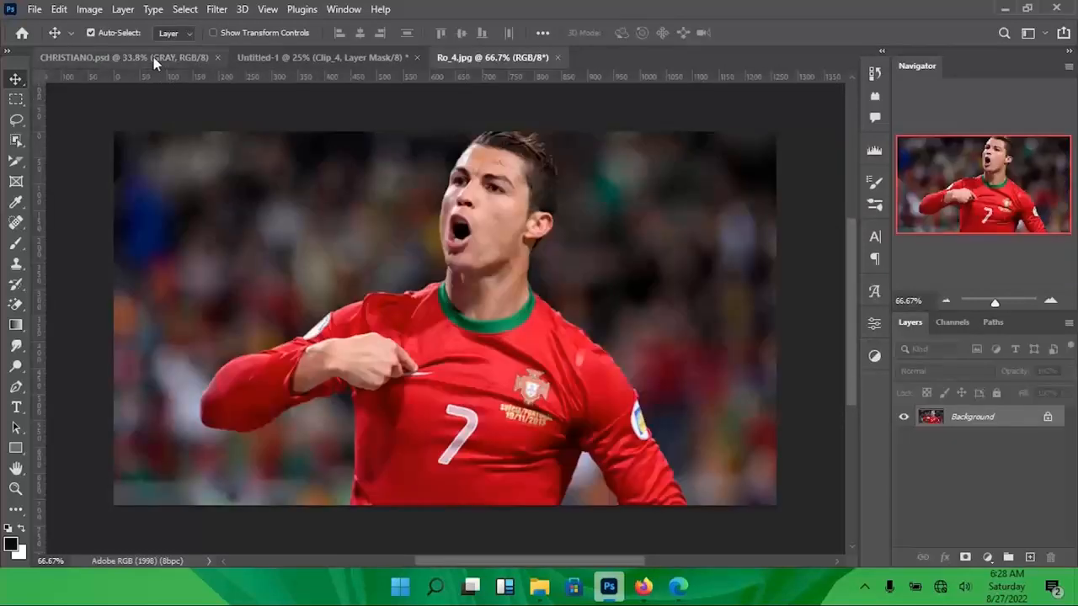
{"action": "left_click", "coordinate": [269, 57]}
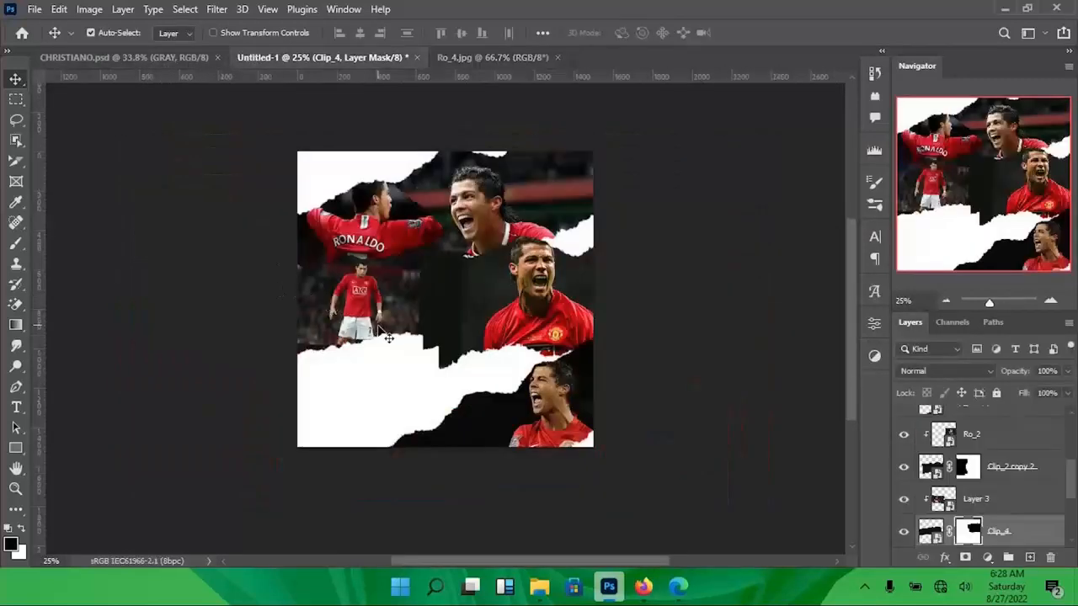
{"action": "left_click", "coordinate": [75, 56]}
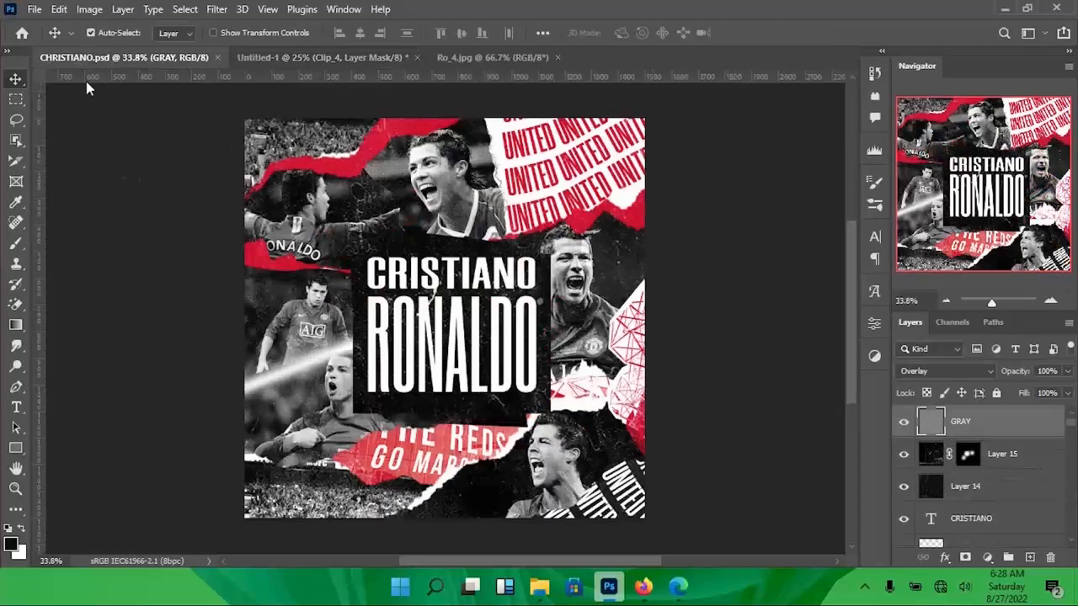
{"action": "left_click", "coordinate": [259, 57]}
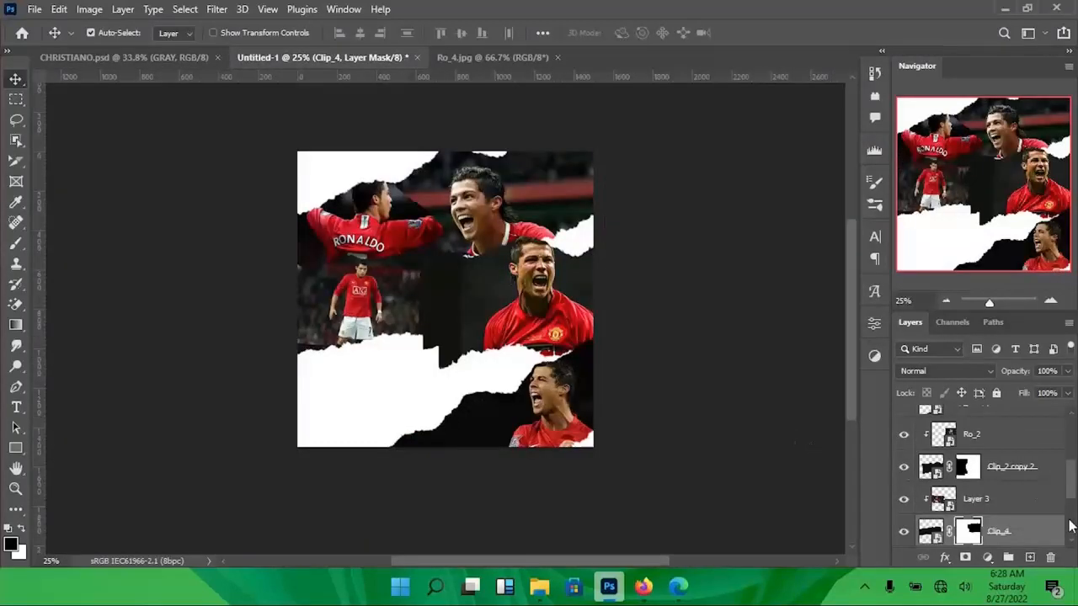
- Add an empty Normal-mode layer at 100% opacity directly above Ro_2 in Untitled-1
{"action": "scroll", "coordinate": [1069, 526], "scroll_direction": "down", "scroll_amount": 3}
{"action": "left_click", "coordinate": [509, 419]}
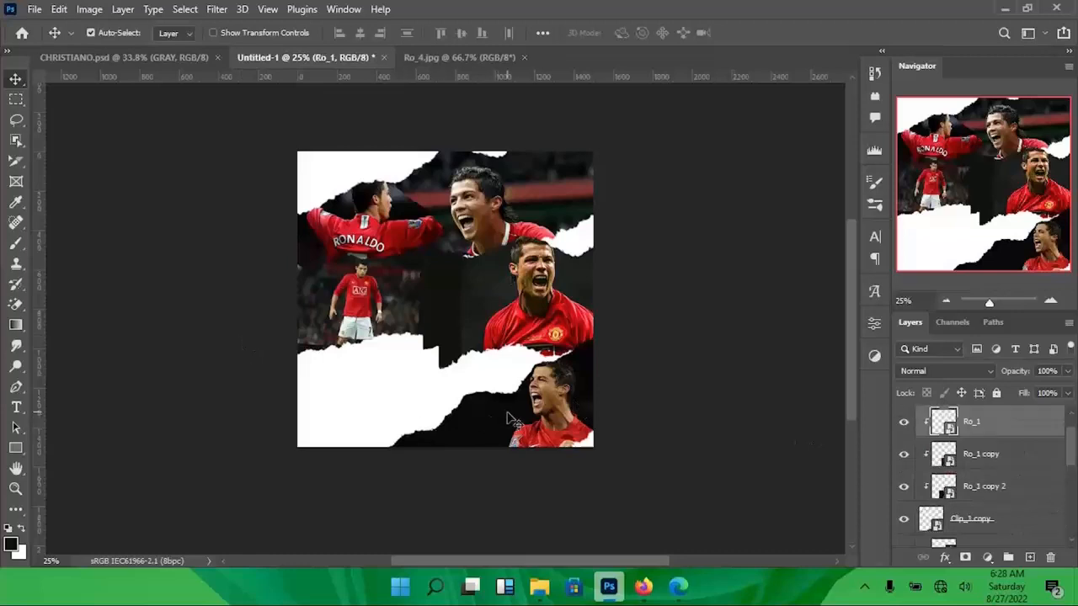
{"action": "scroll", "coordinate": [1033, 451], "scroll_direction": "down", "scroll_amount": 1}
{"action": "scroll", "coordinate": [1032, 466], "scroll_direction": "up", "scroll_amount": 1}
{"action": "scroll", "coordinate": [1003, 515], "scroll_direction": "down", "scroll_amount": 2}
{"action": "scroll", "coordinate": [998, 482], "scroll_direction": "up", "scroll_amount": 2}
{"action": "scroll", "coordinate": [998, 482], "scroll_direction": "down", "scroll_amount": 1}
{"action": "left_click", "coordinate": [1003, 520]}
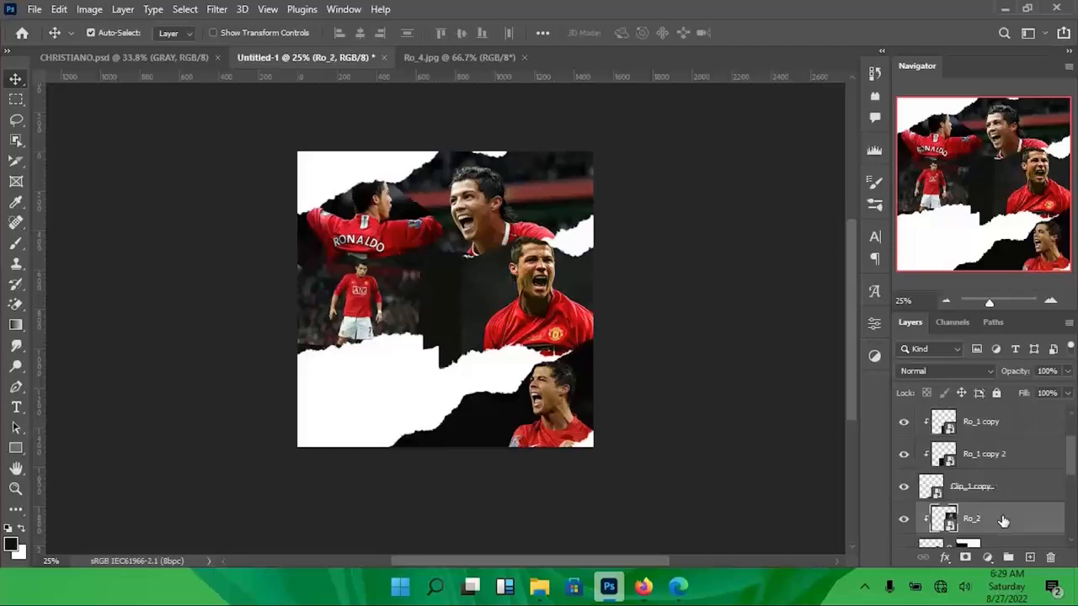
{"action": "key", "text": "ctrl+shift+n"}
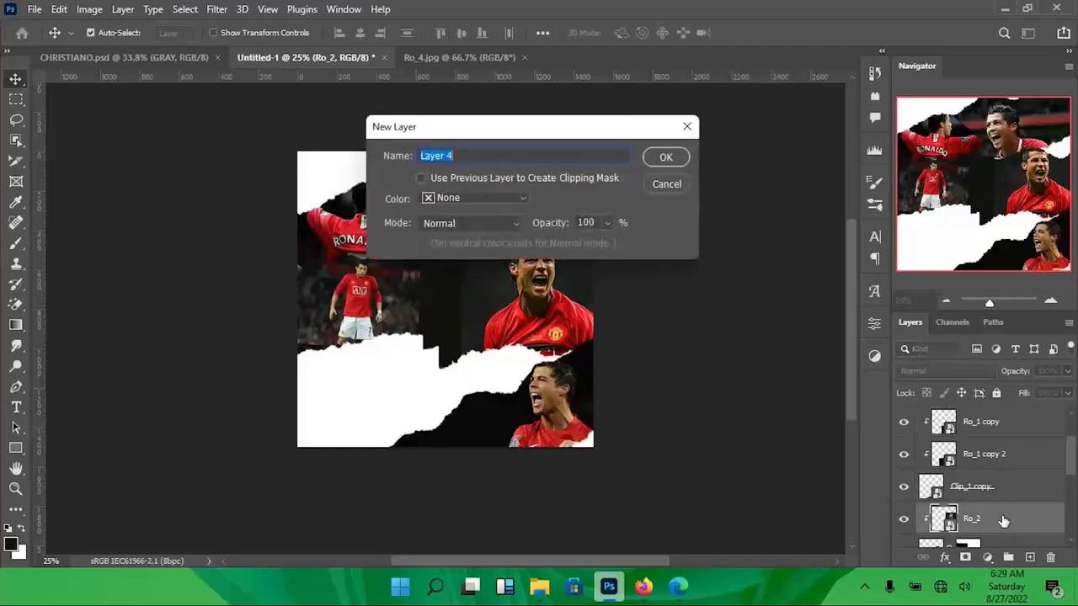
{"action": "key", "text": "Return"}
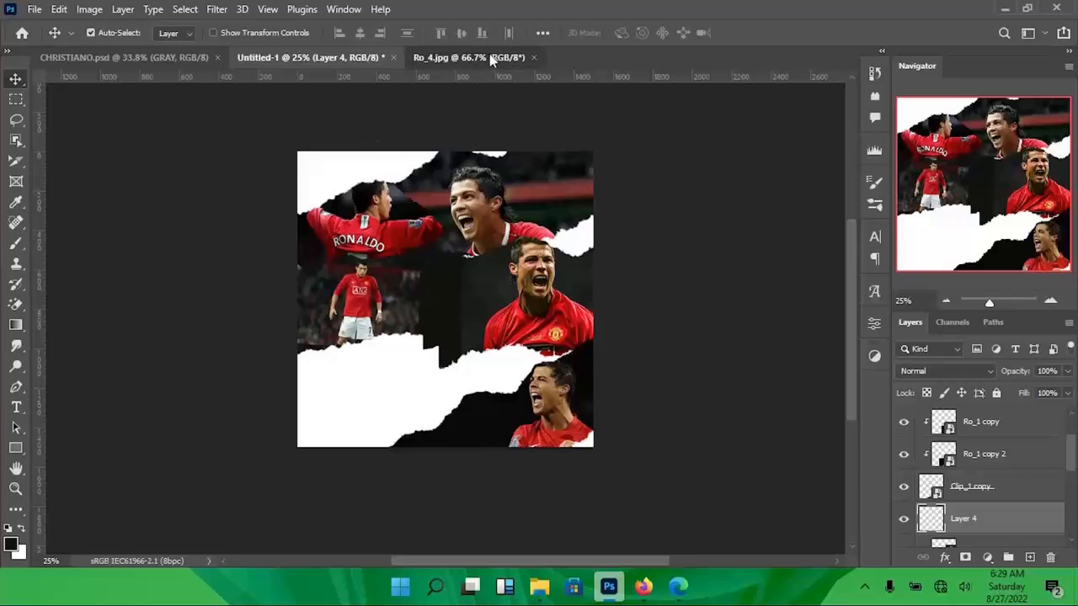
- Bring the Ro_4 photo into the lower-left part of Untitled-1 and convert it to a smart object
{"action": "left_click", "coordinate": [476, 57]}
{"action": "left_click_drag", "start_coordinate": [469, 355], "coordinate": [420, 328]}
{"action": "right_click", "coordinate": [1014, 531]}
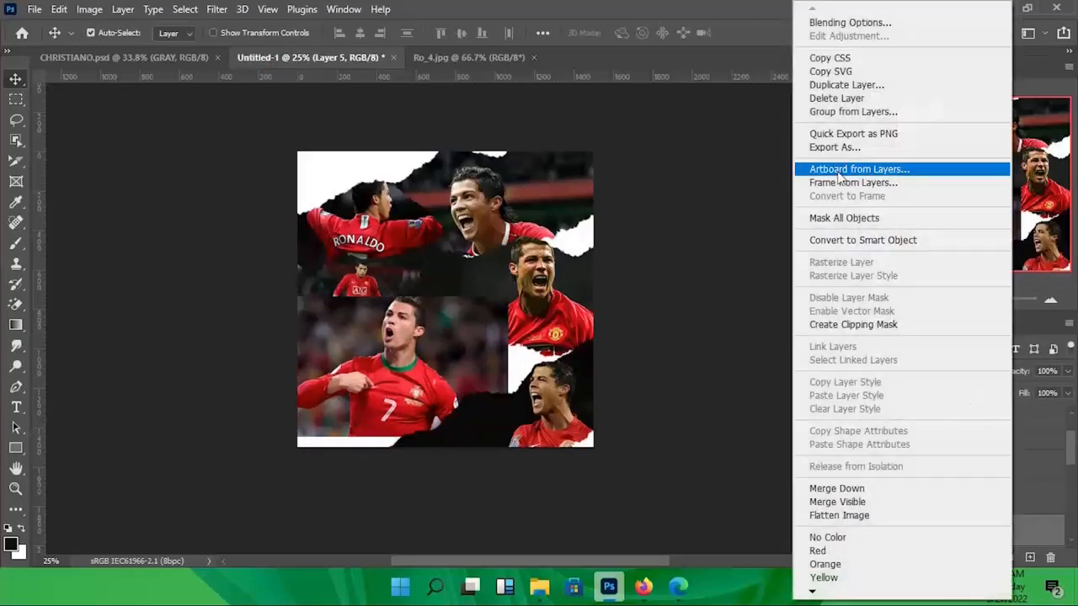
{"action": "left_click", "coordinate": [852, 242]}
- Scale the Ro_4 player photo down and position it in the poster's lower-left area beneath the AIG-shirt player
{"action": "key", "text": "ctrl+t"}
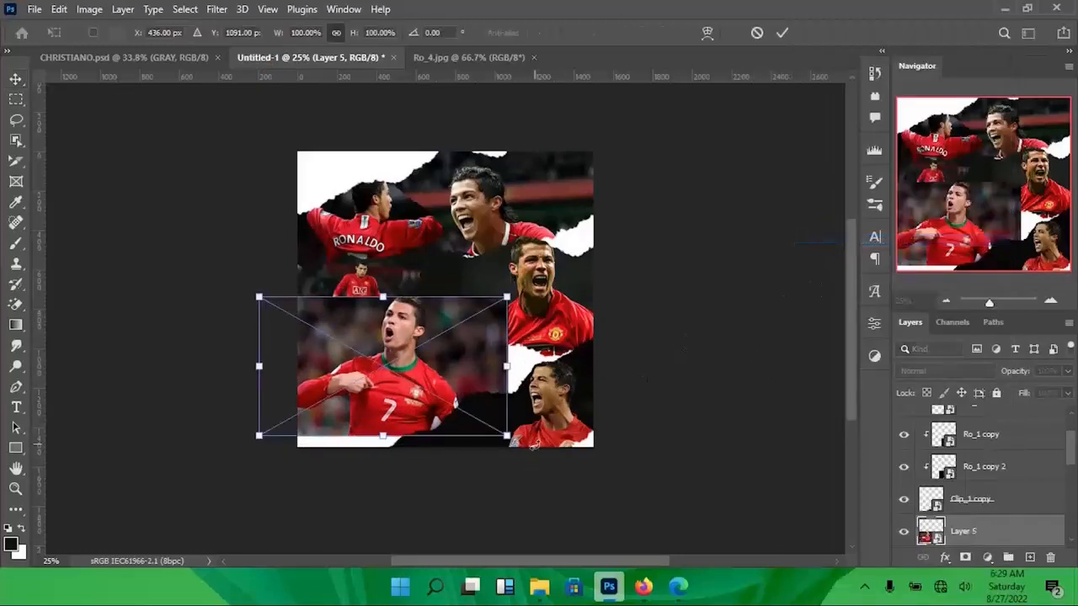
{"action": "left_click_drag", "start_coordinate": [507, 435], "coordinate": [455, 405]}
{"action": "left_click_drag", "start_coordinate": [409, 355], "coordinate": [414, 376]}
{"action": "left_click_drag", "start_coordinate": [460, 428], "coordinate": [420, 404]}
{"action": "left_click_drag", "start_coordinate": [393, 386], "coordinate": [443, 415]}
{"action": "left_click_drag", "start_coordinate": [215, 396], "coordinate": [211, 396]}
{"action": "key", "text": "Return"}
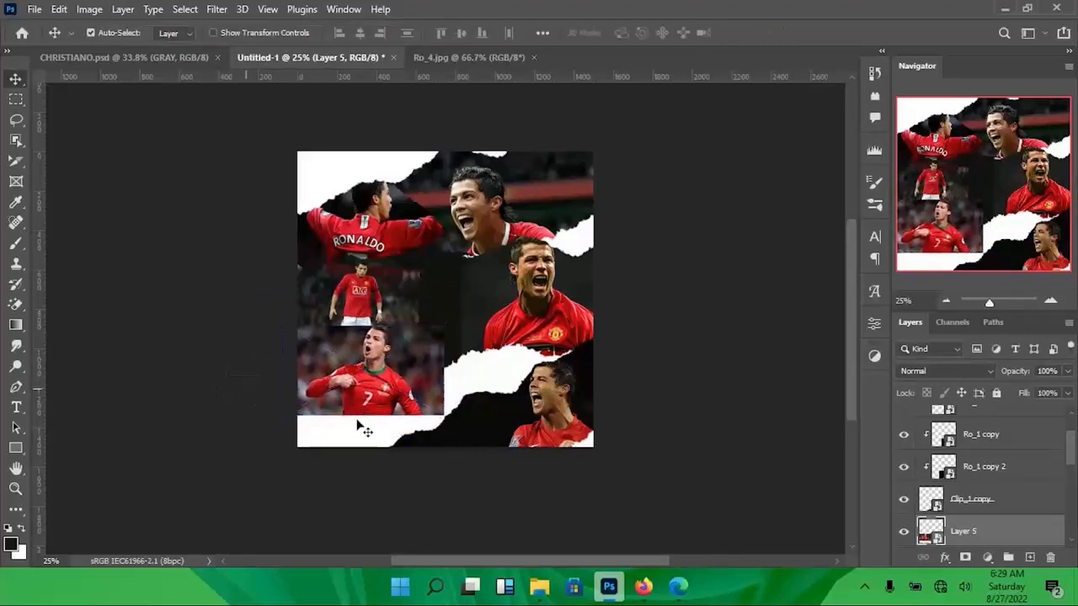
- Duplicate the Clip_1 copy torn shape and rename the lower of the two as Clip_6
{"action": "left_click", "coordinate": [475, 404]}
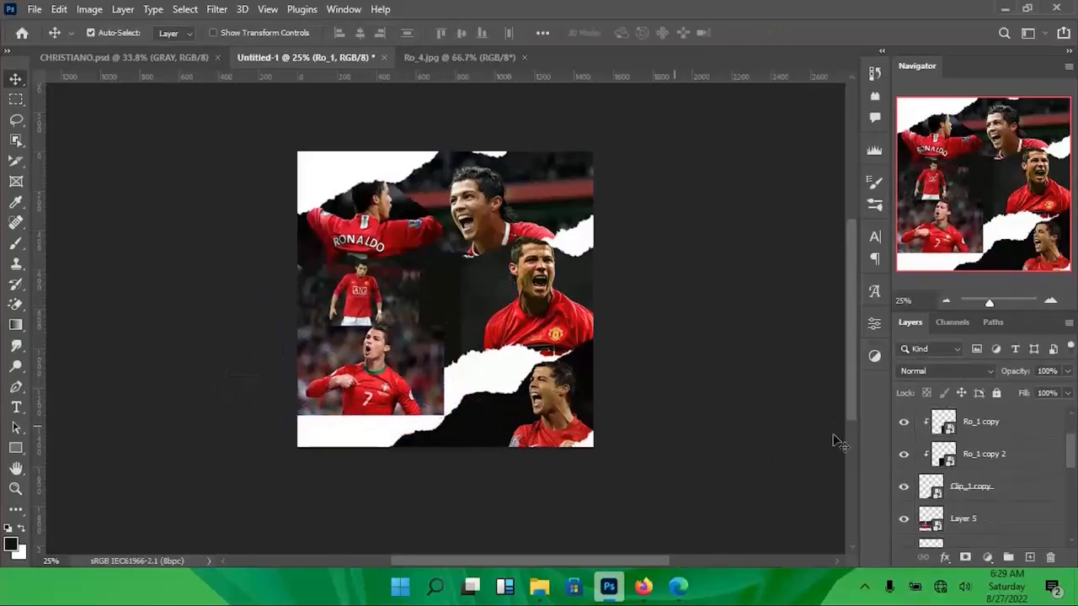
{"action": "left_click", "coordinate": [1014, 489]}
{"action": "key", "text": "ctrl+j"}
{"action": "left_click", "coordinate": [1020, 520]}
{"action": "double_click", "coordinate": [971, 519]}
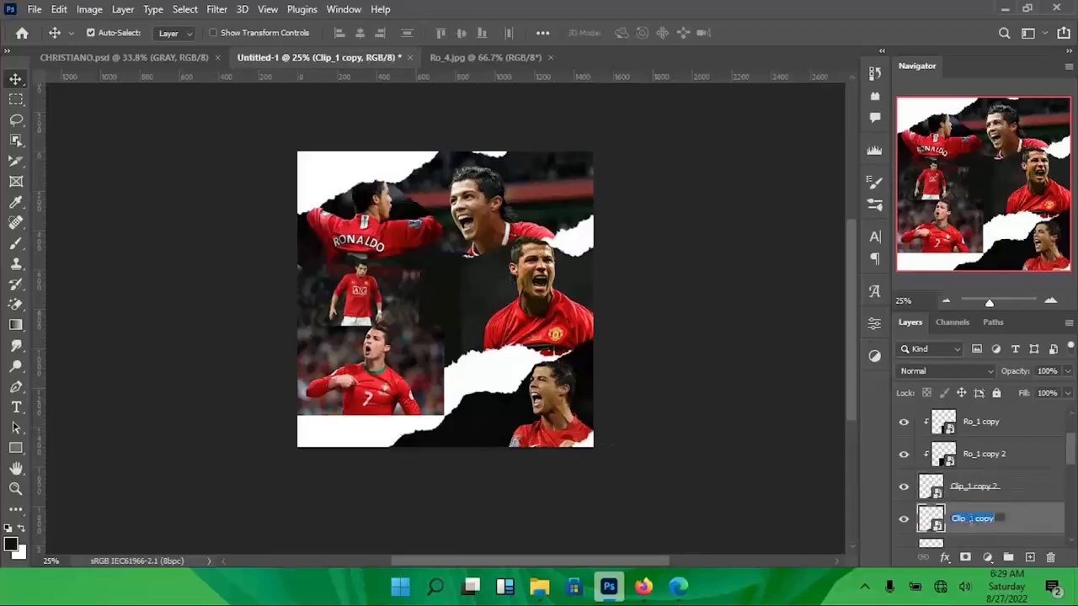
{"action": "left_click", "coordinate": [1000, 519]}
{"action": "key", "text": "BackSpace"}
{"action": "key", "text": "BackSpace"}
{"action": "key", "text": "BackSpace"}
{"action": "key", "text": "BackSpace"}
{"action": "key", "text": "BackSpace"}
{"action": "key", "text": "BackSpace"}
{"action": "type", "text": "6"}
{"action": "key", "text": "Return"}
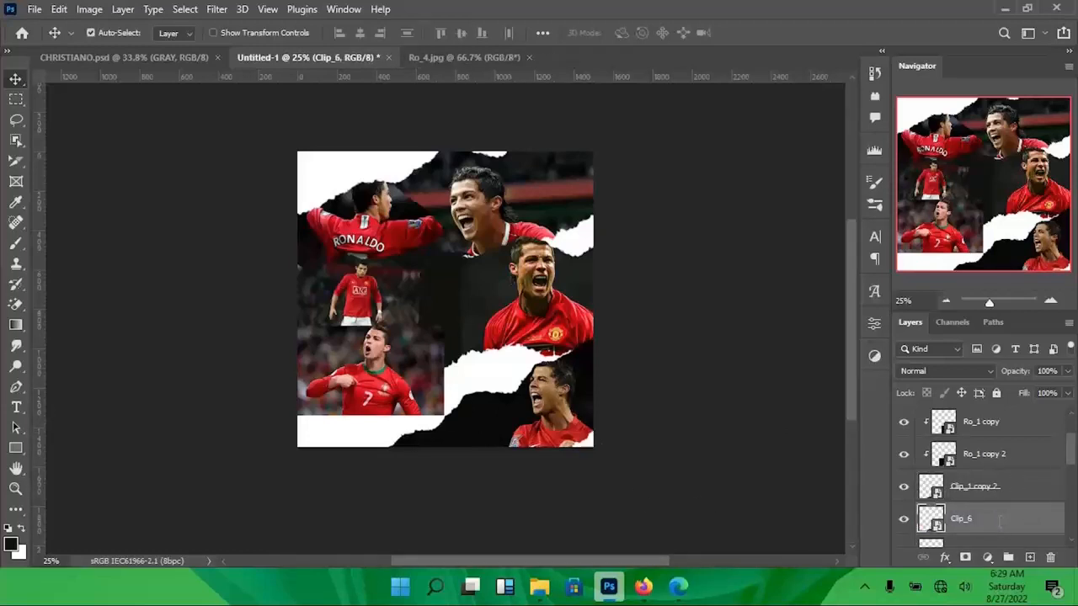
- Move Clip_6 to the lower-left area, order it beneath Layer 5 and clip Layer 5 to it
{"action": "left_click_drag", "start_coordinate": [476, 411], "coordinate": [338, 346]}
{"action": "scroll", "coordinate": [954, 452], "scroll_direction": "down", "scroll_amount": 2}
{"action": "left_click_drag", "start_coordinate": [957, 451], "coordinate": [990, 503]}
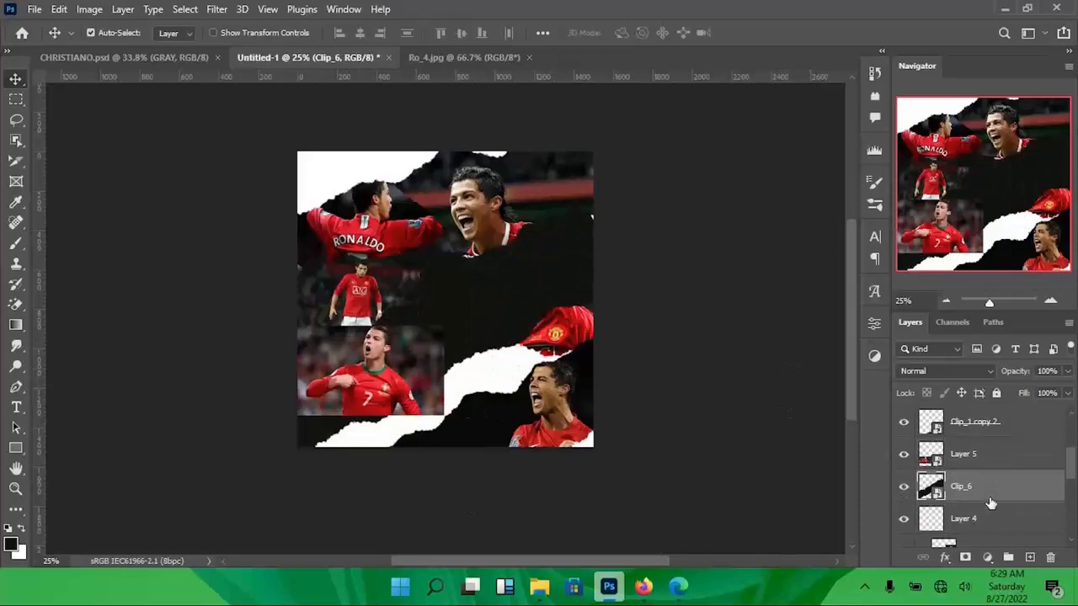
{"action": "left_click", "coordinate": [1003, 460]}
{"action": "key", "text": "ctrl+alt+g"}
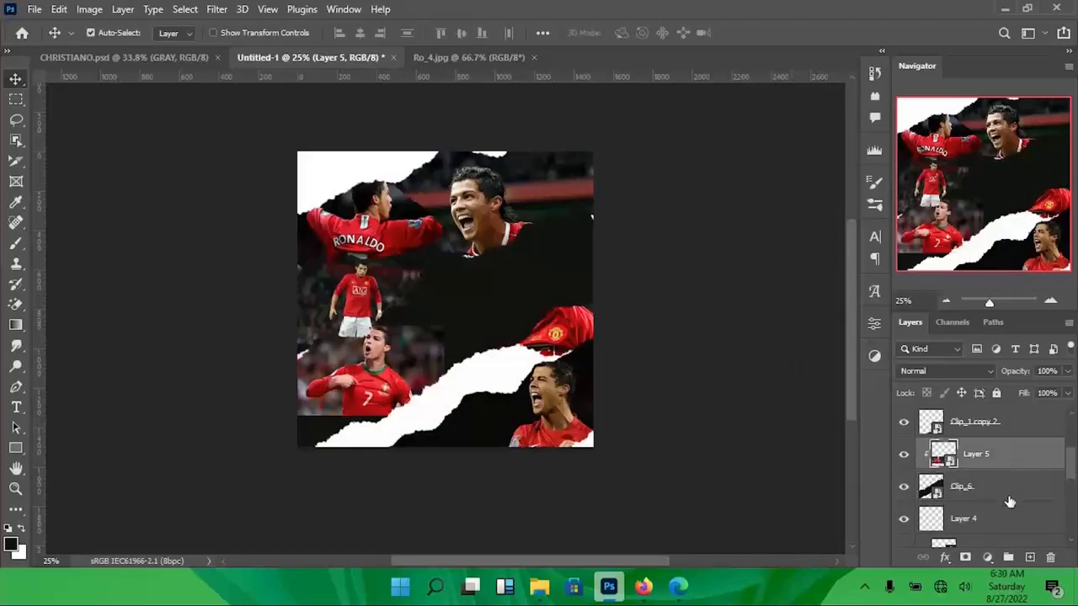
- Scale the Clip_6 torn shape to about 208% and rotate it about -16.6°, positioning it behind the lower-left player in the Portugal-style shirt
{"action": "left_click", "coordinate": [1009, 498]}
{"action": "key", "text": "ctrl+t"}
{"action": "left_click_drag", "start_coordinate": [683, 315], "coordinate": [649, 433]}
{"action": "left_click_drag", "start_coordinate": [538, 367], "coordinate": [534, 388]}
{"action": "left_click_drag", "start_coordinate": [73, 484], "coordinate": [91, 527]}
{"action": "left_click_drag", "start_coordinate": [314, 414], "coordinate": [289, 407]}
{"action": "left_click_drag", "start_coordinate": [115, 500], "coordinate": [135, 531]}
{"action": "left_click_drag", "start_coordinate": [296, 398], "coordinate": [302, 395]}
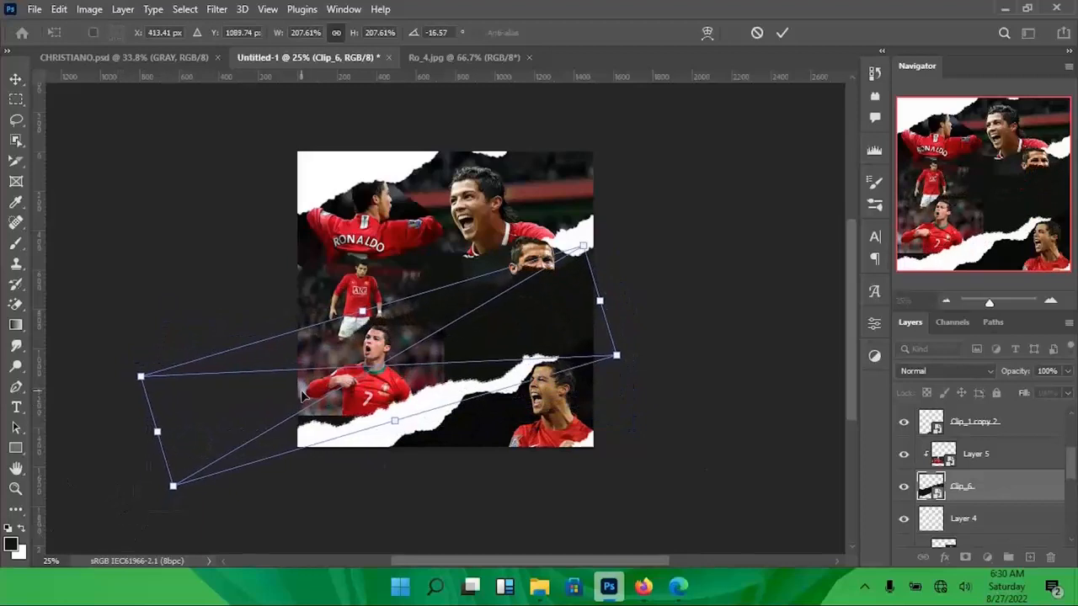
{"action": "key", "text": "Return"}
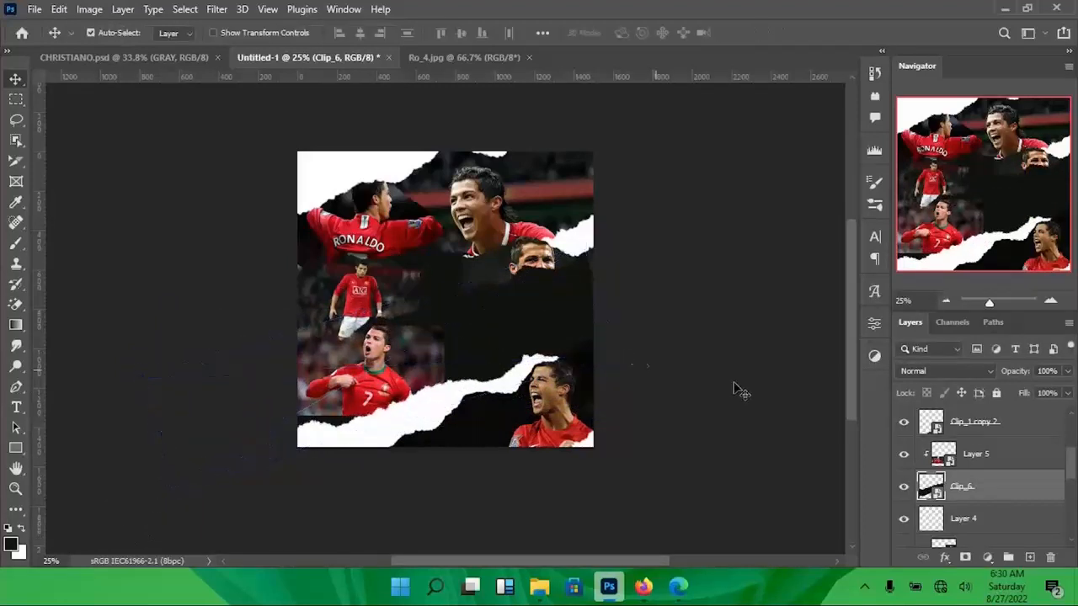
- Add a layer mask to Clip_6 and paint away the part covering the shouting player on the right with the 1033 px torn-edge brush
{"action": "left_click", "coordinate": [965, 558]}
{"action": "key", "text": "b"}
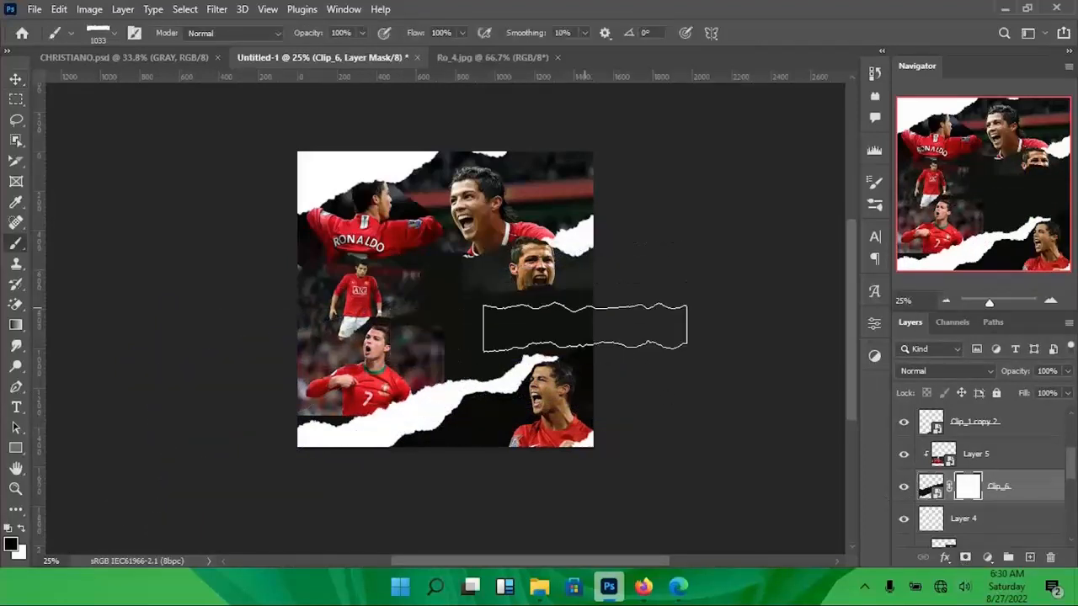
{"action": "left_click", "coordinate": [589, 328]}
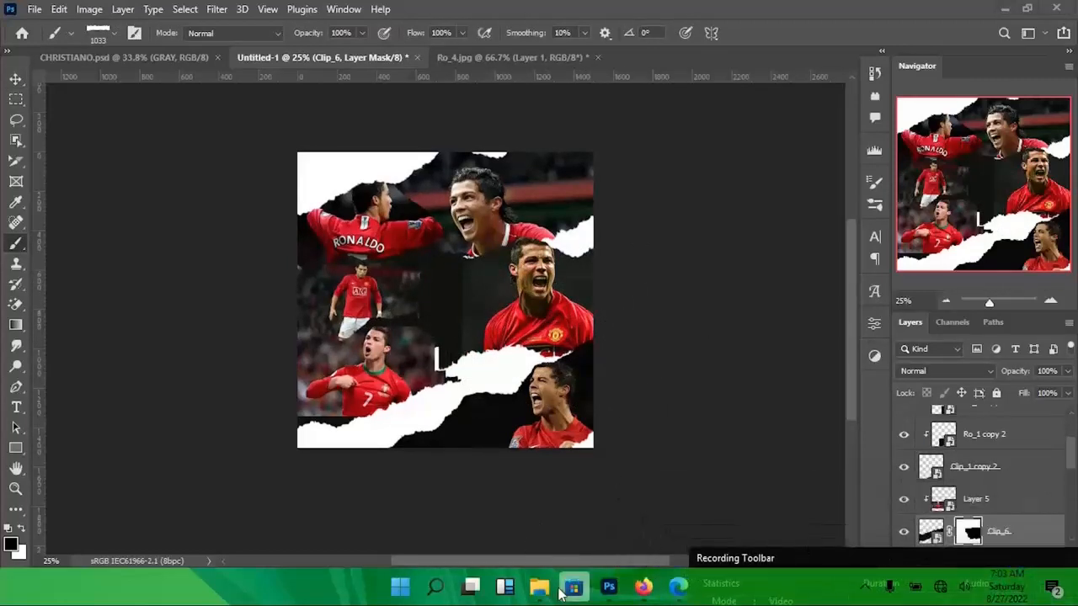
- Open the Bruno and Pogba highlights video from the RONALDO folder, pause at 0:00:12, capture the crowd frame in full screen and close the video
{"action": "mouse_move", "coordinate": [539, 585]}
{"action": "left_click", "coordinate": [514, 554]}
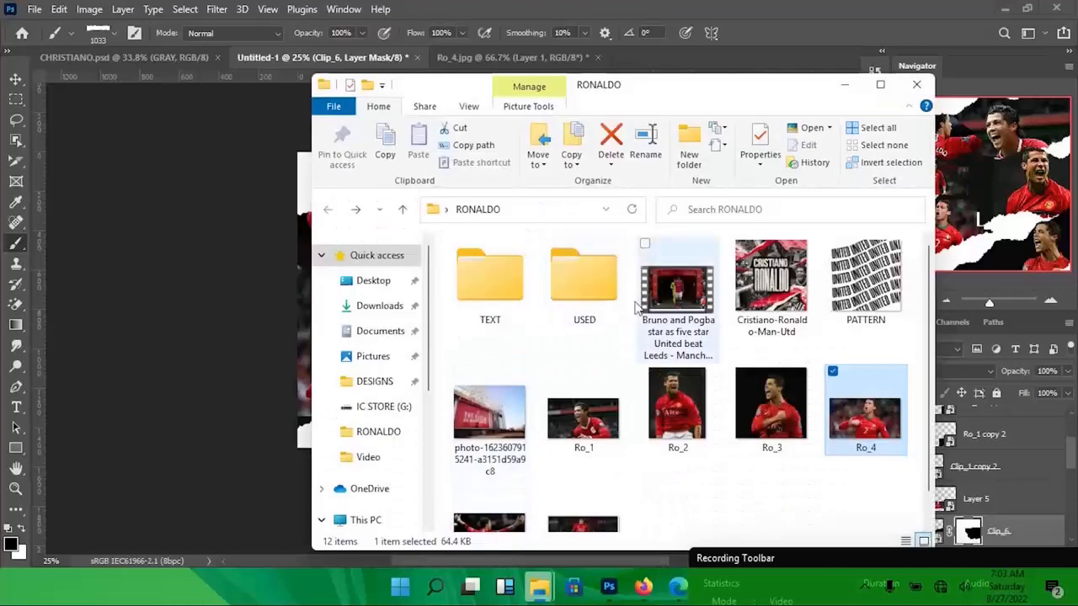
{"action": "double_click", "coordinate": [673, 311]}
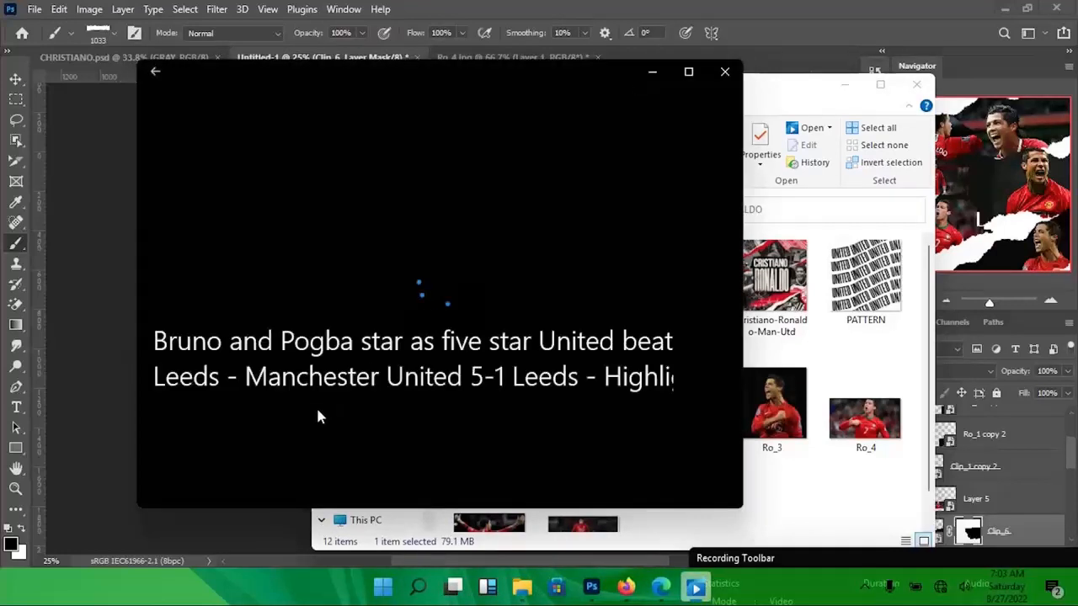
{"action": "left_click_drag", "start_coordinate": [170, 434], "coordinate": [197, 438]}
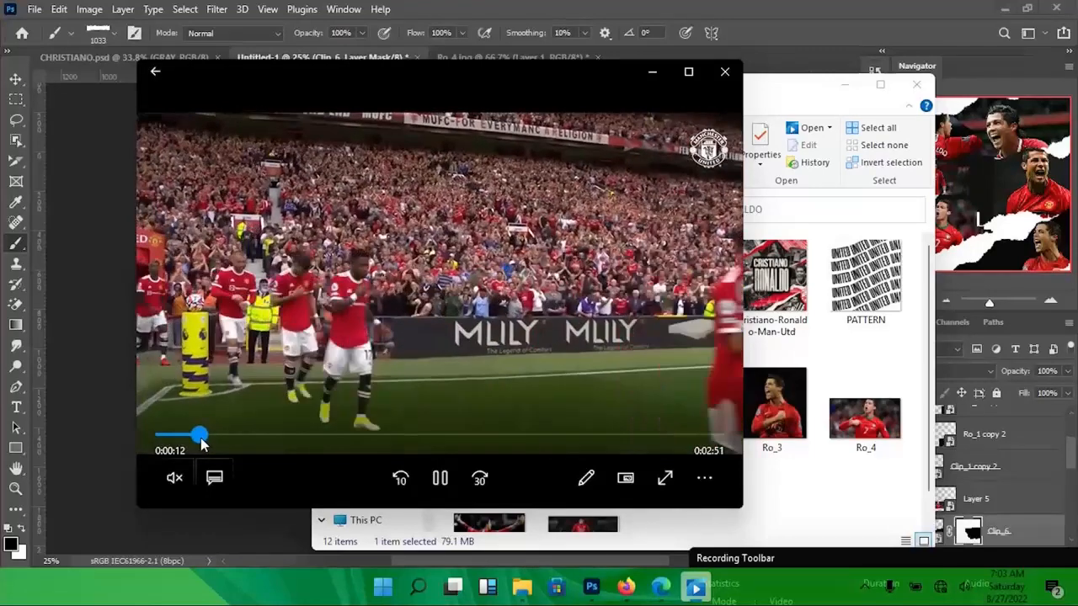
{"action": "key", "text": "space"}
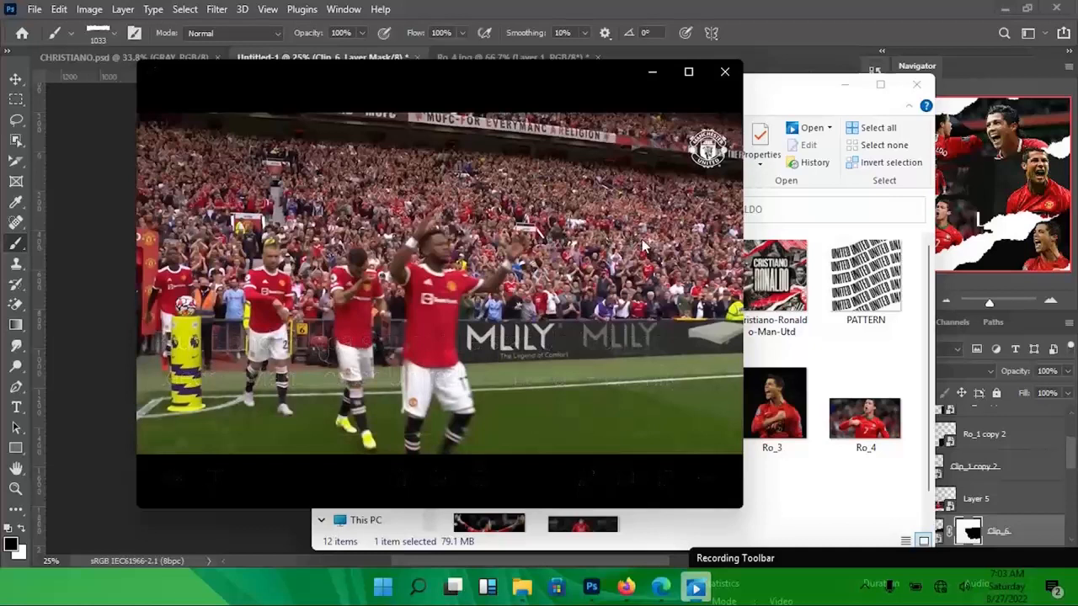
{"action": "double_click", "coordinate": [582, 240]}
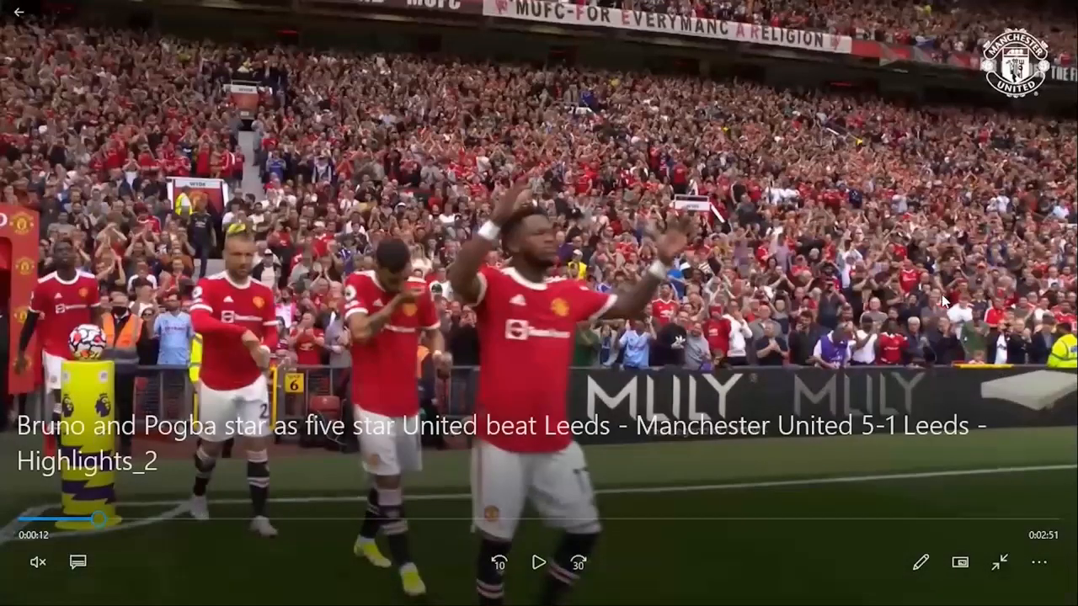
{"action": "left_click", "coordinate": [997, 562]}
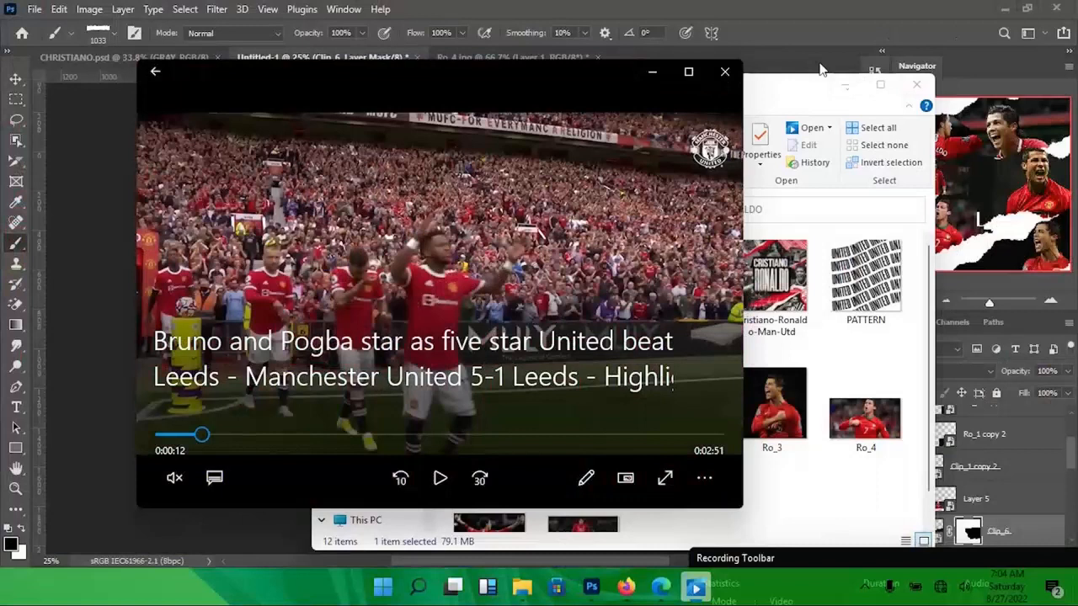
{"action": "left_click", "coordinate": [724, 71]}
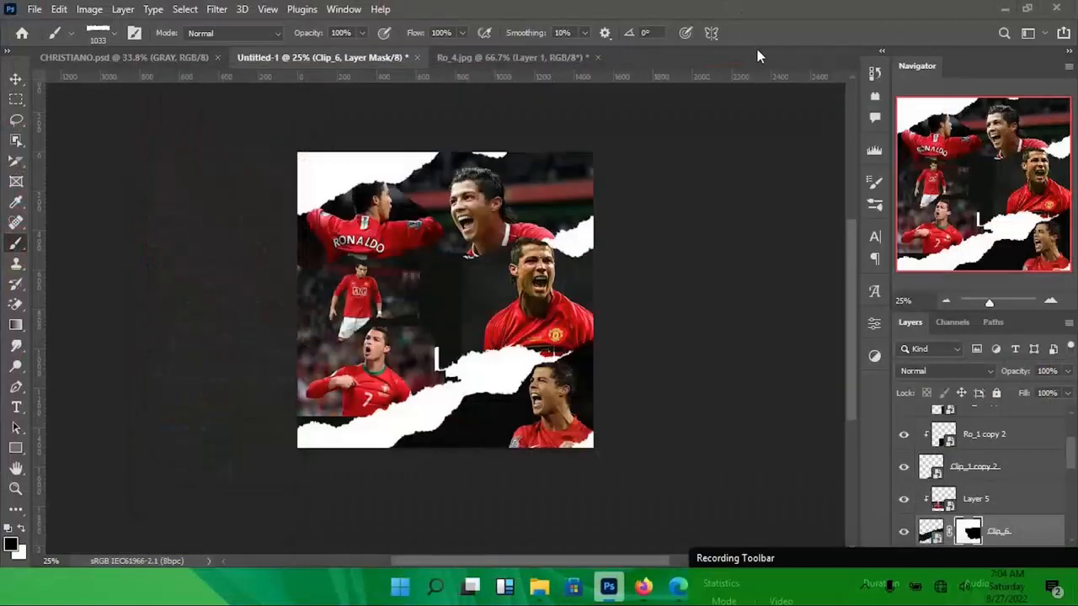
- Paste the captured stadium frame into the empty Layer 1 at the top of the Untitled-1 layer stack
{"action": "scroll", "coordinate": [1035, 421], "scroll_direction": "up", "scroll_amount": 3}
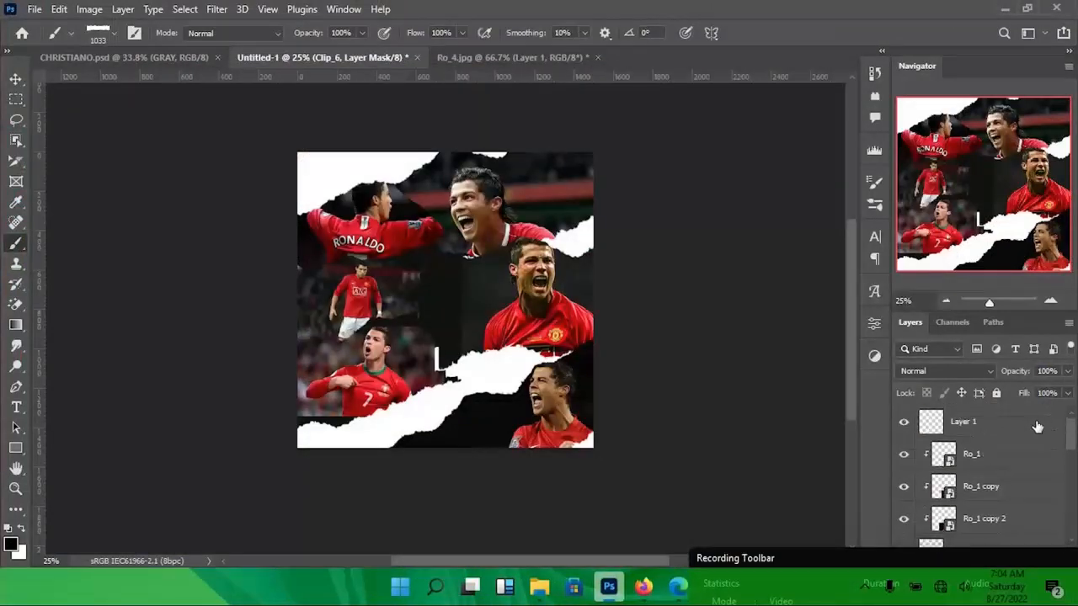
{"action": "left_click", "coordinate": [1037, 426]}
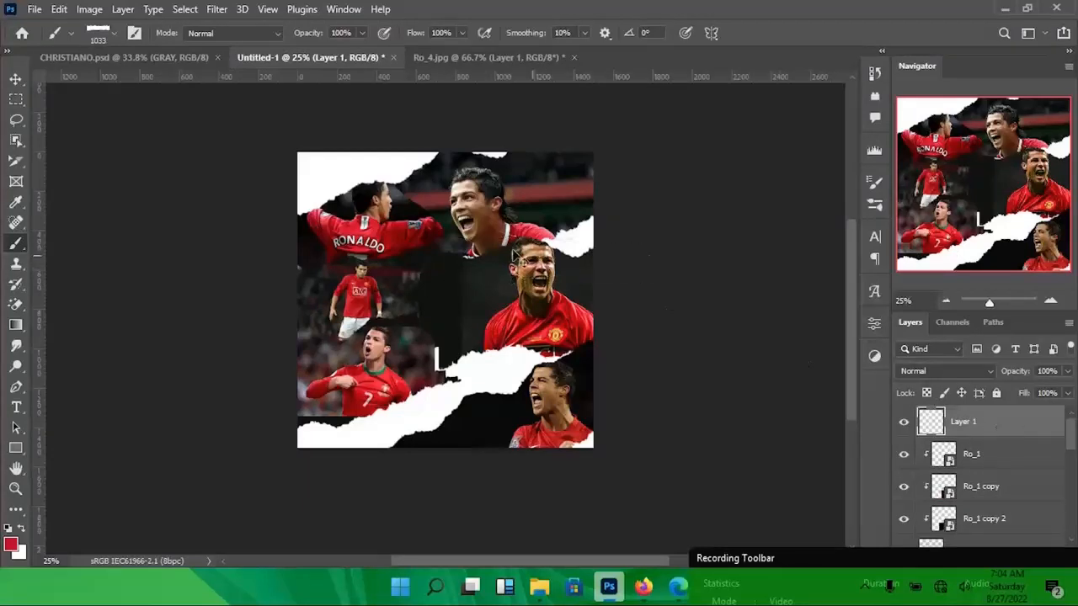
{"action": "key", "text": "ctrl+v"}
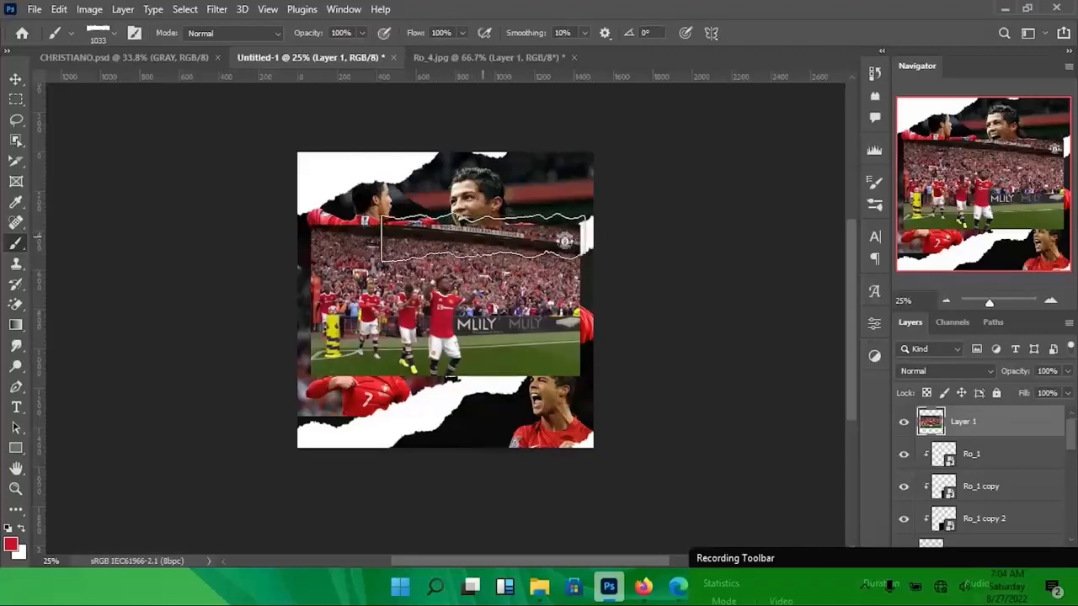
{"action": "key", "text": "v"}
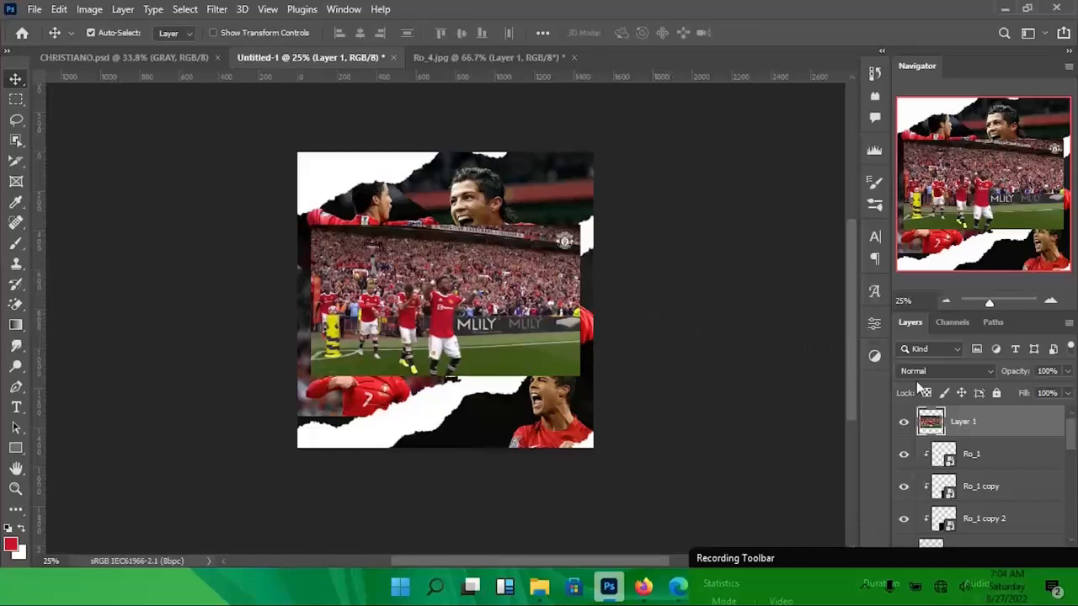
- Mask Layer 1 to a rectangle around the crowd and move the masked strip to the poster's upper-left corner
{"action": "key", "text": "m"}
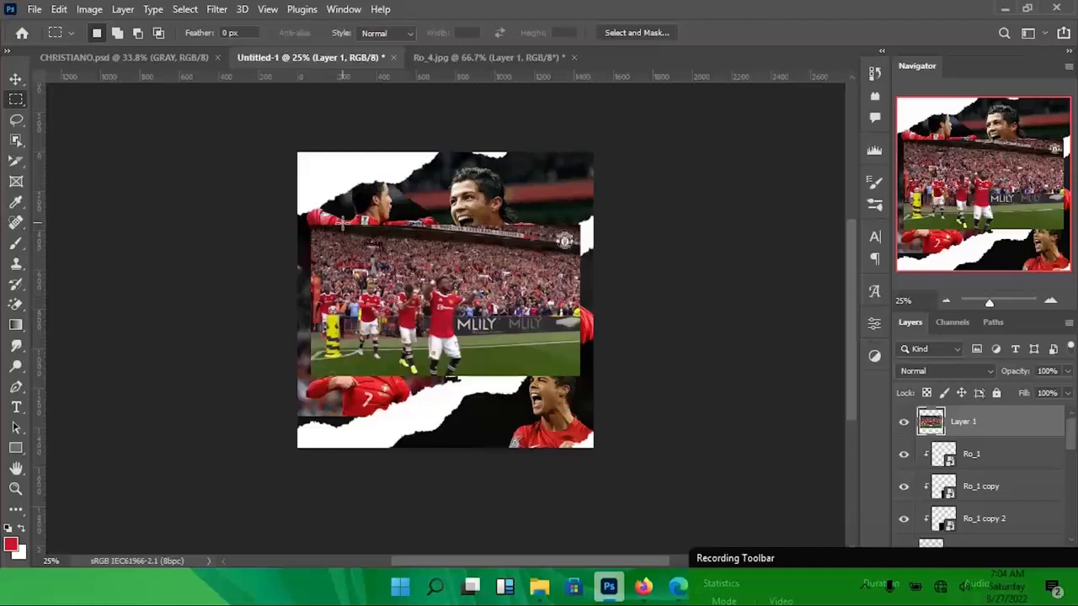
{"action": "left_click_drag", "start_coordinate": [328, 225], "coordinate": [587, 313]}
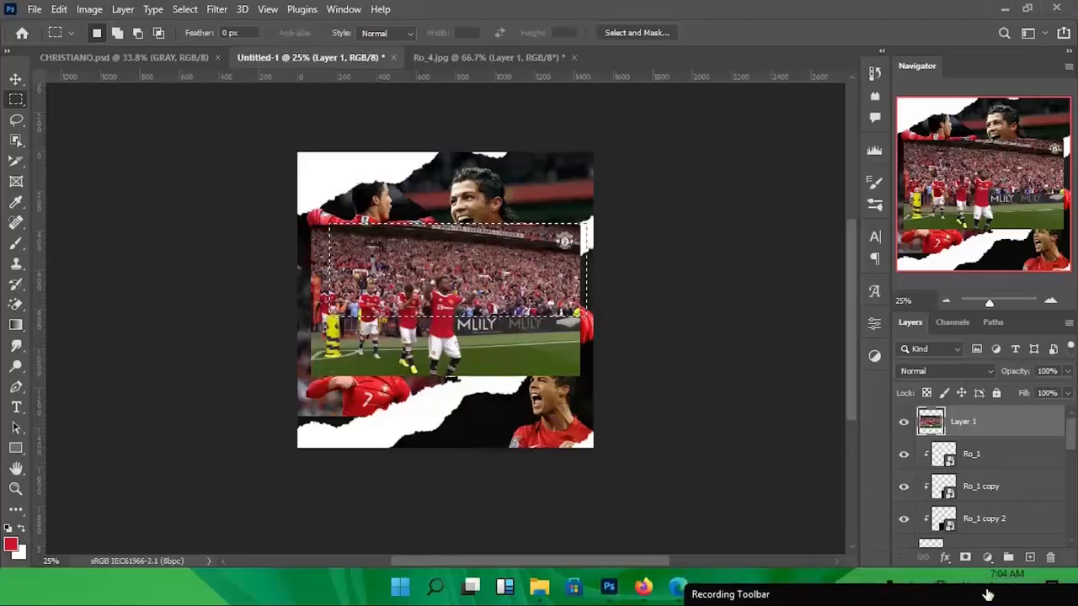
{"action": "left_click", "coordinate": [965, 558]}
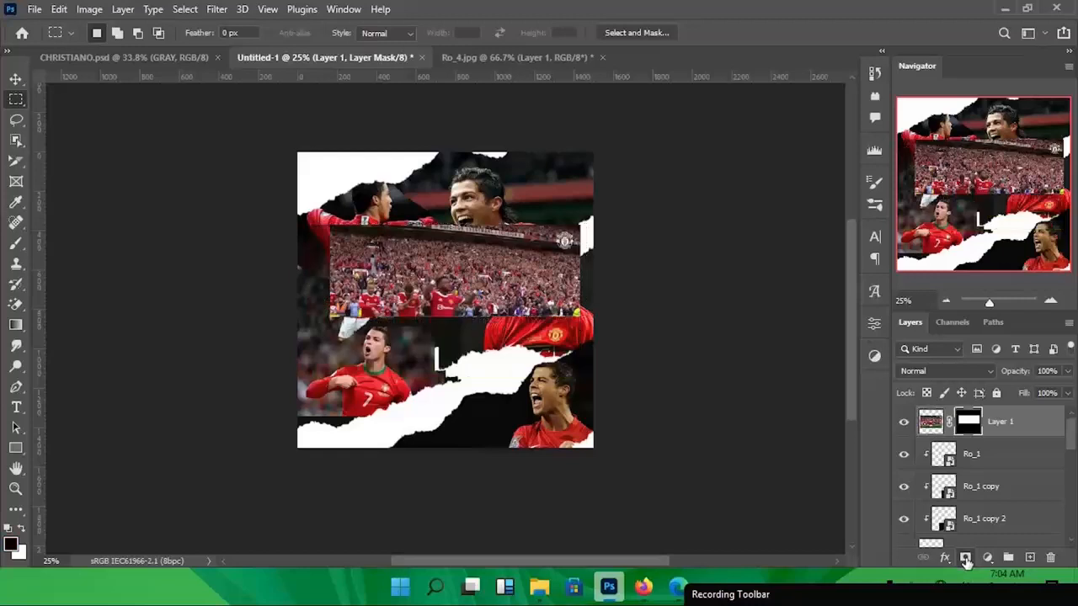
{"action": "key", "text": "v"}
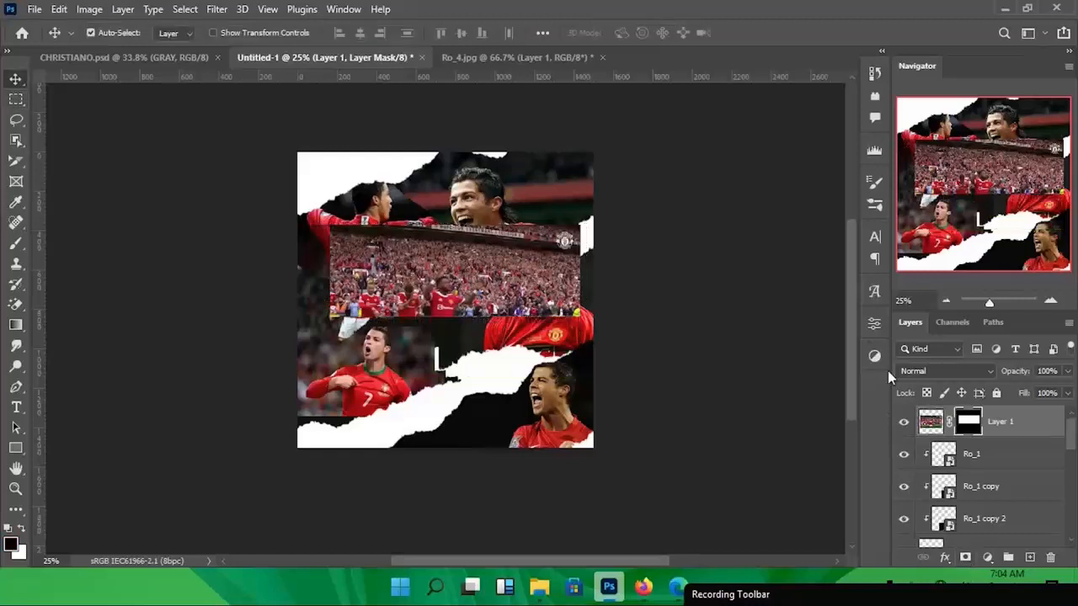
{"action": "left_click", "coordinate": [1043, 436]}
{"action": "left_click_drag", "start_coordinate": [480, 274], "coordinate": [370, 185]}
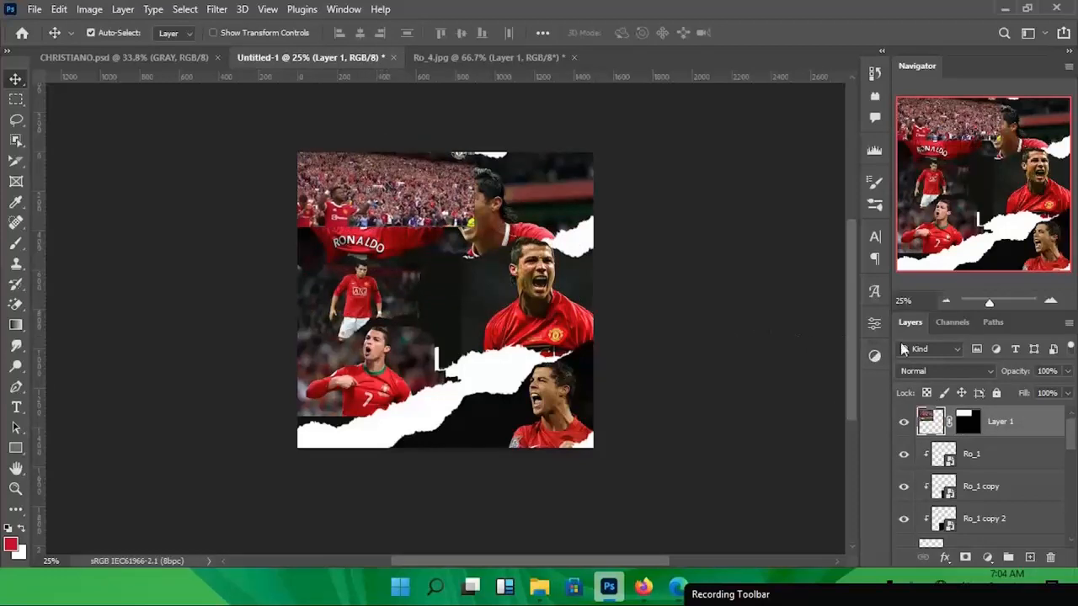
- Place Layer 1 directly above the Background, shift the crowd behind the upper-left torn edge and convert the layer to a smart object
{"action": "left_click_drag", "start_coordinate": [1038, 429], "coordinate": [968, 523]}
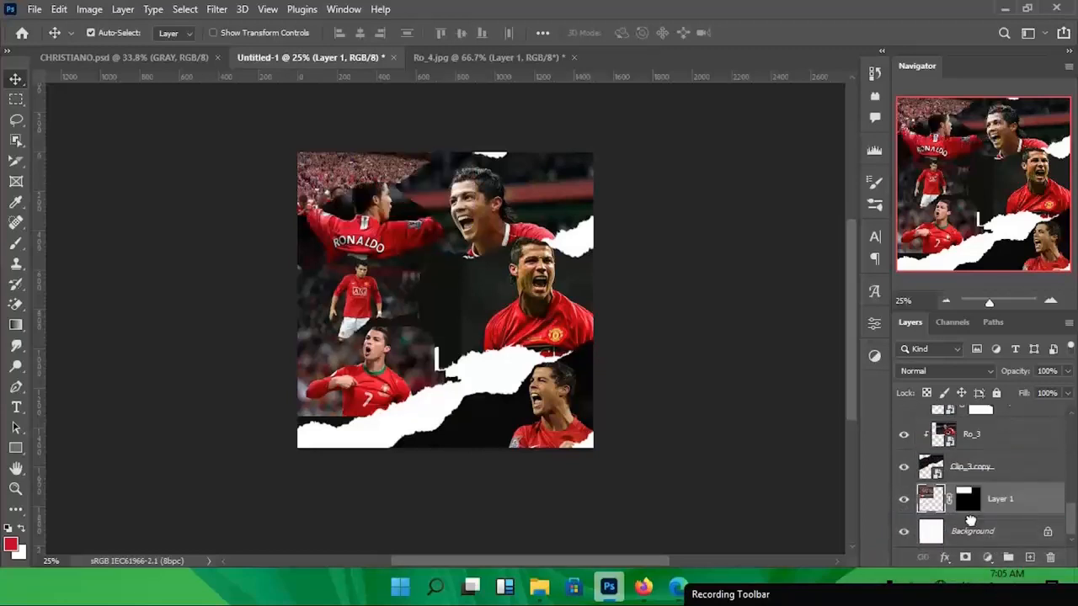
{"action": "left_click_drag", "start_coordinate": [352, 174], "coordinate": [419, 170]}
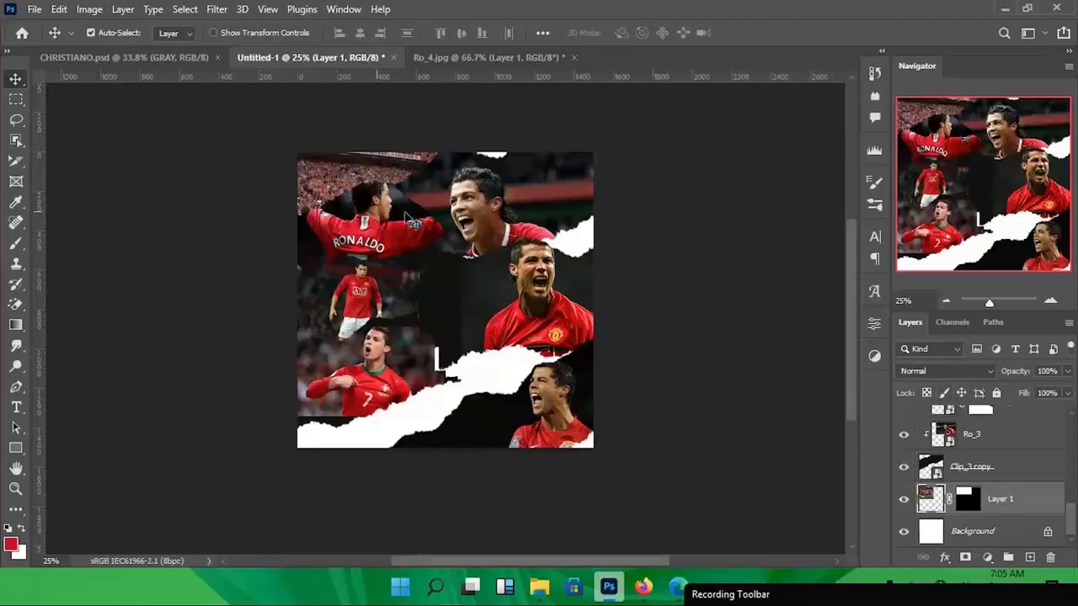
{"action": "right_click", "coordinate": [1041, 511]}
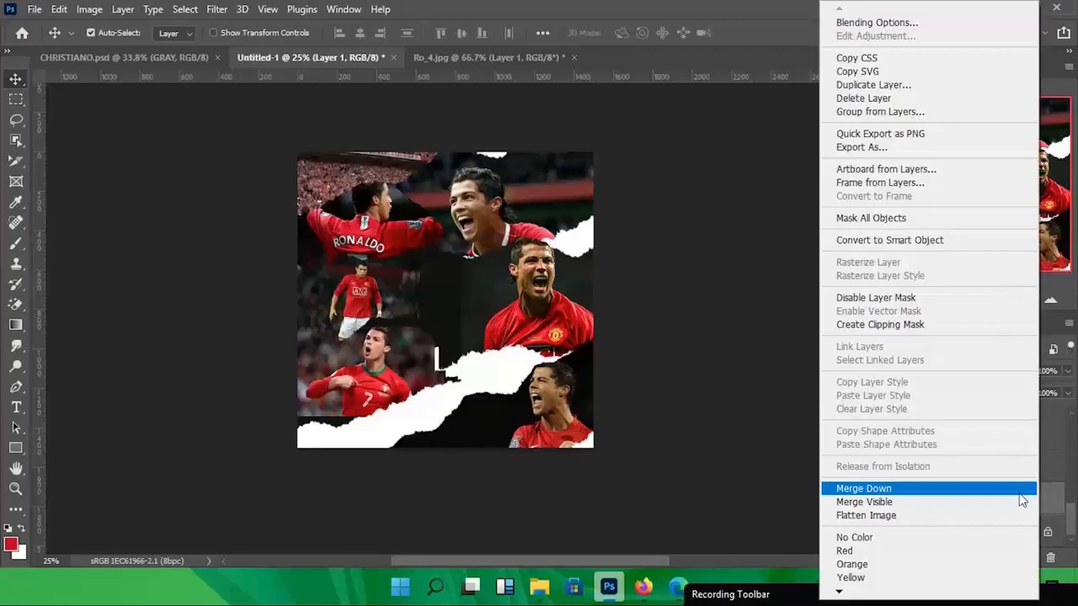
{"action": "left_click", "coordinate": [909, 242]}
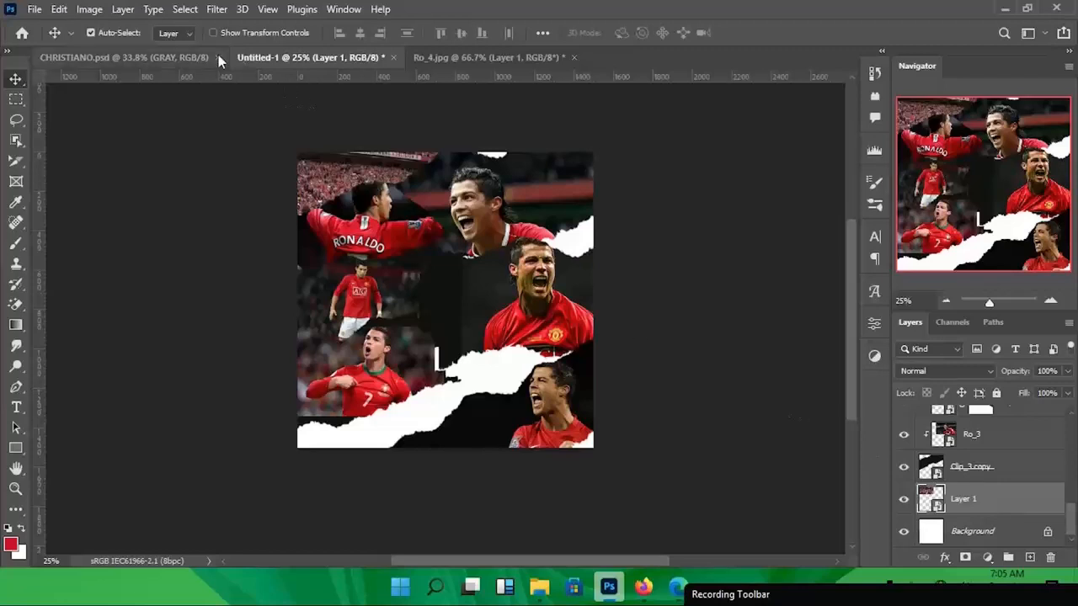
- Check the crowd placement in the CHRISTIANO.psd reference poster, return to Untitled-1 and bring up the highlights video again
{"action": "left_click", "coordinate": [187, 58]}
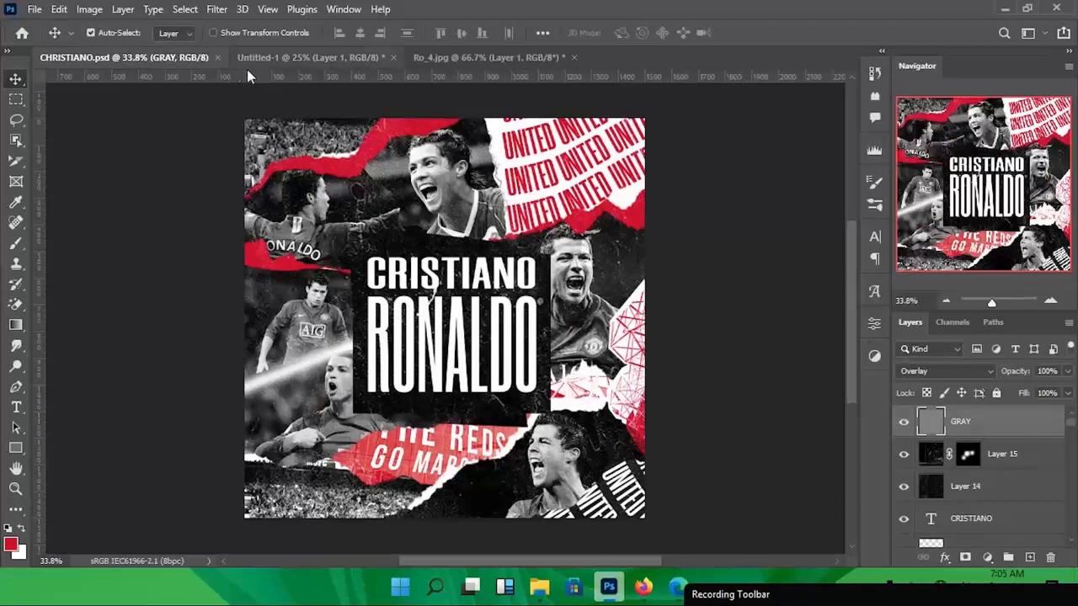
{"action": "left_click", "coordinate": [310, 57]}
{"action": "mouse_move", "coordinate": [676, 587]}
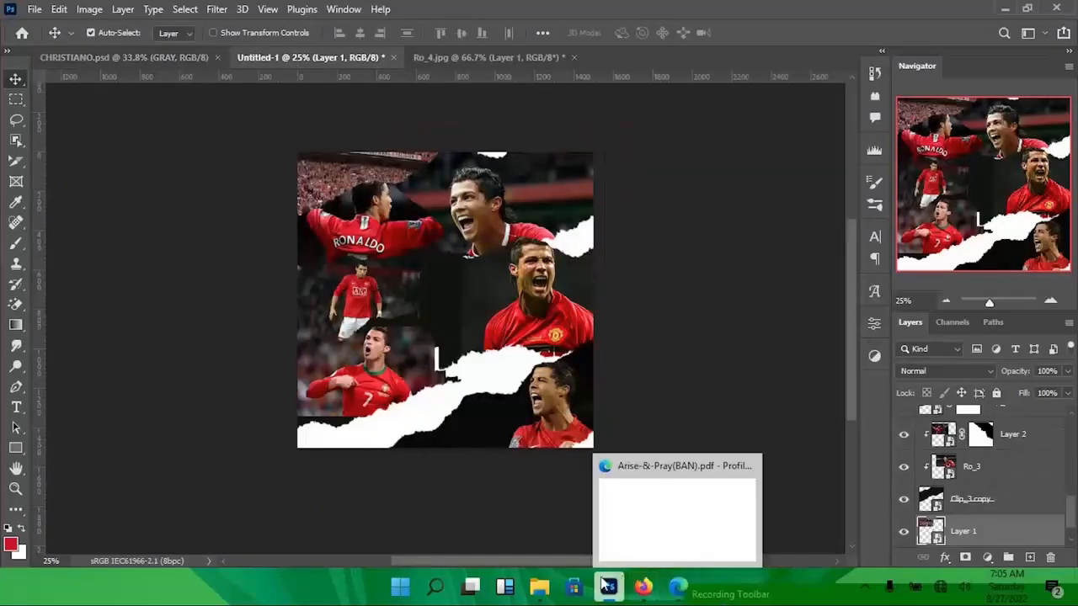
{"action": "mouse_move", "coordinate": [540, 589]}
{"action": "left_click", "coordinate": [482, 496]}
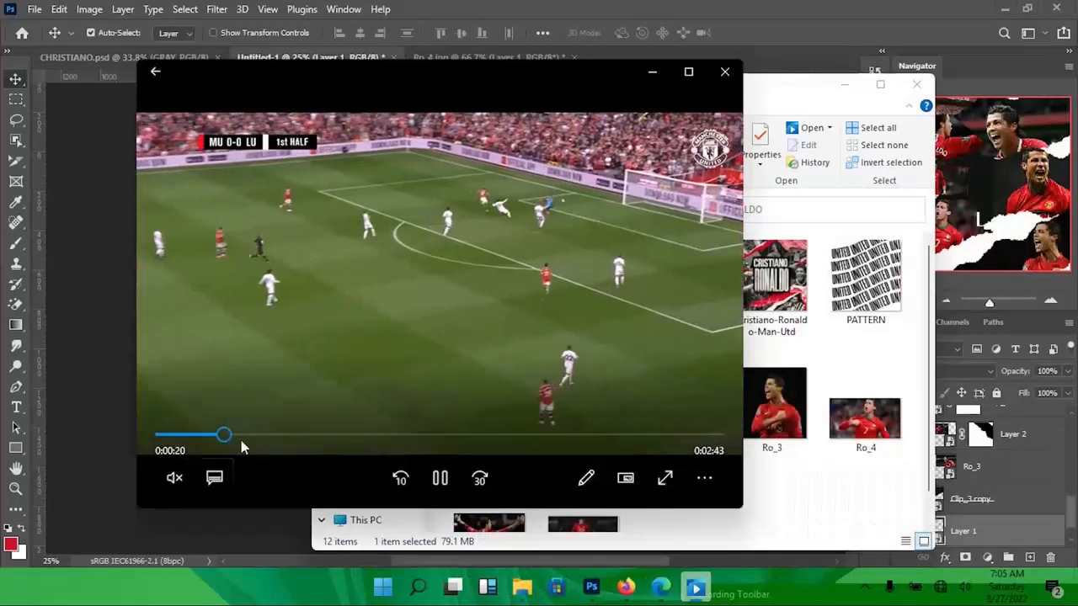
- Look through the video for another crowd shot, pause at 0:00:11 during the player line-up and capture that frame in full screen
{"action": "left_click", "coordinate": [251, 437]}
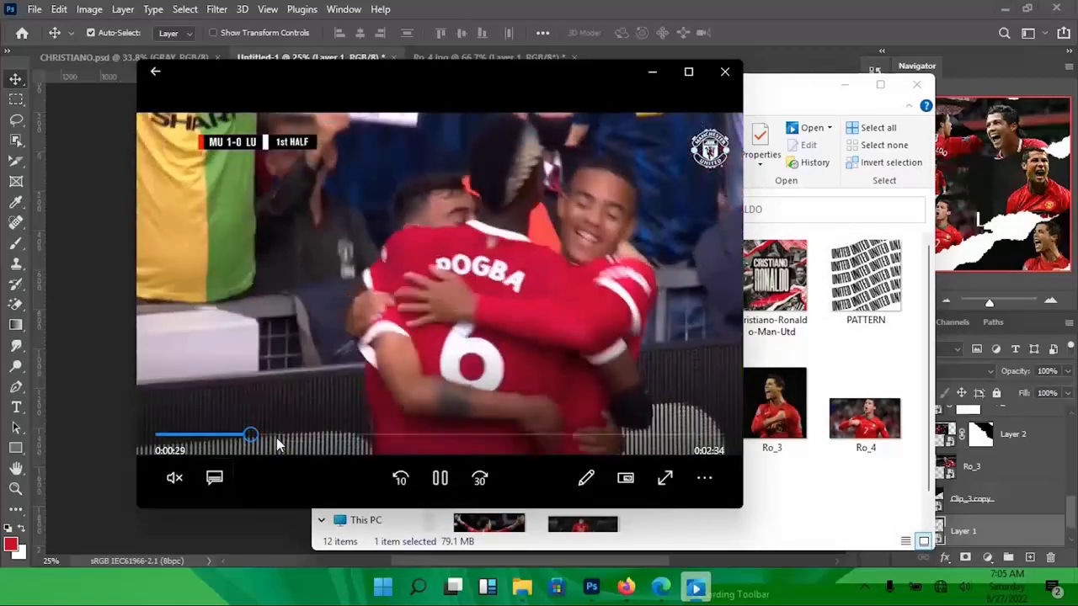
{"action": "left_click", "coordinate": [276, 438]}
{"action": "left_click", "coordinate": [297, 437]}
{"action": "left_click", "coordinate": [241, 437]}
{"action": "left_click_drag", "start_coordinate": [241, 437], "coordinate": [185, 421]}
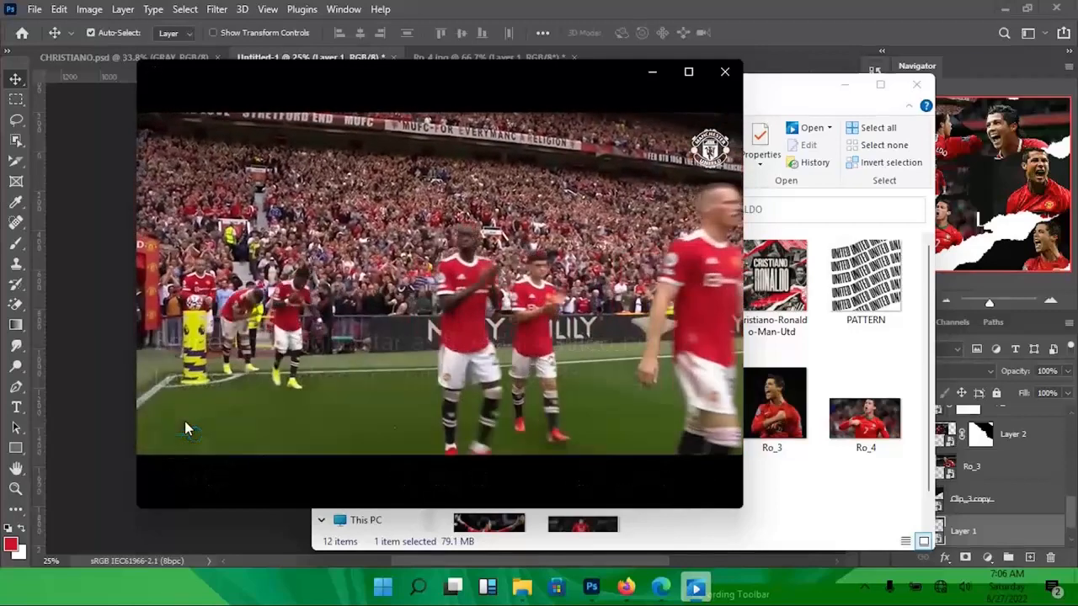
{"action": "key", "text": "space"}
{"action": "key", "text": "space"}
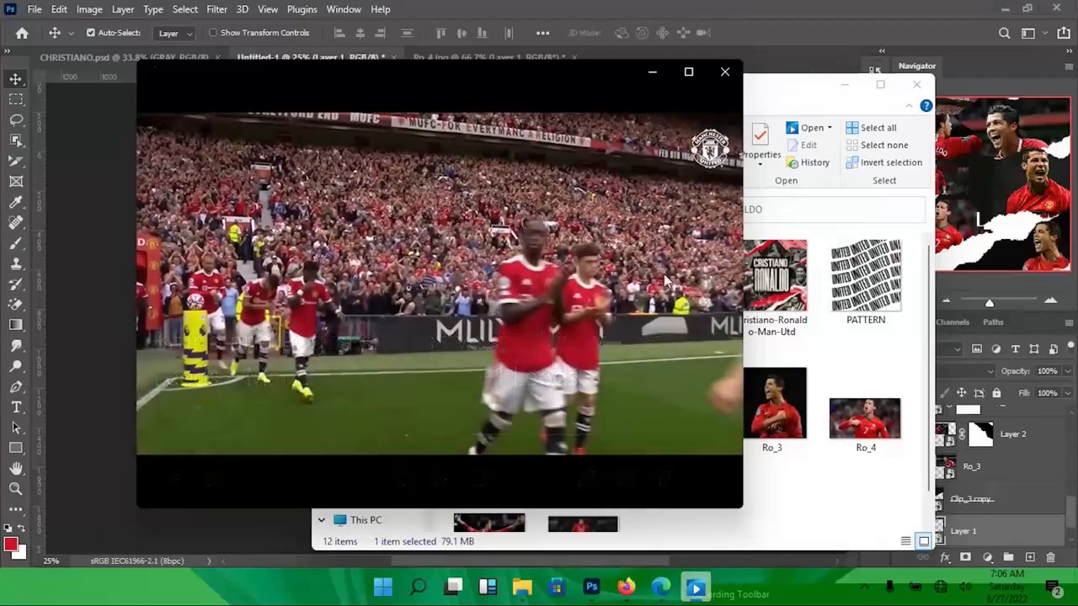
{"action": "key", "text": "space"}
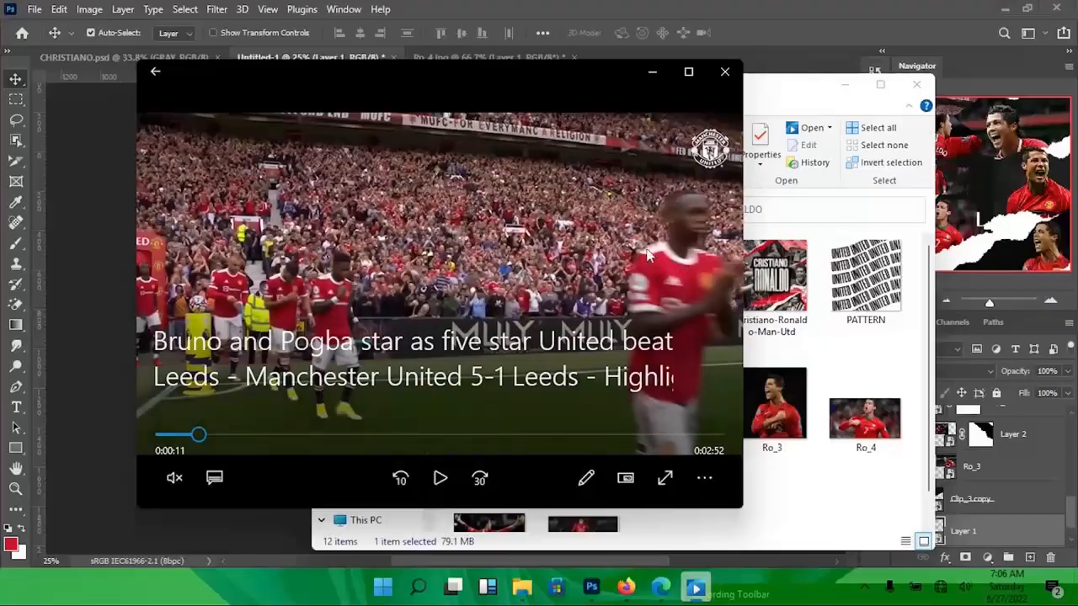
{"action": "double_click", "coordinate": [675, 258]}
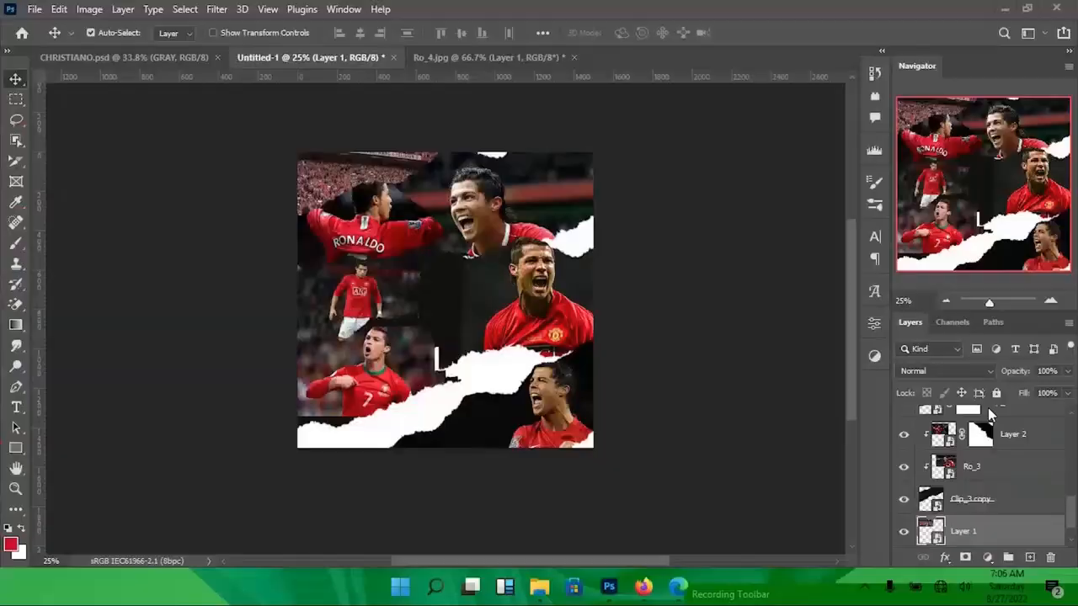
- Paste the second stadium frame directly above Layer 1 and move it down to the poster's lower-left area
{"action": "left_click_drag", "start_coordinate": [987, 408], "coordinate": [996, 478]}
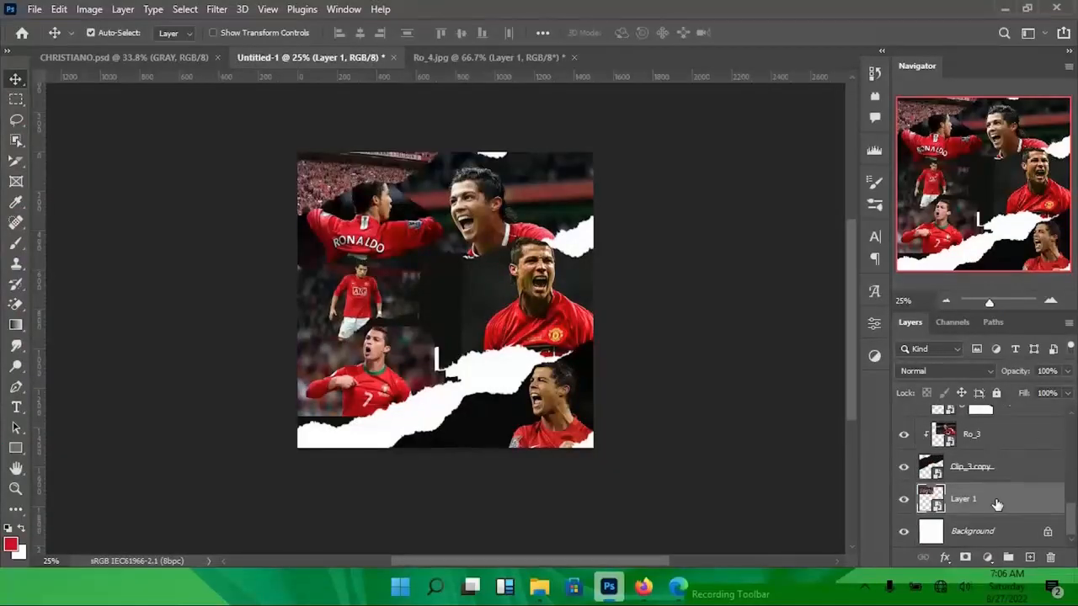
{"action": "key", "text": "ctrl+v"}
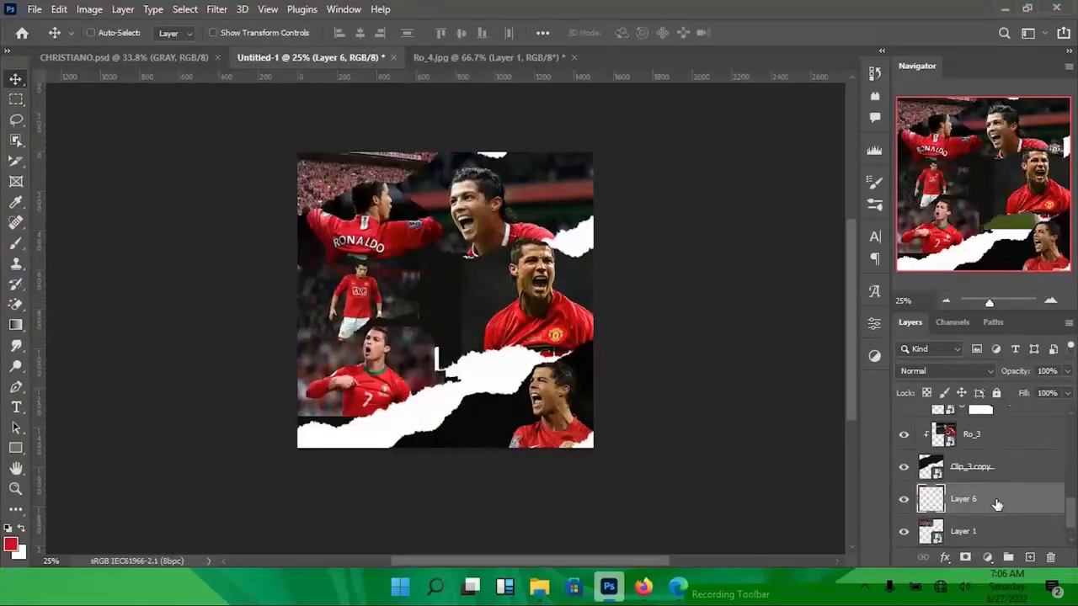
{"action": "left_click_drag", "start_coordinate": [495, 363], "coordinate": [437, 410]}
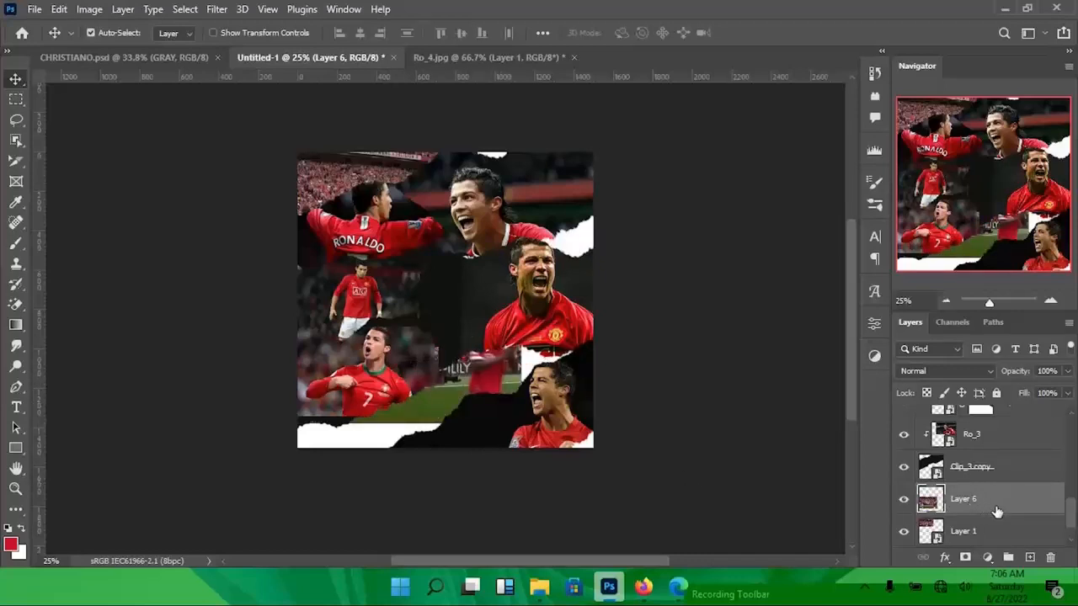
- Compare the lower-left crowd area with the CHRISTIANO.psd reference poster and return to Untitled-1
{"action": "left_click", "coordinate": [121, 57]}
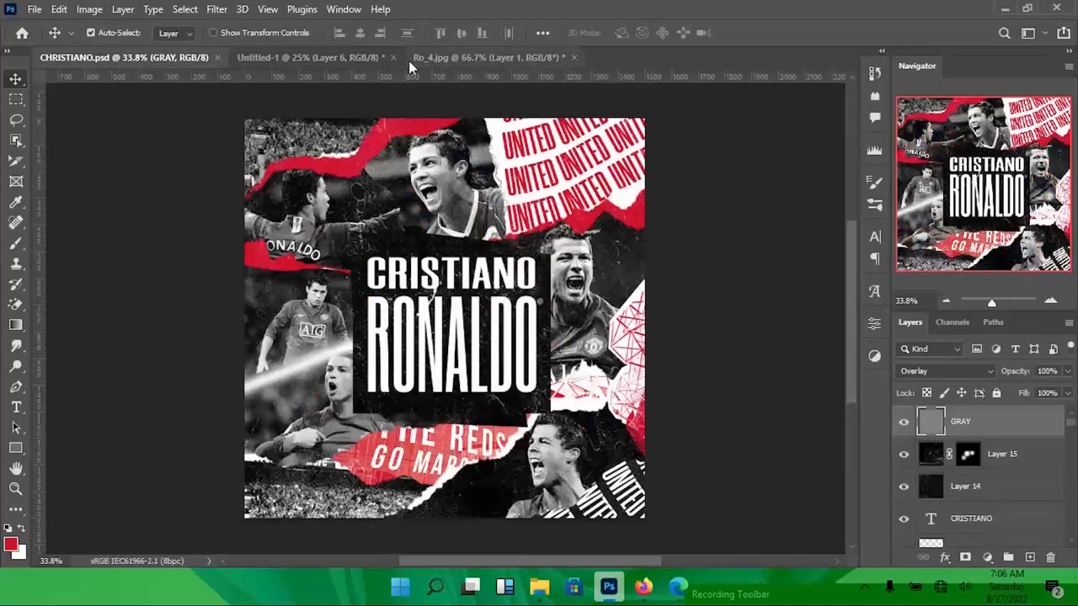
{"action": "left_click", "coordinate": [335, 56]}
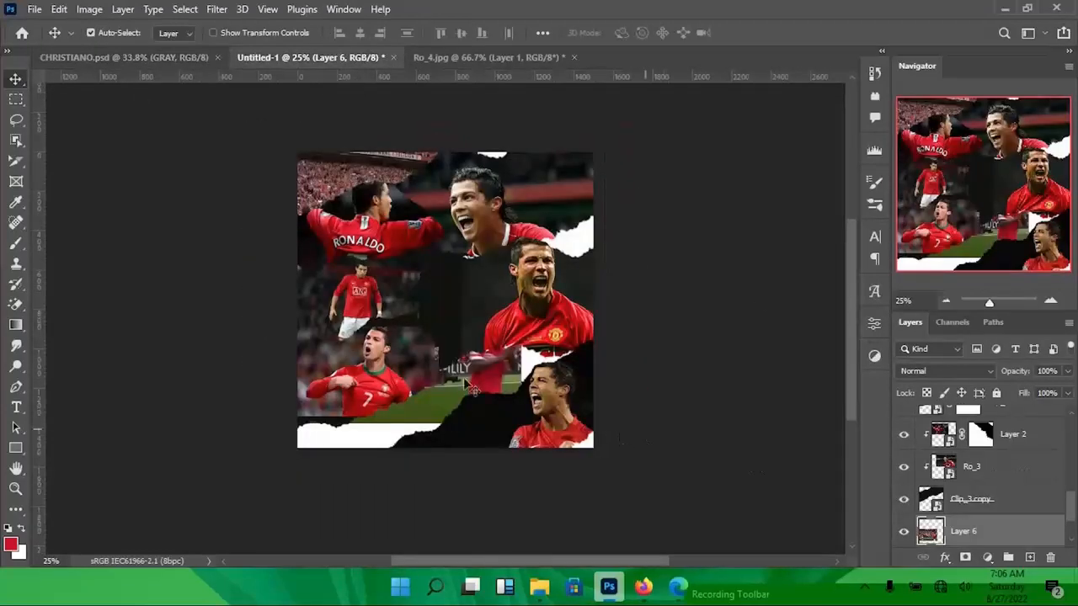
{"action": "left_click", "coordinate": [173, 56]}
{"action": "left_click", "coordinate": [311, 56]}
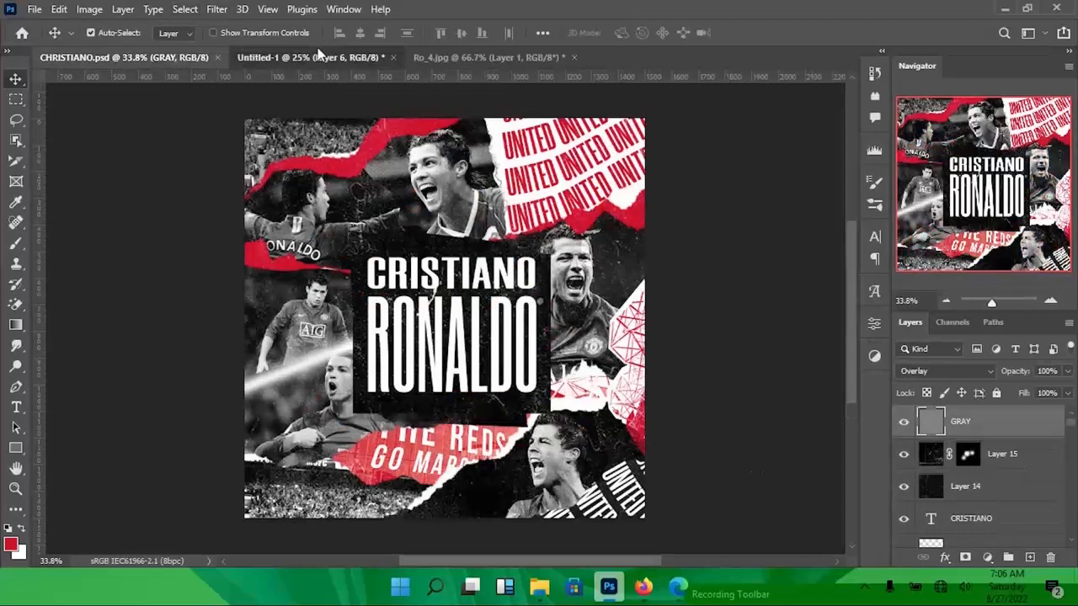
- Bring Layer 6 to the top of the layer stack and mask it to a rectangle around the crowd, leaving out the pitch
{"action": "scroll", "coordinate": [1016, 516], "scroll_direction": "up", "scroll_amount": 2}
{"action": "left_click_drag", "start_coordinate": [1016, 516], "coordinate": [968, 406]}
{"action": "left_click_drag", "start_coordinate": [398, 308], "coordinate": [464, 318]}
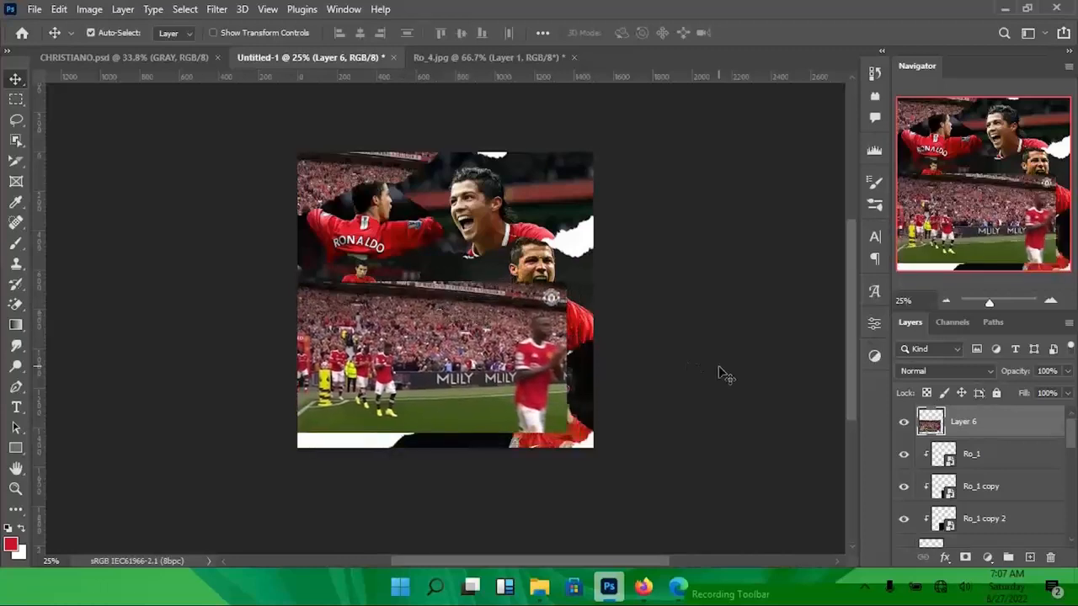
{"action": "key", "text": "m"}
{"action": "left_click_drag", "start_coordinate": [299, 282], "coordinate": [521, 390]}
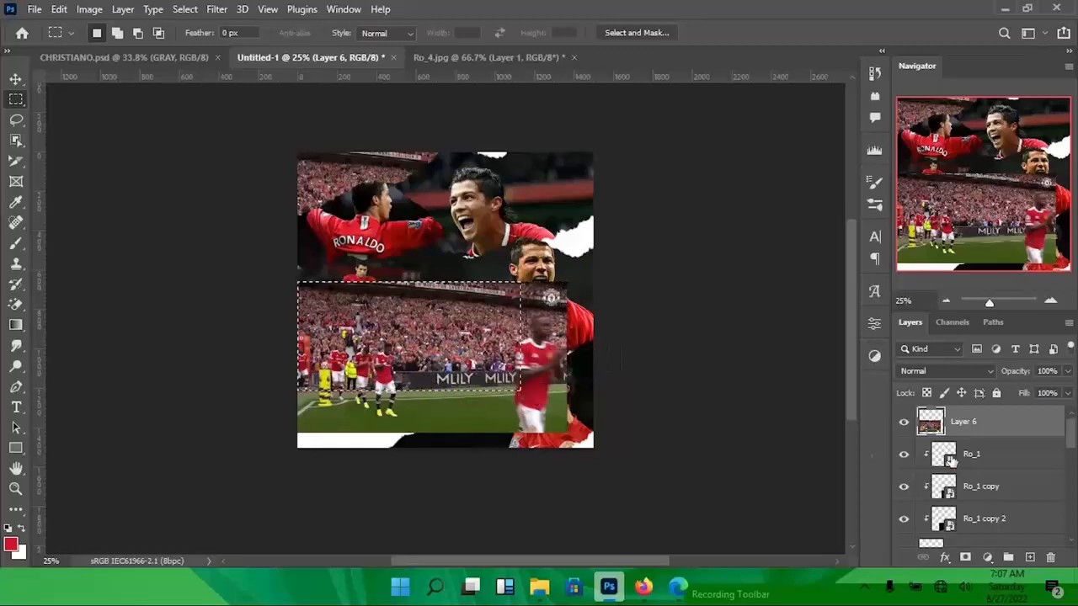
{"action": "left_click", "coordinate": [965, 556]}
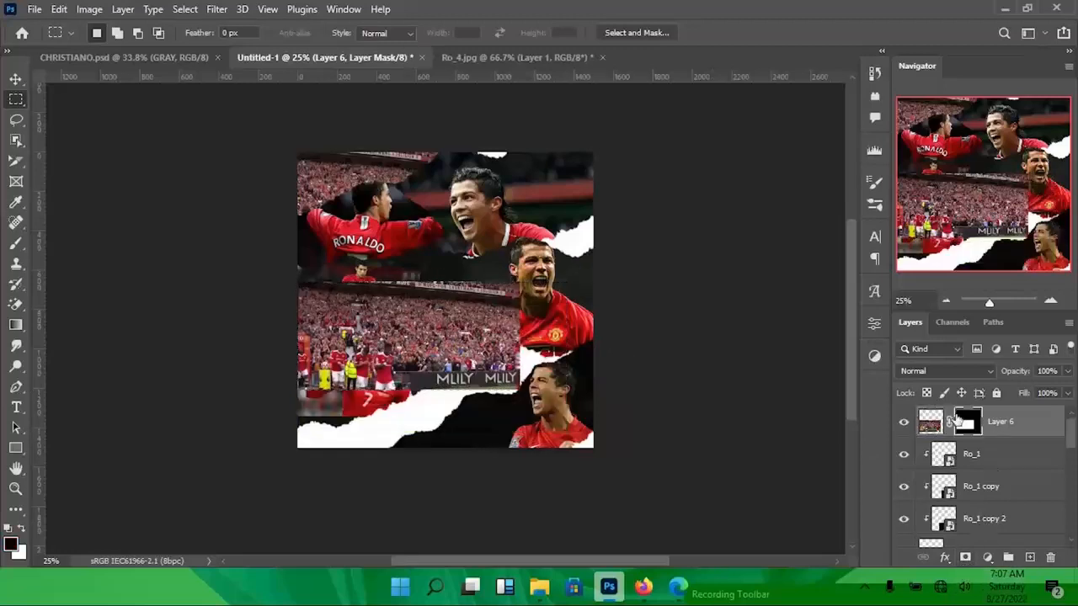
- Convert the masked Layer 6 to a smart object and move the crowd strip down into the poster's lower-left corner
{"action": "right_click", "coordinate": [1046, 429]}
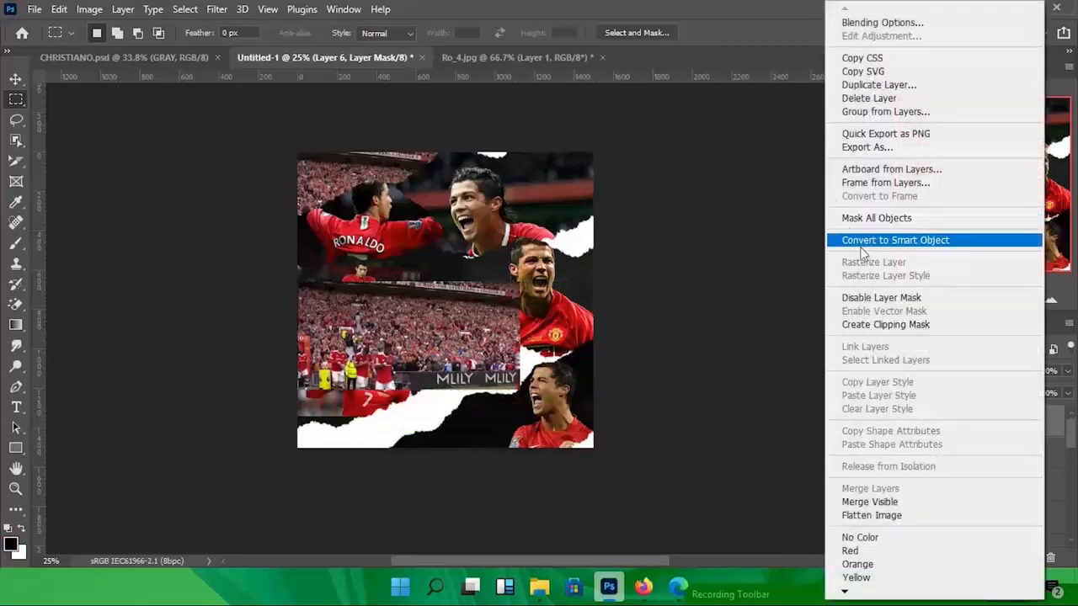
{"action": "left_click", "coordinate": [896, 241]}
{"action": "left_click_drag", "start_coordinate": [384, 340], "coordinate": [360, 446]}
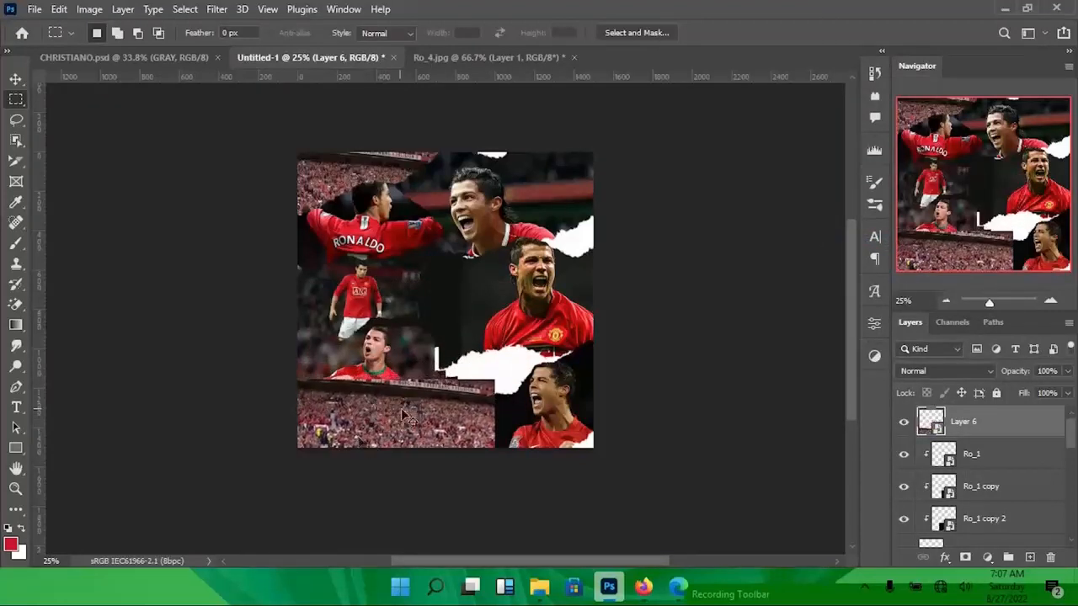
{"action": "key", "text": "v"}
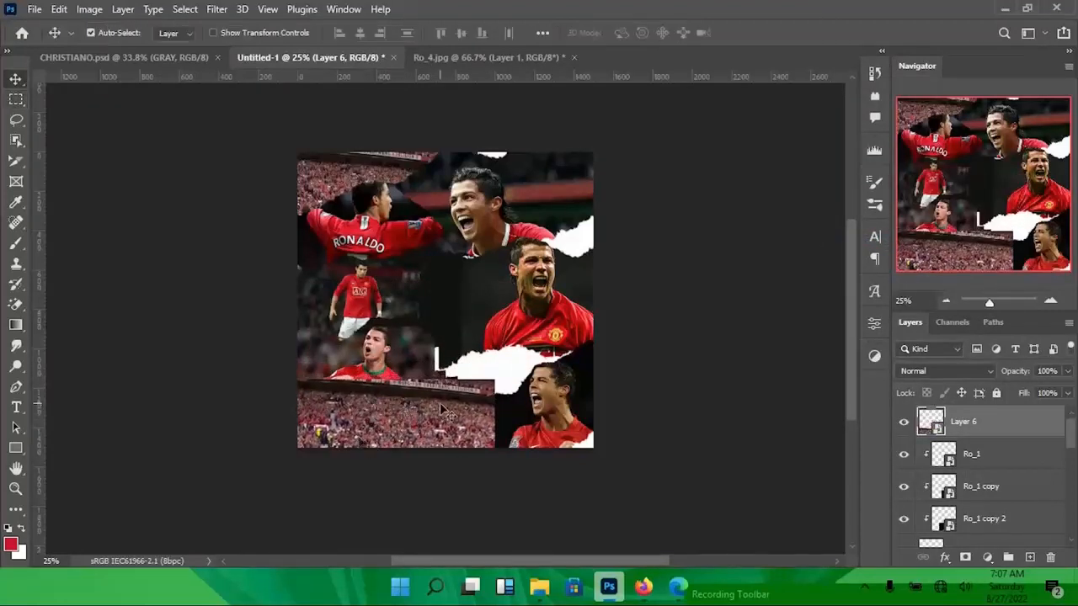
- Duplicate the torn-paper layer Clip_1 copy 2
{"action": "left_click", "coordinate": [564, 433]}
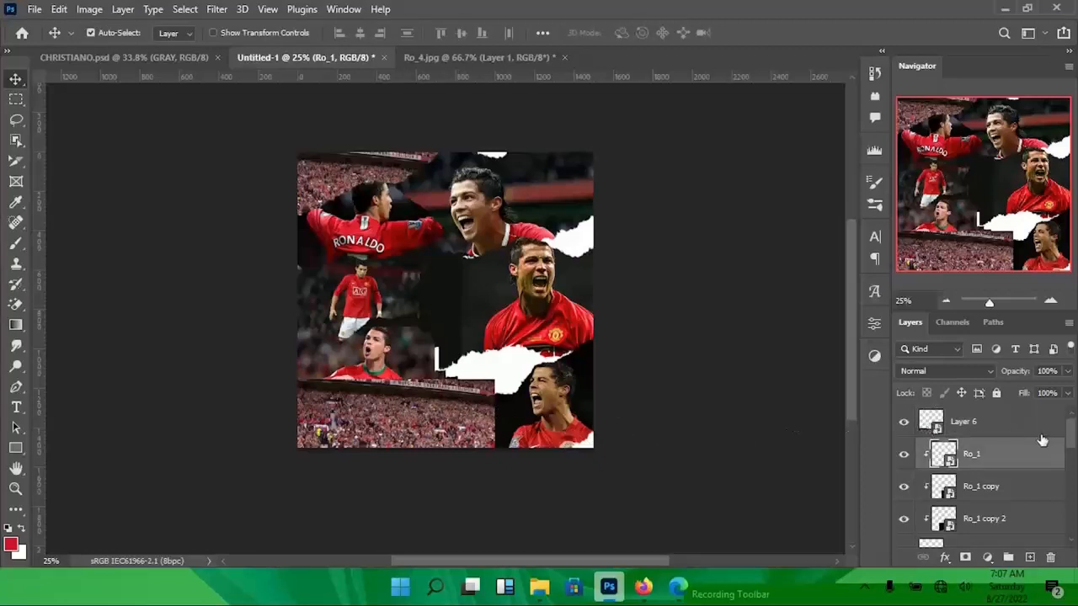
{"action": "scroll", "coordinate": [1041, 440], "scroll_direction": "down", "scroll_amount": 2}
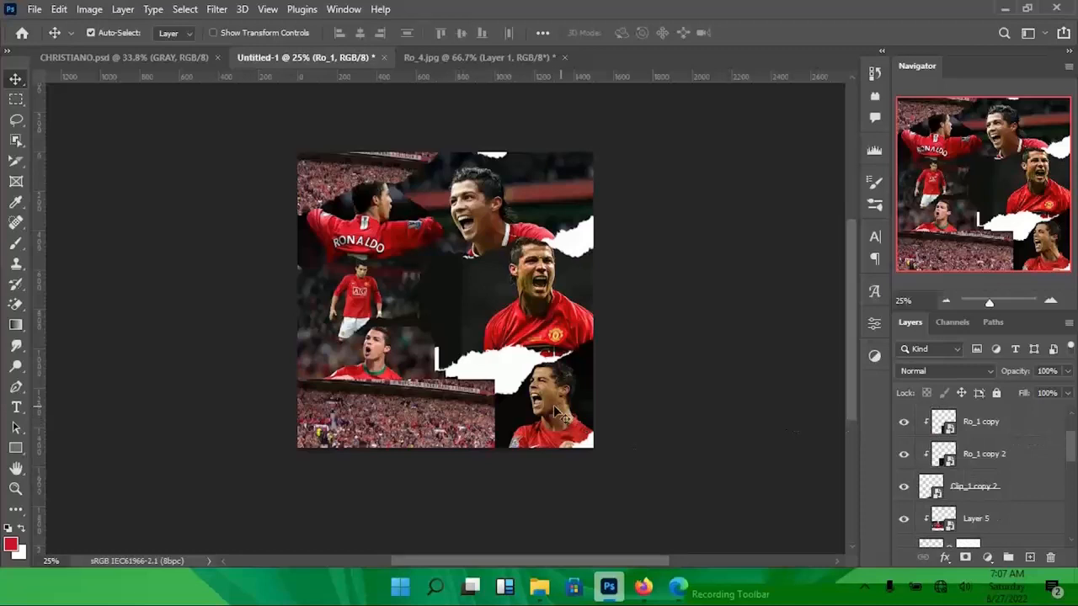
{"action": "scroll", "coordinate": [999, 468], "scroll_direction": "up", "scroll_amount": 1}
{"action": "scroll", "coordinate": [996, 468], "scroll_direction": "down", "scroll_amount": 1}
{"action": "left_click", "coordinate": [991, 487]}
{"action": "key", "text": "ctrl+j"}
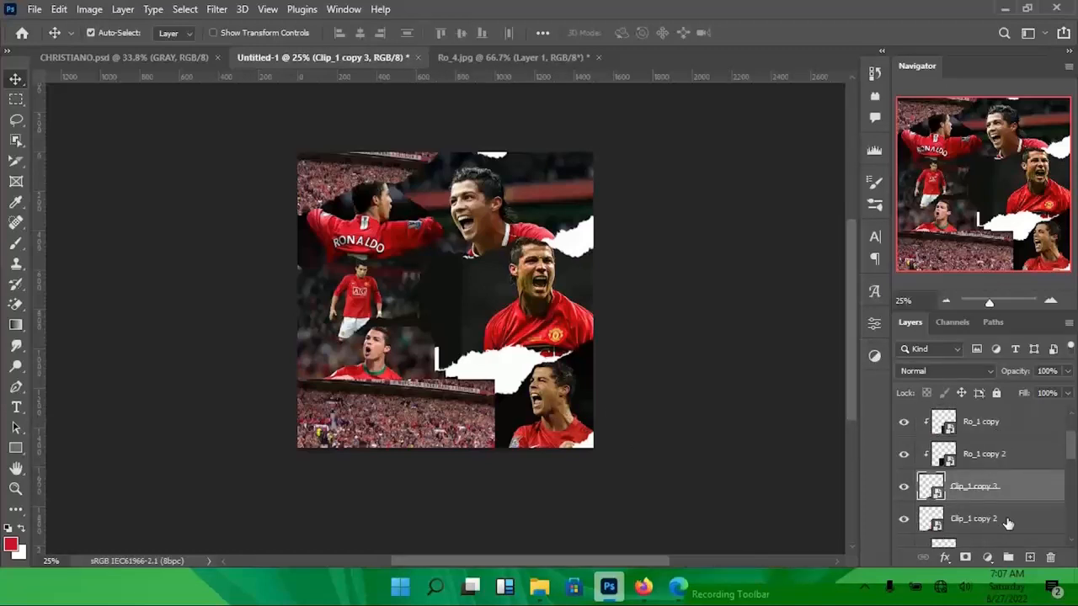
- Check the reference poster and move Clip_1 copy 2 down the layer stack to sit directly above Layer 1
{"action": "left_click", "coordinate": [1004, 518]}
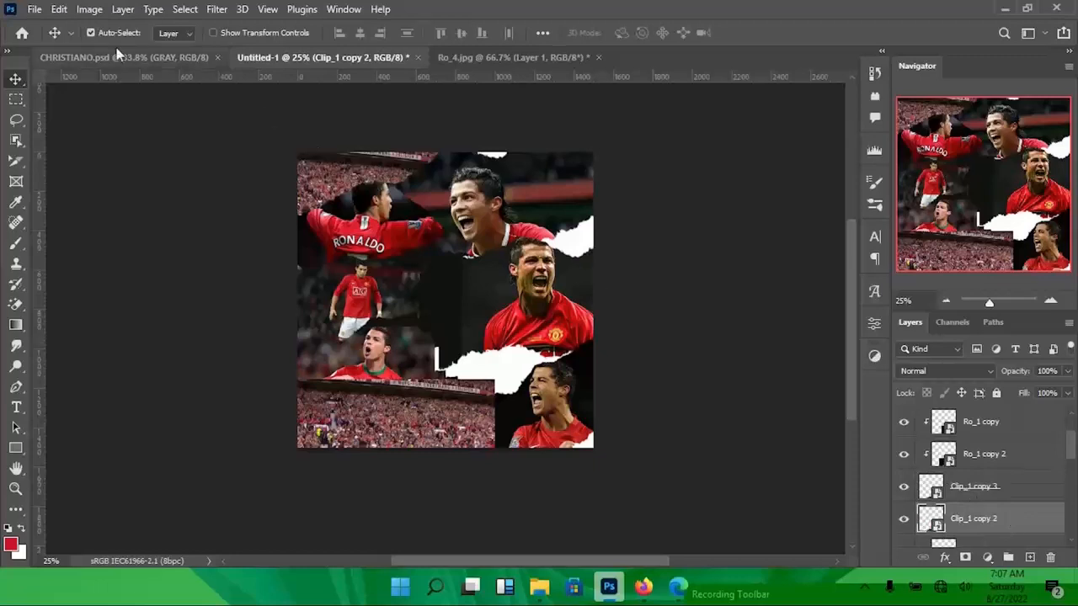
{"action": "left_click", "coordinate": [96, 63]}
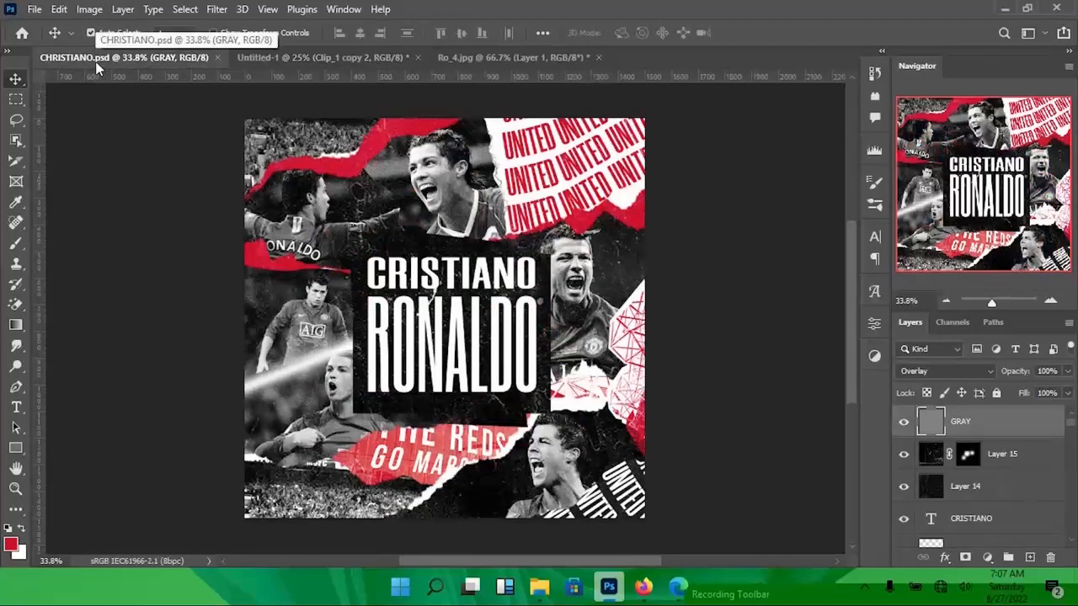
{"action": "left_click", "coordinate": [254, 59]}
{"action": "scroll", "coordinate": [1040, 504], "scroll_direction": "down", "scroll_amount": 5}
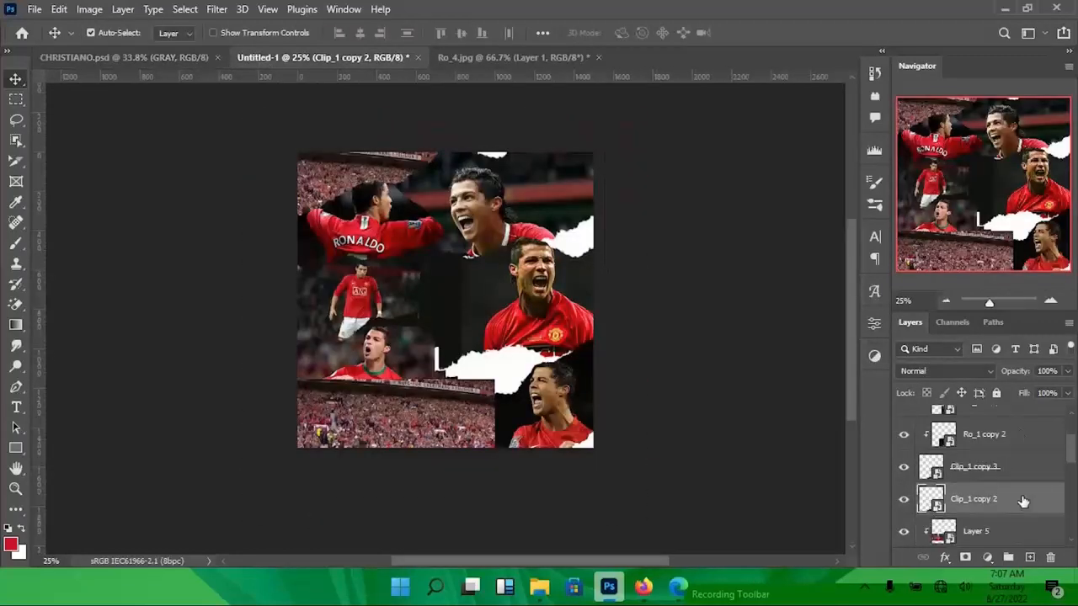
{"action": "scroll", "coordinate": [981, 488], "scroll_direction": "down", "scroll_amount": 4}
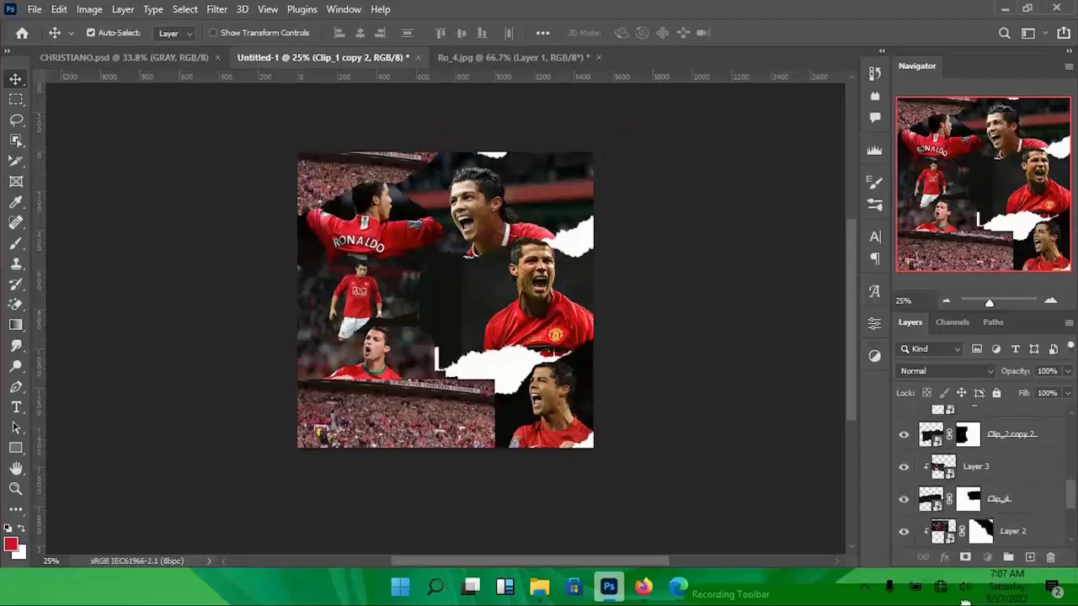
{"action": "left_click_drag", "start_coordinate": [975, 528], "coordinate": [979, 489]}
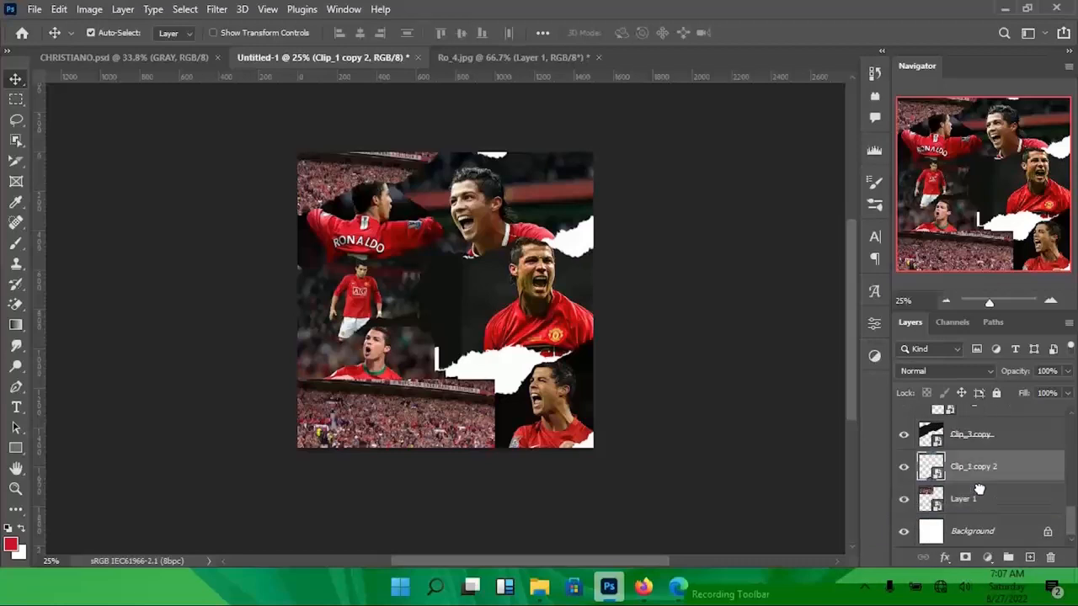
{"action": "scroll", "coordinate": [995, 500], "scroll_direction": "up", "scroll_amount": 1}
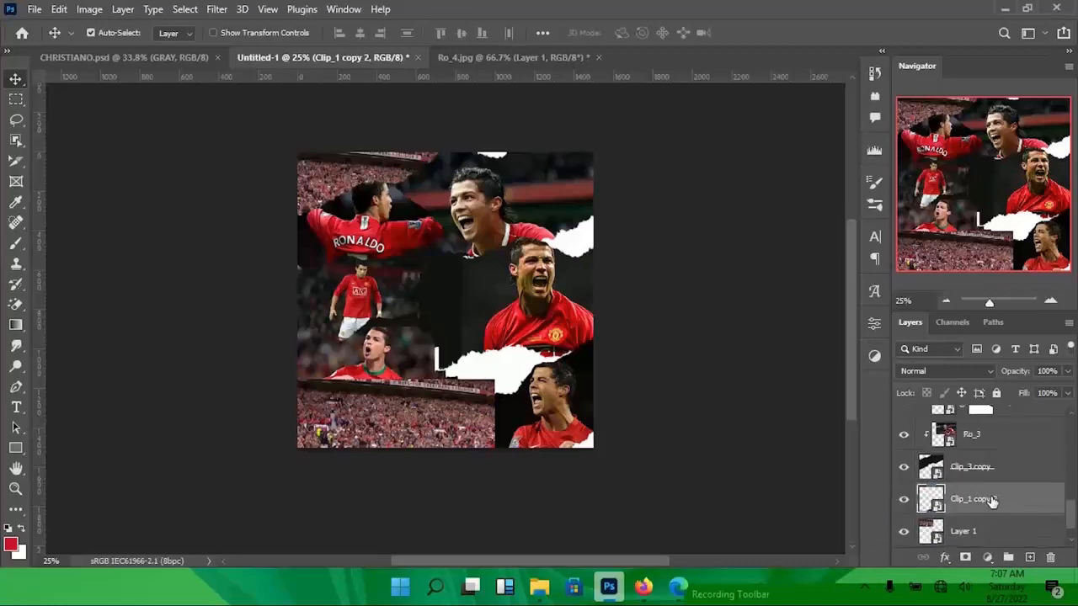
- Check the reference poster again and place Layer 6 directly above Clip_1 copy 2, beneath Clip_3 copy
{"action": "left_click", "coordinate": [93, 57]}
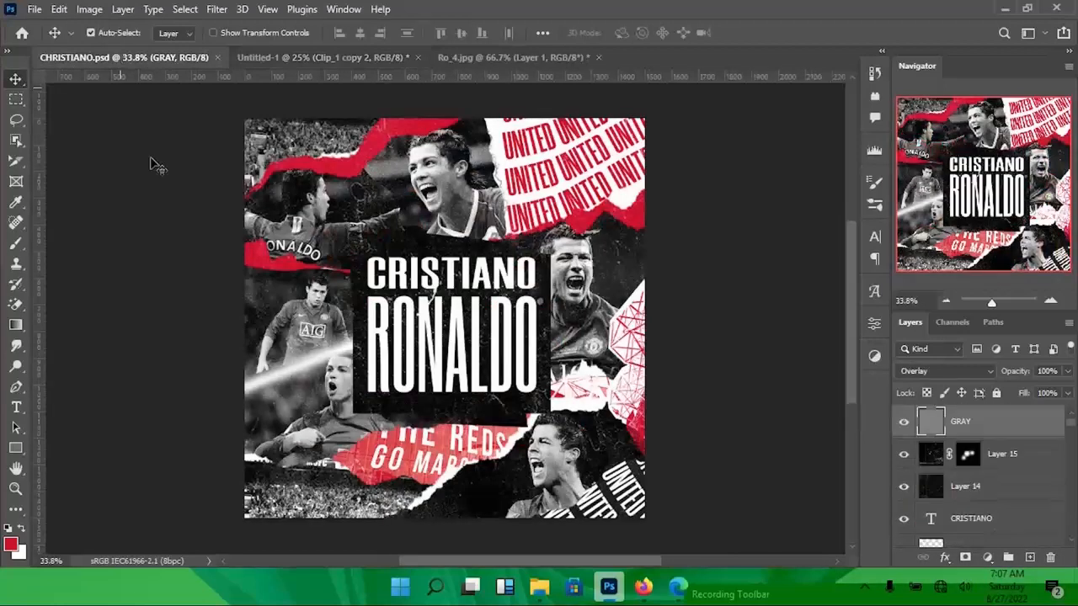
{"action": "left_click", "coordinate": [324, 56]}
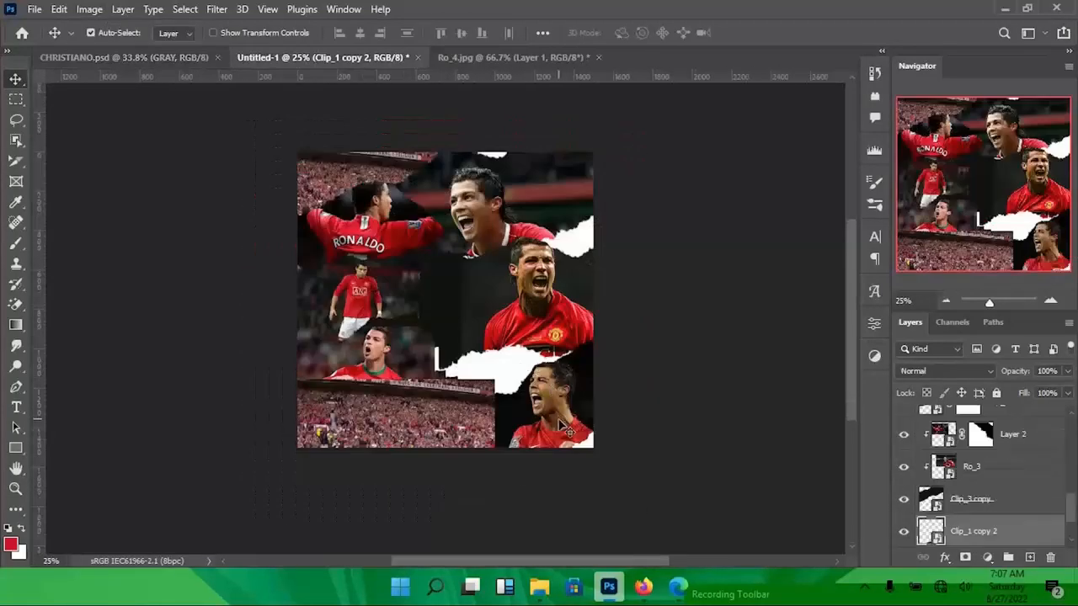
{"action": "left_click", "coordinate": [409, 406]}
{"action": "scroll", "coordinate": [993, 426], "scroll_direction": "down", "scroll_amount": 5}
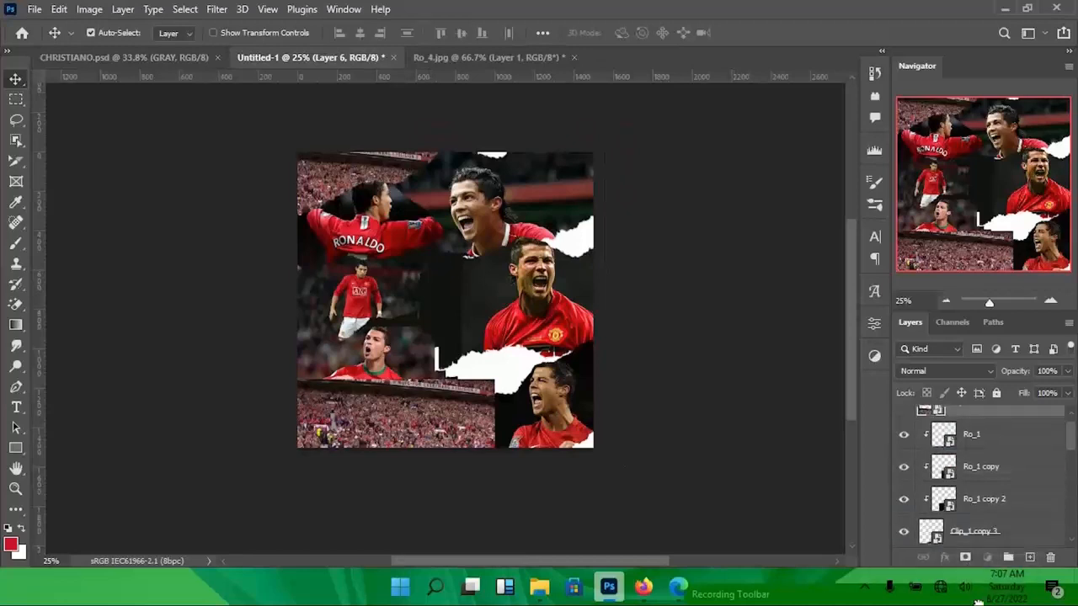
{"action": "left_click_drag", "start_coordinate": [981, 601], "coordinate": [977, 498]}
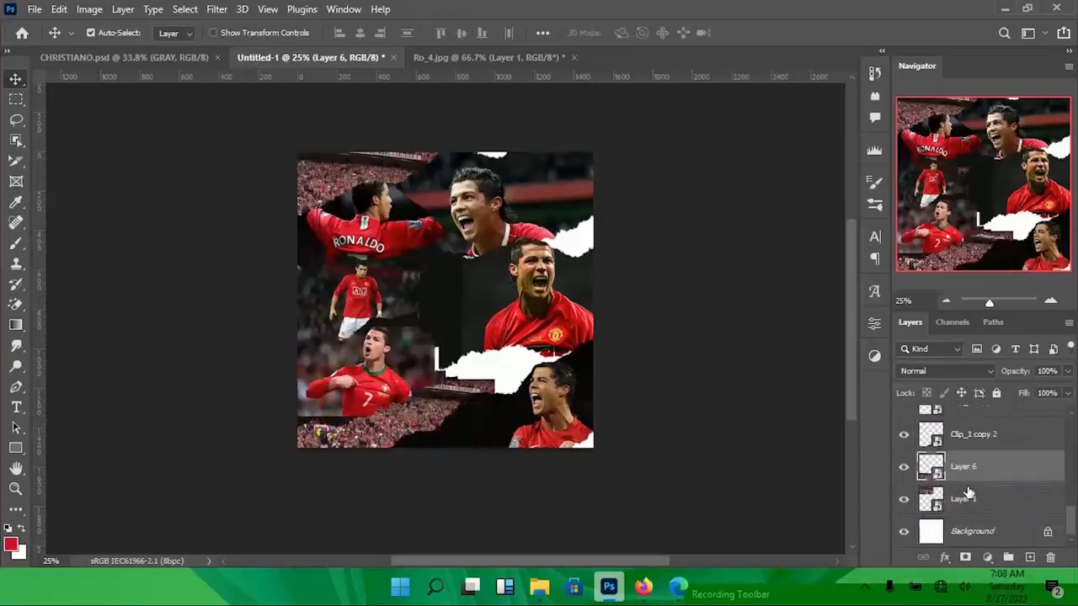
{"action": "scroll", "coordinate": [972, 485], "scroll_direction": "up", "scroll_amount": 1}
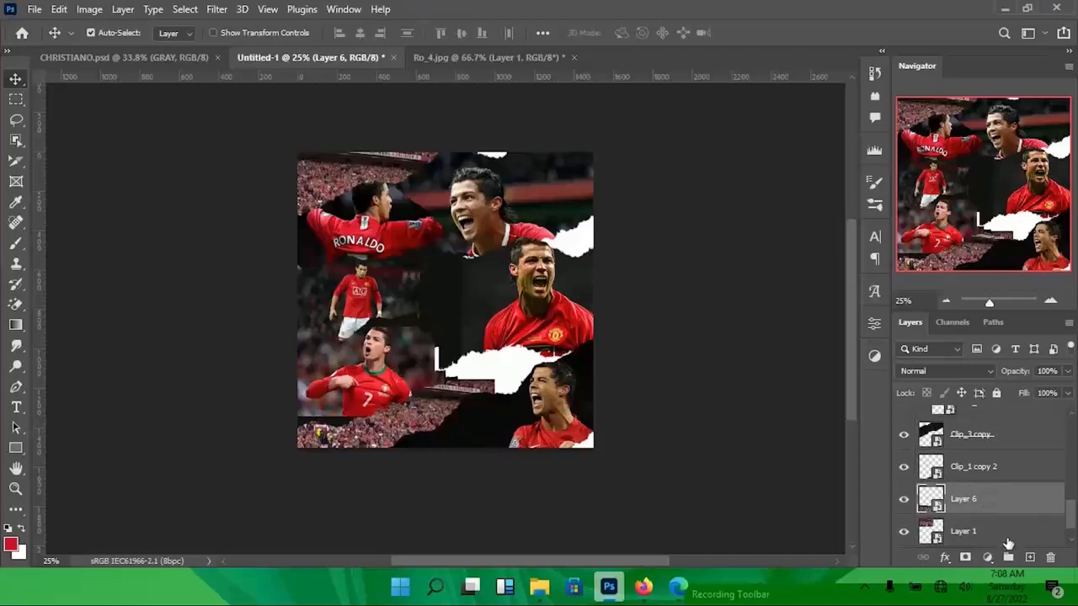
{"action": "left_click_drag", "start_coordinate": [990, 503], "coordinate": [992, 460]}
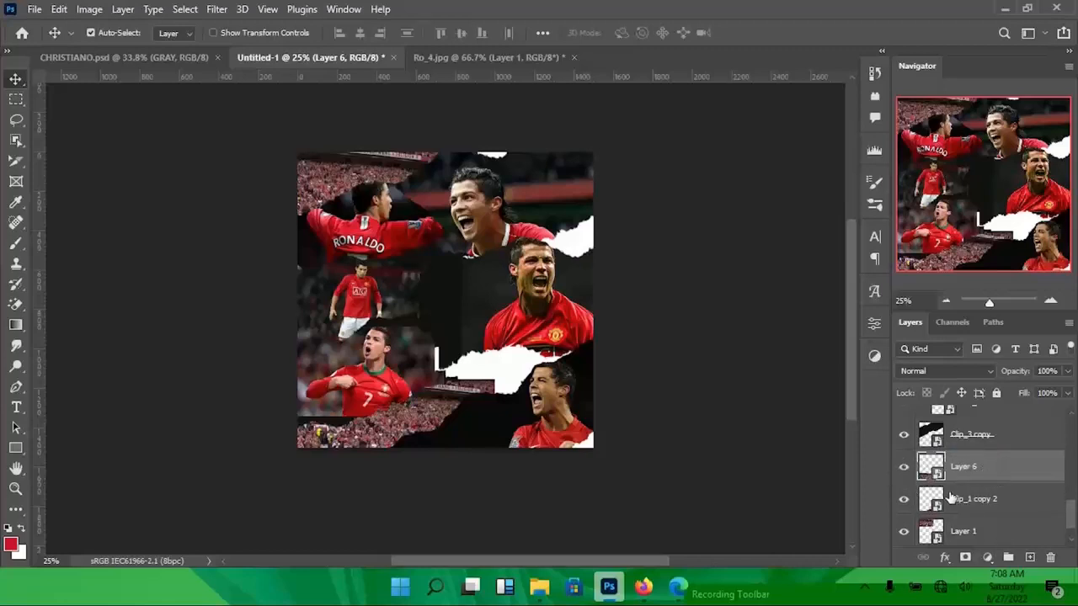
- Rename Clip_1 copy 2 as Clip_7, clip Layer 6 to it and fit the torn crowd shape into the lower-left corner
{"action": "left_click", "coordinate": [981, 503]}
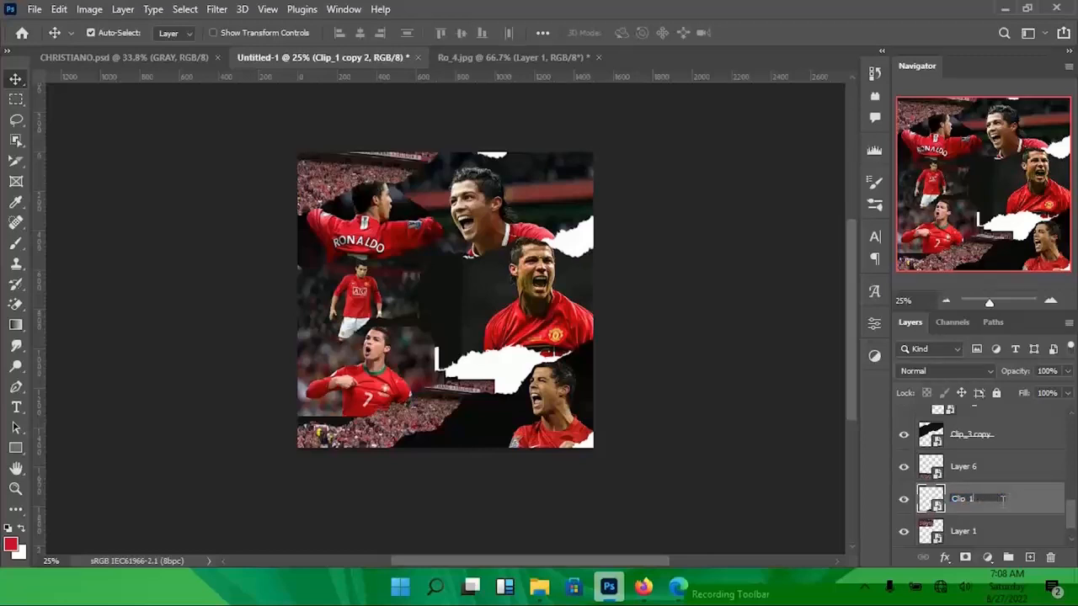
{"action": "key", "text": "Return"}
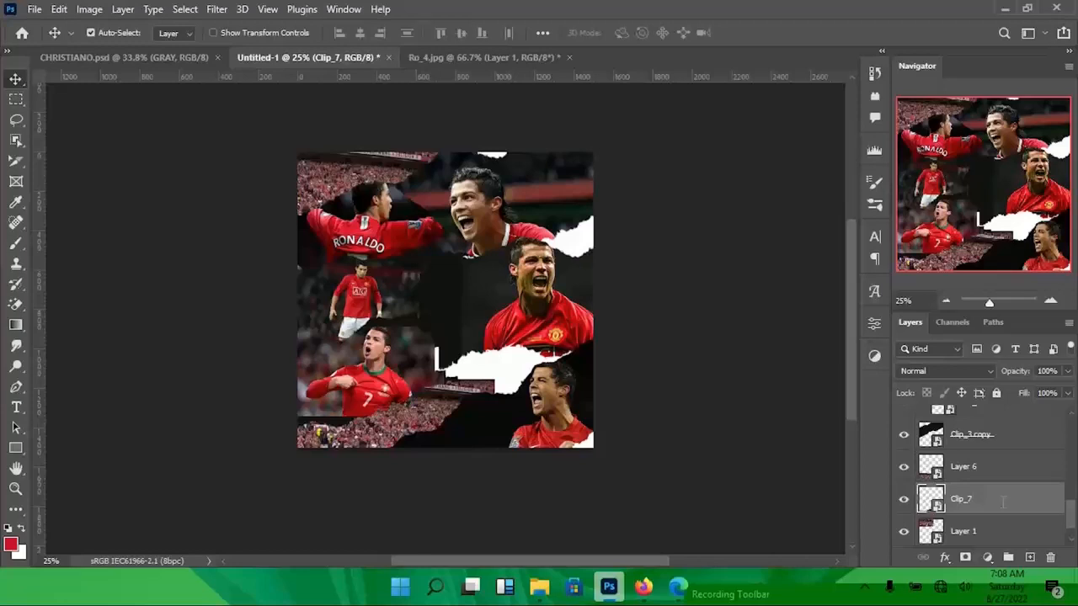
{"action": "left_click", "coordinate": [986, 474]}
{"action": "left_click_drag", "start_coordinate": [795, 358], "coordinate": [793, 475]}
{"action": "left_click_drag", "start_coordinate": [543, 372], "coordinate": [451, 410]}
{"action": "key", "text": "Return"}
- Check the reference and mask away the lower edge of the number 7 player's photo (Layer 5) with the torn-edge brush
{"action": "left_click", "coordinate": [127, 58]}
{"action": "left_click", "coordinate": [282, 58]}
{"action": "left_click", "coordinate": [425, 387]}
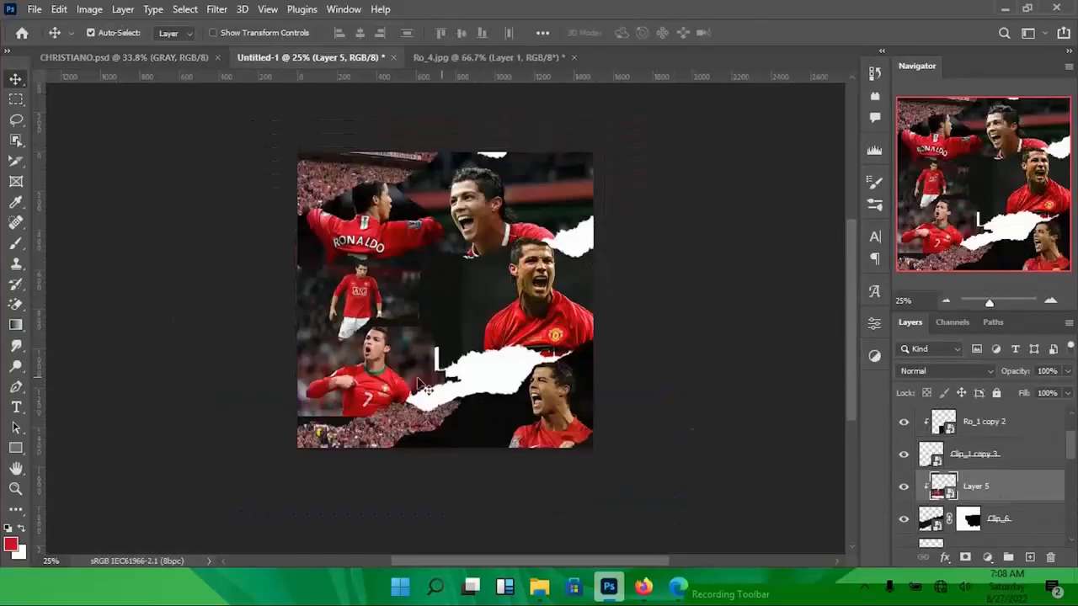
{"action": "key", "text": "b"}
{"action": "left_click", "coordinate": [987, 557]}
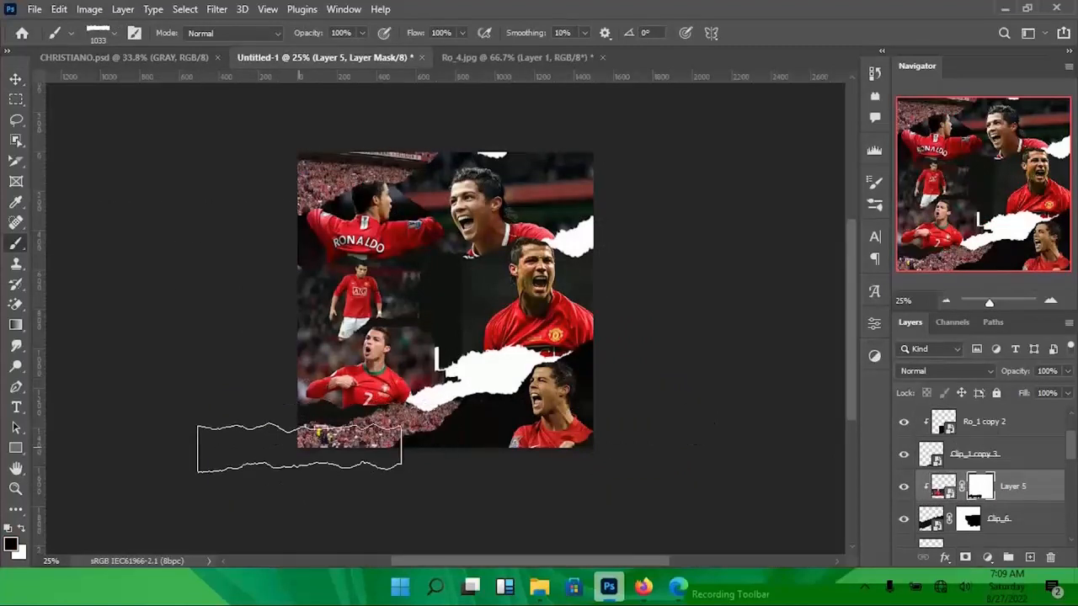
- Reposition the torn shape Clip_6 behind the number 7 player, scaling it to 88.60% and rotating it to 4.36°
{"action": "left_click", "coordinate": [960, 530]}
{"action": "key", "text": "ctrl+t"}
{"action": "mouse_move", "coordinate": [724, 339]}
{"action": "left_mouse_down"}
{"action": "mouse_move", "coordinate": [724, 358]}
{"action": "mouse_move", "coordinate": [724, 340]}
{"action": "left_mouse_up"}
{"action": "key", "text": "Return"}
{"action": "left_click", "coordinate": [972, 498]}
{"action": "left_click_drag", "start_coordinate": [362, 434], "coordinate": [350, 418]}
{"action": "key", "text": "ctrl+t"}
{"action": "left_click_drag", "start_coordinate": [610, 240], "coordinate": [579, 256]}
{"action": "left_click_drag", "start_coordinate": [99, 497], "coordinate": [90, 475]}
{"action": "left_click_drag", "start_coordinate": [610, 275], "coordinate": [579, 288]}
{"action": "left_click_drag", "start_coordinate": [364, 374], "coordinate": [378, 357]}
{"action": "left_click_drag", "start_coordinate": [592, 271], "coordinate": [603, 263]}
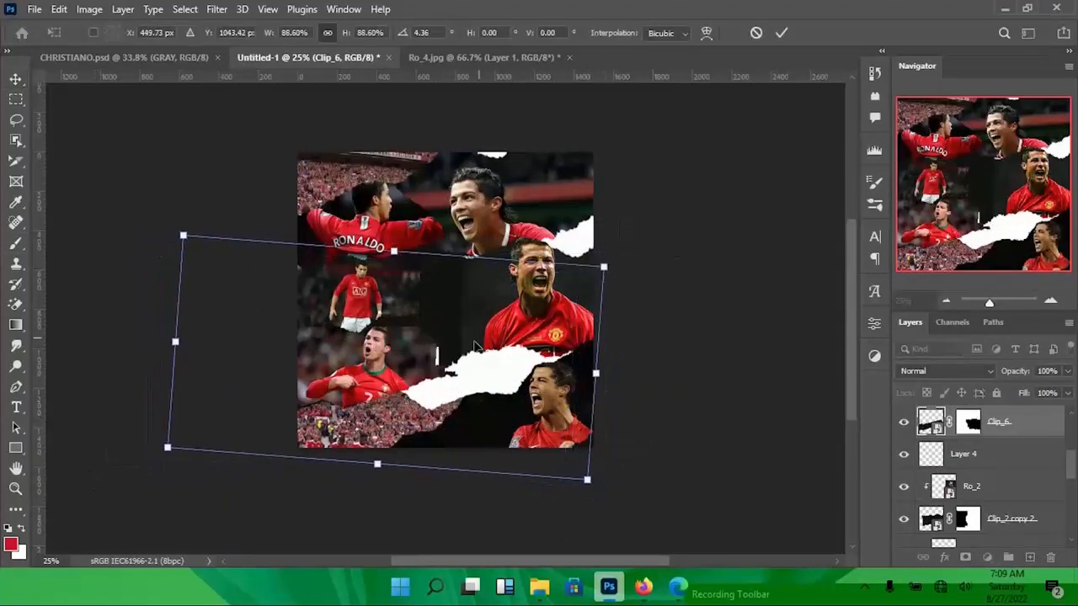
{"action": "key", "text": "Return"}
- Transform the number 7 player's photo (Layer 5), shifting it up and to the right within its torn shape
{"action": "left_click", "coordinate": [370, 370]}
{"action": "key", "text": "ctrl+t"}
{"action": "left_click_drag", "start_coordinate": [446, 325], "coordinate": [471, 310]}
{"action": "key", "text": "Return"}
- Check the reference poster, duplicate the torn shape Clip_7 and rename the copy as Clip_8
{"action": "left_click", "coordinate": [124, 58]}
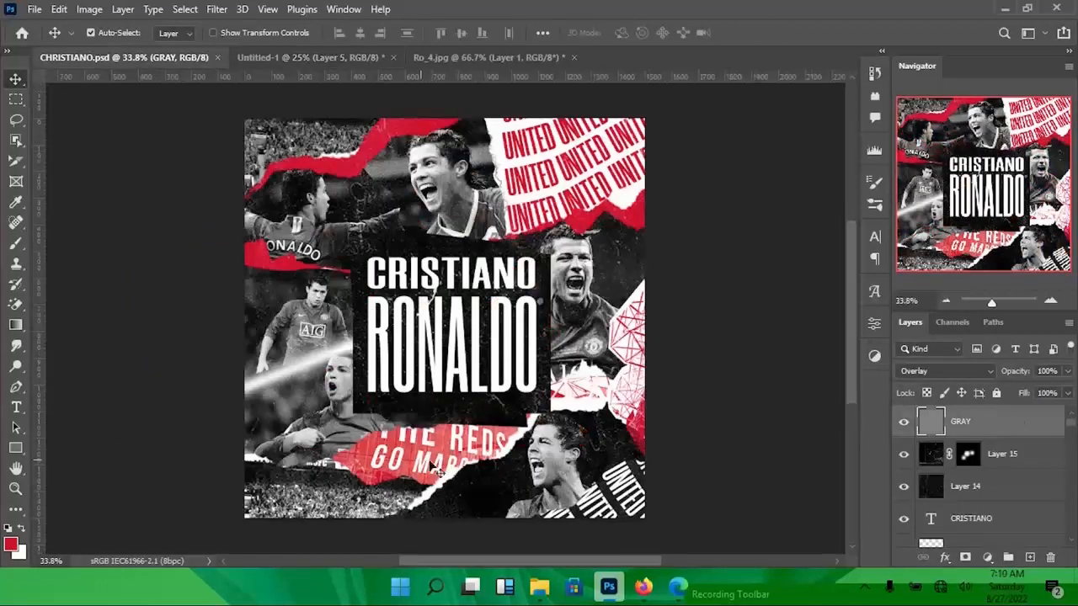
{"action": "left_click", "coordinate": [308, 58]}
{"action": "left_click", "coordinate": [976, 499]}
{"action": "key", "text": "ctrl+j"}
{"action": "left_click", "coordinate": [993, 485]}
{"action": "type", "text": "_8"}
{"action": "key", "text": "Return"}
- Transform Clip_8 to cover the white gap above the lower-left crowd and place it directly above the Background
{"action": "key", "text": "ctrl+t"}
{"action": "left_click_drag", "start_coordinate": [550, 390], "coordinate": [580, 340]}
{"action": "key", "text": "Return"}
{"action": "left_click", "coordinate": [66, 59]}
{"action": "left_click", "coordinate": [308, 58]}
{"action": "mouse_move", "coordinate": [980, 531]}
{"action": "left_mouse_down"}
{"action": "mouse_move", "coordinate": [984, 543]}
{"action": "mouse_move", "coordinate": [984, 517]}
{"action": "left_mouse_up"}
{"action": "key", "text": "ctrl+t"}
{"action": "left_click_drag", "start_coordinate": [707, 197], "coordinate": [719, 187]}
{"action": "key", "text": "Return"}
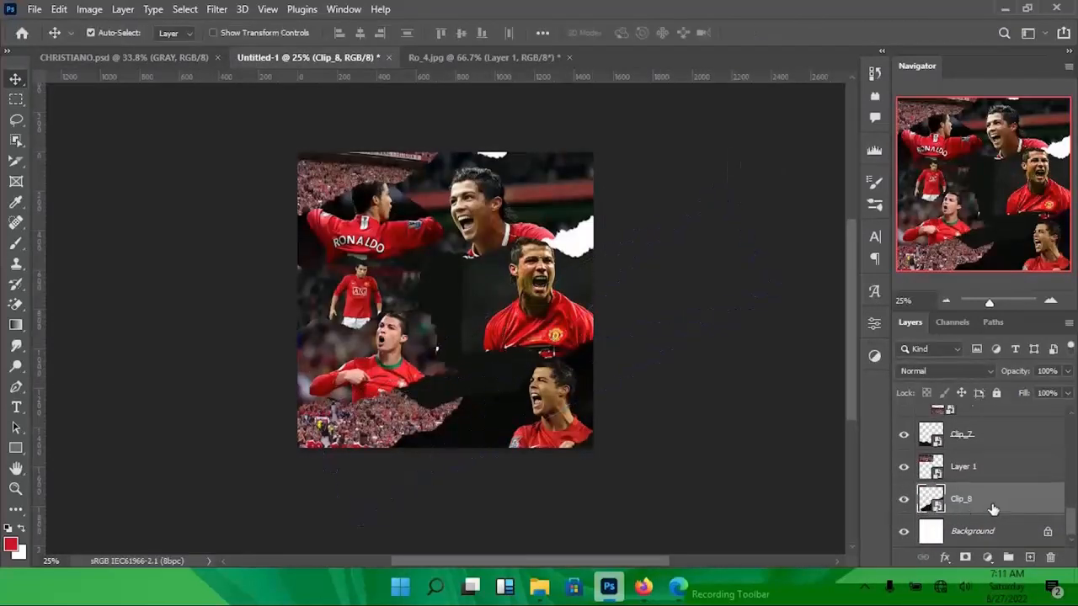
- Compare with the reference poster and adjust Clip_8 to 206.53% scale and -21.76° rotation
{"action": "scroll", "coordinate": [992, 508], "scroll_direction": "up", "scroll_amount": 1}
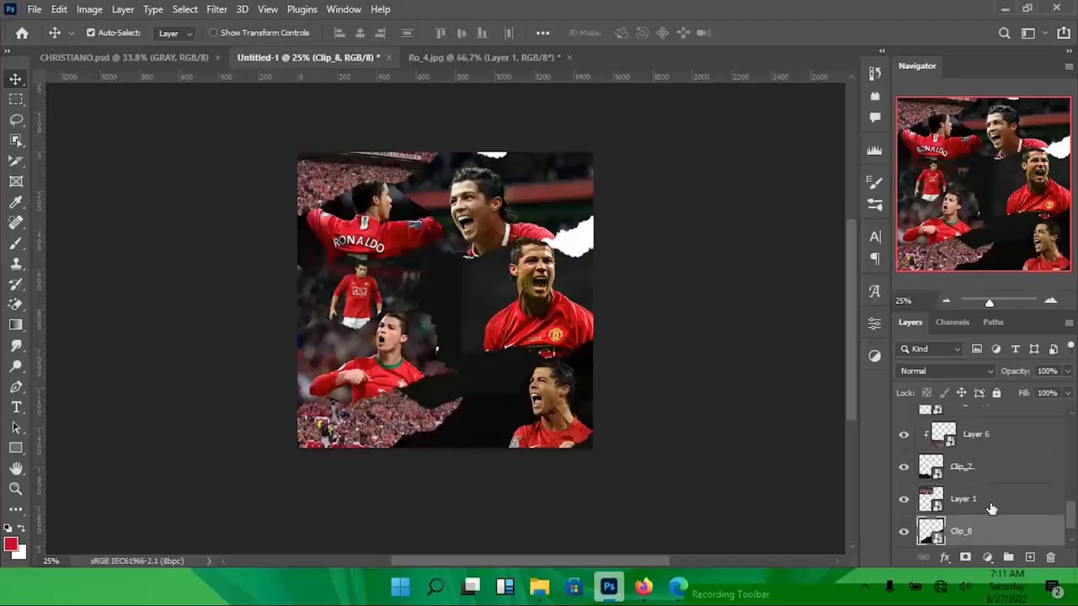
{"action": "left_click", "coordinate": [162, 59]}
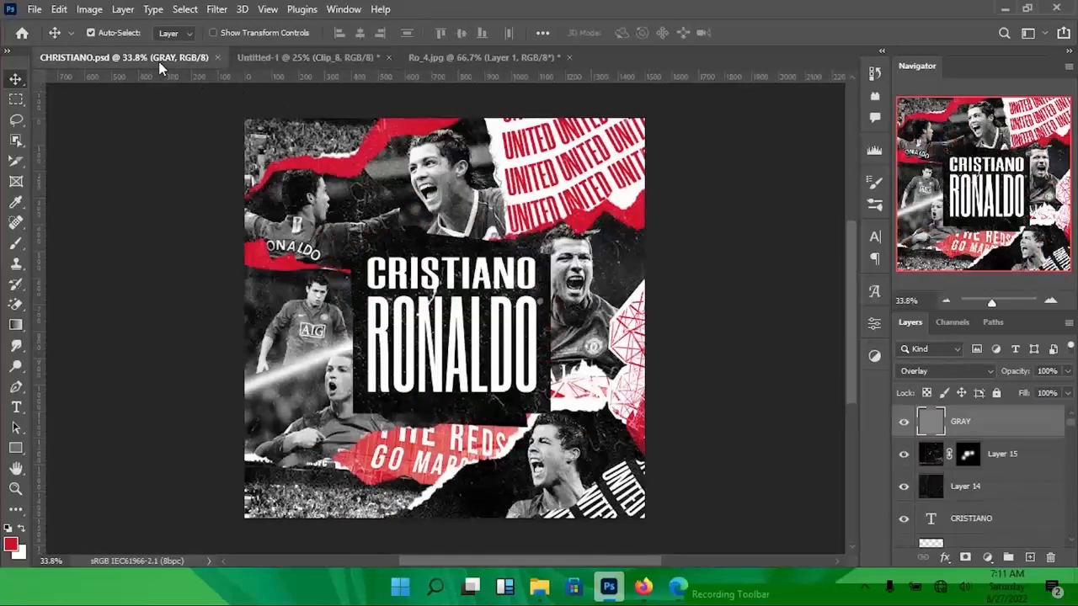
{"action": "left_click", "coordinate": [303, 60]}
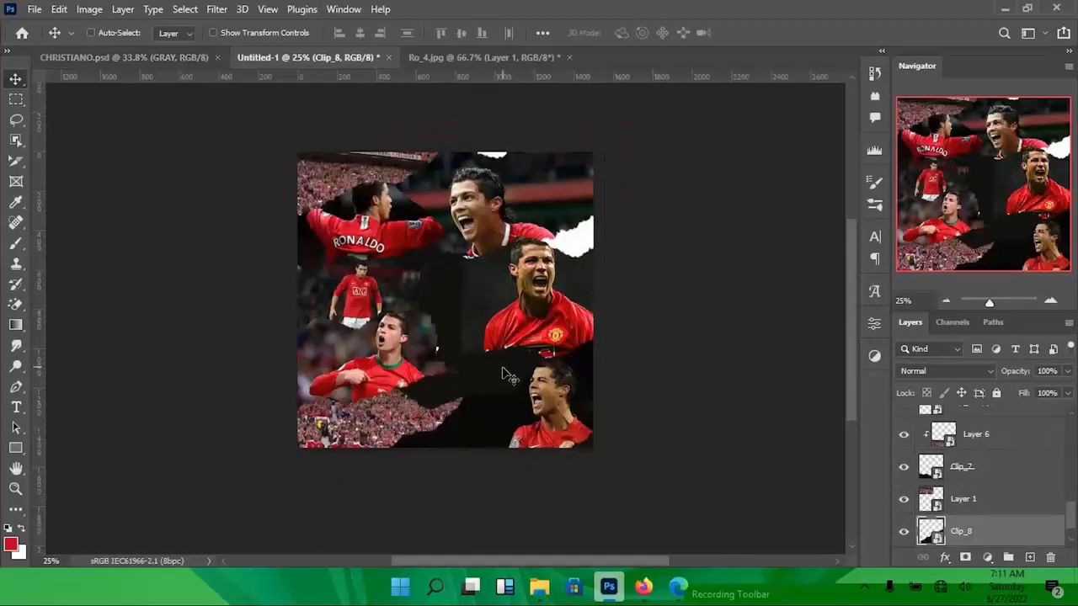
{"action": "key", "text": "ctrl+t"}
{"action": "left_click_drag", "start_coordinate": [714, 183], "coordinate": [706, 195]}
{"action": "left_click_drag", "start_coordinate": [773, 236], "coordinate": [801, 310]}
{"action": "key", "text": "Return"}
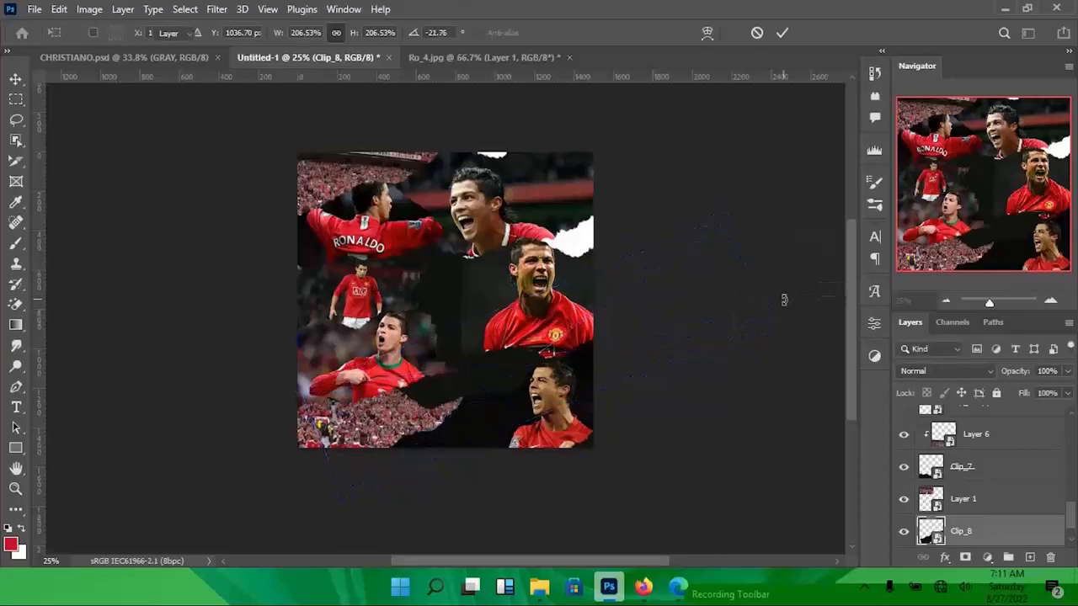
- Move Layer 5 with Clip_6 directly above the Background, and place Layer 3 with Clip_4 between them and Clip_8
{"action": "left_click", "coordinate": [370, 349]}
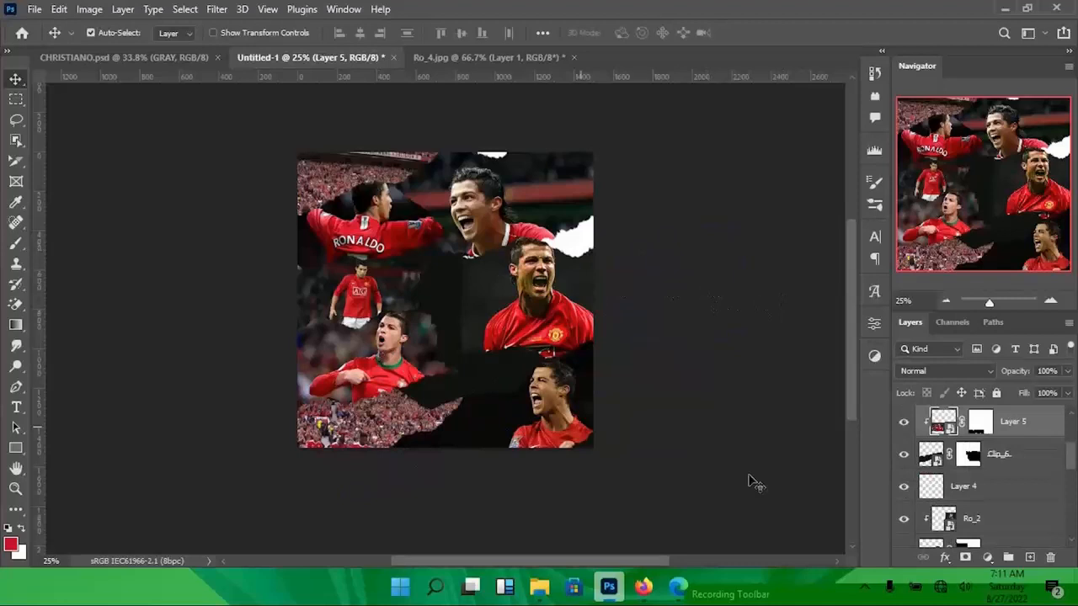
{"action": "left_click", "coordinate": [1031, 459], "text": "ctrl"}
{"action": "left_click_drag", "start_coordinate": [1031, 459], "coordinate": [979, 508]}
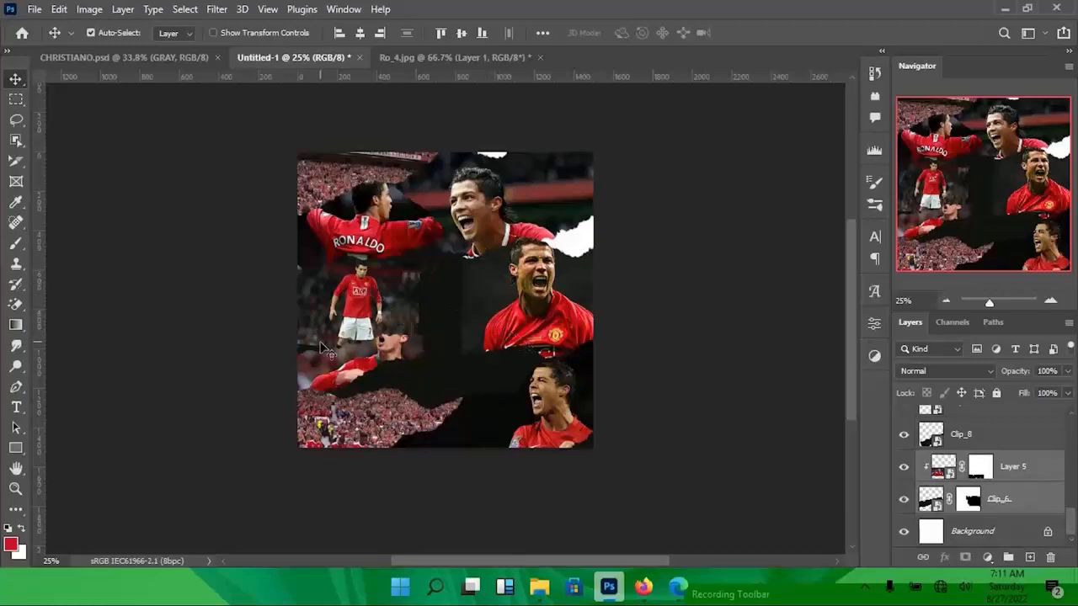
{"action": "left_click", "coordinate": [346, 292]}
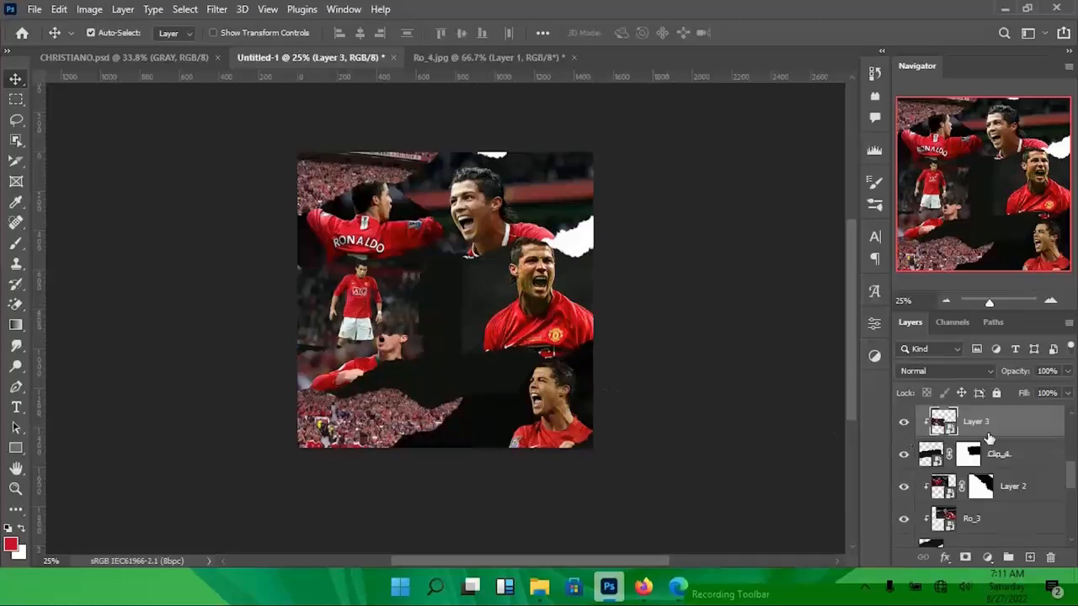
{"action": "left_click", "coordinate": [1029, 457], "text": "shift"}
{"action": "left_click_drag", "start_coordinate": [1037, 457], "coordinate": [968, 510]}
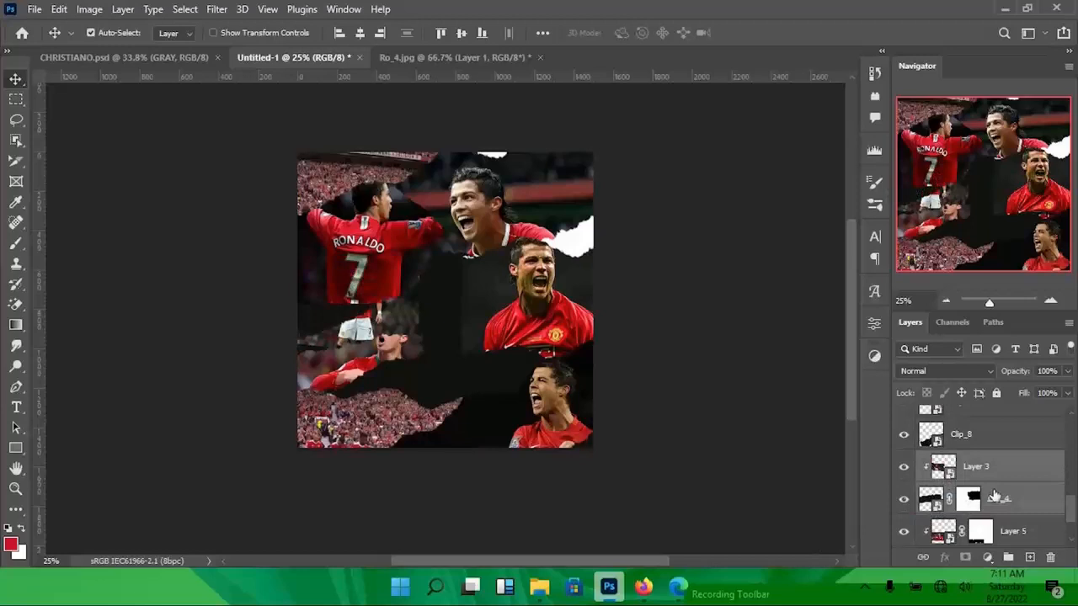
- Restack the RONALDO shirt photos, Layer 2 and Ro_3, together with their Clip_3 copy torn shape beneath Clip_8
{"action": "left_click", "coordinate": [354, 260]}
{"action": "left_click", "coordinate": [1006, 459], "text": "shift"}
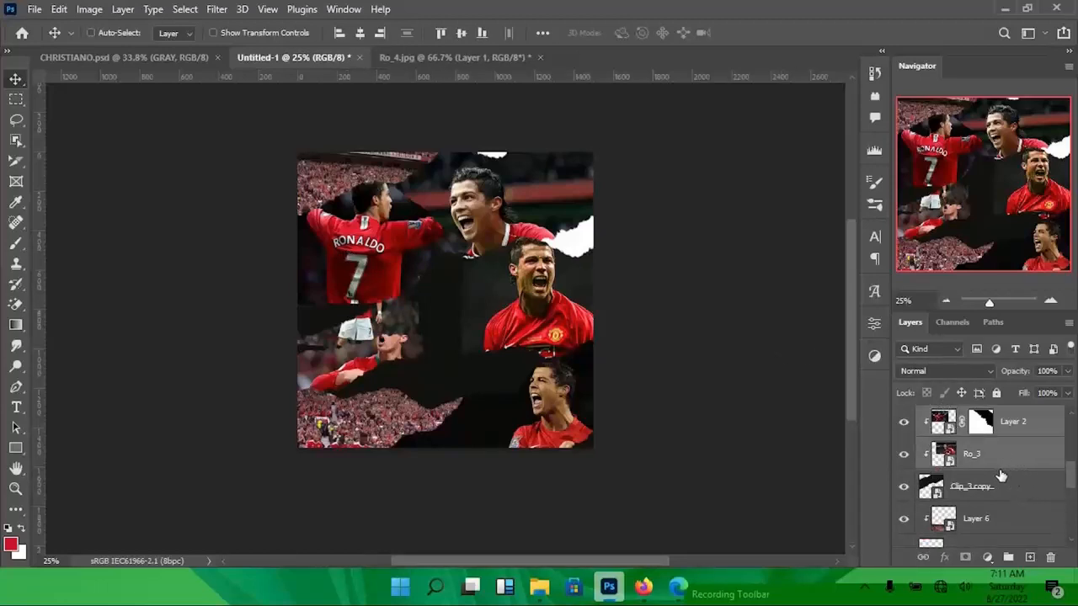
{"action": "left_click", "coordinate": [1014, 488], "text": "ctrl"}
{"action": "left_click_drag", "start_coordinate": [1015, 483], "coordinate": [988, 514]}
{"action": "left_click", "coordinate": [366, 205]}
{"action": "left_click_drag", "start_coordinate": [994, 422], "coordinate": [976, 448]}
- Move Layer 3 and its Clip_4 shape up in the stack, directly beneath Clip_8 and above Layer 2
{"action": "left_click", "coordinate": [367, 323]}
{"action": "scroll", "coordinate": [988, 484], "scroll_direction": "up", "scroll_amount": 1}
{"action": "left_click", "coordinate": [1017, 488], "text": "shift"}
{"action": "scroll", "coordinate": [995, 500], "scroll_direction": "up", "scroll_amount": 2}
{"action": "left_click_drag", "start_coordinate": [1009, 520], "coordinate": [982, 444]}
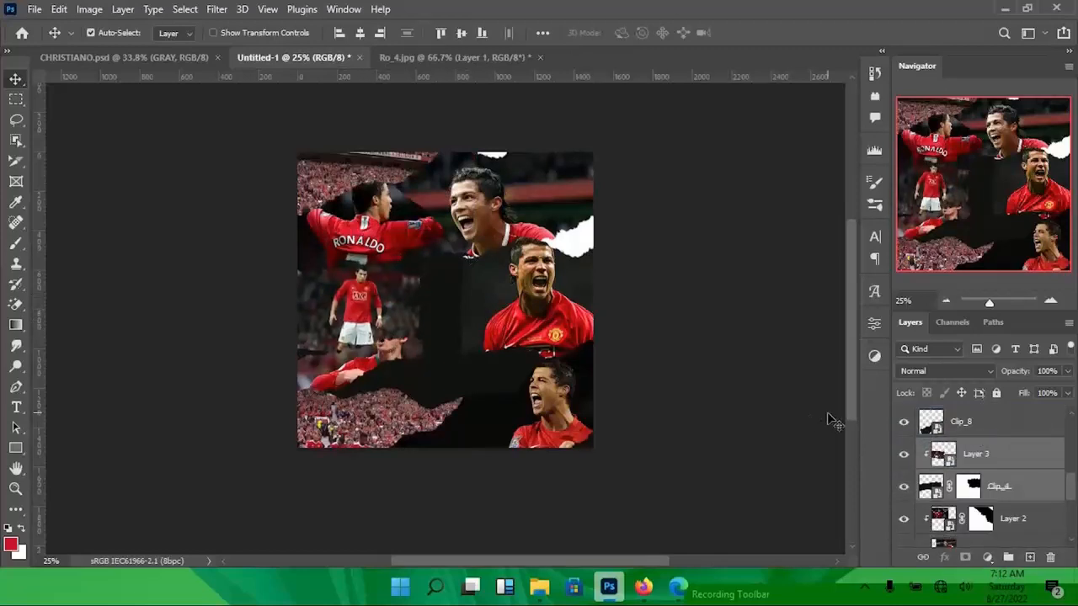
- Rename Layer 5, the pointing player's photo, as Ro_9
{"action": "scroll", "coordinate": [1010, 497], "scroll_direction": "down", "scroll_amount": 3}
{"action": "left_click", "coordinate": [1018, 500]}
{"action": "double_click", "coordinate": [1015, 499]}
{"action": "type", "text": "Ro_9"}
{"action": "key", "text": "Return"}
- Place Ro_9 and Clip_6 directly above Layer 3 in the stack and nudge the pair down
{"action": "left_click_drag", "start_coordinate": [1020, 527], "coordinate": [1012, 414]}
{"action": "scroll", "coordinate": [991, 518], "scroll_direction": "up", "scroll_amount": 3}
{"action": "key", "text": "shift+Down"}
{"action": "key", "text": "shift+Down"}
{"action": "key", "text": "shift+Down"}
{"action": "key", "text": "shift+Down"}
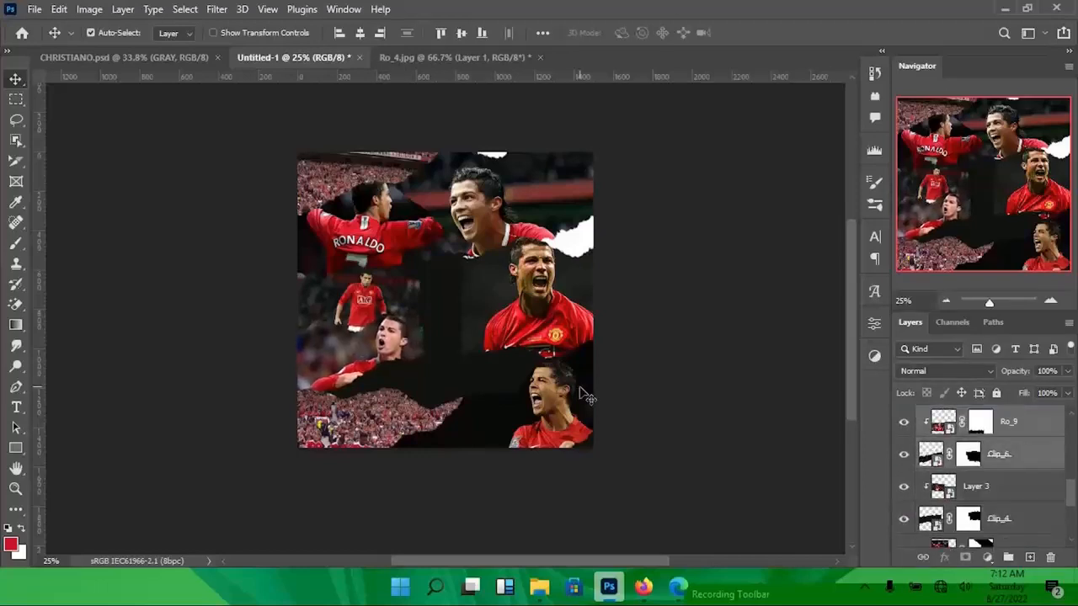
- Shift Clip_8 slightly down and place Ro_2 with Clip_2 copy 2 beneath it in the stack
{"action": "key", "text": "ctrl+v"}
{"action": "key", "text": "ctrl+t"}
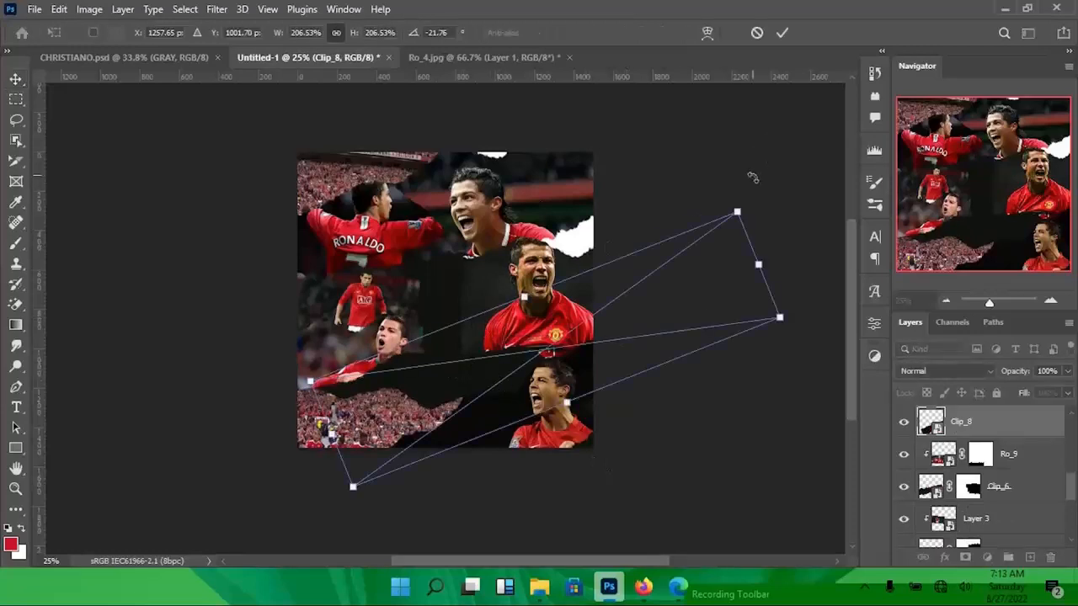
{"action": "key", "text": "Return"}
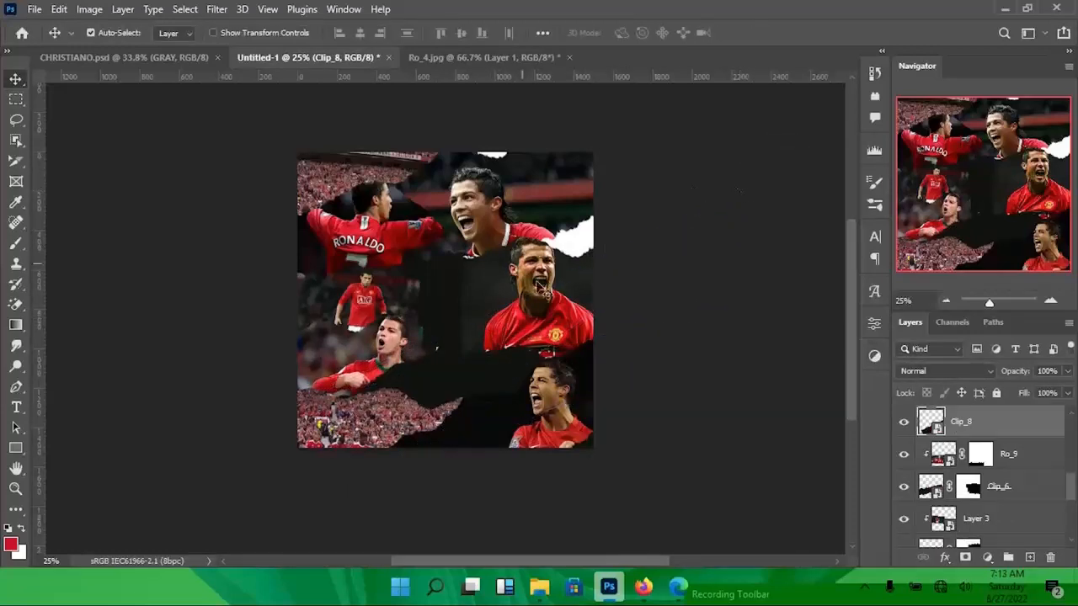
{"action": "left_click", "coordinate": [568, 311]}
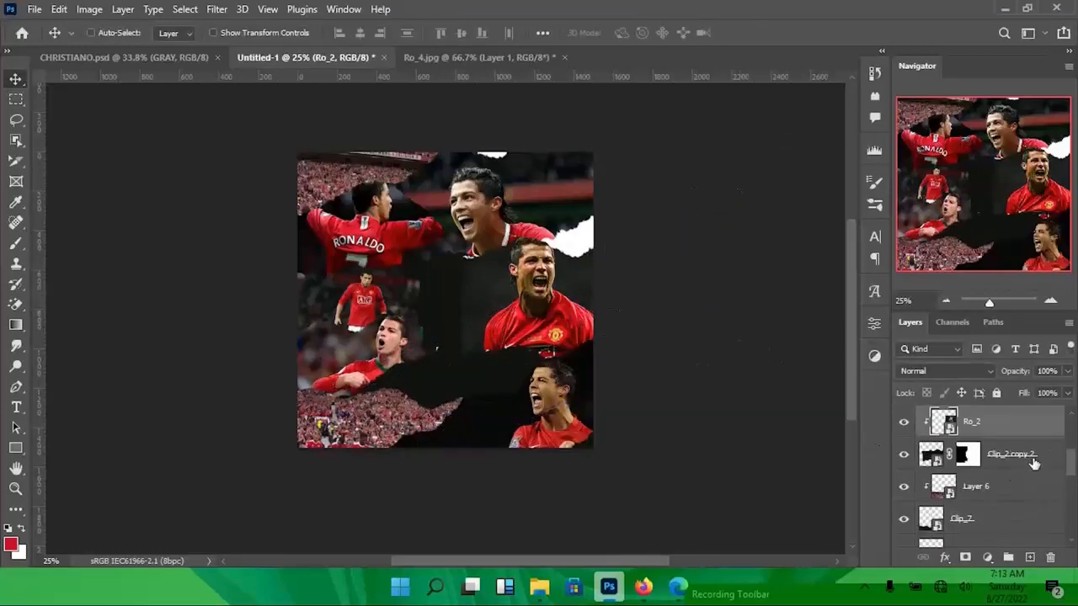
{"action": "left_click", "coordinate": [1033, 463], "text": "shift"}
{"action": "left_click_drag", "start_coordinate": [1019, 475], "coordinate": [1001, 494]}
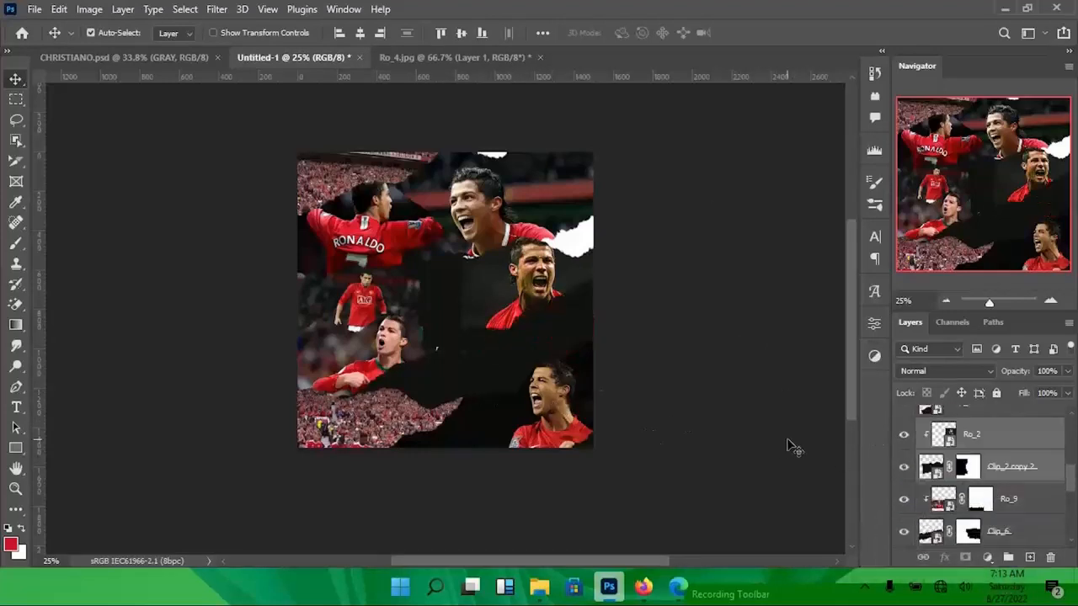
- Rotate Clip_8 to -20.31° and position it lower across the poster
{"action": "left_click", "coordinate": [516, 363]}
{"action": "key", "text": "ctrl+t"}
{"action": "left_click_drag", "start_coordinate": [750, 161], "coordinate": [767, 196]}
{"action": "key", "text": "Return"}
- Distort Clip_8 by its corners, stretching it down on the right and pulling its upper-left corner inward
{"action": "key", "text": "ctrl+t"}
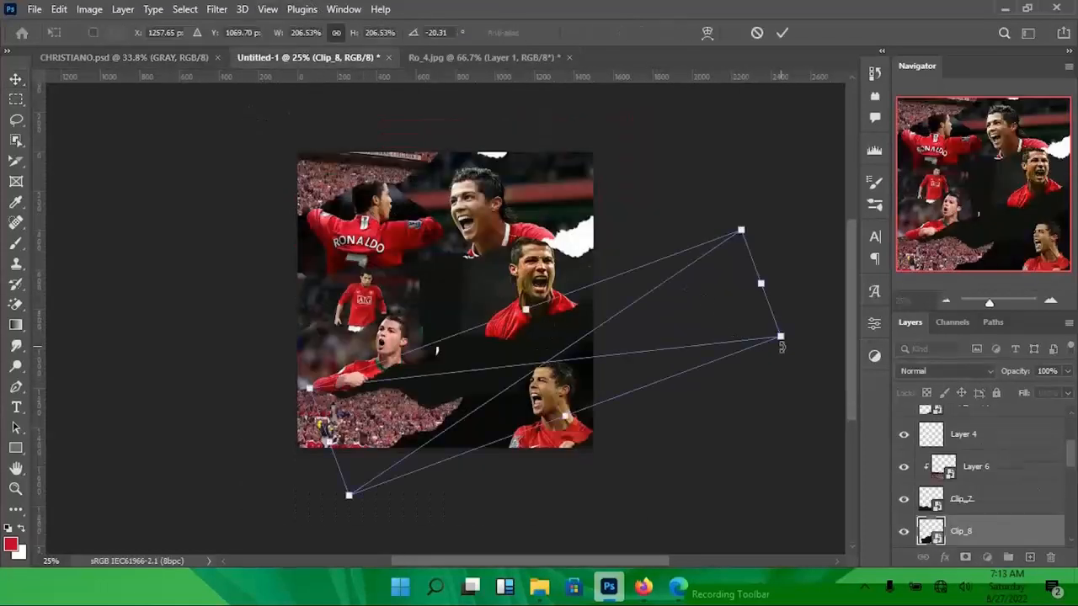
{"action": "left_click_drag", "start_coordinate": [780, 343], "coordinate": [788, 407]}
{"action": "left_click_drag", "start_coordinate": [740, 231], "coordinate": [747, 252]}
{"action": "left_click_drag", "start_coordinate": [309, 389], "coordinate": [372, 382]}
{"action": "left_click_drag", "start_coordinate": [747, 252], "coordinate": [737, 226]}
{"action": "key", "text": "Return"}
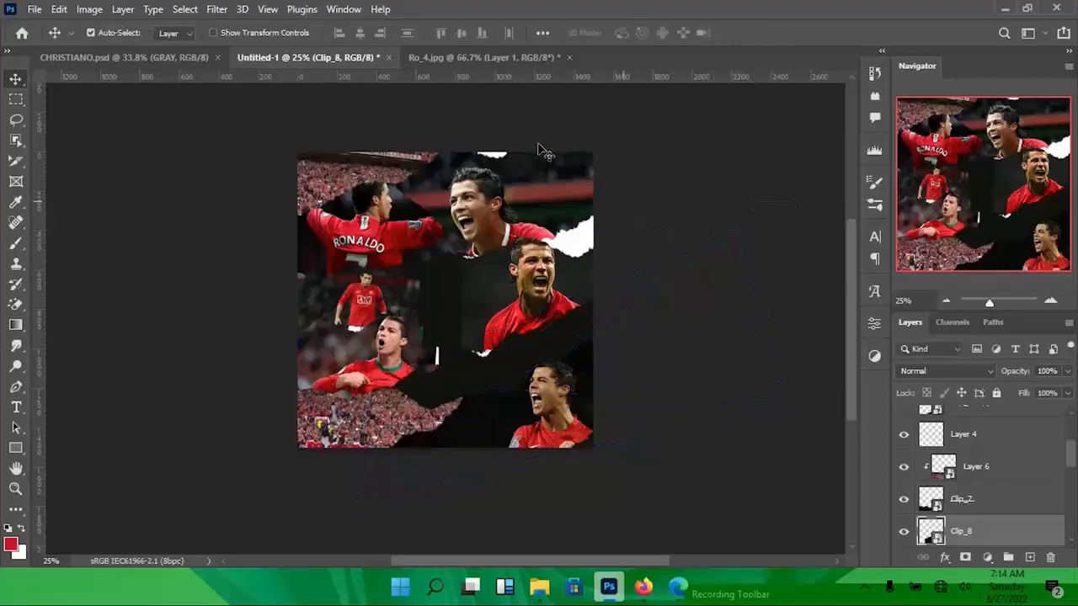
- Compare with the reference poster and stretch Clip_8's upper edge upward to cover the white gap below the player's red shirt
{"action": "left_click", "coordinate": [172, 59]}
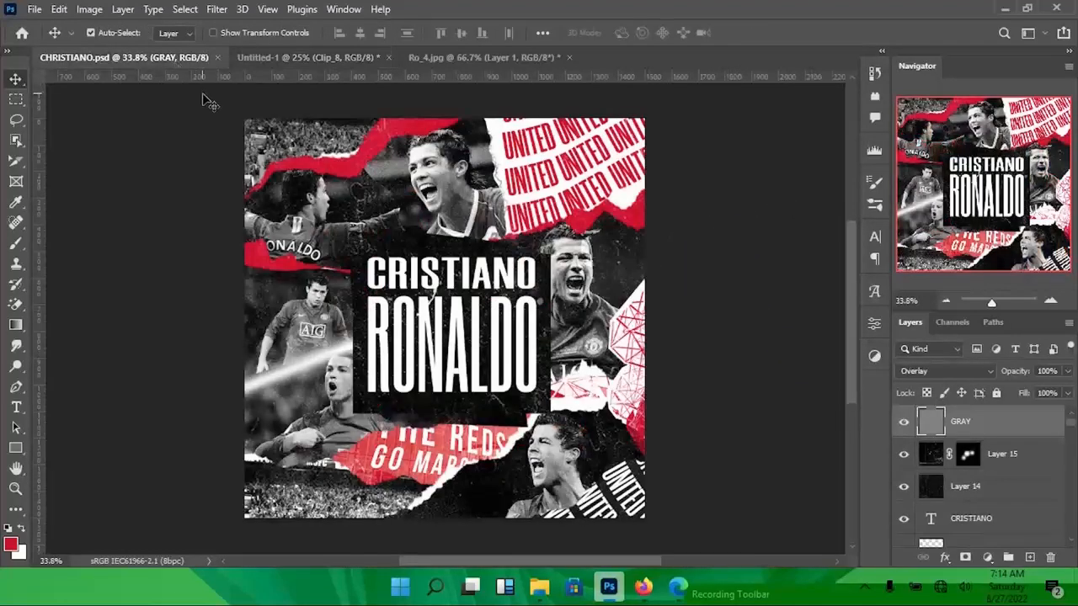
{"action": "left_click", "coordinate": [259, 57]}
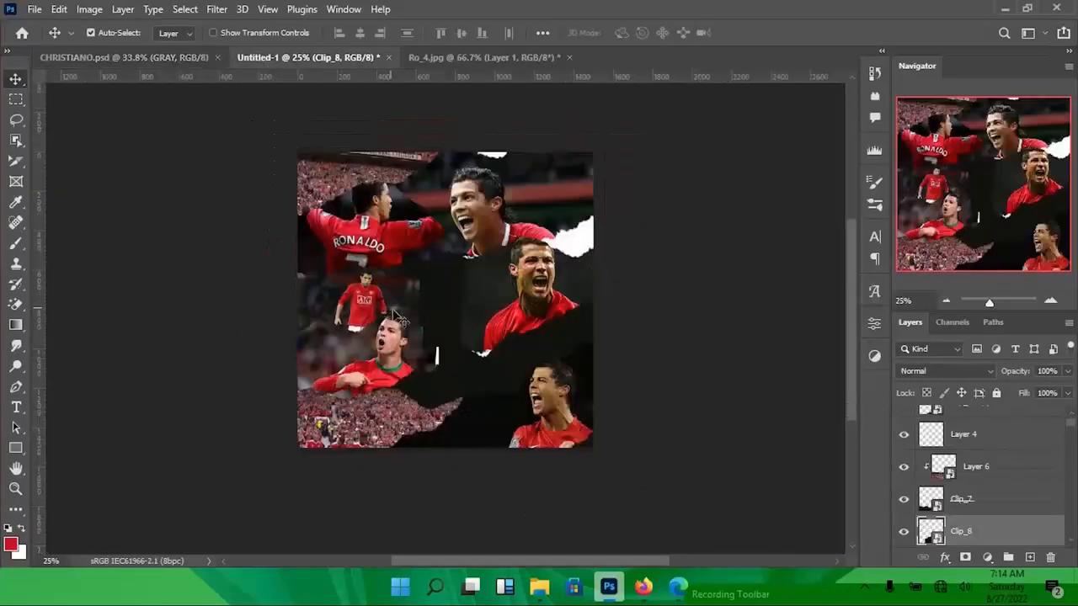
{"action": "key", "text": "ctrl+t"}
{"action": "left_click_drag", "start_coordinate": [555, 303], "coordinate": [553, 291]}
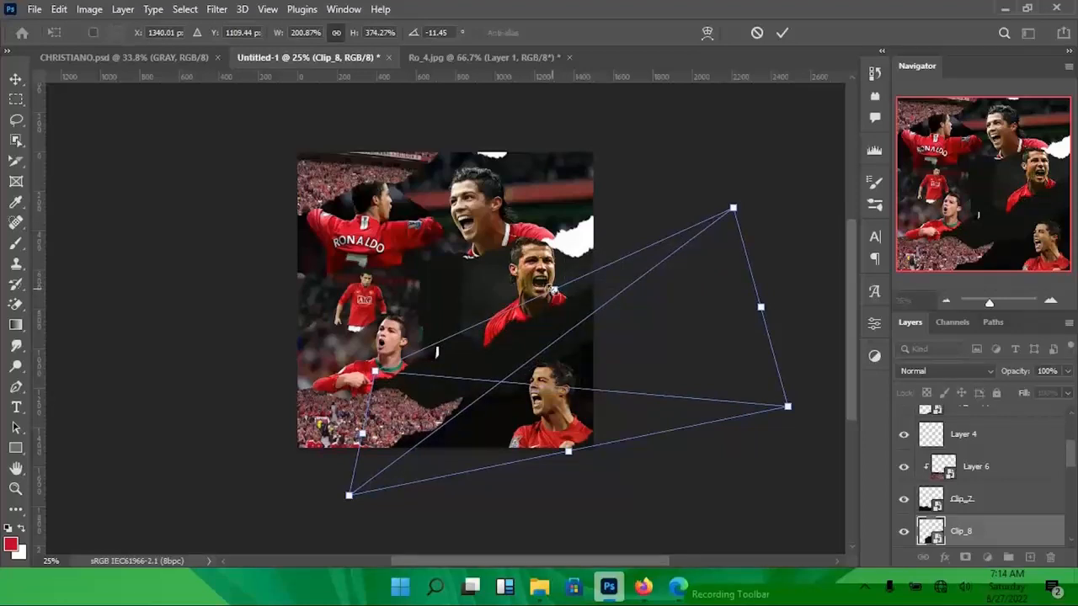
{"action": "left_click_drag", "start_coordinate": [553, 290], "coordinate": [554, 291]}
{"action": "key", "text": "Return"}
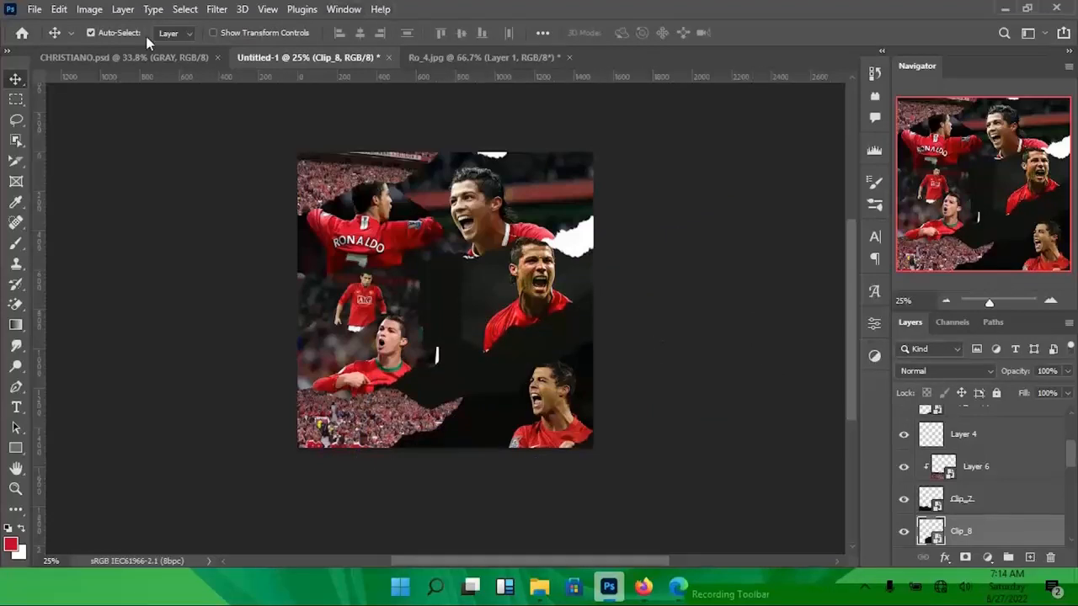
- Check the reference poster and open the stadium photo with THE REDS GO MARCHING ON from the RONALDO folder in Photoshop
{"action": "left_click", "coordinate": [122, 58]}
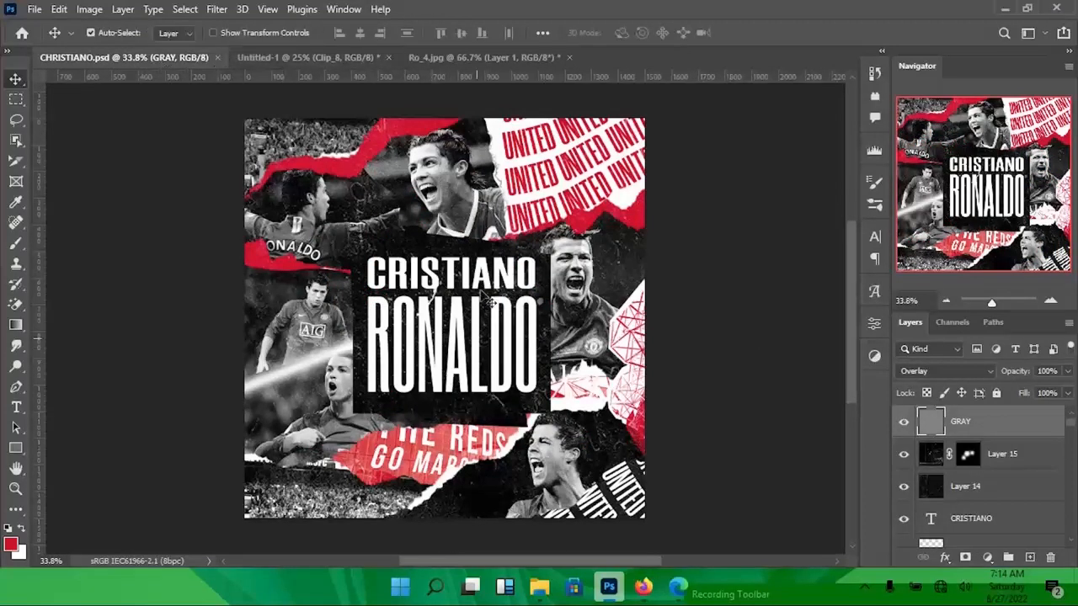
{"action": "left_click", "coordinate": [299, 58]}
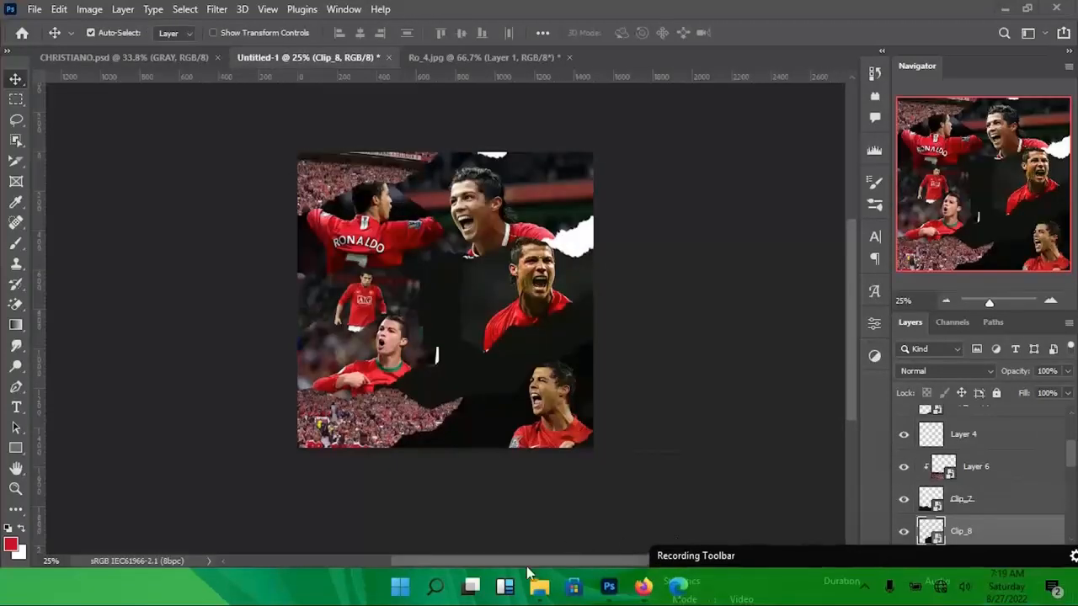
{"action": "mouse_move", "coordinate": [539, 587]}
{"action": "left_click", "coordinate": [493, 512]}
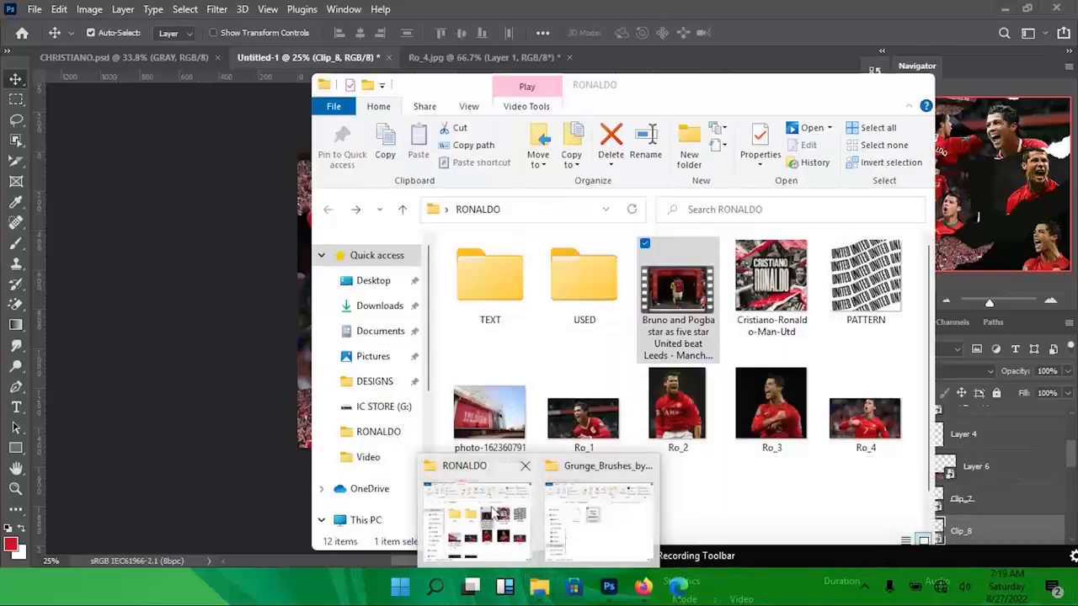
{"action": "scroll", "coordinate": [623, 429], "scroll_direction": "down", "scroll_amount": 1}
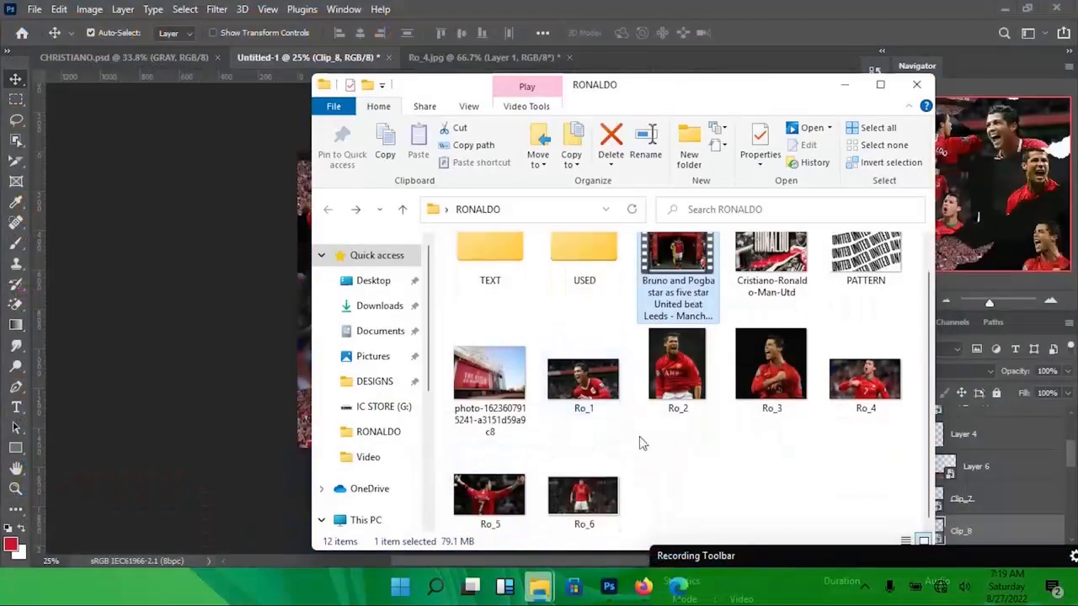
{"action": "left_click", "coordinate": [502, 387]}
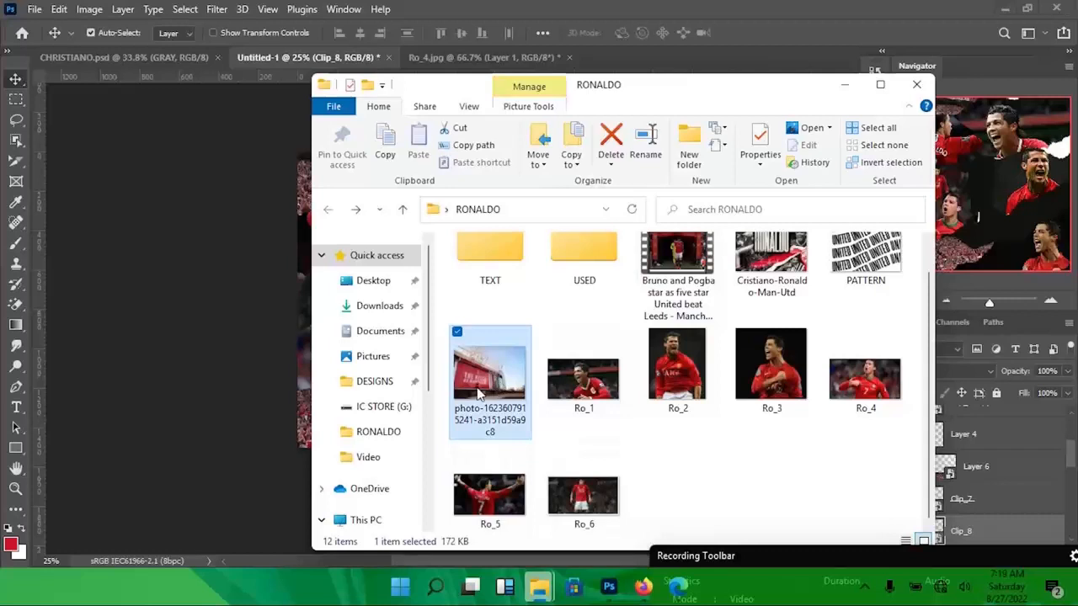
{"action": "left_click_drag", "start_coordinate": [477, 388], "coordinate": [611, 4]}
{"action": "left_click", "coordinate": [335, 59]}
{"action": "left_click", "coordinate": [623, 59]}
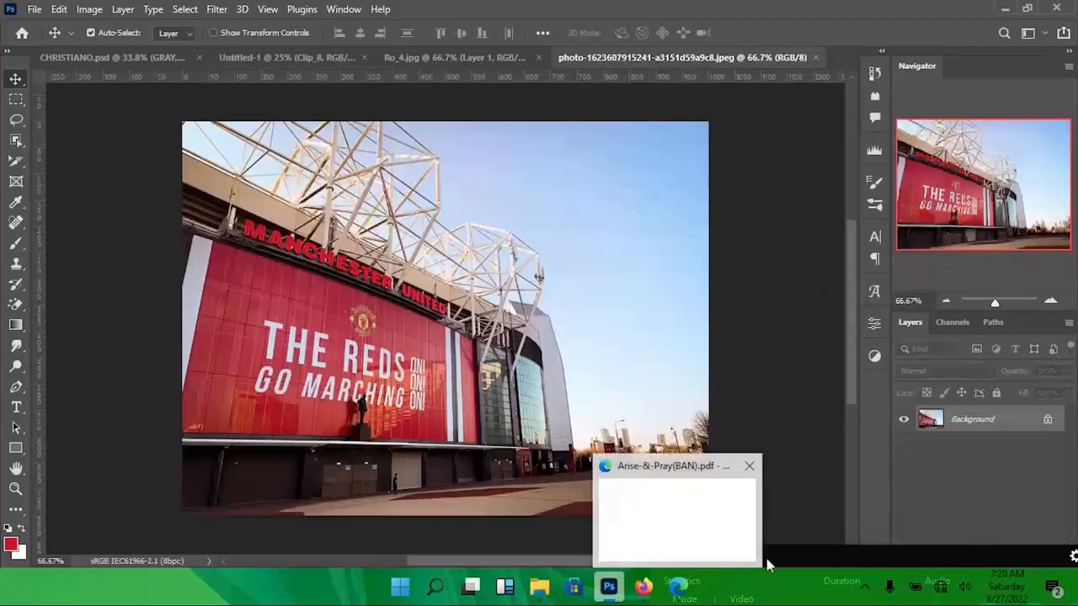
- Bring the stadium photo into Untitled-1 directly above Clip_8 and clip it to that torn shape
{"action": "mouse_move", "coordinate": [836, 487]}
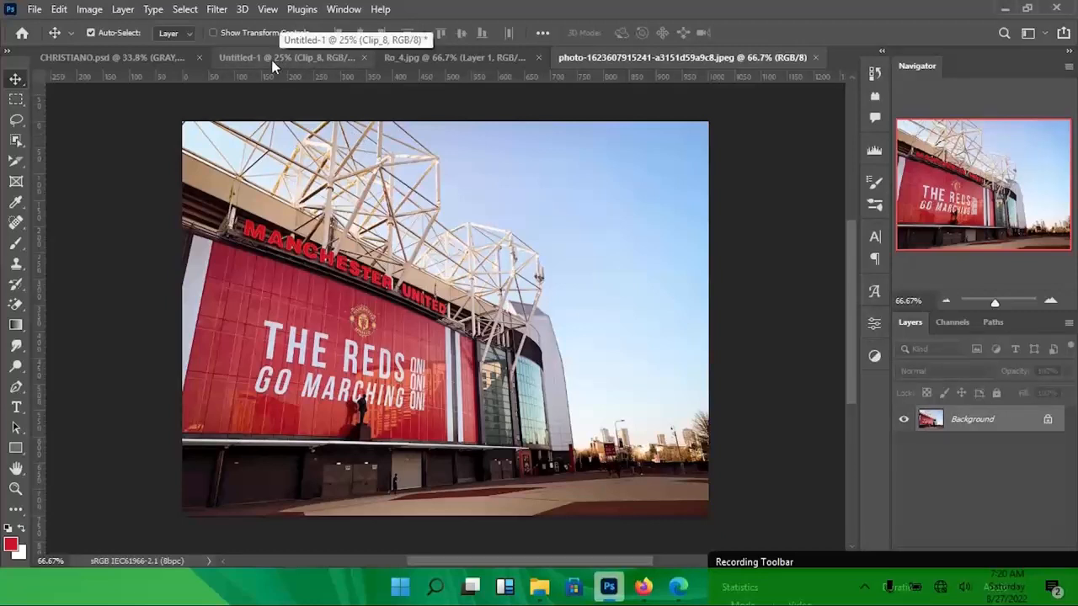
{"action": "left_click_drag", "start_coordinate": [412, 349], "coordinate": [285, 58]}
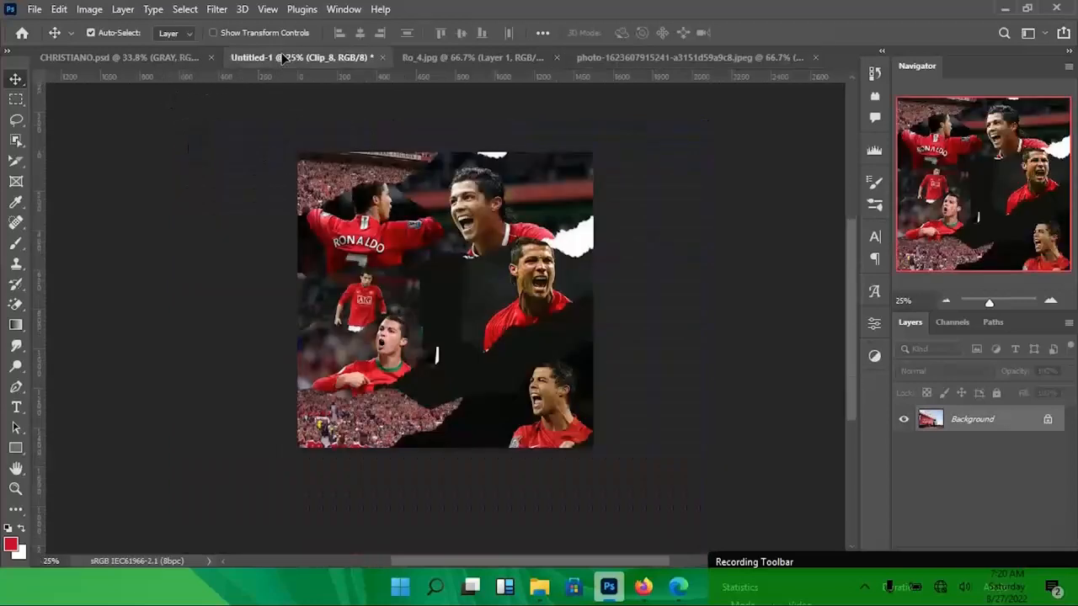
{"action": "left_click_drag", "start_coordinate": [510, 356], "coordinate": [497, 374]}
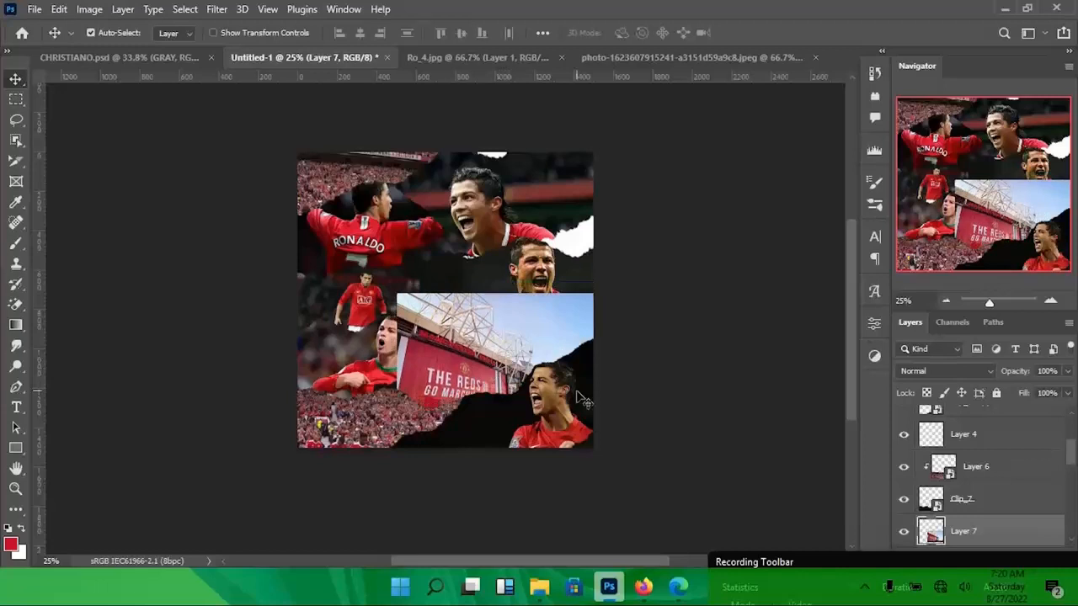
{"action": "key", "text": "ctrl+alt+g"}
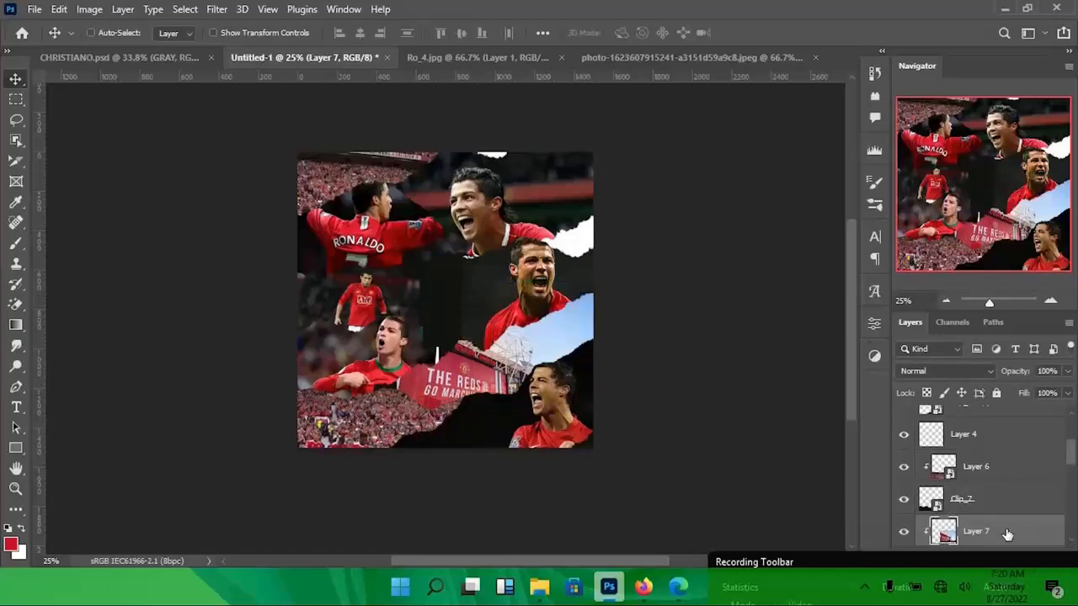
- Transform the stadium photo so THE REDS GO MARCHING lettering sits inside the torn shape beside the lower-right player
{"action": "key", "text": "ctrl+t"}
{"action": "left_click_drag", "start_coordinate": [606, 283], "coordinate": [632, 271]}
{"action": "key", "text": "Return"}
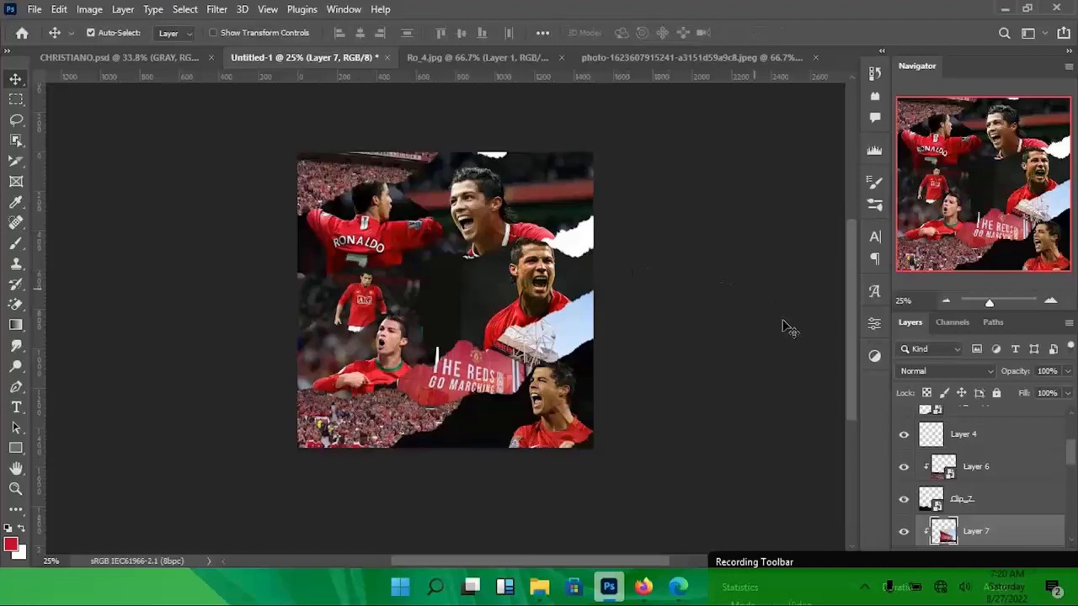
- Rename the stadium photo's layer as Old Trafford
{"action": "scroll", "coordinate": [990, 499], "scroll_direction": "down", "scroll_amount": 1}
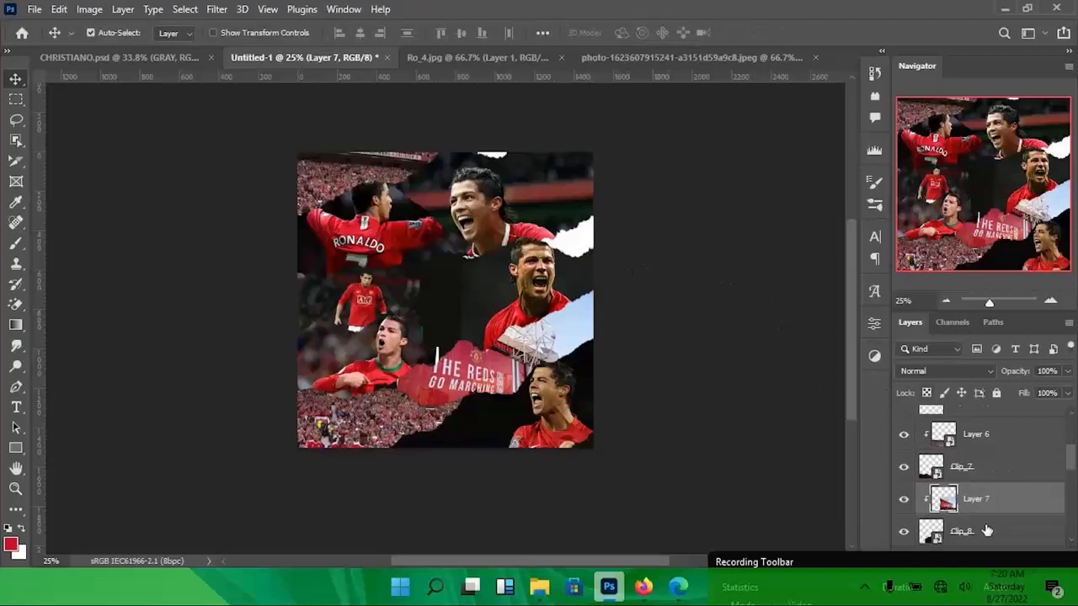
{"action": "double_click", "coordinate": [977, 500]}
{"action": "type", "text": "Old Trafford"}
{"action": "key", "text": "Return"}
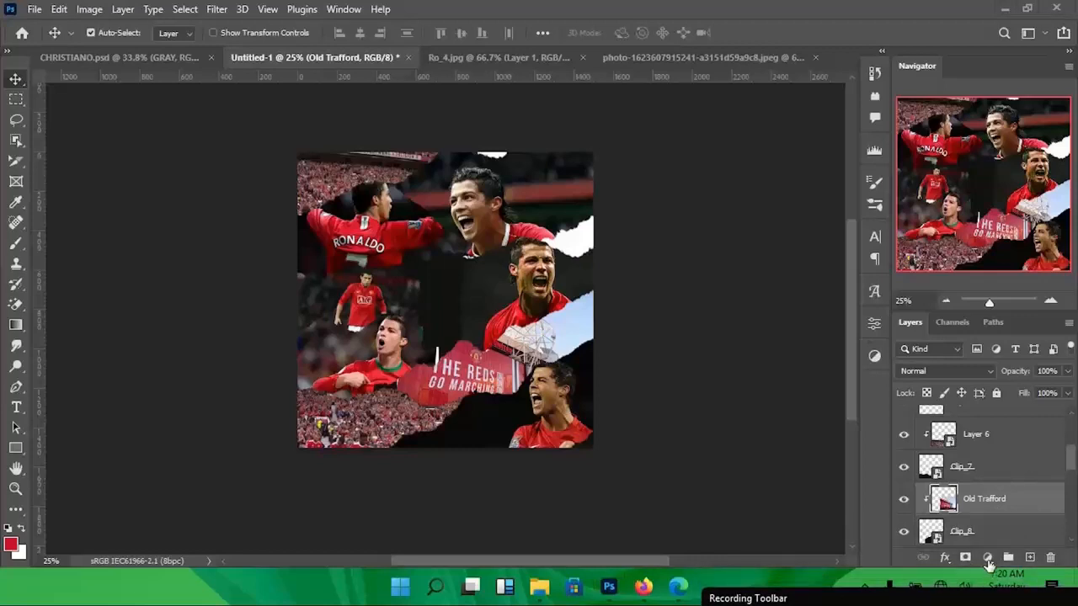
- Add a red-to-white Gradient Map adjustment above Old Trafford and clip it to the stadium photo
{"action": "left_click", "coordinate": [987, 559]}
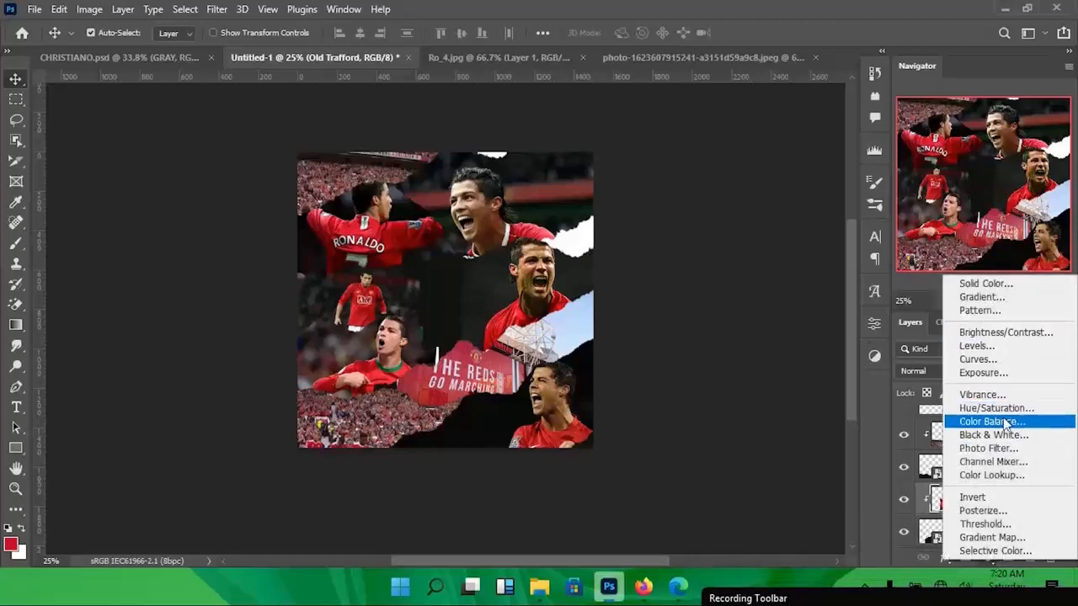
{"action": "left_click", "coordinate": [994, 538]}
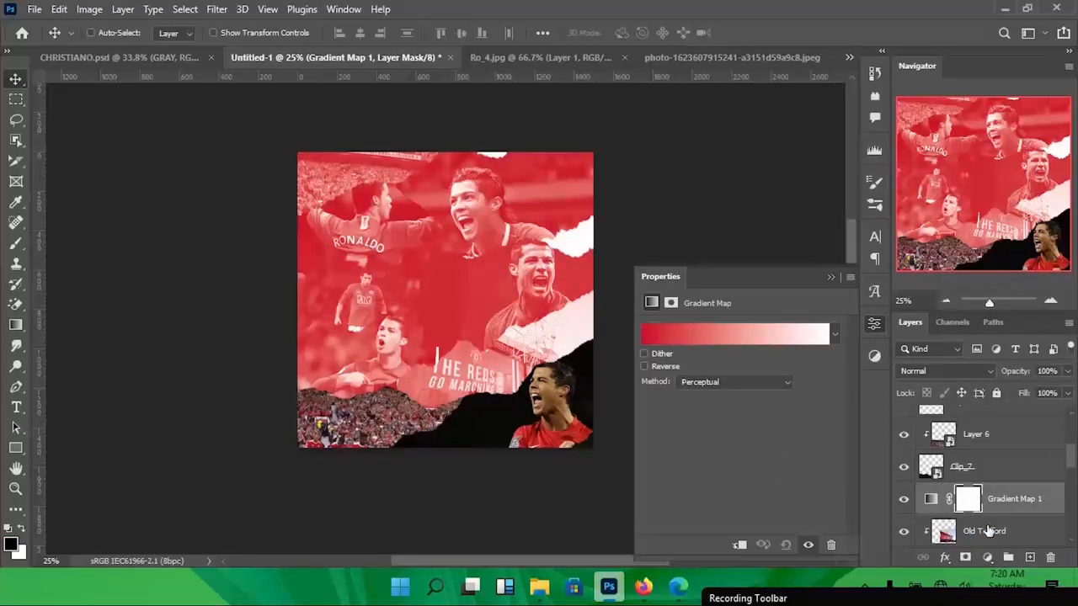
{"action": "key", "text": "ctrl+alt+g"}
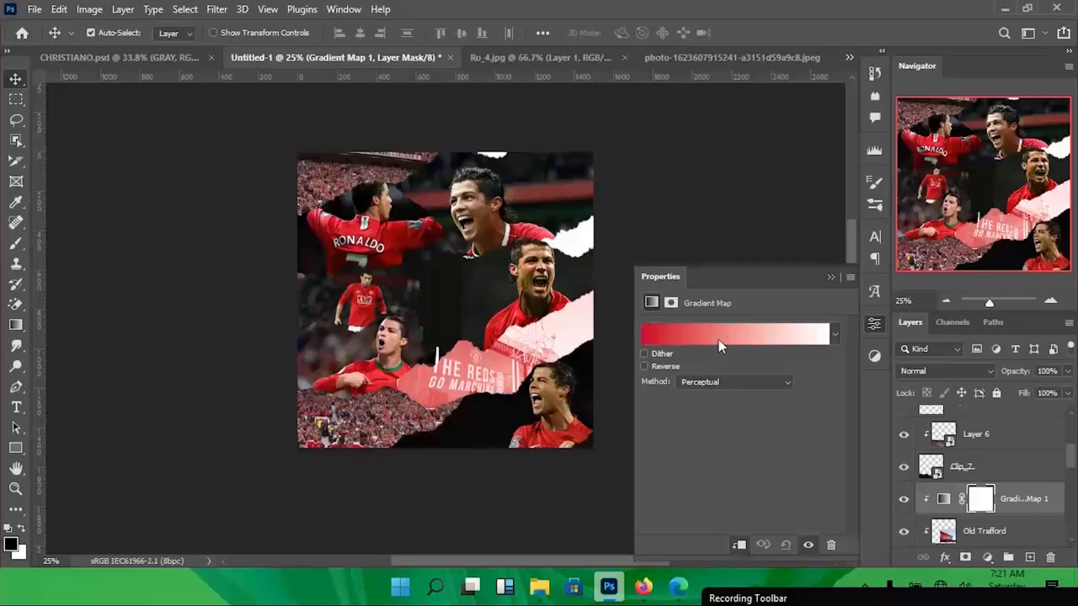
- Move the Gradient Map's red color stop inward toward the white end to strengthen the red, and compare Untitled-1 with CHRISTIANO.psd
{"action": "left_click", "coordinate": [719, 342]}
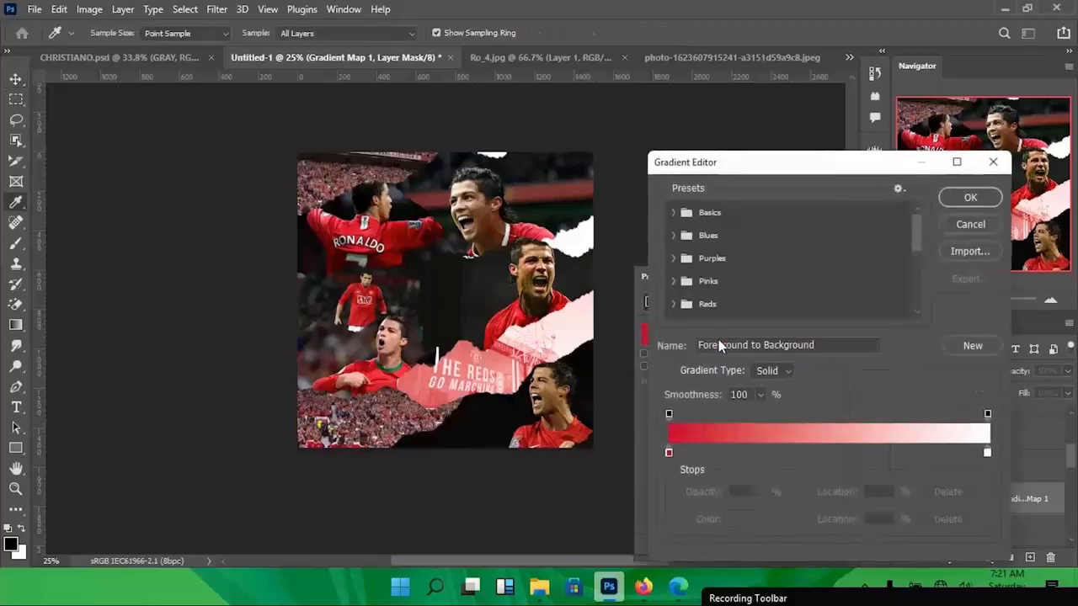
{"action": "left_click", "coordinate": [668, 455]}
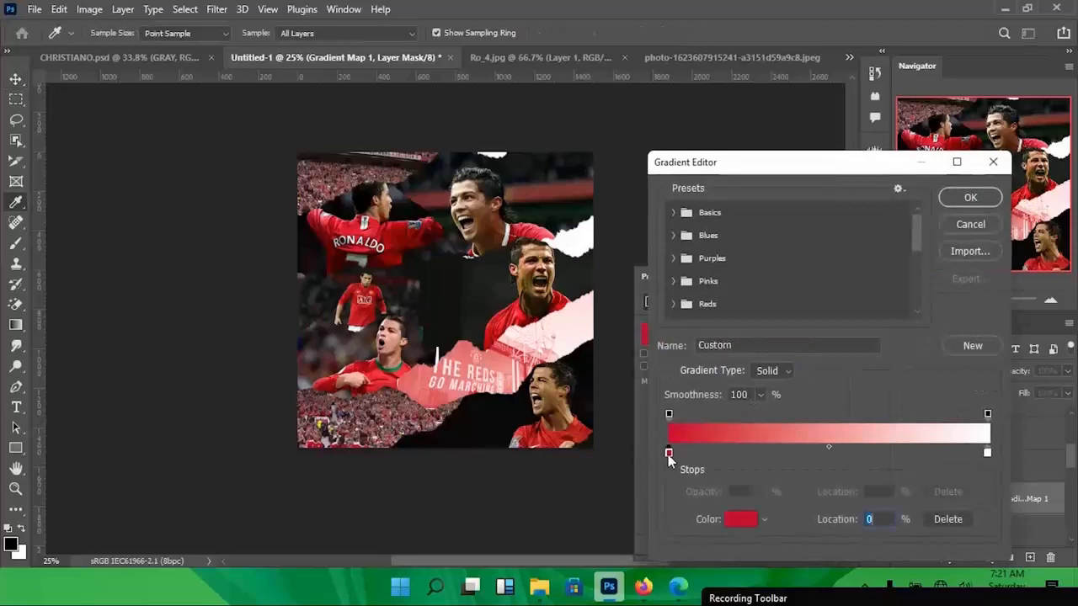
{"action": "left_click_drag", "start_coordinate": [668, 455], "coordinate": [796, 456]}
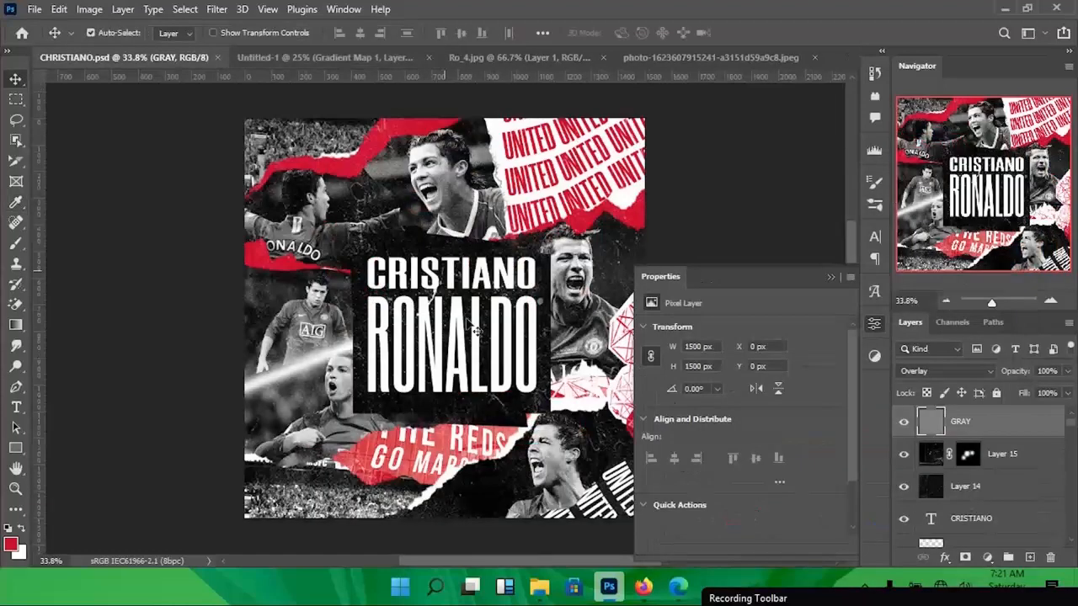
{"action": "left_click", "coordinate": [830, 278]}
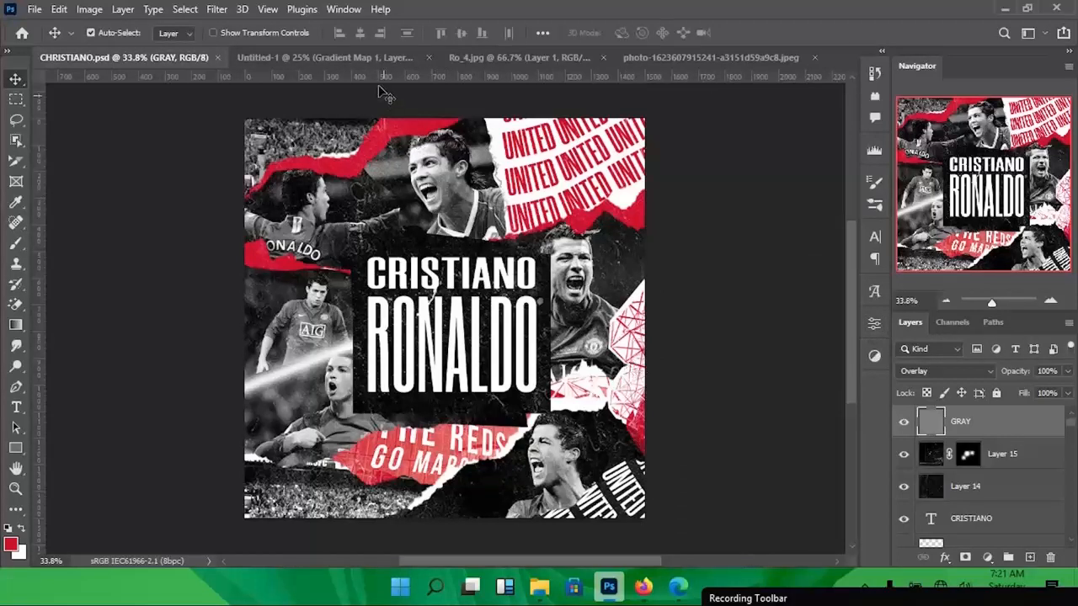
{"action": "left_click", "coordinate": [348, 57]}
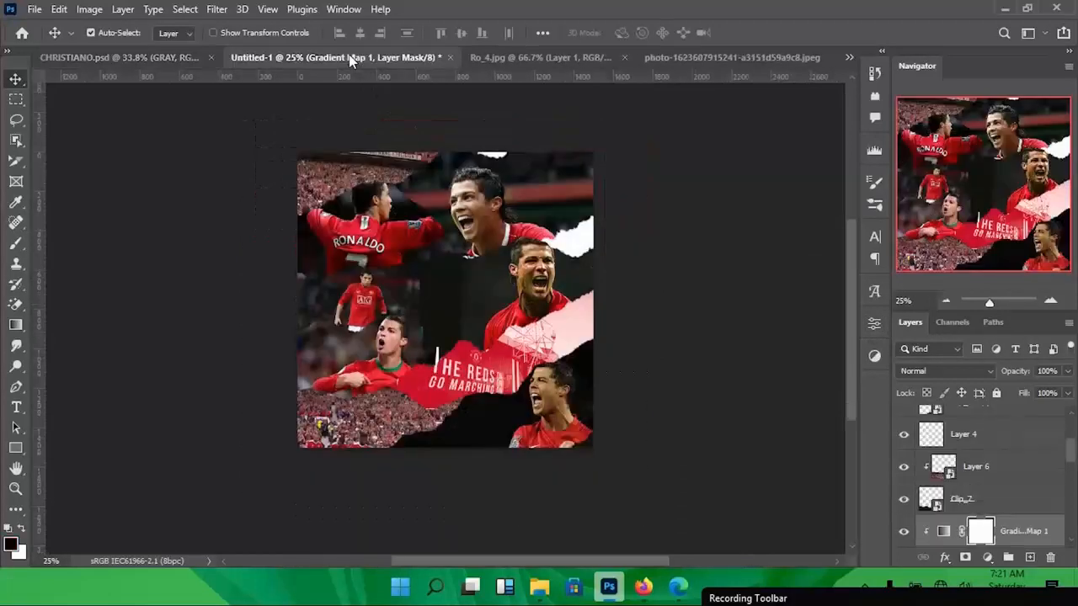
- Switch to the original stadium photo document and convert its locked background into an editable layer named Layer 0
{"action": "left_click", "coordinate": [674, 58]}
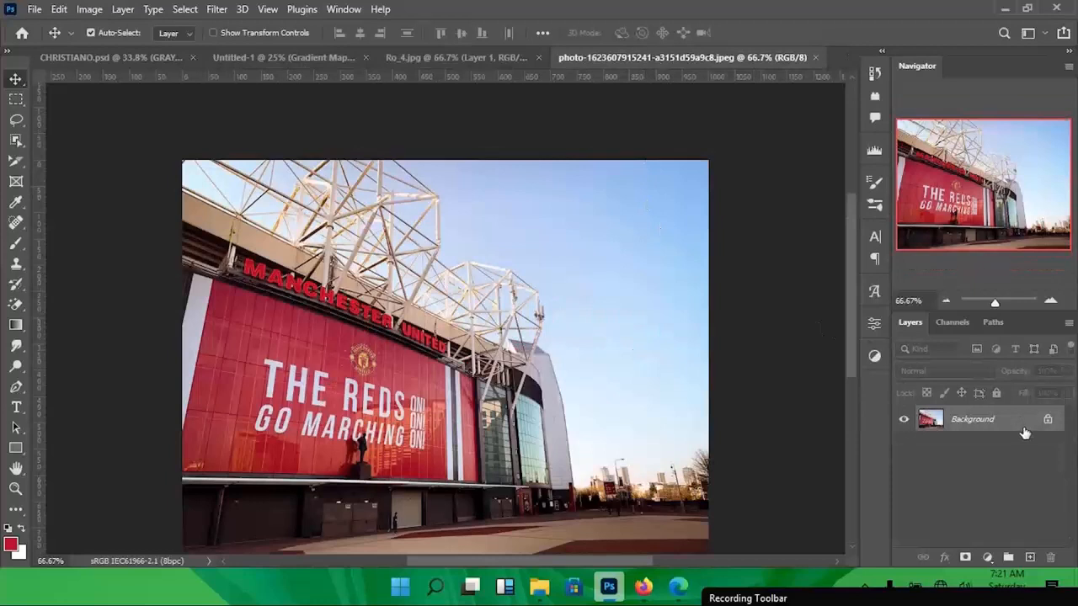
{"action": "double_click", "coordinate": [1019, 424]}
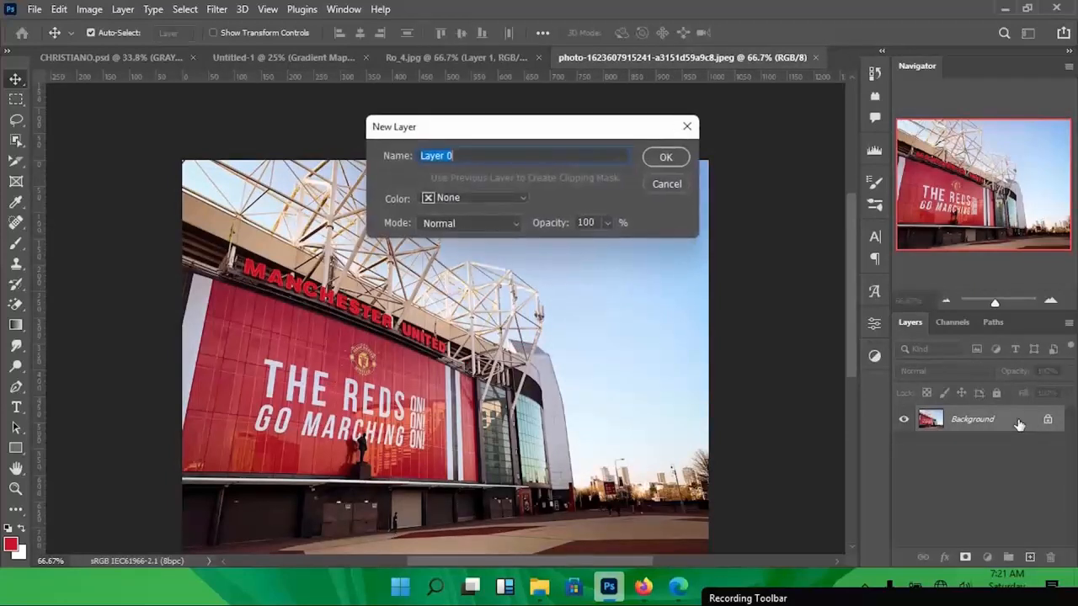
{"action": "key", "text": "Return"}
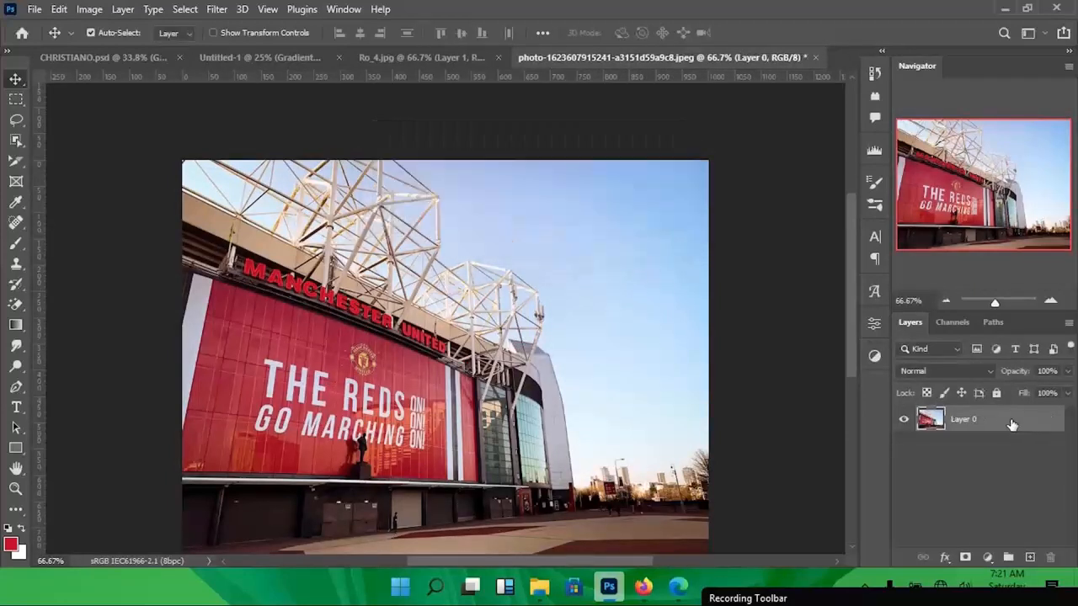
- Add a Threshold adjustment at level 198 above the stadium photo and merge both layers into one
{"action": "left_click", "coordinate": [987, 557]}
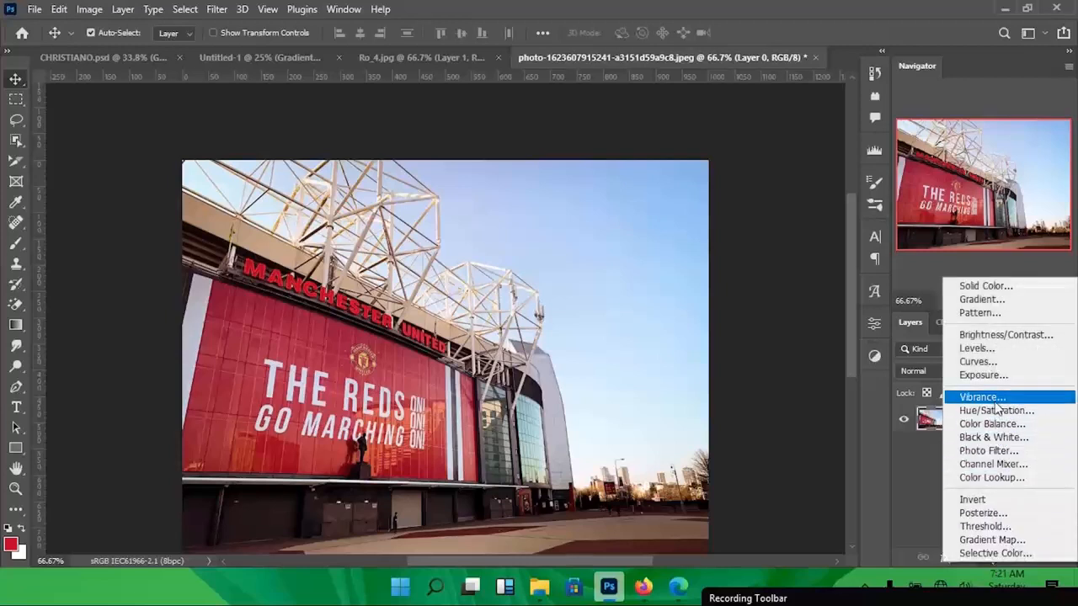
{"action": "left_click", "coordinate": [976, 526]}
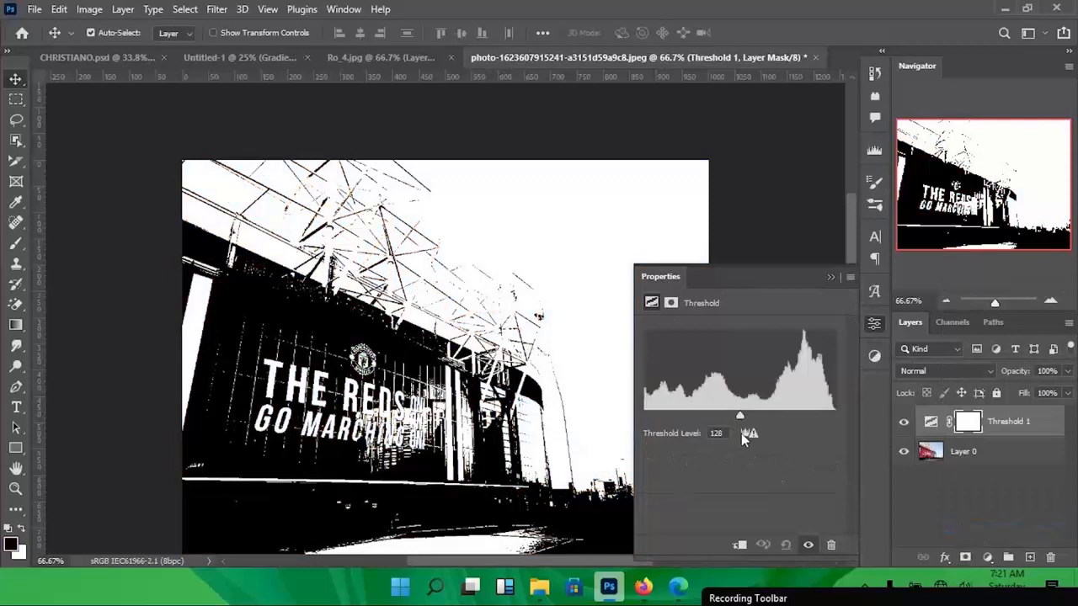
{"action": "left_click_drag", "start_coordinate": [741, 421], "coordinate": [793, 413]}
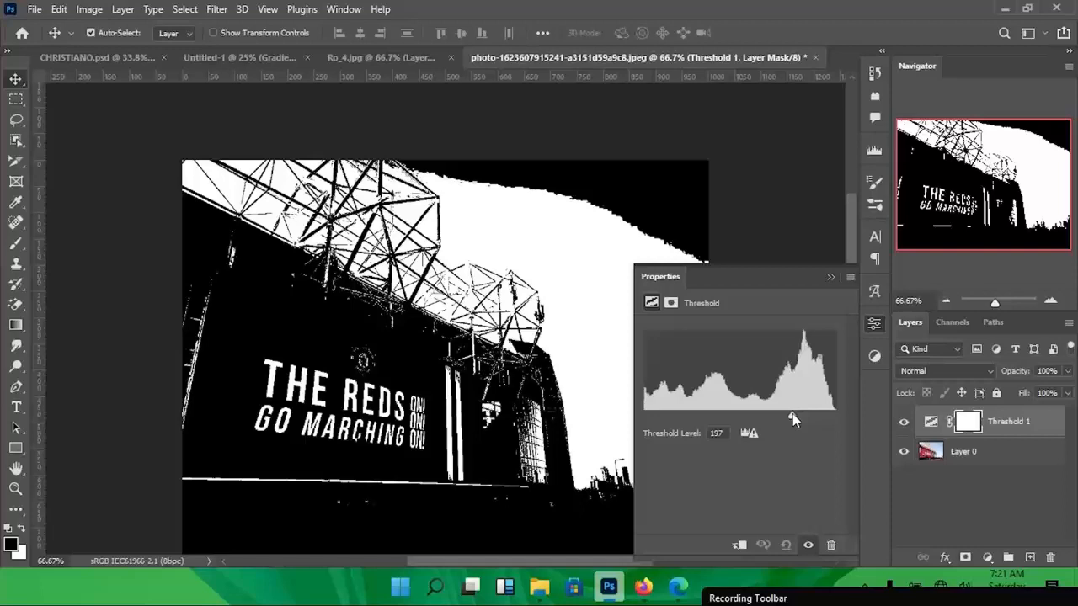
{"action": "left_click_drag", "start_coordinate": [792, 413], "coordinate": [793, 413]}
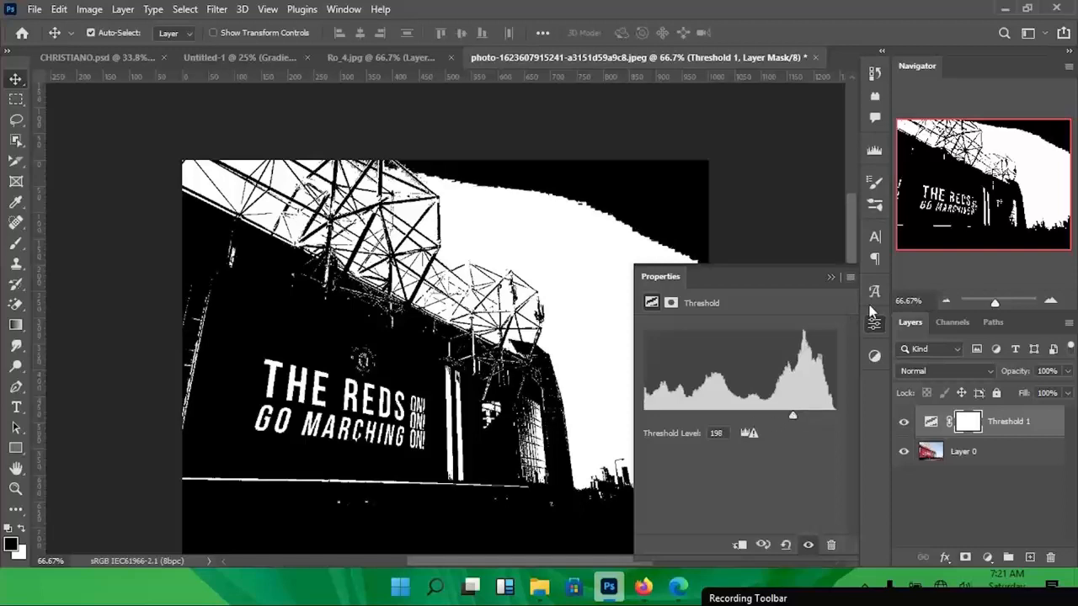
{"action": "left_click", "coordinate": [830, 275]}
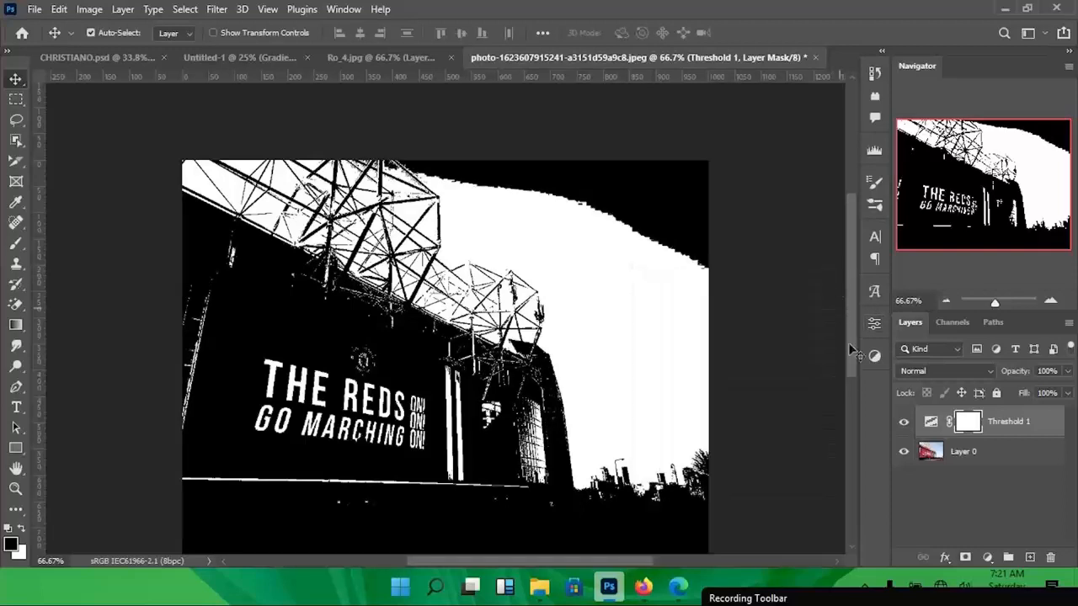
{"action": "left_click", "coordinate": [1000, 455]}
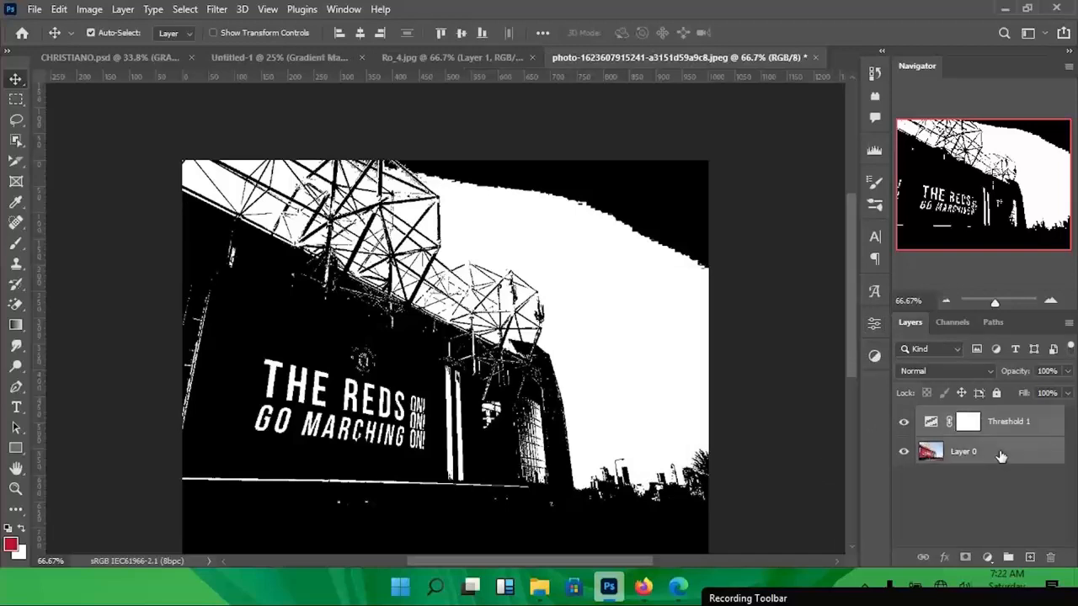
{"action": "key", "text": "ctrl+e"}
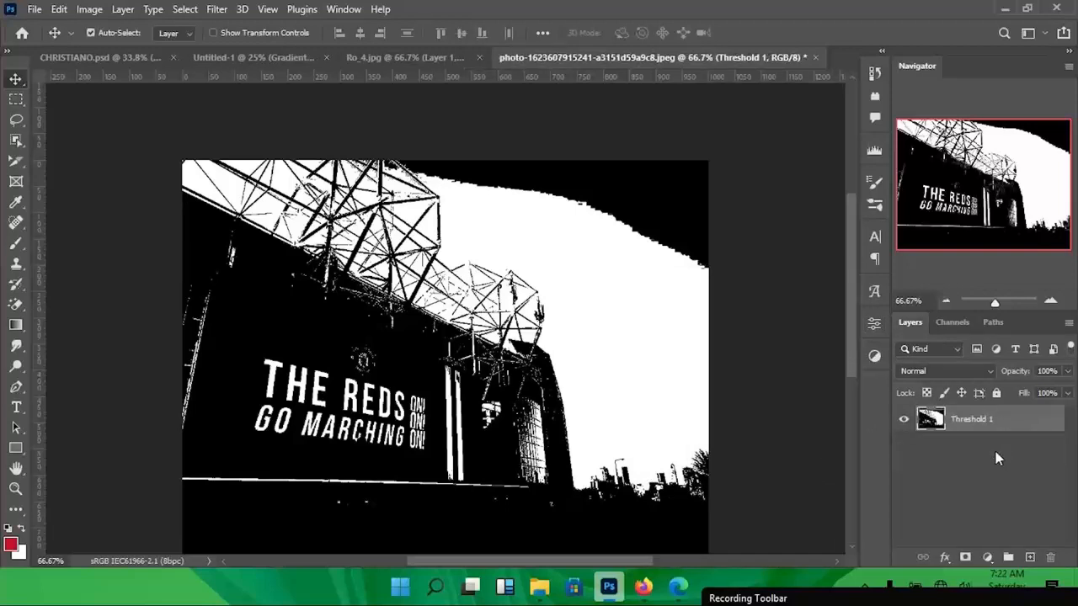
- Select the black areas with Color Range, mask out the white areas of the merged stadium layer and apply the mask
{"action": "left_click", "coordinate": [185, 10]}
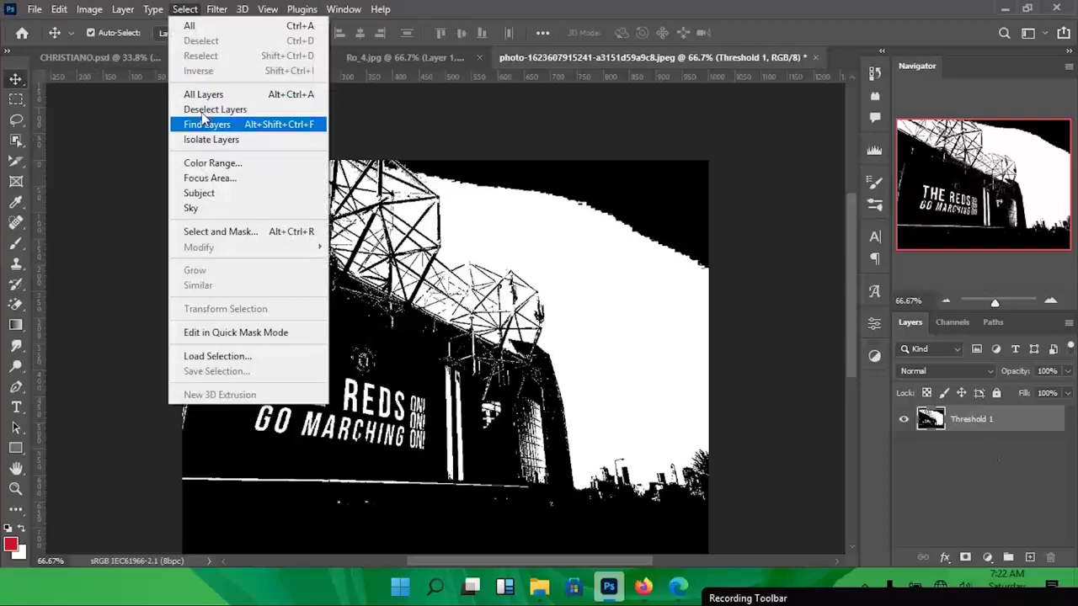
{"action": "left_click", "coordinate": [224, 171]}
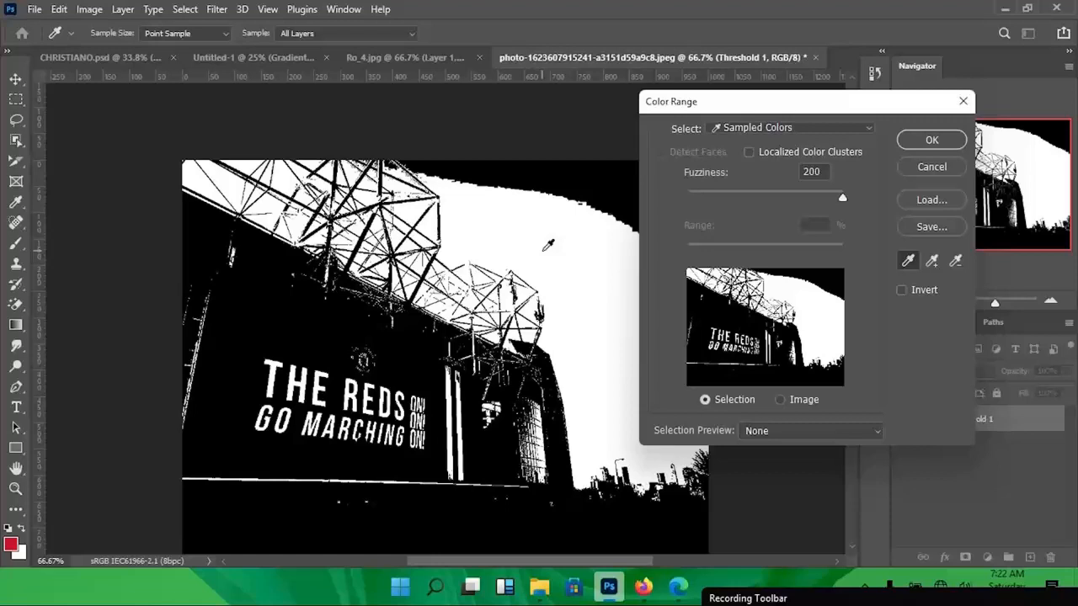
{"action": "left_click", "coordinate": [585, 176]}
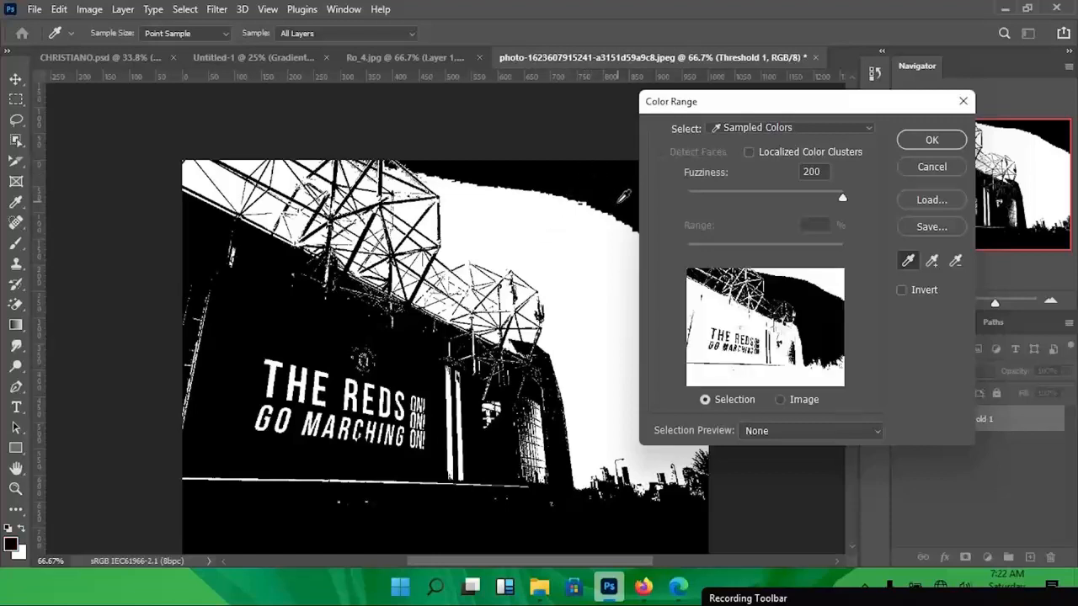
{"action": "left_click", "coordinate": [903, 141]}
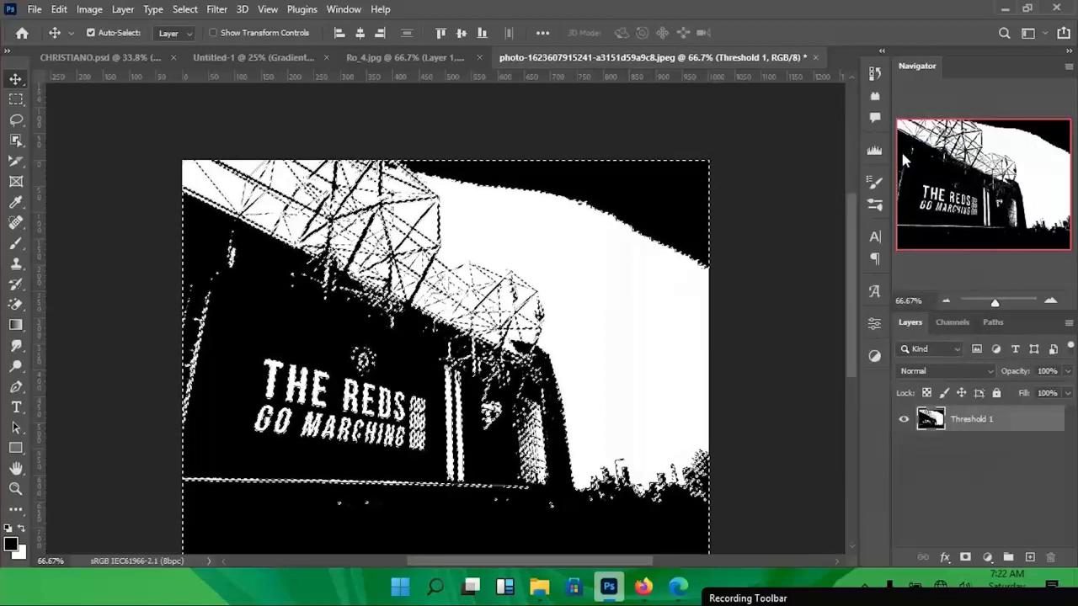
{"action": "left_click", "coordinate": [965, 556]}
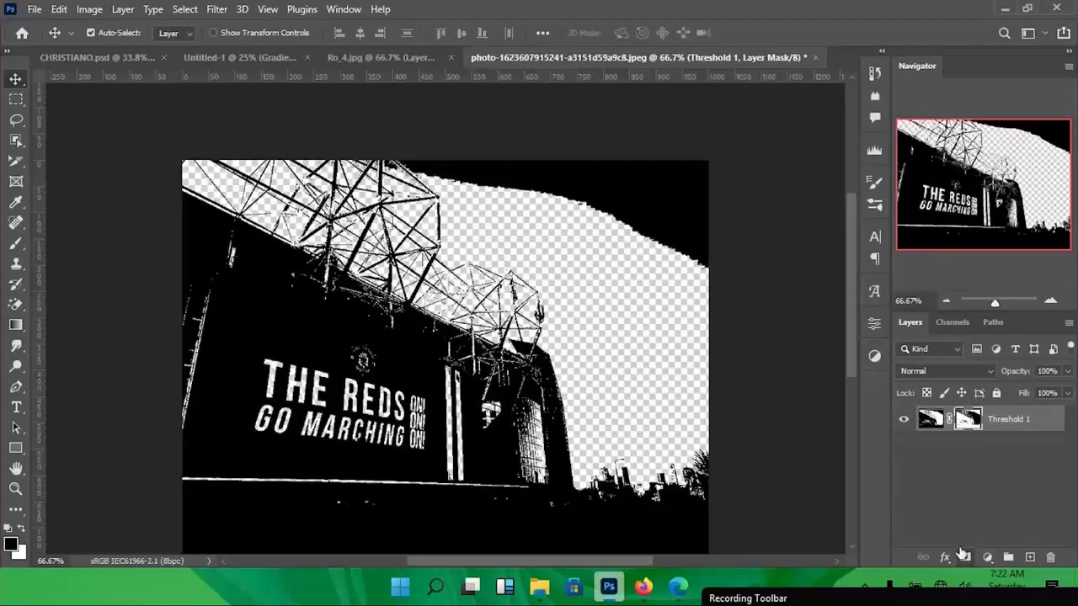
{"action": "key", "text": "e"}
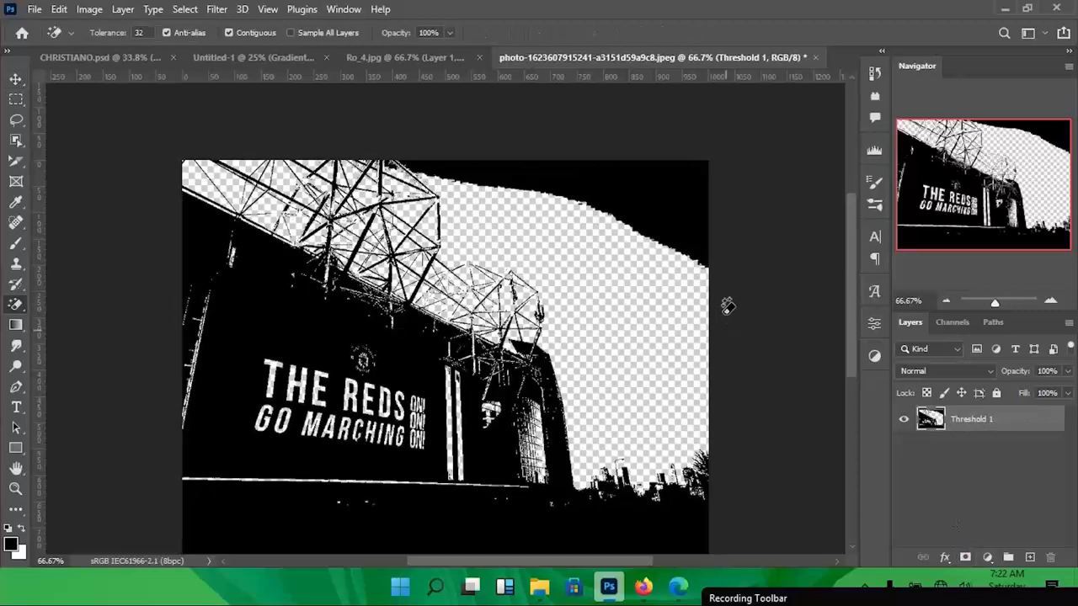
- Draw a closed Pen path around the black sky patch above the stadium, passing through the transparent area below it
{"action": "key", "text": "p"}
{"action": "left_click", "coordinate": [716, 308]}
{"action": "left_click", "coordinate": [618, 276]}
{"action": "left_click", "coordinate": [487, 216]}
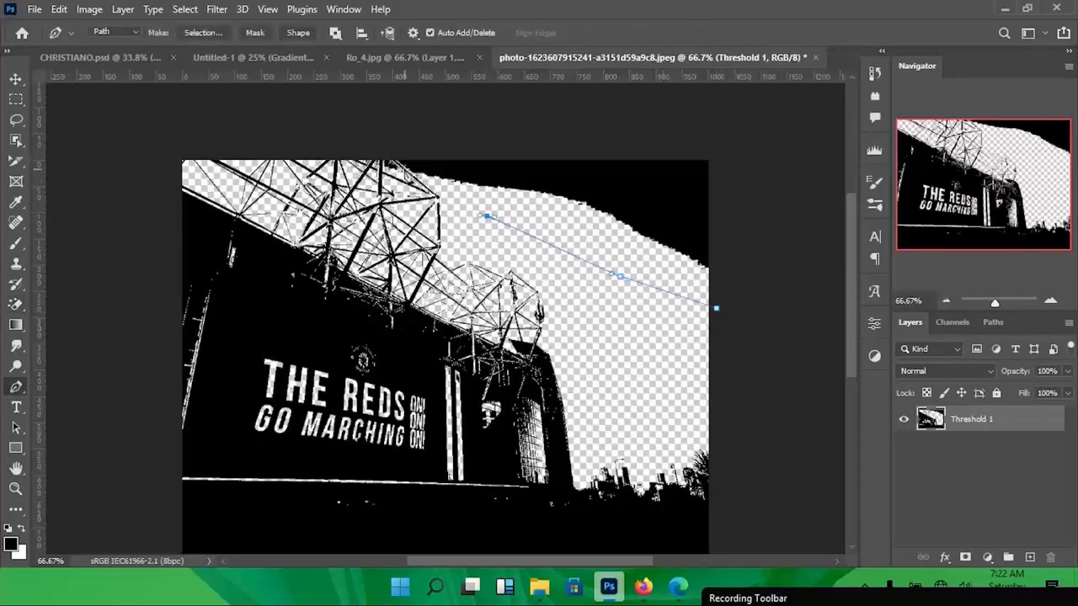
{"action": "left_click", "coordinate": [417, 175]}
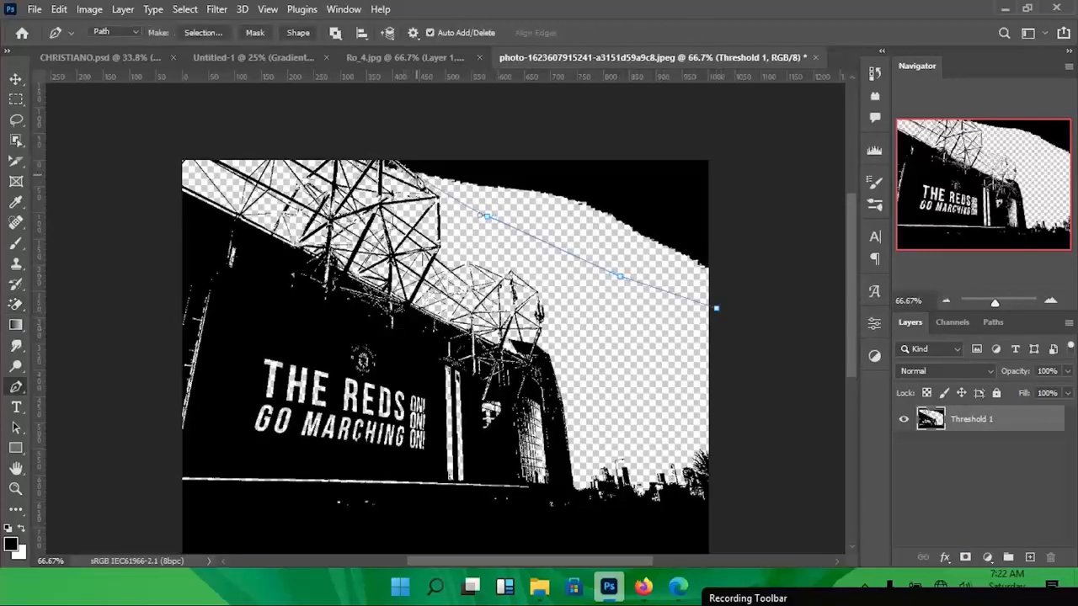
{"action": "left_click", "coordinate": [376, 142]}
{"action": "left_click", "coordinate": [597, 112]}
{"action": "left_click", "coordinate": [778, 139]}
{"action": "left_click_drag", "start_coordinate": [787, 210], "coordinate": [743, 308]}
{"action": "left_click", "coordinate": [752, 331]}
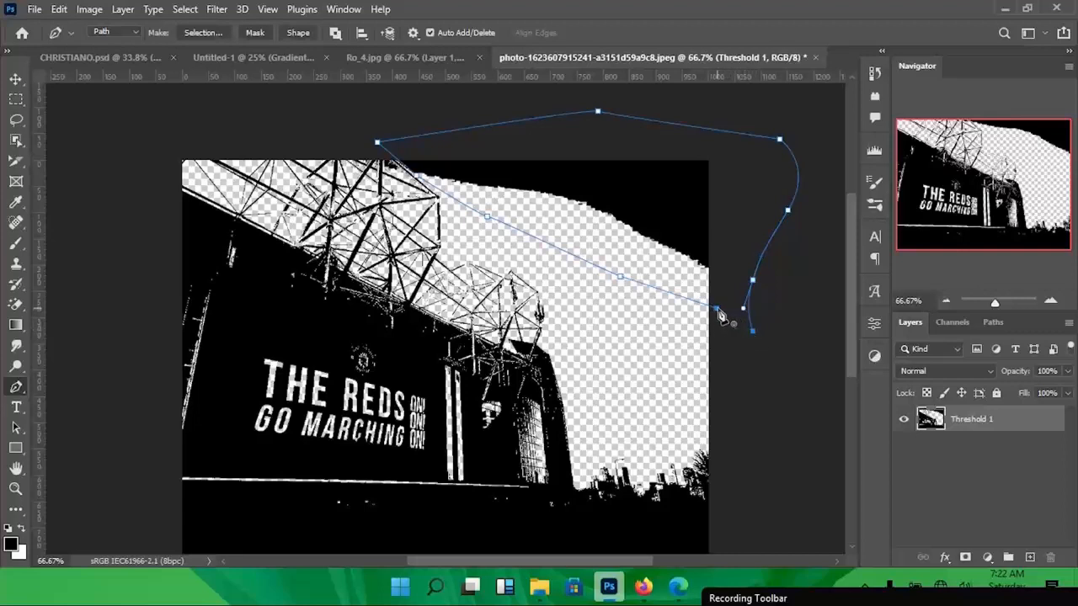
{"action": "left_click", "coordinate": [717, 310]}
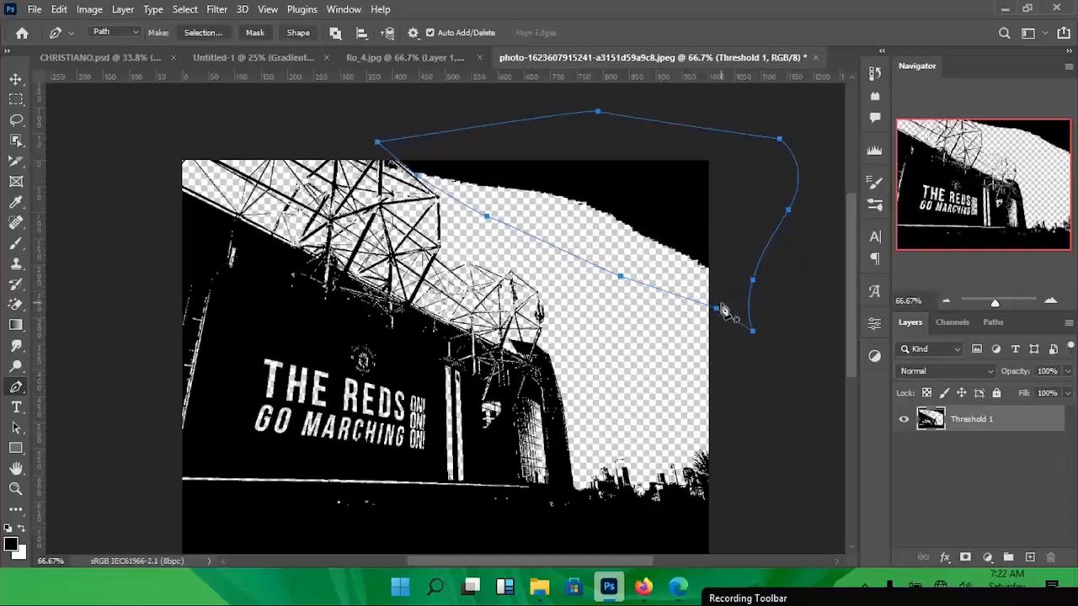
- Turn the path into a selection, delete the black sky patch from the stadium layer and deselect
{"action": "key", "text": "ctrl+Return"}
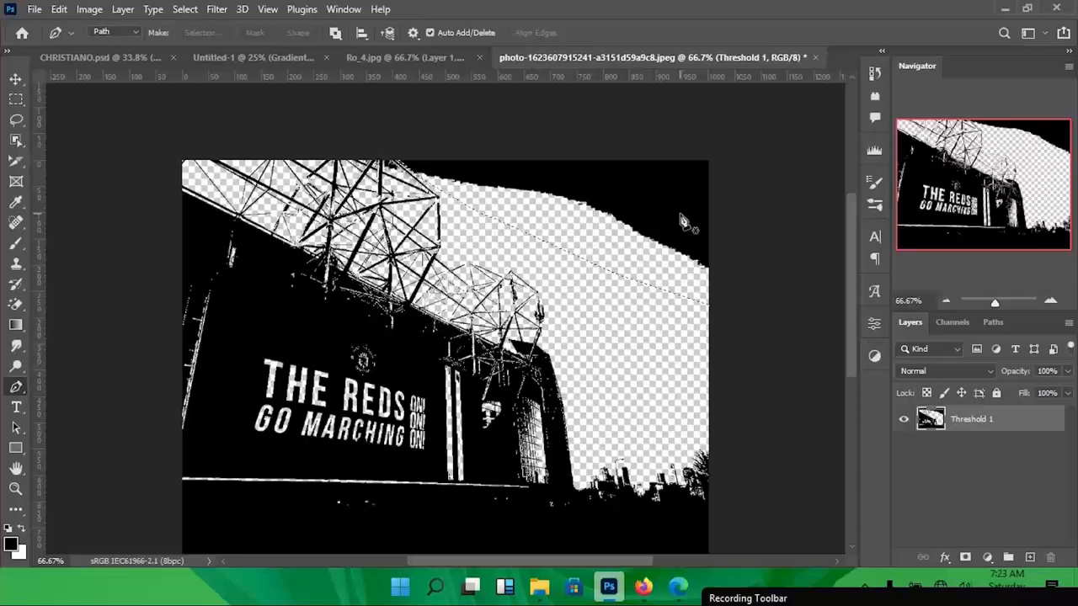
{"action": "key", "text": "v"}
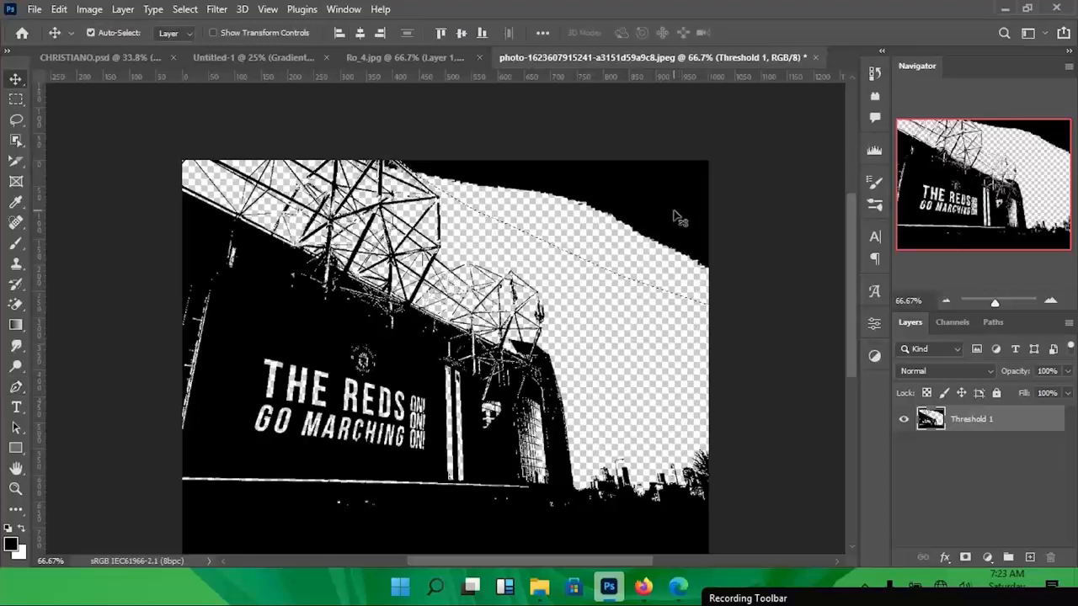
{"action": "key", "text": "Delete"}
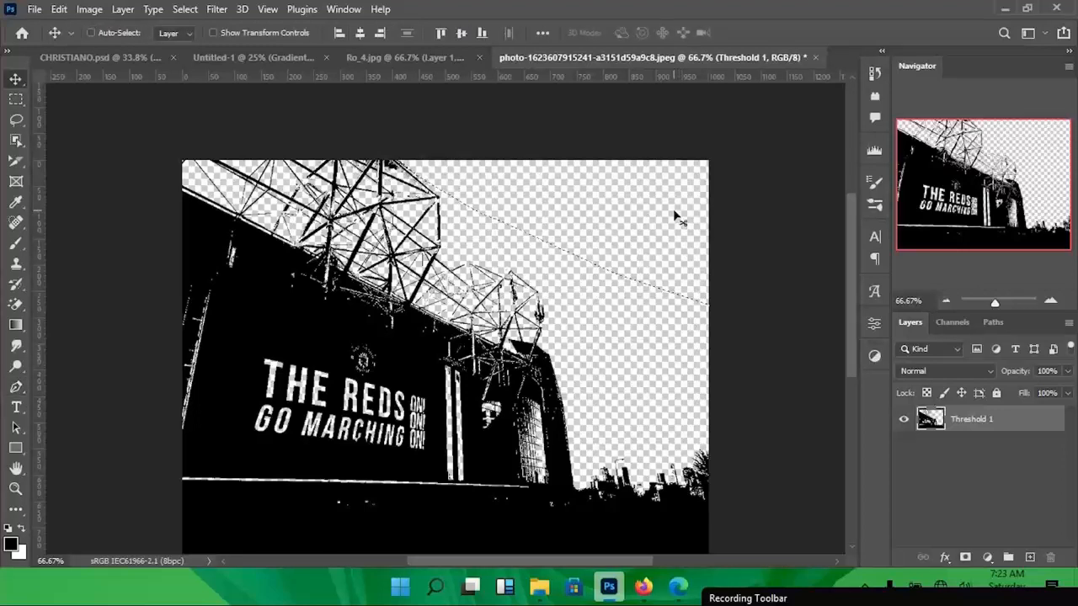
{"action": "key", "text": "ctrl+d"}
{"action": "scroll", "coordinate": [610, 342], "scroll_direction": "down", "scroll_amount": 1}
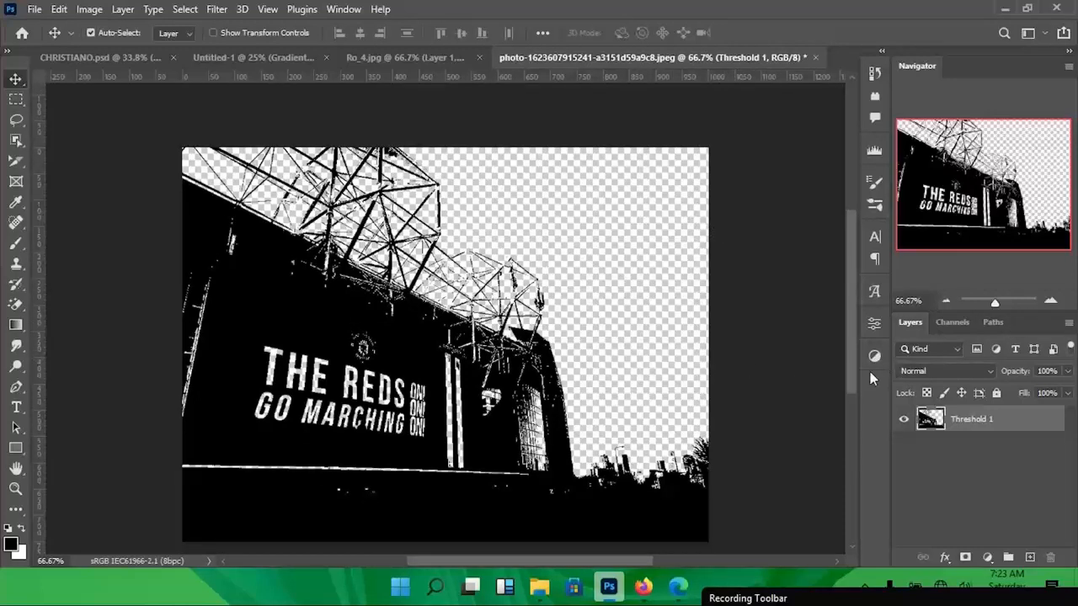
- Create a new layer, fill it with white and place it beneath the Threshold 1 layer
{"action": "key", "text": "ctrl+shift+n"}
{"action": "key", "text": "Return"}
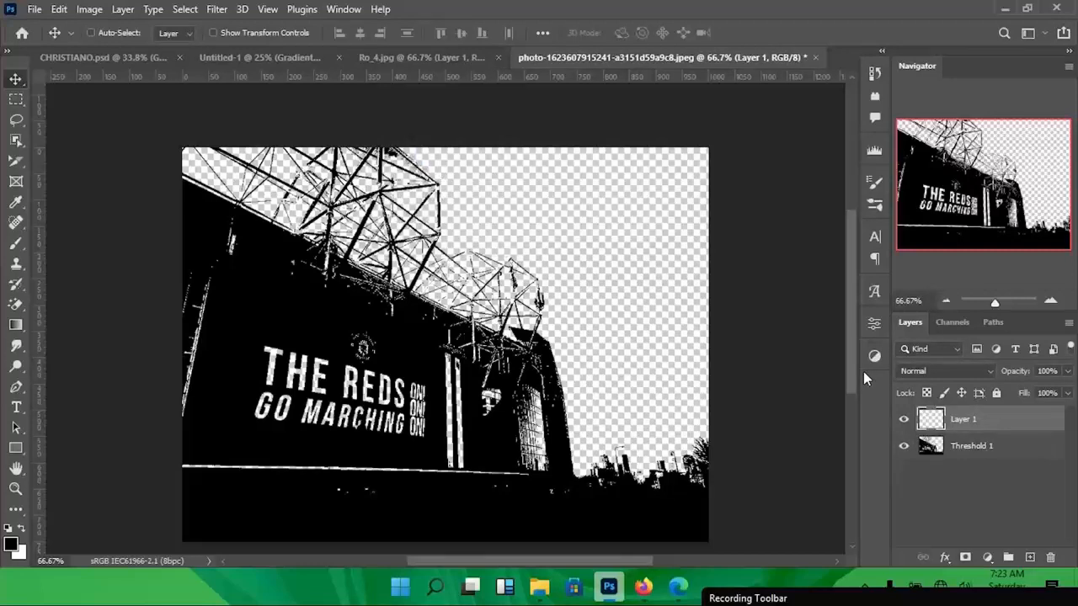
{"action": "key", "text": "ctrl+BackSpace"}
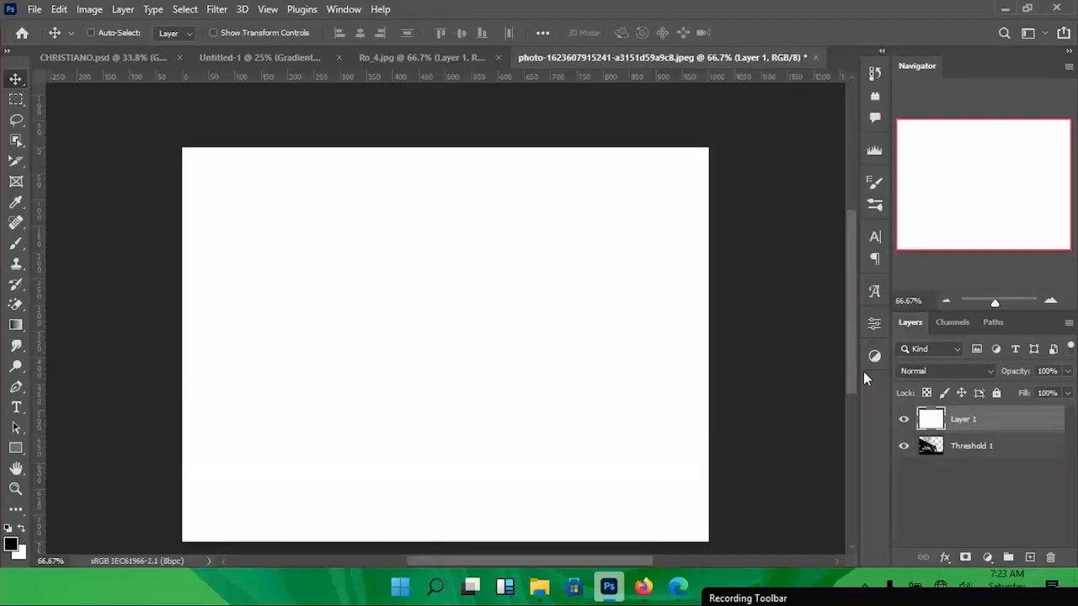
{"action": "key", "text": "ctrl+bracketleft"}
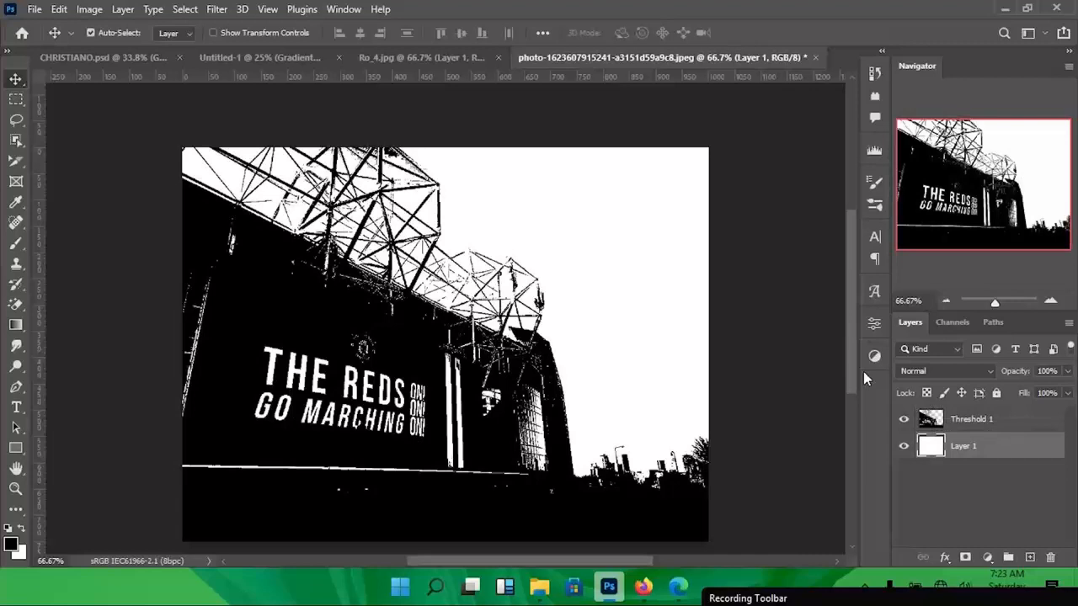
{"action": "left_click", "coordinate": [1016, 422]}
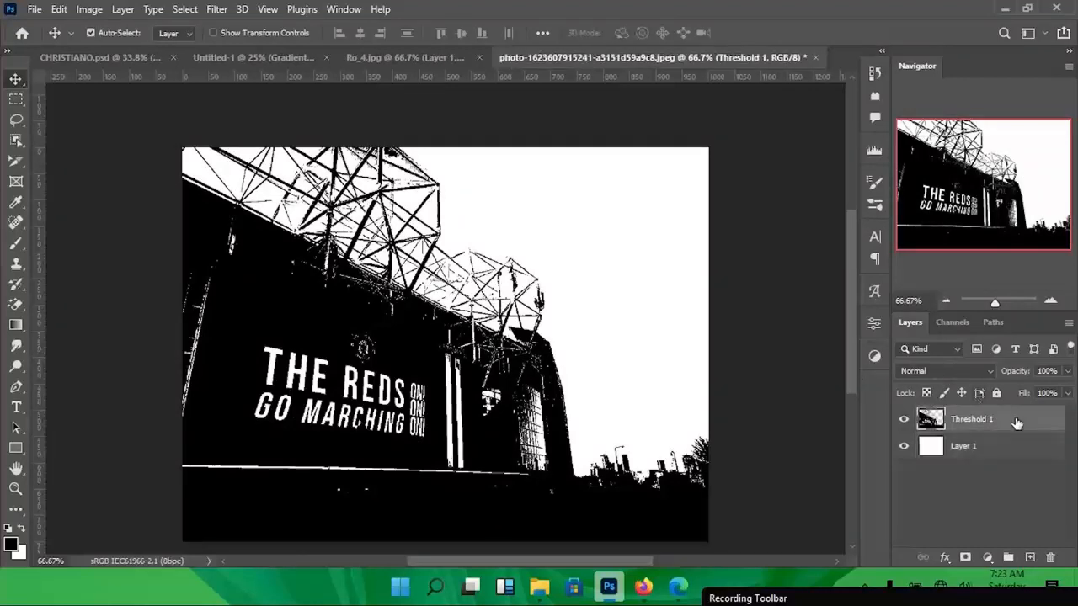
{"action": "double_click", "coordinate": [1016, 421]}
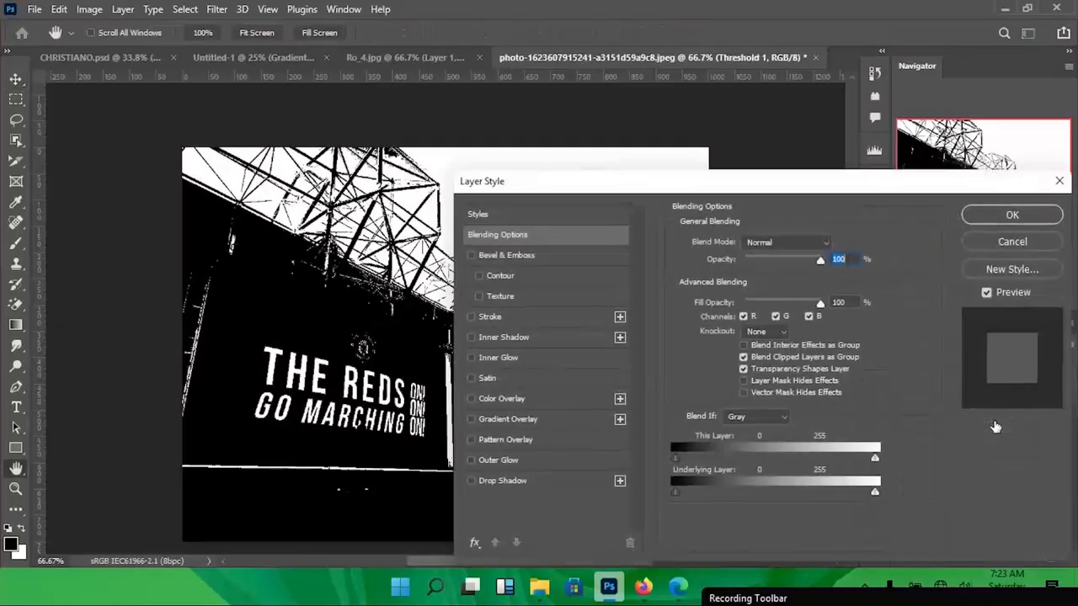
{"action": "left_click", "coordinate": [534, 404]}
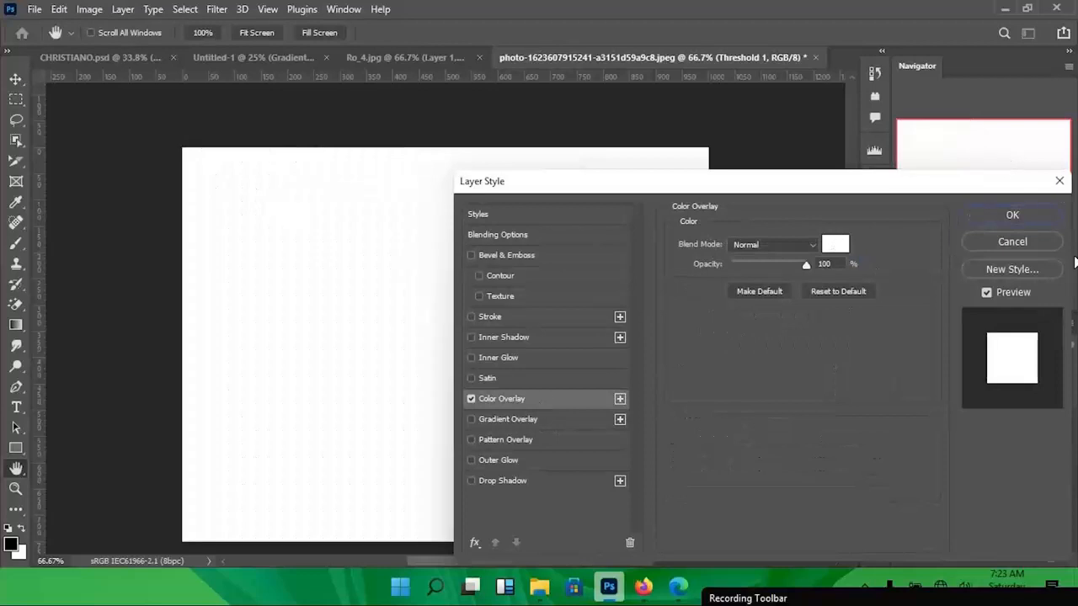
{"action": "left_click", "coordinate": [1012, 242]}
- Close the Ro_4.jpg document without saving it and switch to the Untitled-1 collage document
{"action": "left_click", "coordinate": [358, 53]}
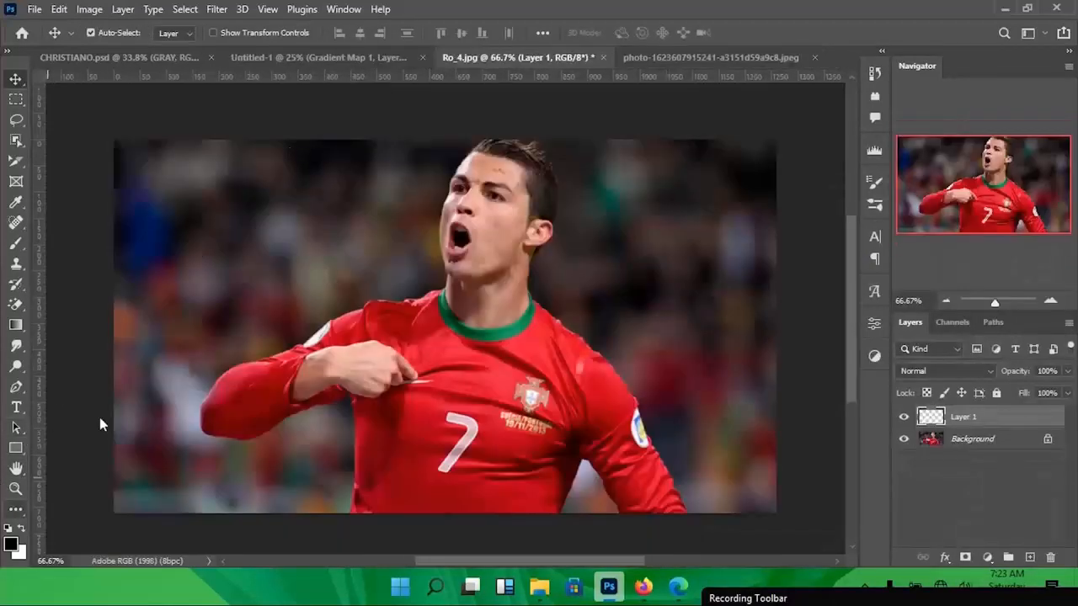
{"action": "left_click", "coordinate": [603, 57]}
{"action": "left_click", "coordinate": [528, 224]}
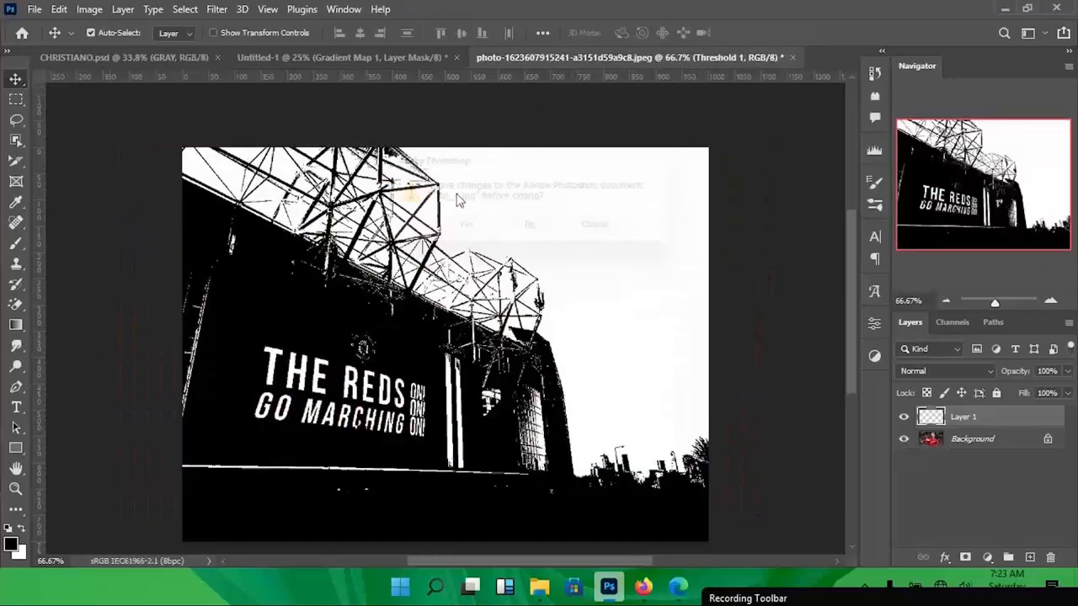
{"action": "left_click", "coordinate": [329, 57]}
{"action": "left_click", "coordinate": [11, 545]}
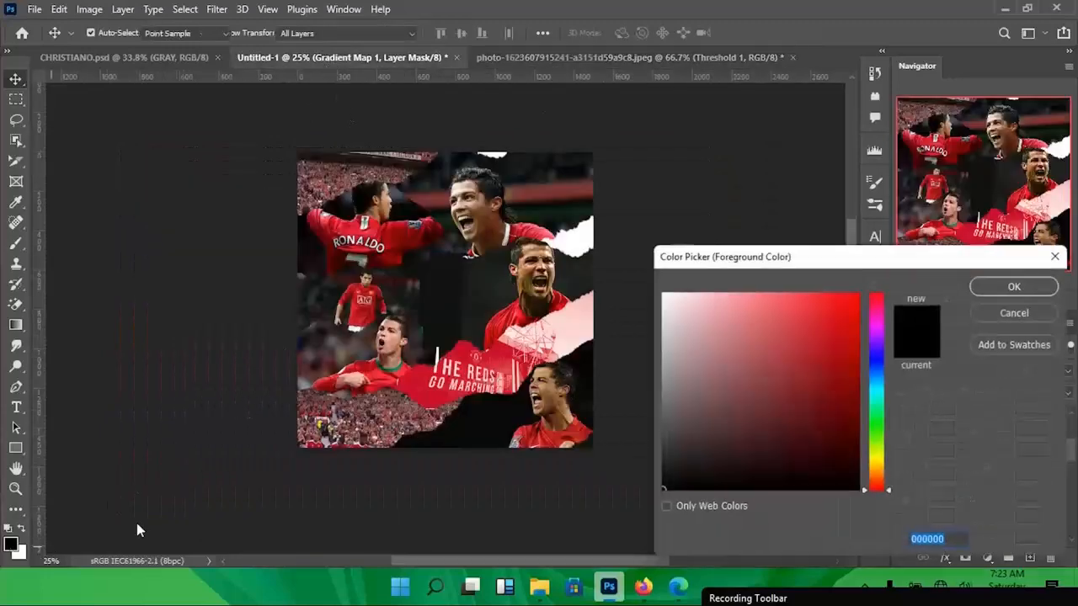
{"action": "left_click", "coordinate": [435, 385]}
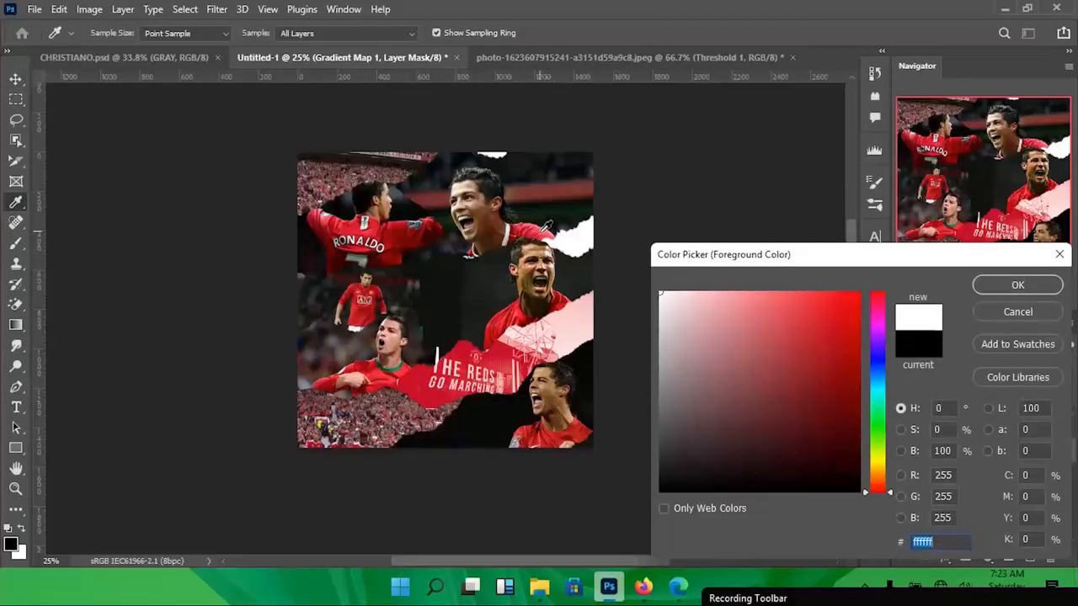
{"action": "left_click", "coordinate": [1017, 312]}
{"action": "key", "text": "v"}
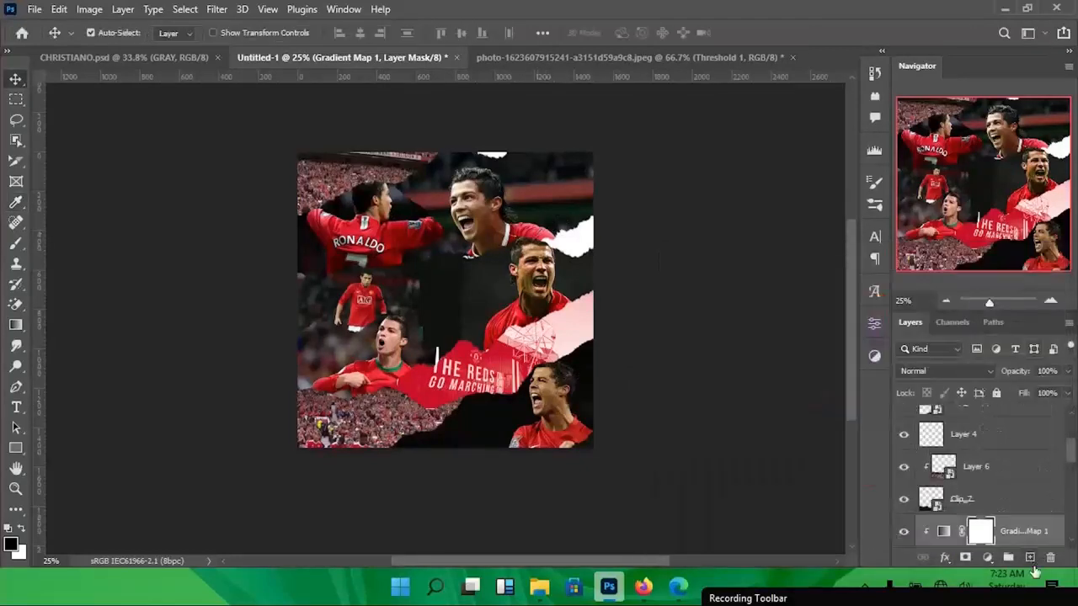
- Copy the hex code of the red color stop at location 38% in the Gradient Map 1 adjustment's gradient
{"action": "double_click", "coordinate": [943, 532]}
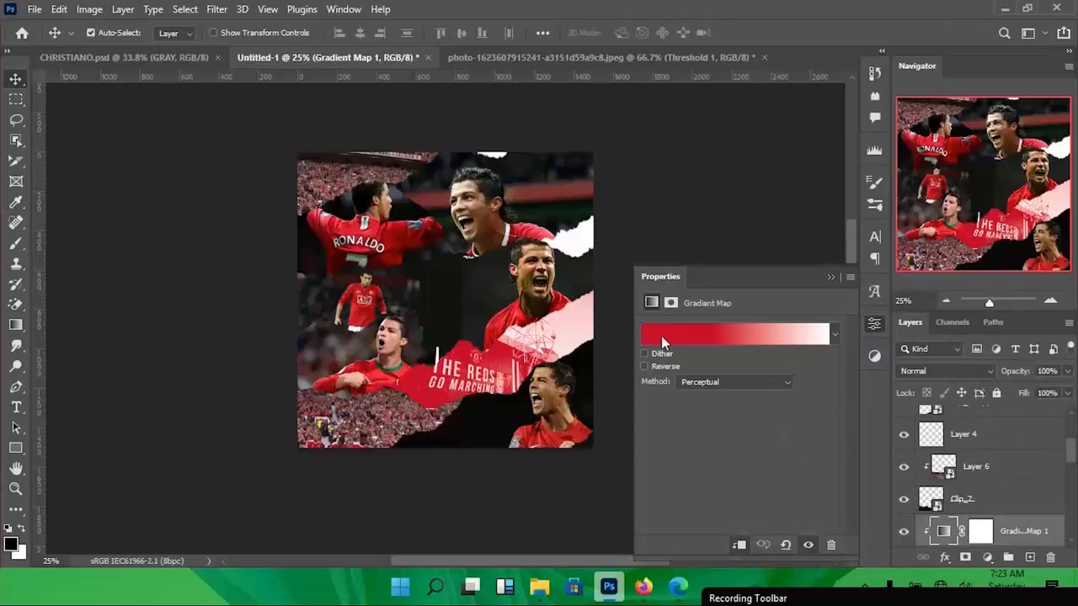
{"action": "left_click", "coordinate": [662, 336]}
{"action": "left_click", "coordinate": [790, 454]}
{"action": "left_click", "coordinate": [742, 518]}
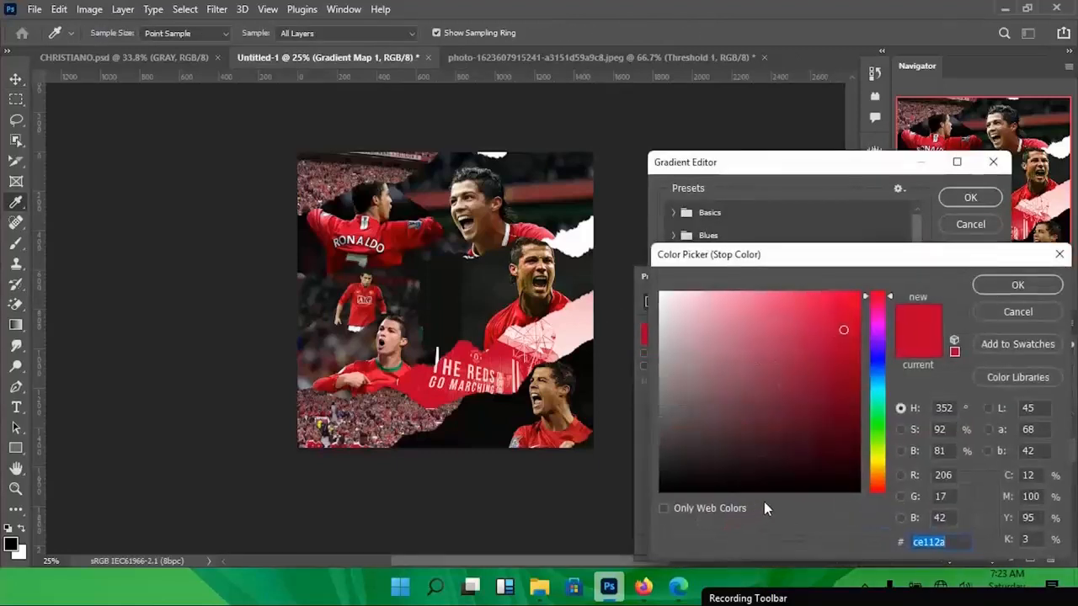
{"action": "left_click", "coordinate": [1004, 283]}
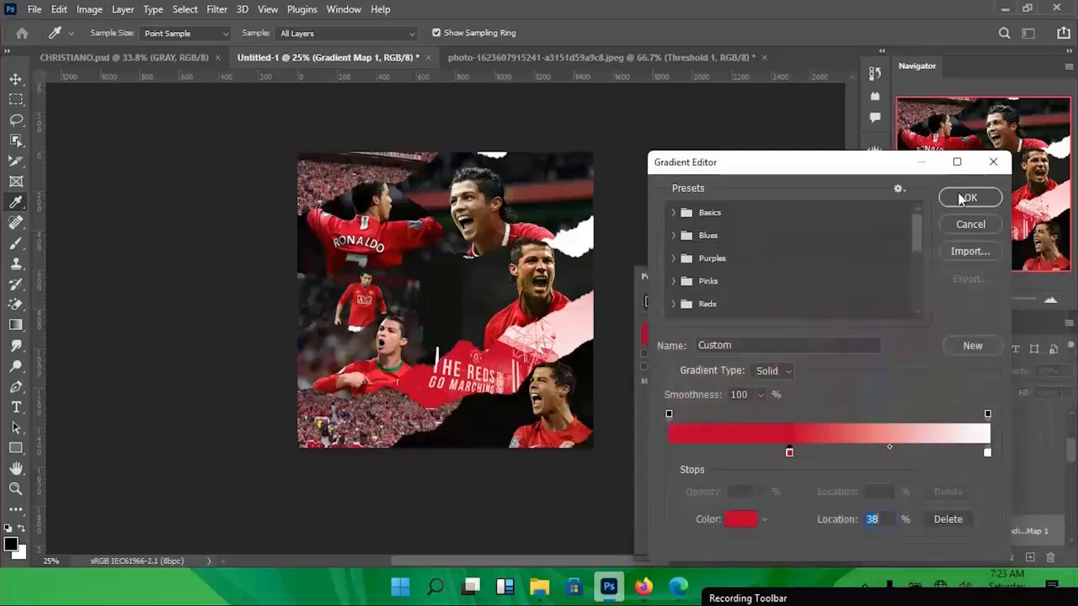
{"action": "left_click", "coordinate": [964, 198]}
- In the stadium photo document, apply a Color Overlay of ce112a to the Threshold 1 layer
{"action": "left_click", "coordinate": [564, 59]}
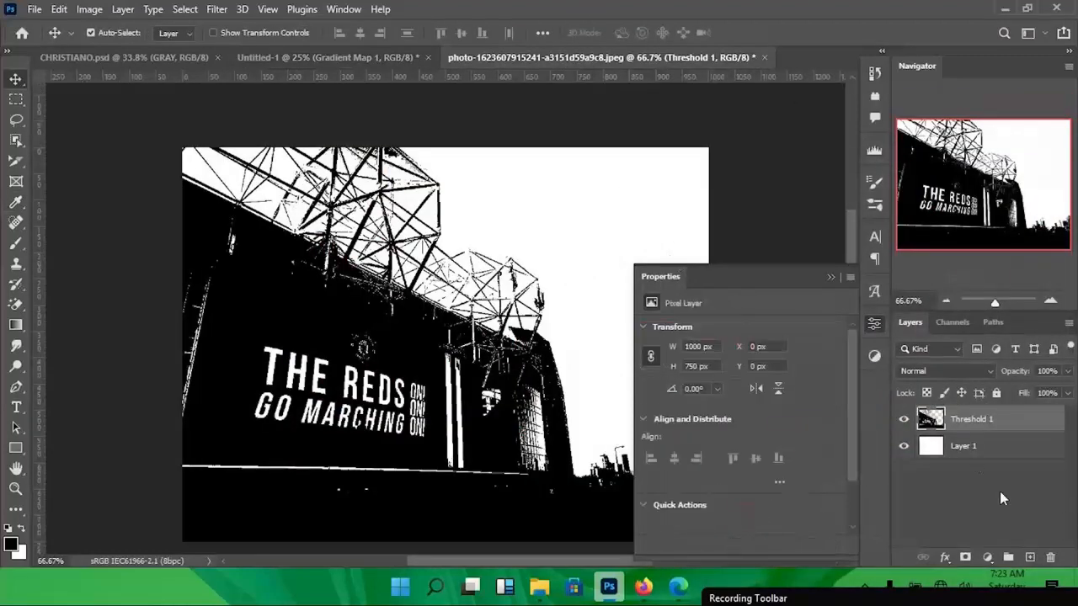
{"action": "double_click", "coordinate": [1023, 421]}
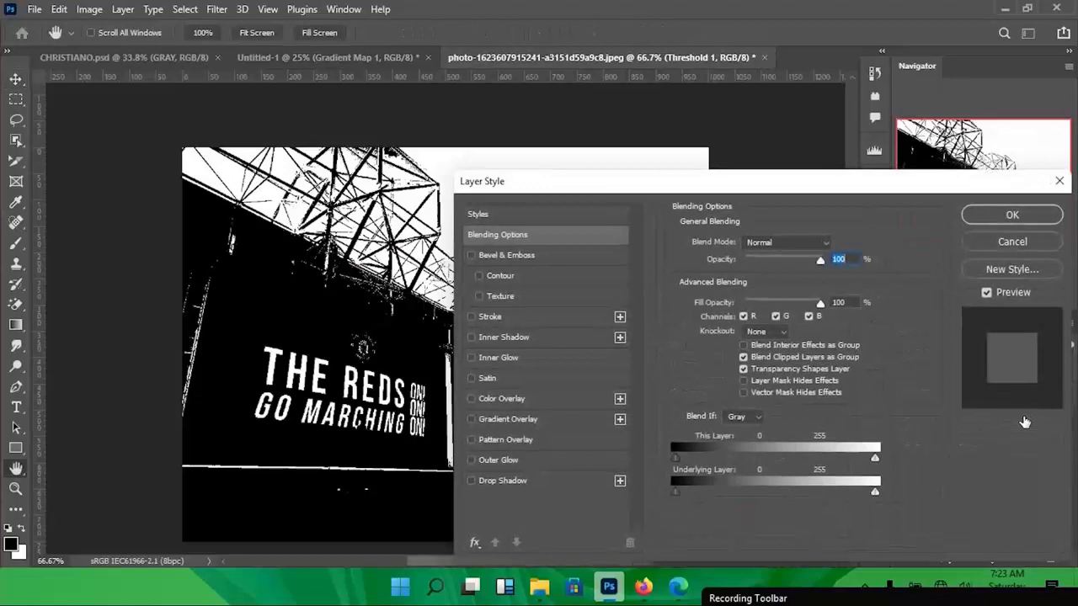
{"action": "left_click", "coordinate": [544, 399]}
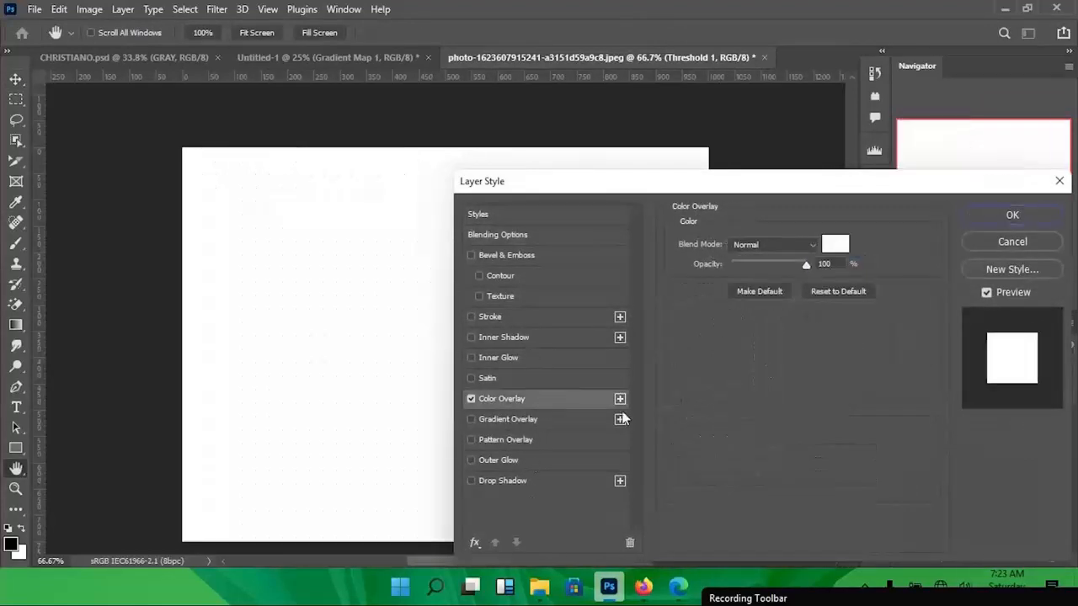
{"action": "left_click", "coordinate": [834, 244]}
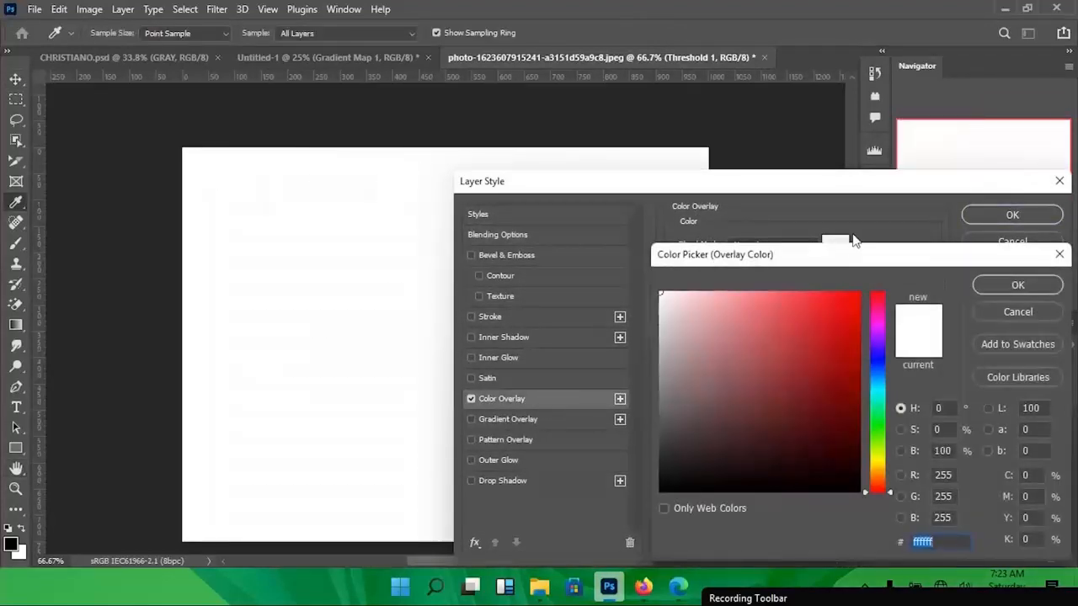
{"action": "left_click", "coordinate": [842, 325]}
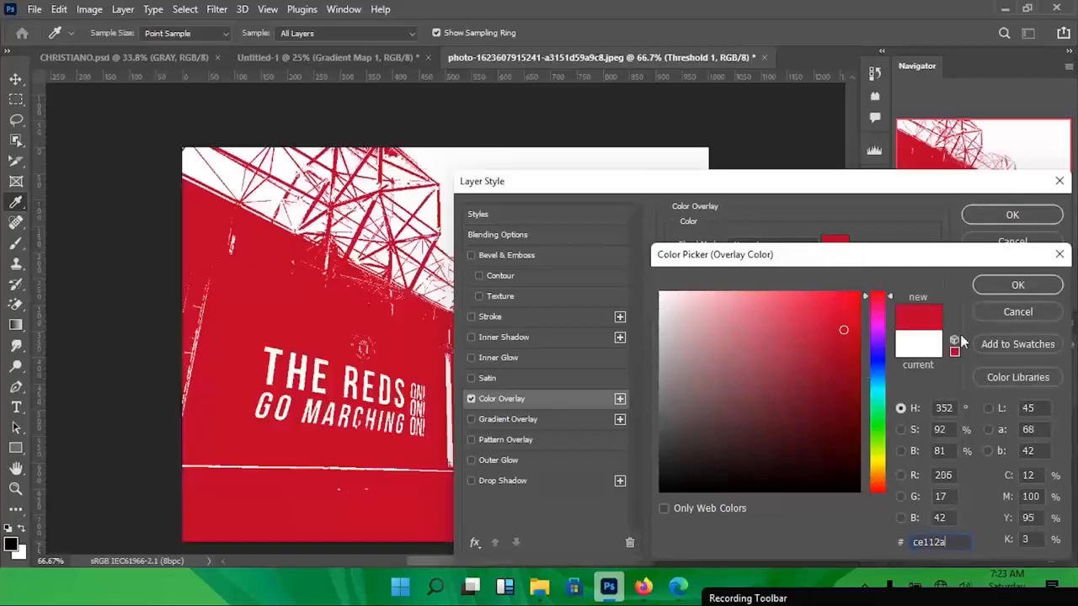
{"action": "left_click", "coordinate": [995, 289]}
{"action": "left_click", "coordinate": [995, 215]}
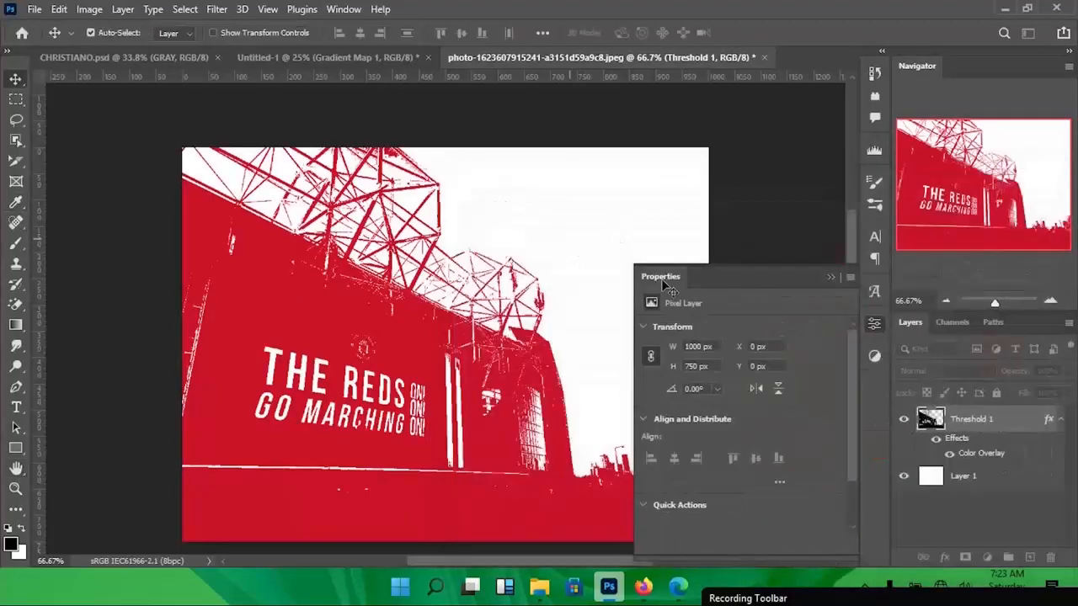
{"action": "left_click", "coordinate": [830, 278]}
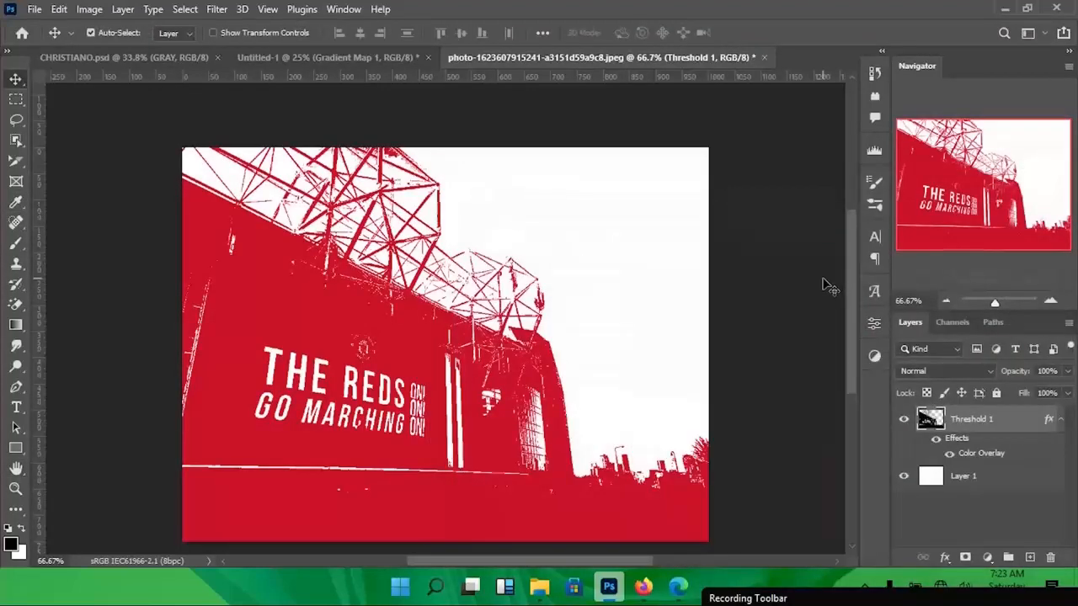
- Create a new layer directly beneath Threshold 1 and select the gru4 grunge brush
{"action": "key", "text": "ctrl+shift+n"}
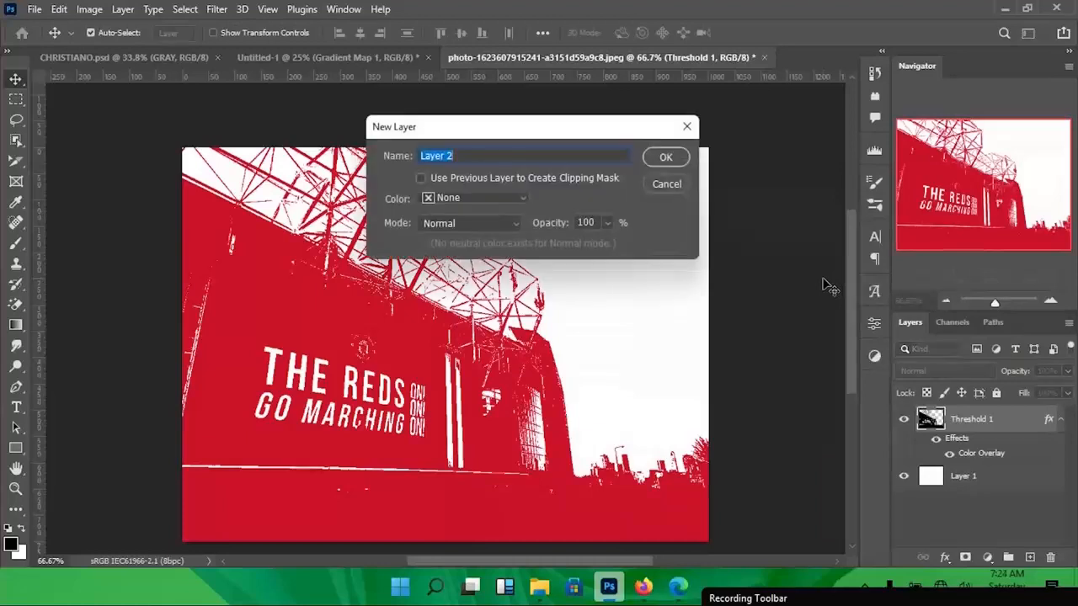
{"action": "key", "text": "Return"}
{"action": "key", "text": "ctrl+bracketleft"}
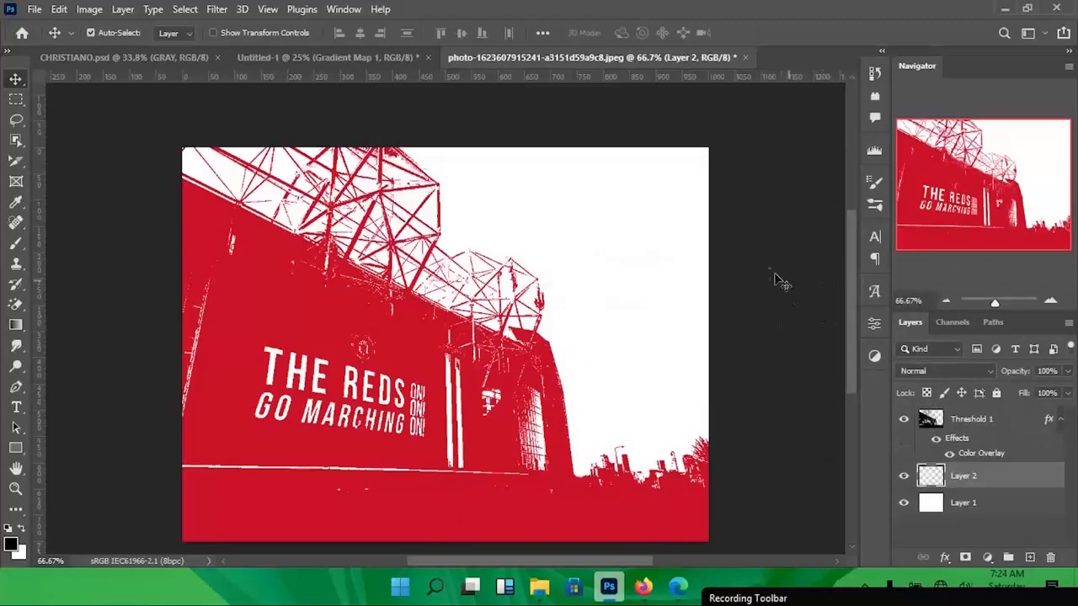
{"action": "key", "text": "b"}
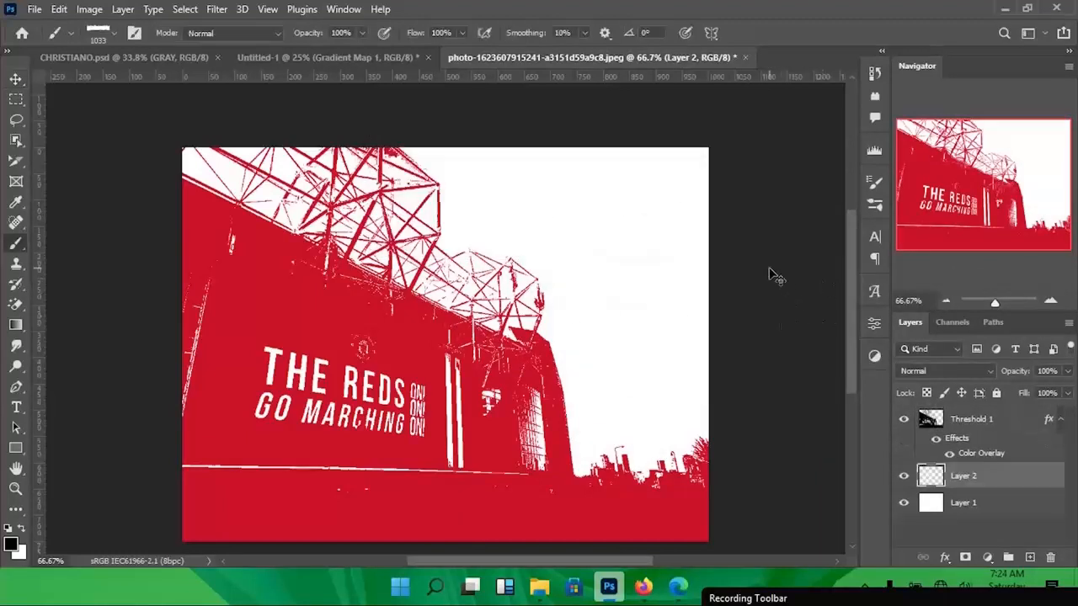
{"action": "left_click", "coordinate": [117, 34]}
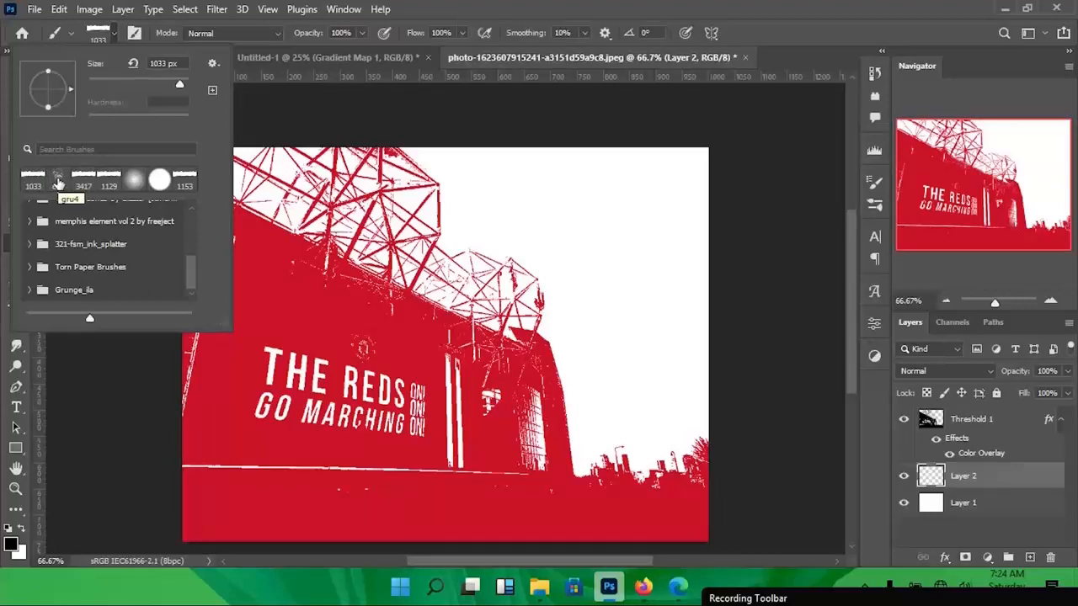
{"action": "left_click", "coordinate": [58, 184]}
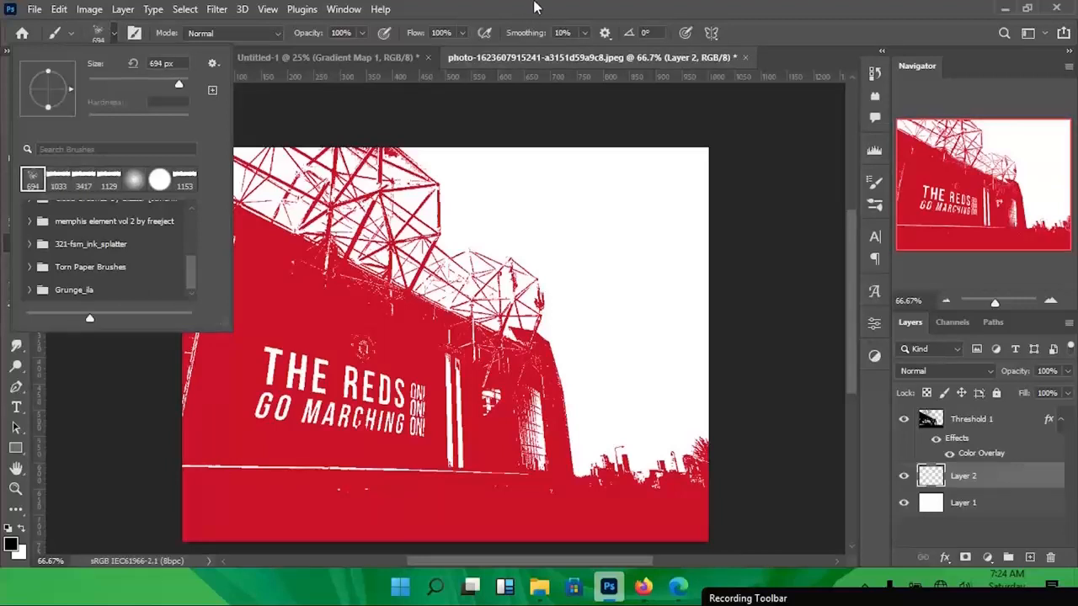
{"action": "left_click", "coordinate": [625, 7]}
- Paint black grunge texture across the white sky with the brush at 475 px and 100% opacity, and lower the layer's fill to 7%
{"action": "left_click_drag", "start_coordinate": [532, 298], "coordinate": [471, 292]}
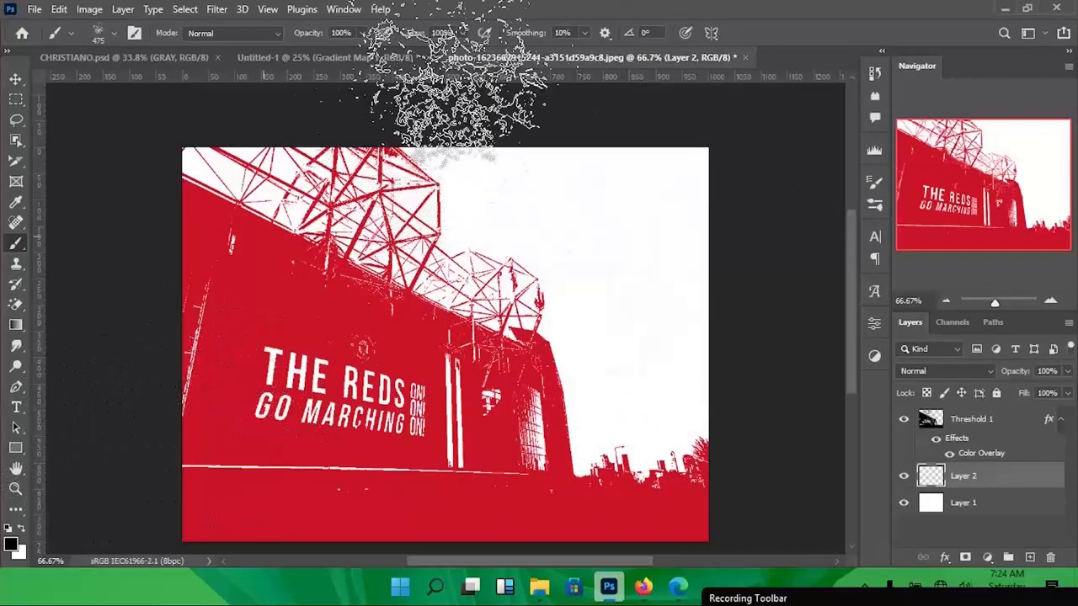
{"action": "left_click_drag", "start_coordinate": [362, 37], "coordinate": [315, 52]}
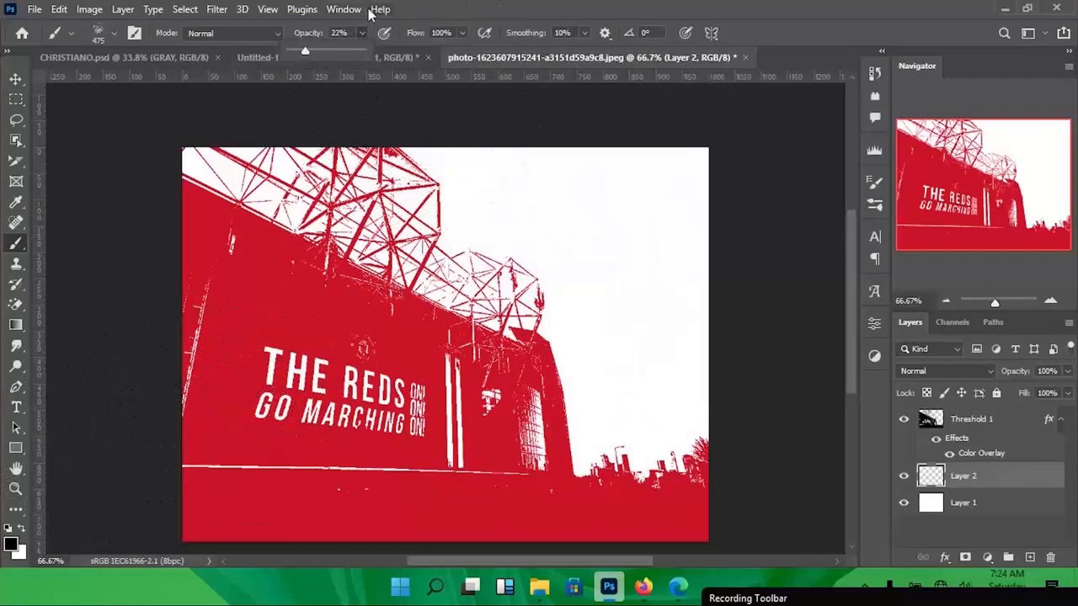
{"action": "key", "text": "0"}
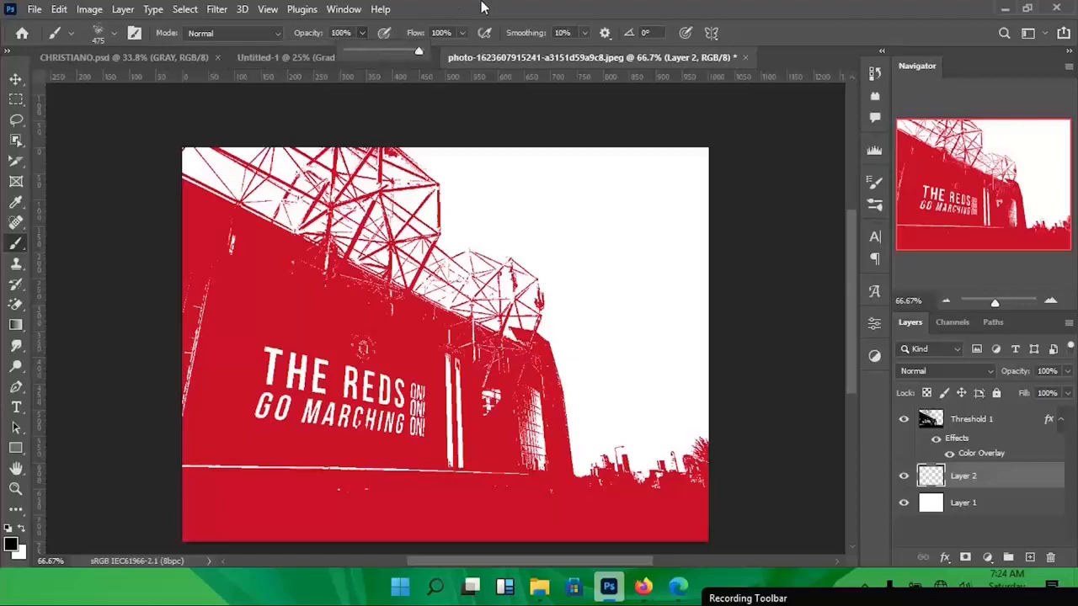
{"action": "left_click", "coordinate": [472, 206]}
{"action": "mouse_move", "coordinate": [471, 207]}
{"action": "left_mouse_down"}
{"action": "mouse_move", "coordinate": [564, 316]}
{"action": "mouse_move", "coordinate": [556, 358]}
{"action": "mouse_move", "coordinate": [631, 383]}
{"action": "mouse_move", "coordinate": [749, 341]}
{"action": "mouse_move", "coordinate": [766, 298]}
{"action": "mouse_move", "coordinate": [703, 236]}
{"action": "left_mouse_up"}
{"action": "key", "text": "v"}
{"action": "left_click_drag", "start_coordinate": [1067, 393], "coordinate": [1008, 419]}
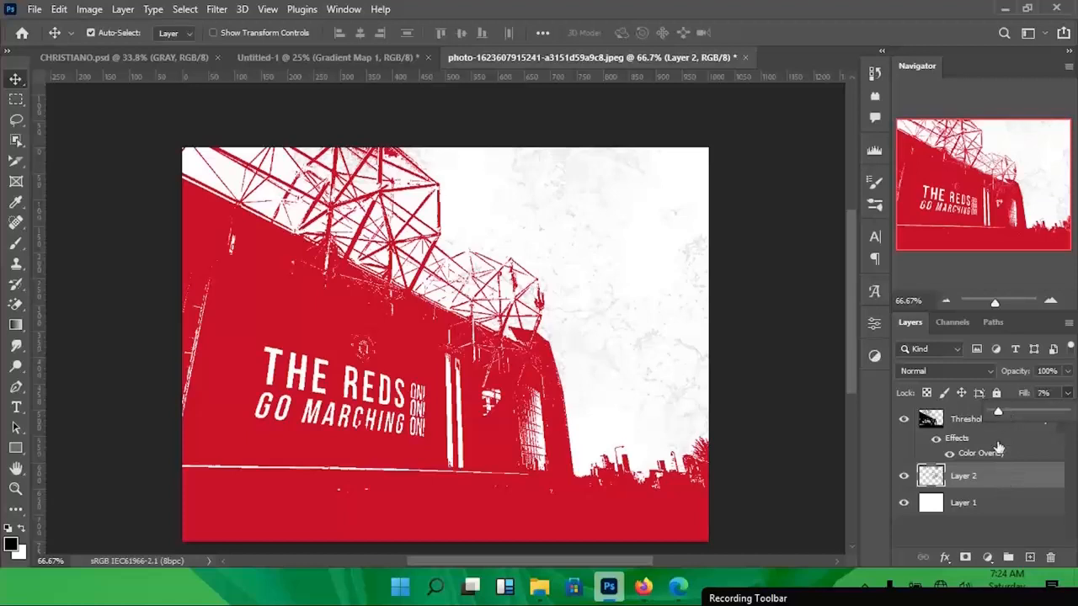
- Merge the Threshold 1, Layer 2 and Layer 1 layers into one layer
{"action": "left_click", "coordinate": [998, 501]}
{"action": "left_click", "coordinate": [994, 418], "text": "shift"}
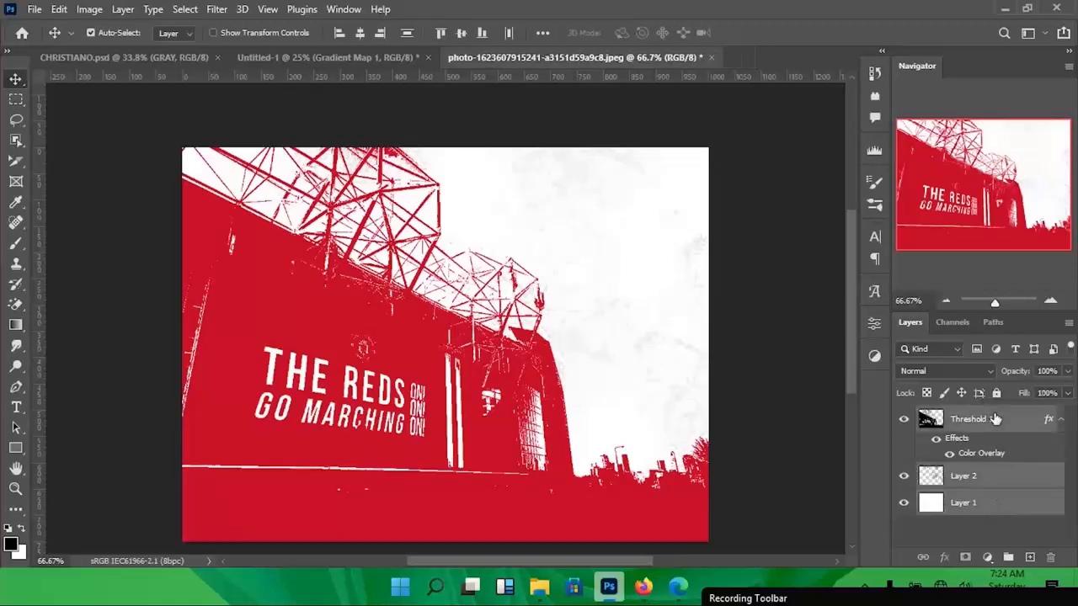
{"action": "key", "text": "ctrl+e"}
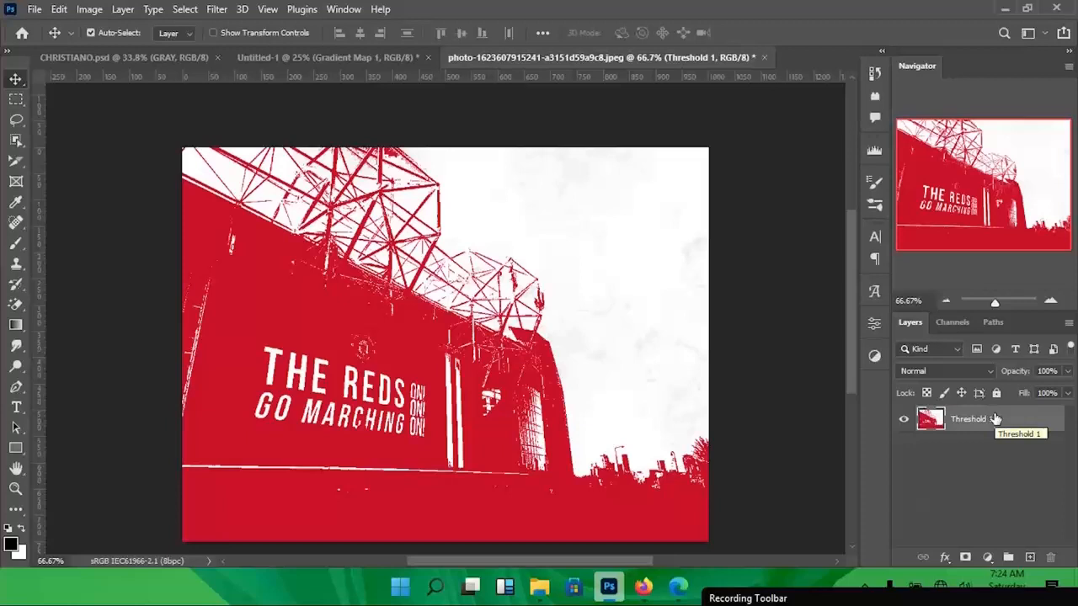
- Bring the merged stadium graphic into the Untitled-1 collage and place it above all other layers
{"action": "left_click_drag", "start_coordinate": [293, 343], "coordinate": [309, 149]}
{"action": "left_click_drag", "start_coordinate": [545, 404], "coordinate": [506, 345]}
{"action": "left_click_drag", "start_coordinate": [1027, 532], "coordinate": [999, 411]}
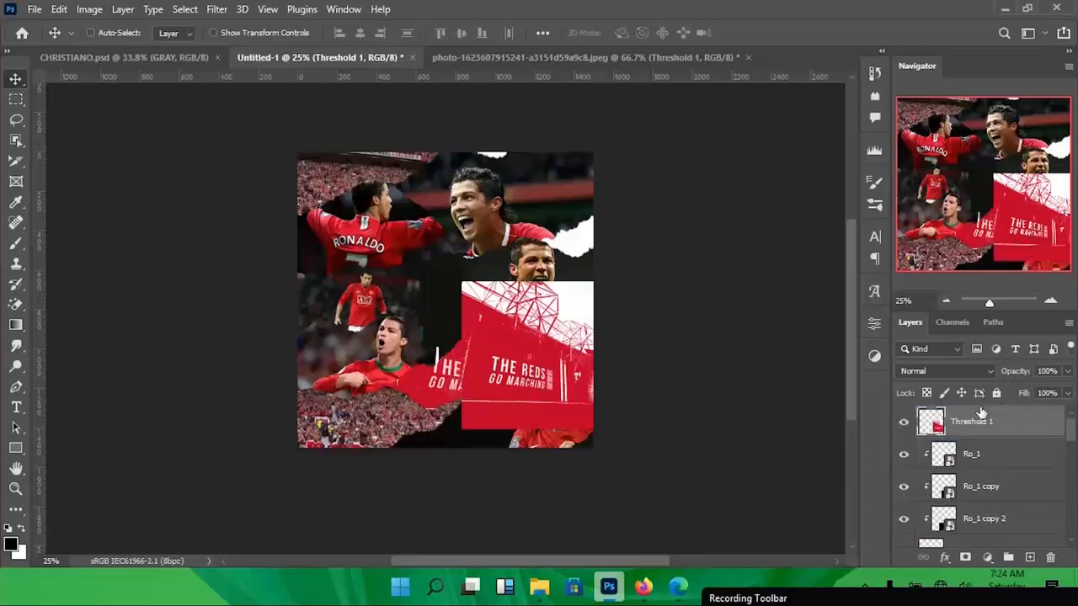
- Flip the stadium graphic horizontally, rotate it counter-clockwise and position it over the collage's lower-right corner
{"action": "key", "text": "ctrl+t"}
{"action": "right_click", "coordinate": [493, 334]}
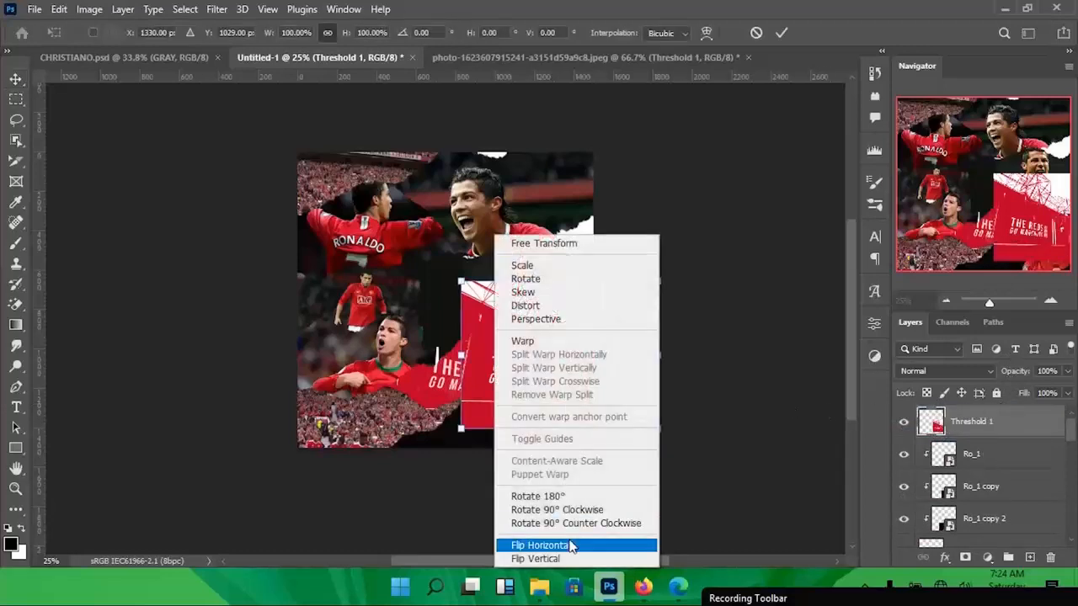
{"action": "left_click", "coordinate": [568, 544]}
{"action": "left_click_drag", "start_coordinate": [424, 440], "coordinate": [575, 418]}
{"action": "left_click_drag", "start_coordinate": [587, 413], "coordinate": [588, 415]}
{"action": "left_click_drag", "start_coordinate": [497, 465], "coordinate": [535, 481]}
{"action": "left_click_drag", "start_coordinate": [603, 421], "coordinate": [598, 430]}
{"action": "key", "text": "Return"}
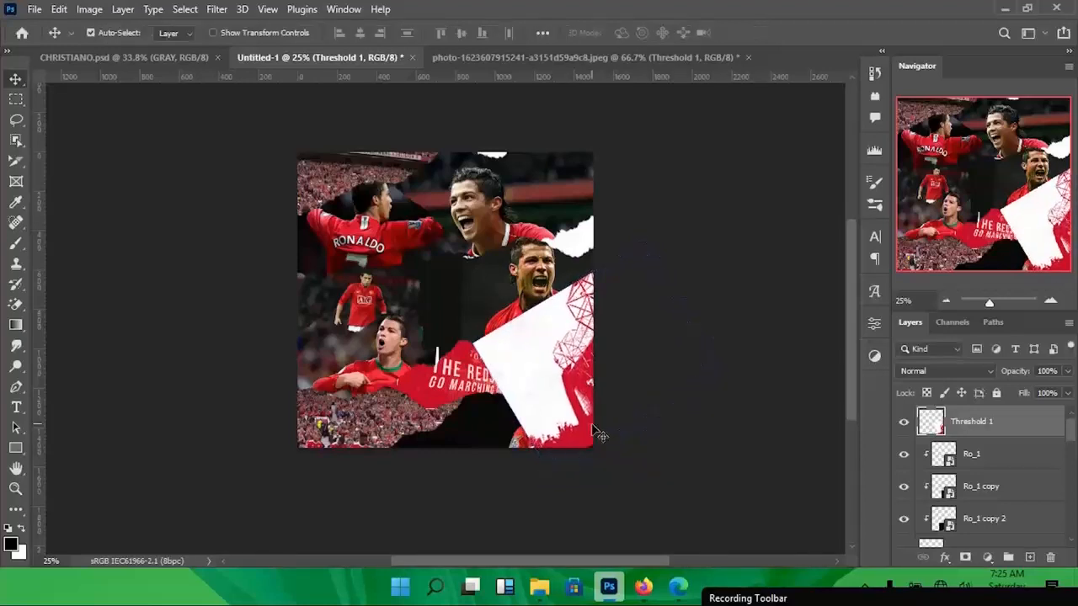
- Draw a closed Pen path along the stadium's roof edge and around its white sky area, and turn it into a selection
{"action": "key", "text": "p"}
{"action": "left_click", "coordinate": [593, 451]}
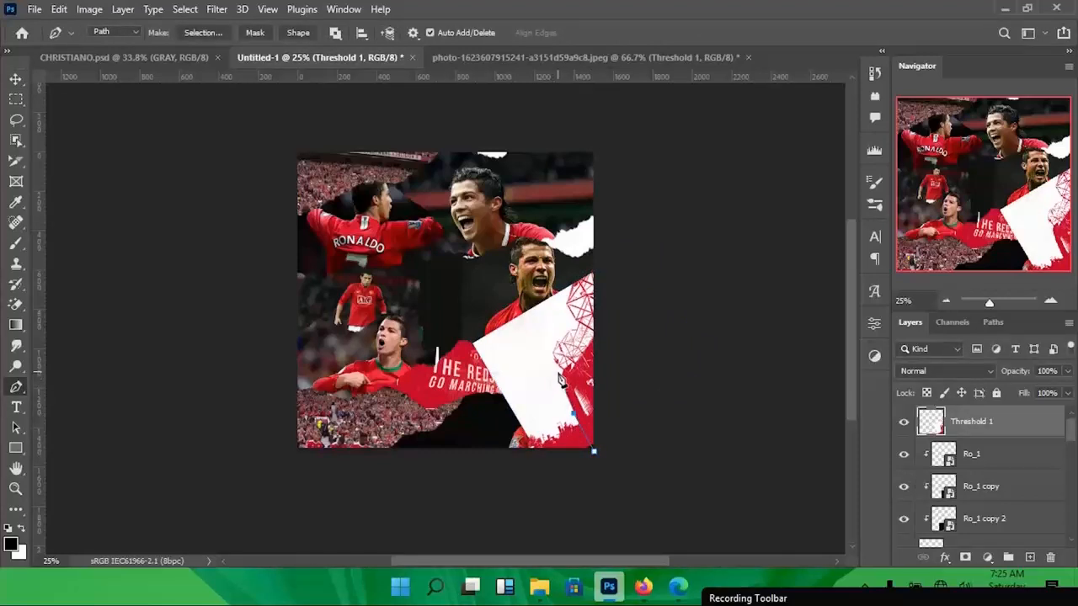
{"action": "left_click", "coordinate": [546, 346]}
{"action": "left_click", "coordinate": [553, 332]}
{"action": "left_click", "coordinate": [564, 326]}
{"action": "left_click", "coordinate": [565, 294]}
{"action": "left_click", "coordinate": [567, 273]}
{"action": "left_click_drag", "start_coordinate": [557, 254], "coordinate": [534, 253]}
{"action": "left_click_drag", "start_coordinate": [412, 303], "coordinate": [400, 326]}
{"action": "left_click_drag", "start_coordinate": [372, 432], "coordinate": [397, 467]}
{"action": "left_click_drag", "start_coordinate": [479, 522], "coordinate": [519, 534]}
{"action": "left_click_drag", "start_coordinate": [604, 541], "coordinate": [607, 498]}
{"action": "left_click", "coordinate": [594, 451]}
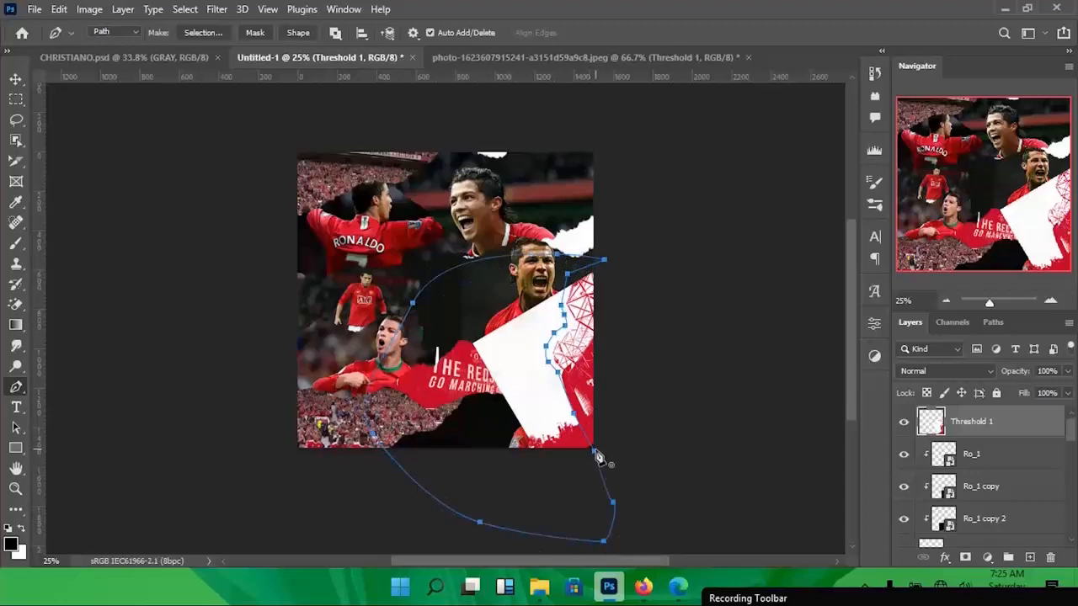
{"action": "key", "text": "ctrl+Return"}
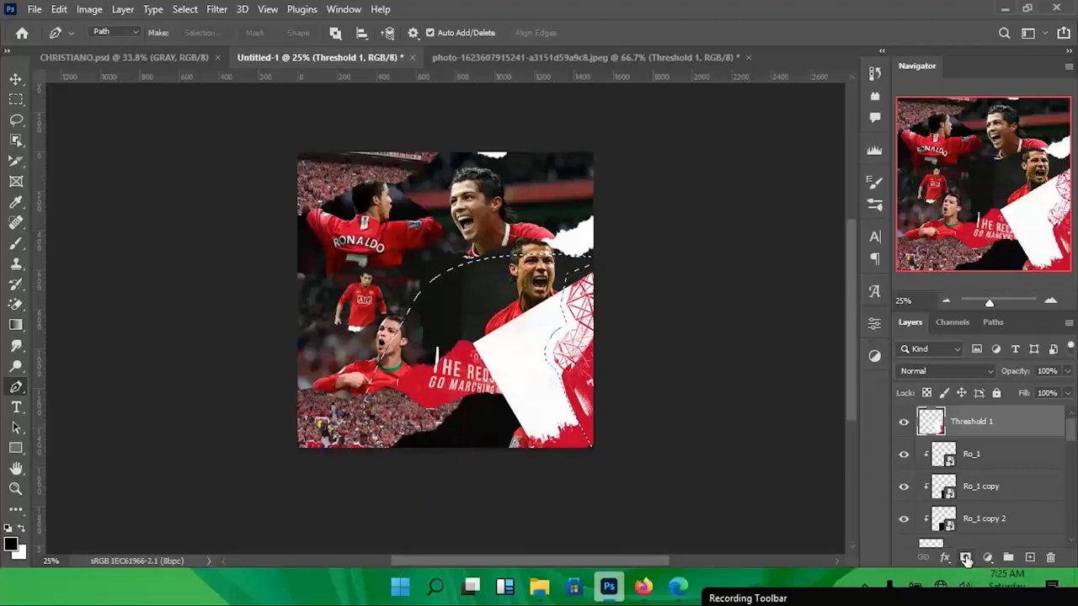
- Add a layer mask to the stadium graphic from the selection and invert it so the white sky is hidden
{"action": "left_click", "coordinate": [965, 558]}
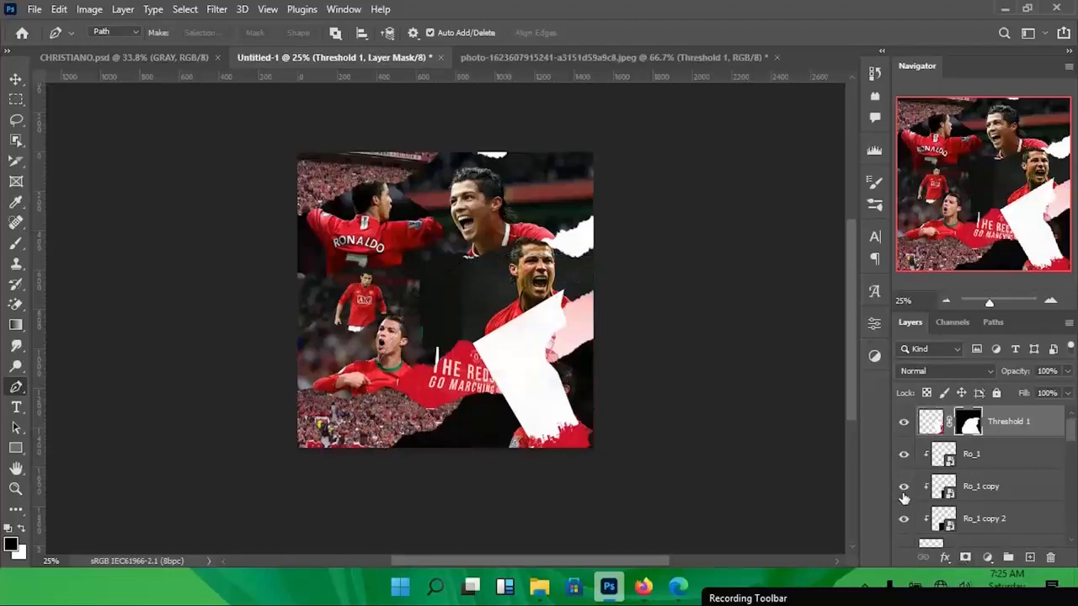
{"action": "key", "text": "v"}
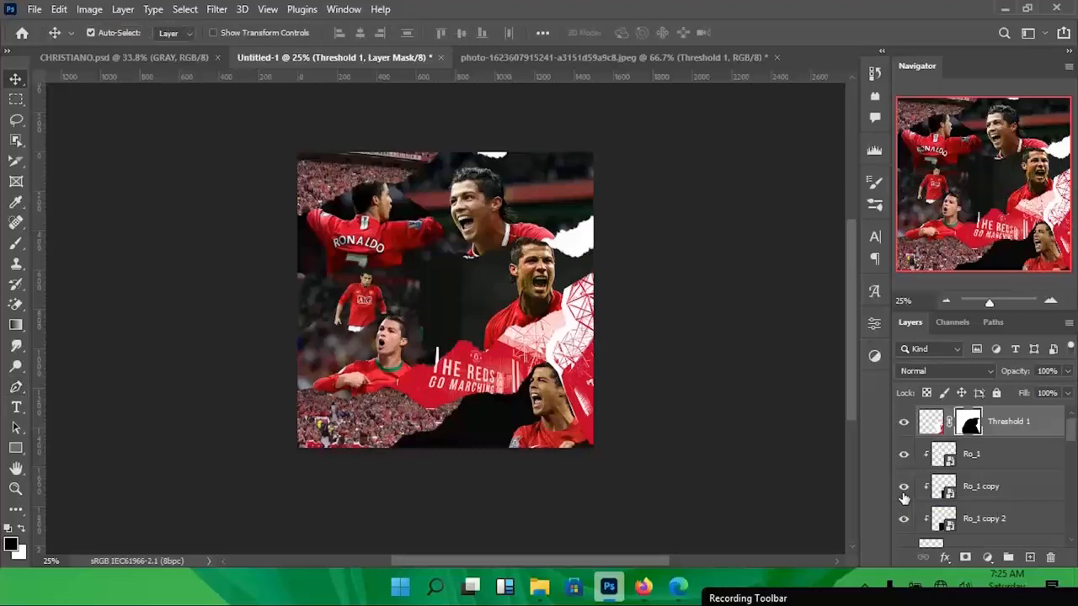
- Nudge the stadium graphic to the right within the collage and shift the Ro_3 portrait slightly to the left
{"action": "left_click", "coordinate": [1050, 434]}
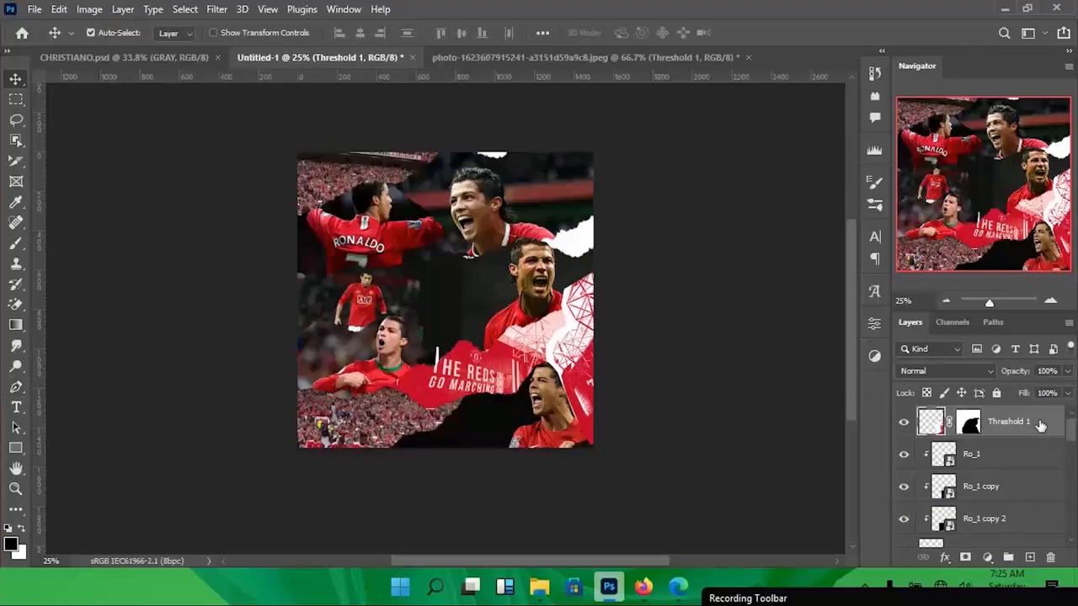
{"action": "key", "text": "shift+Right"}
{"action": "key", "text": "shift+Right"}
{"action": "key", "text": "shift+Right"}
{"action": "key", "text": "shift+Right"}
{"action": "key", "text": "shift+Right"}
{"action": "key", "text": "shift+Right"}
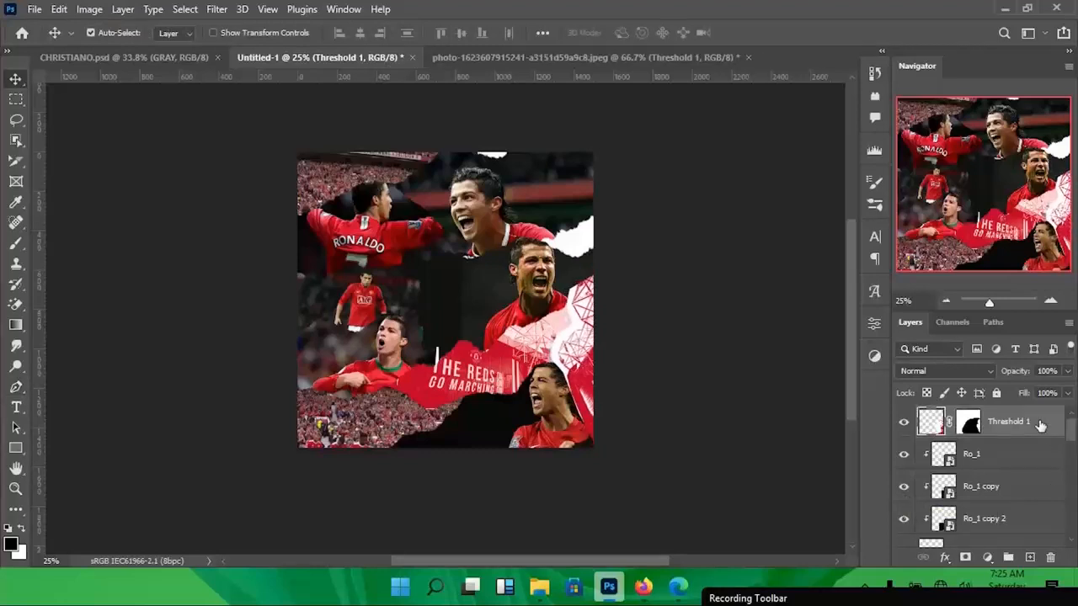
{"action": "key", "text": "shift+Right"}
{"action": "key", "text": "shift+Right"}
{"action": "key", "text": "shift+Right"}
{"action": "key", "text": "shift+Right"}
{"action": "key", "text": "shift+Right"}
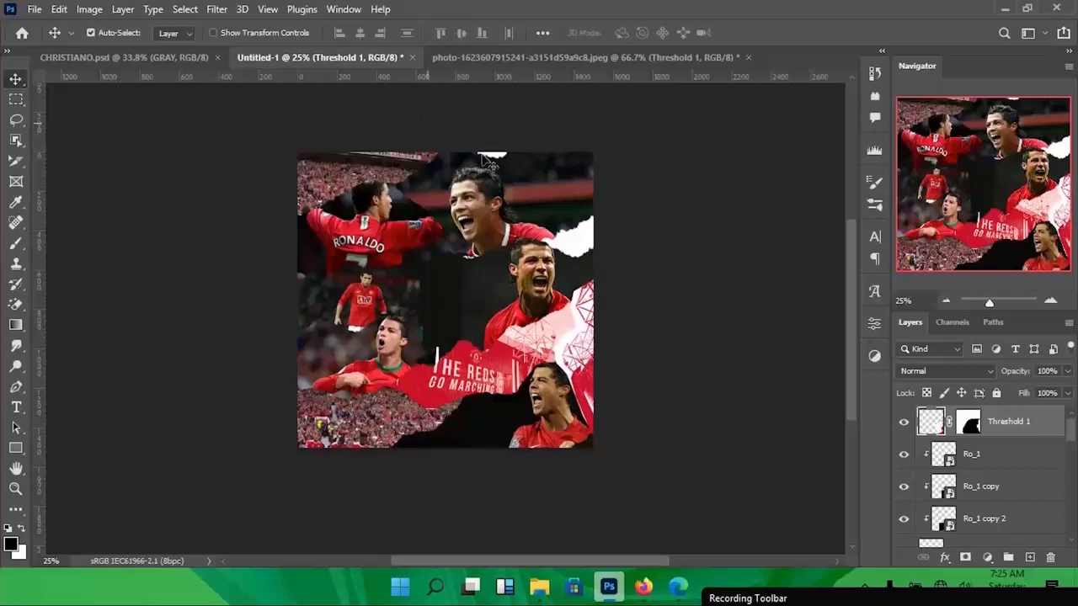
{"action": "left_click", "coordinate": [486, 206]}
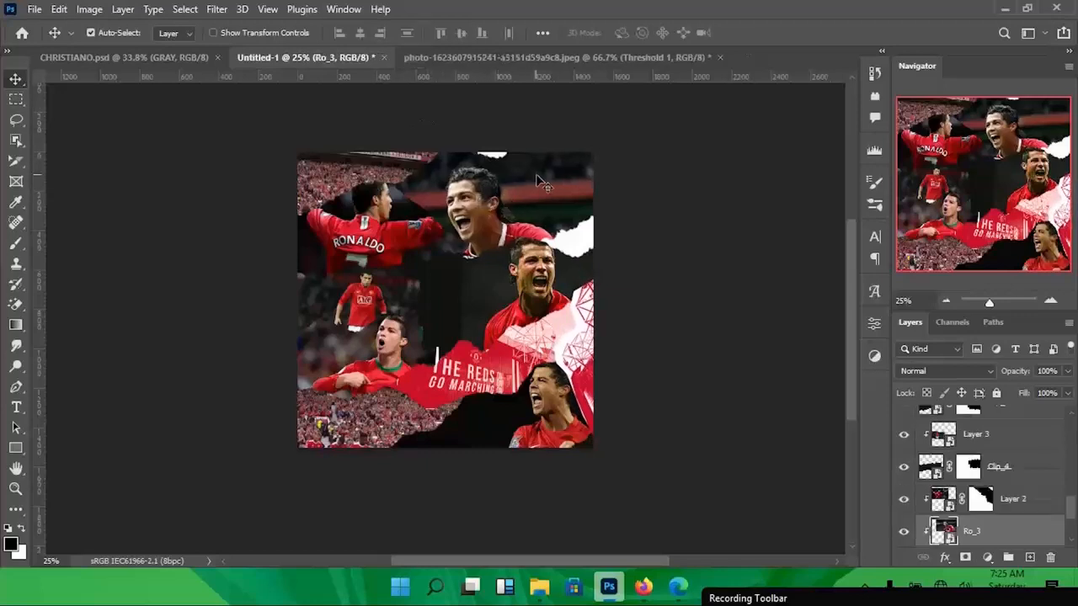
- Close the stadium photo document without saving its changes
{"action": "left_click", "coordinate": [535, 59]}
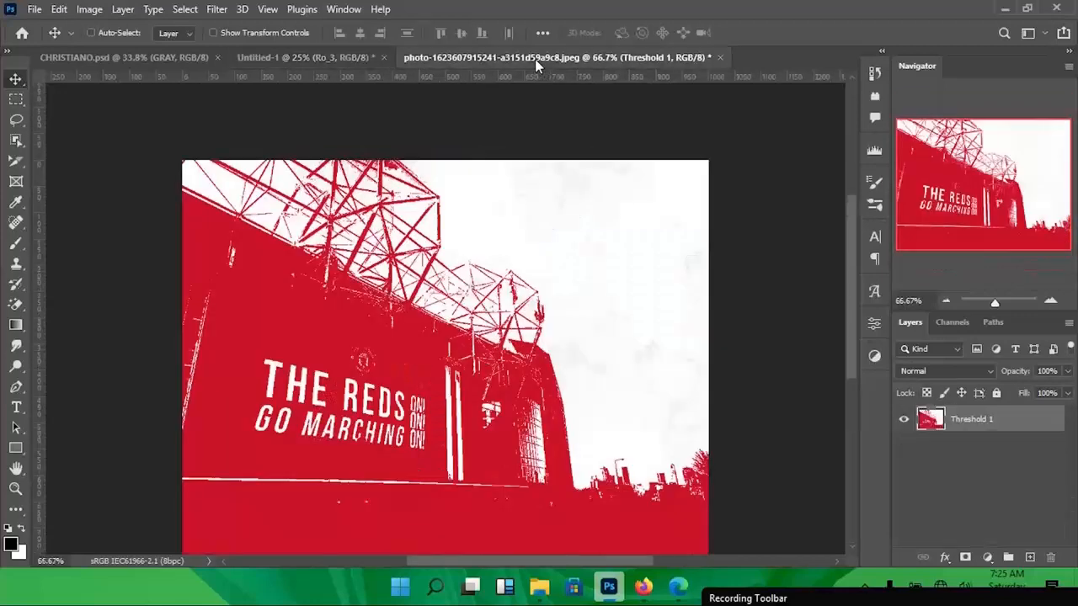
{"action": "key", "text": "ctrl+w"}
{"action": "key", "text": "n"}
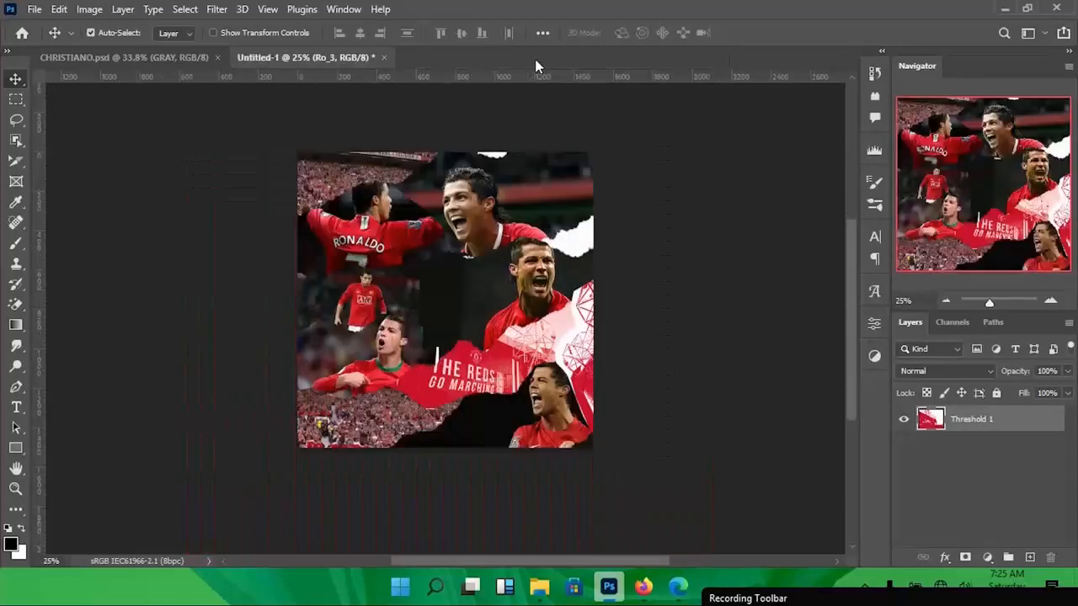
- Create a new 5 x 5 inch document at 300 pixels/inch in RGB Color with a white background
{"action": "key", "text": "ctrl"}
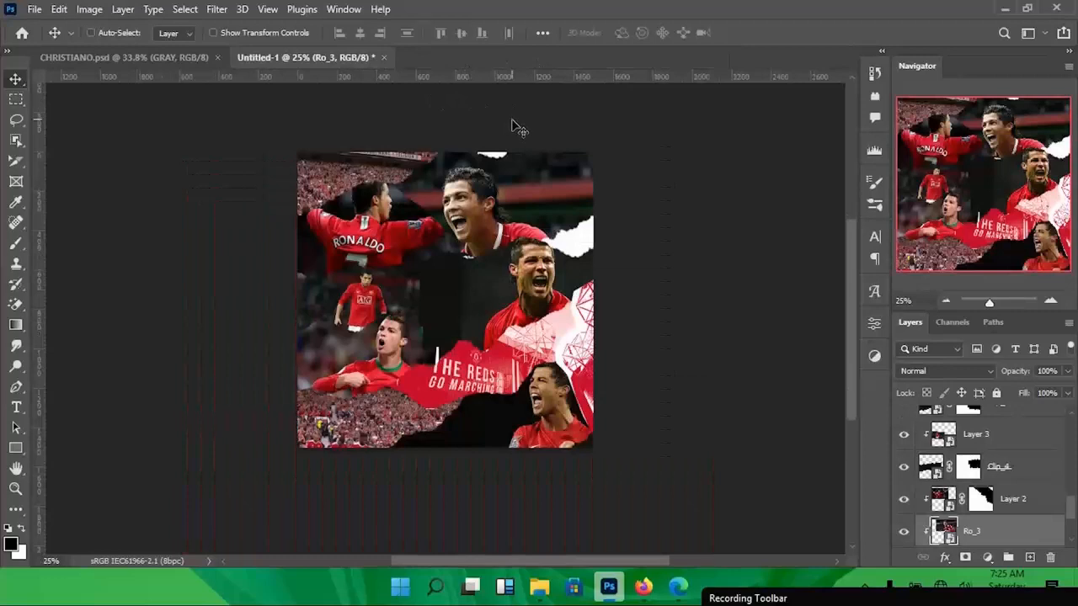
{"action": "key", "text": "ctrl+n"}
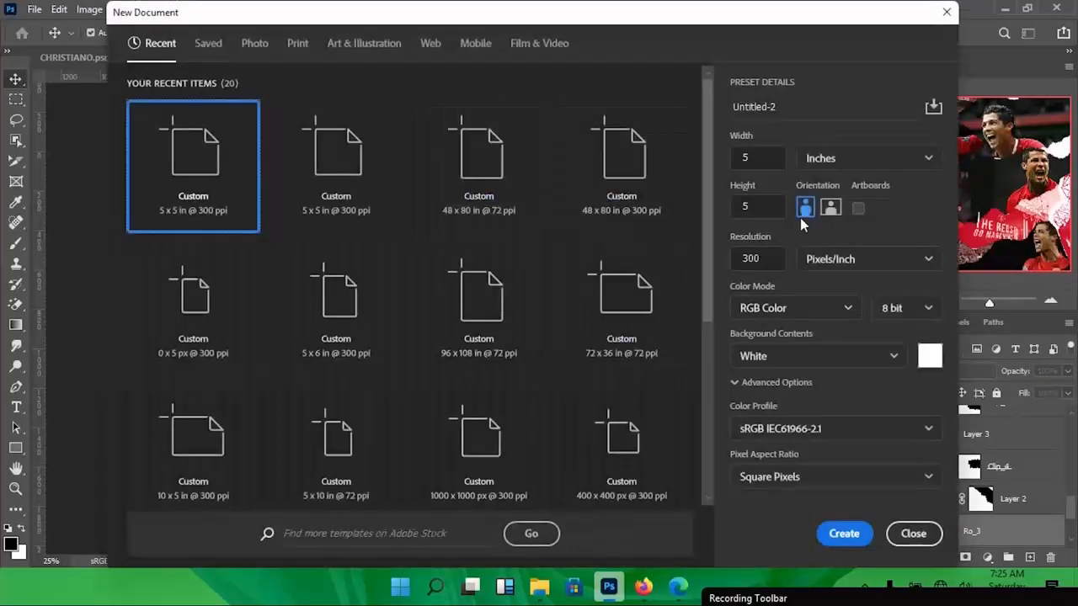
{"action": "left_click", "coordinate": [843, 533]}
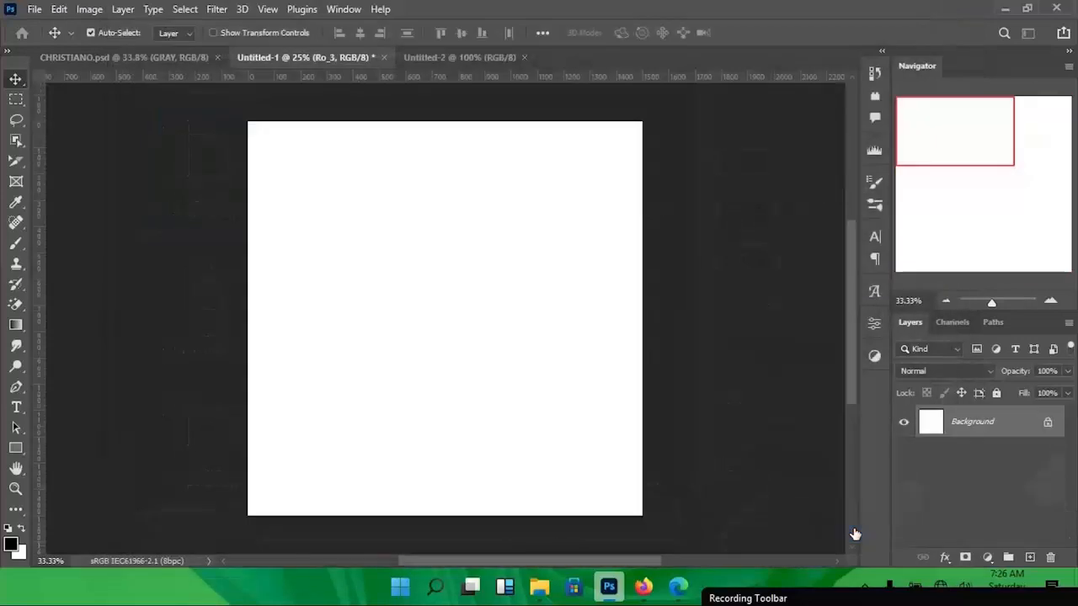
- On a new layer, draw an open, gently waving Pen path across the canvas's upper half, extending just beyond both side edges
{"action": "left_click", "coordinate": [244, 258]}
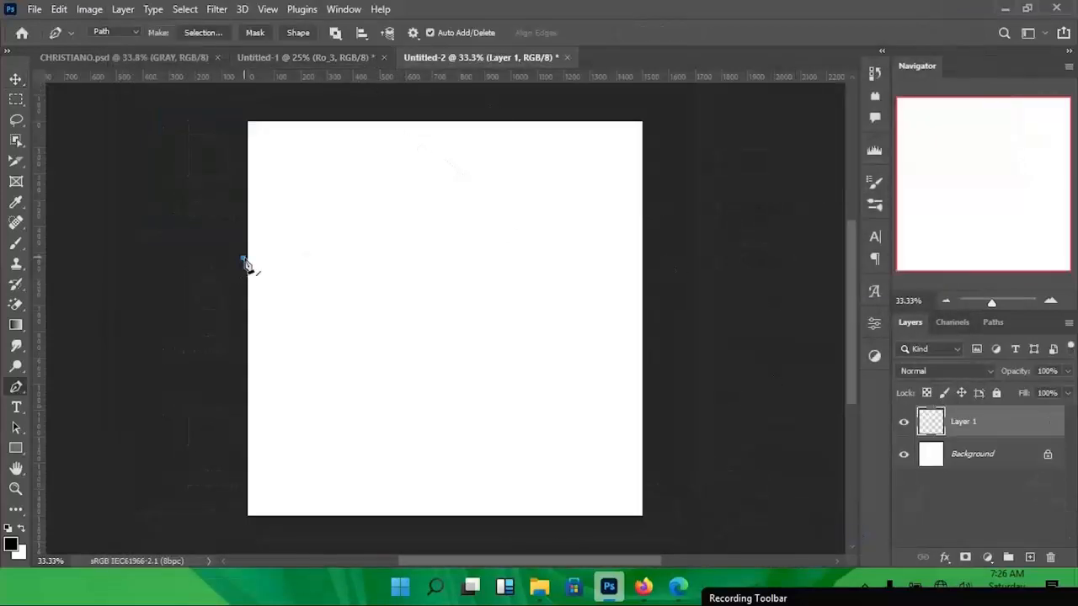
{"action": "left_click_drag", "start_coordinate": [413, 226], "coordinate": [481, 203]}
{"action": "left_click_drag", "start_coordinate": [651, 203], "coordinate": [701, 210]}
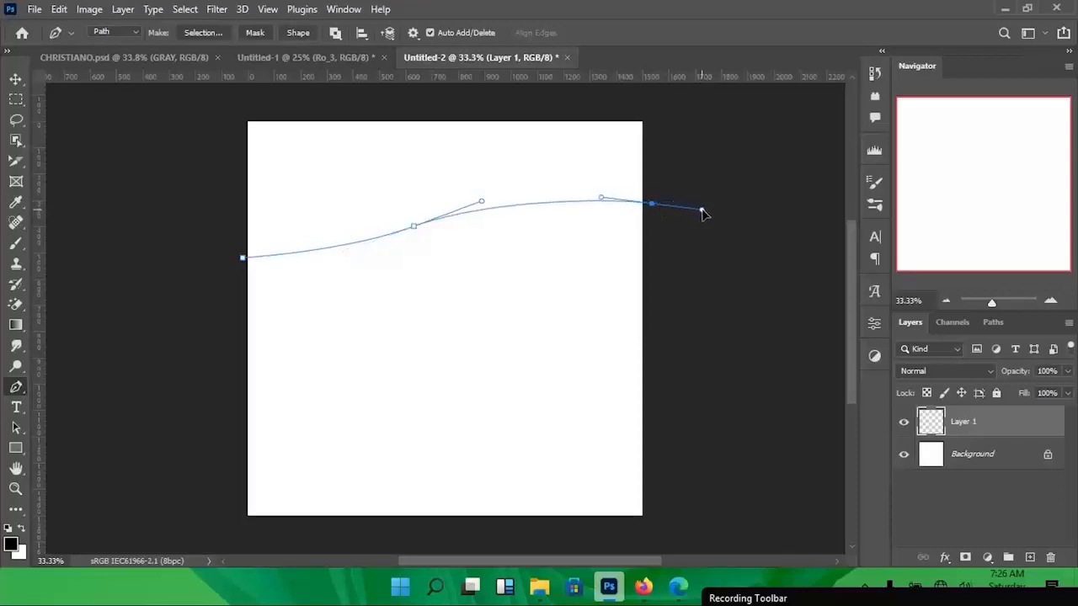
{"action": "left_click", "coordinate": [653, 203]}
- Place the black placeholder text LOREM IPSUM DOLOR SIT along the curved path, starting near its left end, in Morganite Bold at 71 pt
{"action": "key", "text": "t"}
{"action": "left_click", "coordinate": [275, 255]}
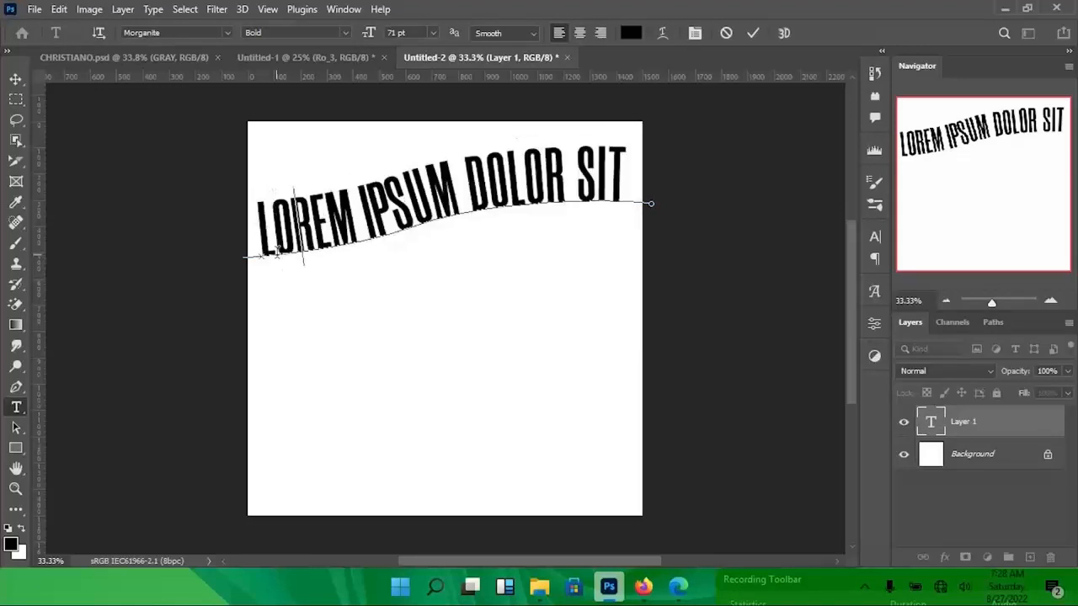
- Replace the placeholder text on the curved path with "UNITED UNITED UNITED" and commit it
{"action": "type", "text": "UNITED"}
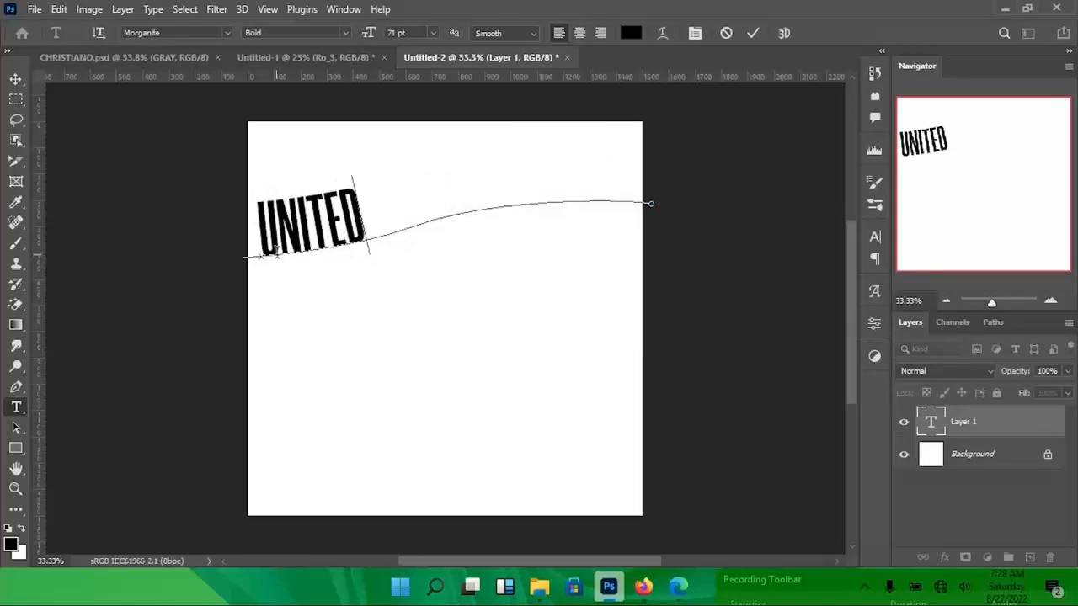
{"action": "type", "text": " UNIDET"}
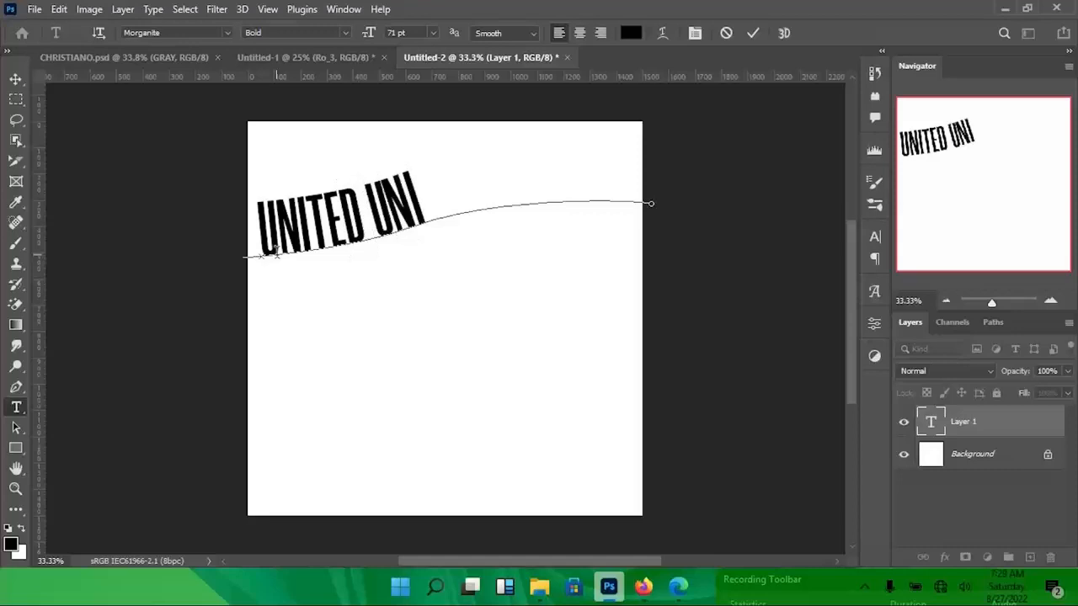
{"action": "key", "text": "BackSpace"}
{"action": "key", "text": "BackSpace"}
{"action": "key", "text": "BackSpace"}
{"action": "key", "text": "BackSpace"}
{"action": "type", "text": "TED UNITED U"}
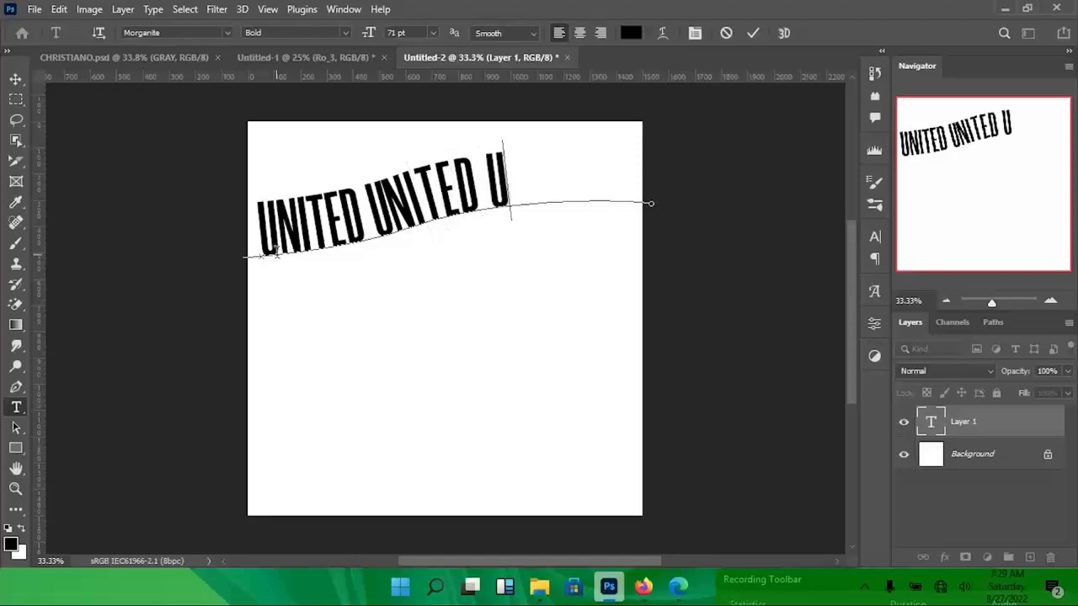
{"action": "left_click", "coordinate": [207, 199]}
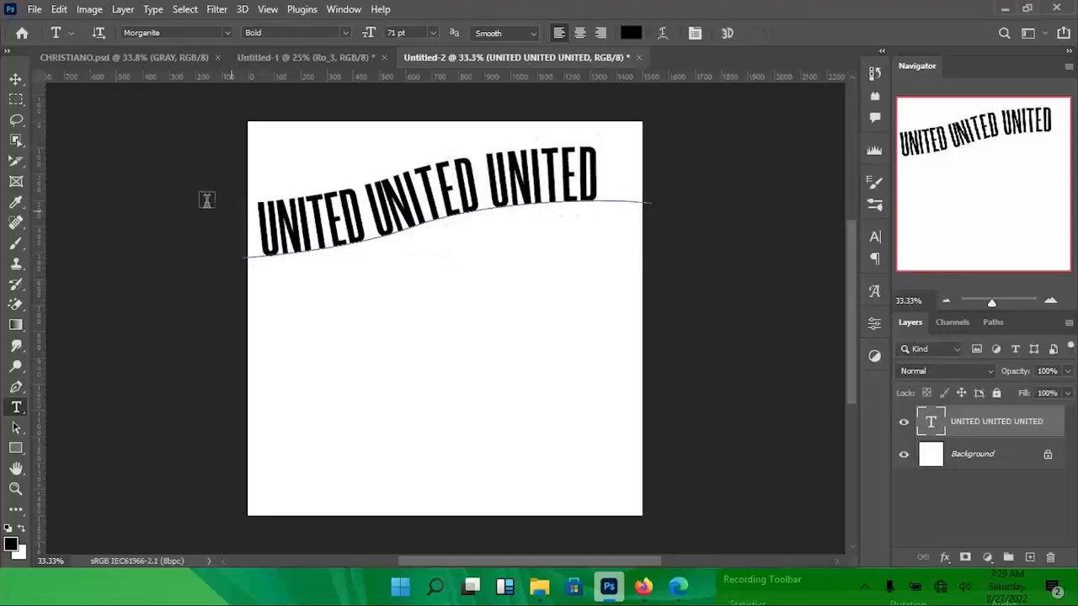
- Duplicate the curved UNITED line five times and stack the copies so six rows fill the canvas
{"action": "key", "text": "v"}
{"action": "key", "text": "ctrl+j"}
{"action": "key", "text": "ctrl+j"}
{"action": "left_click_drag", "start_coordinate": [519, 271], "coordinate": [529, 341]}
{"action": "key", "text": "ctrl+j"}
{"action": "key", "text": "ctrl+j"}
{"action": "key", "text": "ctrl+j"}
{"action": "left_click_drag", "start_coordinate": [438, 471], "coordinate": [403, 132]}
- Create a new layer between the Background and the text rows, and paint black grunge texture on it with the 655 px brush
{"action": "scroll", "coordinate": [1007, 535], "scroll_direction": "down", "scroll_amount": 3}
{"action": "left_click", "coordinate": [1007, 535]}
{"action": "key", "text": "ctrl+shift+n"}
{"action": "key", "text": "Return"}
{"action": "key", "text": "b"}
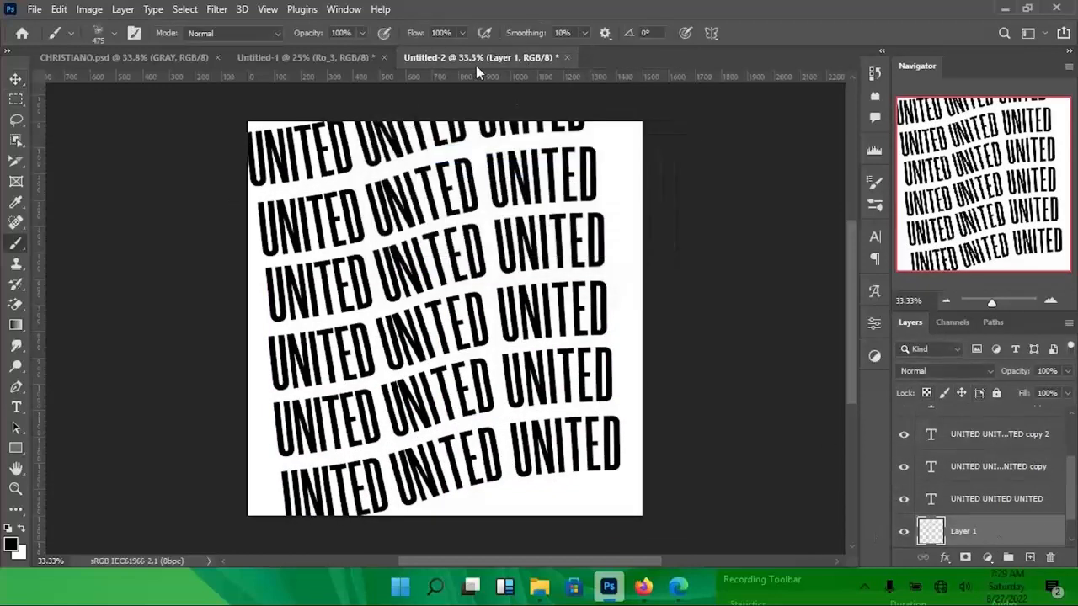
{"action": "left_click", "coordinate": [373, 295]}
{"action": "left_click_drag", "start_coordinate": [393, 313], "coordinate": [416, 315]}
{"action": "mouse_move", "coordinate": [252, 354]}
{"action": "left_mouse_down"}
{"action": "mouse_move", "coordinate": [661, 463]}
{"action": "mouse_move", "coordinate": [653, 421]}
{"action": "mouse_move", "coordinate": [639, 430]}
{"action": "mouse_move", "coordinate": [496, 353]}
{"action": "mouse_move", "coordinate": [489, 244]}
{"action": "mouse_move", "coordinate": [455, 236]}
{"action": "mouse_move", "coordinate": [513, 330]}
{"action": "left_mouse_up"}
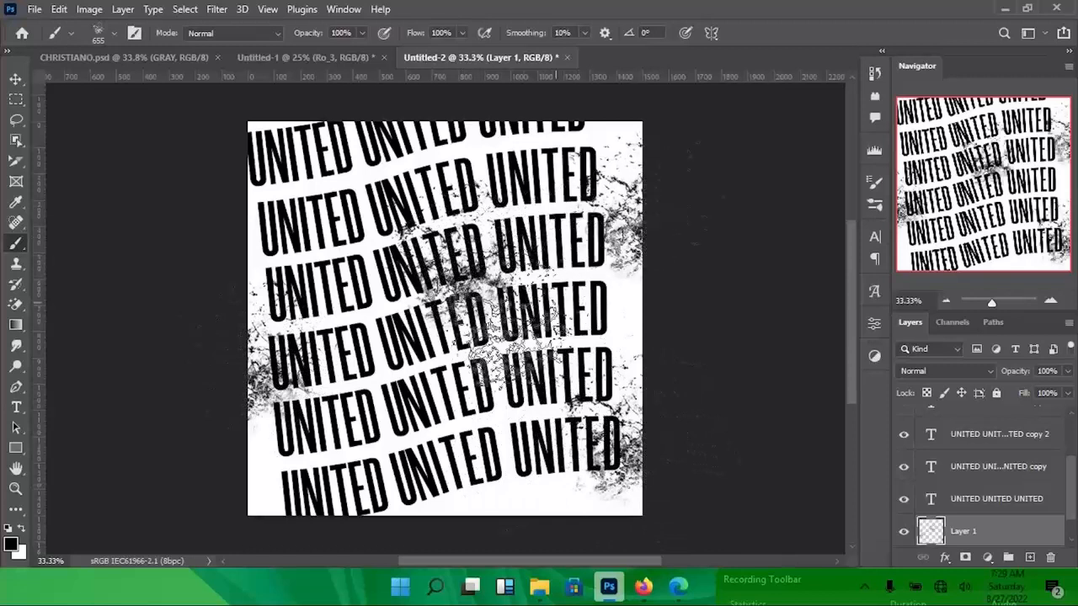
- Lower the grunge texture layer's fill to 32%
{"action": "left_click", "coordinate": [1067, 393]}
{"action": "left_click_drag", "start_coordinate": [1069, 411], "coordinate": [1016, 412]}
{"action": "key", "text": "v"}
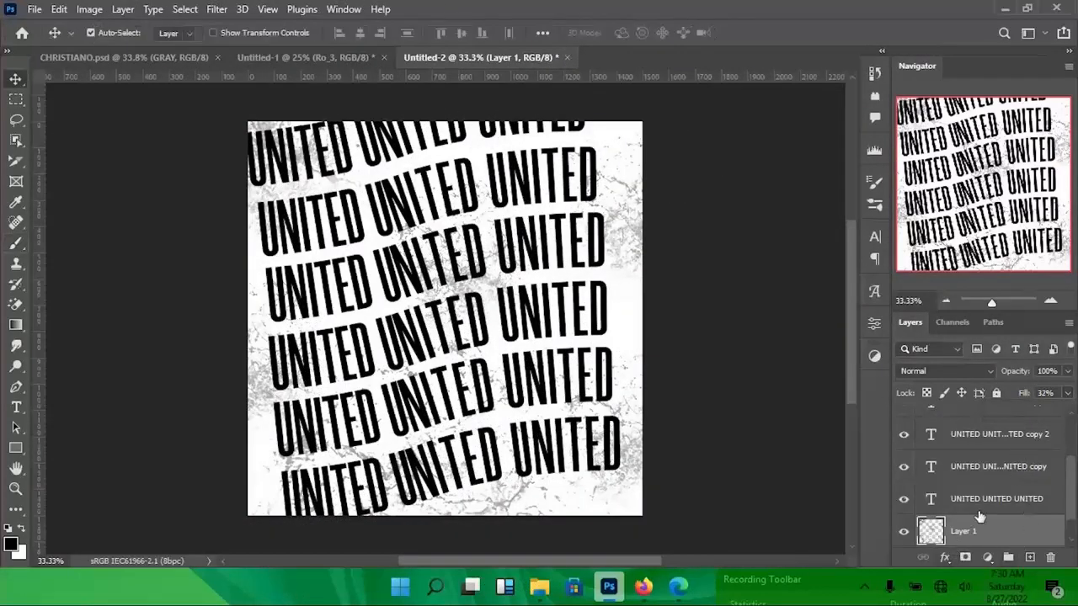
- Set the text color of the original UNITED UNITED UNITED layer to ce112a
{"action": "double_click", "coordinate": [929, 500]}
{"action": "left_click", "coordinate": [631, 33]}
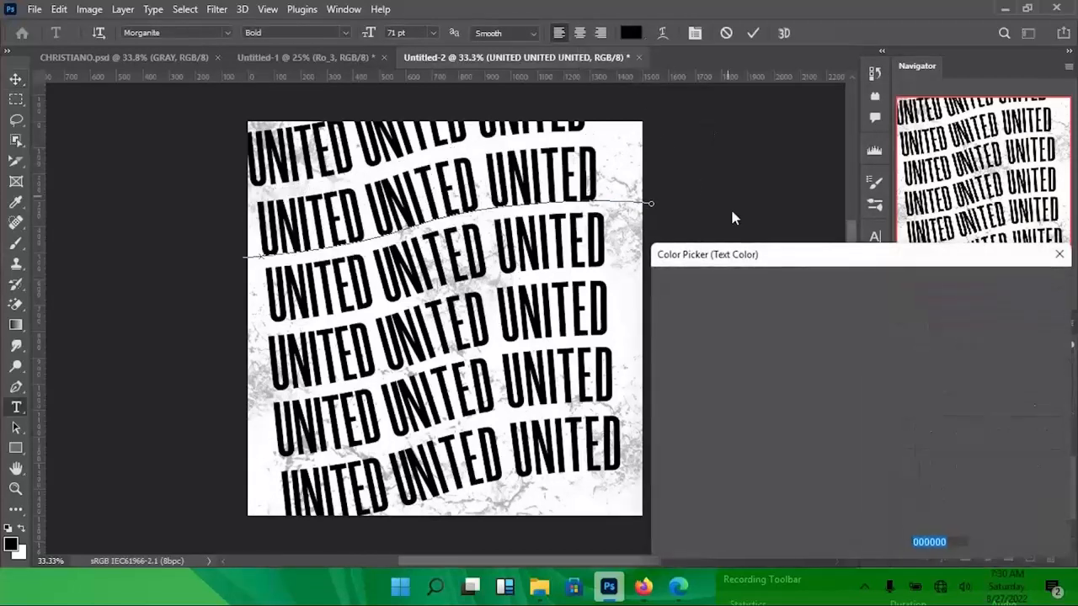
{"action": "type", "text": "ce112a"}
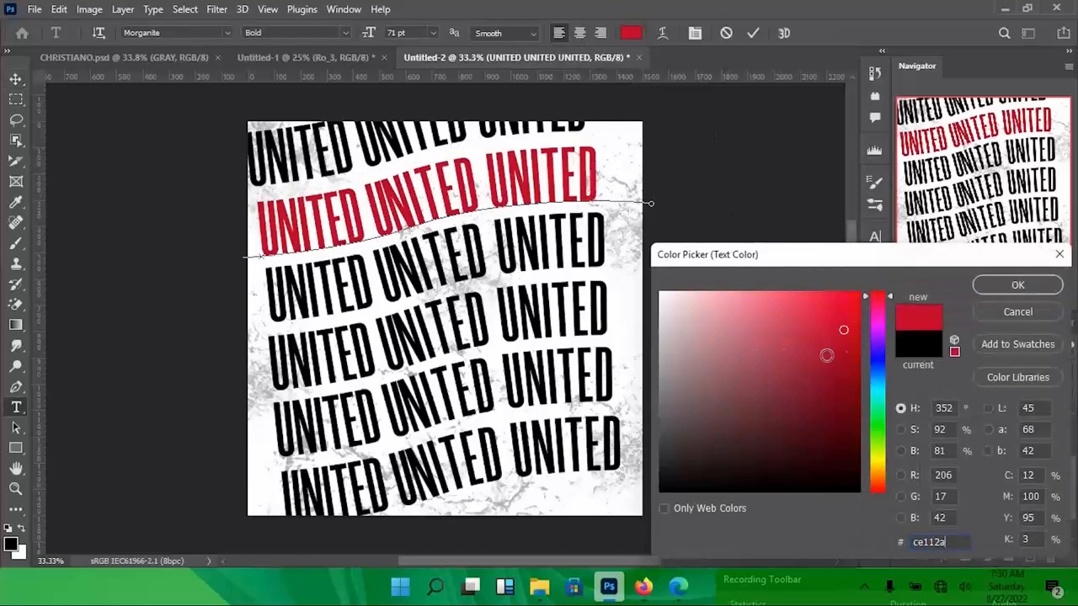
{"action": "left_click", "coordinate": [1017, 285]}
{"action": "key", "text": "ctrl+Return"}
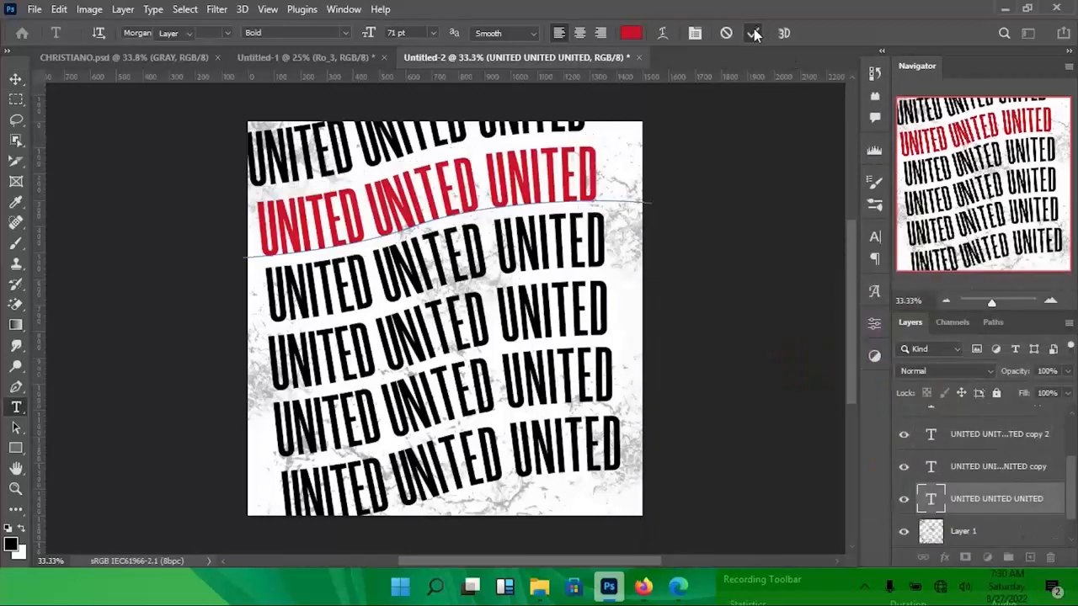
{"action": "key", "text": "v"}
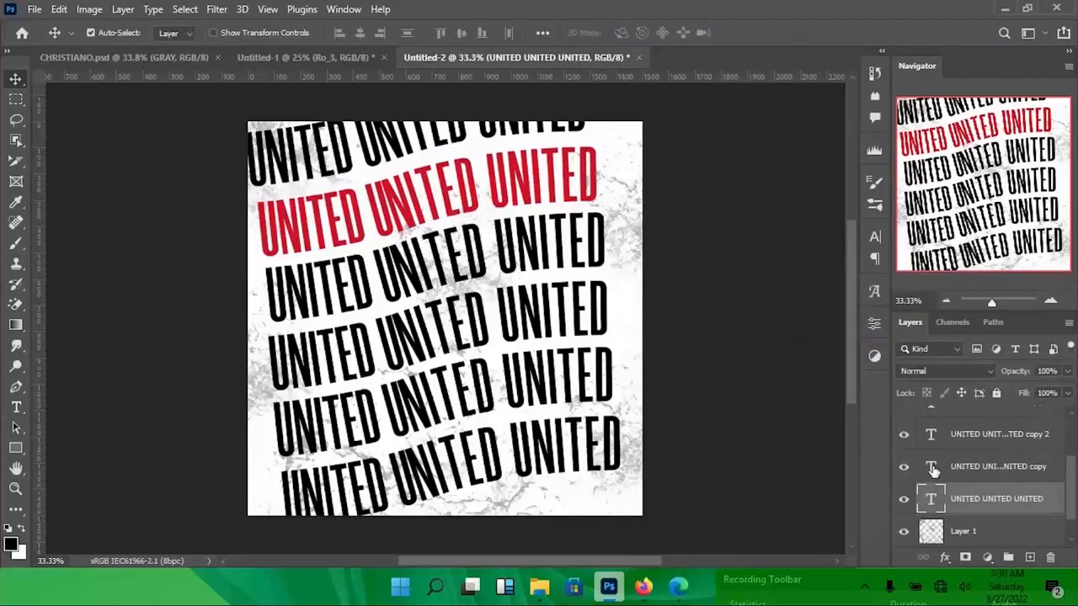
- Apply the same red text color, ce112a, to the first copy of the UNITED text layer
{"action": "double_click", "coordinate": [932, 468]}
{"action": "left_click", "coordinate": [631, 34]}
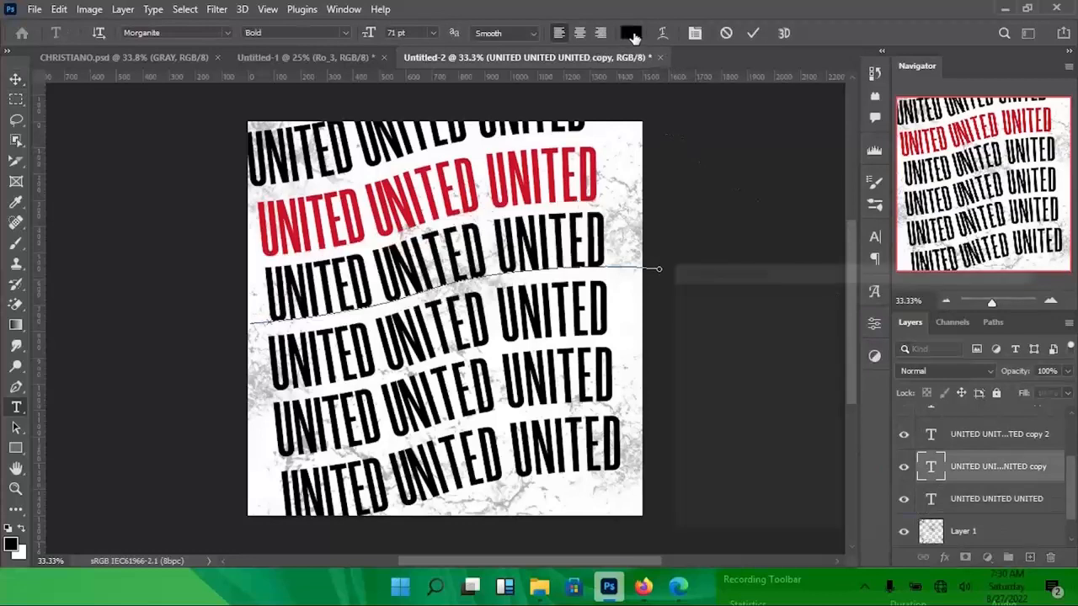
{"action": "key", "text": "ctrl+v"}
{"action": "key", "text": "Return"}
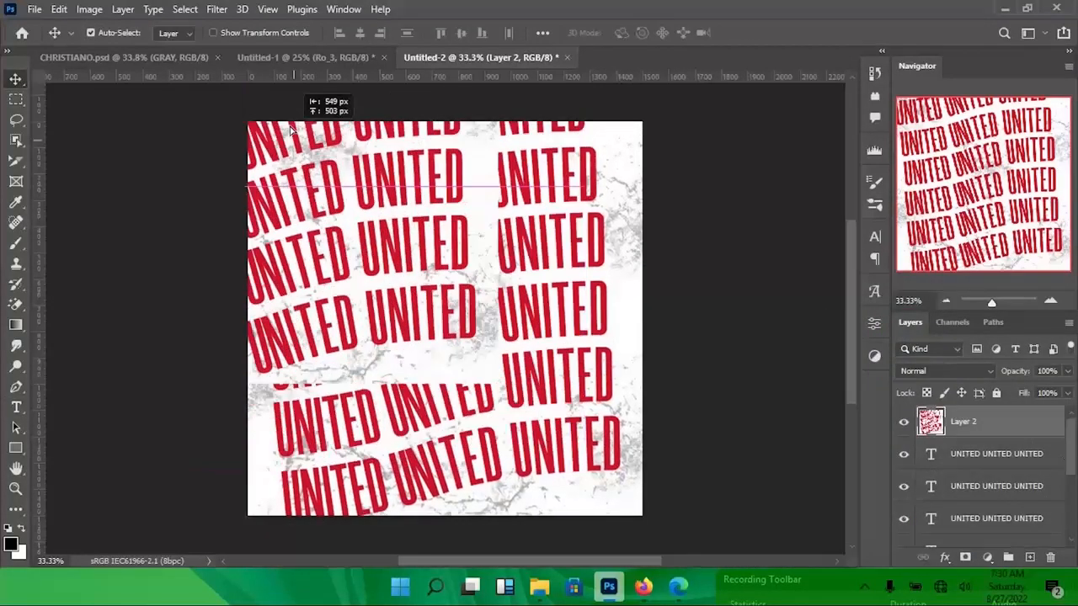
- Bring the merged UNITED pattern into the Untitled-1 collage and place it over the upper-right torn area
{"action": "left_click_drag", "start_coordinate": [299, 84], "coordinate": [407, 149]}
{"action": "left_click_drag", "start_coordinate": [544, 186], "coordinate": [543, 185]}
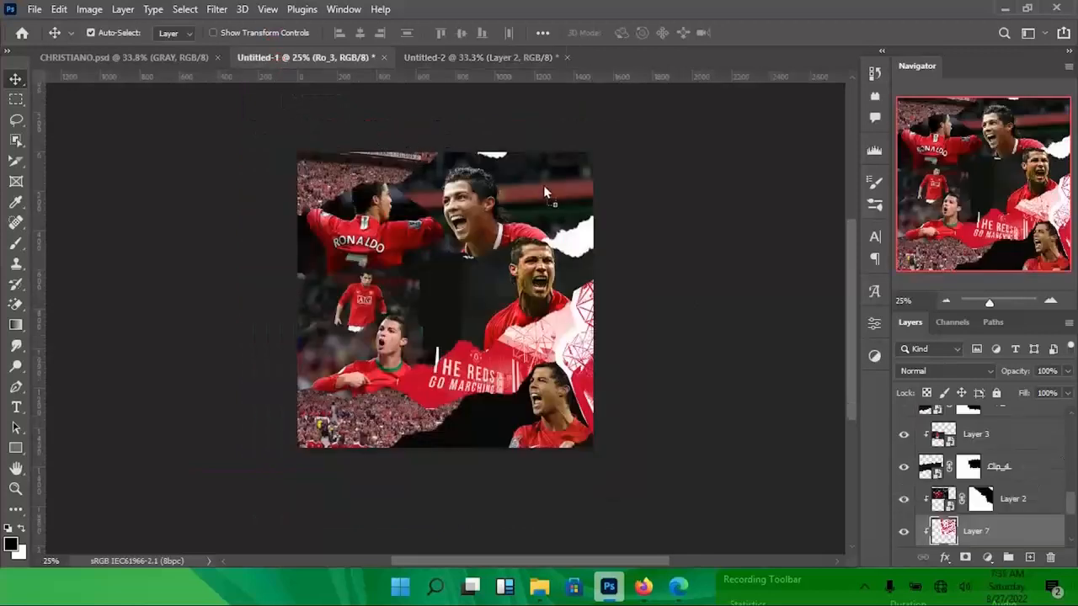
{"action": "left_click_drag", "start_coordinate": [465, 217], "coordinate": [546, 202]}
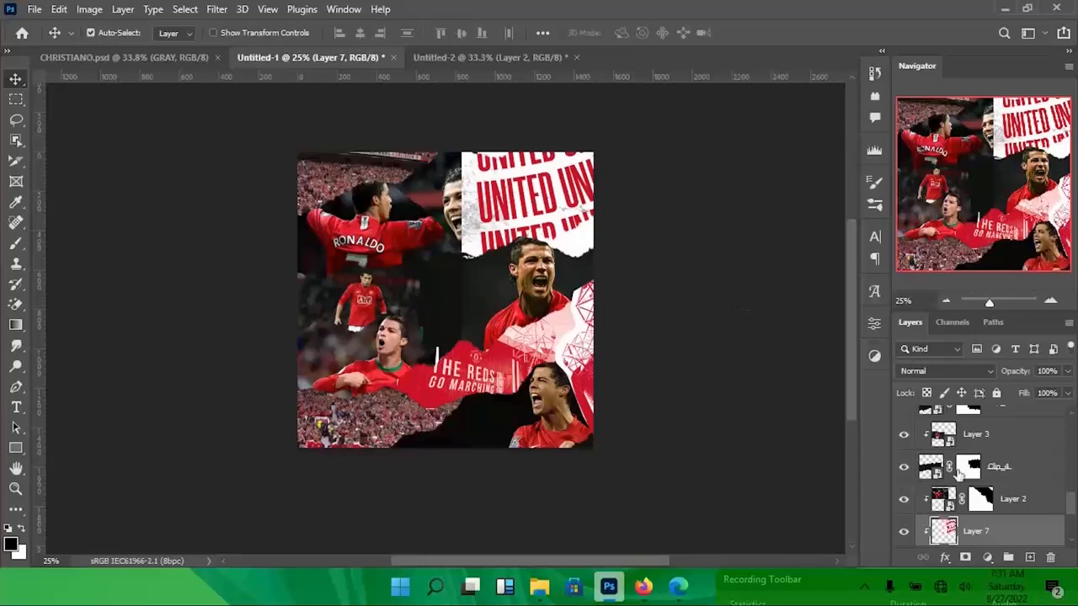
- Convert Layer 7 to a smart object, then scale the UNITED pattern down and fit it into the collage's upper-right corner
{"action": "right_click", "coordinate": [1016, 537]}
{"action": "left_click", "coordinate": [881, 240]}
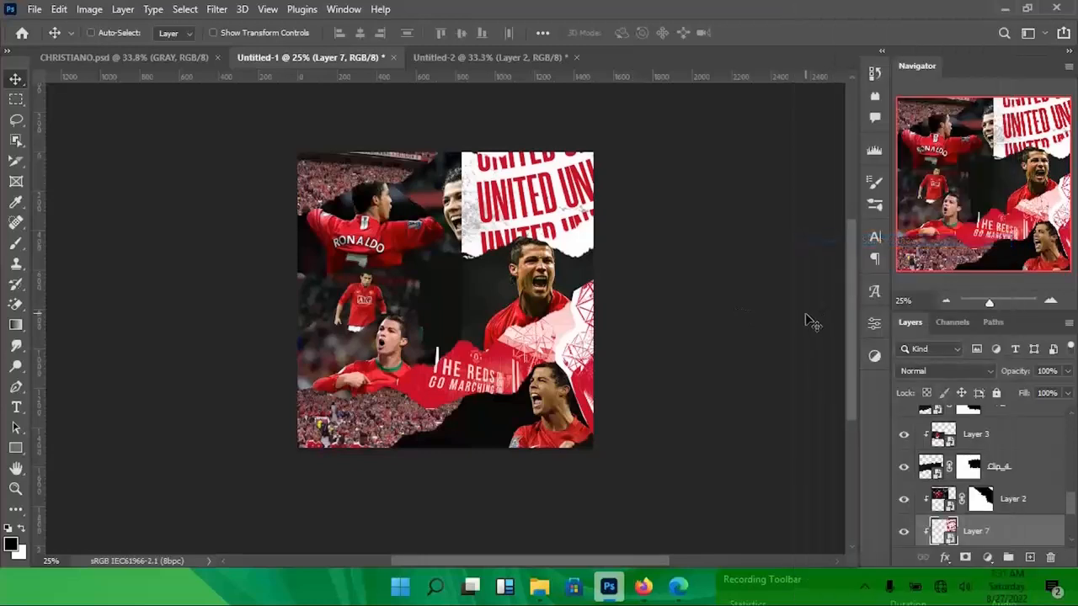
{"action": "key", "text": "ctrl+t"}
{"action": "left_click_drag", "start_coordinate": [751, 313], "coordinate": [684, 261]}
{"action": "mouse_move", "coordinate": [577, 200]}
{"action": "left_mouse_down"}
{"action": "mouse_move", "coordinate": [544, 229]}
{"action": "mouse_move", "coordinate": [566, 210]}
{"action": "left_mouse_up"}
{"action": "key", "text": "Return"}
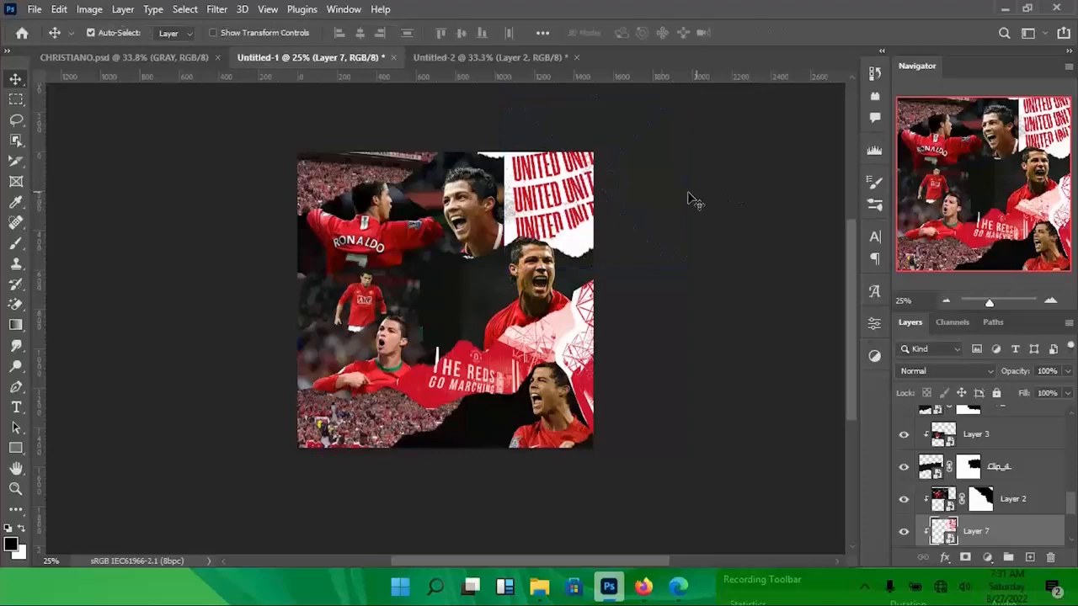
- Add a layer mask to Layer 7 and choose the 1033 px torn-paper brush
{"action": "left_click", "coordinate": [966, 558]}
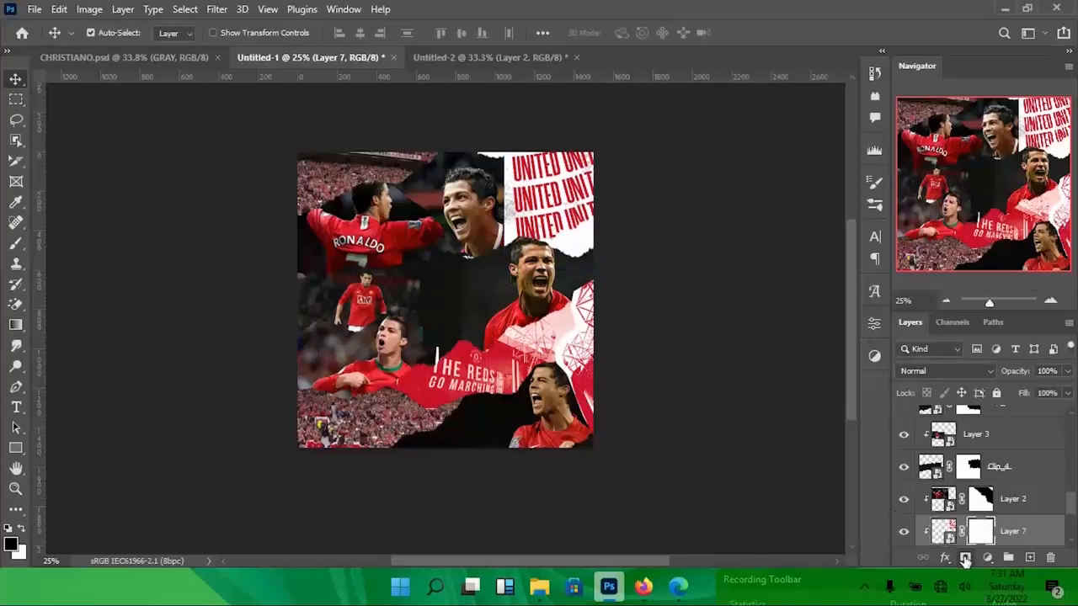
{"action": "key", "text": "b"}
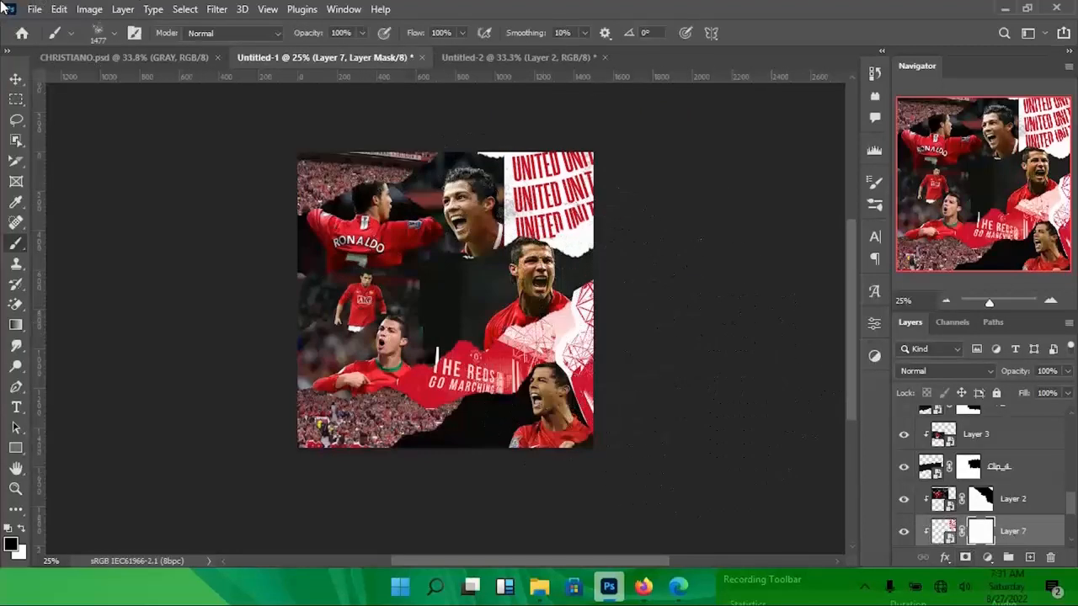
{"action": "left_click", "coordinate": [116, 34]}
{"action": "left_click", "coordinate": [134, 179]}
{"action": "key", "text": "Return"}
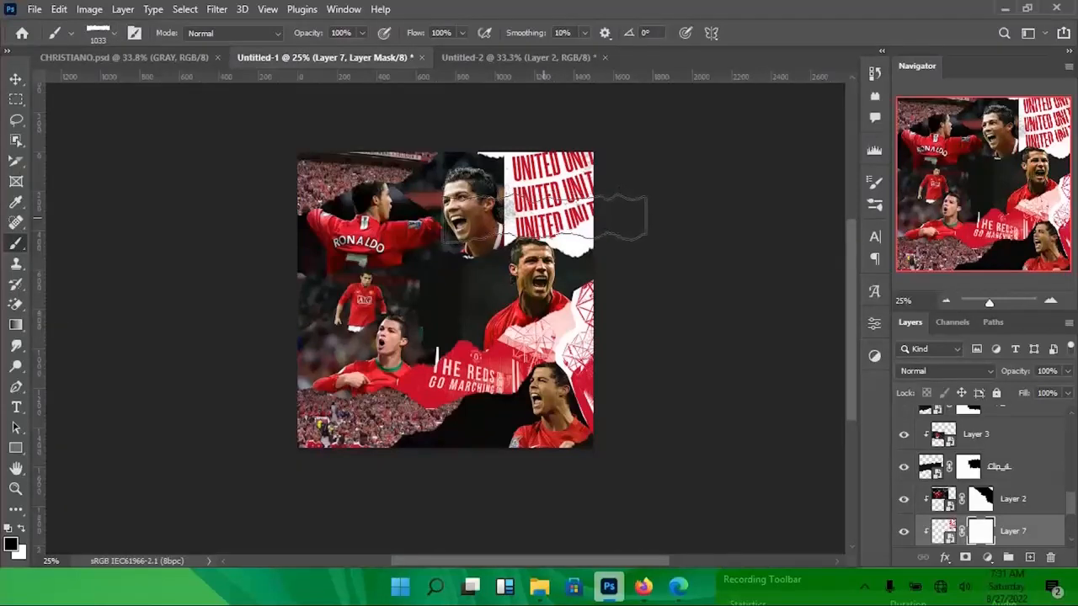
- Stamp the torn-paper brush at a 141° angle and 3233 px size on Layer 7's mask, and invert the mask
{"action": "left_click", "coordinate": [115, 35]}
{"action": "mouse_move", "coordinate": [68, 86]}
{"action": "left_mouse_down"}
{"action": "mouse_move", "coordinate": [46, 67]}
{"action": "mouse_move", "coordinate": [28, 74]}
{"action": "left_mouse_up"}
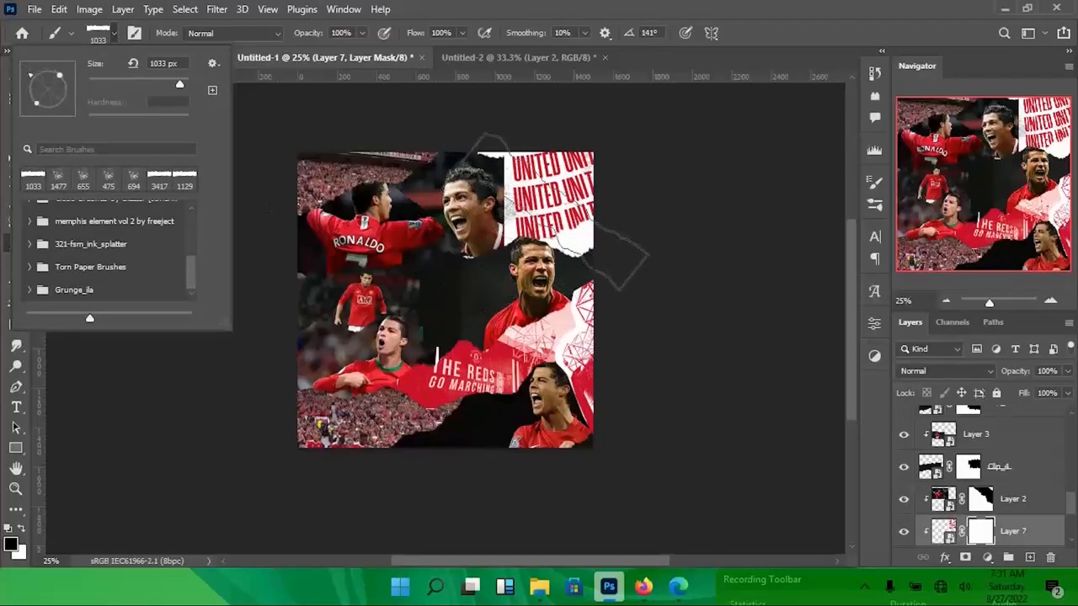
{"action": "key", "text": "Return"}
{"action": "mouse_move", "coordinate": [428, 334]}
{"action": "left_mouse_down"}
{"action": "mouse_move", "coordinate": [628, 319]}
{"action": "mouse_move", "coordinate": [654, 305]}
{"action": "left_mouse_up"}
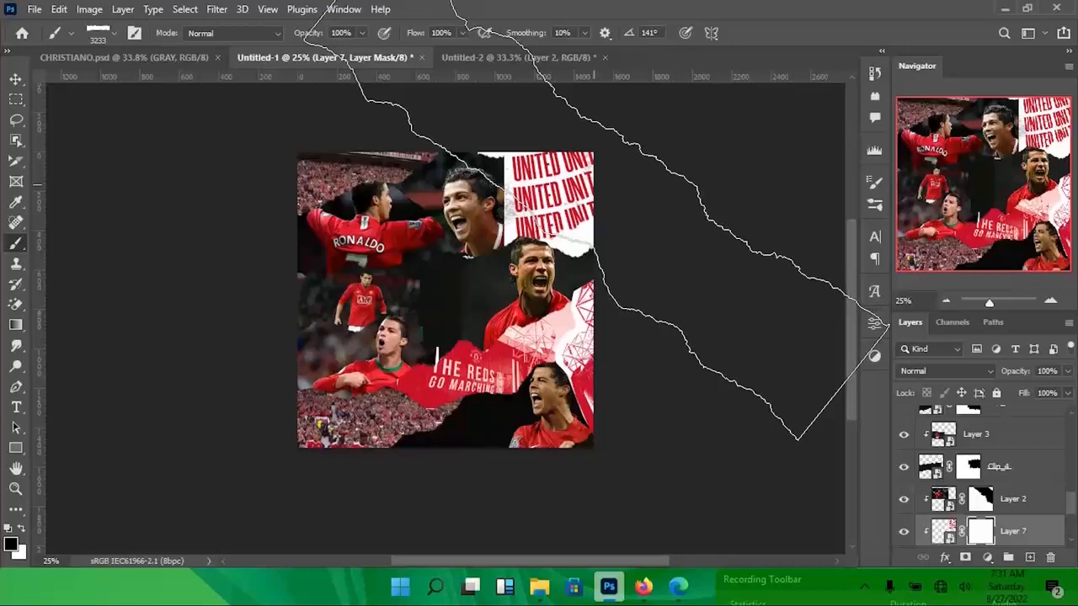
{"action": "key", "text": "ctrl+z"}
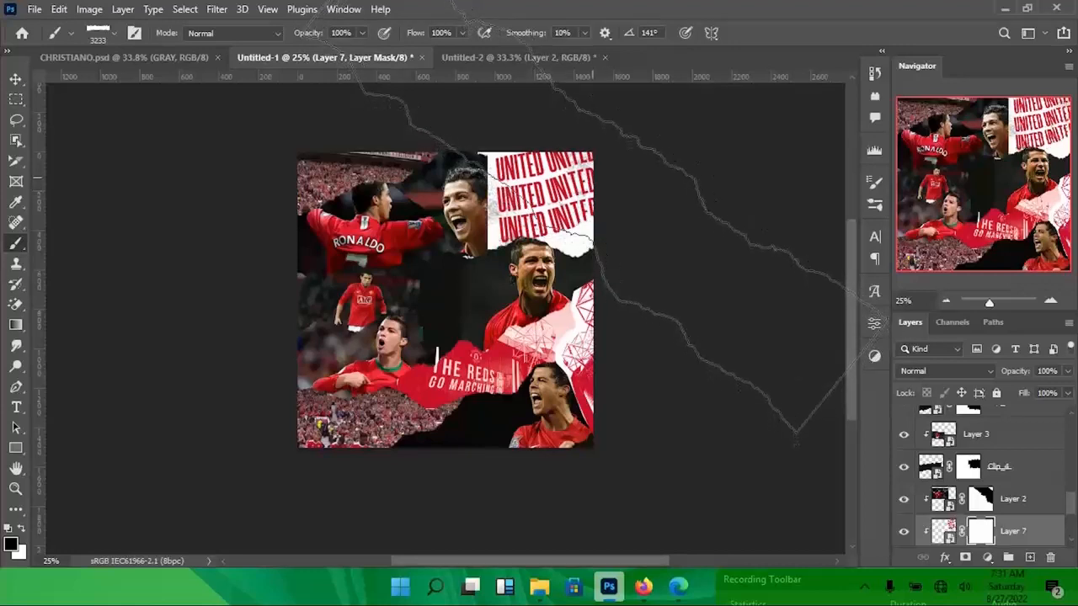
{"action": "left_click", "coordinate": [594, 164]}
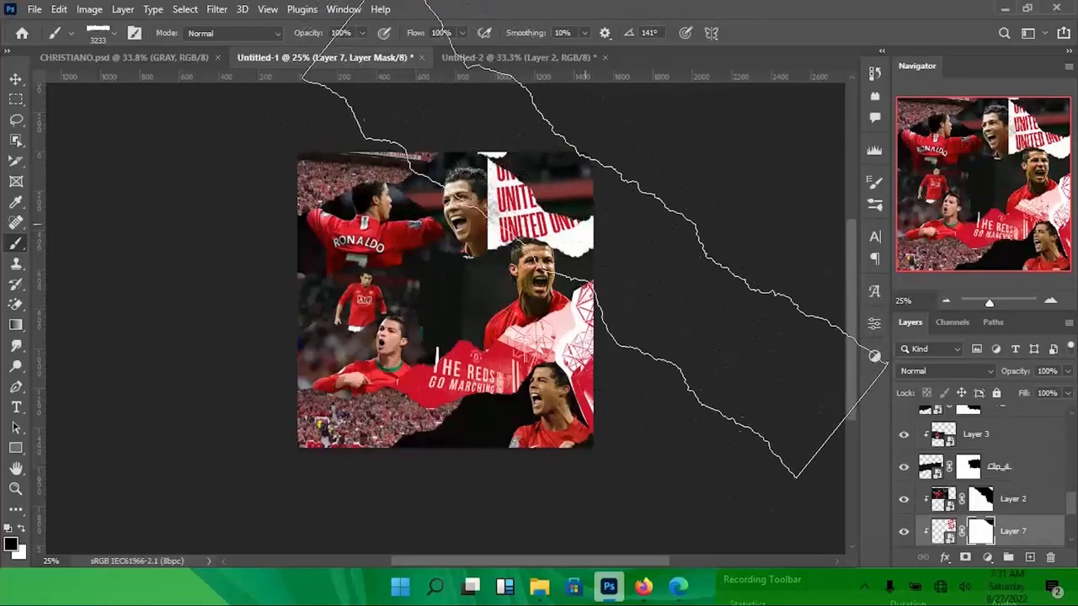
{"action": "key", "text": "v"}
{"action": "key", "text": "ctrl+i"}
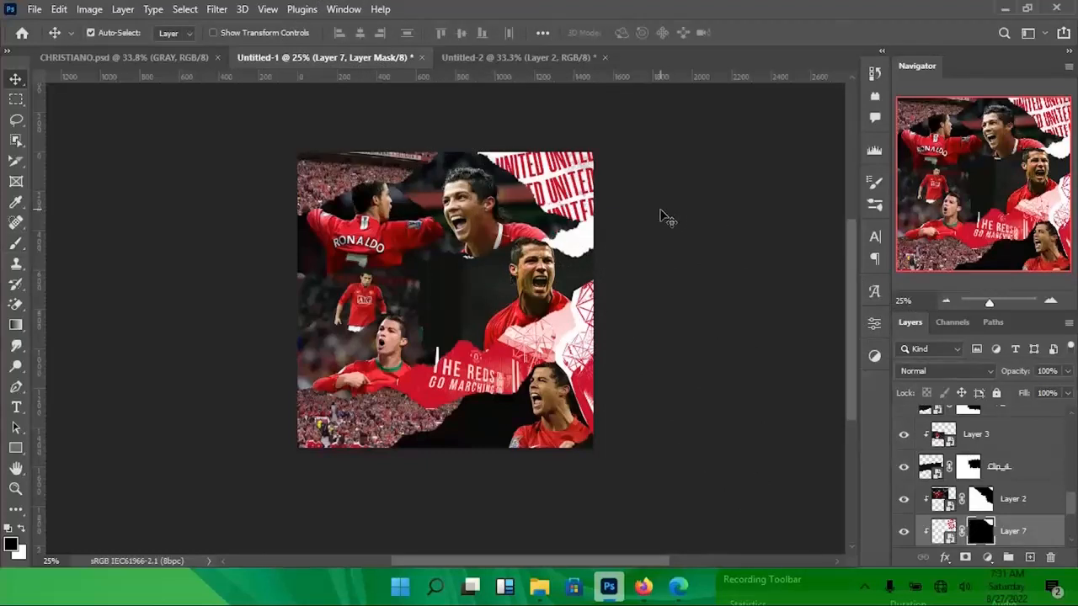
- Nudge the masked UNITED pattern on Layer 7 downward in small increments
{"action": "key", "text": "Down"}
{"action": "key", "text": "Down"}
{"action": "key", "text": "Down"}
{"action": "key", "text": "Down"}
{"action": "key", "text": "Down"}
{"action": "key", "text": "Down"}
{"action": "key", "text": "Down"}
{"action": "key", "text": "Down"}
{"action": "key", "text": "Down"}
{"action": "key", "text": "Down"}
{"action": "key", "text": "Down"}
{"action": "key", "text": "Down"}
{"action": "key", "text": "Down"}
{"action": "key", "text": "Down"}
{"action": "key", "text": "Down"}
{"action": "key", "text": "Down"}
{"action": "key", "text": "Down"}
{"action": "key", "text": "Down"}
{"action": "key", "text": "Down"}
{"action": "key", "text": "Down"}
{"action": "key", "text": "Down"}
{"action": "key", "text": "Down"}
{"action": "key", "text": "Down"}
{"action": "key", "text": "Down"}
{"action": "key", "text": "Down"}
{"action": "key", "text": "Down"}
{"action": "key", "text": "Down"}
{"action": "key", "text": "Down"}
{"action": "key", "text": "Down"}
{"action": "key", "text": "Down"}
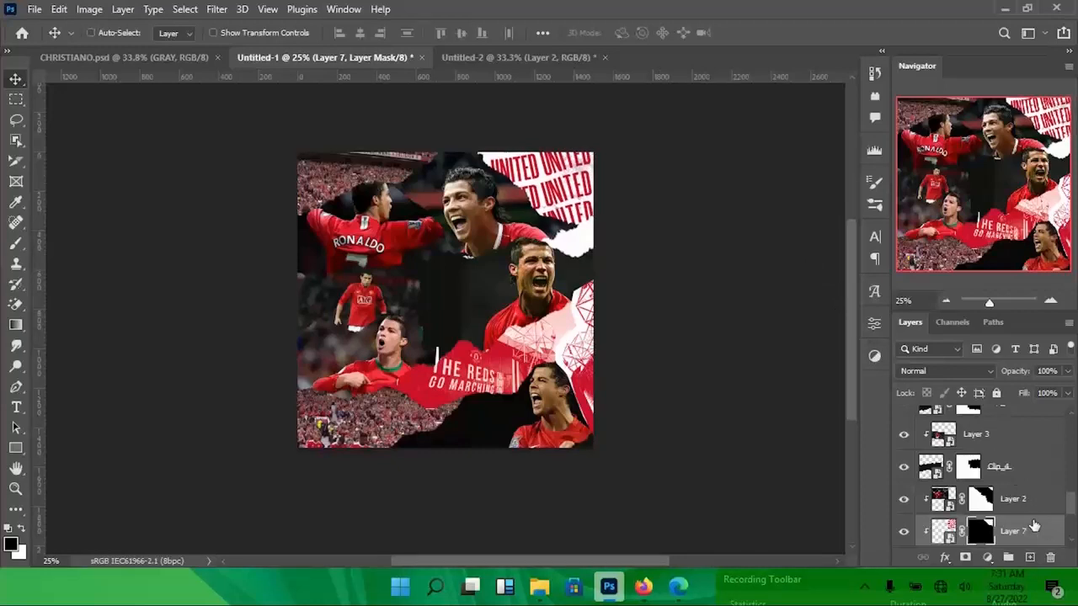
{"action": "key", "text": "ctrl+minus"}
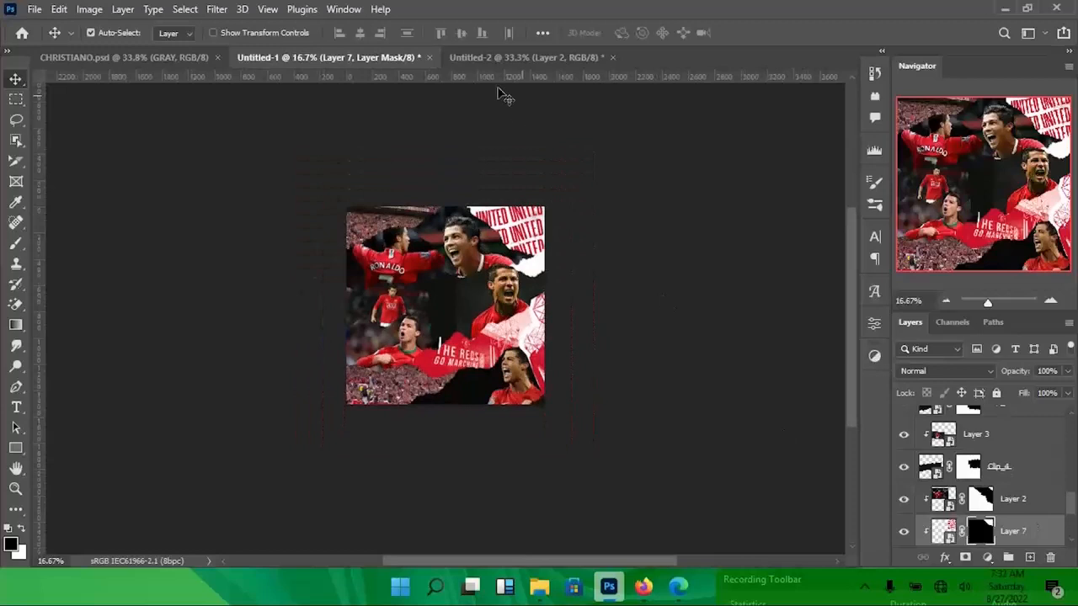
- Check the finished design in CHRISTIANO.psd, then duplicate the Clip_2 copy 2 layer in Untitled-1
{"action": "left_click", "coordinate": [173, 57]}
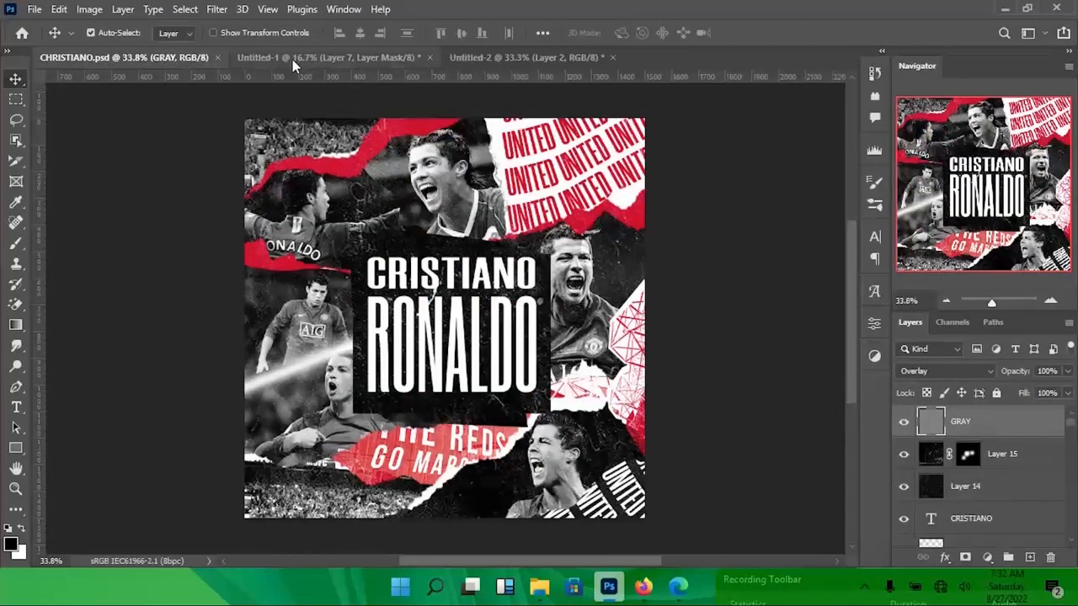
{"action": "left_click", "coordinate": [293, 57]}
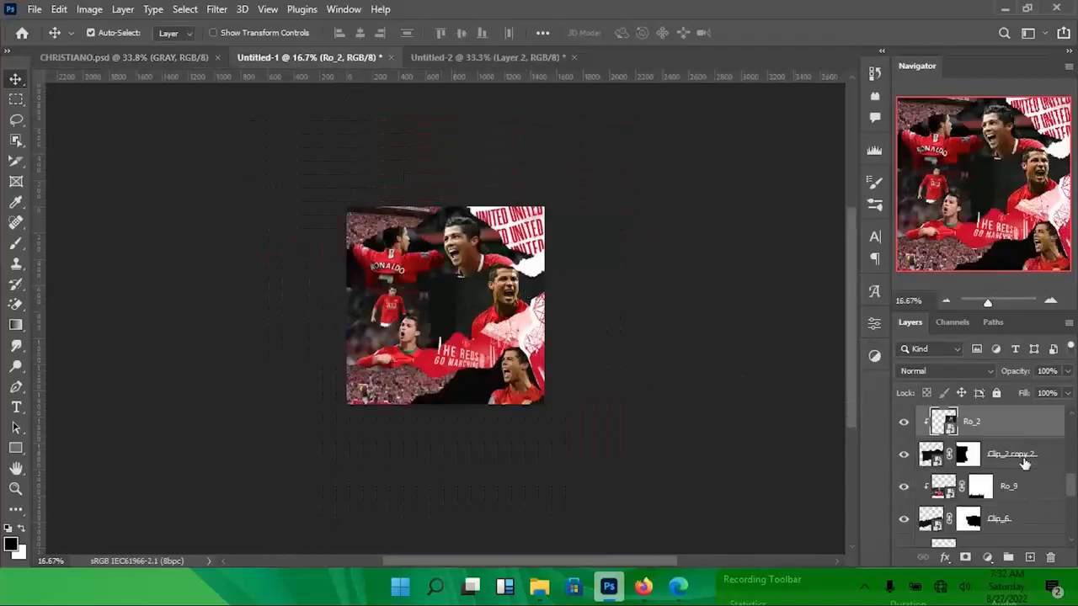
{"action": "left_click", "coordinate": [1030, 457]}
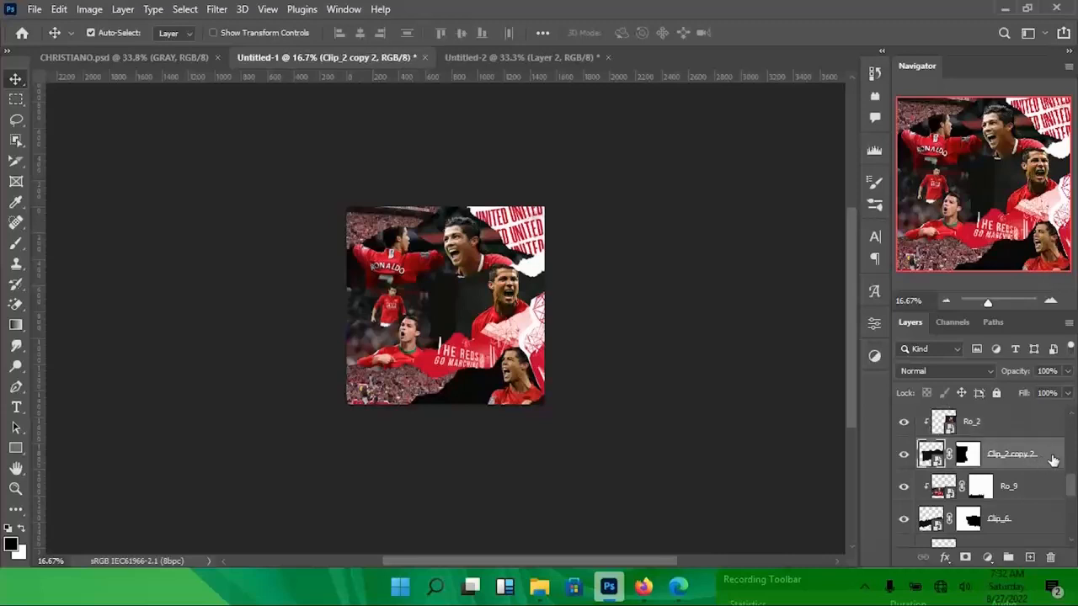
{"action": "key", "text": "ctrl+j"}
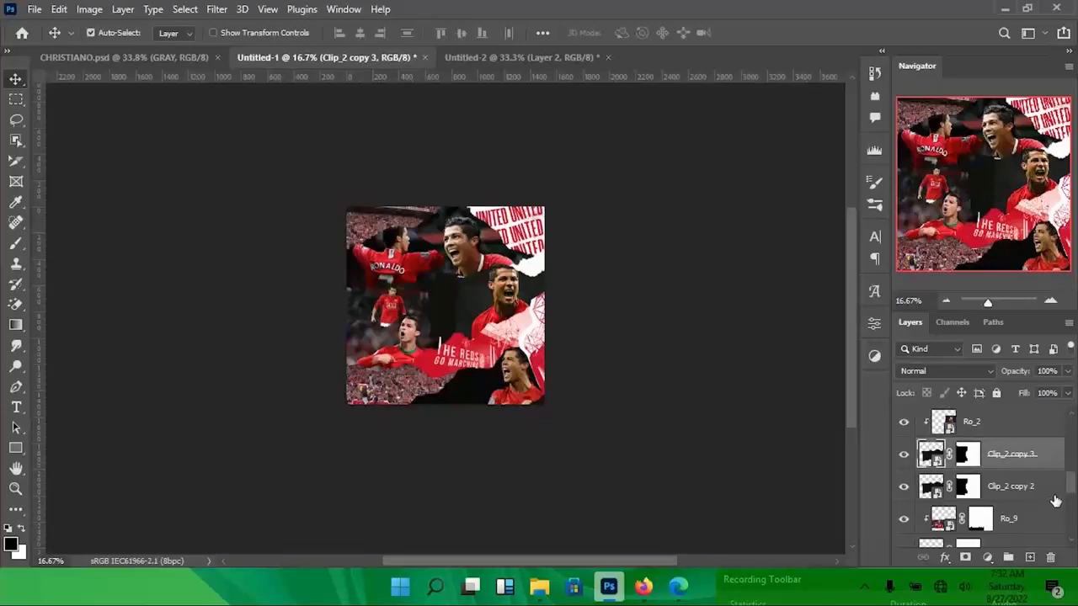
- Nudge the lower torn-paper shape, Clip_2 copy 2, upward behind its duplicate
{"action": "left_click", "coordinate": [1054, 498]}
{"action": "key", "text": "shift+Up"}
{"action": "key", "text": "shift+Up"}
{"action": "key", "text": "shift+Up"}
{"action": "key", "text": "shift+Up"}
{"action": "key", "text": "shift+Up"}
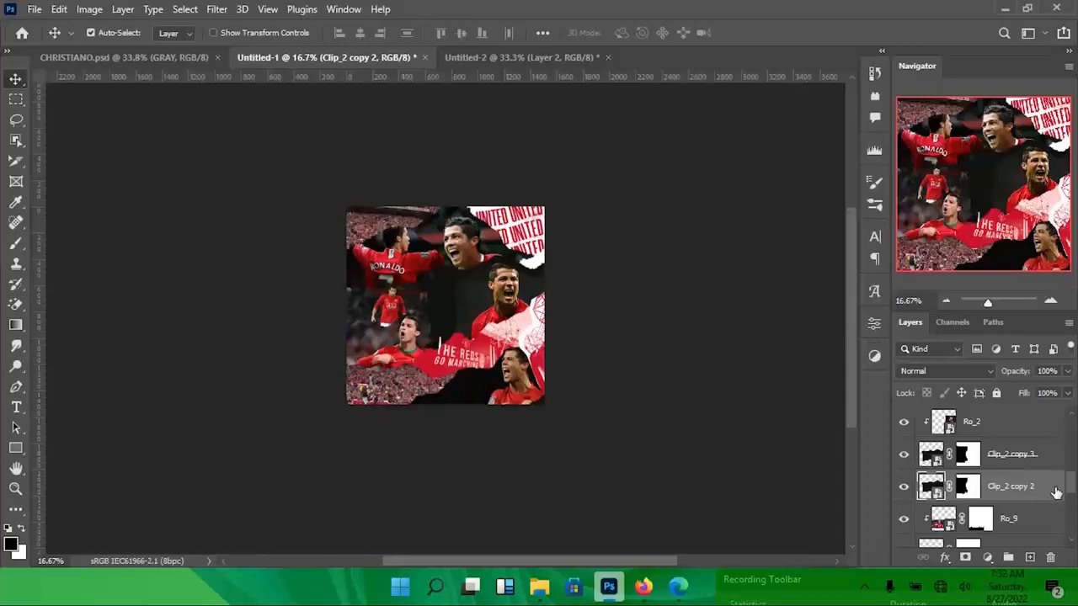
- Apply a red Color Overlay in Normal mode at 100% opacity to Clip_2 copy 2
{"action": "double_click", "coordinate": [1041, 492]}
{"action": "left_click", "coordinate": [540, 401]}
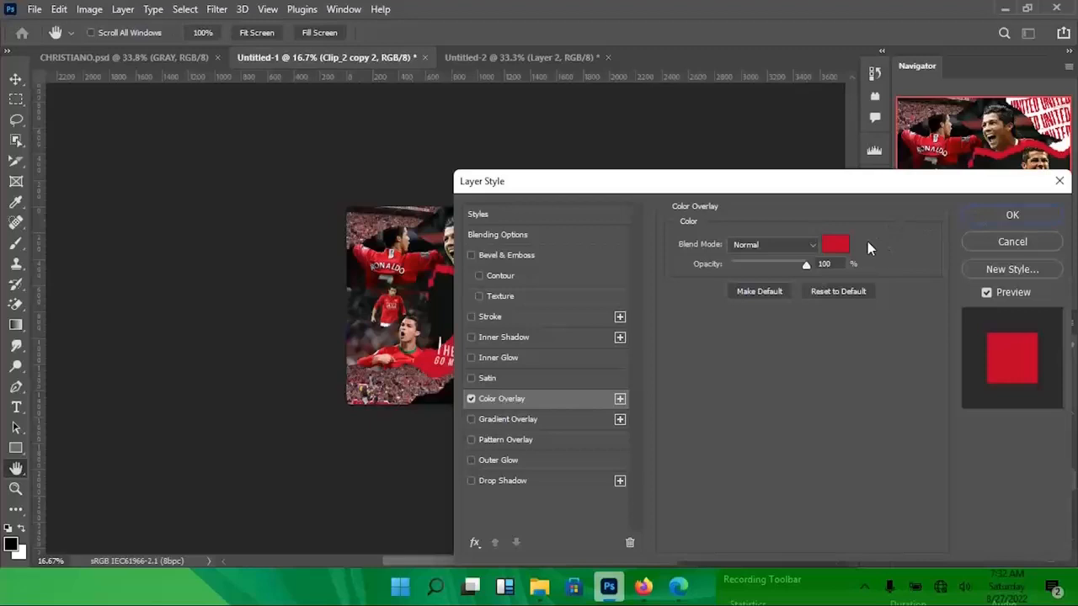
{"action": "left_click", "coordinate": [1010, 217]}
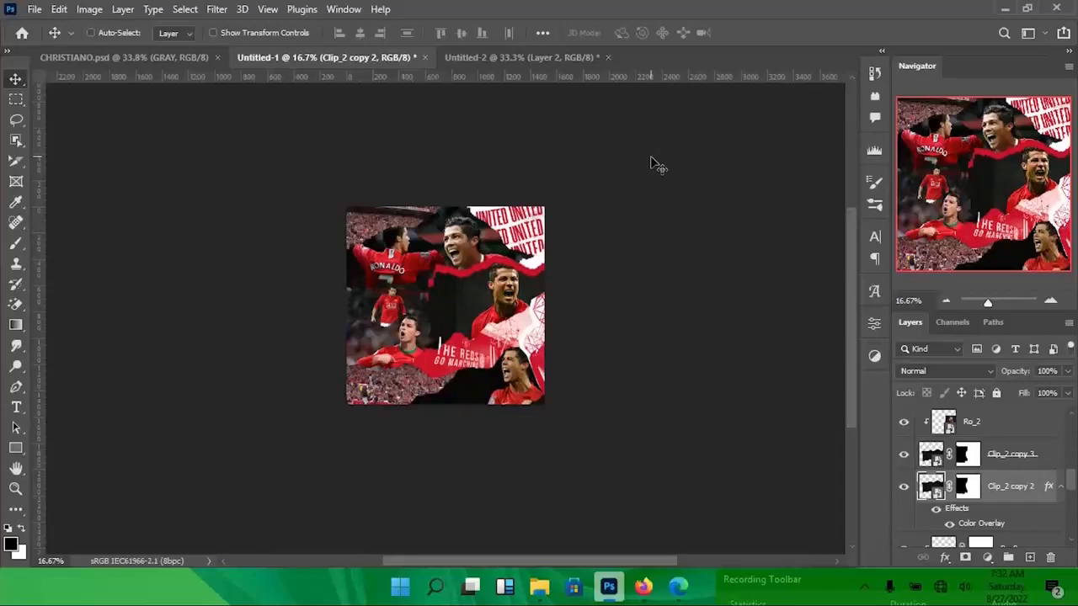
- Rotate the red Clip_2 copy 2 shape slightly counterclockwise and move it up to widen the red strip above the black shape
{"action": "key", "text": "ctrl+t"}
{"action": "left_click_drag", "start_coordinate": [710, 428], "coordinate": [729, 381]}
{"action": "left_click_drag", "start_coordinate": [579, 303], "coordinate": [572, 277]}
{"action": "key", "text": "Return"}
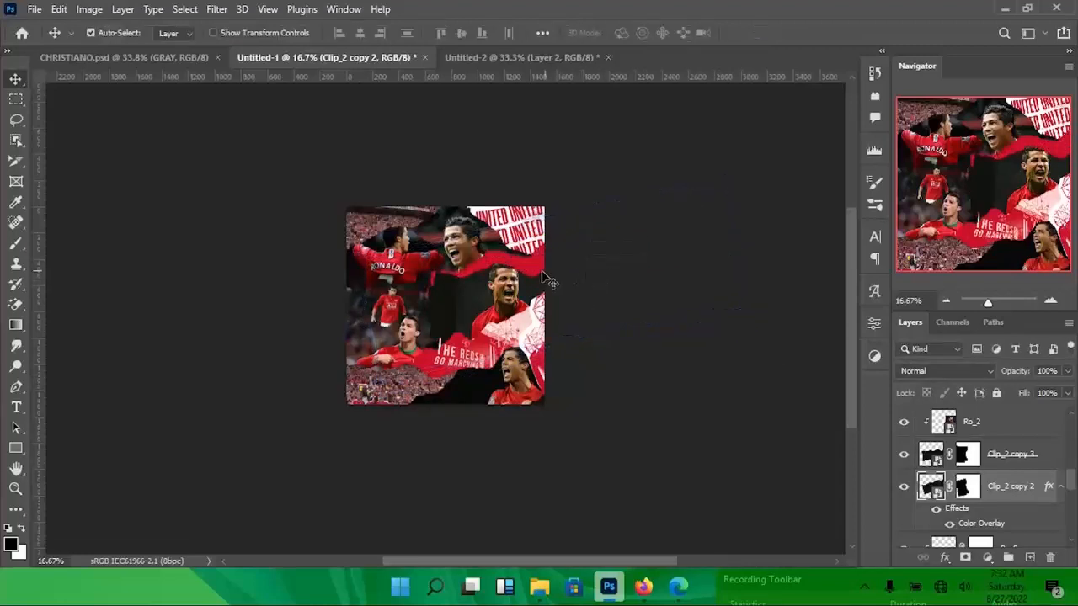
- Duplicate the Clip_4 torn-paper layer beneath Layer 3
{"action": "left_click", "coordinate": [371, 317]}
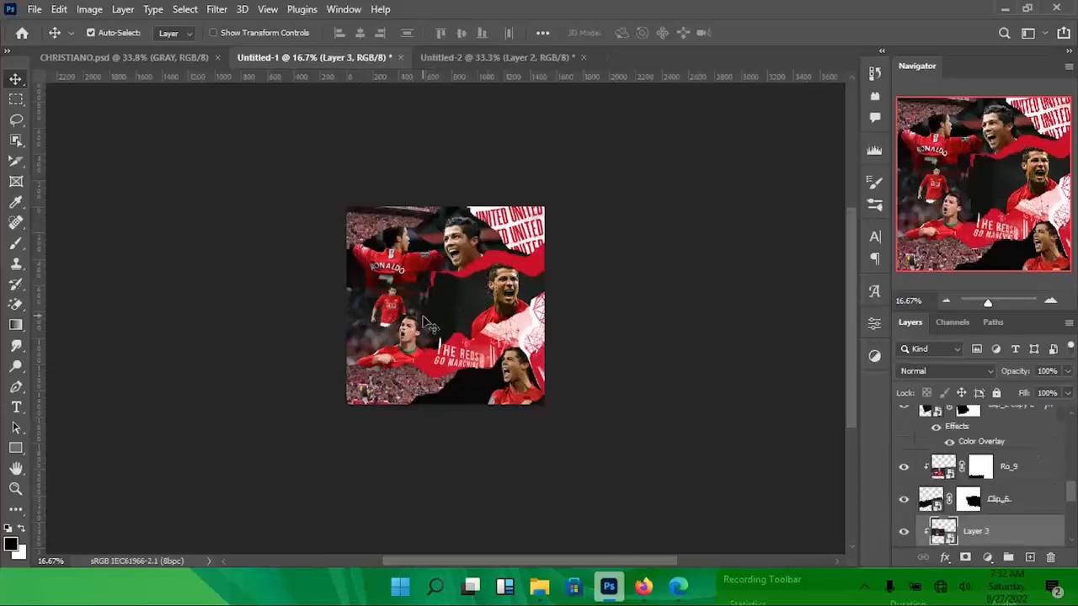
{"action": "key", "text": "ctrl+plus"}
{"action": "scroll", "coordinate": [993, 465], "scroll_direction": "down", "scroll_amount": 3}
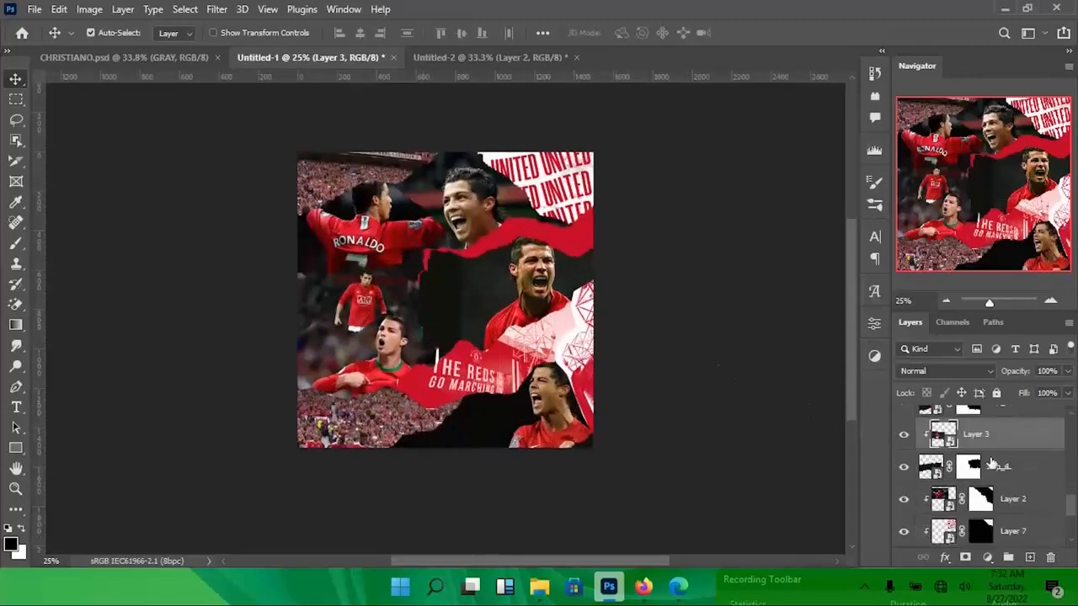
{"action": "left_click", "coordinate": [1020, 473]}
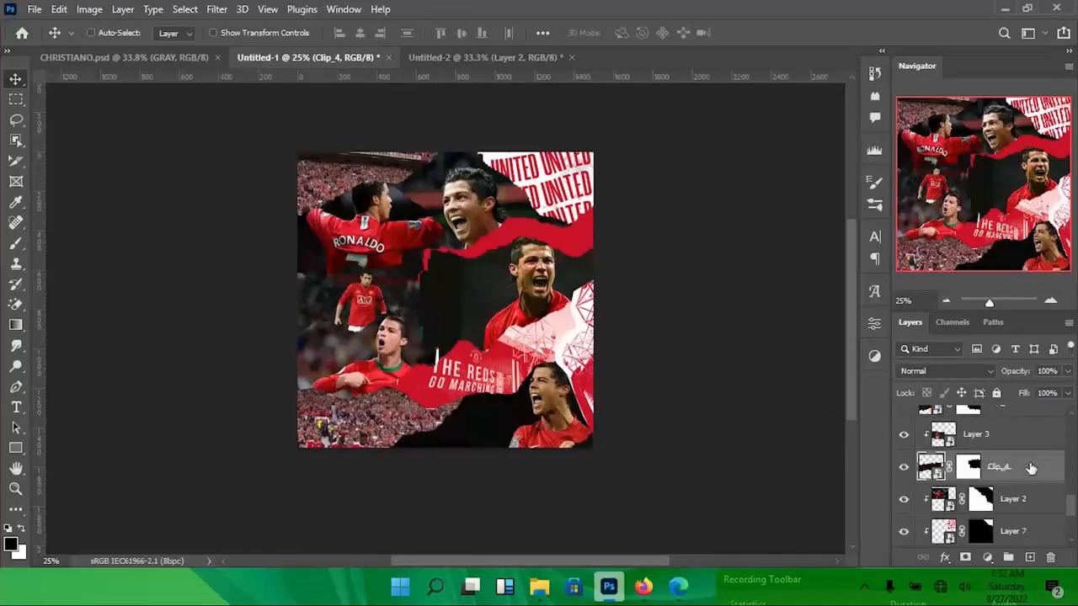
{"action": "key", "text": "ctrl+j"}
- Rotate the lower Clip_4 shape to 12.86° and shift it slightly up and right behind its duplicate
{"action": "left_click", "coordinate": [1035, 505]}
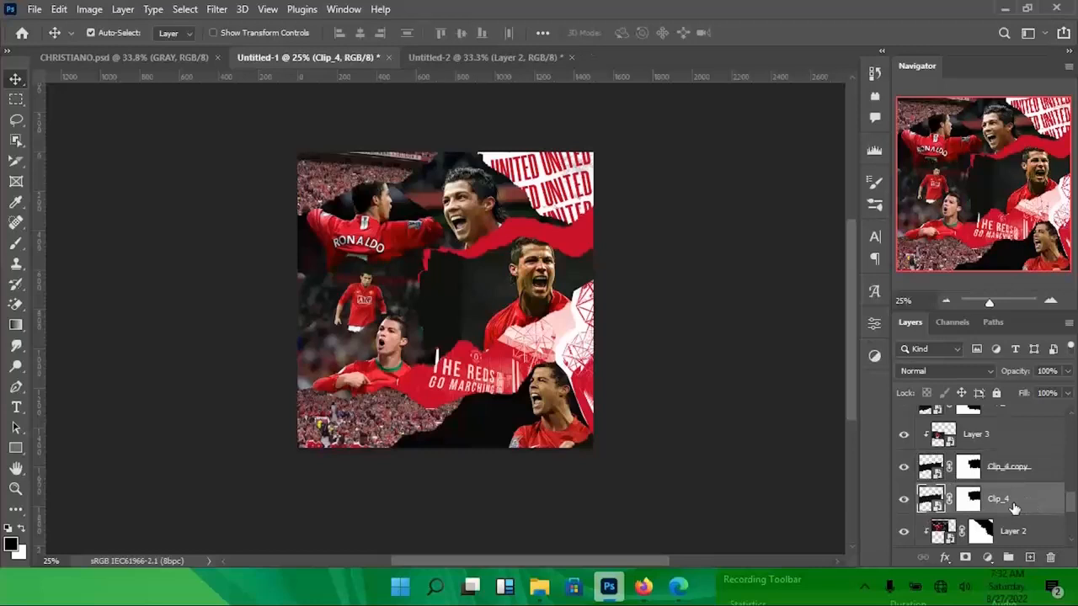
{"action": "key", "text": "ctrl+t"}
{"action": "left_click_drag", "start_coordinate": [678, 423], "coordinate": [642, 492]}
{"action": "left_click_drag", "start_coordinate": [488, 388], "coordinate": [499, 376]}
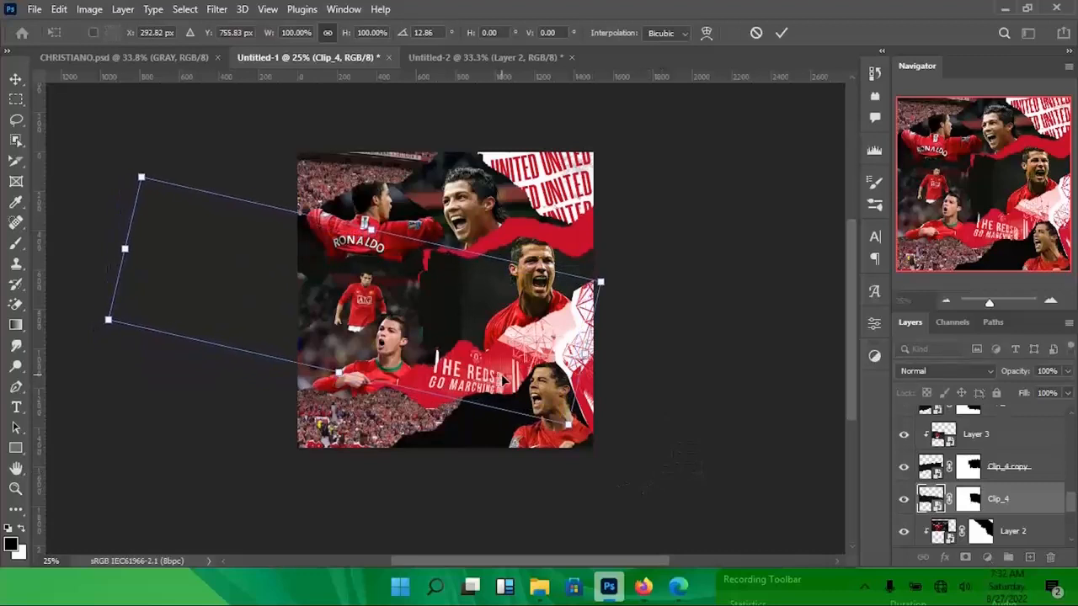
{"action": "key", "text": "Return"}
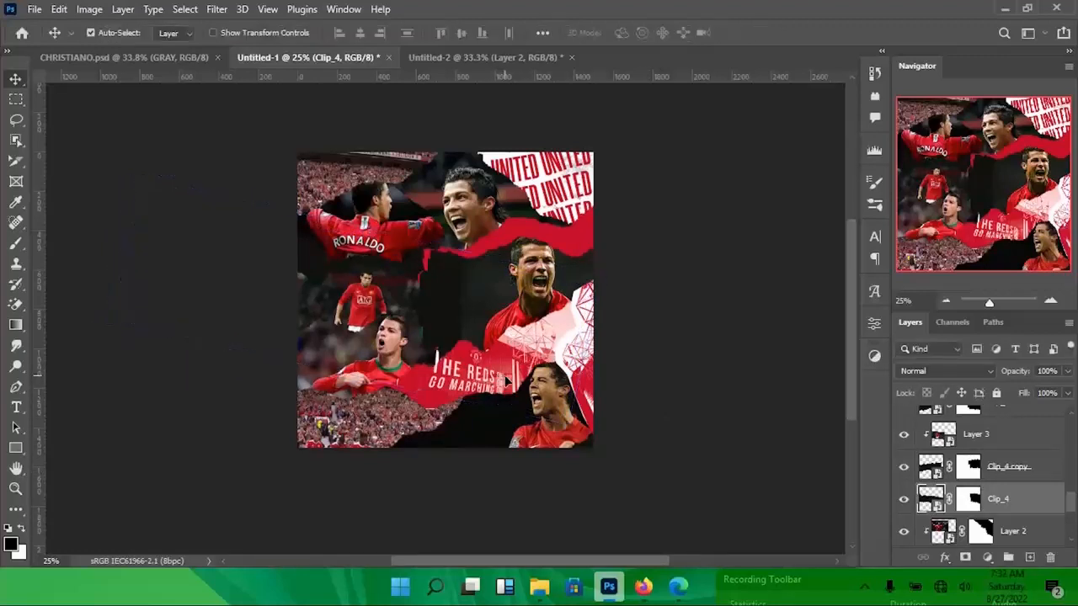
- Apply a red Color Overlay in Normal mode at 100% opacity to Clip_4, undoing any accidental move
{"action": "double_click", "coordinate": [1047, 504]}
{"action": "left_click", "coordinate": [566, 398]}
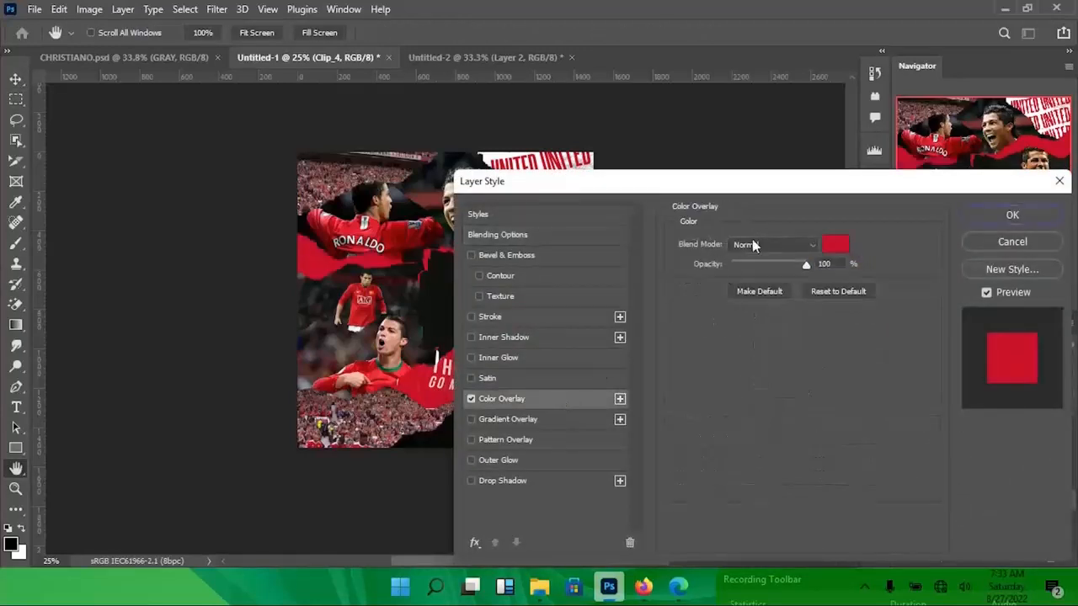
{"action": "left_click", "coordinate": [1012, 214]}
{"action": "left_click_drag", "start_coordinate": [336, 256], "coordinate": [321, 274]}
{"action": "key", "text": "ctrl+z"}
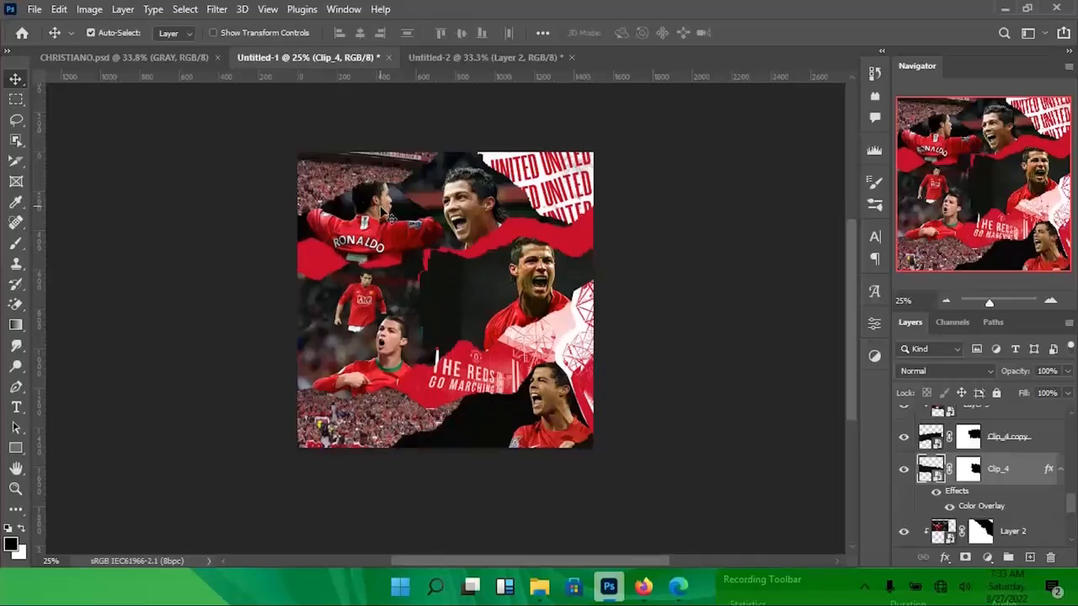
- Duplicate the Clip_3 copy torn-paper layer above Layer 1 and make the lower original active
{"action": "left_click", "coordinate": [1006, 530]}
{"action": "scroll", "coordinate": [1004, 484], "scroll_direction": "down", "scroll_amount": 3}
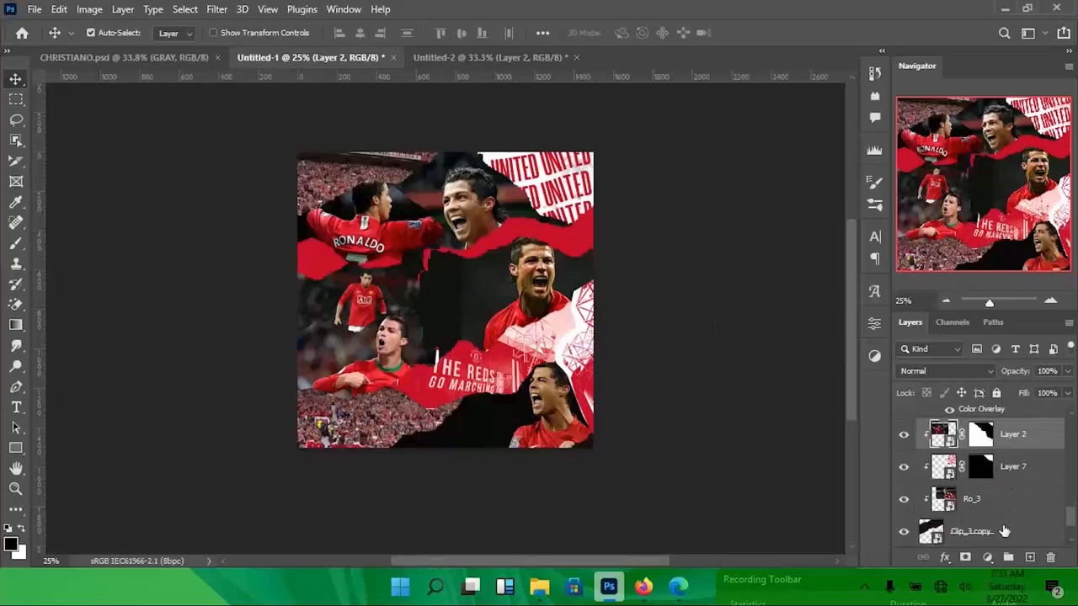
{"action": "left_click", "coordinate": [1005, 530]}
{"action": "scroll", "coordinate": [1006, 513], "scroll_direction": "down", "scroll_amount": 2}
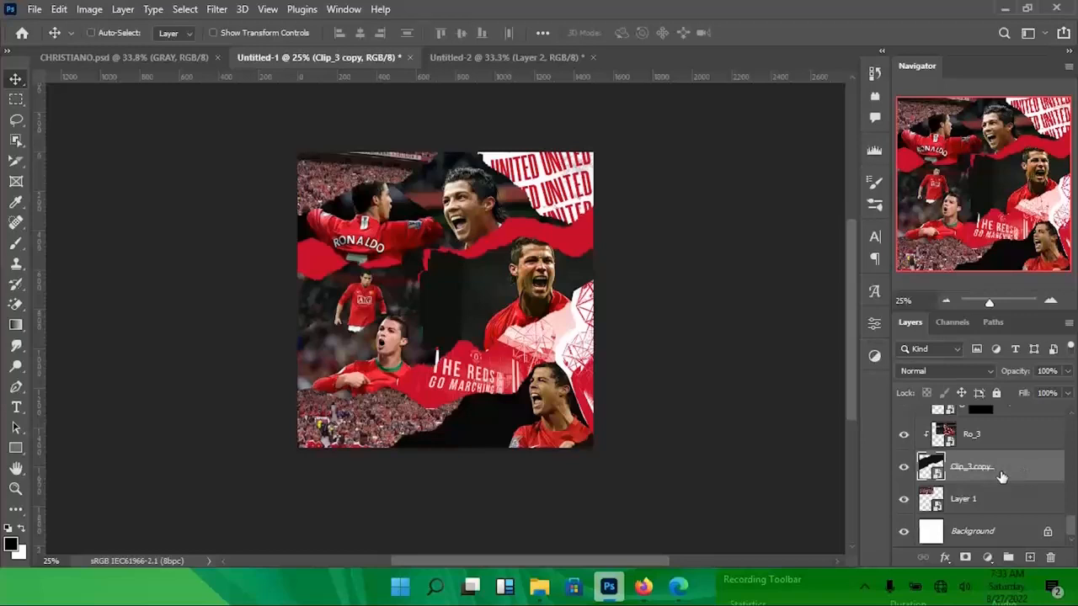
{"action": "key", "text": "ctrl+j"}
{"action": "left_click", "coordinate": [1006, 510]}
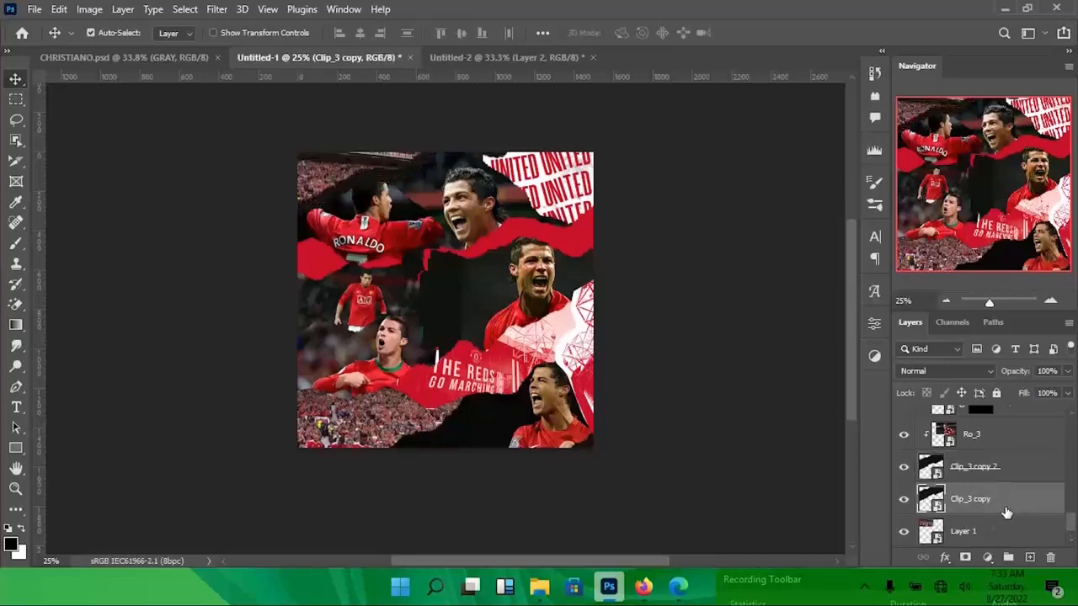
- Apply a red Color Overlay to the lower Clip_3 copy layer
{"action": "key", "text": "ctrl+t"}
{"action": "key", "text": "Escape"}
{"action": "double_click", "coordinate": [1006, 510]}
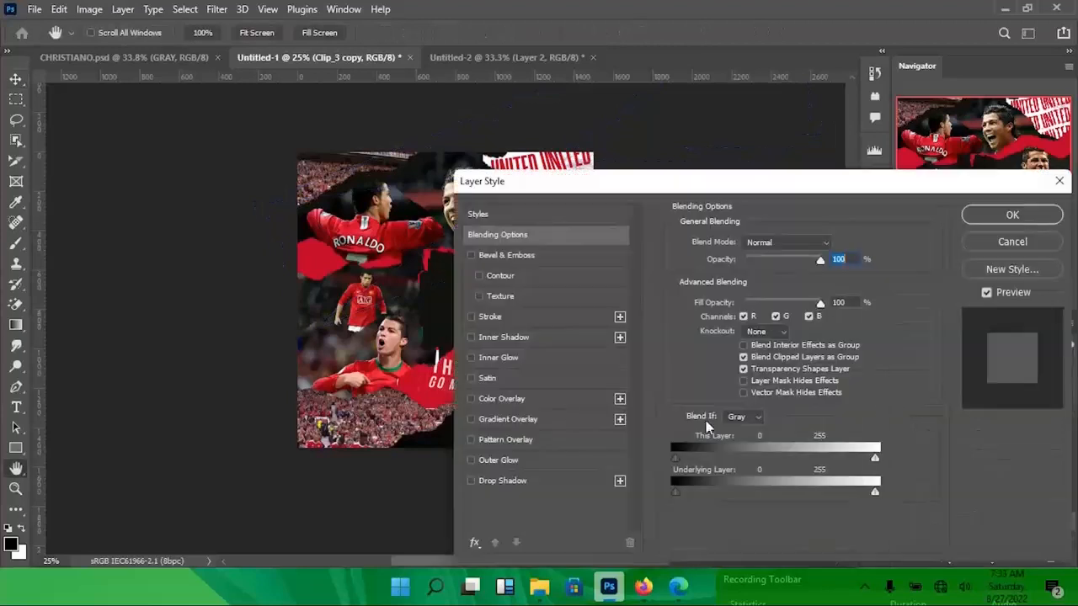
{"action": "left_click", "coordinate": [502, 399]}
{"action": "left_click", "coordinate": [1001, 214]}
- Rotate the red Clip_3 copy shape slightly counterclockwise and move it up and left to expose a red strip above the black shape
{"action": "key", "text": "ctrl+t"}
{"action": "left_click_drag", "start_coordinate": [237, 342], "coordinate": [243, 359]}
{"action": "left_click_drag", "start_coordinate": [393, 233], "coordinate": [383, 234]}
{"action": "left_click_drag", "start_coordinate": [243, 357], "coordinate": [249, 368]}
{"action": "left_click_drag", "start_coordinate": [409, 204], "coordinate": [404, 198]}
{"action": "key", "text": "Return"}
- Duplicate the red Clip_3 copy layer and change the lower one's Color Overlay to white (ffffff)
{"action": "key", "text": "ctrl+j"}
{"action": "left_click", "coordinate": [992, 535]}
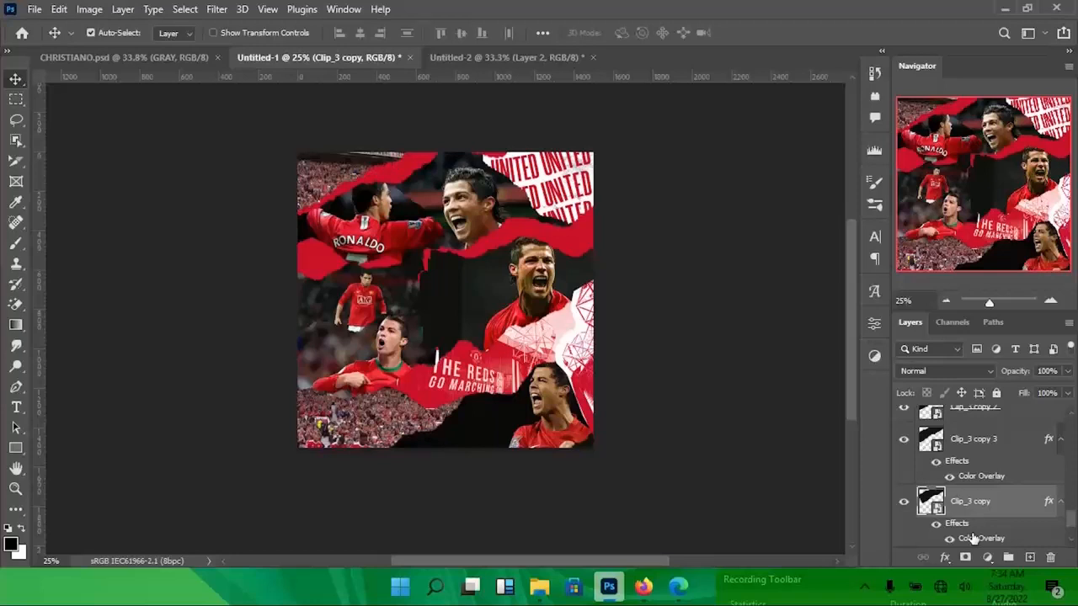
{"action": "double_click", "coordinate": [1017, 503]}
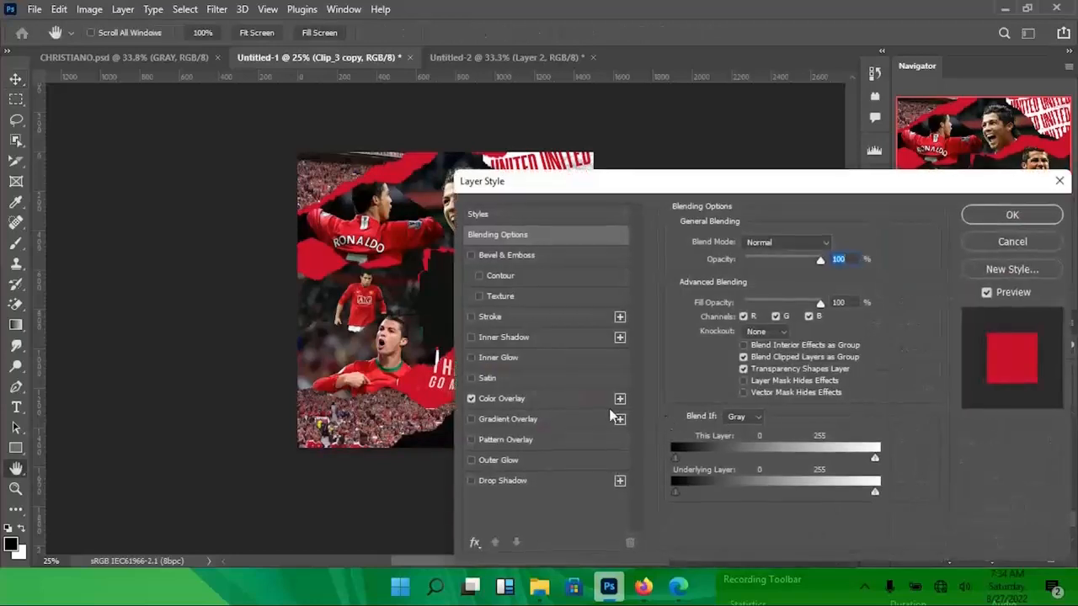
{"action": "left_click", "coordinate": [550, 399]}
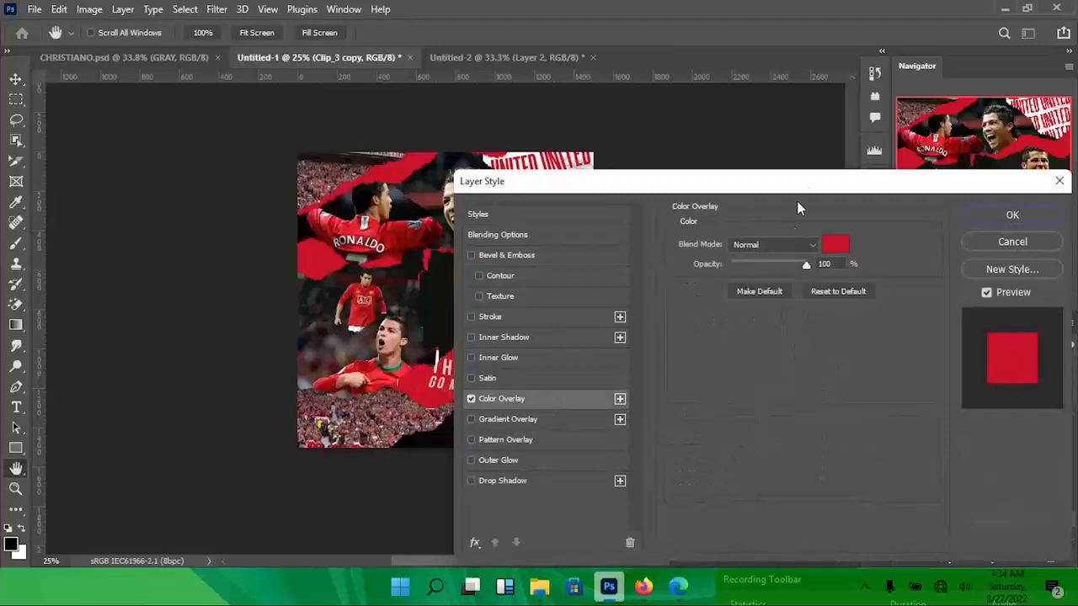
{"action": "left_click", "coordinate": [836, 245]}
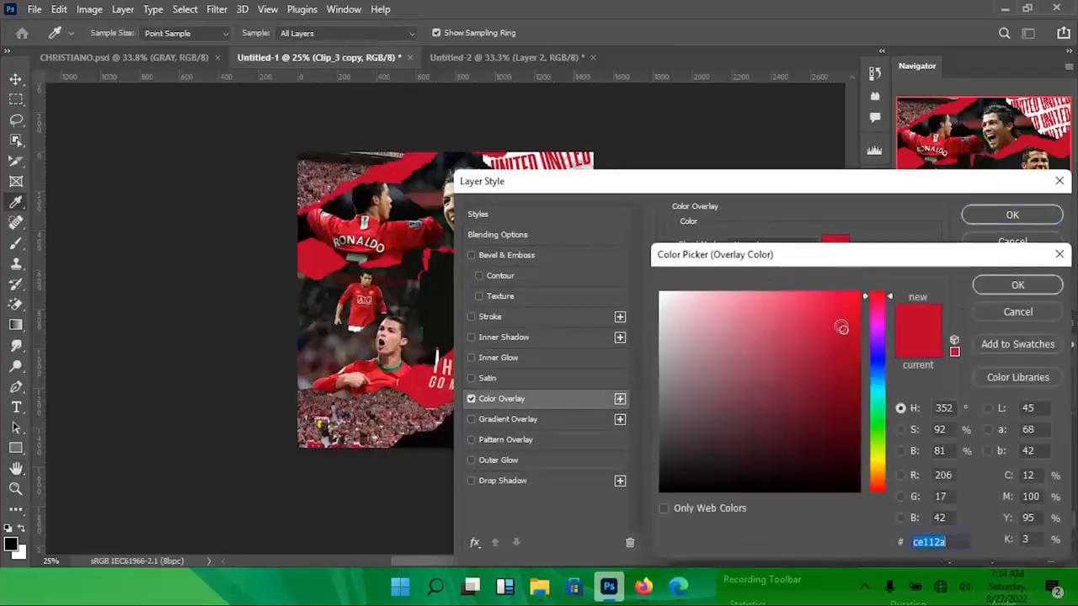
{"action": "type", "text": "ffffff"}
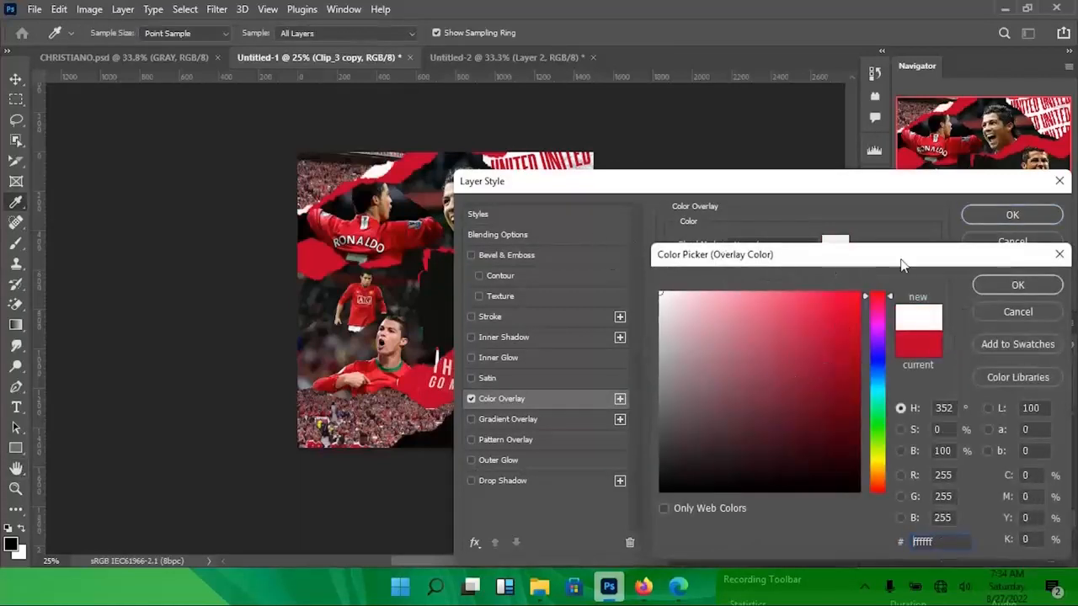
{"action": "left_click", "coordinate": [1014, 285]}
{"action": "left_click", "coordinate": [1010, 215]}
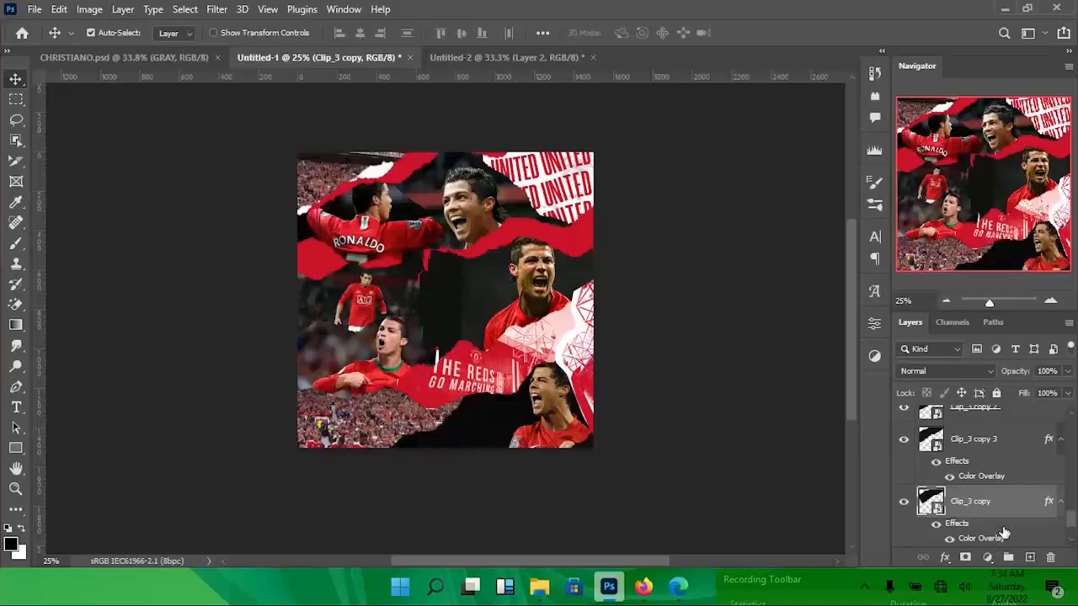
- Add a layer mask to the white Clip_3 copy and hide its left part with the torn-edge brush
{"action": "left_click", "coordinate": [966, 557]}
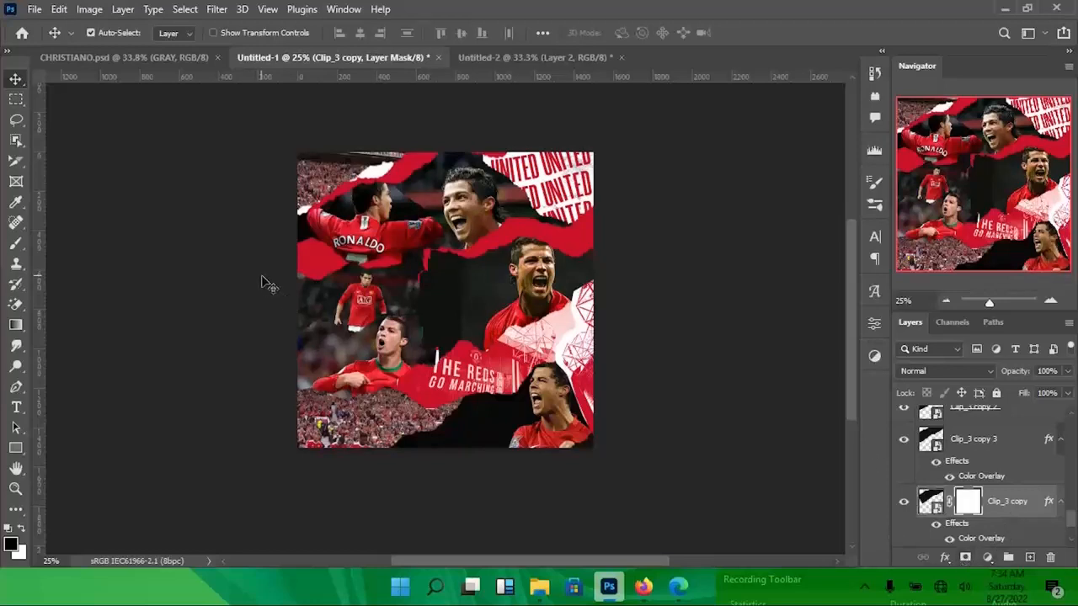
{"action": "key", "text": "b"}
{"action": "left_click", "coordinate": [176, 159]}
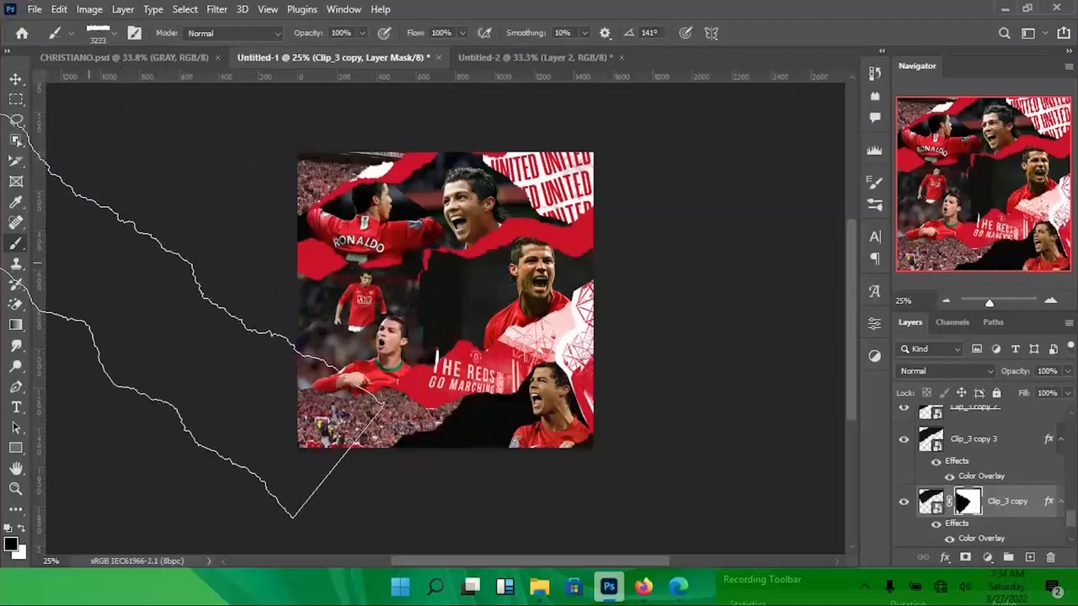
{"action": "key", "text": "v"}
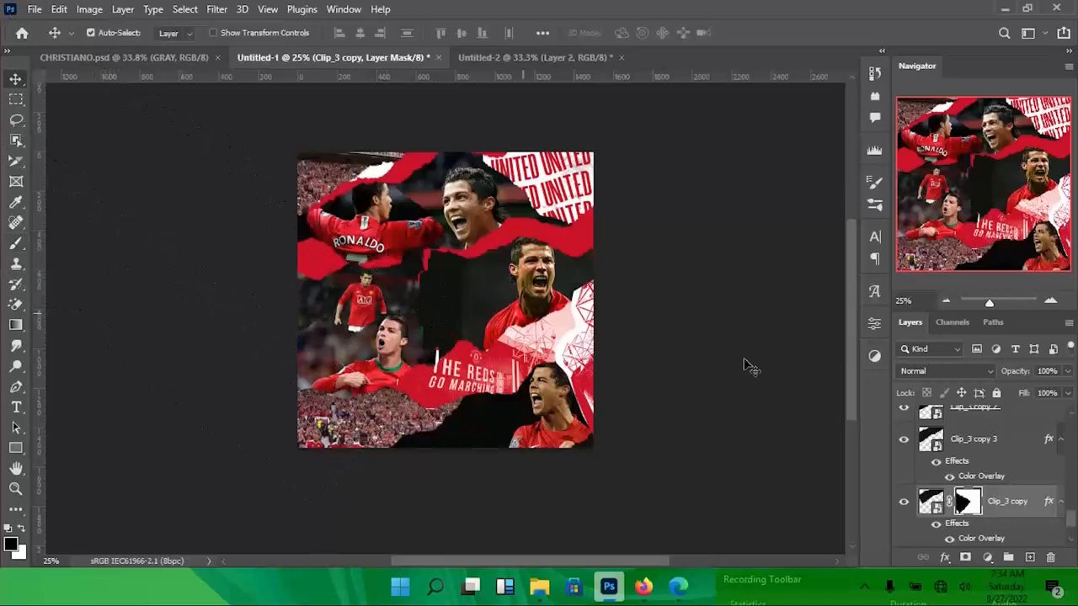
- Rotate and reposition the white Clip_3 copy shape so a white torn edge shows above the red strip
{"action": "left_click", "coordinate": [934, 503]}
{"action": "key", "text": "ctrl+t"}
{"action": "left_click_drag", "start_coordinate": [159, 300], "coordinate": [163, 313]}
{"action": "left_click_drag", "start_coordinate": [275, 338], "coordinate": [222, 374]}
{"action": "left_click_drag", "start_coordinate": [406, 260], "coordinate": [365, 289]}
{"action": "left_click_drag", "start_coordinate": [787, 181], "coordinate": [806, 179]}
{"action": "left_click_drag", "start_coordinate": [445, 211], "coordinate": [441, 205]}
{"action": "key", "text": "Return"}
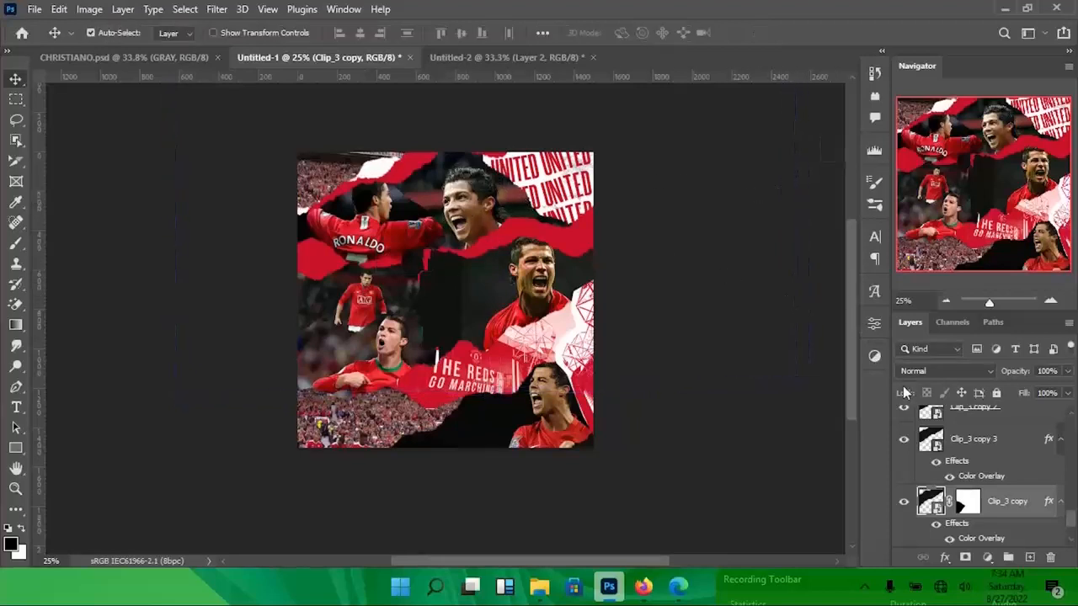
- Paint black on the Clip_3 copy mask with the torn-edge brush to hide the excess white along the left edge
{"action": "left_click", "coordinate": [968, 504]}
{"action": "key", "text": "b"}
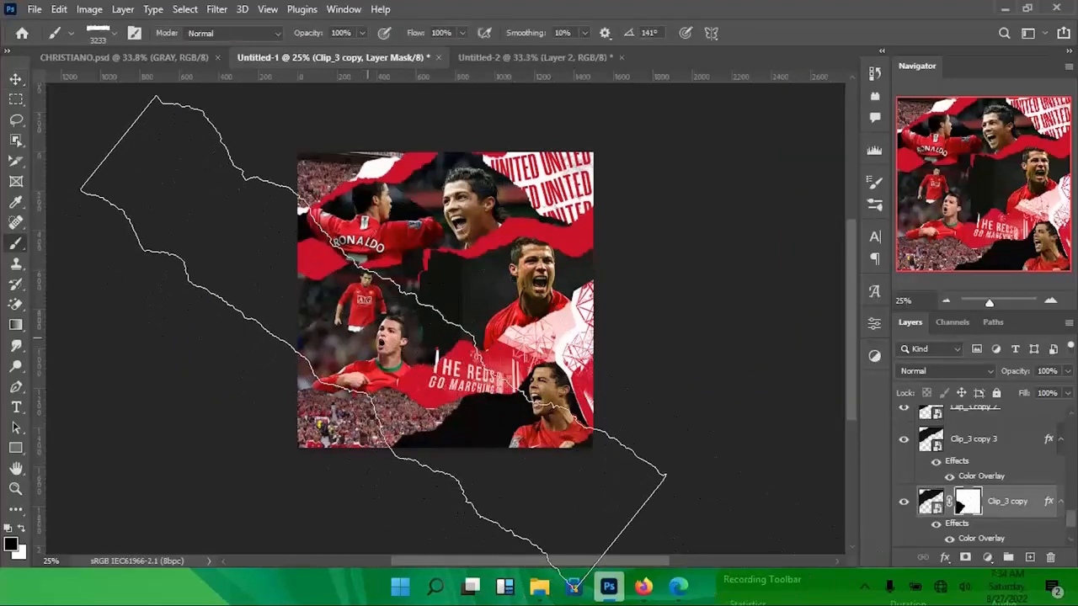
{"action": "key", "text": "v"}
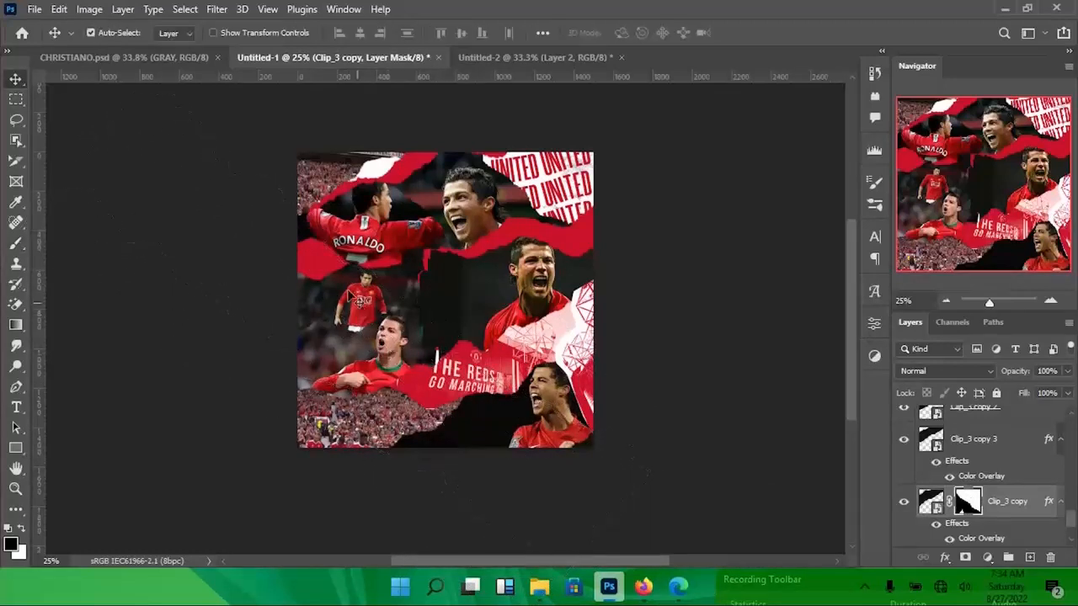
- Compare the torn-paper edges in Untitled-1 with the finished design in CHRISTIANO.psd
{"action": "left_click", "coordinate": [209, 60]}
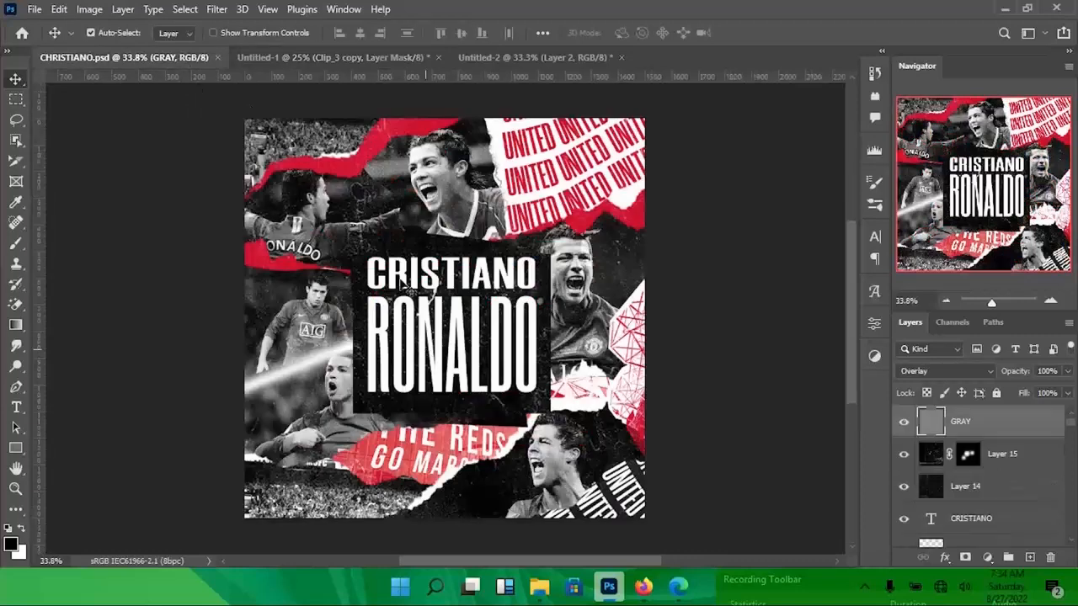
{"action": "left_click", "coordinate": [301, 56]}
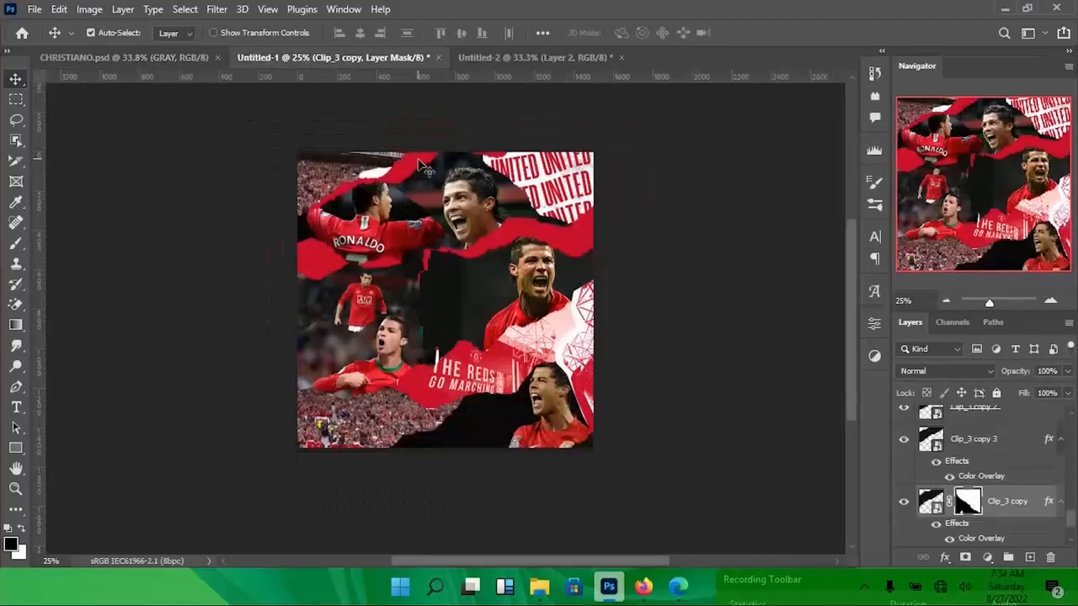
{"action": "key", "text": "ctrl+shift+Tab"}
{"action": "key", "text": "ctrl+Tab"}
{"action": "key", "text": "ctrl+shift+Tab"}
{"action": "key", "text": "ctrl+Tab"}
- Duplicate the Clip_1 copy 4 layer and make the lower original active
{"action": "scroll", "coordinate": [990, 497], "scroll_direction": "down", "scroll_amount": 2}
{"action": "left_click", "coordinate": [1025, 460]}
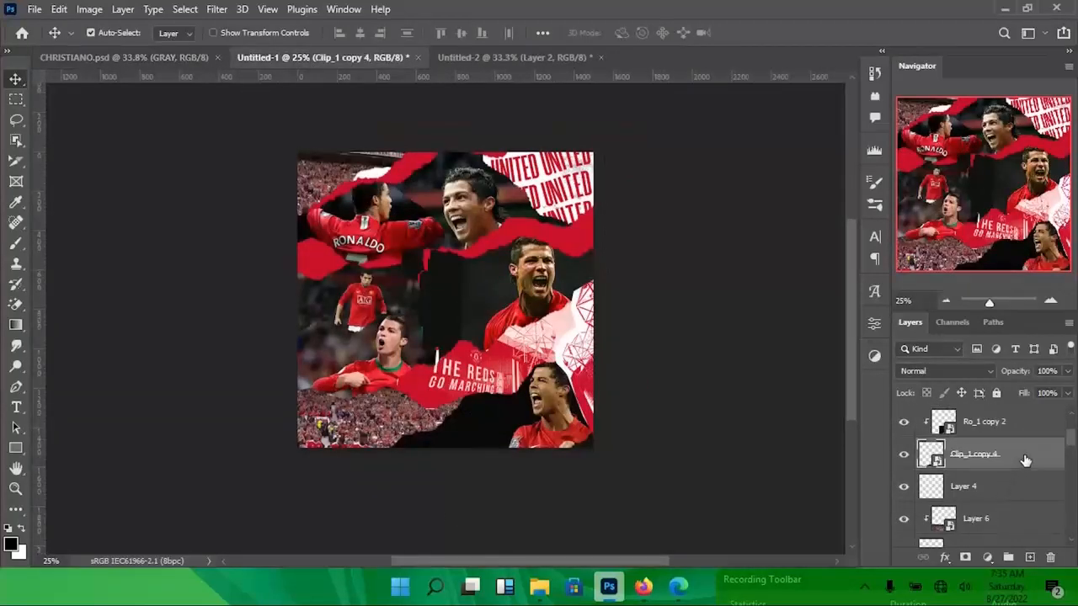
{"action": "key", "text": "ctrl+j"}
{"action": "left_click", "coordinate": [1030, 496]}
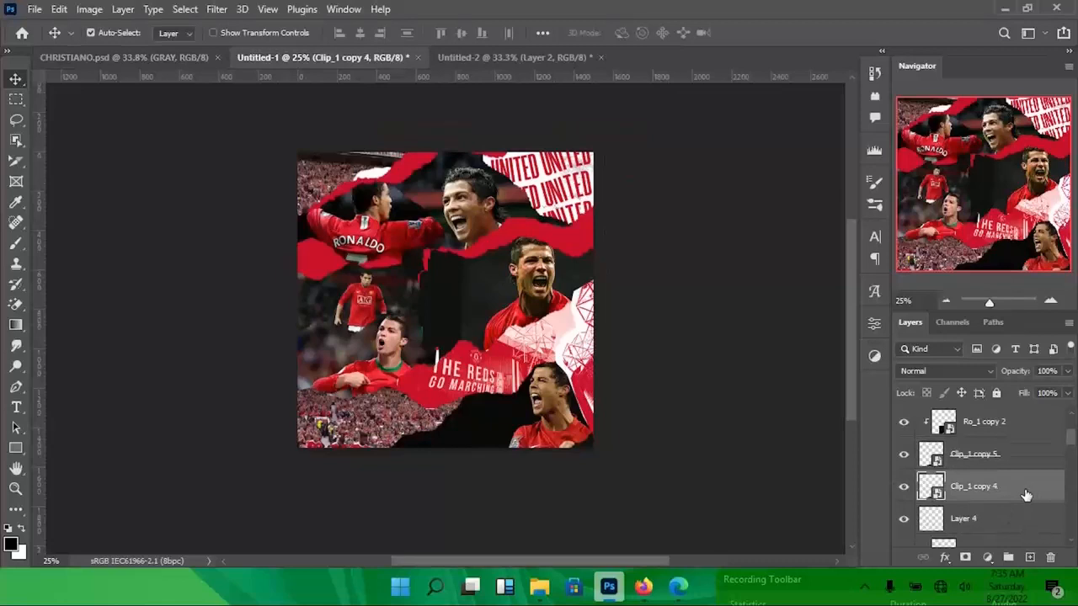
- Nudge the lower Clip_1 copy 4 shape upward behind its duplicate and rotate it to about -33.6°
{"action": "key", "text": "shift+Up"}
{"action": "key", "text": "shift+Up"}
{"action": "key", "text": "shift+Up"}
{"action": "key", "text": "shift+Up"}
{"action": "key", "text": "shift+Up"}
{"action": "key", "text": "shift+Up"}
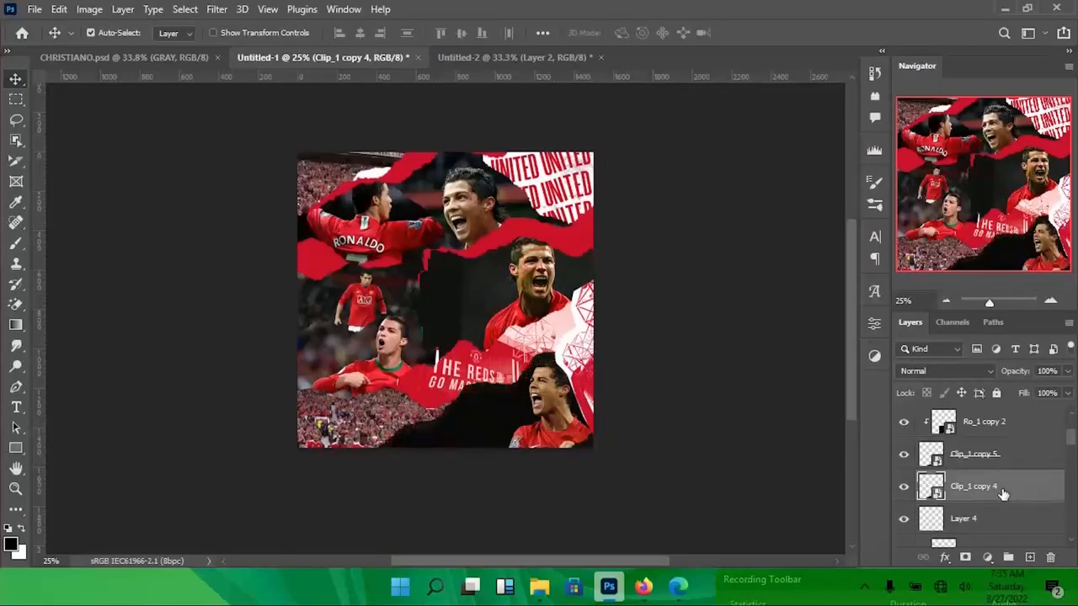
{"action": "key", "text": "ctrl+t"}
{"action": "left_click_drag", "start_coordinate": [243, 426], "coordinate": [283, 441]}
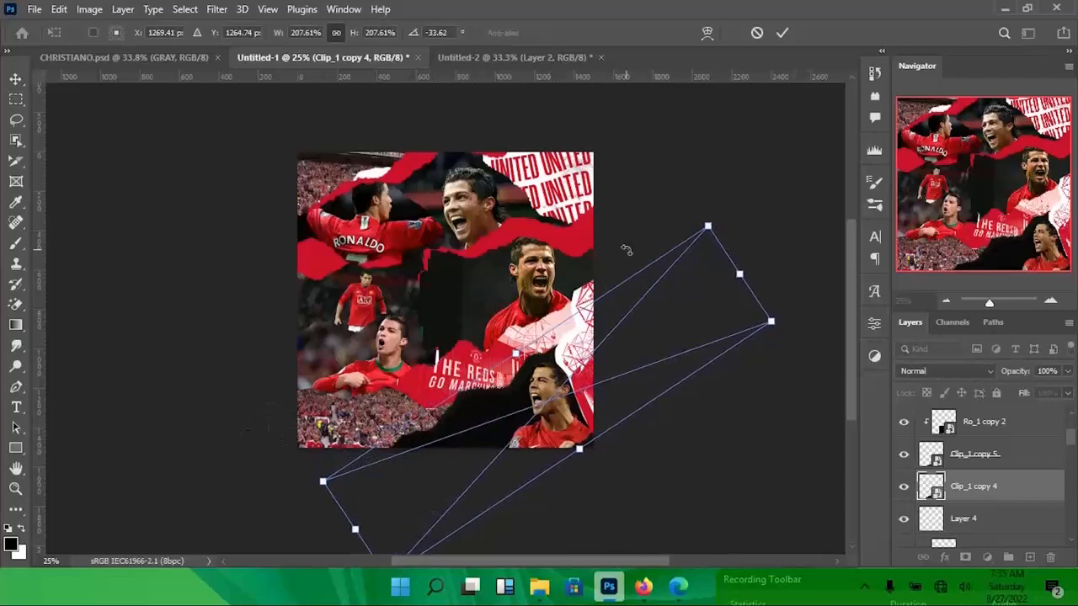
{"action": "key", "text": "Return"}
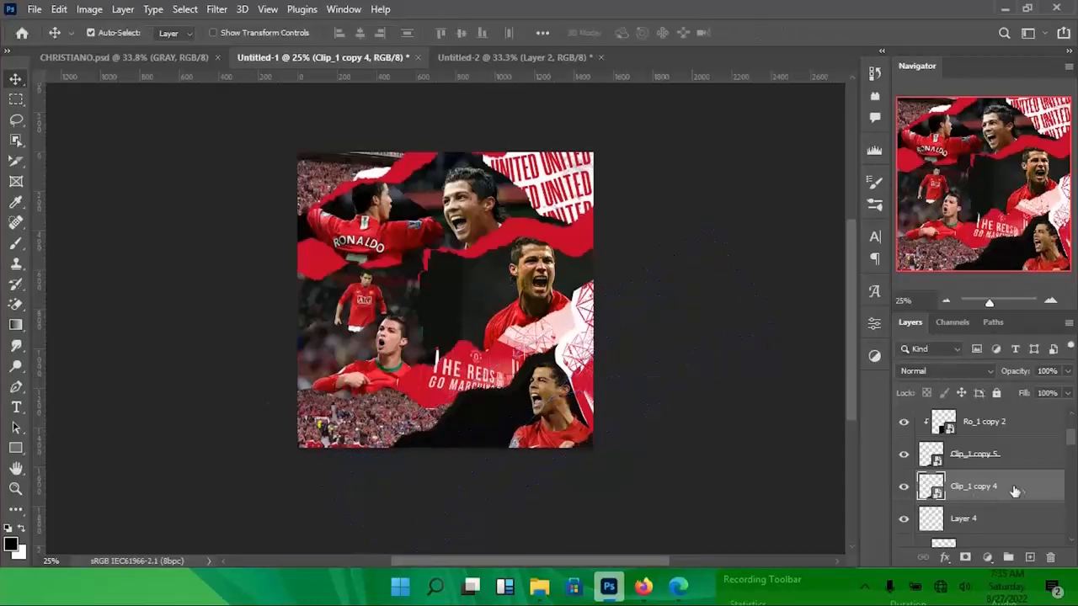
- Apply a white Color Overlay in Normal mode at 100% opacity to Clip_1 copy 4
{"action": "double_click", "coordinate": [942, 489]}
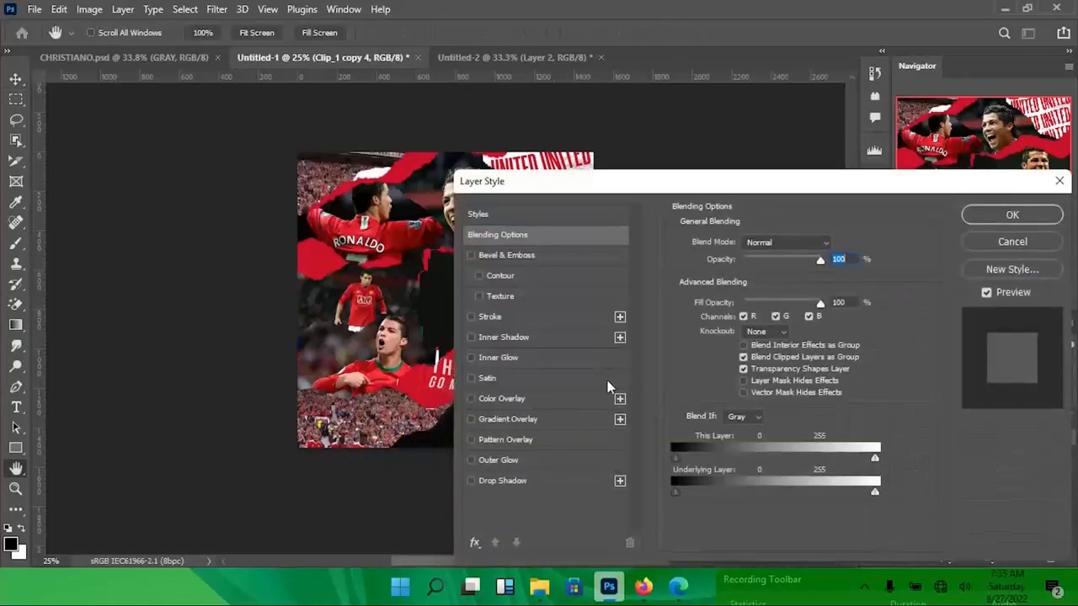
{"action": "left_click", "coordinate": [578, 401]}
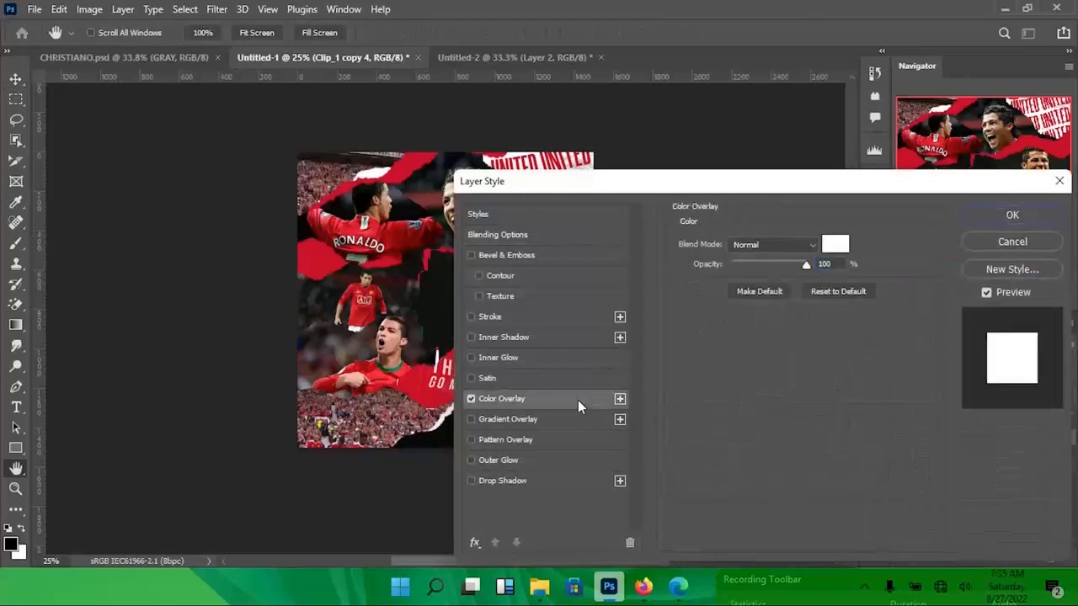
{"action": "left_click", "coordinate": [997, 213]}
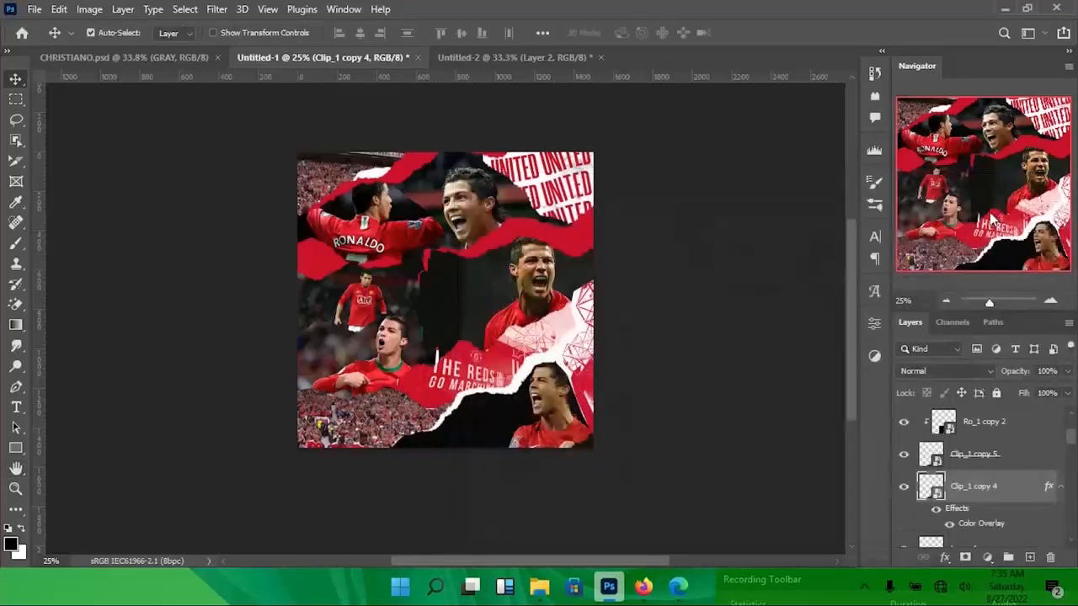
- Rotate the white Clip_1 copy 4 shape very slightly counterclockwise to refine the torn white edge
{"action": "key", "text": "ctrl+t"}
{"action": "left_click_drag", "start_coordinate": [743, 208], "coordinate": [744, 203]}
{"action": "key", "text": "Return"}
{"action": "scroll", "coordinate": [994, 471], "scroll_direction": "up", "scroll_amount": 3}
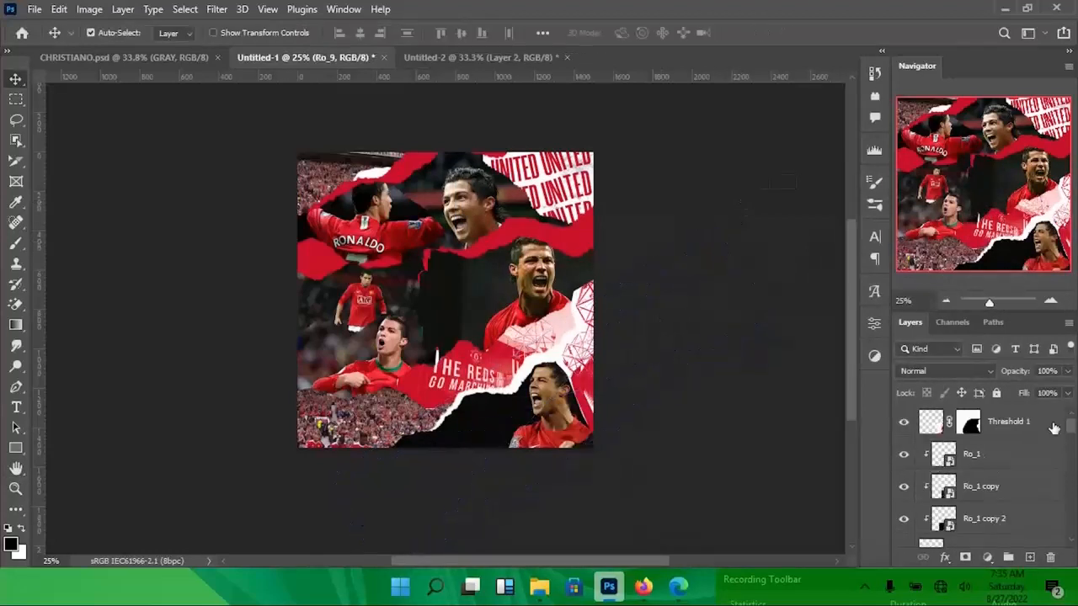
- Add a new layer above Threshold 1 and draw a black square over the middle of the collage with the Rectangle tool
{"action": "left_click", "coordinate": [1053, 427]}
{"action": "key", "text": "ctrl+shift+n"}
{"action": "key", "text": "Return"}
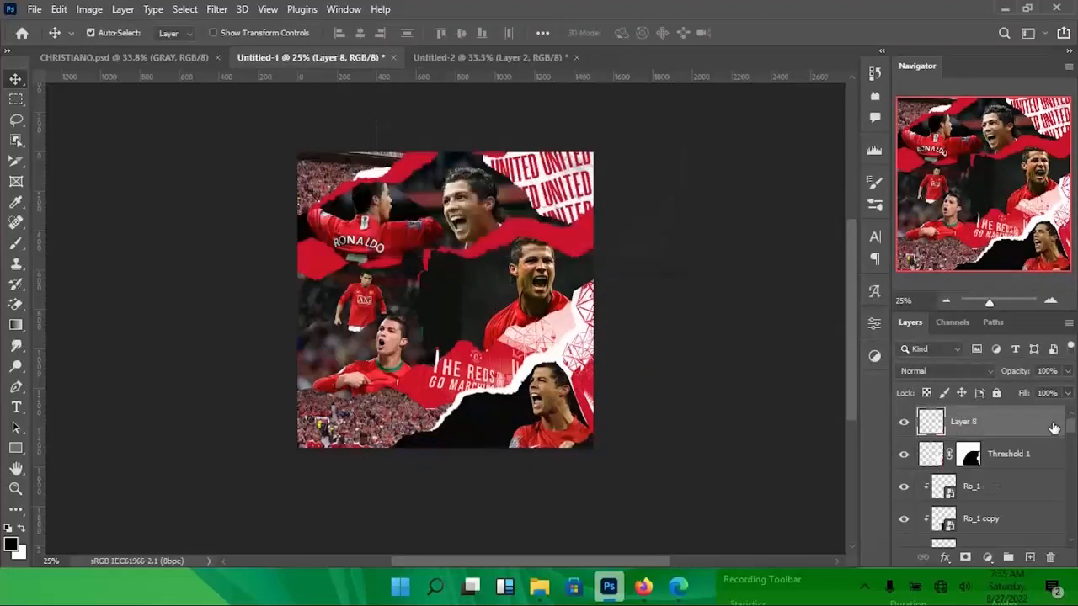
{"action": "key", "text": "u"}
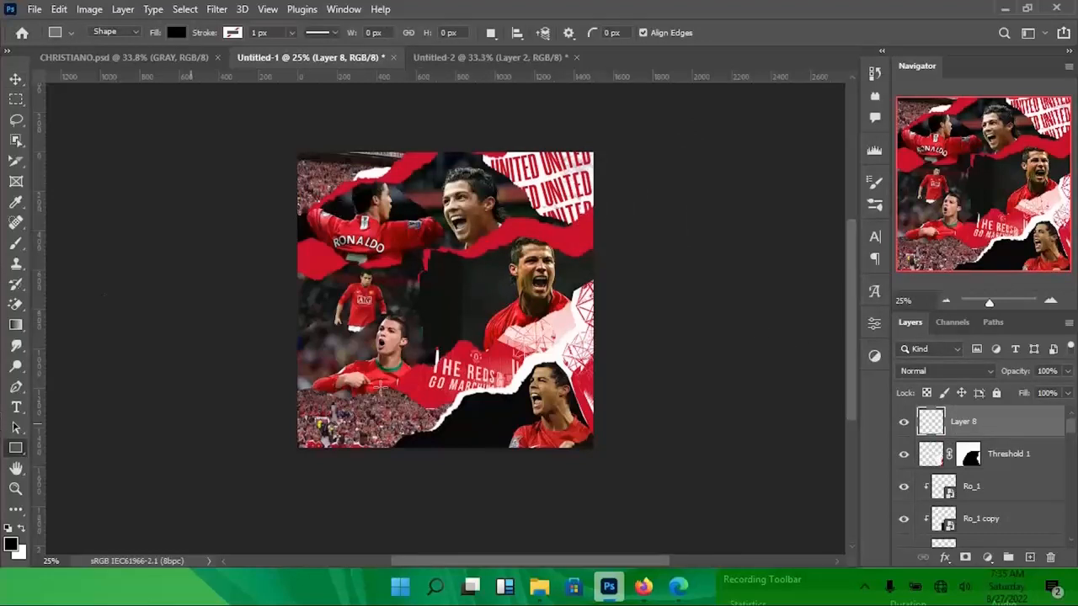
{"action": "right_click", "coordinate": [16, 447]}
{"action": "left_click", "coordinate": [97, 447]}
{"action": "left_click_drag", "start_coordinate": [387, 227], "coordinate": [531, 336]}
{"action": "left_click_drag", "start_coordinate": [521, 383], "coordinate": [518, 367]}
- Shift the Ro_9 bust photo and the small standing player cut-out left, clear of the black square
{"action": "left_click", "coordinate": [16, 79]}
{"action": "left_click_drag", "start_coordinate": [384, 379], "coordinate": [334, 374]}
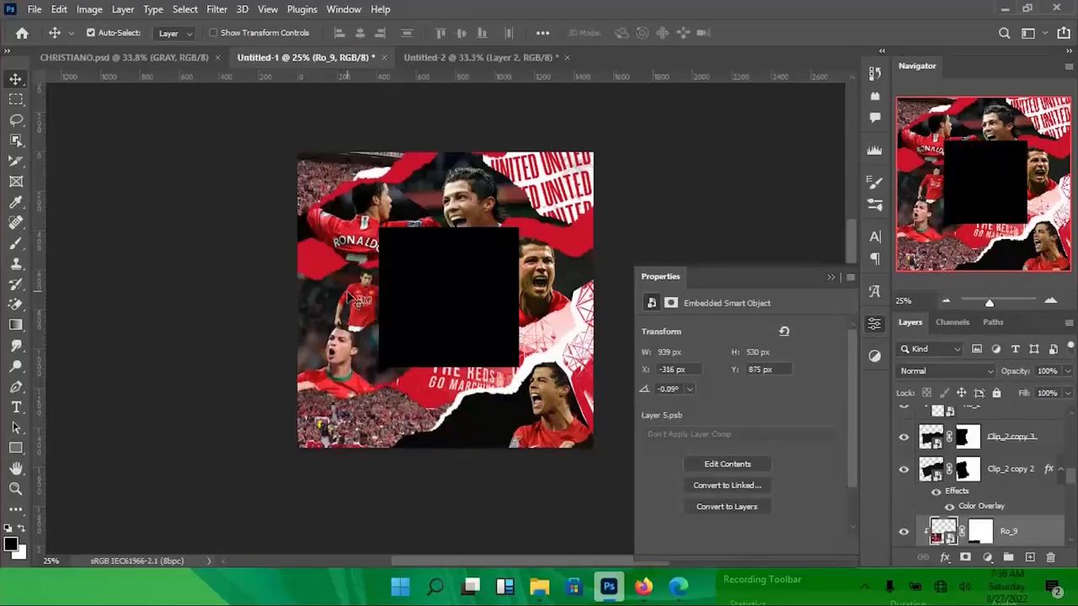
{"action": "left_click", "coordinate": [349, 297]}
{"action": "key", "text": "shift+Left"}
{"action": "key", "text": "shift+Left"}
{"action": "key", "text": "shift+Left"}
{"action": "key", "text": "shift+Left"}
{"action": "key", "text": "shift+Left"}
{"action": "key", "text": "shift+Left"}
{"action": "key", "text": "shift+Left"}
{"action": "key", "text": "shift+Left"}
{"action": "key", "text": "shift+Left"}
{"action": "key", "text": "shift+Left"}
{"action": "key", "text": "shift+Left"}
{"action": "key", "text": "shift+Left"}
{"action": "left_click", "coordinate": [346, 329]}
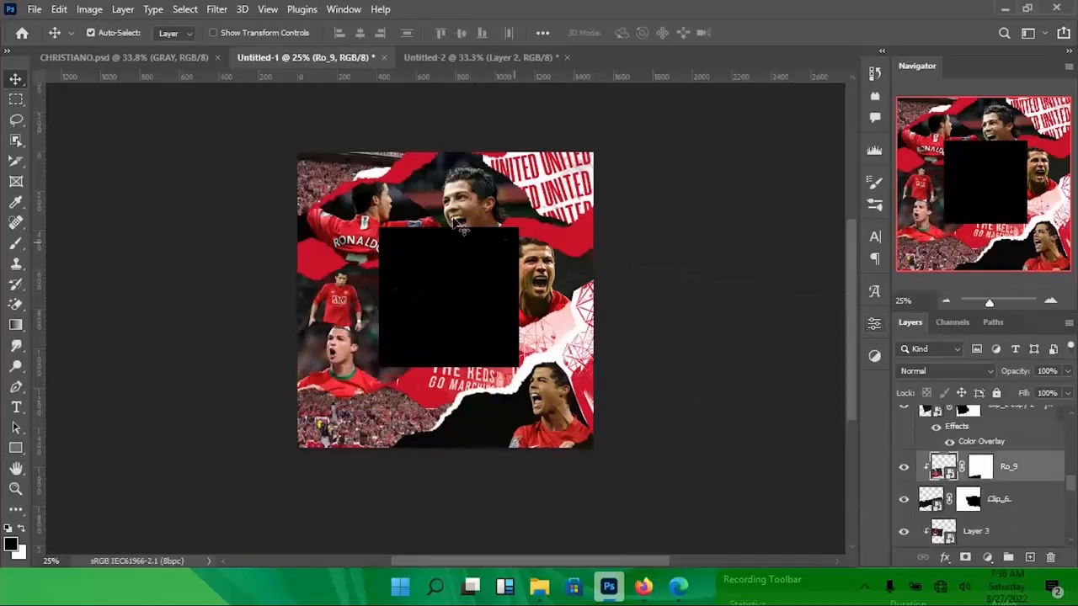
- Nudge the black square slightly down and left, then scale it down a little around its centre
{"action": "left_click", "coordinate": [447, 284]}
{"action": "key", "text": "shift+Down"}
{"action": "key", "text": "shift+Down"}
{"action": "key", "text": "shift+Down"}
{"action": "key", "text": "shift+Down"}
{"action": "key", "text": "shift+Down"}
{"action": "key", "text": "shift+Left"}
{"action": "key", "text": "shift+Left"}
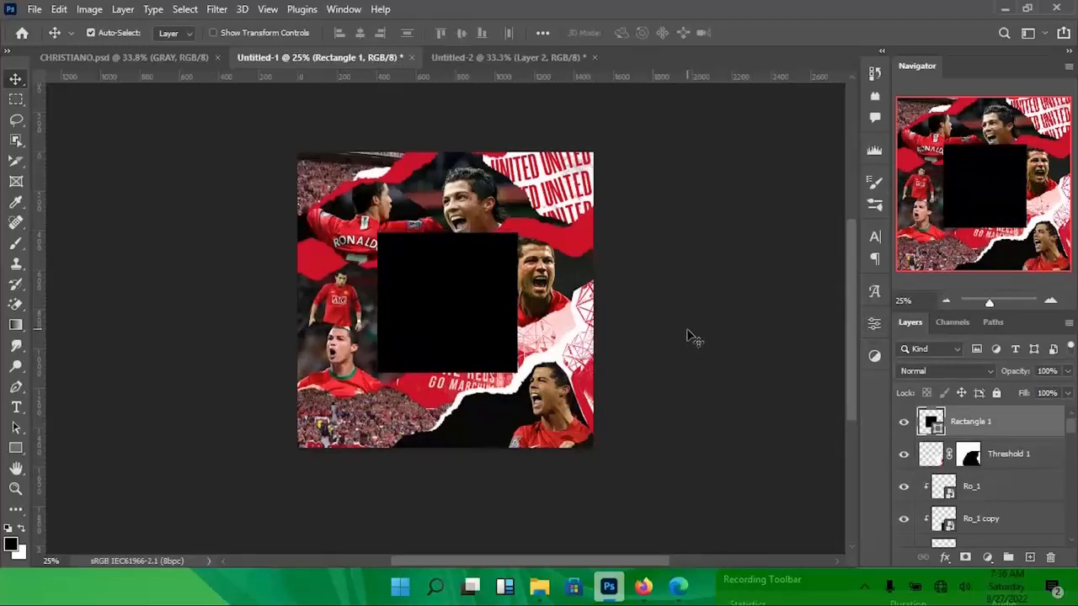
{"action": "key", "text": "ctrl+t"}
{"action": "left_click_drag", "start_coordinate": [515, 368], "coordinate": [448, 362]}
{"action": "key", "text": "Return"}
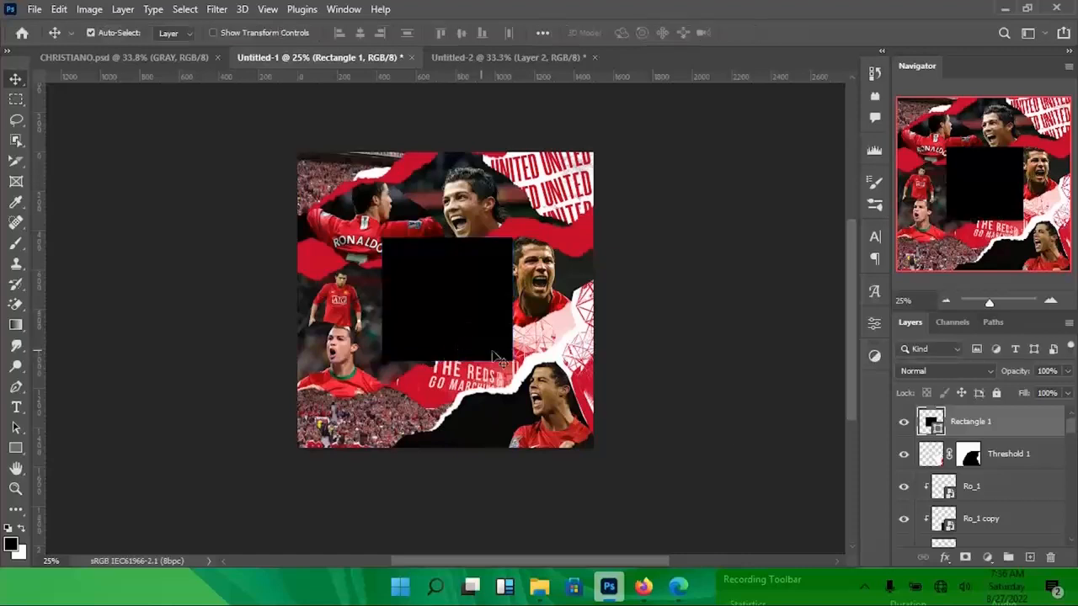
- Add a new layer above Rectangle 1 and enter the text RONALDO in Morganite Bold 71 pt over the black square
{"action": "key", "text": "ctrl+shift+n"}
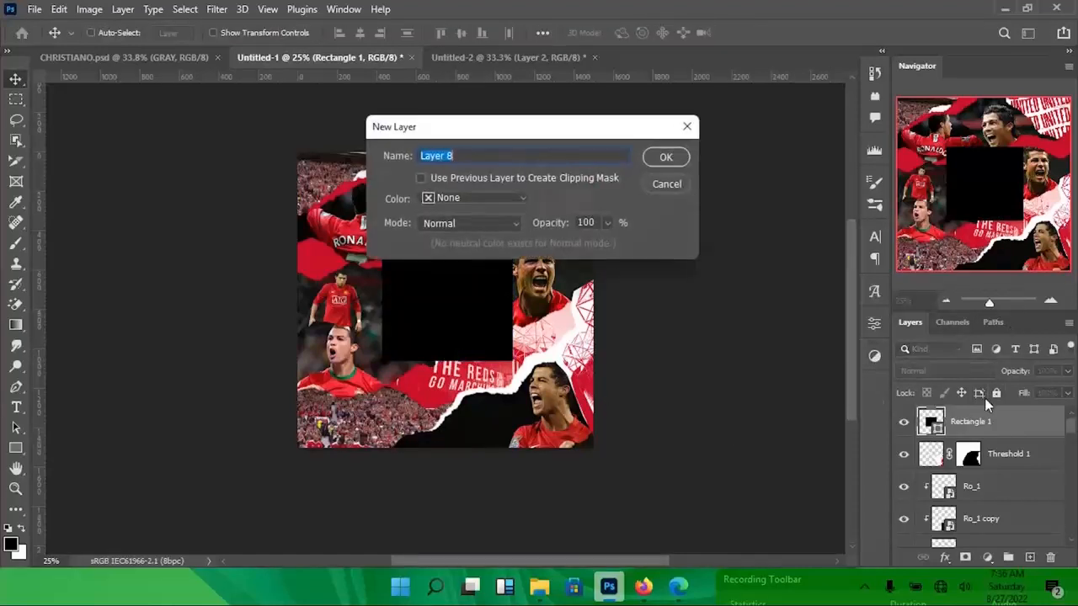
{"action": "key", "text": "Return"}
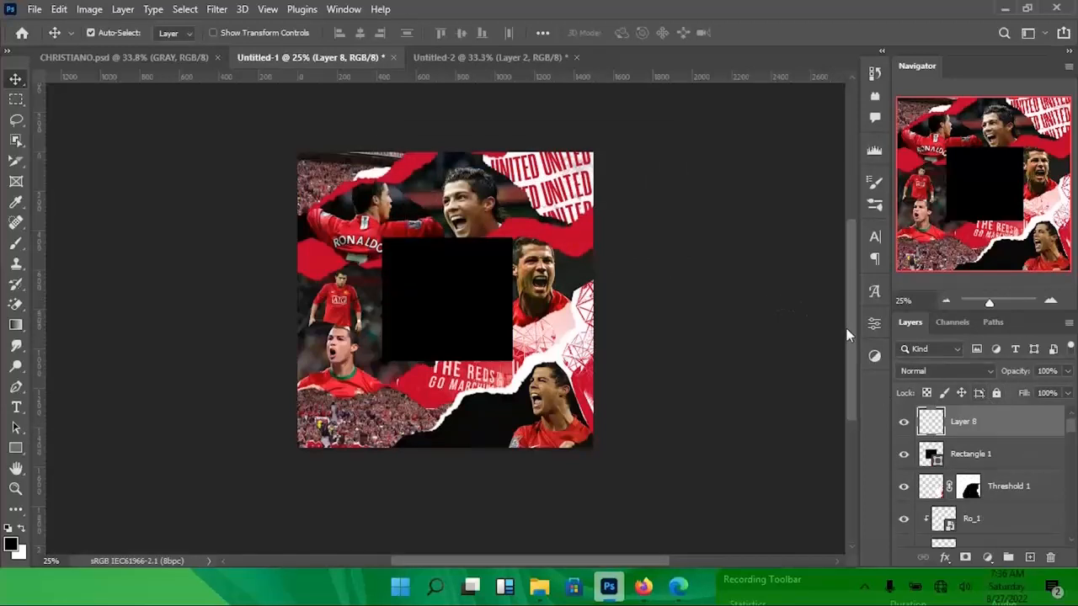
{"action": "key", "text": "t"}
{"action": "left_click", "coordinate": [417, 316]}
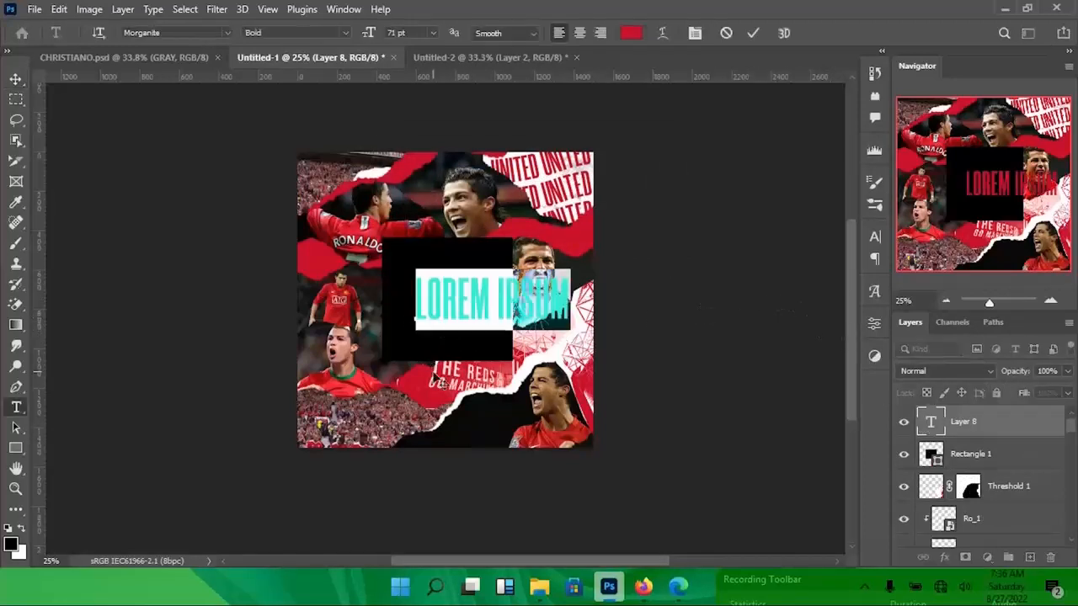
{"action": "type", "text": "RONALDO"}
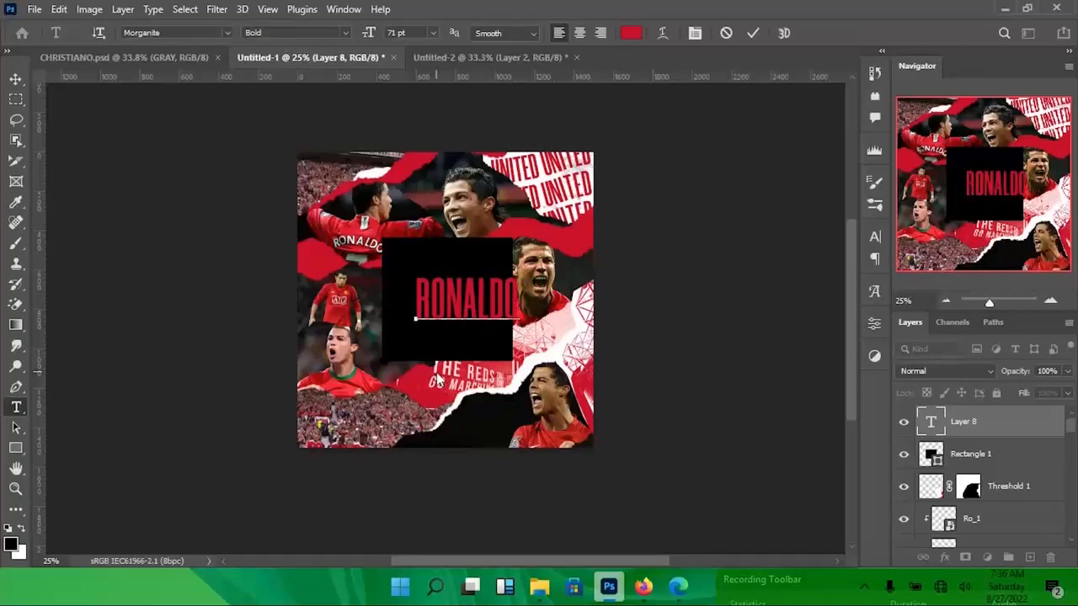
- Recolour the whole RONALDO text to white (ffffff) and commit the text
{"action": "key", "text": "ctrl"}
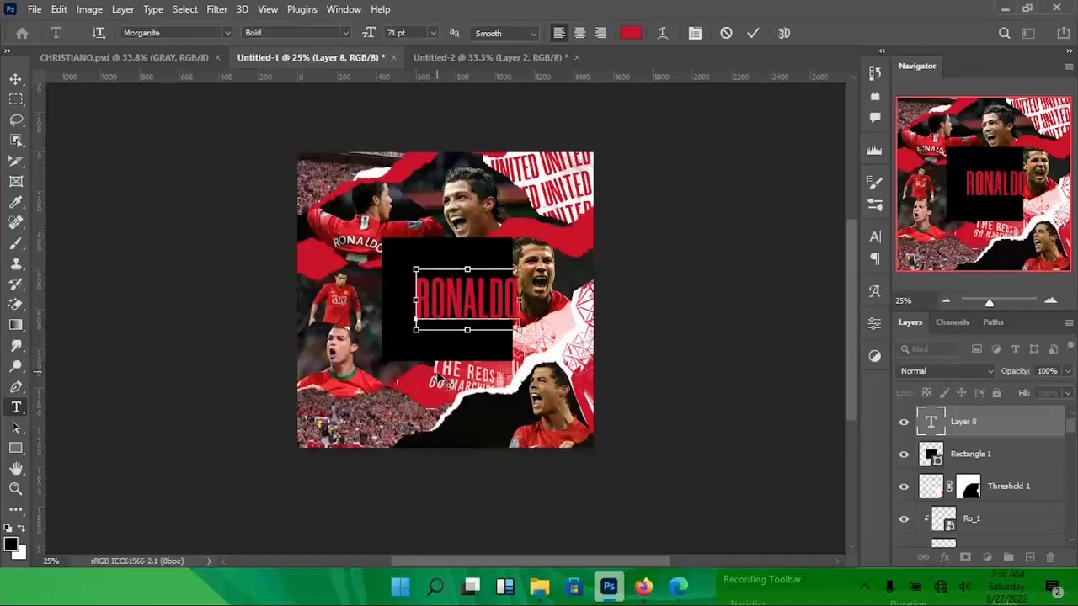
{"action": "key", "text": "ctrl+a"}
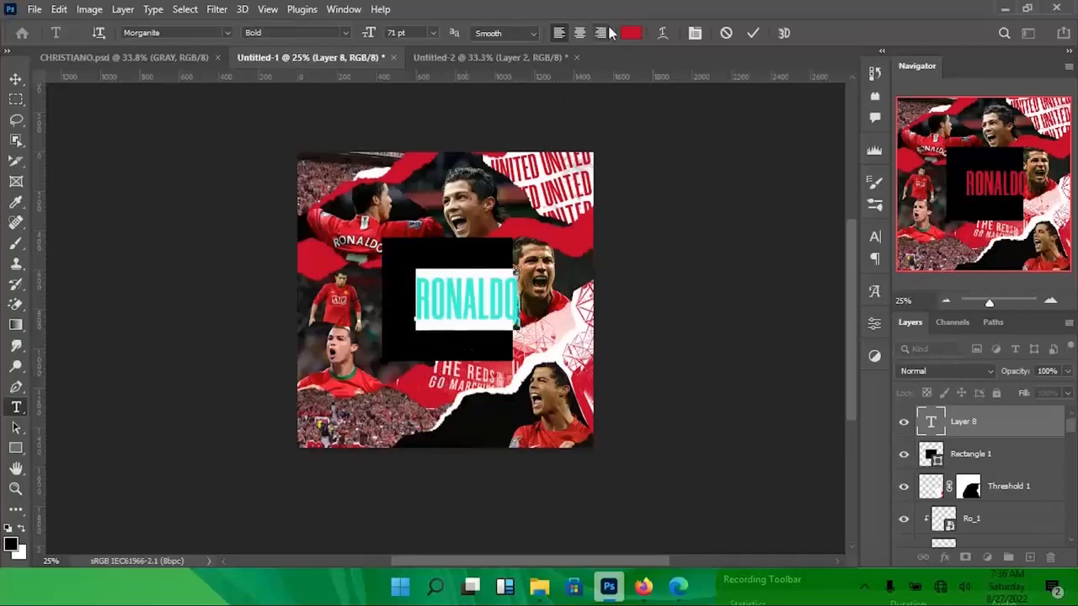
{"action": "left_click", "coordinate": [631, 33]}
{"action": "type", "text": "ffffff"}
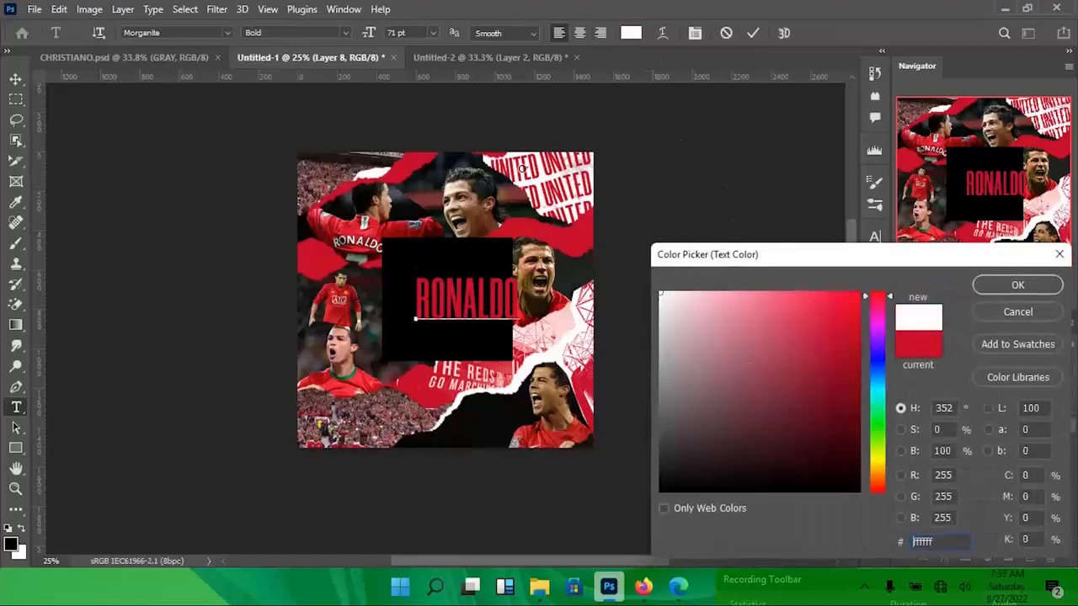
{"action": "left_click", "coordinate": [987, 284]}
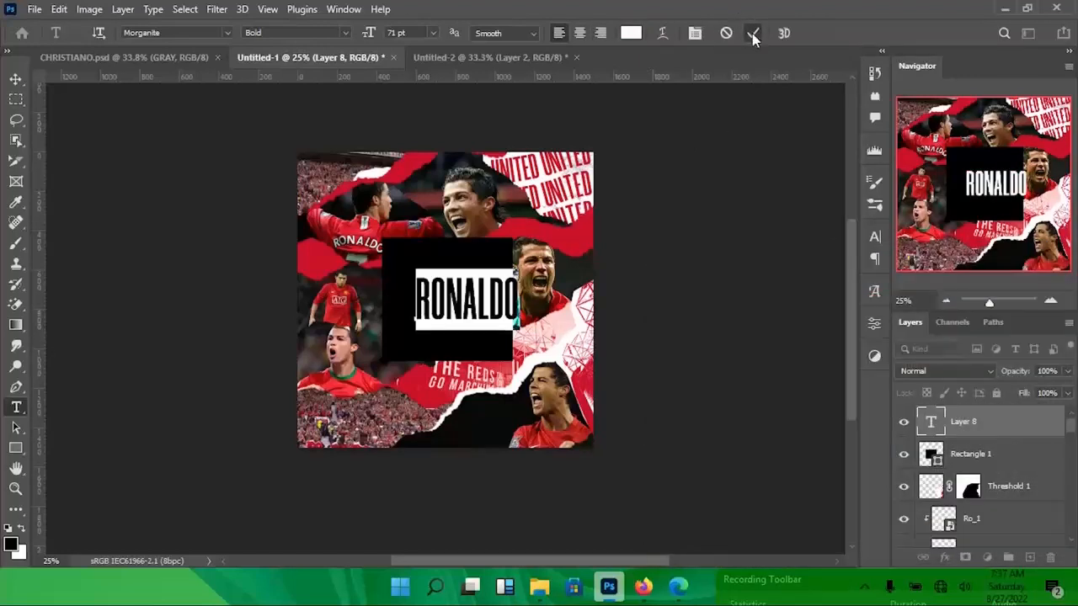
{"action": "left_click", "coordinate": [752, 33]}
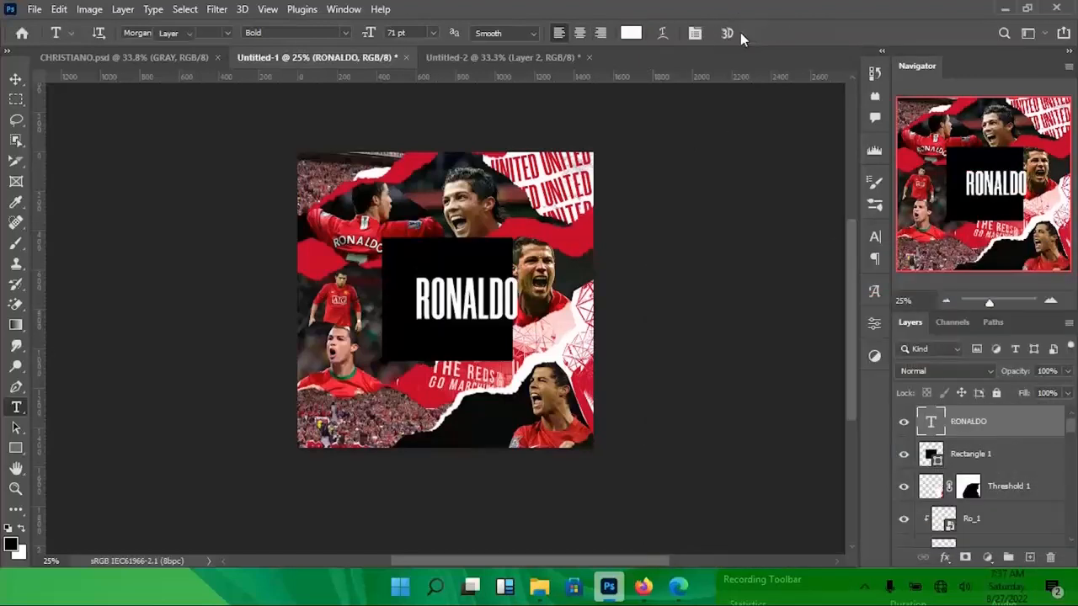
- Move the RONALDO text left and down so it sits centred horizontally in the lower part of the black square
{"action": "key", "text": "v"}
{"action": "key", "text": "shift+Left"}
{"action": "key", "text": "shift+Left"}
{"action": "key", "text": "shift+Left"}
{"action": "key", "text": "shift+Left"}
{"action": "key", "text": "shift+Left"}
{"action": "key", "text": "shift+Left"}
{"action": "key", "text": "shift+Left"}
{"action": "key", "text": "shift+Left"}
{"action": "key", "text": "shift+Down"}
{"action": "key", "text": "shift+Down"}
{"action": "key", "text": "shift+Down"}
{"action": "key", "text": "shift+Down"}
{"action": "key", "text": "shift+Down"}
{"action": "key", "text": "shift+Down"}
{"action": "key", "text": "shift+Down"}
{"action": "key", "text": "shift+Down"}
{"action": "key", "text": "shift+Down"}
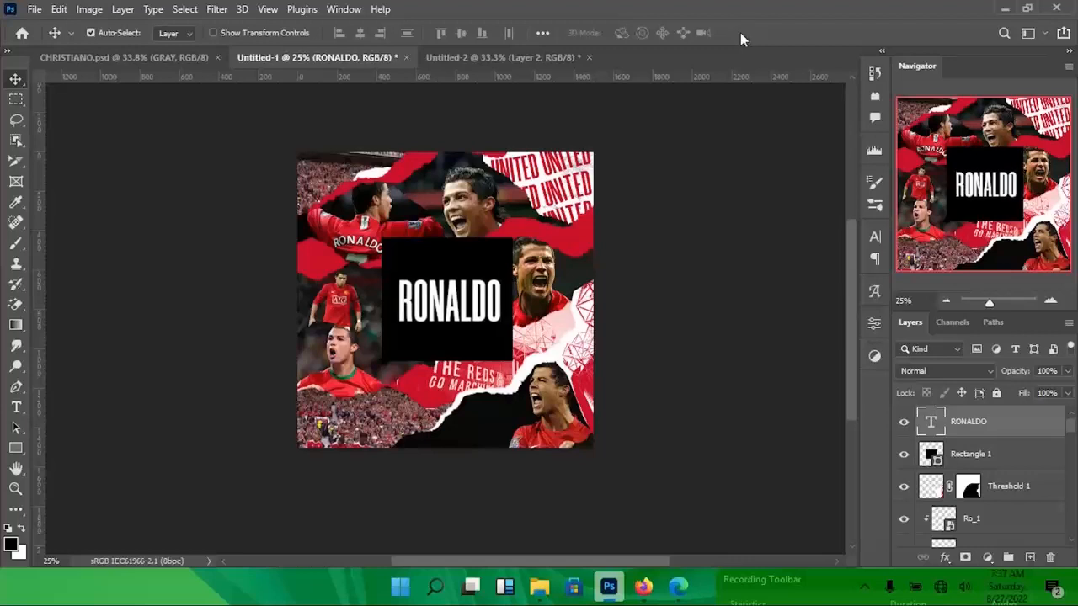
{"action": "key", "text": "shift+Left"}
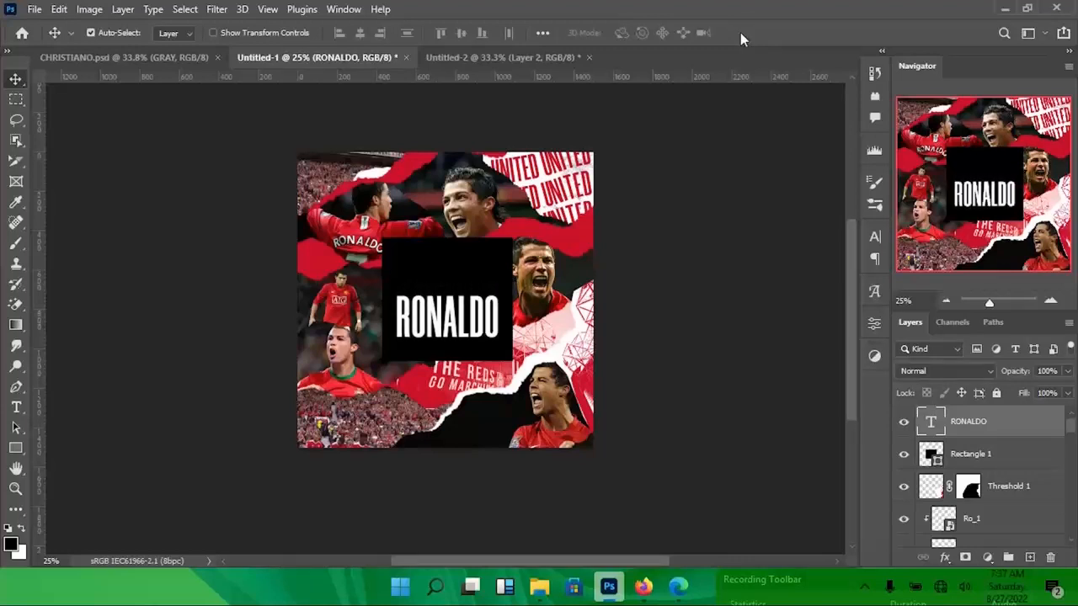
- Duplicate the RONALDO text layer and move the copy straight up, directly above the original
{"action": "key", "text": "ctrl+j"}
{"action": "key", "text": "shift+Up"}
{"action": "key", "text": "shift+Up"}
{"action": "key", "text": "shift+Up"}
{"action": "key", "text": "shift+Up"}
{"action": "key", "text": "shift+Up"}
{"action": "key", "text": "shift+Up"}
{"action": "key", "text": "shift+Up"}
{"action": "key", "text": "shift+Up"}
{"action": "key", "text": "shift+Up"}
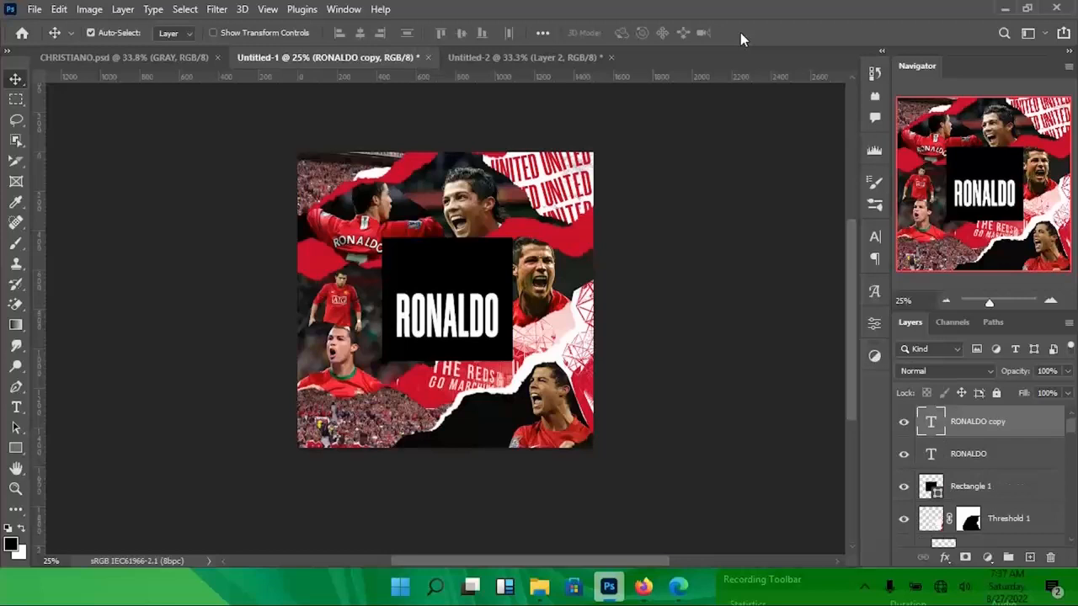
{"action": "key", "text": "shift+Up"}
{"action": "key", "text": "shift+Up"}
{"action": "key", "text": "shift+Up"}
{"action": "key", "text": "shift+Up"}
{"action": "key", "text": "shift+Up"}
{"action": "key", "text": "shift+Up"}
{"action": "key", "text": "shift+Up"}
{"action": "key", "text": "shift+Up"}
{"action": "key", "text": "shift+Up"}
{"action": "key", "text": "shift+Up"}
{"action": "key", "text": "shift+Up"}
{"action": "key", "text": "shift+Up"}
{"action": "key", "text": "shift+Up"}
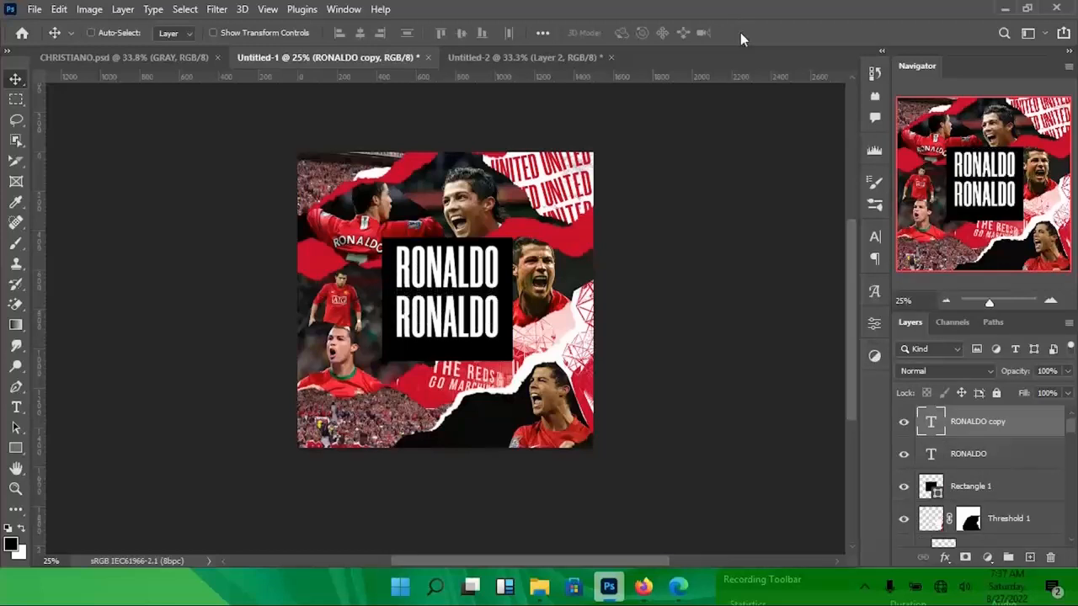
- Change the upper text copy to CRISTIANO and commit it
{"action": "key", "text": "t"}
{"action": "key", "text": "Return"}
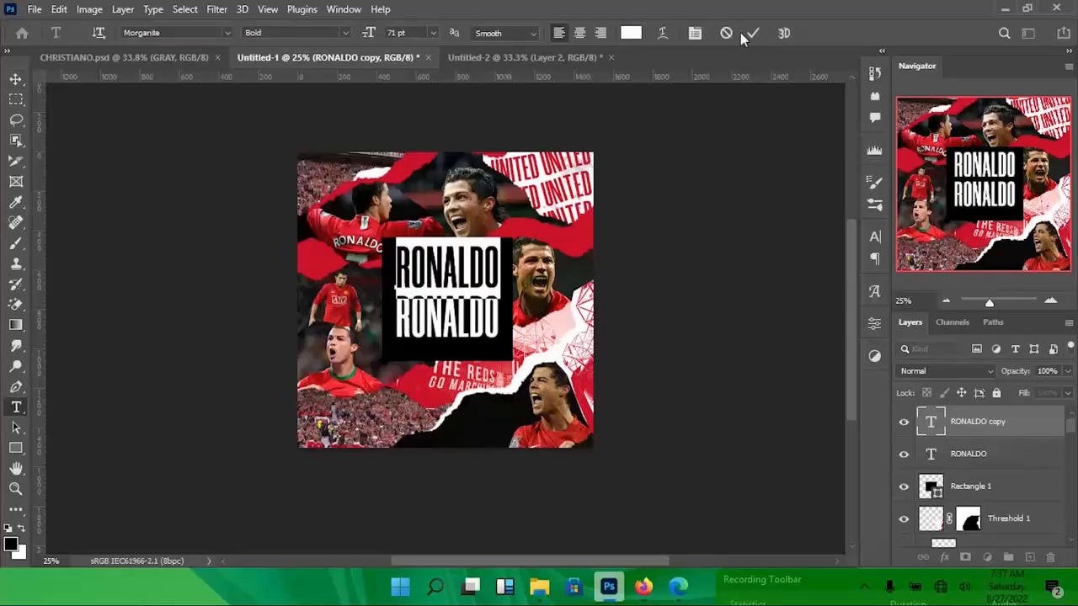
{"action": "type", "text": "CRISTI"}
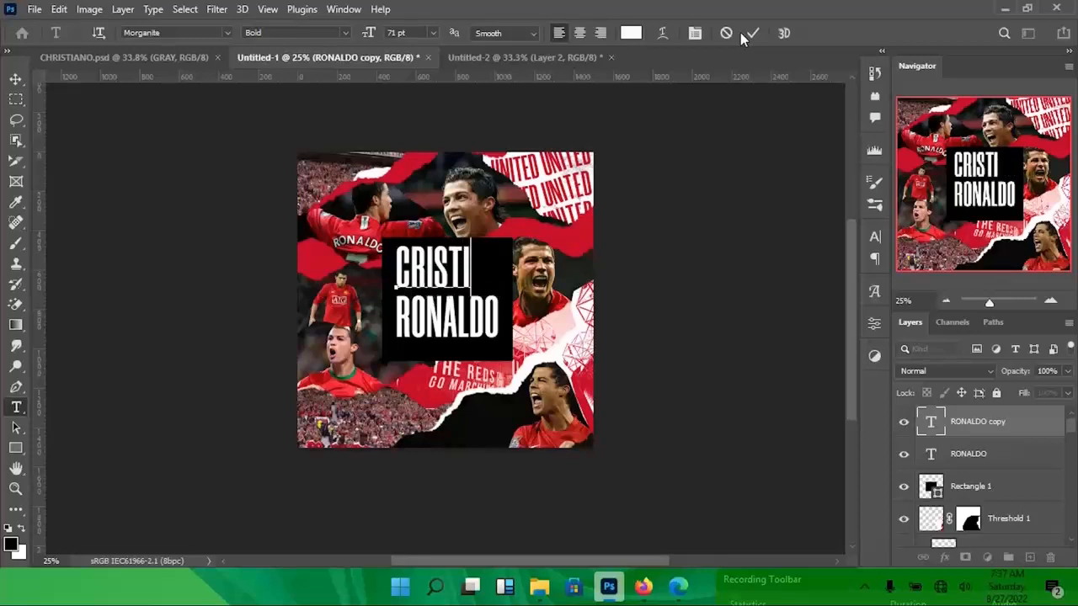
{"action": "type", "text": "ANO"}
{"action": "left_click", "coordinate": [740, 32]}
{"action": "key", "text": "v"}
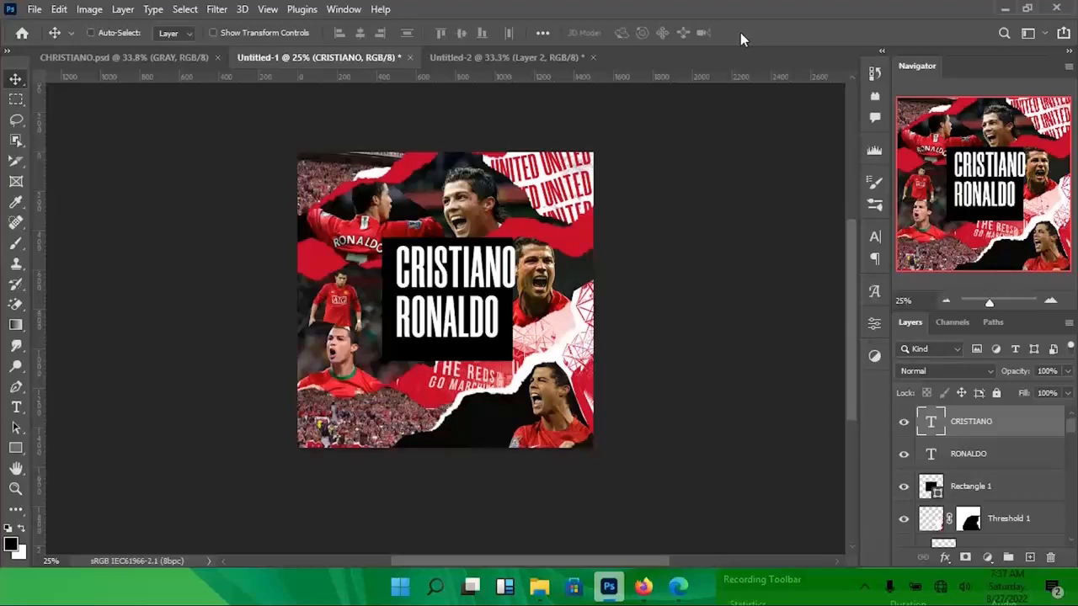
- Scale the CRISTIANO text down and centre it above RONALDO inside the black square
{"action": "key", "text": "ctrl+t"}
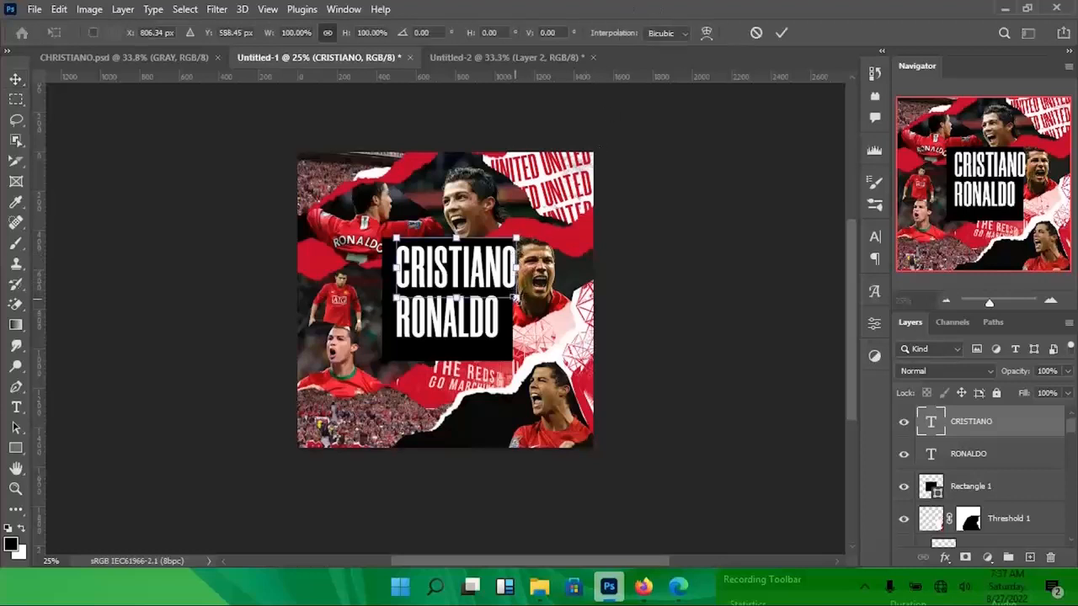
{"action": "left_click_drag", "start_coordinate": [505, 293], "coordinate": [489, 283]}
{"action": "key", "text": "shift+Left"}
{"action": "key", "text": "shift+Left"}
{"action": "key", "text": "shift+Left"}
{"action": "key", "text": "shift+Left"}
{"action": "key", "text": "shift+Left"}
{"action": "key", "text": "shift+Down"}
{"action": "key", "text": "shift+Right"}
{"action": "key", "text": "ctrl+plus"}
{"action": "key", "text": "ctrl+plus"}
{"action": "key", "text": "Return"}
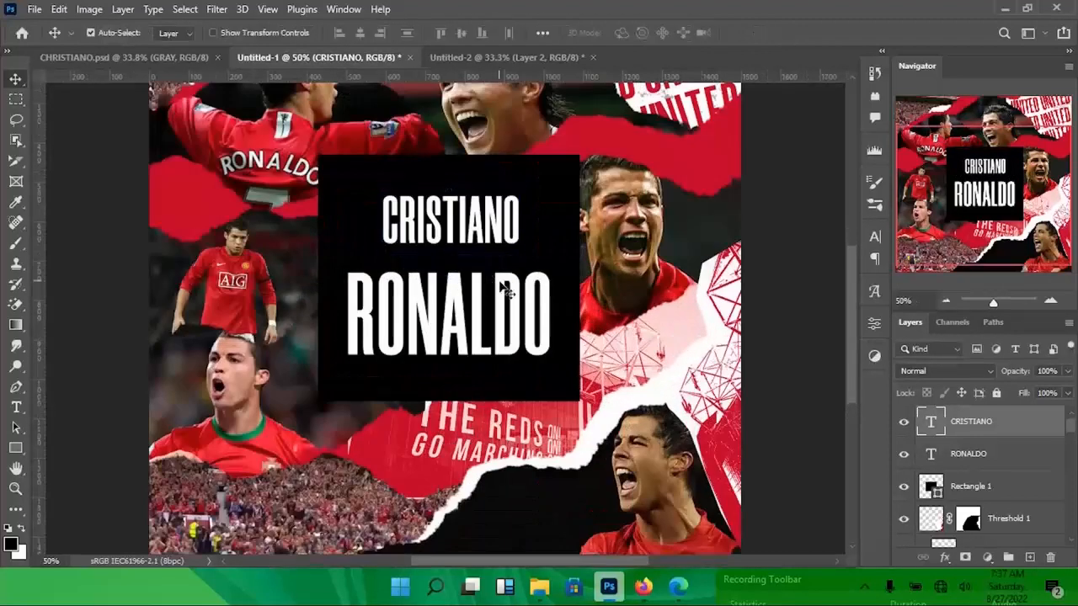
- Nudge the RONALDO text up slightly to tighten the gap below CRISTIANO
{"action": "left_click", "coordinate": [446, 297]}
{"action": "key", "text": "Up"}
{"action": "key", "text": "Up"}
{"action": "key", "text": "Up"}
{"action": "key", "text": "Up"}
{"action": "key", "text": "Up"}
{"action": "key", "text": "Up"}
{"action": "key", "text": "Up"}
{"action": "key", "text": "Up"}
{"action": "key", "text": "Up"}
{"action": "key", "text": "Up"}
{"action": "key", "text": "Up"}
{"action": "key", "text": "Up"}
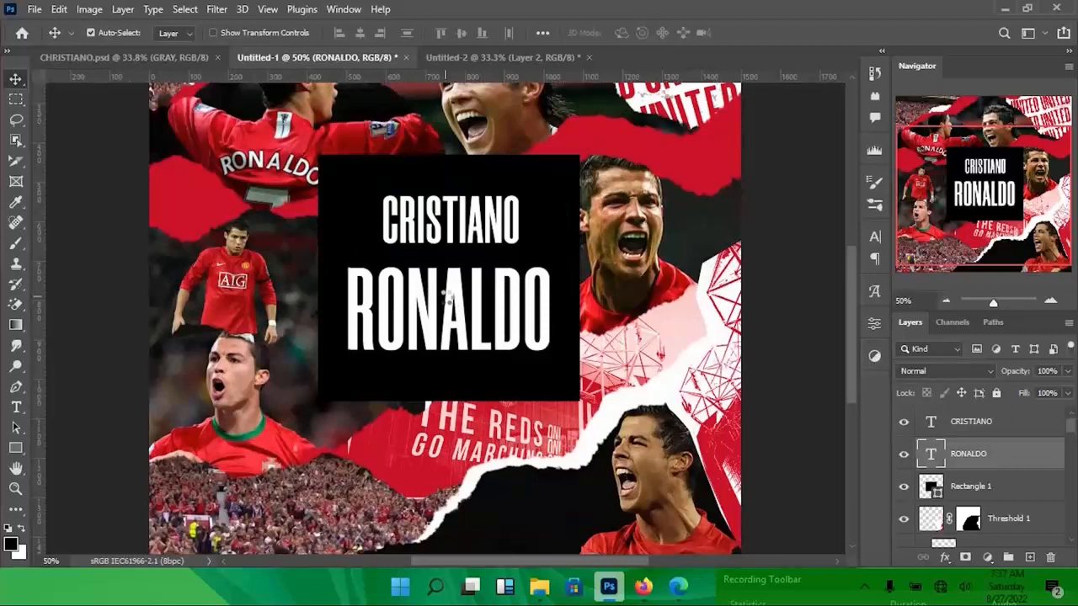
- Convert the RONALDO text layer to a shape and show its anchor points with the Pen tool
{"action": "right_click", "coordinate": [1014, 463]}
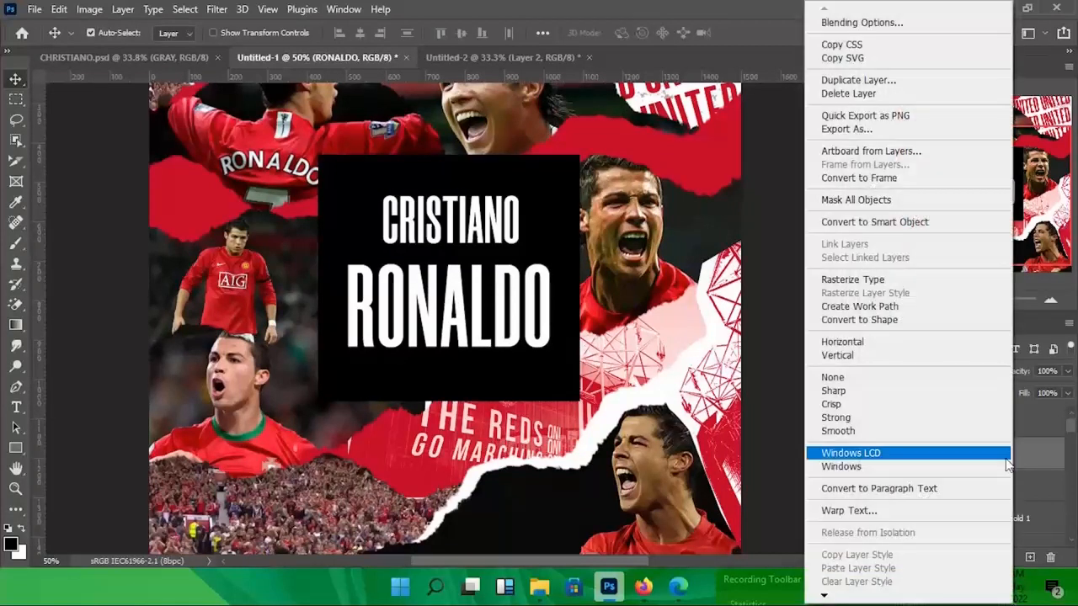
{"action": "left_click", "coordinate": [867, 321]}
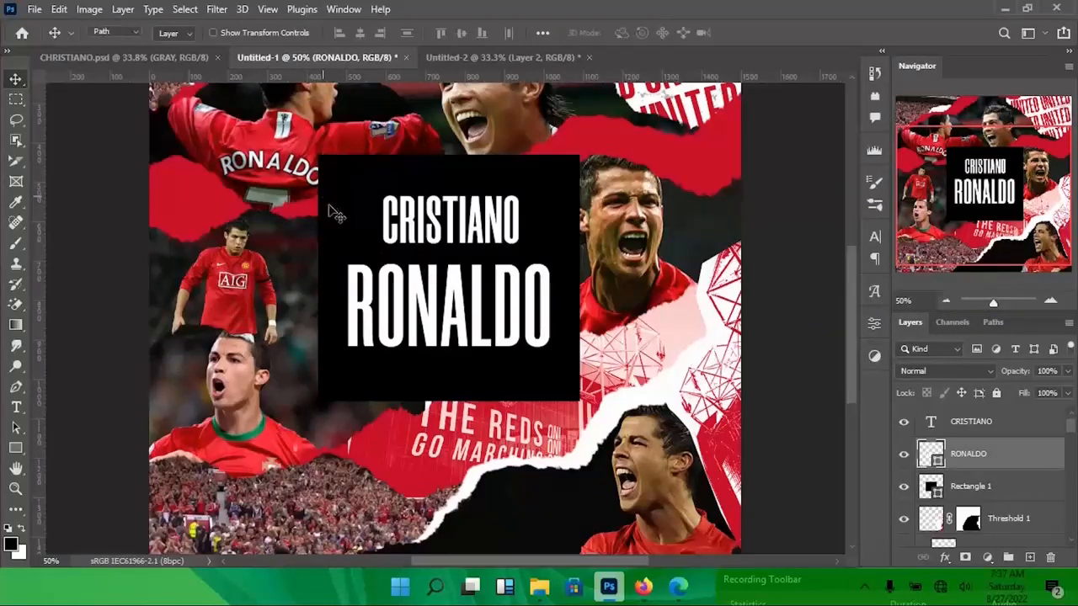
{"action": "key", "text": "p"}
{"action": "key", "text": "ctrl+plus"}
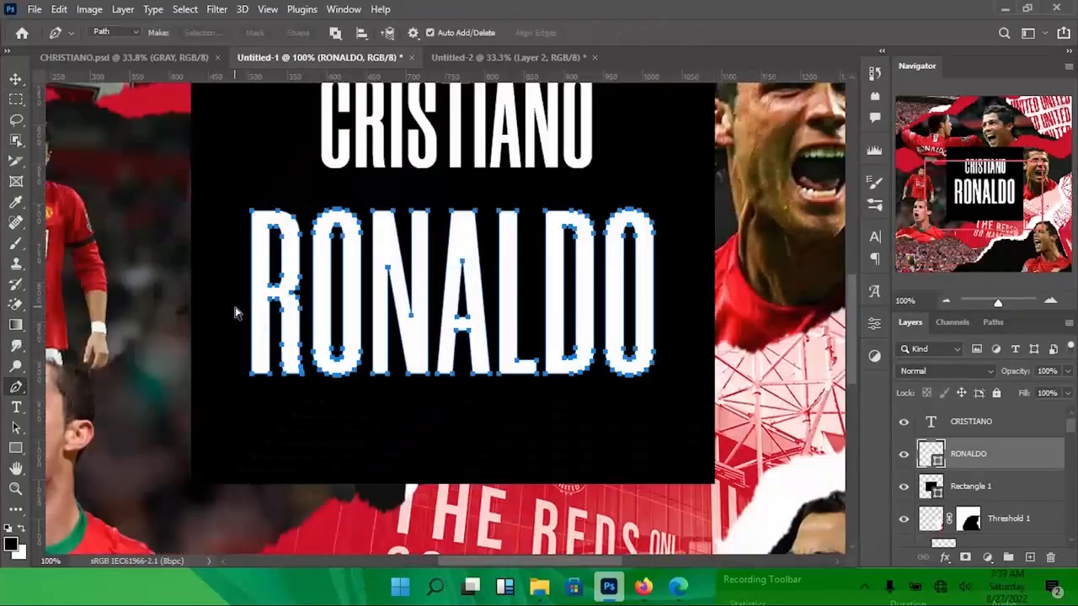
- Select the lower anchor points of the RONALDO shape and move them down to lengthen the letters
{"action": "left_click_drag", "start_coordinate": [236, 313], "coordinate": [714, 546]}
{"action": "key", "text": "Down"}
{"action": "key", "text": "Down"}
{"action": "key", "text": "Down"}
{"action": "key", "text": "Down"}
{"action": "key", "text": "Down"}
{"action": "key", "text": "Down"}
{"action": "key", "text": "Down"}
{"action": "key", "text": "Down"}
{"action": "key", "text": "Down"}
{"action": "key", "text": "Down"}
{"action": "key", "text": "Down"}
{"action": "key", "text": "Down"}
{"action": "key", "text": "Down"}
{"action": "key", "text": "Down"}
{"action": "key", "text": "Down"}
{"action": "key", "text": "Down"}
{"action": "key", "text": "Down"}
{"action": "key", "text": "Down"}
{"action": "key", "text": "Down"}
{"action": "key", "text": "Down"}
{"action": "key", "text": "Down"}
{"action": "key", "text": "Down"}
{"action": "key", "text": "Down"}
{"action": "key", "text": "Down"}
{"action": "key", "text": "Down"}
{"action": "key", "text": "Down"}
{"action": "key", "text": "Down"}
{"action": "key", "text": "Down"}
{"action": "key", "text": "Down"}
{"action": "key", "text": "Down"}
{"action": "key", "text": "Down"}
{"action": "key", "text": "Down"}
{"action": "key", "text": "Down"}
{"action": "key", "text": "Down"}
{"action": "key", "text": "Down"}
{"action": "key", "text": "Down"}
{"action": "key", "text": "Down"}
{"action": "key", "text": "Down"}
{"action": "key", "text": "Down"}
{"action": "key", "text": "Down"}
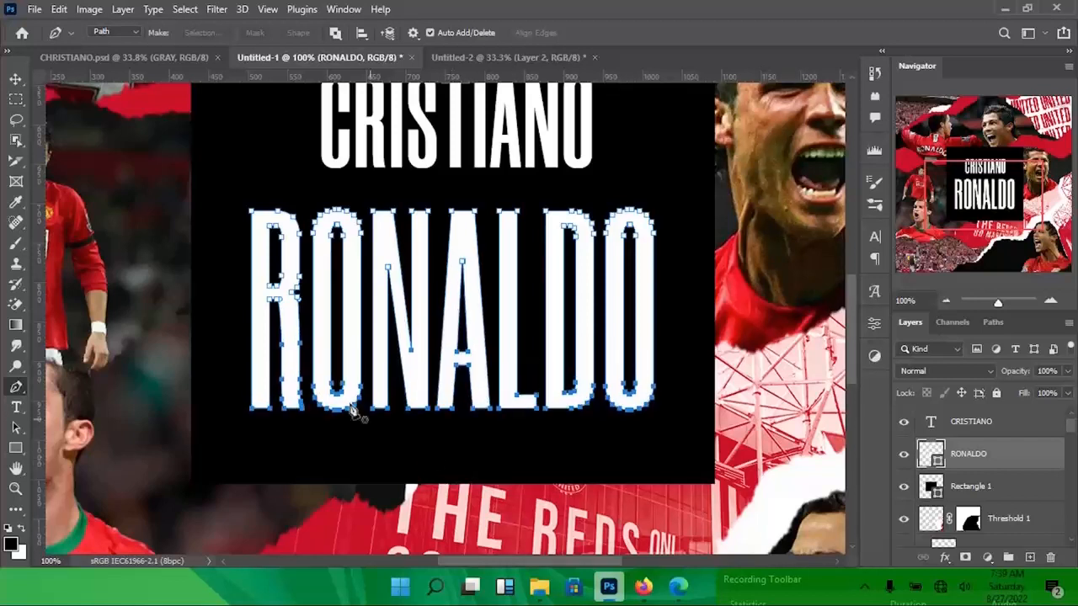
- Adjust the anchor point at the inner top of the R's leg in RONALDO, then deselect the shape
{"action": "key", "text": "ctrl+plus"}
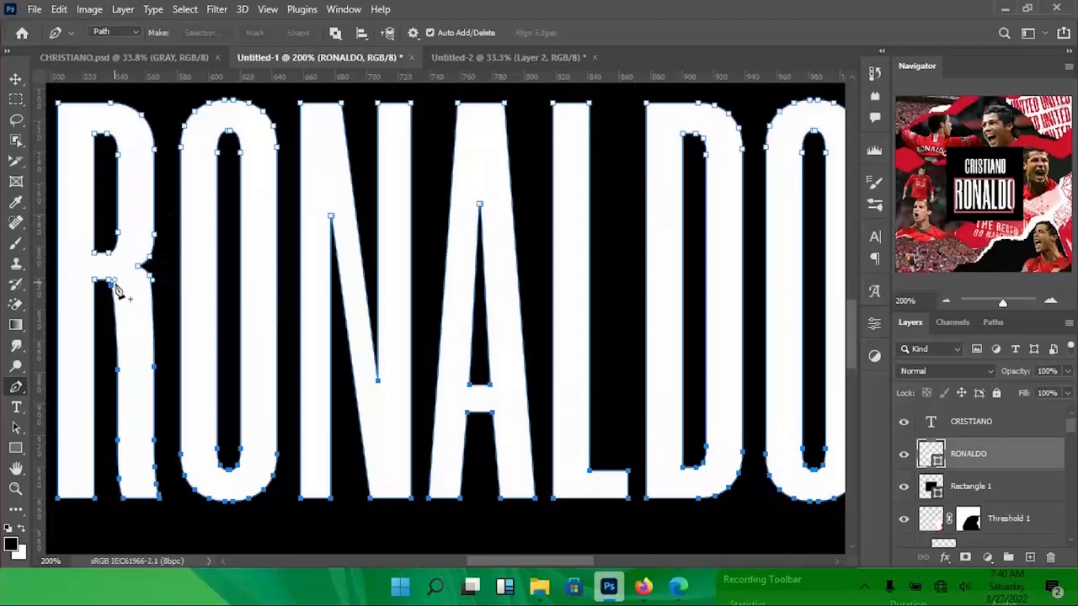
{"action": "left_click_drag", "start_coordinate": [115, 281], "coordinate": [123, 279]}
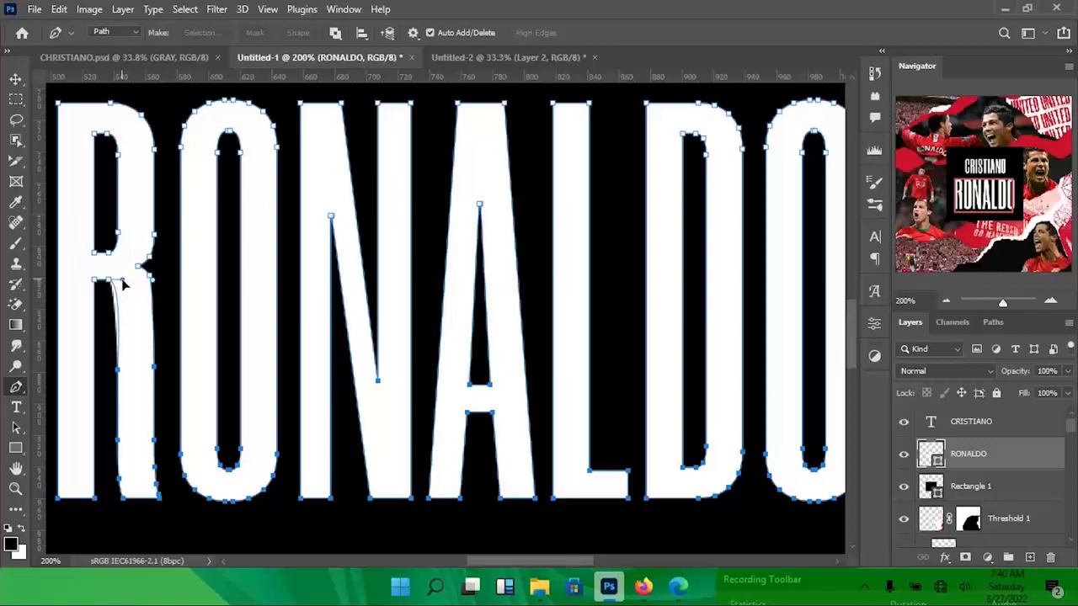
{"action": "left_click_drag", "start_coordinate": [121, 281], "coordinate": [121, 280]}
{"action": "key", "text": "ctrl+0"}
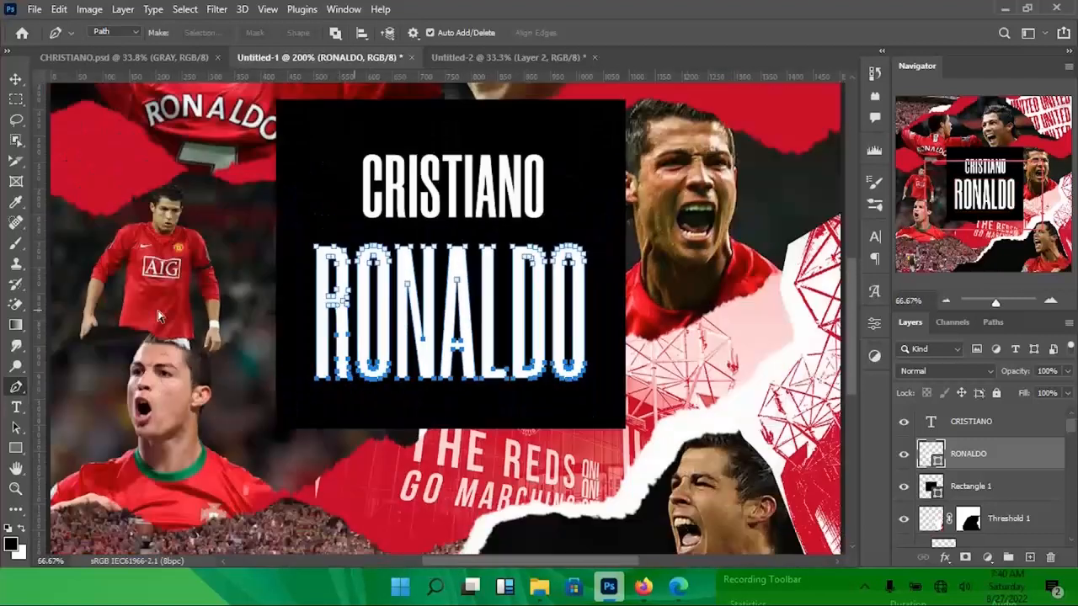
{"action": "left_click", "coordinate": [15, 79]}
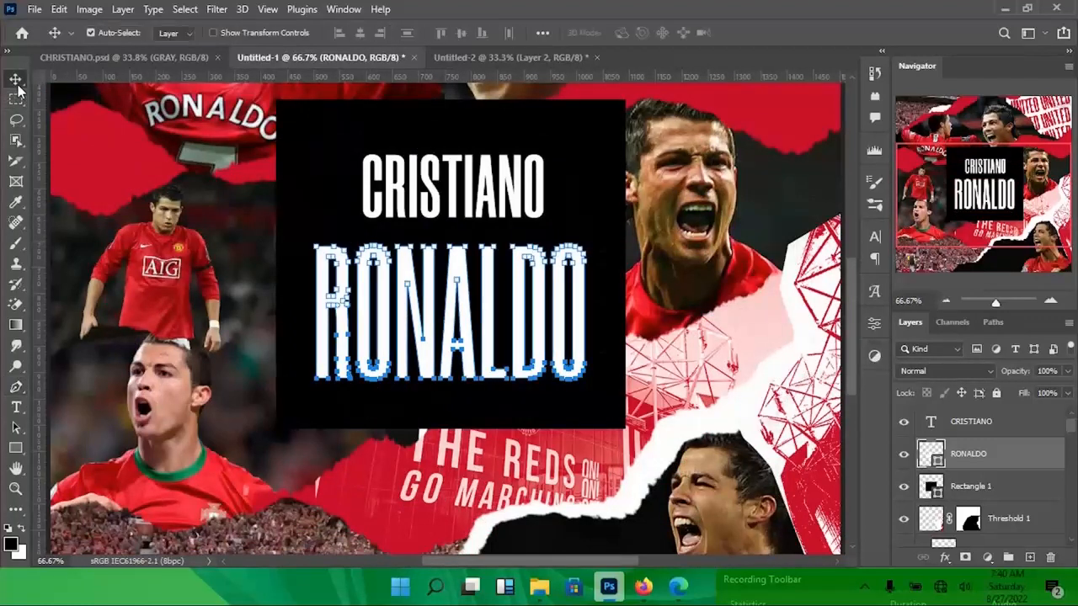
{"action": "left_click", "coordinate": [227, 381]}
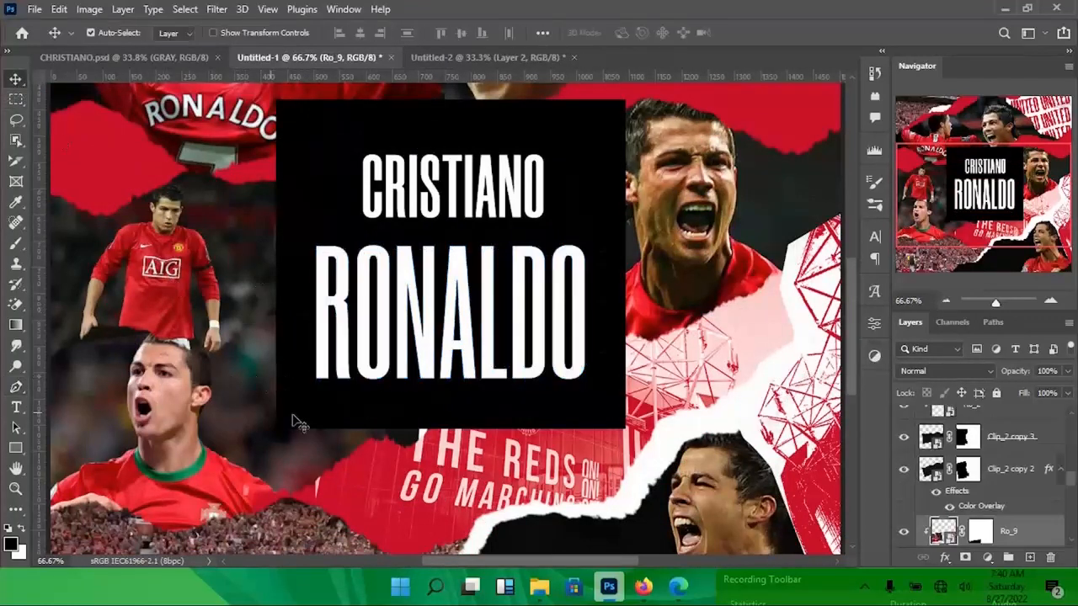
- Squash the CRISTIANO text vertically by raising its lower edge, keeping its width
{"action": "key", "text": "ctrl+minus"}
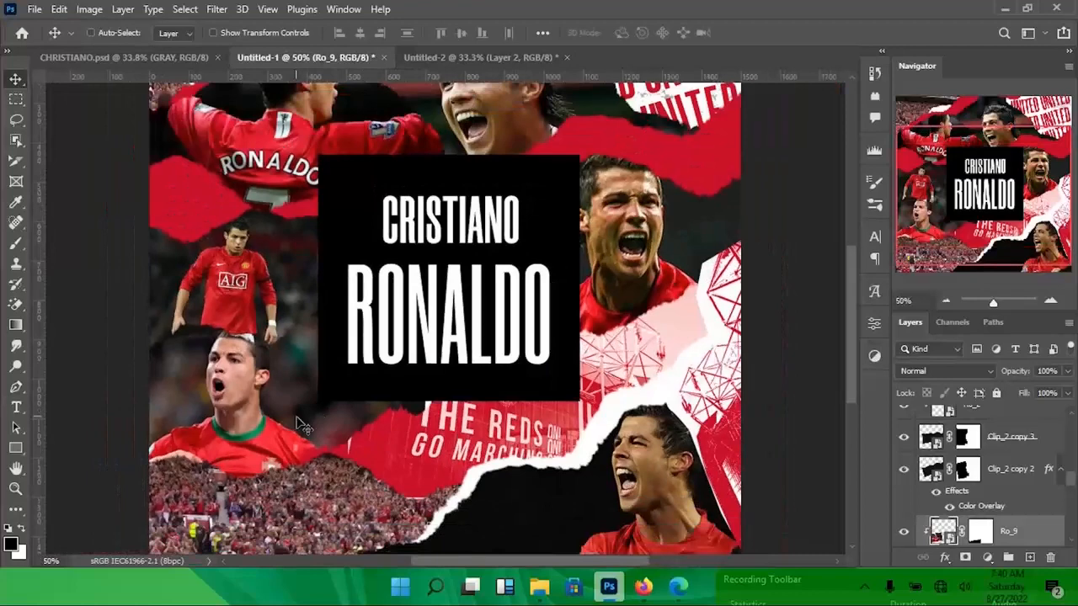
{"action": "key", "text": "ctrl+minus"}
{"action": "key", "text": "ctrl+minus"}
{"action": "key", "text": "ctrl+plus"}
{"action": "key", "text": "ctrl+plus"}
{"action": "key", "text": "ctrl+plus"}
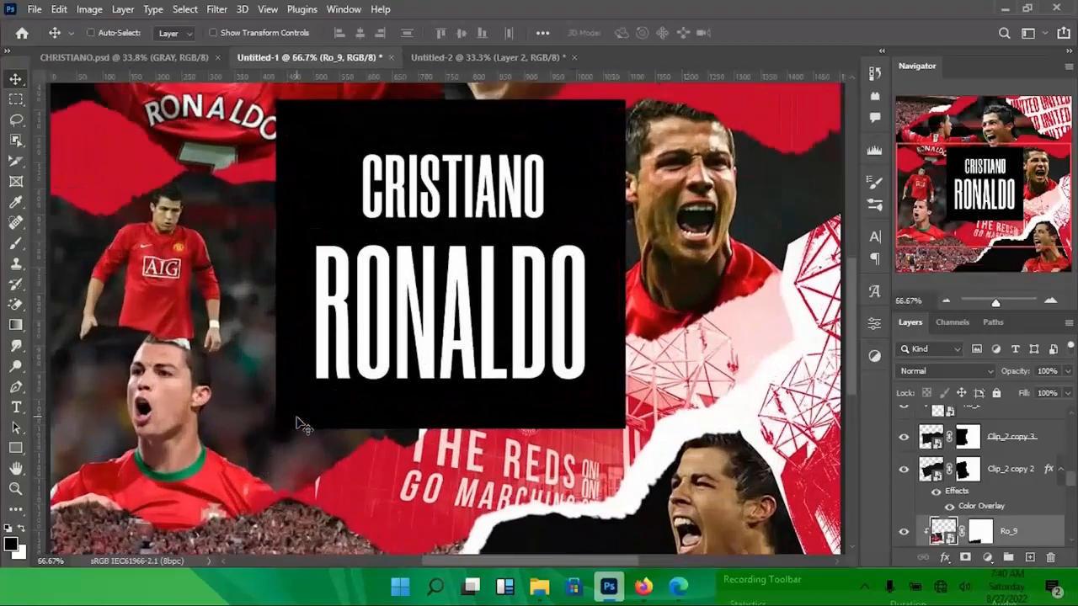
{"action": "left_click", "coordinate": [475, 222]}
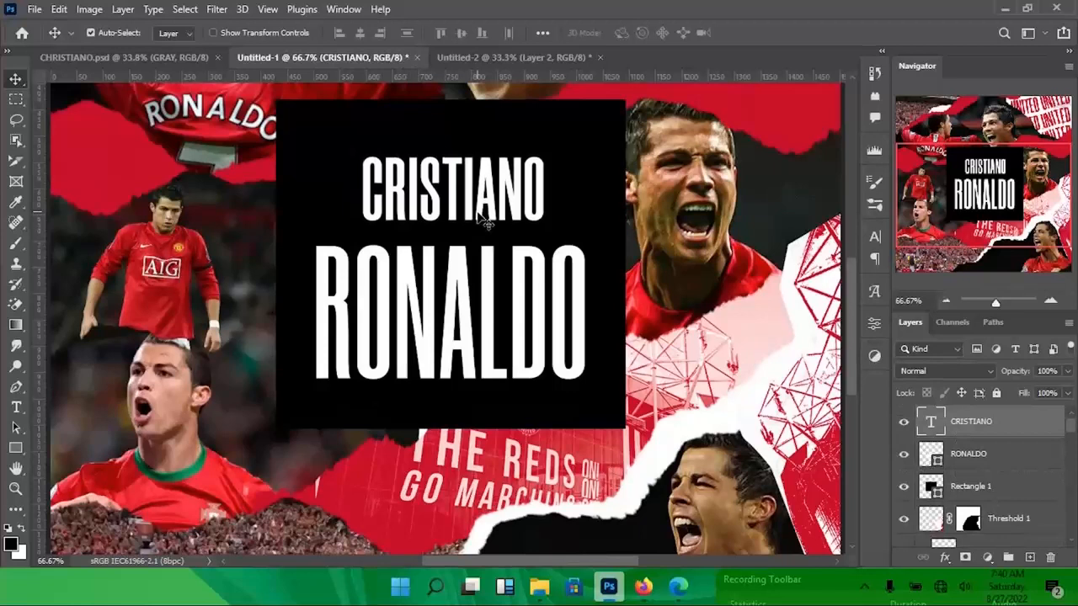
{"action": "key", "text": "ctrl+t"}
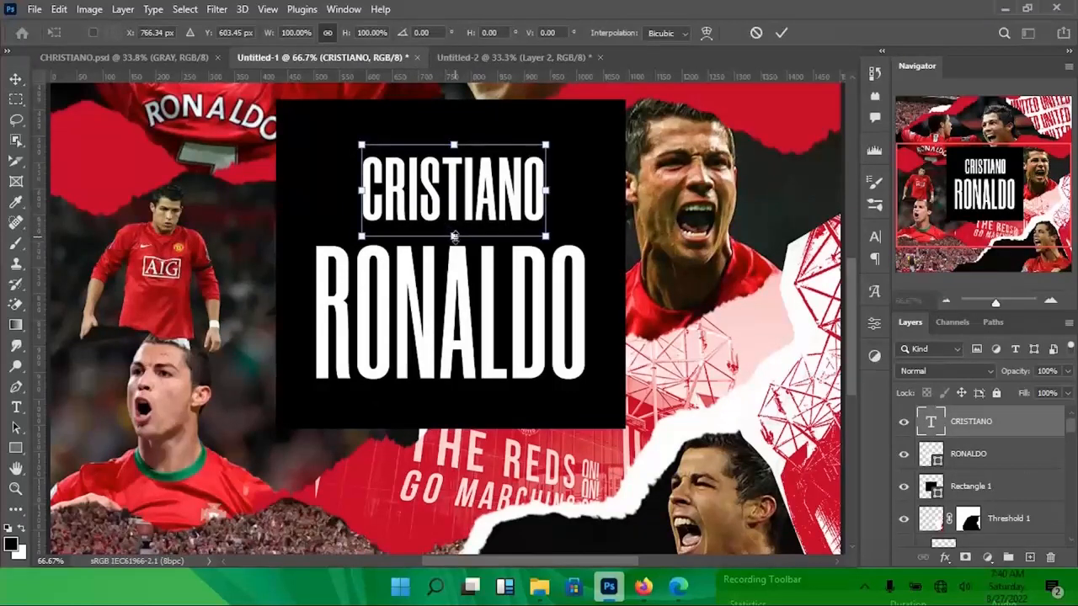
{"action": "left_click_drag", "start_coordinate": [454, 235], "coordinate": [454, 203]}
{"action": "key", "text": "Return"}
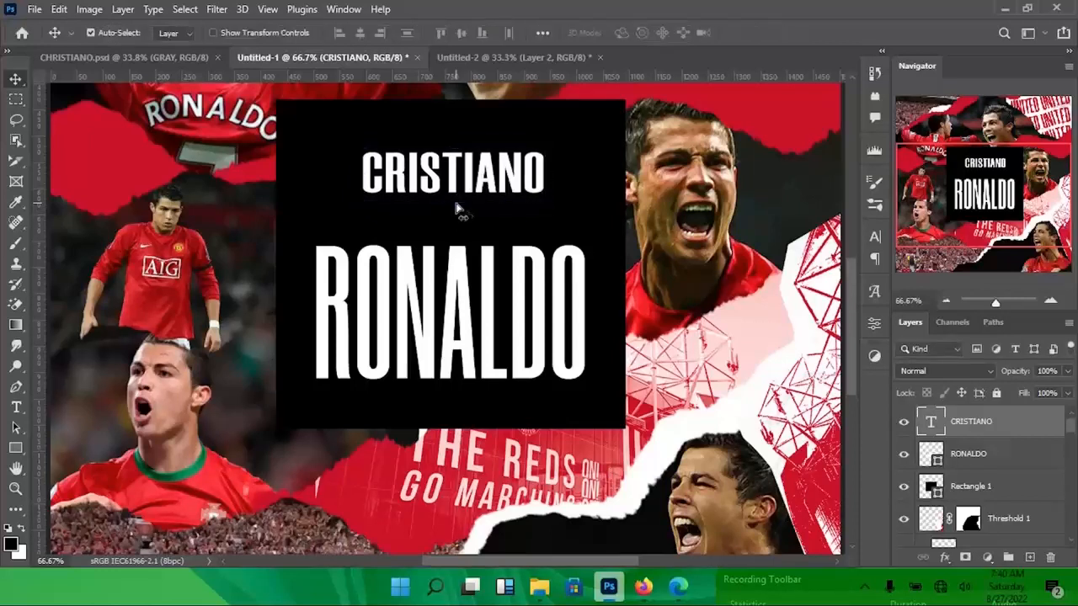
- Enlarge the CRISTIANO text proportionally to roughly the width of RONALDO and move it down closer to that word
{"action": "key", "text": "ctrl+t"}
{"action": "left_click_drag", "start_coordinate": [547, 206], "coordinate": [589, 204]}
{"action": "key", "text": "Return"}
{"action": "key", "text": "shift+Down"}
{"action": "key", "text": "shift+Down"}
{"action": "key", "text": "shift+Down"}
{"action": "key", "text": "shift+Down"}
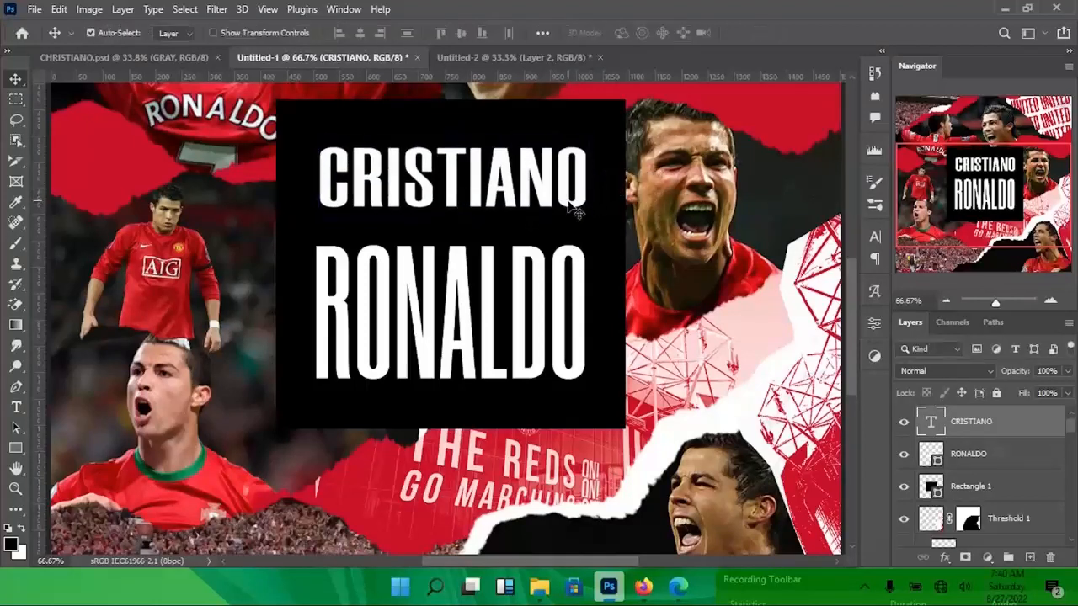
- Scale the CRISTIANO text up slightly, to about 103%, around its centre
{"action": "key", "text": "ctrl+minus"}
{"action": "key", "text": "ctrl+minus"}
{"action": "key", "text": "ctrl+minus"}
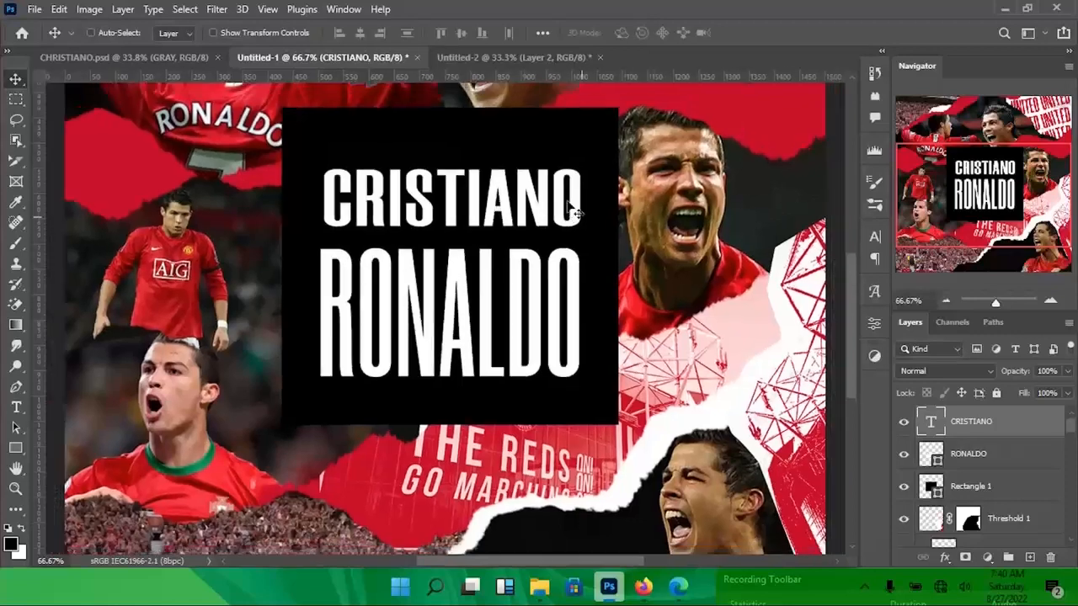
{"action": "key", "text": "ctrl+minus"}
{"action": "key", "text": "ctrl+plus"}
{"action": "key", "text": "ctrl+plus"}
{"action": "key", "text": "ctrl+plus"}
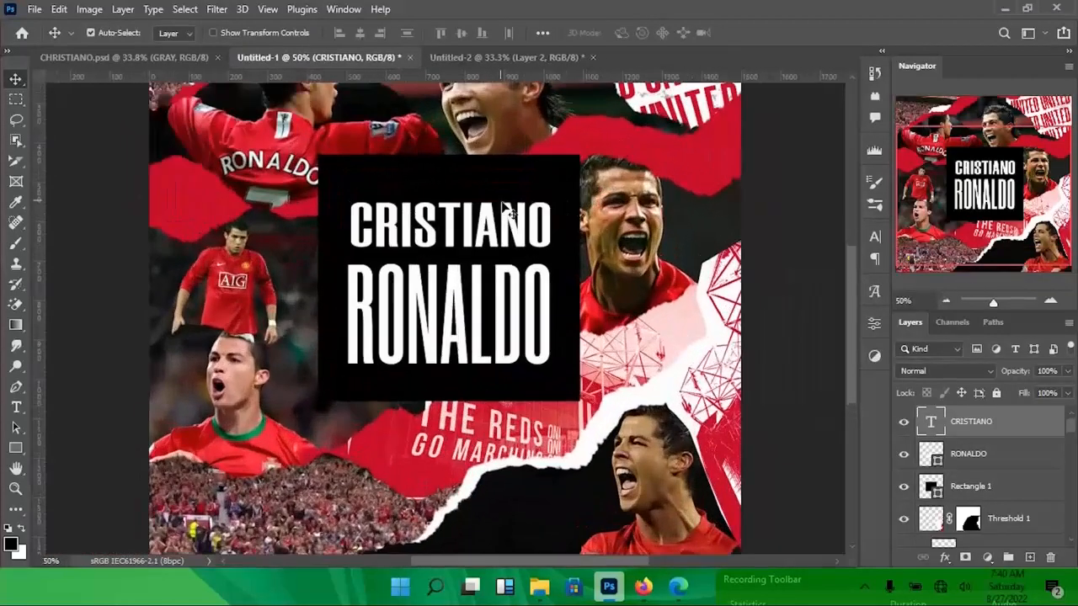
{"action": "left_click", "coordinate": [577, 235]}
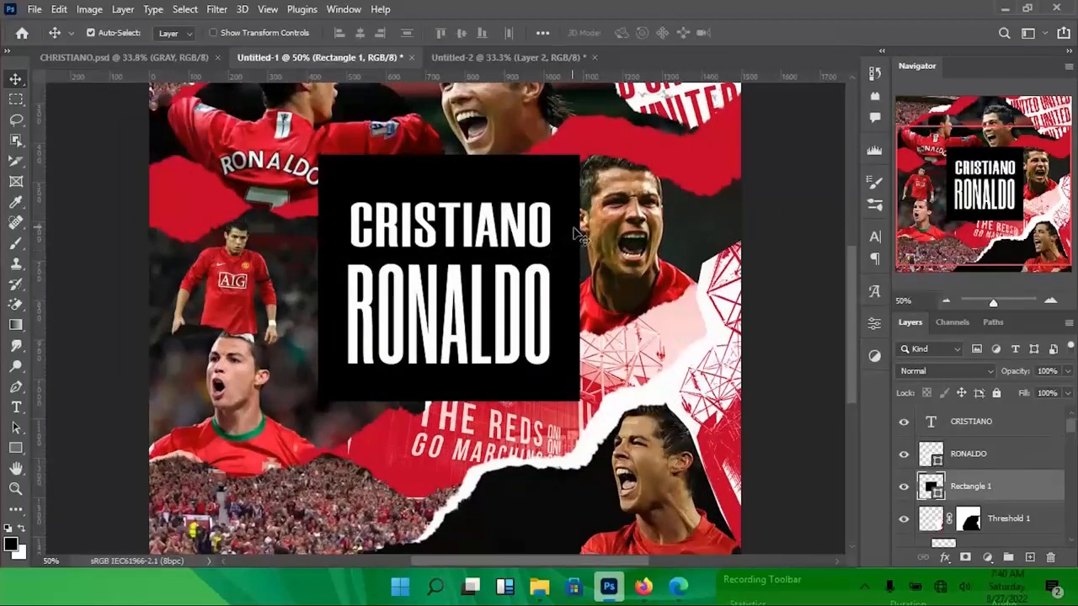
{"action": "left_click", "coordinate": [497, 239]}
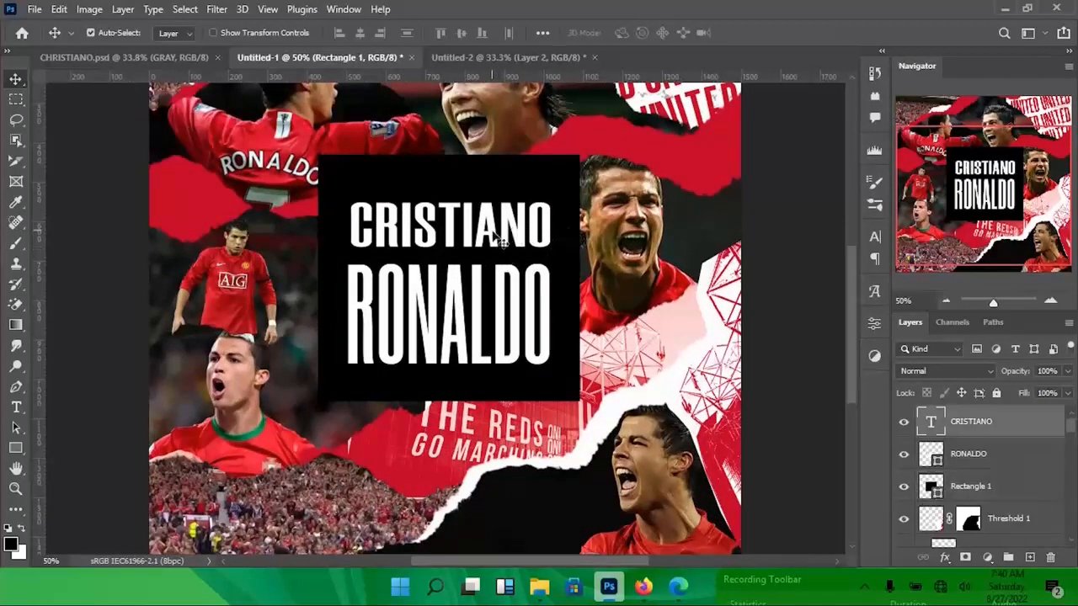
{"action": "key", "text": "ctrl+t"}
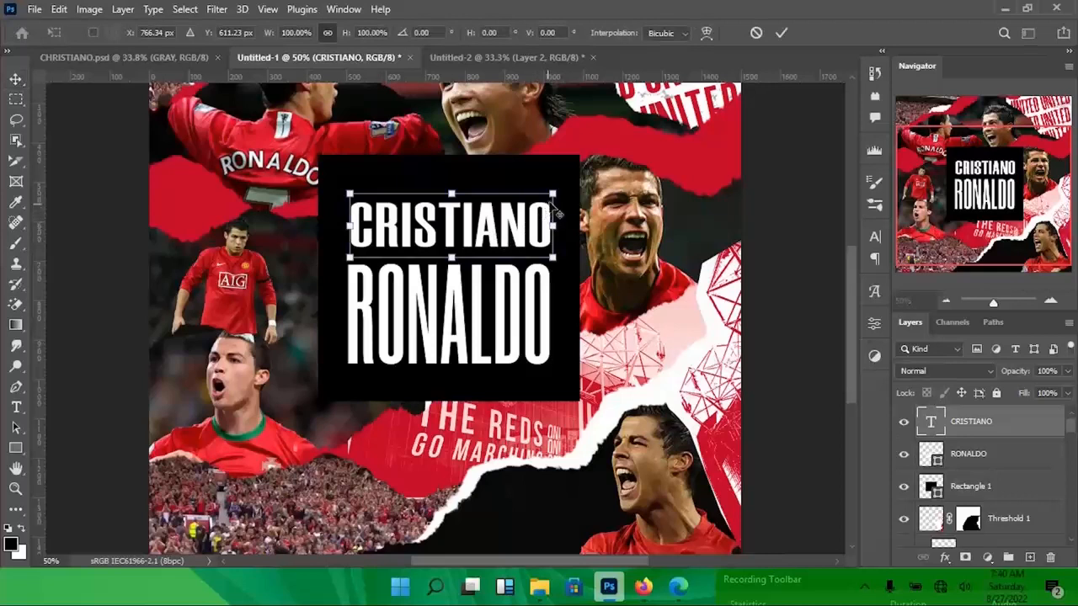
{"action": "left_click_drag", "start_coordinate": [551, 193], "coordinate": [553, 194]}
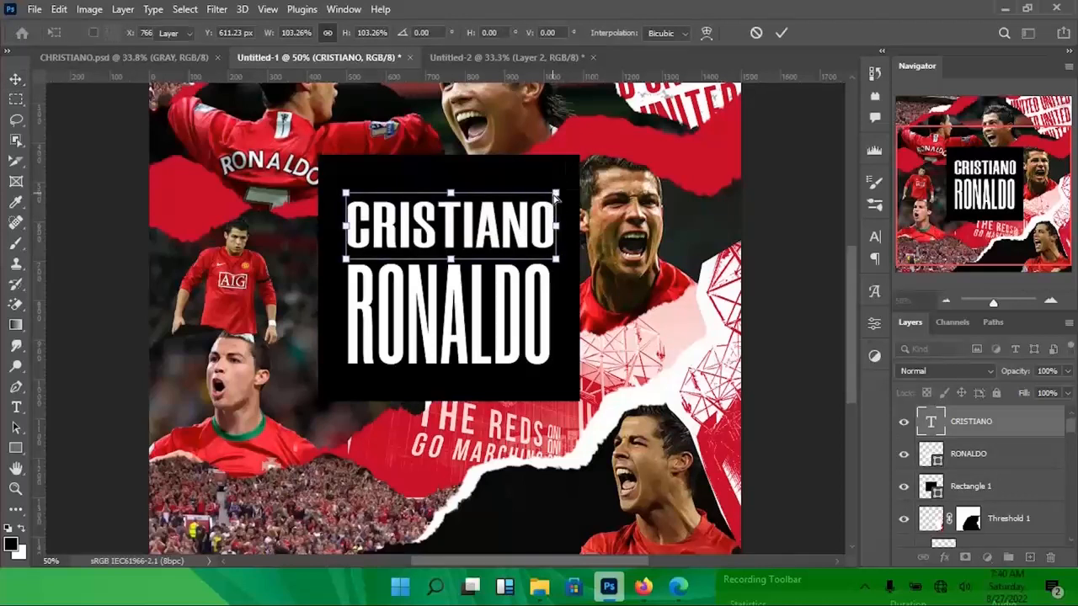
{"action": "key", "text": "Return"}
- Scale the RONALDO shape up to about 105.65% and shift it slightly up towards CRISTIANO
{"action": "left_click", "coordinate": [494, 306]}
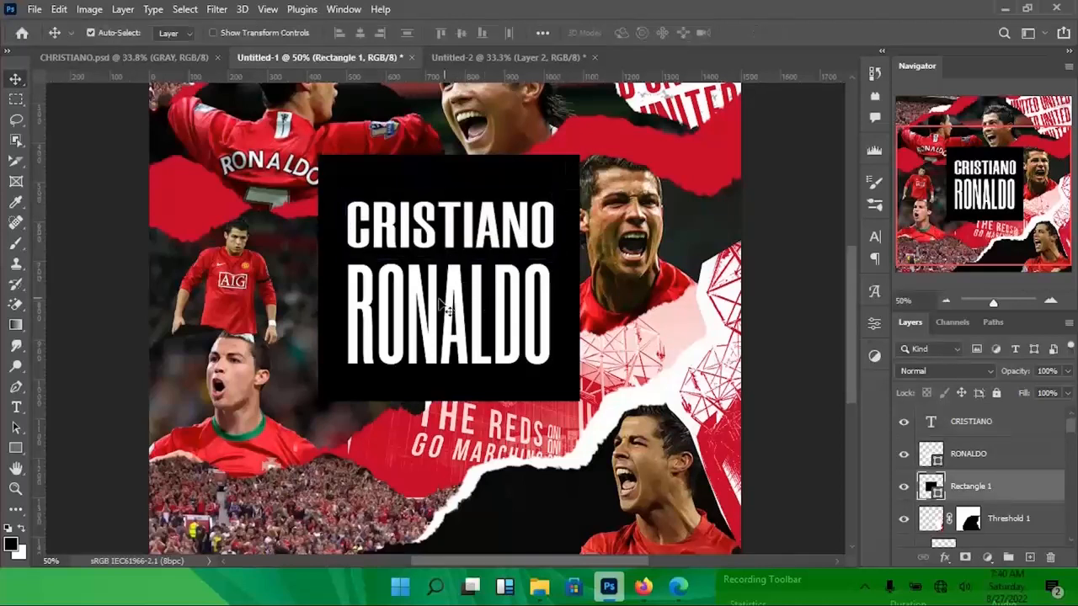
{"action": "left_click", "coordinate": [437, 311]}
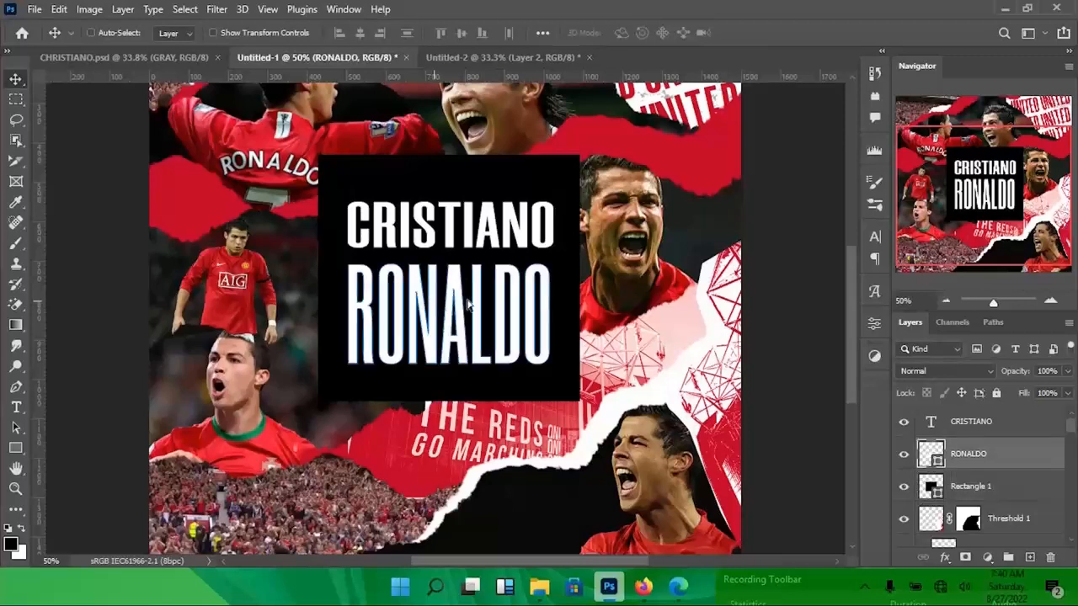
{"action": "key", "text": "ctrl+t"}
{"action": "left_click_drag", "start_coordinate": [551, 262], "coordinate": [554, 260]}
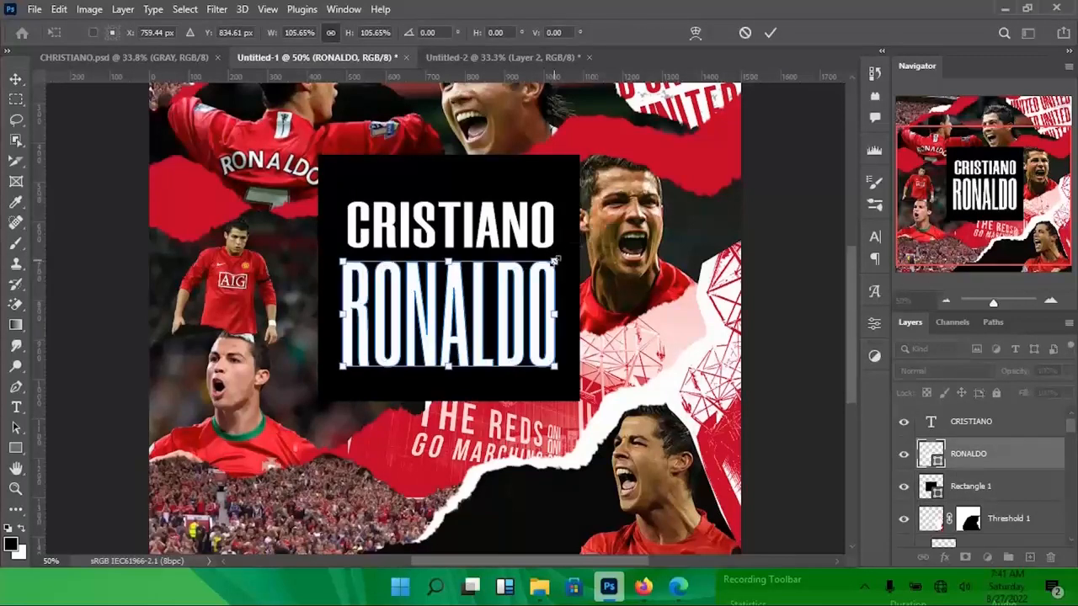
{"action": "key", "text": "Return"}
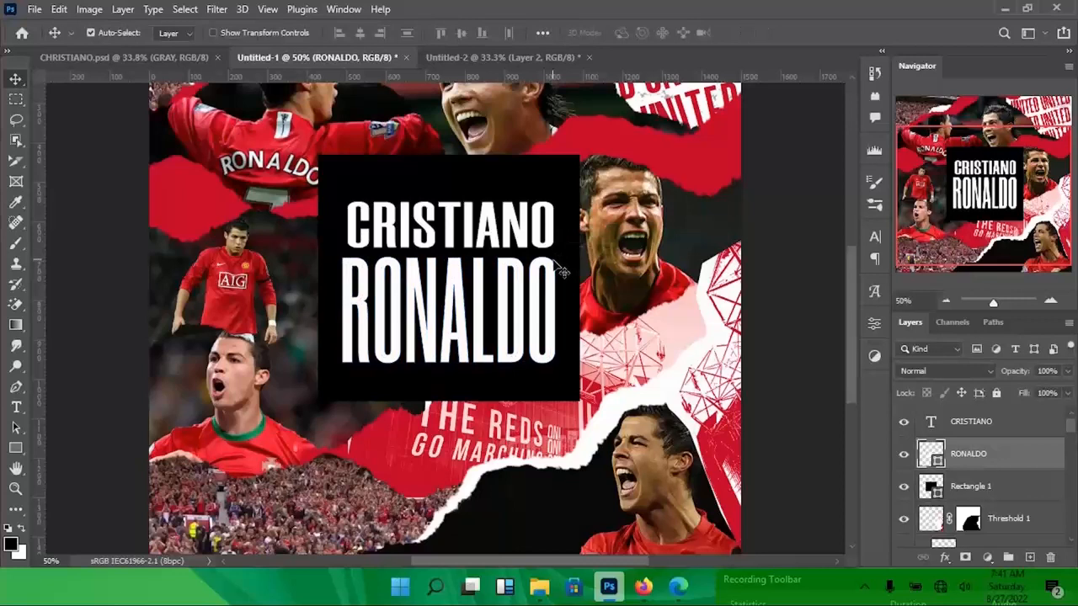
- Compare the title block with the reference design in CHRISTIANO.psd and review the whole poster
{"action": "left_click", "coordinate": [131, 57]}
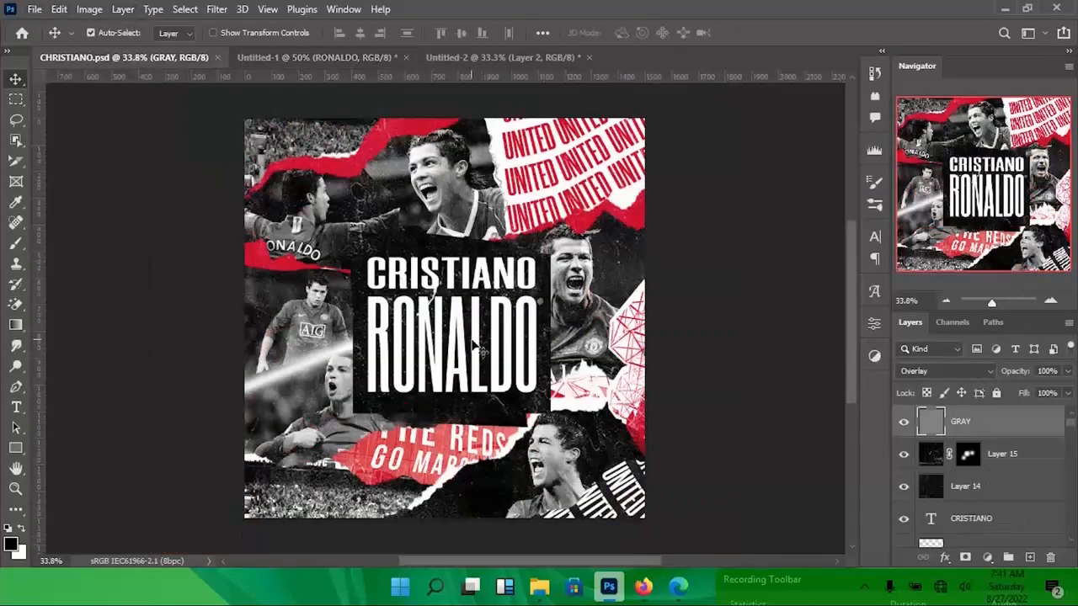
{"action": "left_click", "coordinate": [301, 57]}
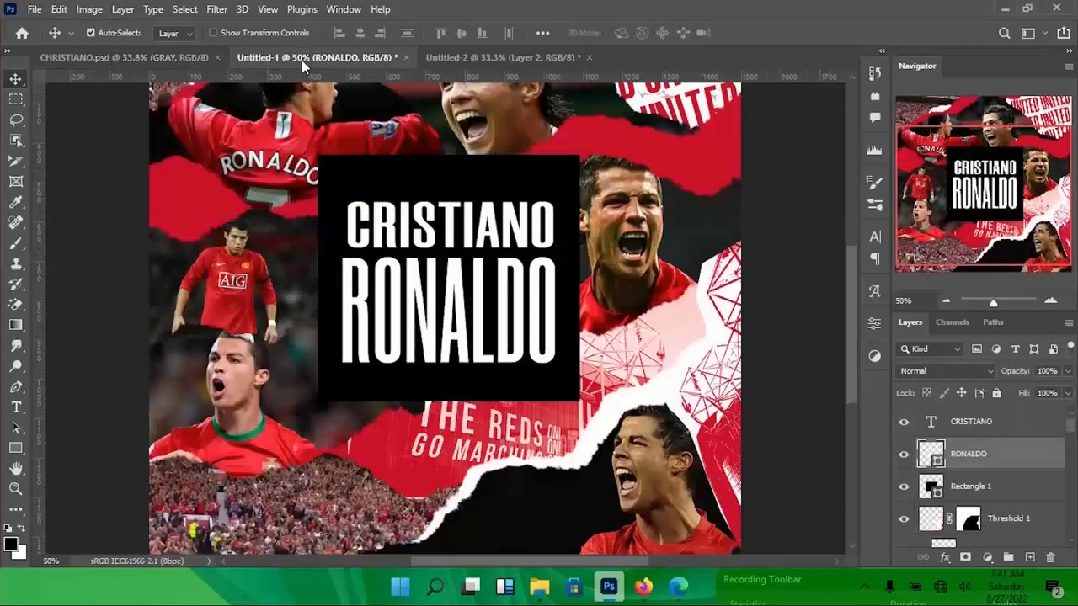
{"action": "left_click", "coordinate": [146, 57]}
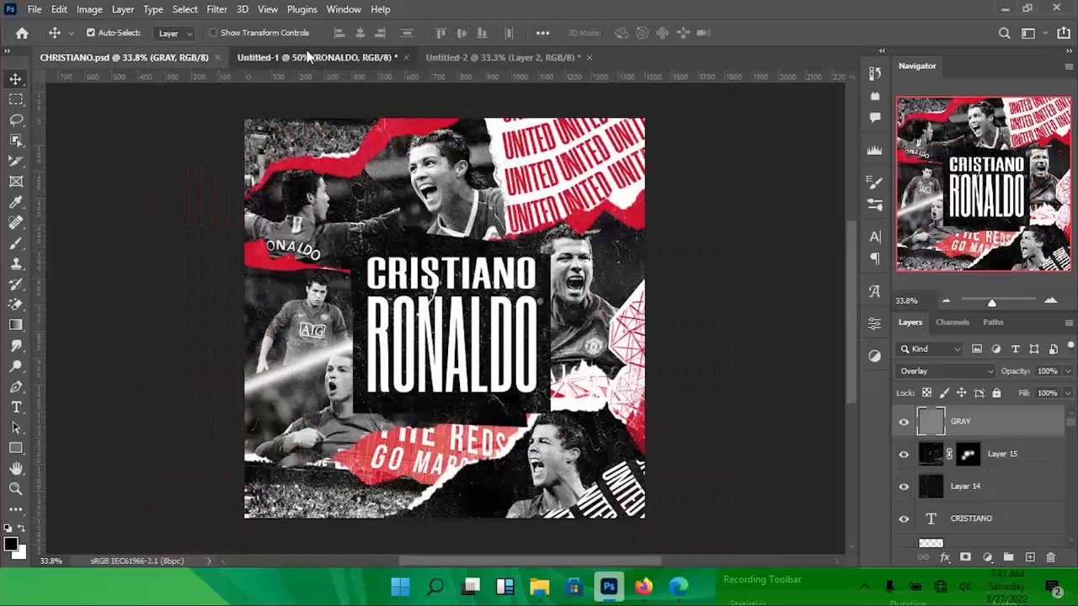
{"action": "left_click", "coordinate": [324, 57]}
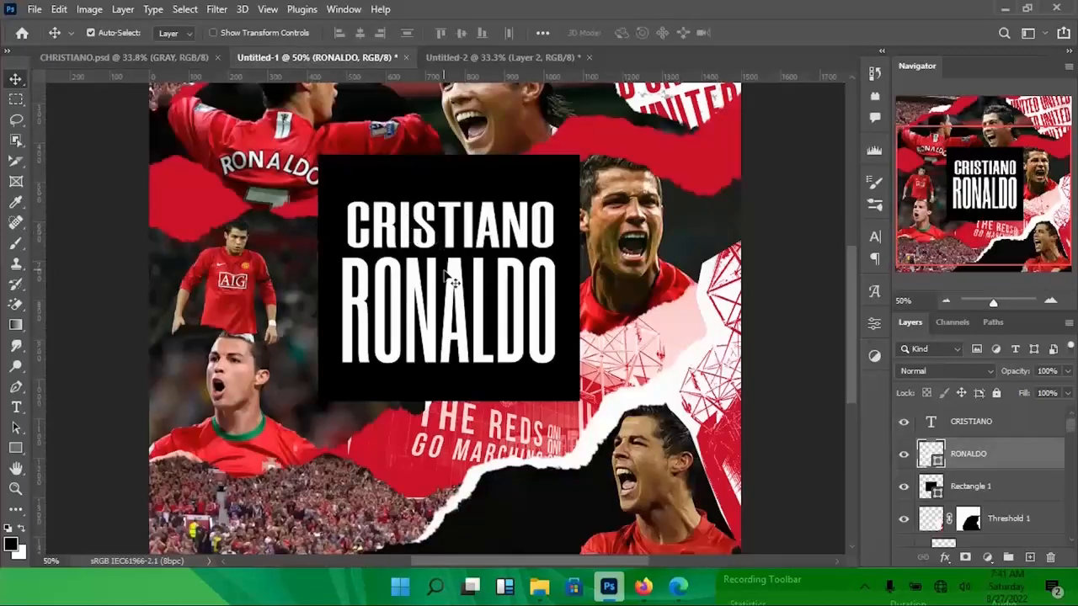
{"action": "left_click", "coordinate": [468, 243]}
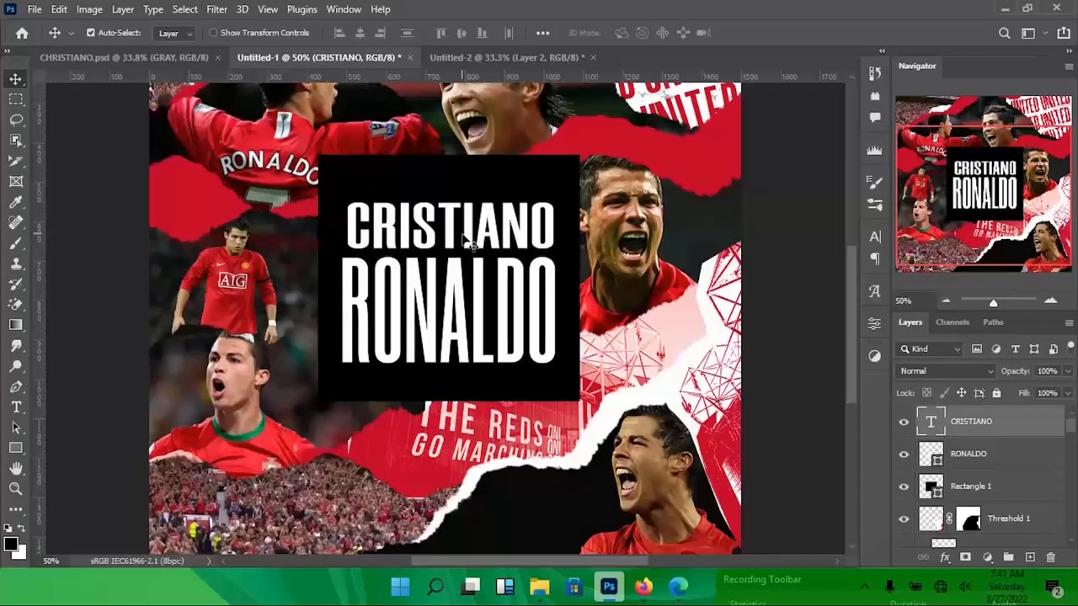
{"action": "key", "text": "ctrl+minus"}
{"action": "key", "text": "ctrl+minus"}
{"action": "key", "text": "ctrl+minus"}
{"action": "key", "text": "ctrl+minus"}
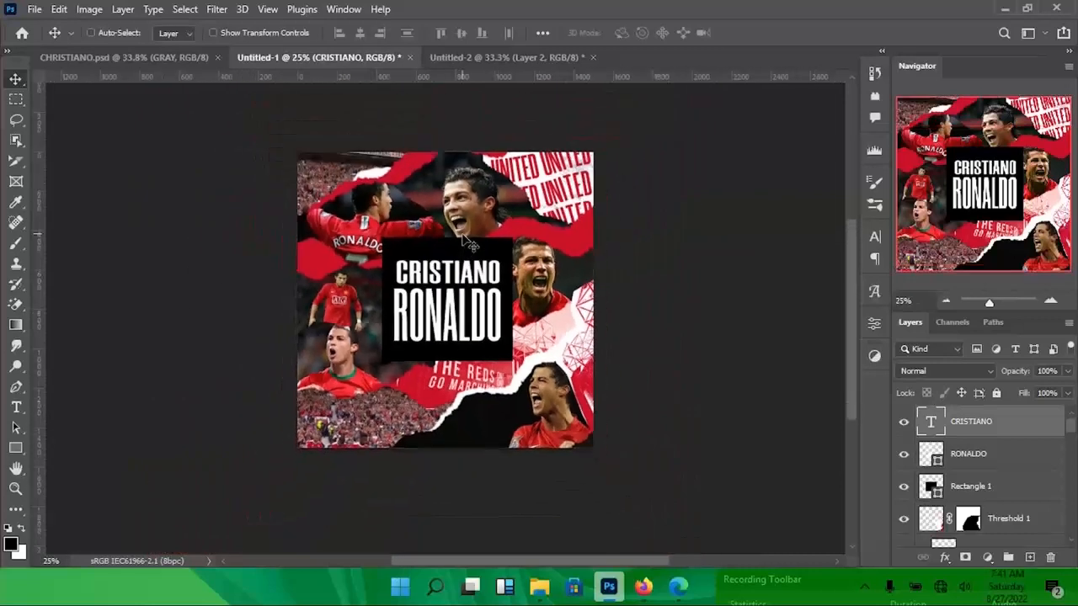
{"action": "key", "text": "ctrl+plus"}
{"action": "key", "text": "ctrl+plus"}
{"action": "key", "text": "ctrl+plus"}
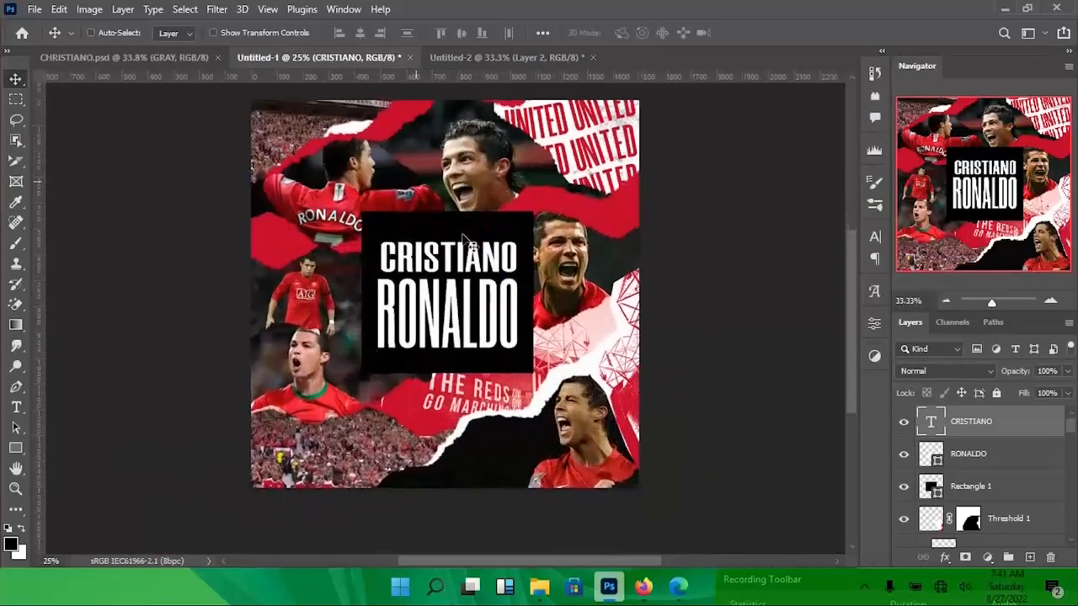
- Duplicate the black square's layer and nudge the original Rectangle 1 down beneath the copy
{"action": "left_click", "coordinate": [468, 374]}
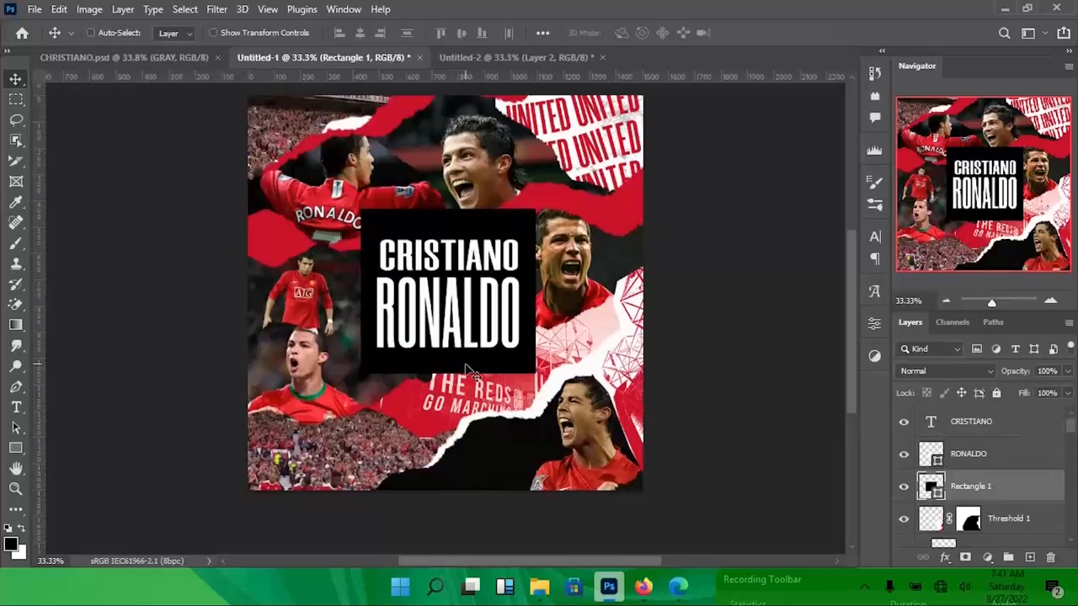
{"action": "key", "text": "ctrl+j"}
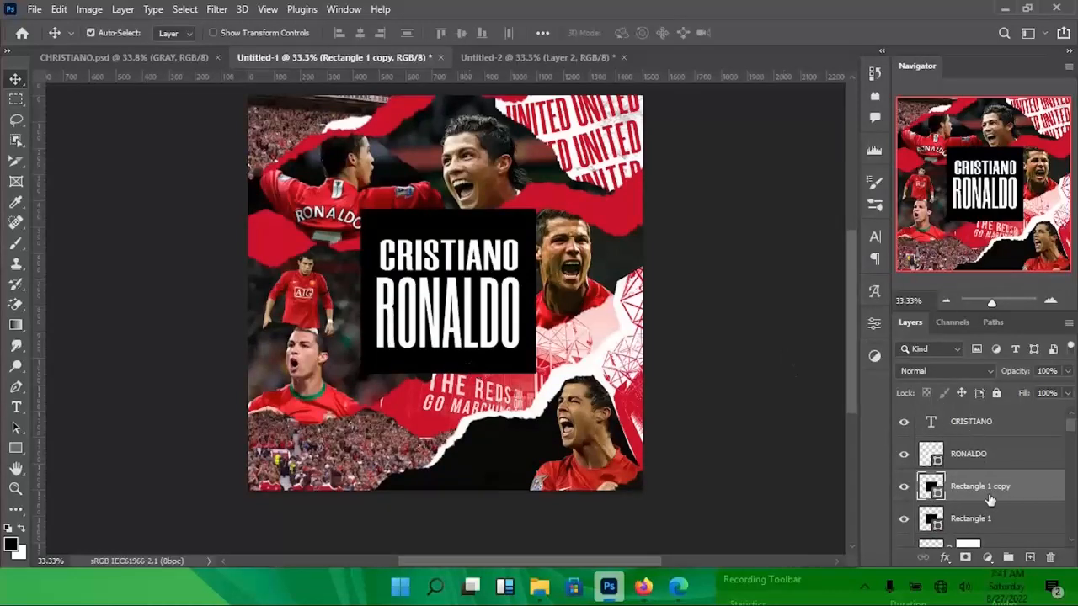
{"action": "left_click", "coordinate": [1004, 522]}
{"action": "key", "text": "shift+Down"}
{"action": "key", "text": "shift+Down"}
{"action": "key", "text": "shift+Down"}
- Transform Rectangle 1 into a narrower strip at the black square's base, about 77% wide and 24% high, with a slightly slanted lower edge
{"action": "key", "text": "ctrl+t"}
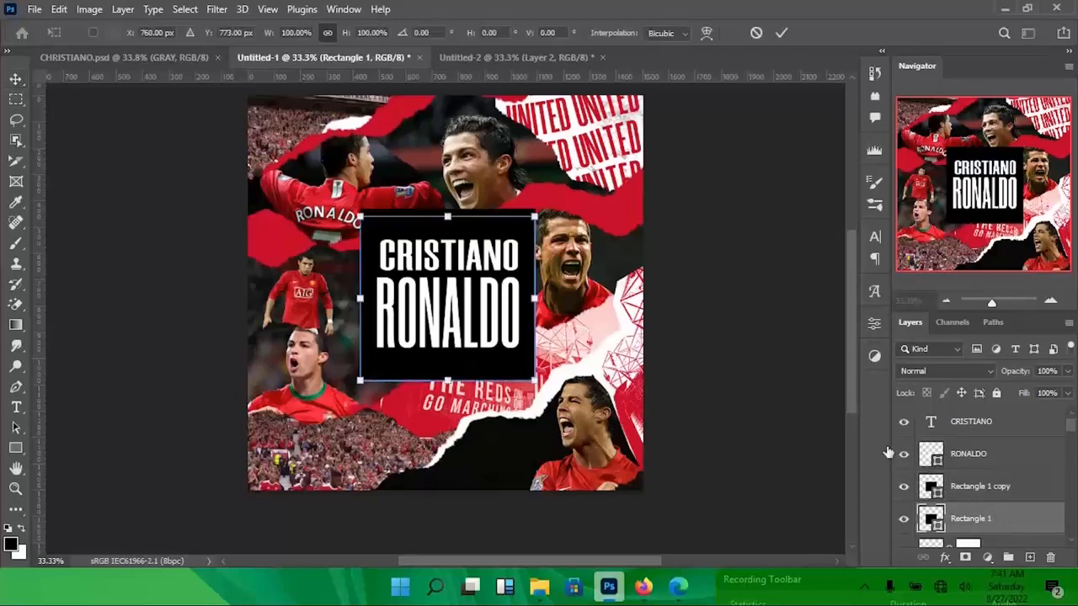
{"action": "left_click_drag", "start_coordinate": [536, 299], "coordinate": [514, 299]}
{"action": "left_click_drag", "start_coordinate": [434, 216], "coordinate": [437, 353]}
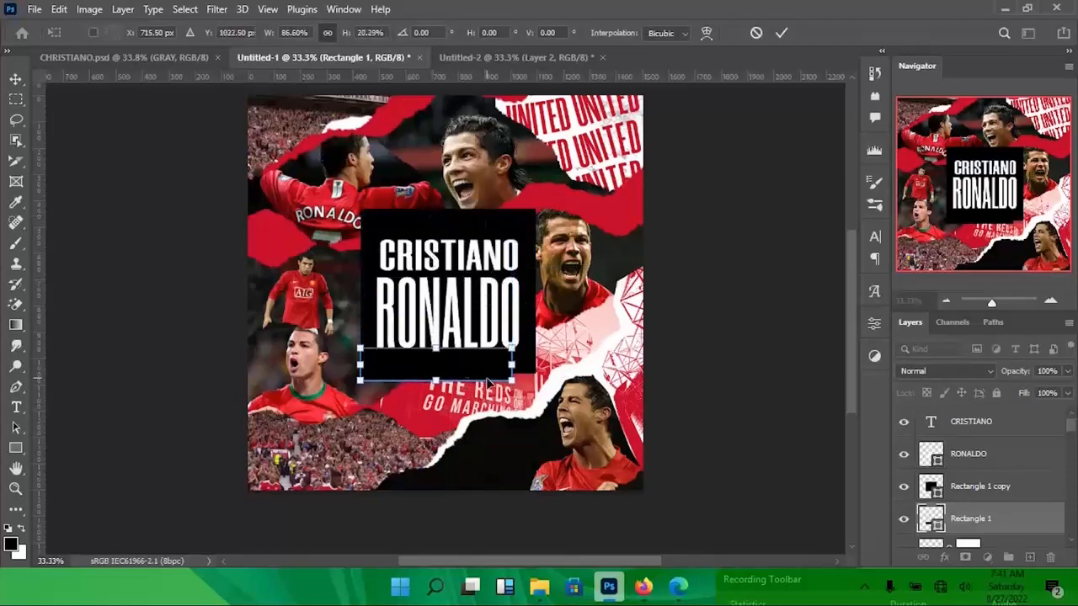
{"action": "left_click_drag", "start_coordinate": [510, 379], "coordinate": [513, 389]}
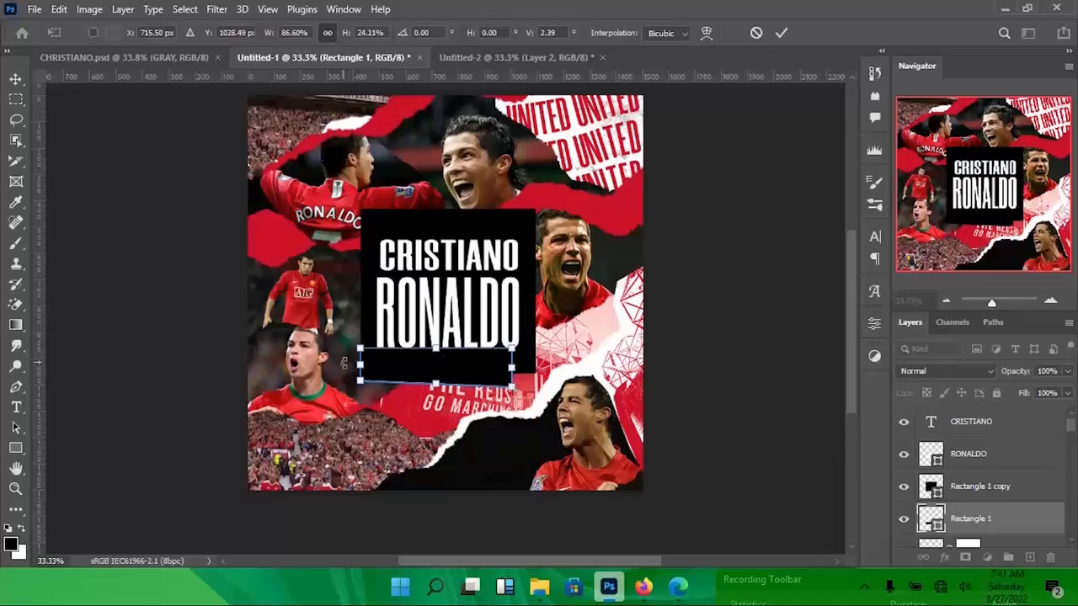
{"action": "left_click_drag", "start_coordinate": [359, 367], "coordinate": [376, 367]}
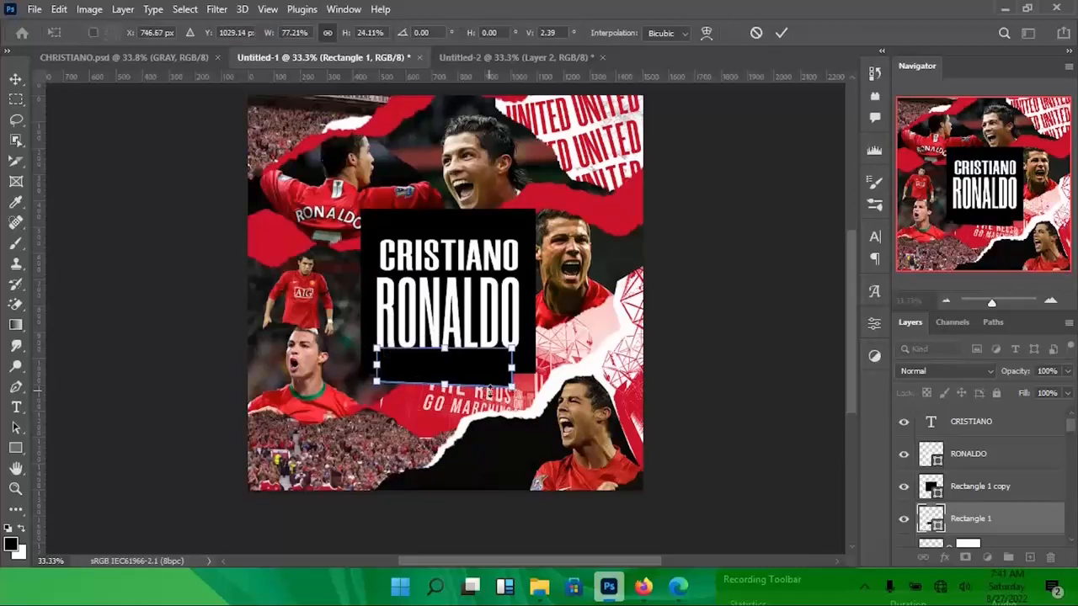
{"action": "key", "text": "Return"}
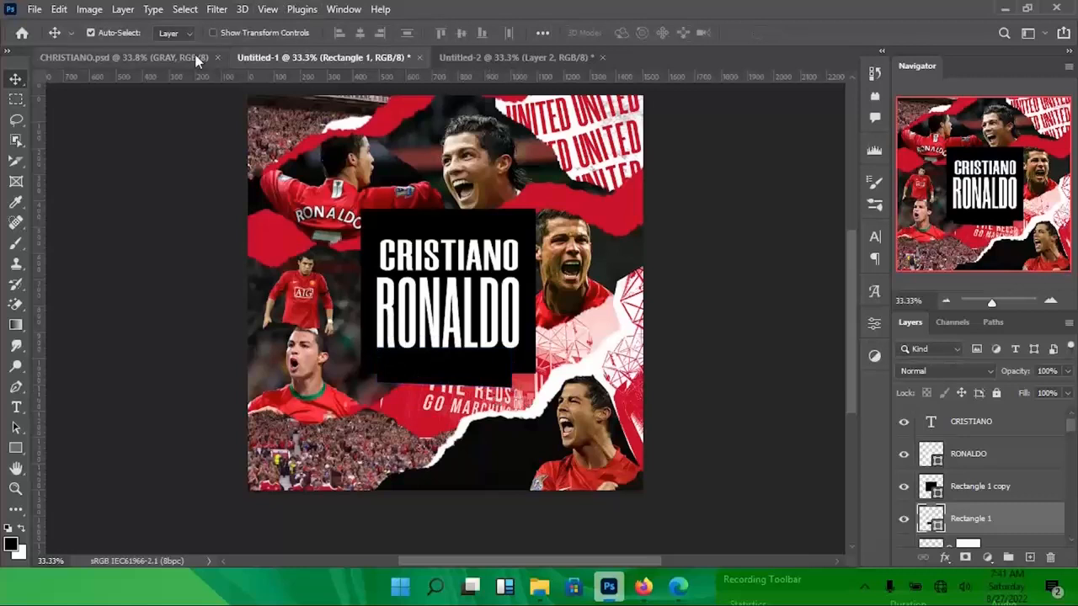
- Following the reference in CHRISTIANO.psd, slant the top edge of Rectangle 1 copy upward to the left and lower it to about 97% height
{"action": "left_click", "coordinate": [160, 59]}
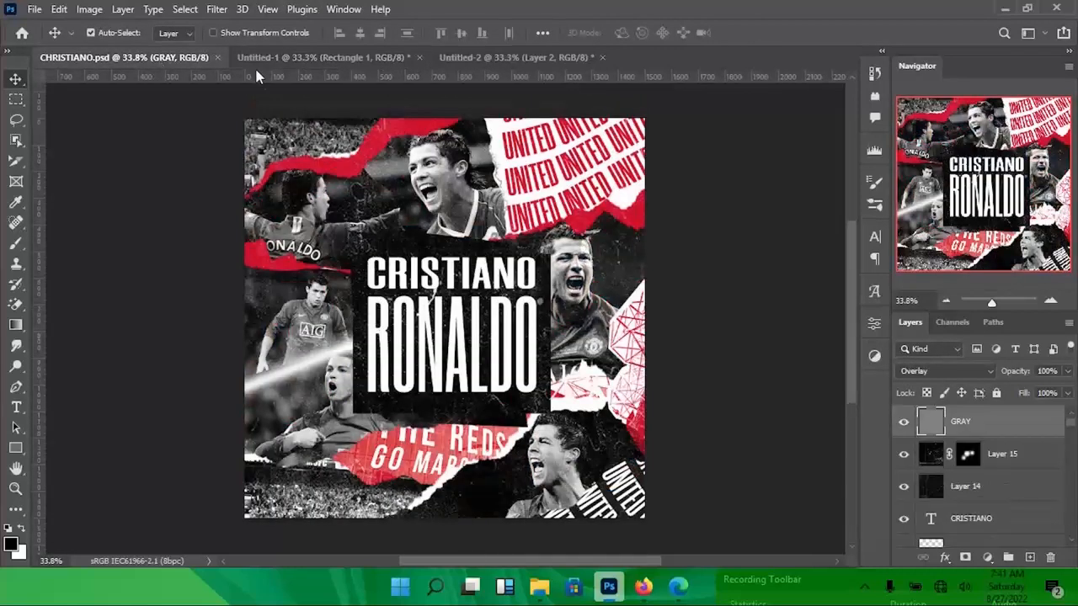
{"action": "left_click", "coordinate": [292, 57]}
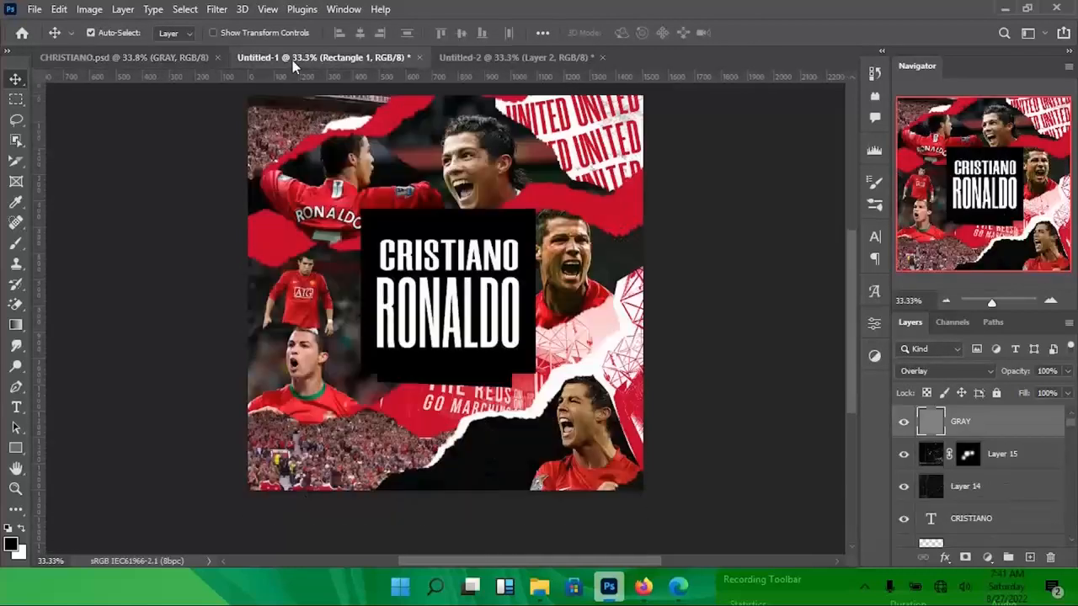
{"action": "left_click", "coordinate": [532, 368]}
{"action": "key", "text": "ctrl+t"}
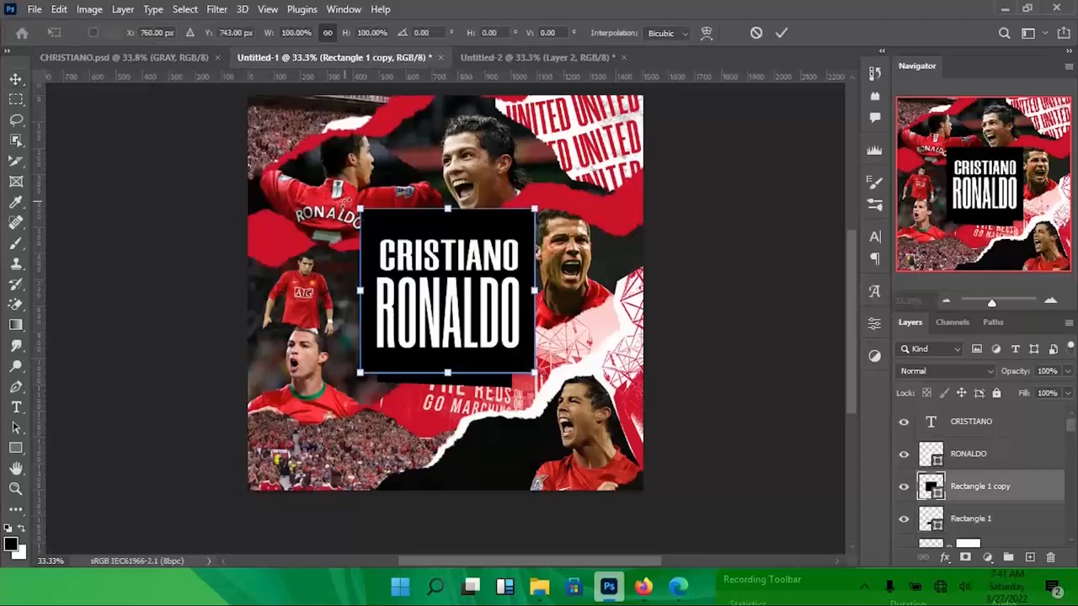
{"action": "left_click_drag", "start_coordinate": [360, 213], "coordinate": [361, 196]}
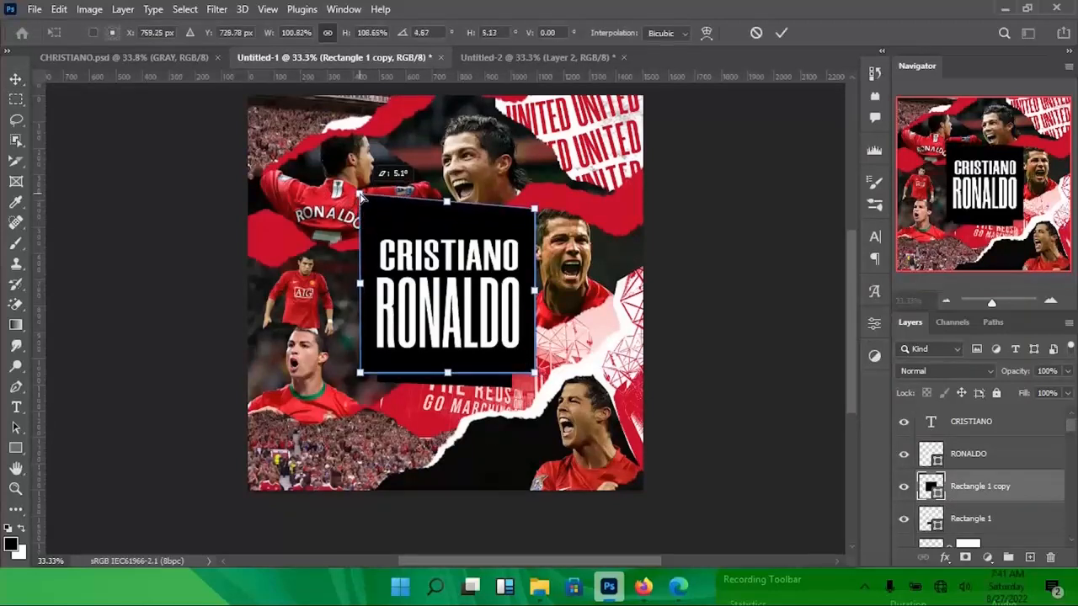
{"action": "left_click_drag", "start_coordinate": [447, 202], "coordinate": [447, 219]}
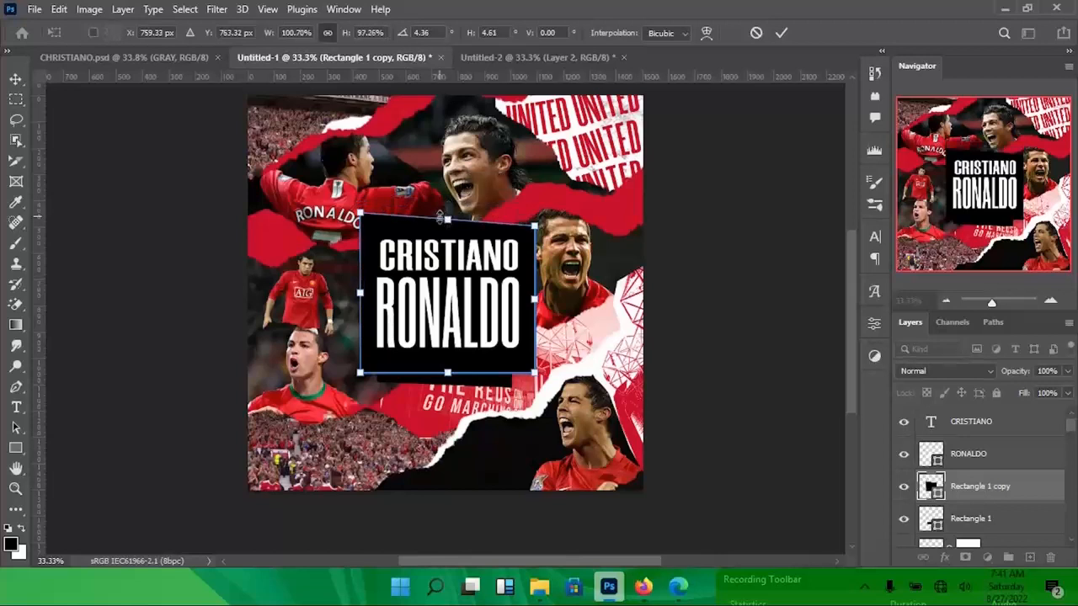
{"action": "key", "text": "Return"}
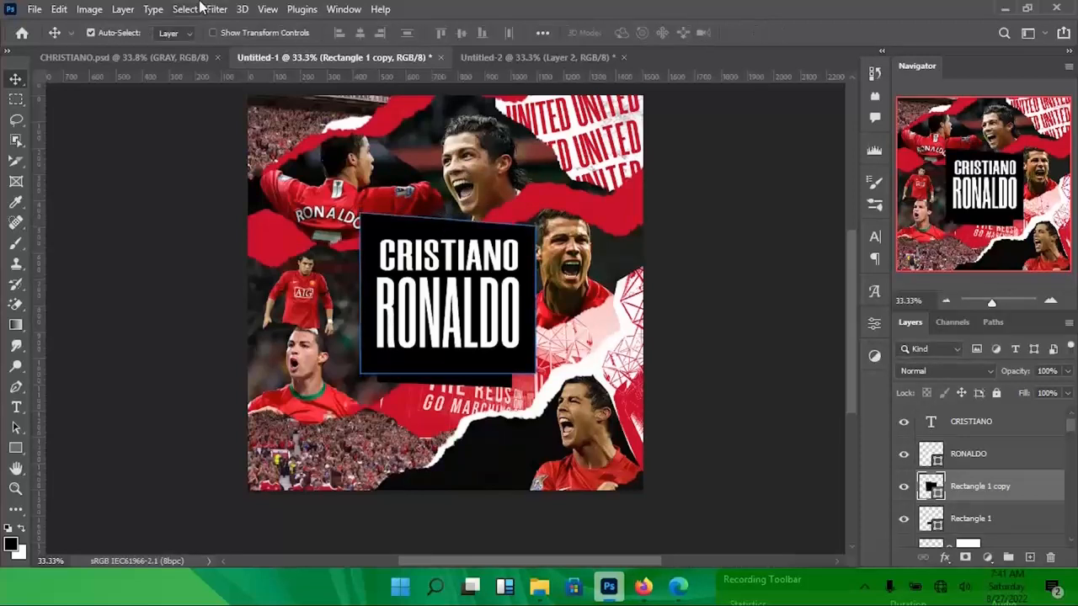
- After rechecking CHRISTIANO.psd, pull Rectangle 1's lower-right corner outward to about 102% width and 110% height, making its bottom edge slant more
{"action": "left_click", "coordinate": [190, 60]}
{"action": "left_click", "coordinate": [301, 54]}
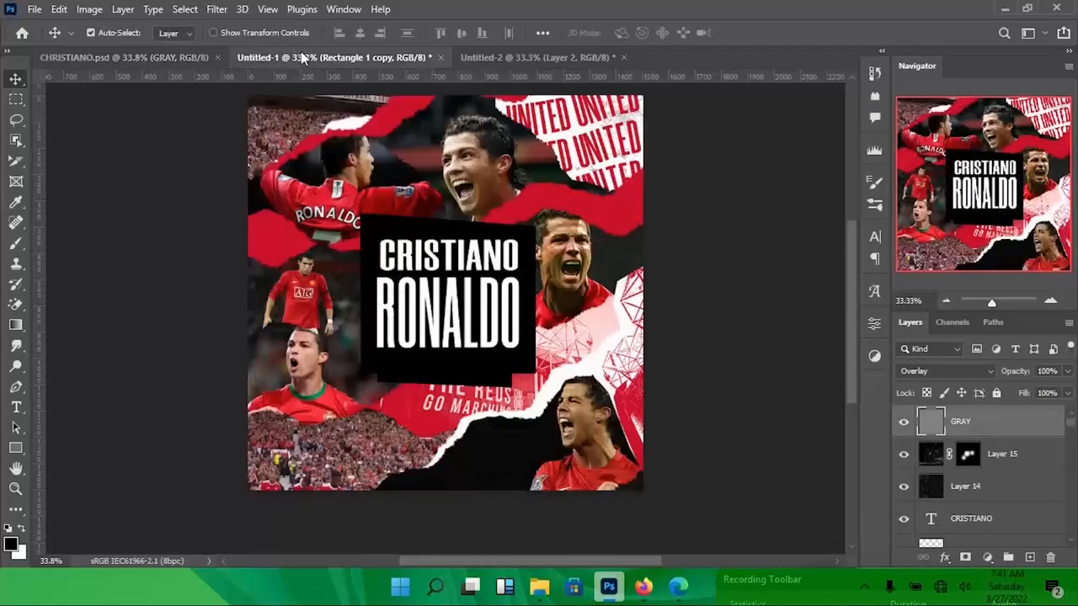
{"action": "left_click", "coordinate": [509, 396]}
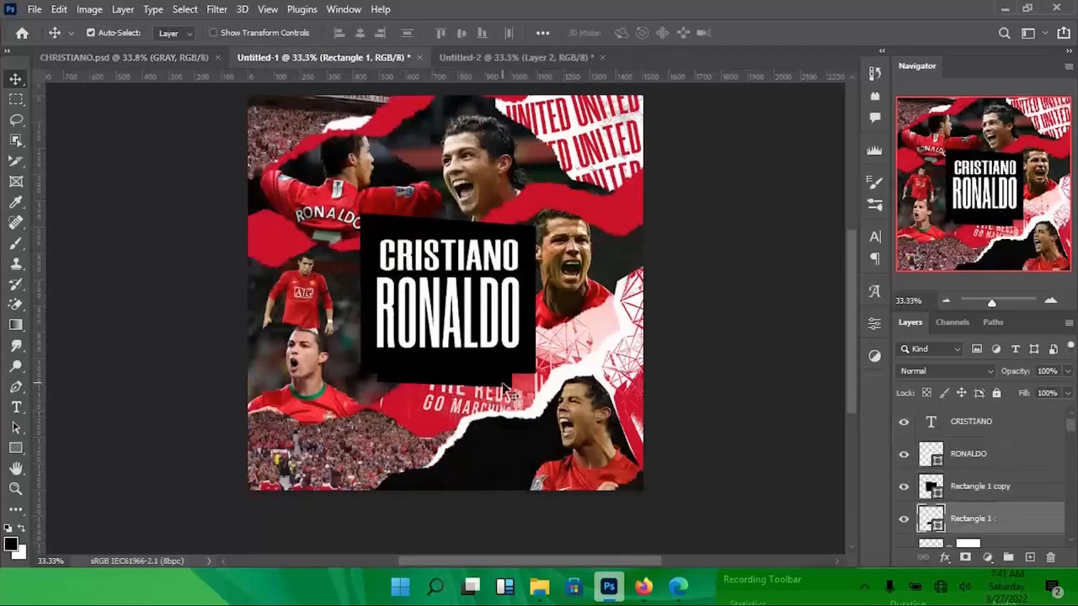
{"action": "key", "text": "ctrl+t"}
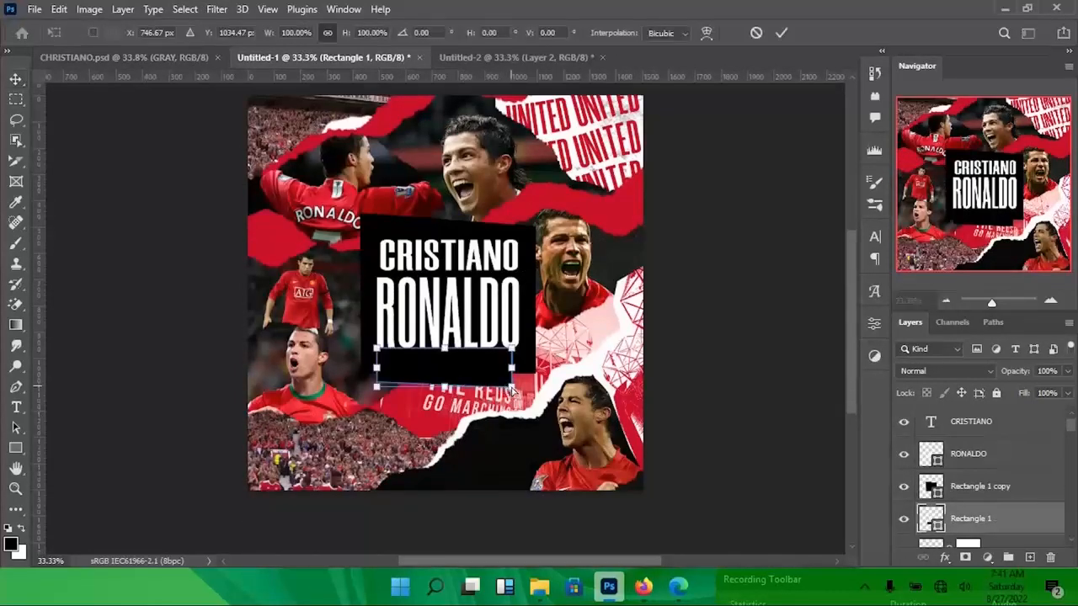
{"action": "left_click_drag", "start_coordinate": [511, 389], "coordinate": [519, 396]}
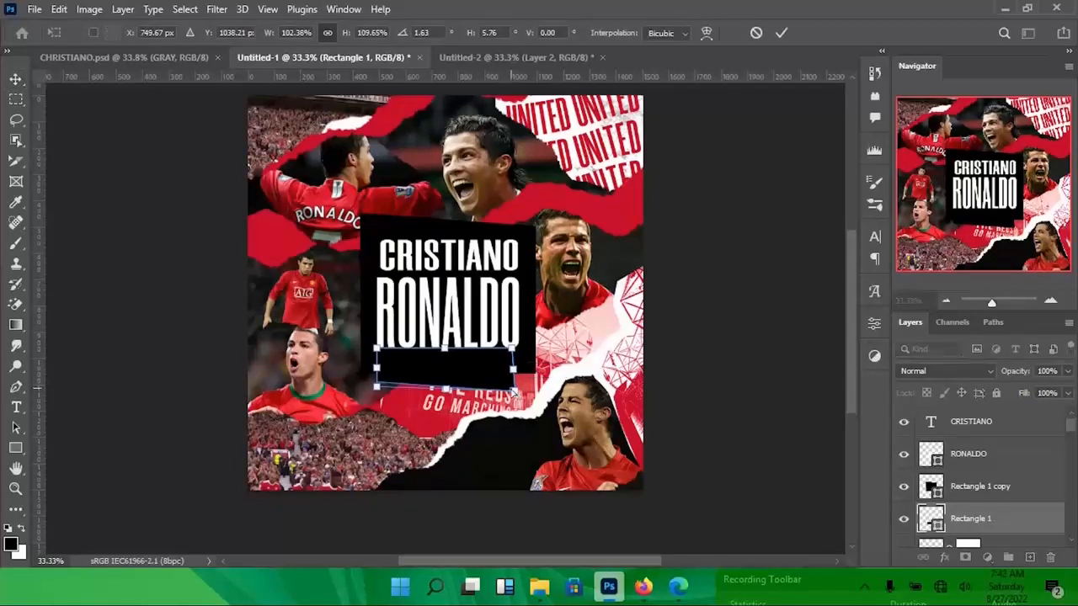
{"action": "key", "text": "Return"}
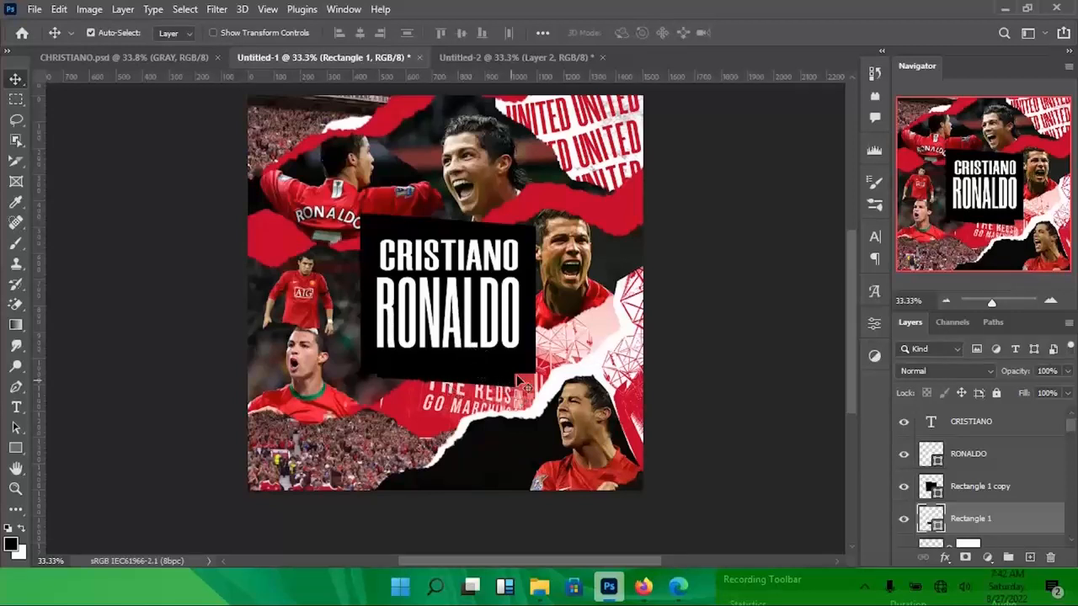
- Scale the CRISTIANO and RONALDO titles together with both black rectangles to about 106.31% around their centre
{"action": "left_click", "coordinate": [529, 371], "text": "shift"}
{"action": "left_click", "coordinate": [1019, 466], "text": "shift"}
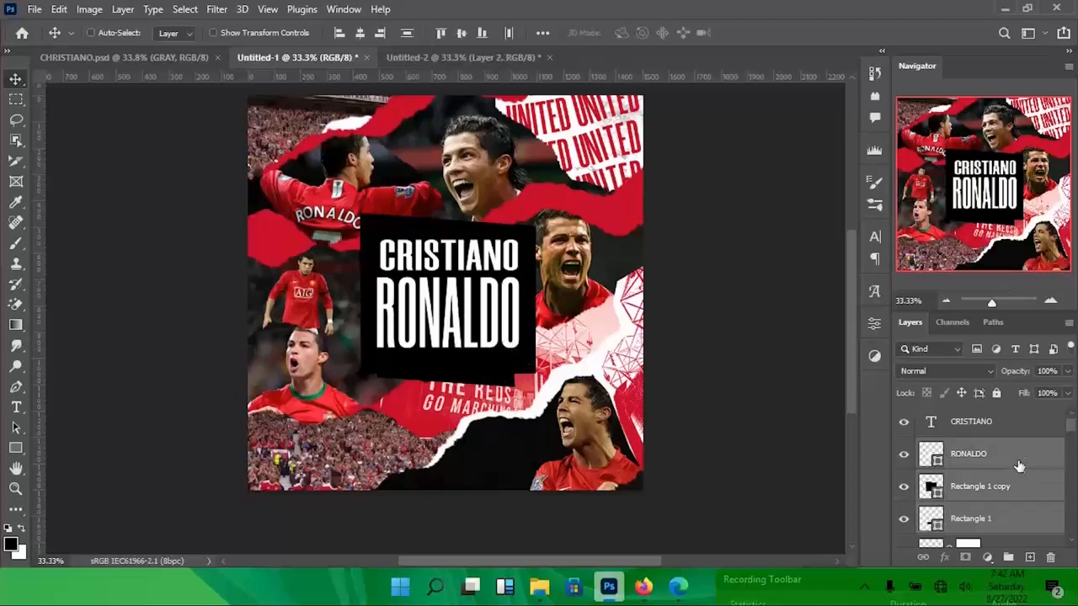
{"action": "left_click", "coordinate": [1017, 431], "text": "shift"}
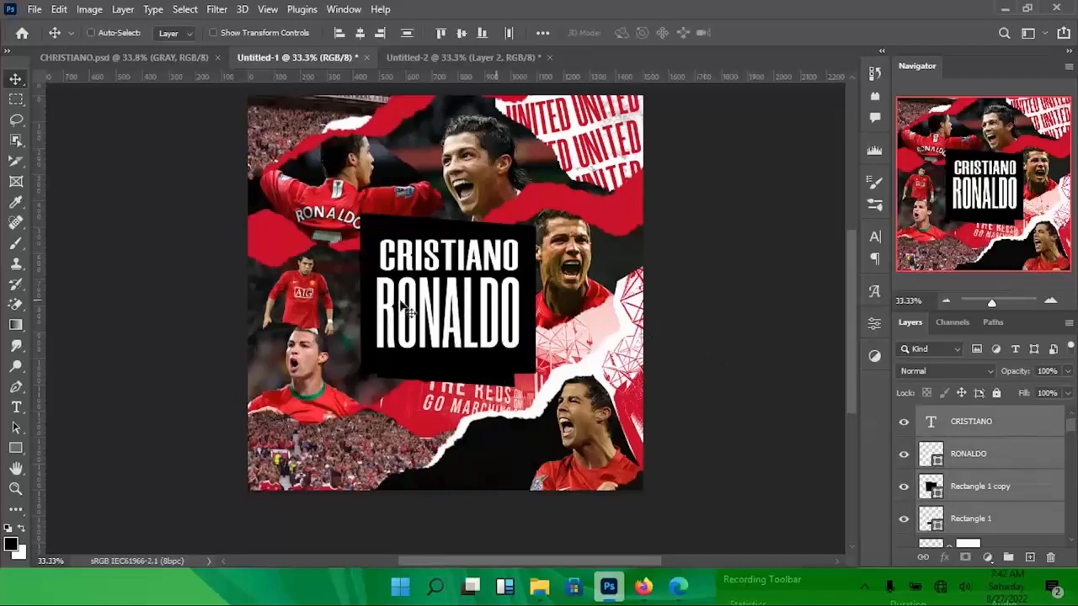
{"action": "key", "text": "ctrl+t"}
{"action": "left_click_drag", "start_coordinate": [357, 386], "coordinate": [352, 381]}
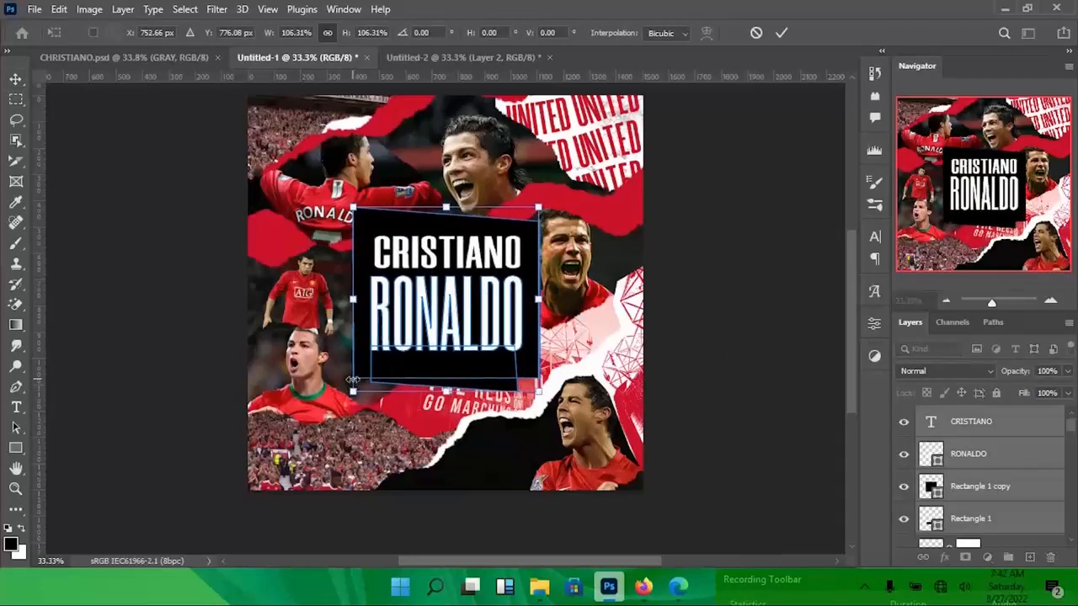
{"action": "key", "text": "Return"}
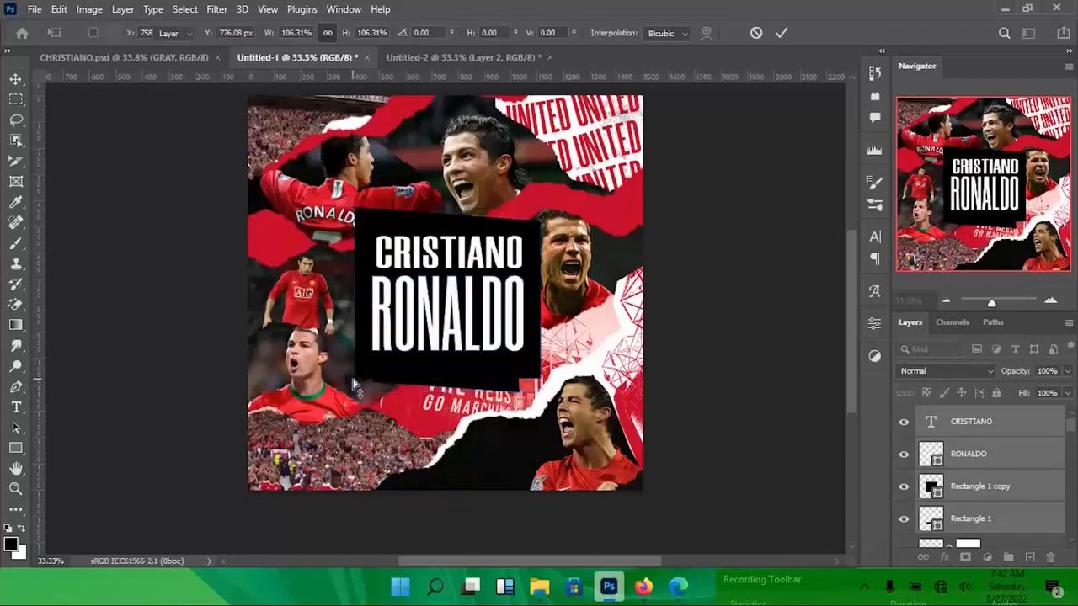
- Shift the Ro_2 photo beside the title slightly right and down, and scale it to about 92%
{"action": "left_click", "coordinate": [585, 278]}
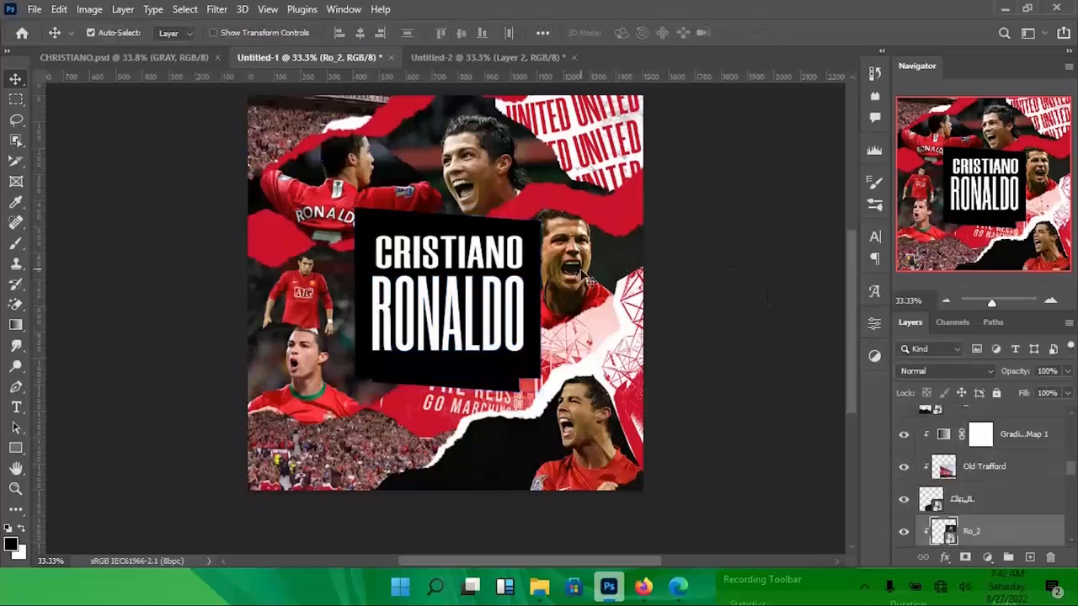
{"action": "left_click_drag", "start_coordinate": [583, 274], "coordinate": [590, 281]}
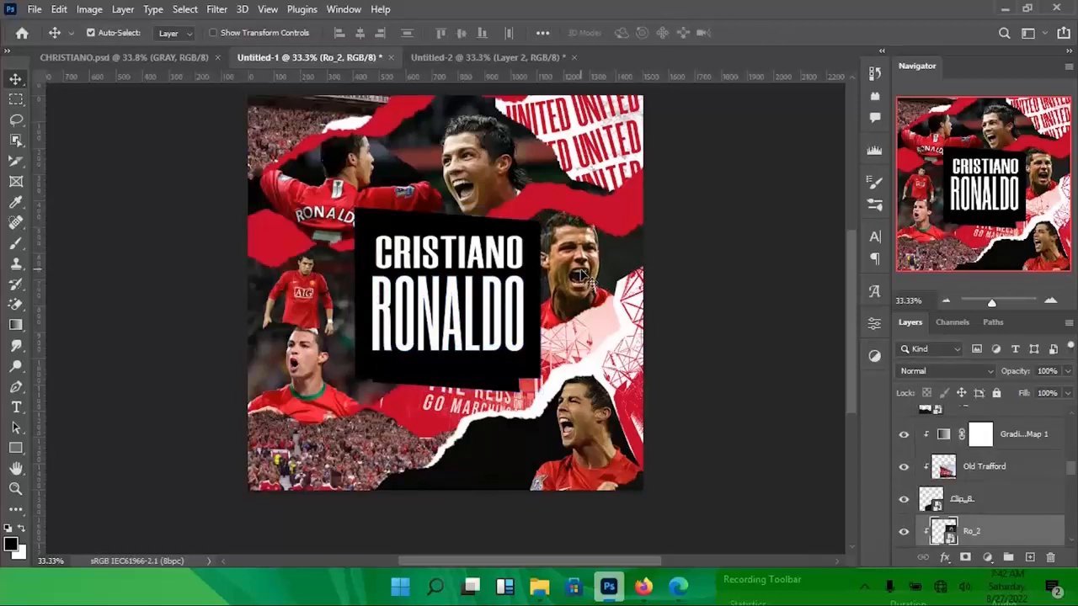
{"action": "key", "text": "ctrl+t"}
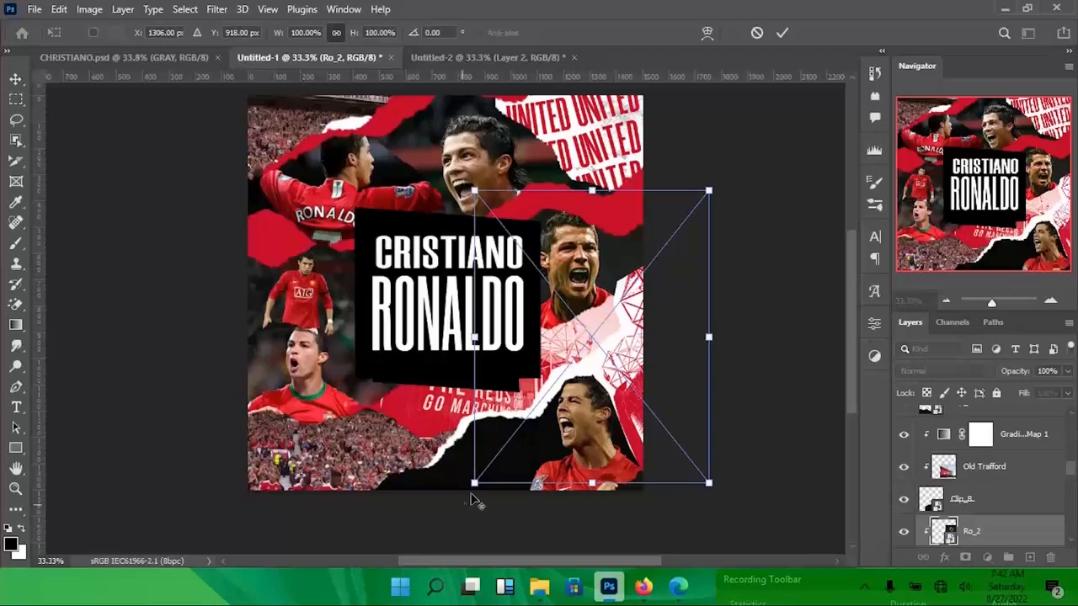
{"action": "left_click_drag", "start_coordinate": [474, 484], "coordinate": [480, 477]}
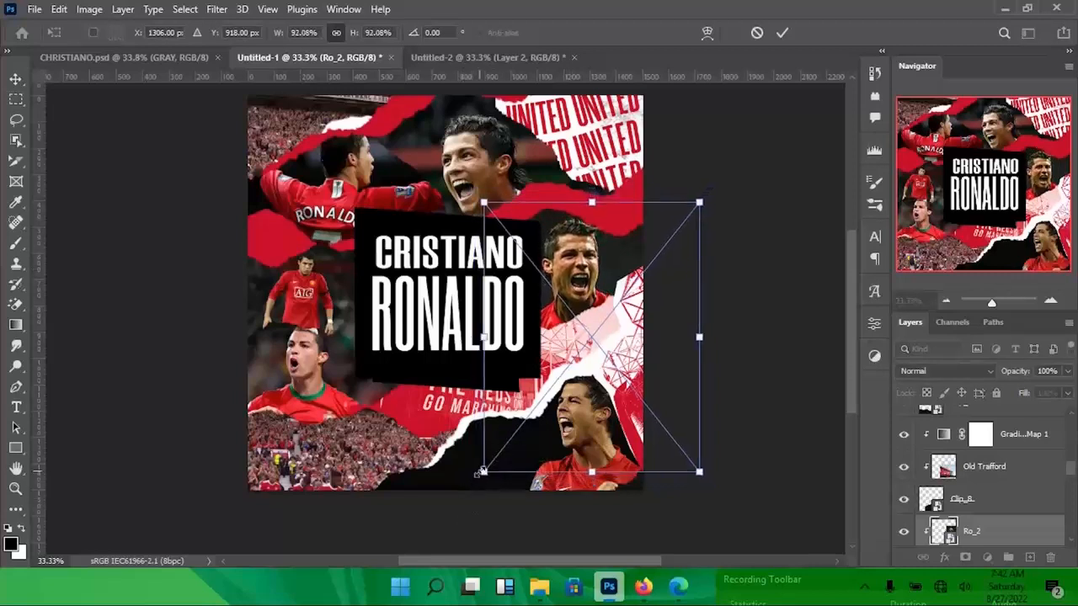
{"action": "key", "text": "Return"}
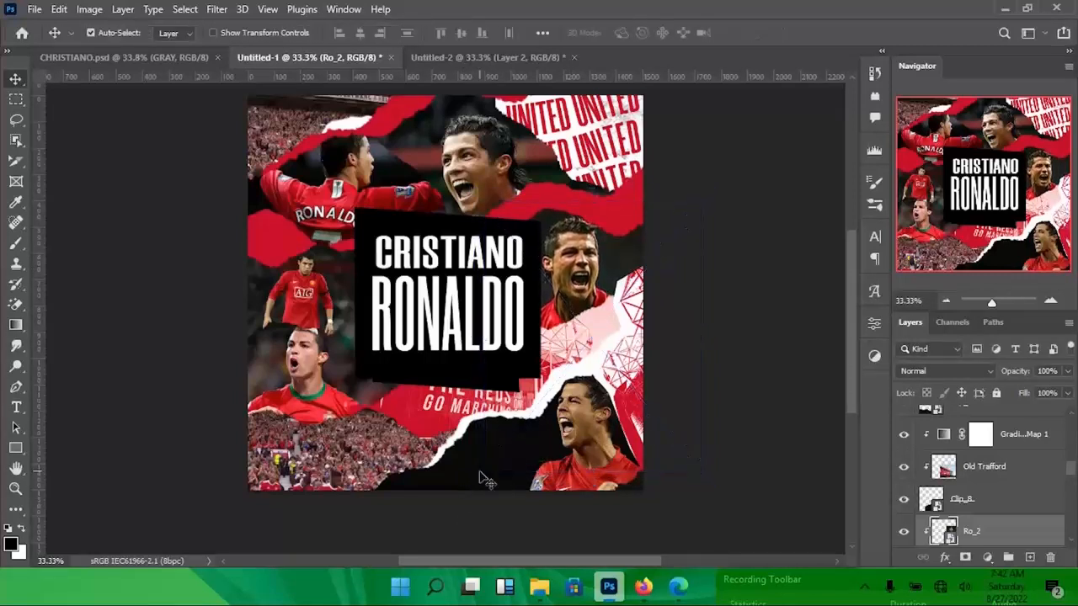
- Nudge the CRISTIANO and RONALDO titles and both black rectangles together slightly to the right and down
{"action": "key", "text": "ctrl+minus"}
{"action": "key", "text": "ctrl+minus"}
{"action": "key", "text": "ctrl+minus"}
{"action": "key", "text": "ctrl+plus"}
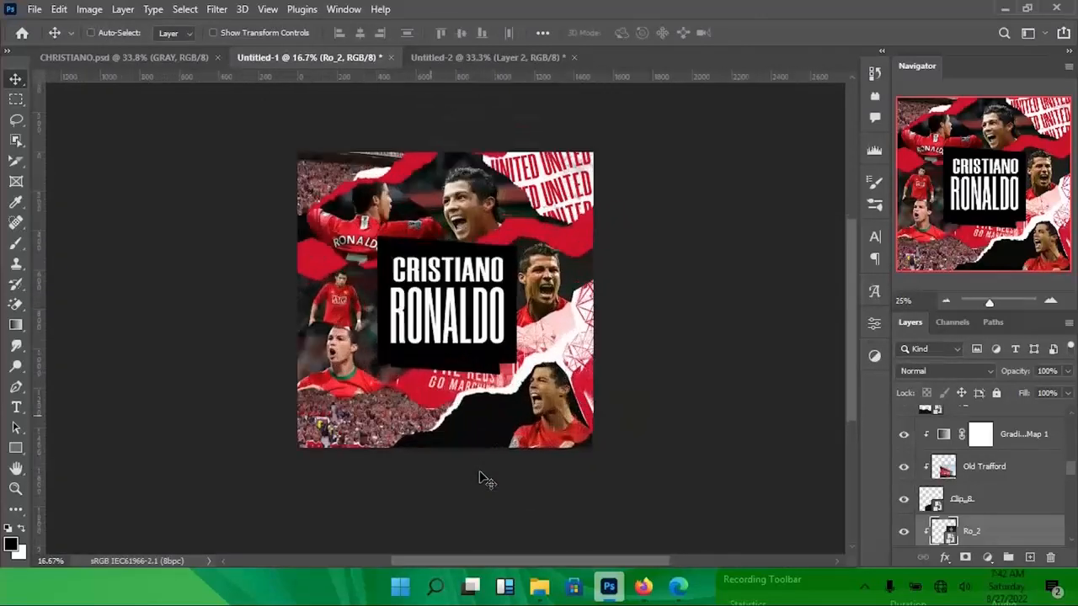
{"action": "left_click", "coordinate": [502, 375]}
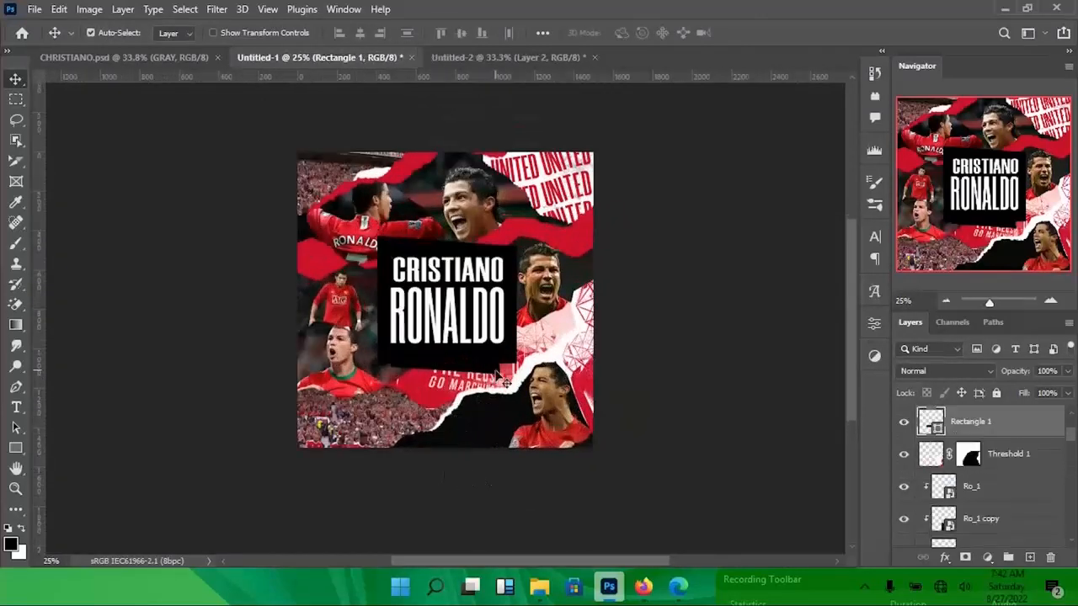
{"action": "left_click", "coordinate": [482, 315], "text": "shift"}
{"action": "left_click", "coordinate": [489, 312], "text": "shift"}
{"action": "left_click", "coordinate": [490, 266], "text": "shift"}
{"action": "key", "text": "shift+Right"}
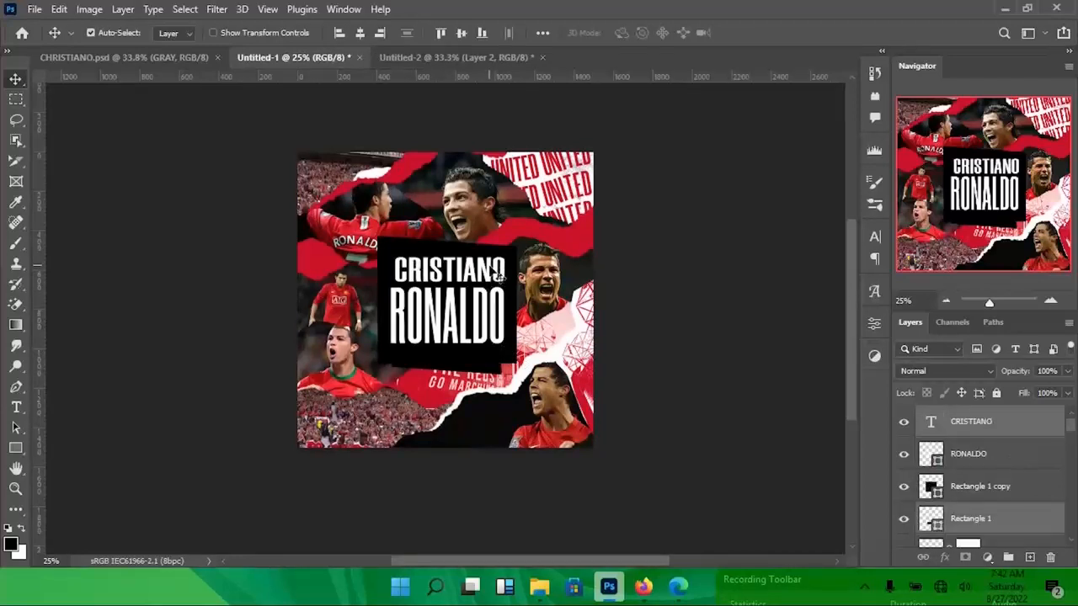
{"action": "key", "text": "ctrl+z"}
{"action": "left_click", "coordinate": [486, 311], "text": "shift"}
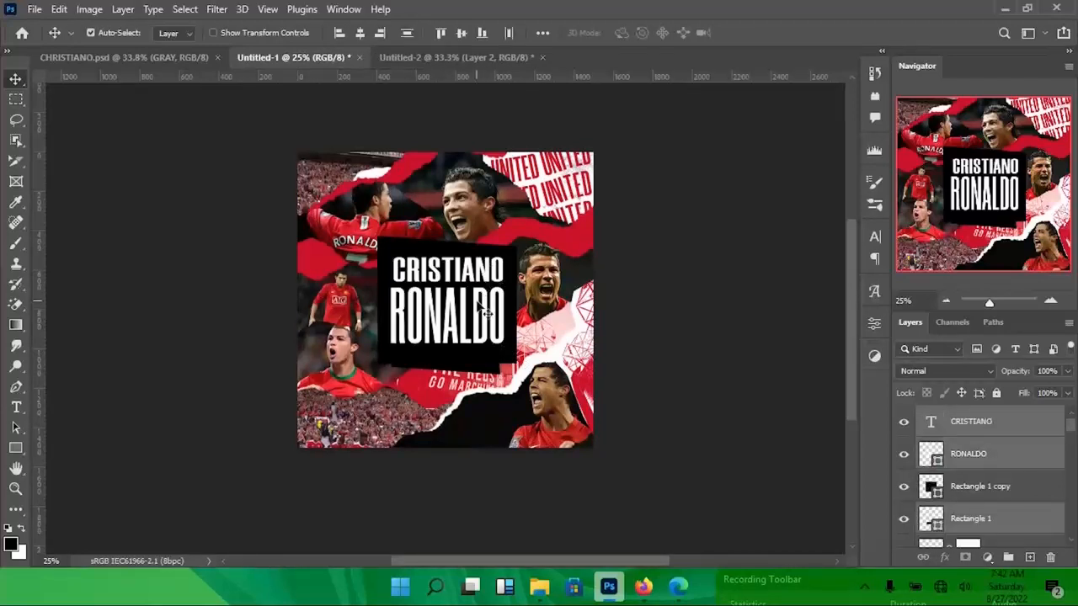
{"action": "left_click", "coordinate": [1037, 496], "text": "shift"}
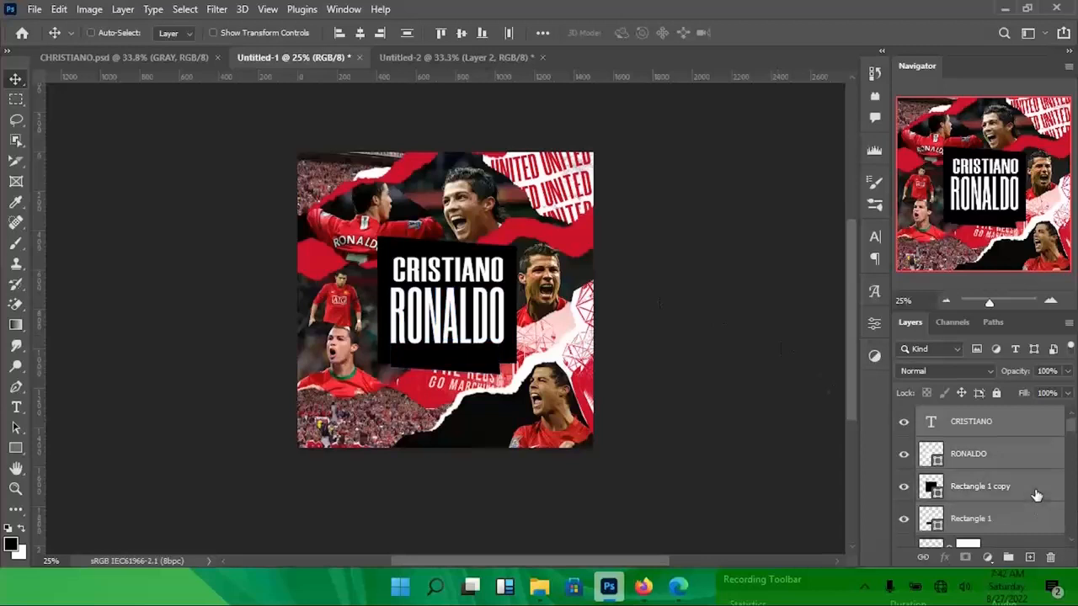
{"action": "key", "text": "Right"}
{"action": "key", "text": "Right"}
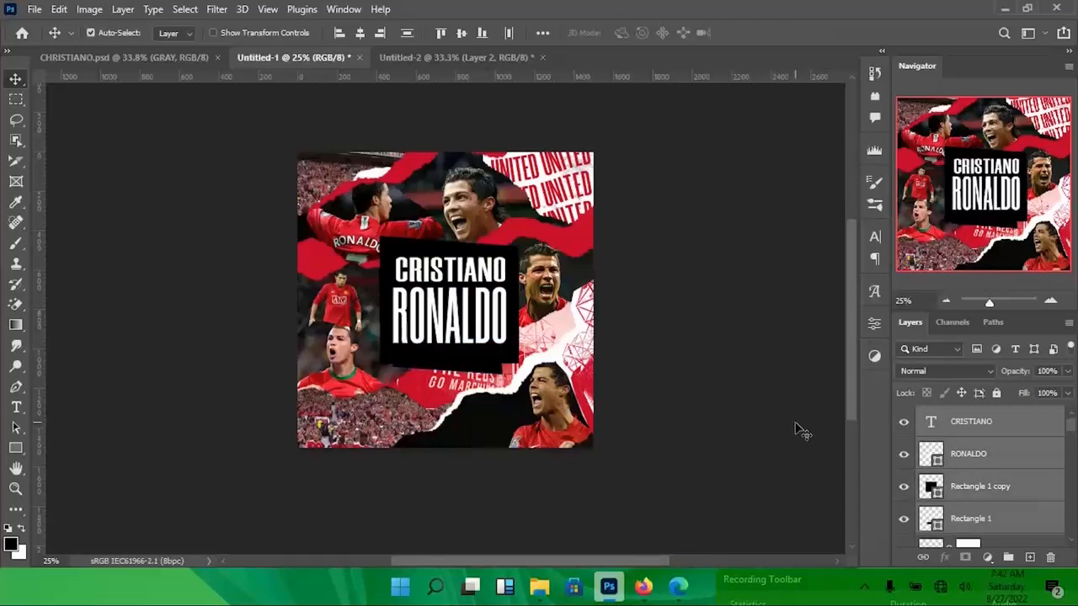
{"action": "key", "text": "Down"}
{"action": "key", "text": "Down"}
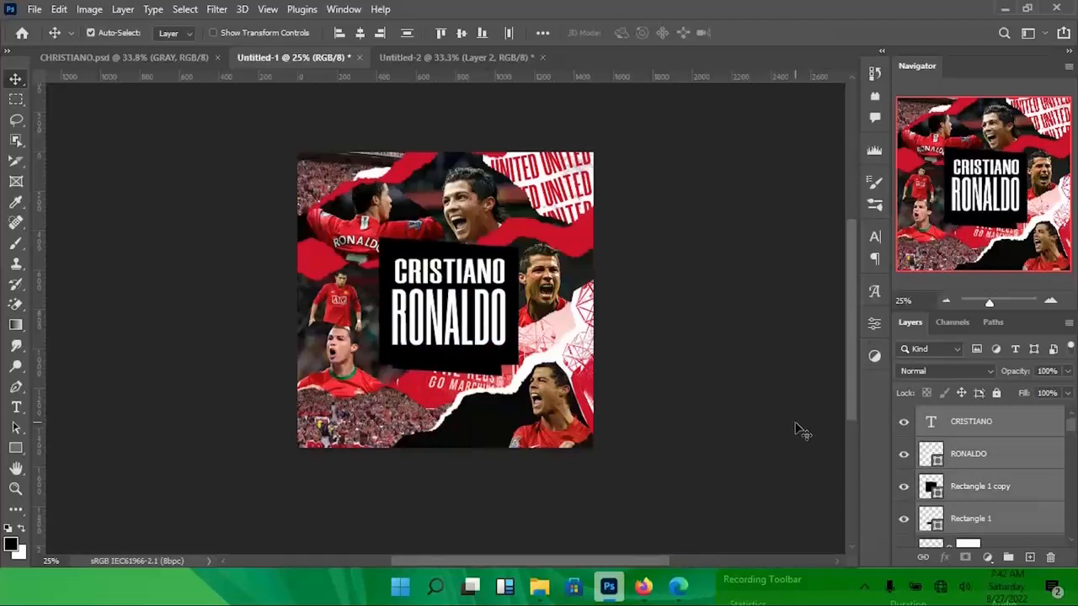
{"action": "key", "text": "Right"}
{"action": "key", "text": "Down"}
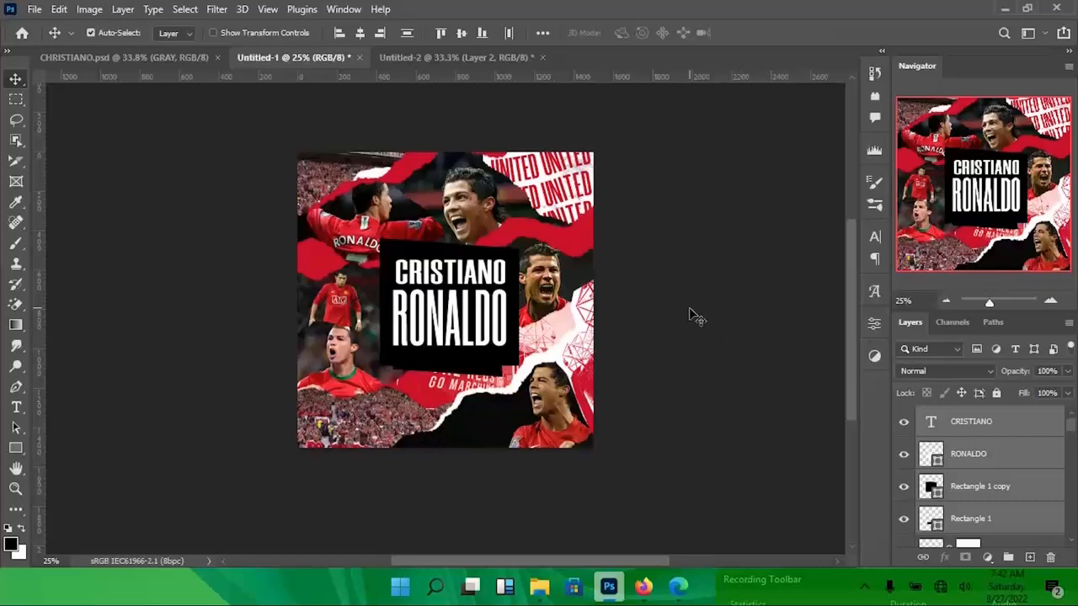
{"action": "key", "text": "Right"}
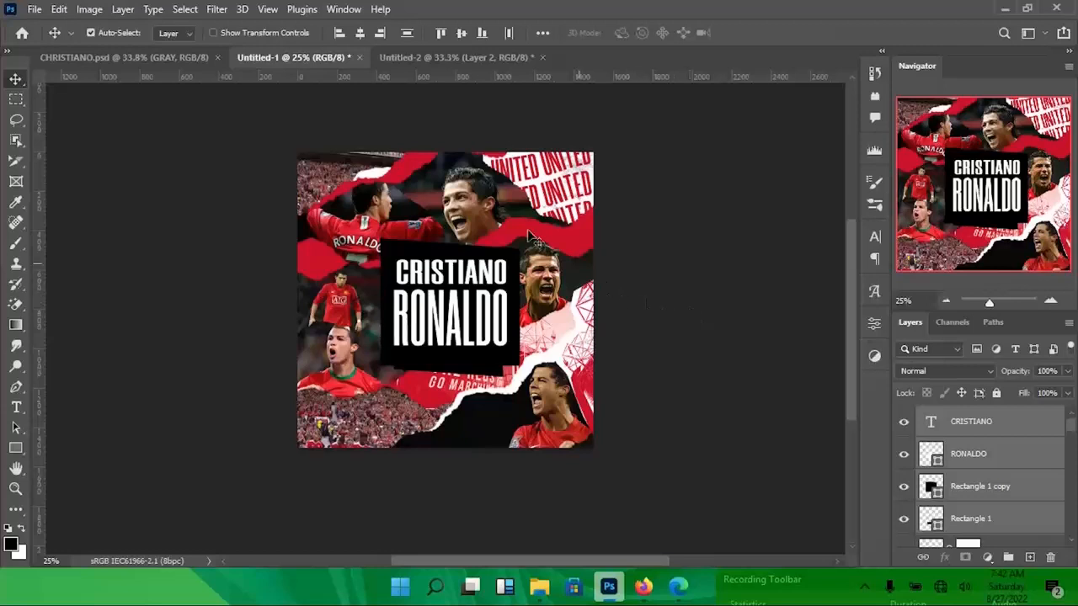
{"action": "left_click", "coordinate": [135, 59]}
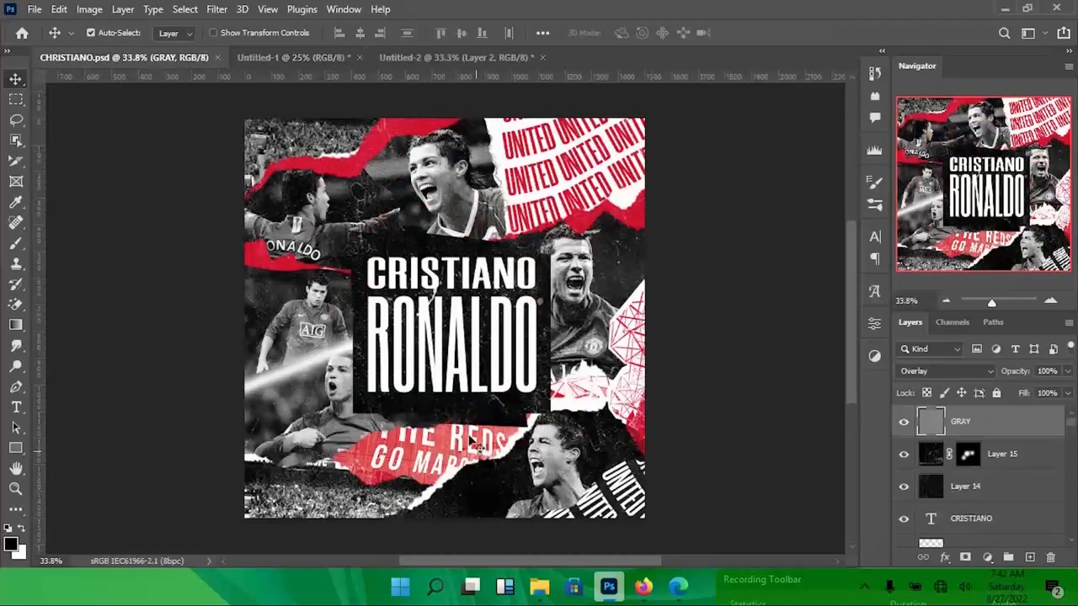
{"action": "left_click", "coordinate": [297, 57]}
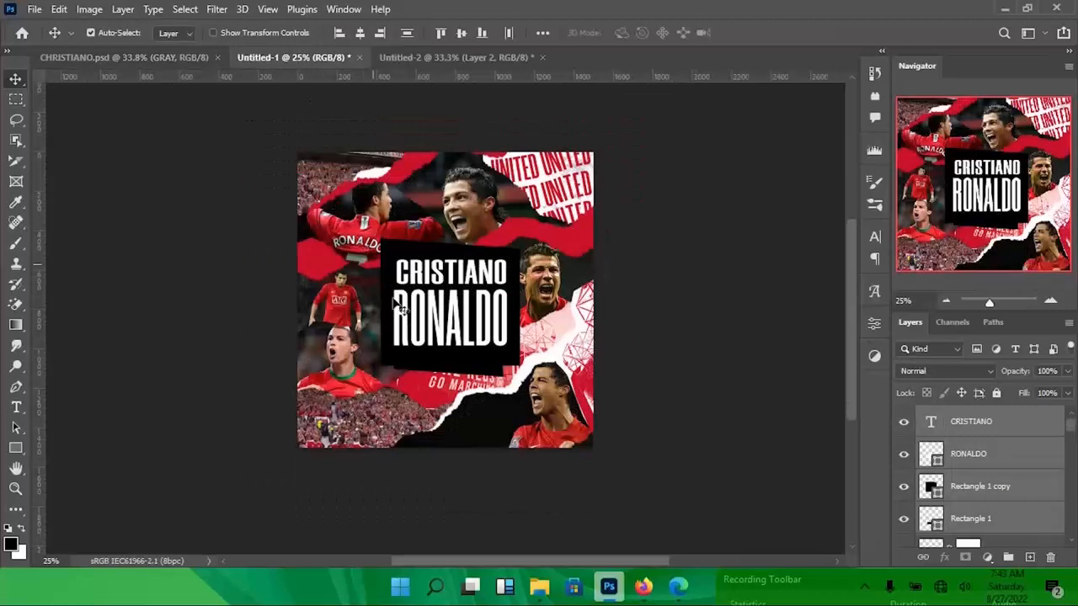
{"action": "key", "text": "ctrl+t"}
{"action": "left_click_drag", "start_coordinate": [518, 240], "coordinate": [523, 234]}
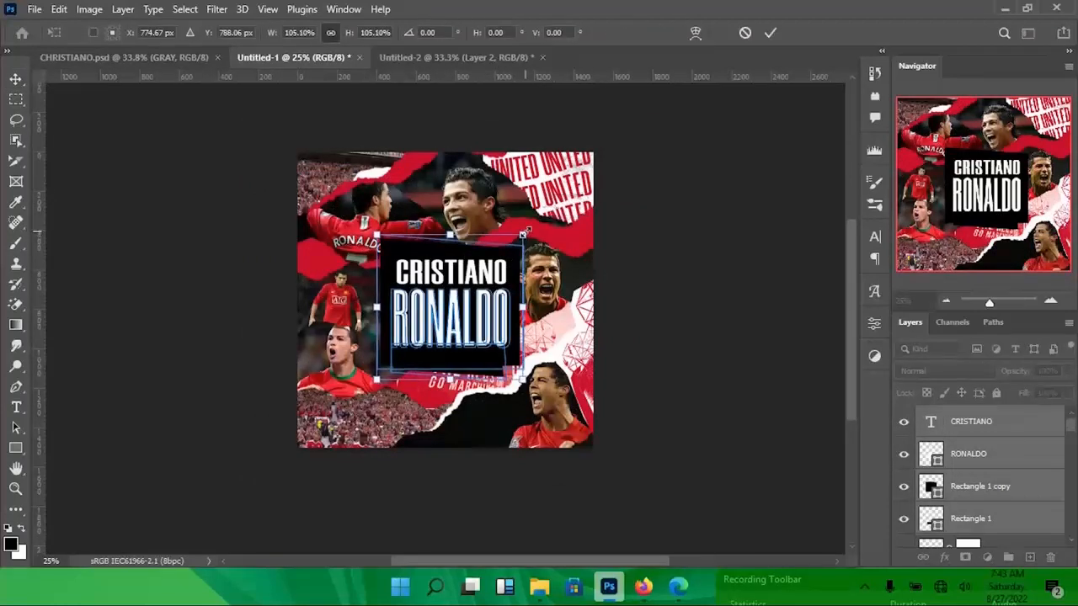
{"action": "left_click", "coordinate": [744, 33]}
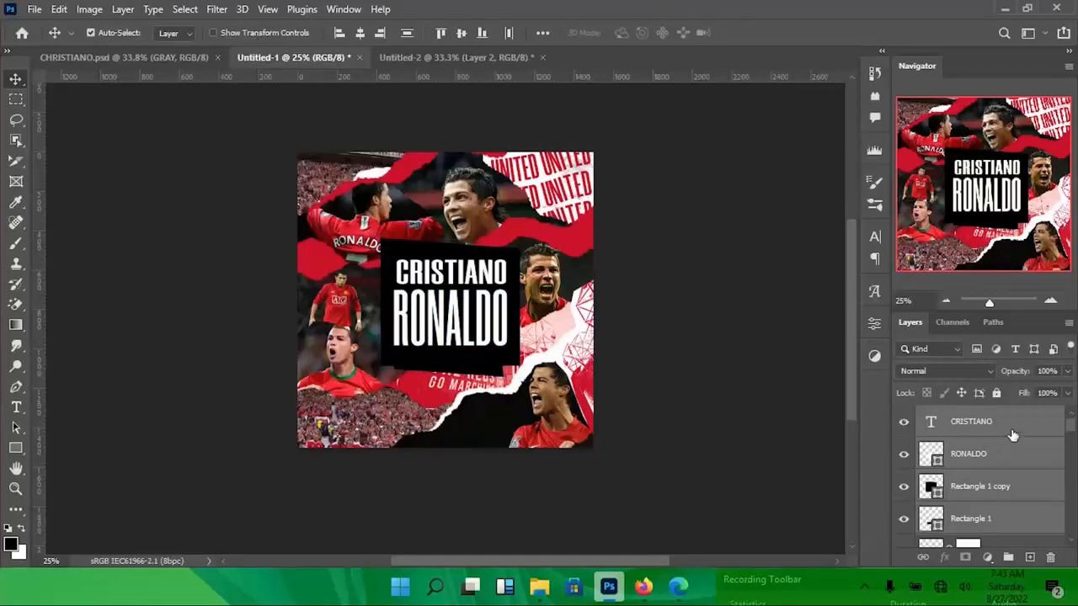
- Enlarge the CRISTIANO and RONALDO titles with both black rectangles slightly around their centre, and shift the Ro_2 photo slightly right
{"action": "scroll", "coordinate": [1009, 454], "scroll_direction": "down", "scroll_amount": 2}
{"action": "key", "text": "ctrl+t"}
{"action": "left_click_drag", "start_coordinate": [520, 239], "coordinate": [528, 230]}
{"action": "key", "text": "Return"}
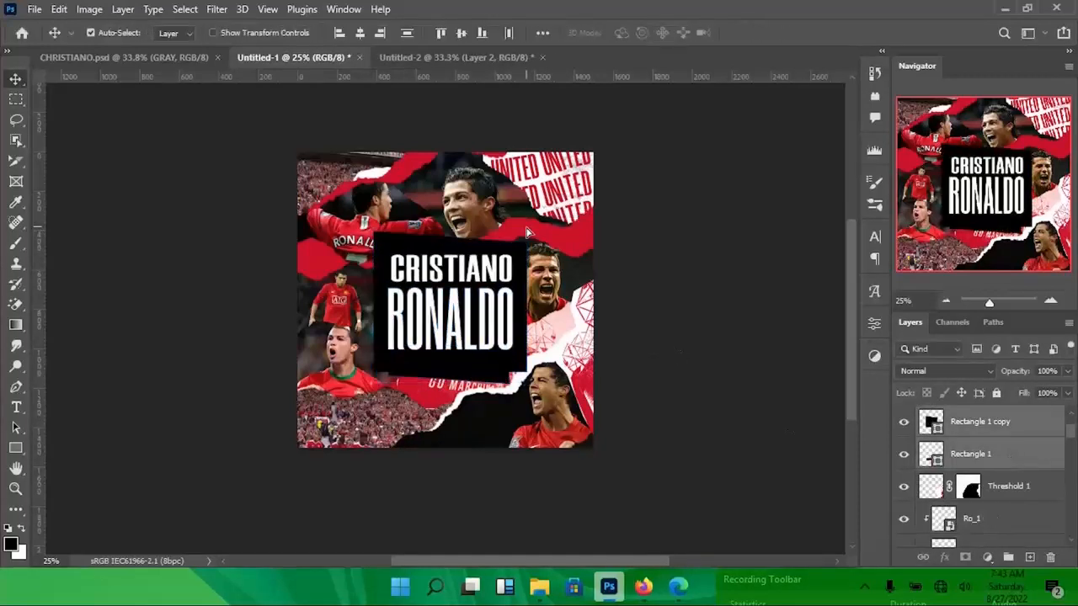
{"action": "left_click", "coordinate": [548, 288]}
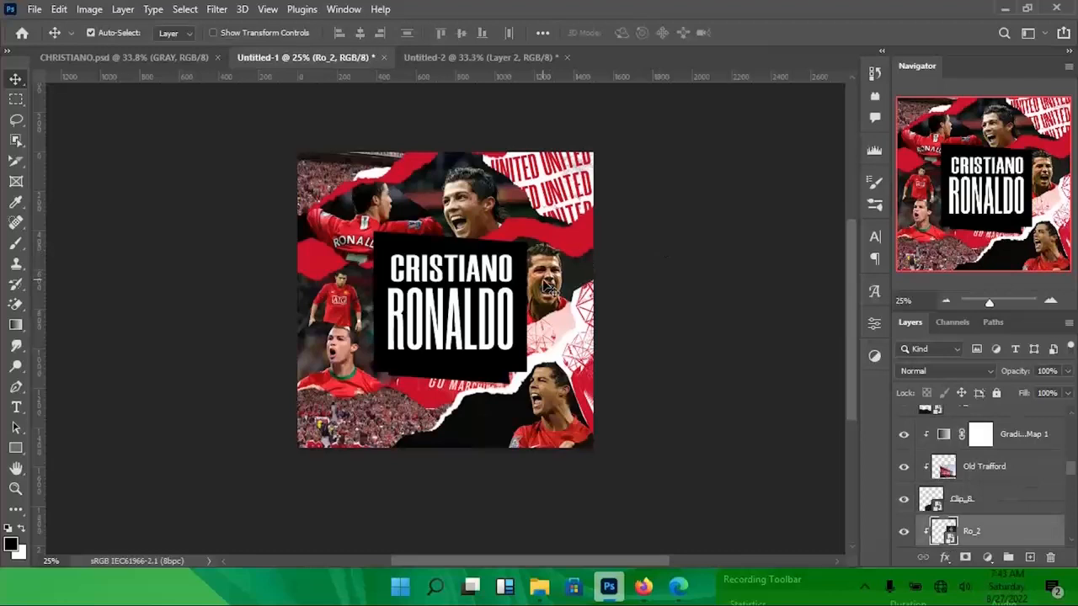
{"action": "left_click_drag", "start_coordinate": [543, 281], "coordinate": [548, 282]}
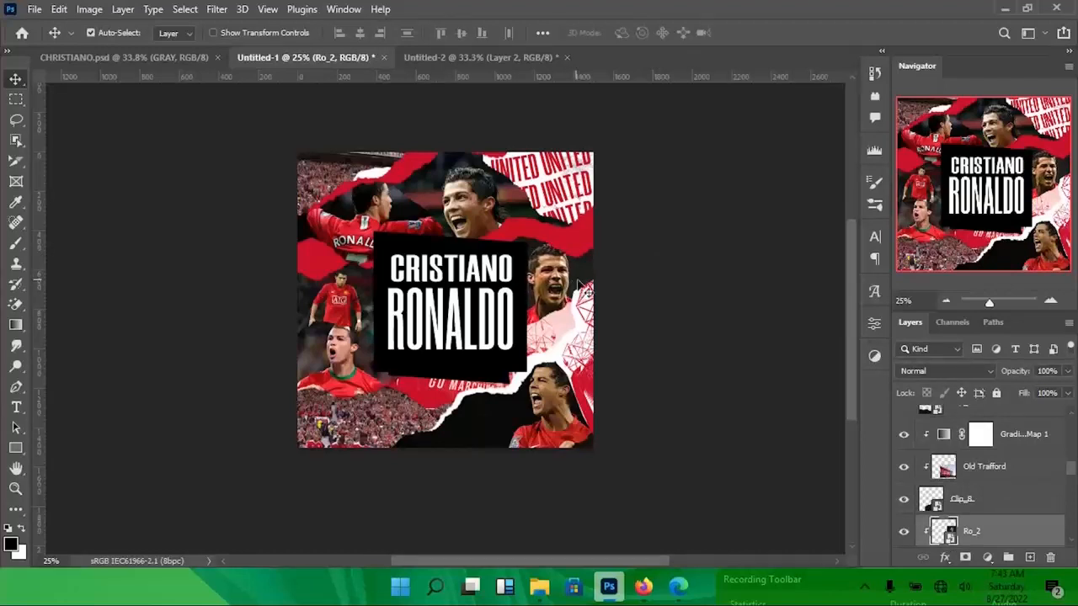
- Scale Clip_2 copy 3 to about 107.05%, rotate it about -8.72° and shift it slightly up and left
{"action": "scroll", "coordinate": [1003, 483], "scroll_direction": "down", "scroll_amount": 1}
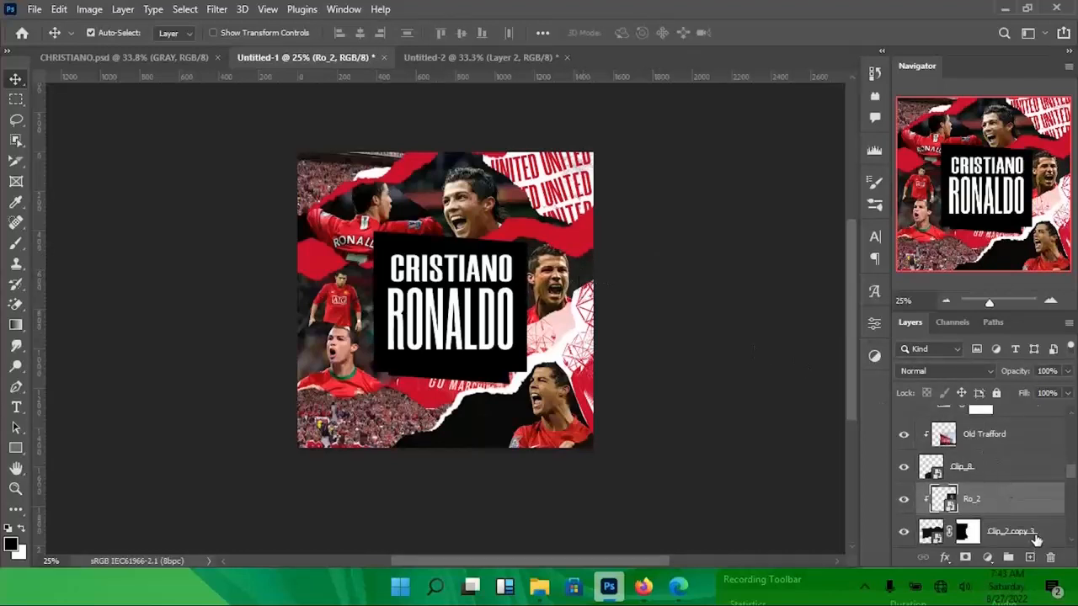
{"action": "left_click", "coordinate": [1033, 537]}
{"action": "key", "text": "ctrl+t"}
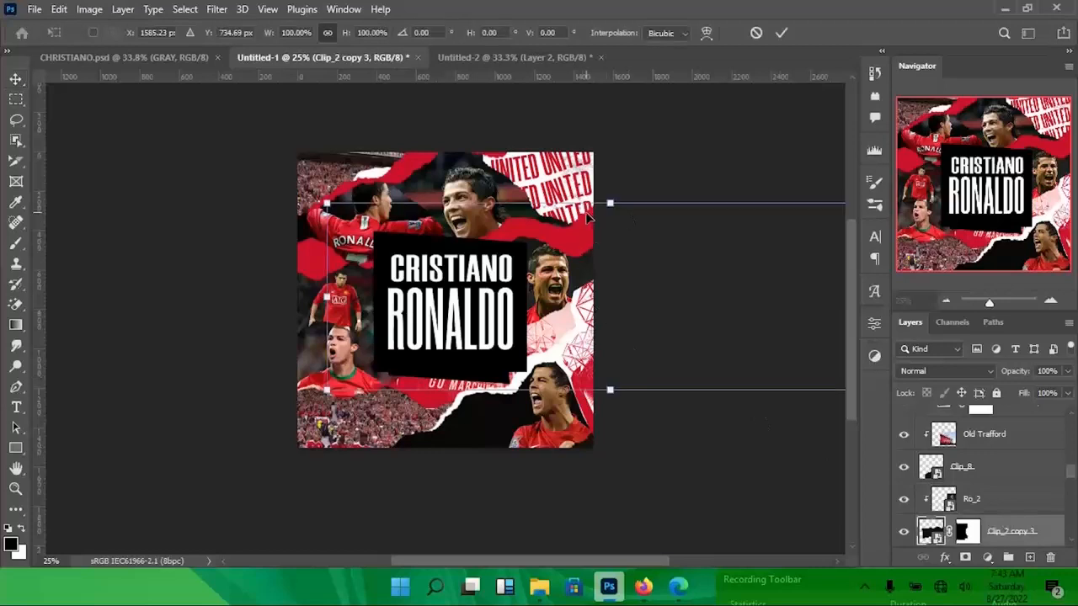
{"action": "key", "text": "ctrl+minus"}
{"action": "left_click_drag", "start_coordinate": [748, 241], "coordinate": [776, 231]}
{"action": "left_click_drag", "start_coordinate": [794, 409], "coordinate": [792, 365]}
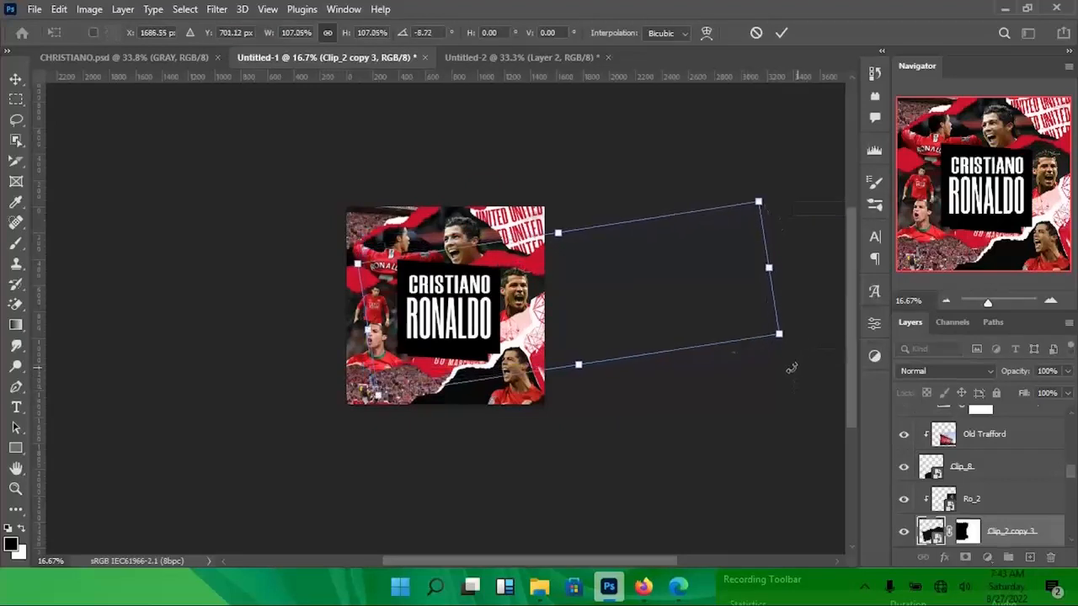
{"action": "left_click_drag", "start_coordinate": [537, 303], "coordinate": [533, 293]}
{"action": "key", "text": "Return"}
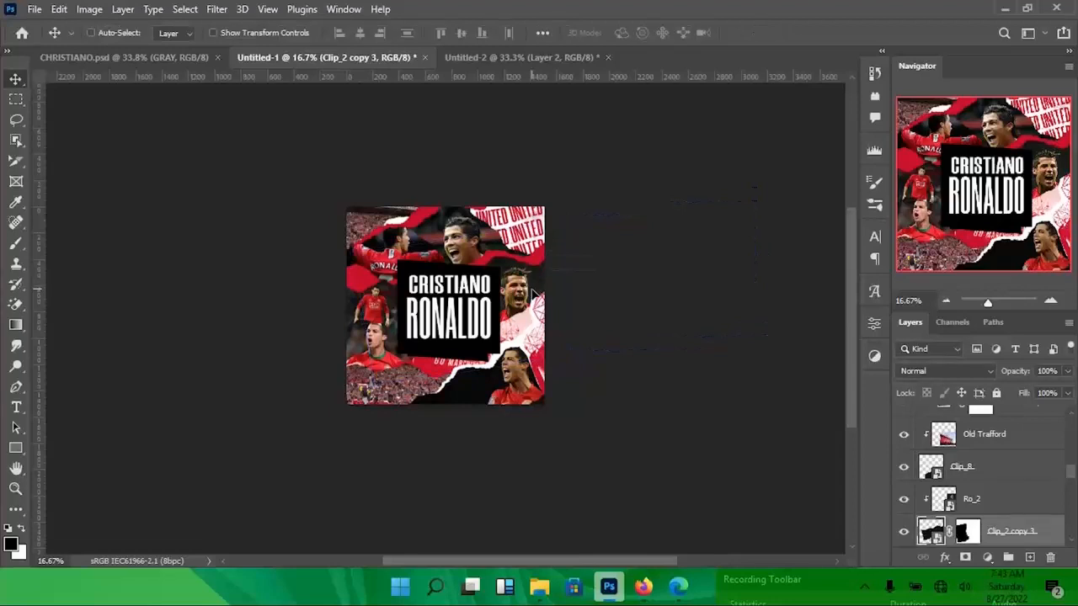
- Add a black-to-white Gradient Map adjustment directly above Layer 2 and clip it to the torn-paper group below
{"action": "key", "text": "ctrl+plus"}
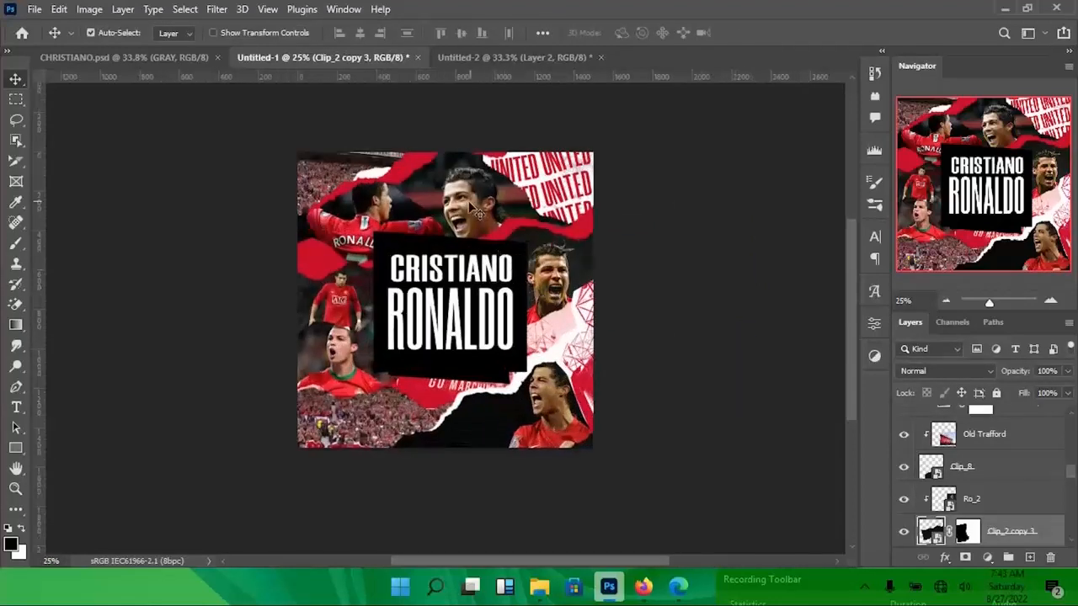
{"action": "left_click", "coordinate": [474, 210]}
{"action": "scroll", "coordinate": [1021, 478], "scroll_direction": "up", "scroll_amount": 1}
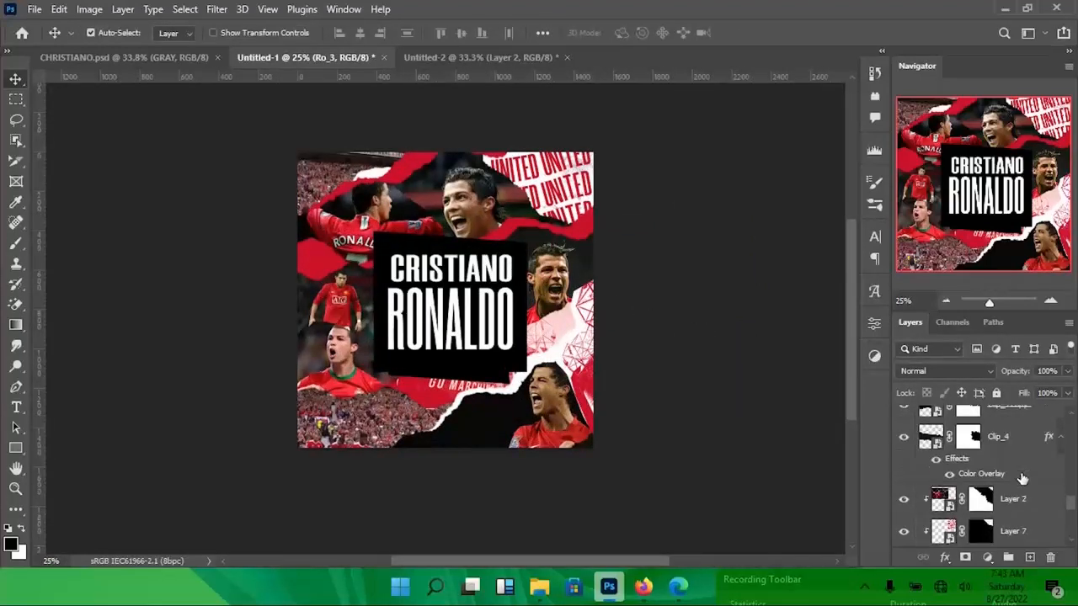
{"action": "left_click", "coordinate": [1025, 500]}
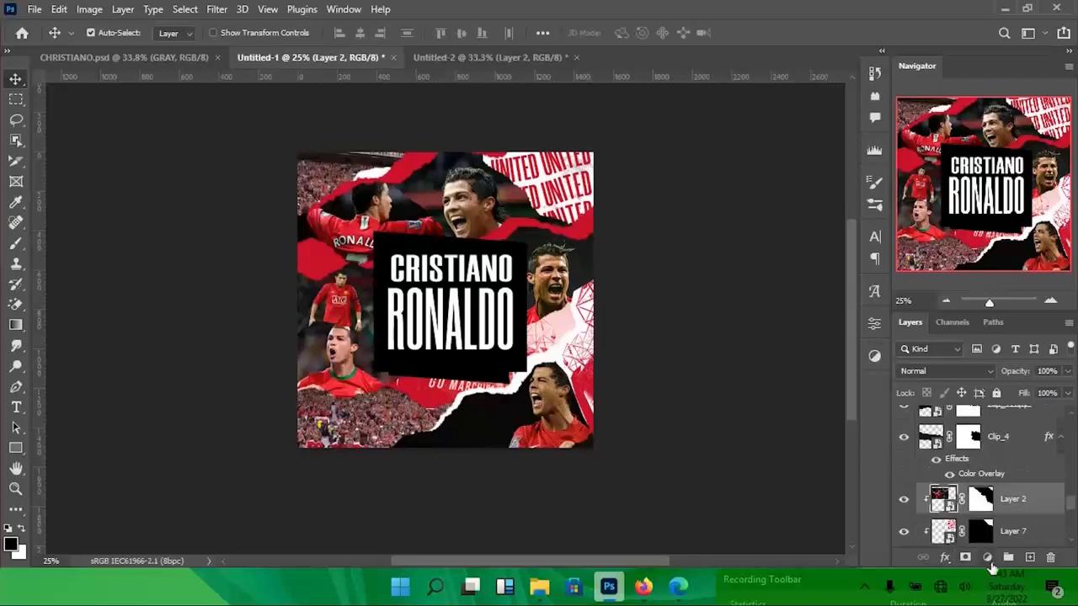
{"action": "left_click", "coordinate": [987, 558]}
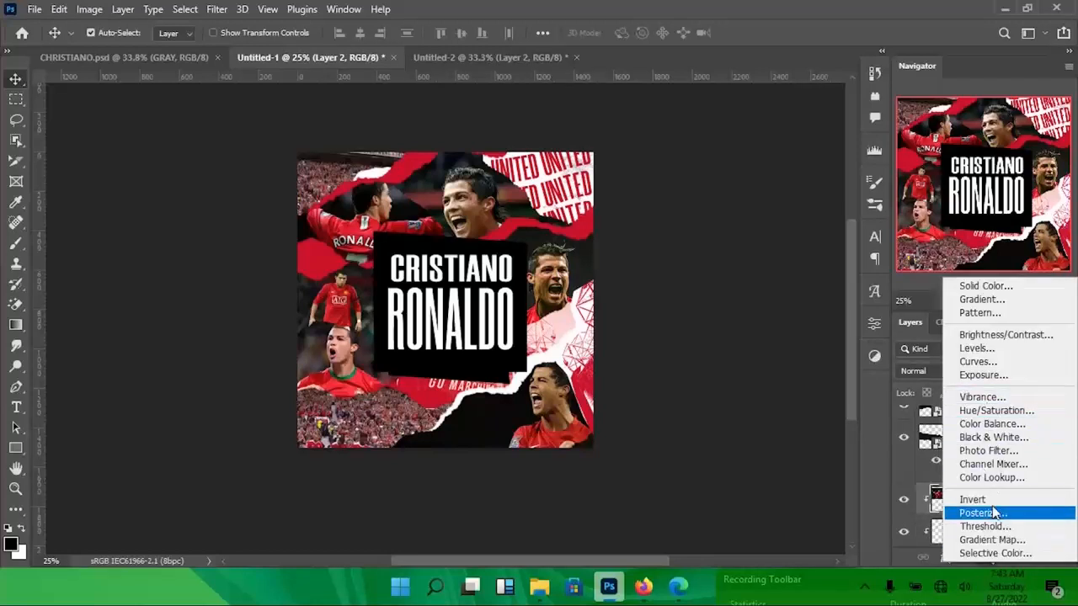
{"action": "left_click", "coordinate": [992, 540]}
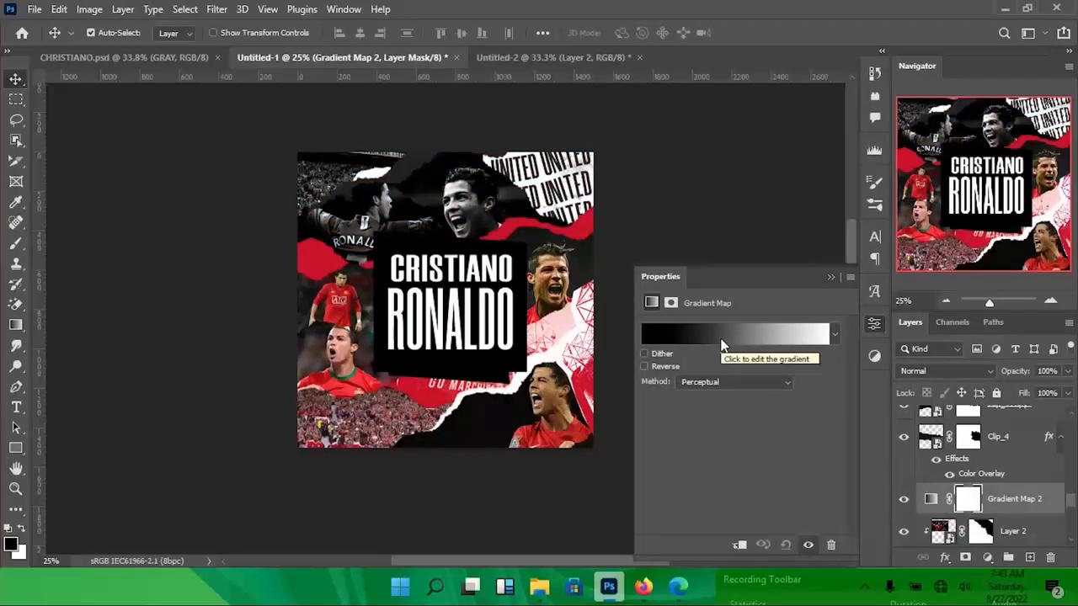
{"action": "key", "text": "ctrl+alt+g"}
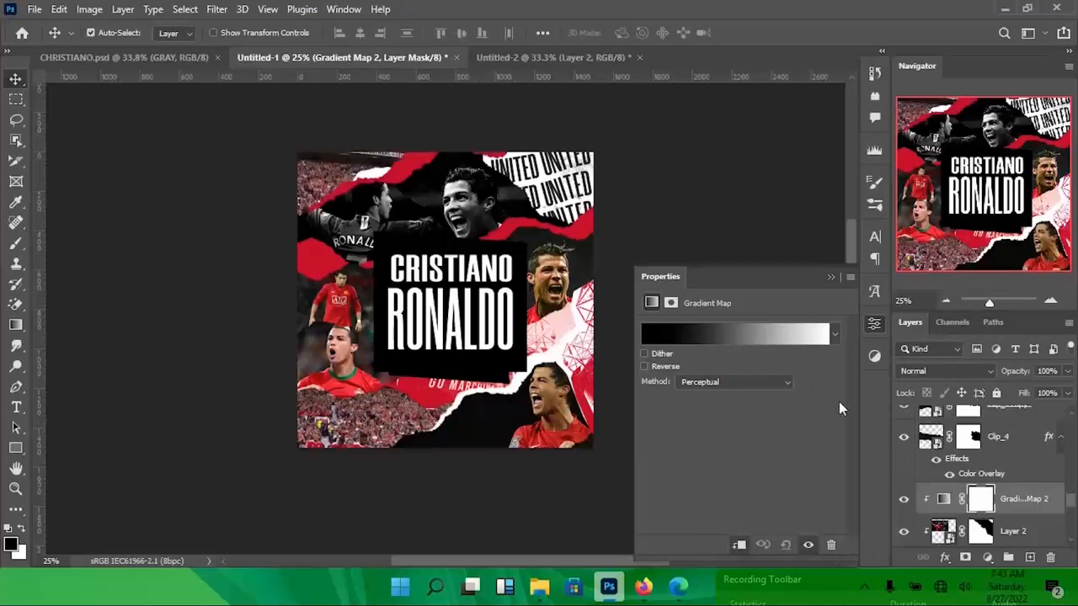
- Move Layer 7 with the UNITED lettering above Gradient Map 2 so it stays outside the black-and-white effect
{"action": "scroll", "coordinate": [996, 488], "scroll_direction": "down", "scroll_amount": 1}
{"action": "left_click", "coordinate": [1027, 532]}
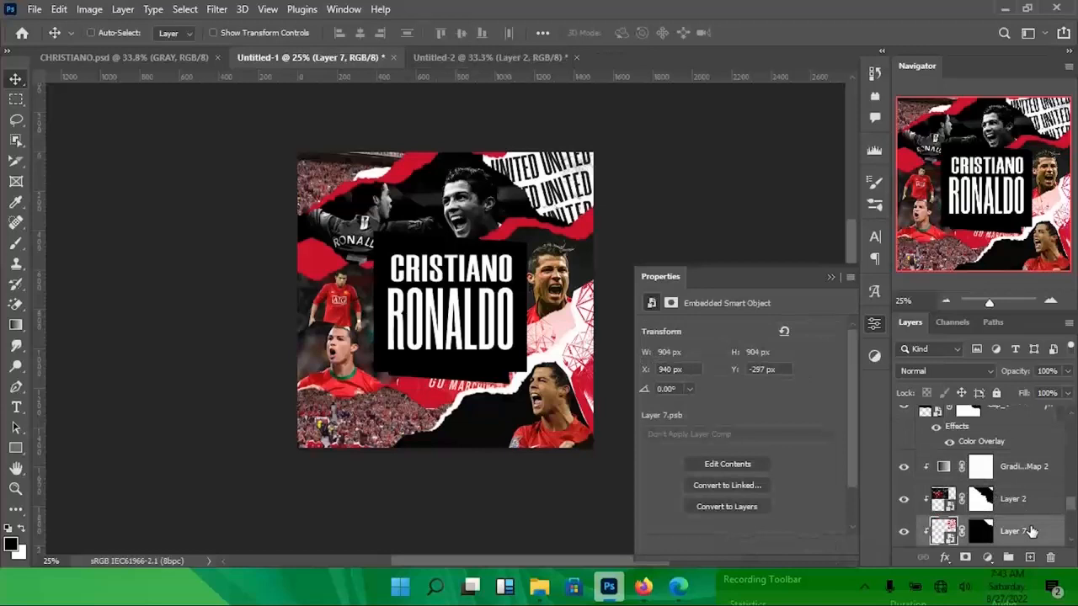
{"action": "key", "text": "ctrl+bracketright"}
{"action": "key", "text": "ctrl+bracketright"}
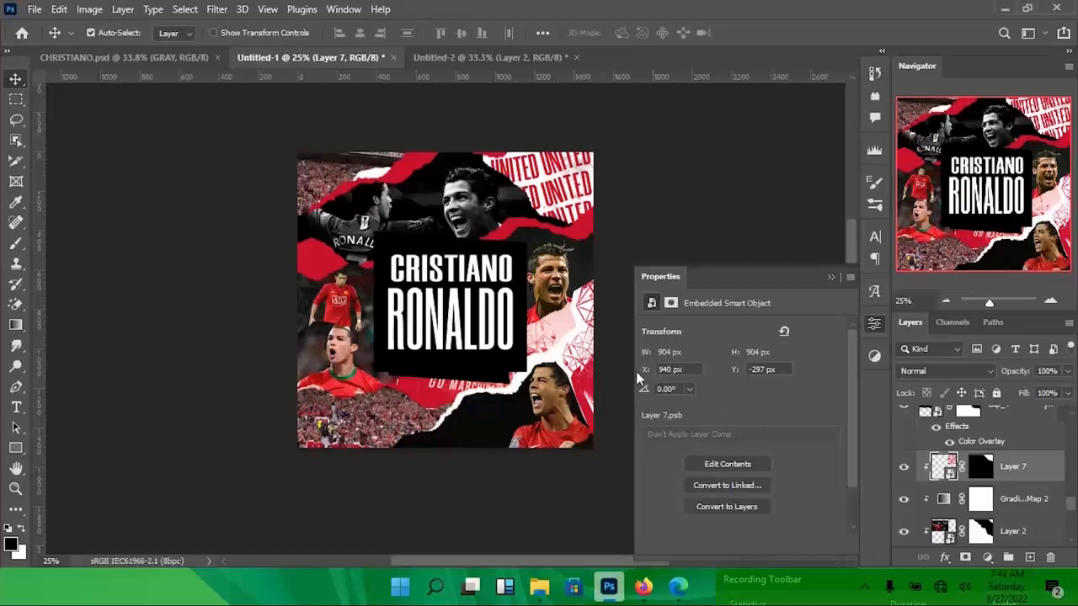
- Copy Gradient Map 2 and paste it above Layer 3, clipped to the standing player's torn-paper shape
{"action": "left_click", "coordinate": [1034, 505]}
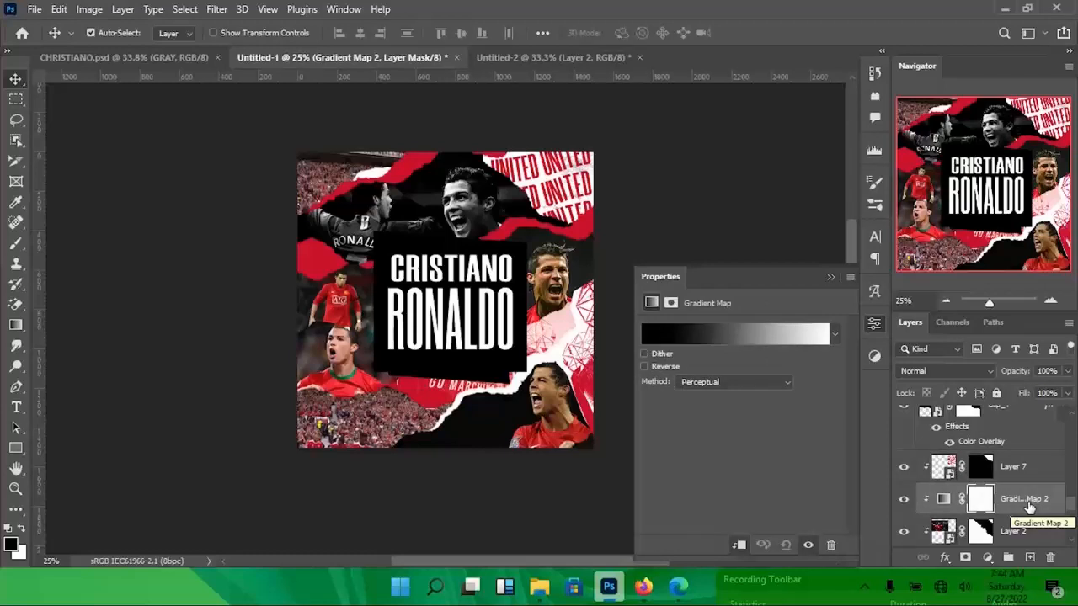
{"action": "left_click", "coordinate": [1022, 511]}
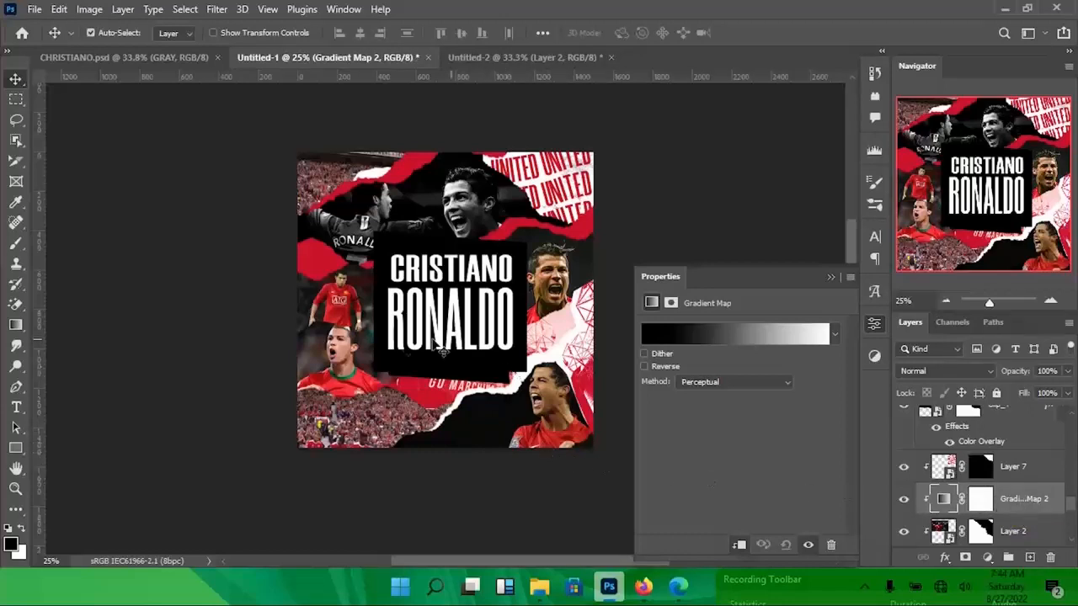
{"action": "left_click", "coordinate": [328, 297], "text": "ctrl"}
{"action": "scroll", "coordinate": [960, 457], "scroll_direction": "up", "scroll_amount": 2}
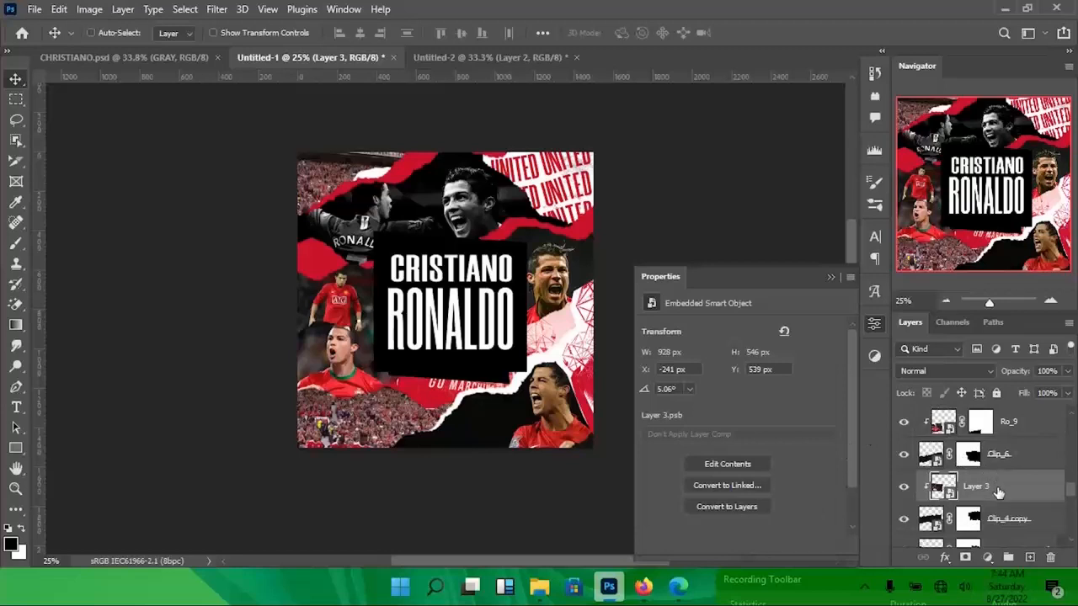
{"action": "key", "text": "ctrl+alt+shift+g"}
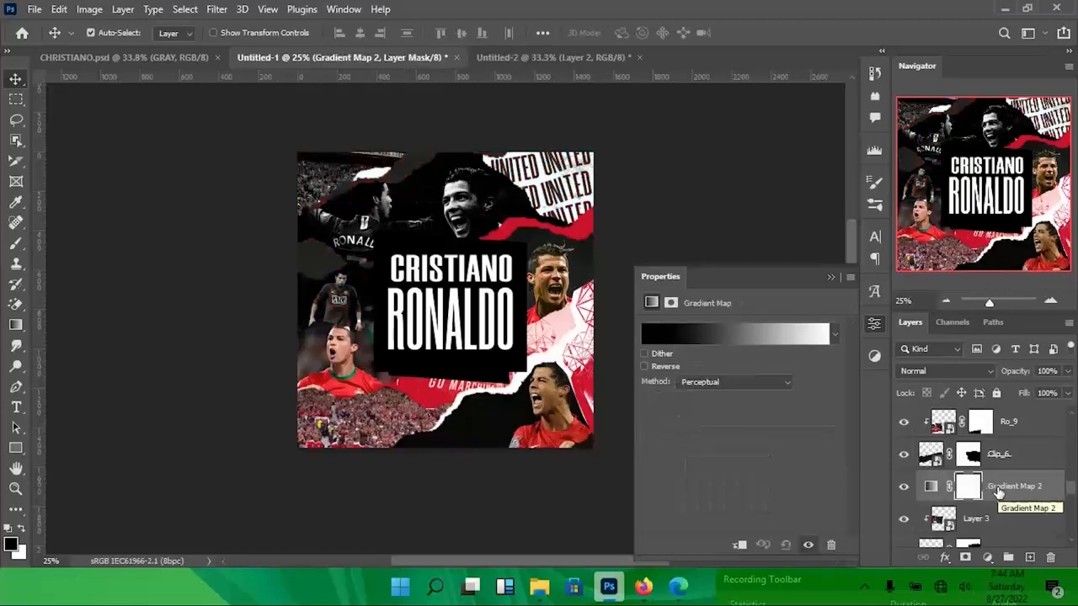
{"action": "key", "text": "ctrl+alt+g"}
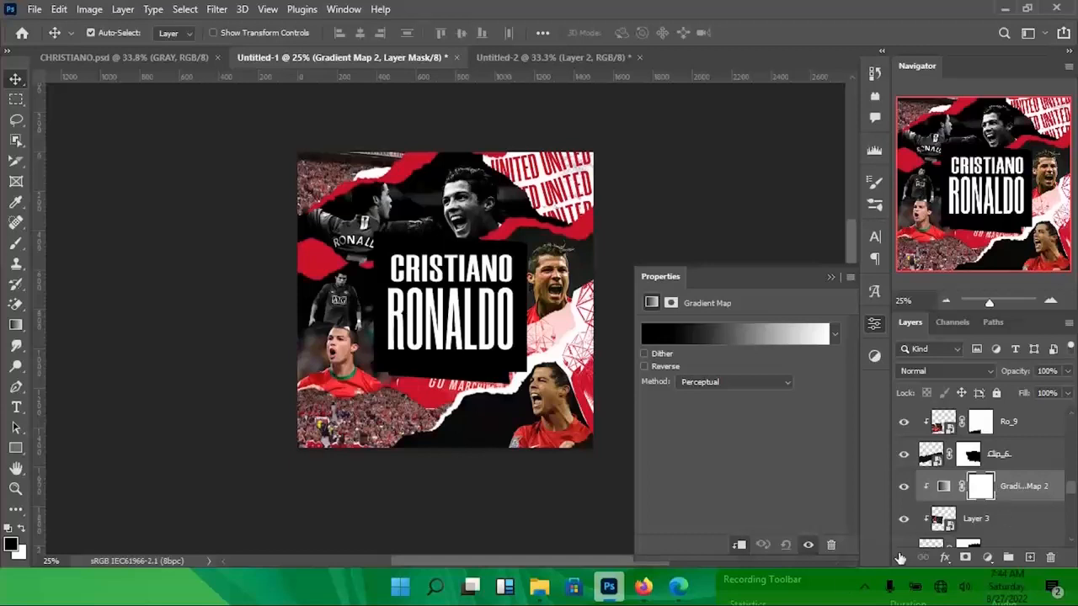
{"action": "left_click", "coordinate": [864, 585]}
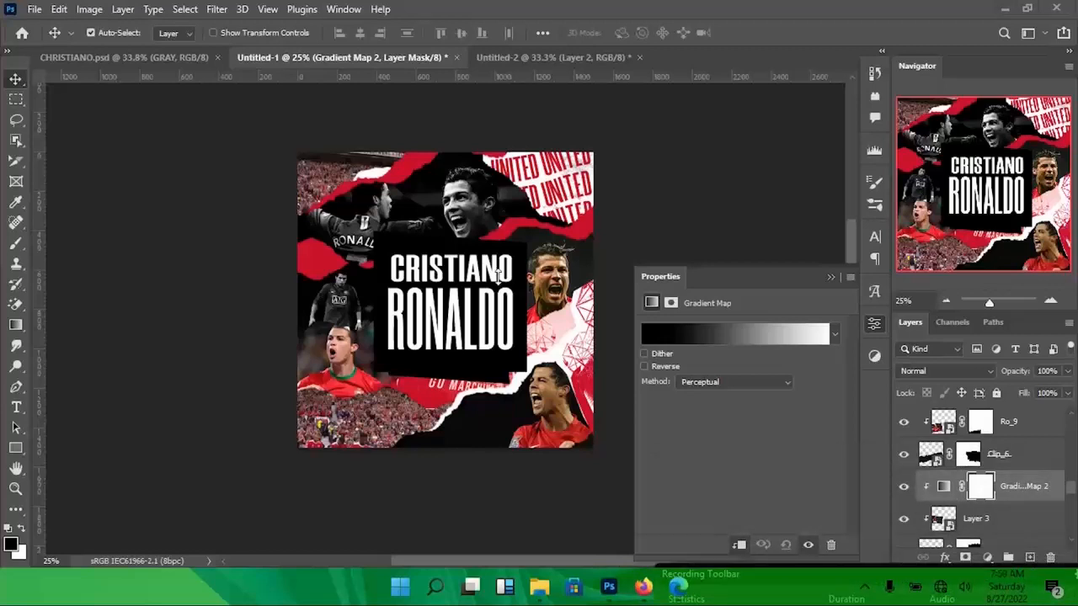
- Paste another copy of Gradient Map 2 above the Ro_2 photo and clip it
{"action": "left_click", "coordinate": [1057, 495]}
{"action": "key", "text": "ctrl+c"}
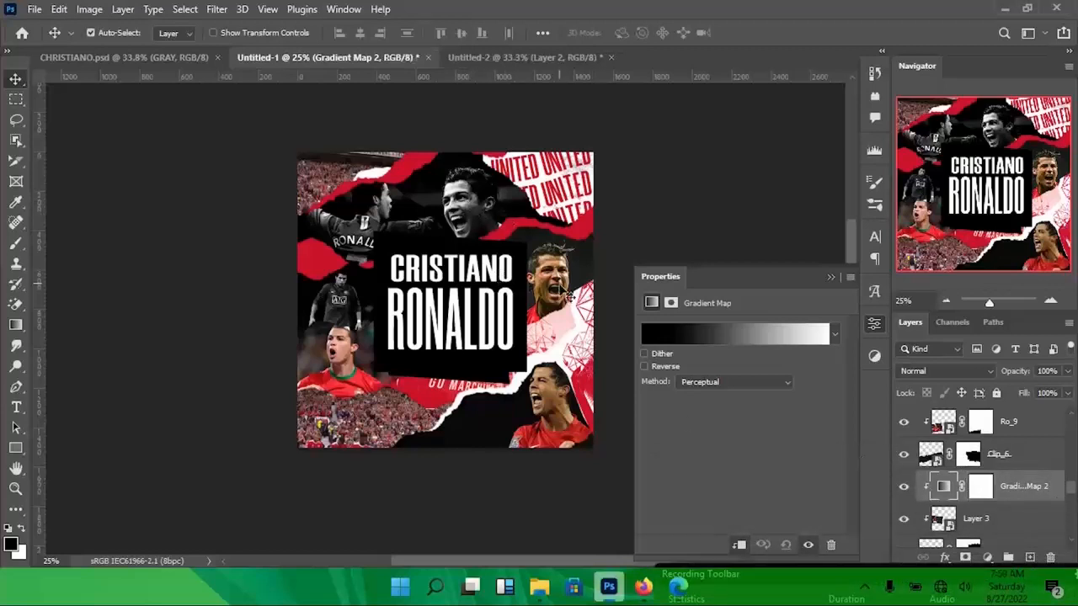
{"action": "left_click", "coordinate": [559, 286]}
{"action": "key", "text": "ctrl+v"}
{"action": "key", "text": "ctrl+alt+g"}
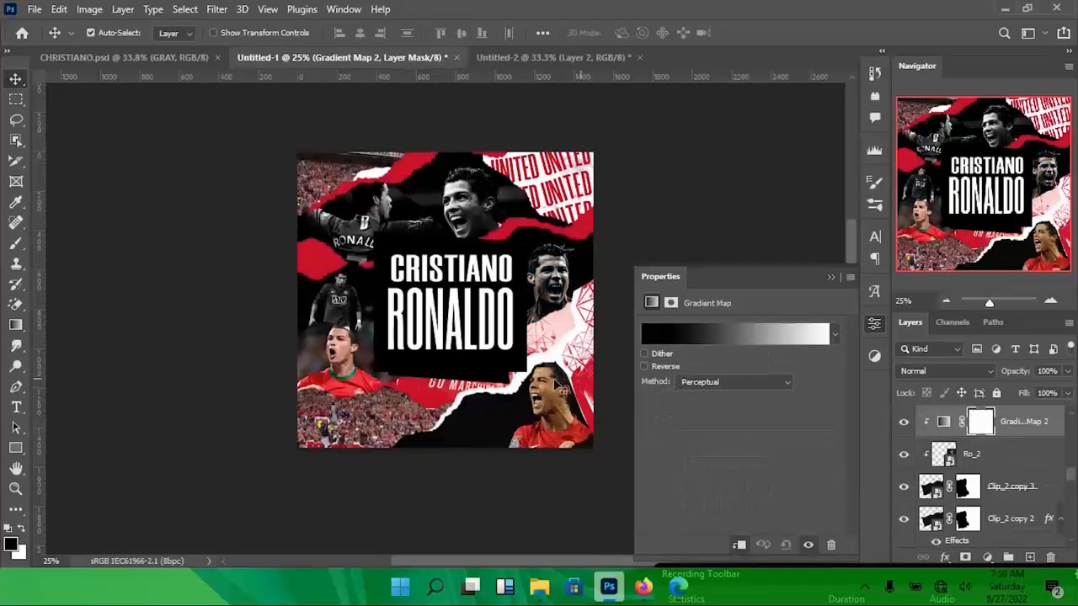
- Paste a clipped copy of Gradient Map 2 above the red-shirt portrait below the standing player
{"action": "left_click", "coordinate": [345, 364], "text": "ctrl"}
{"action": "key", "text": "ctrl+v"}
{"action": "left_click", "coordinate": [990, 515], "text": "alt"}
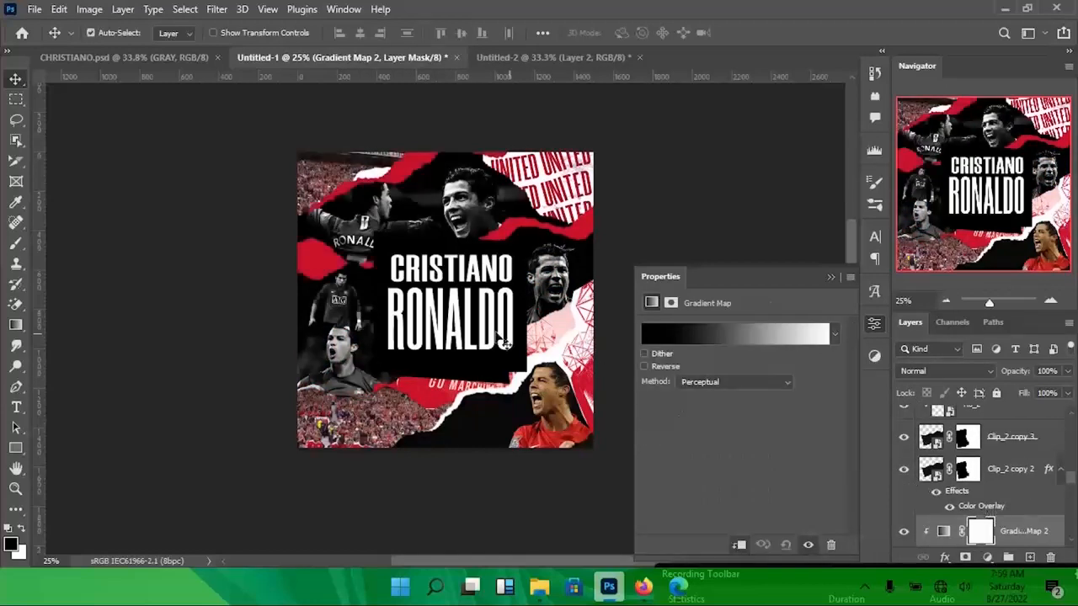
- Rename the upper-left crowd photo Layer 1 as clowd and add a clipped Gradient Map above it
{"action": "left_click", "coordinate": [329, 177], "text": "ctrl"}
{"action": "double_click", "coordinate": [960, 534]}
{"action": "type", "text": "clou"}
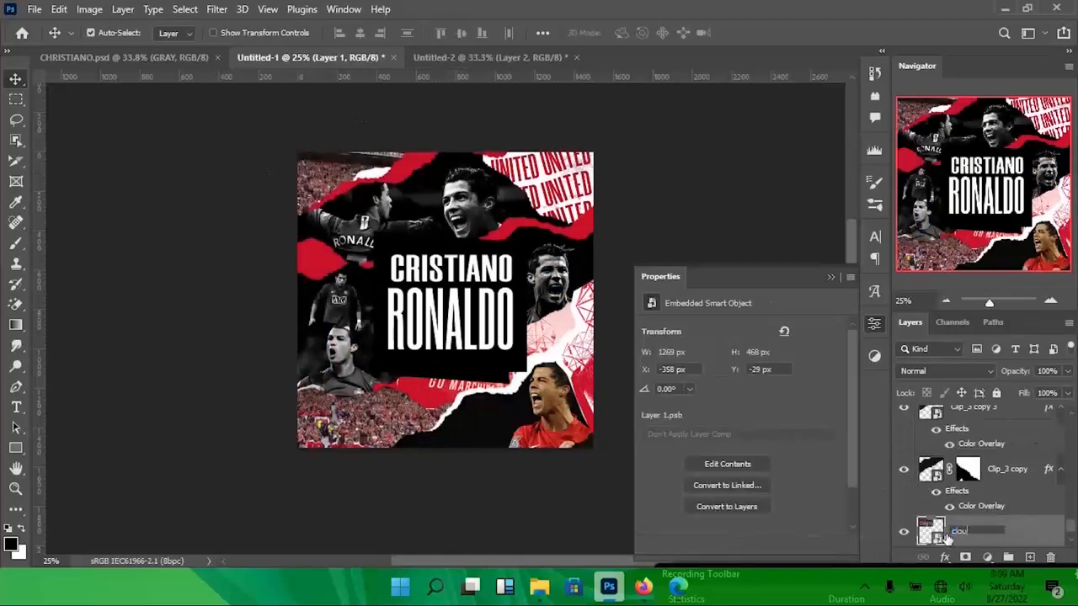
{"action": "type", "text": "d"}
{"action": "key", "text": "Return"}
{"action": "left_click", "coordinate": [987, 557]}
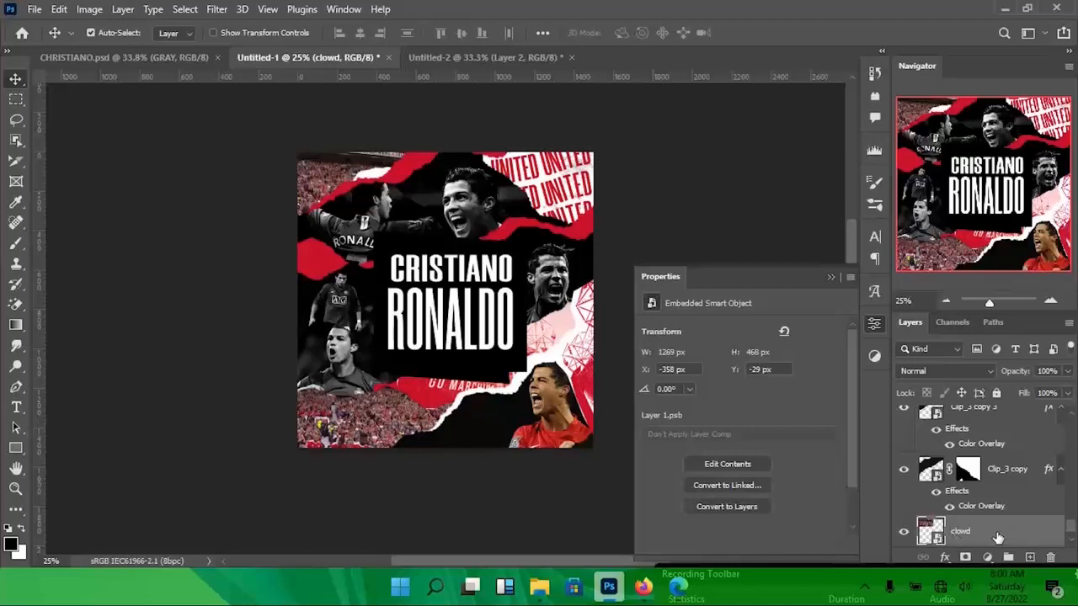
{"action": "left_click", "coordinate": [1000, 537]}
{"action": "left_click", "coordinate": [738, 544]}
- Rename the lower-left crowd photo layer as clowd_2 and add a clipped Gradient Map above it
{"action": "left_click", "coordinate": [362, 420]}
{"action": "double_click", "coordinate": [973, 421]}
{"action": "type", "text": "clowd_2"}
{"action": "key", "text": "Return"}
{"action": "left_click", "coordinate": [987, 558]}
{"action": "left_click", "coordinate": [1000, 537]}
{"action": "key", "text": "ctrl+alt+g"}
- Add a clipped Gradient Map above the Ro_1 photo in the poster's lower-right corner
{"action": "left_click", "coordinate": [550, 408]}
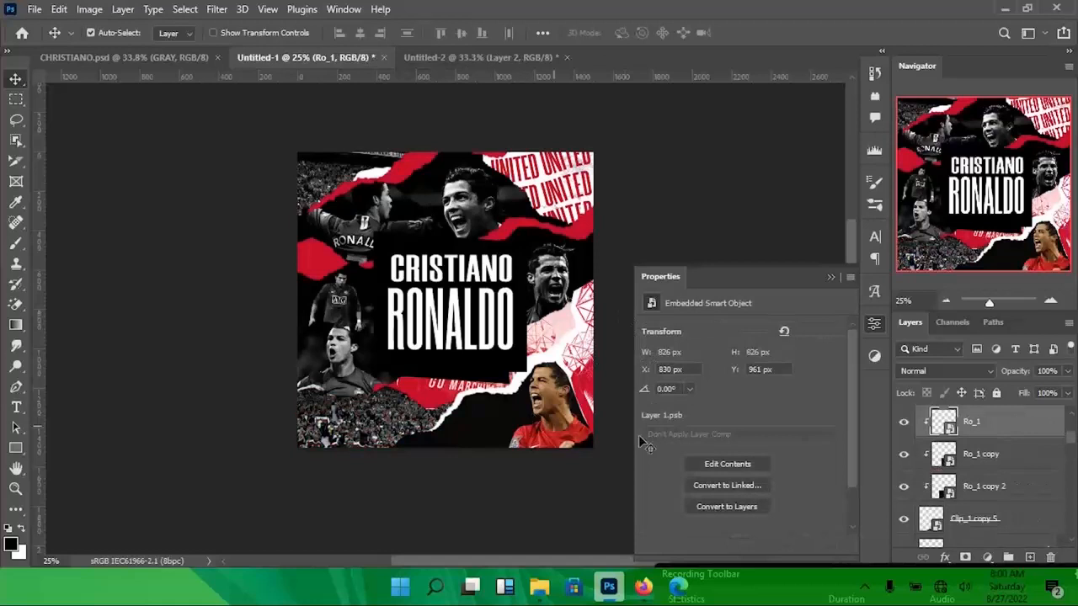
{"action": "left_click", "coordinate": [986, 557]}
{"action": "key", "text": "ctrl+alt+g"}
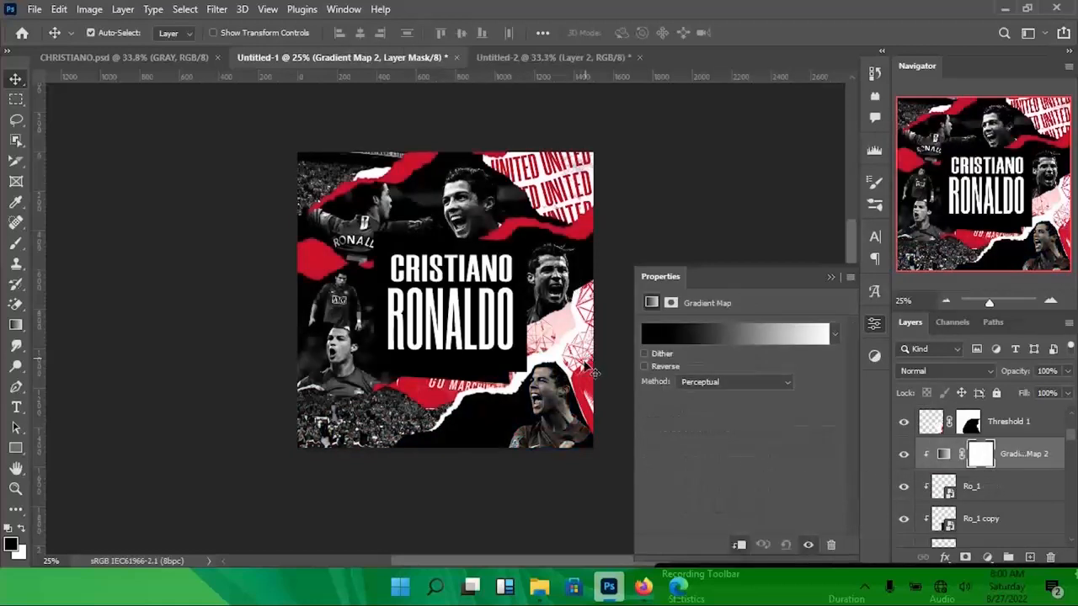
- Brighten the Ro_2 photo with a Curves adjustment whose midpoint maps input 103 to output 171
{"action": "left_click", "coordinate": [562, 280]}
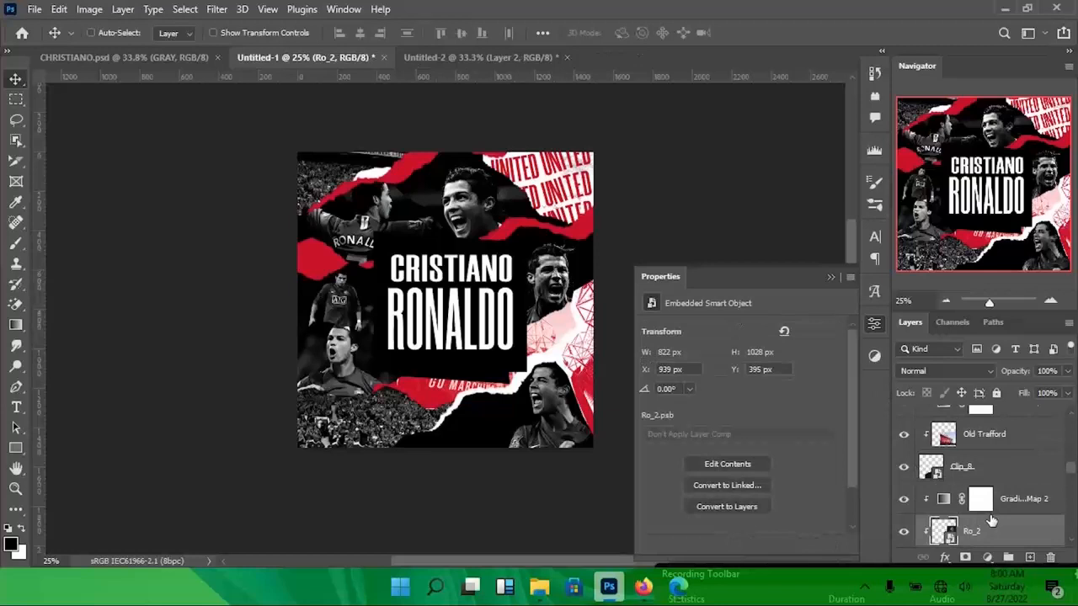
{"action": "key", "text": "ctrl+m"}
{"action": "left_click_drag", "start_coordinate": [512, 61], "coordinate": [808, 111]}
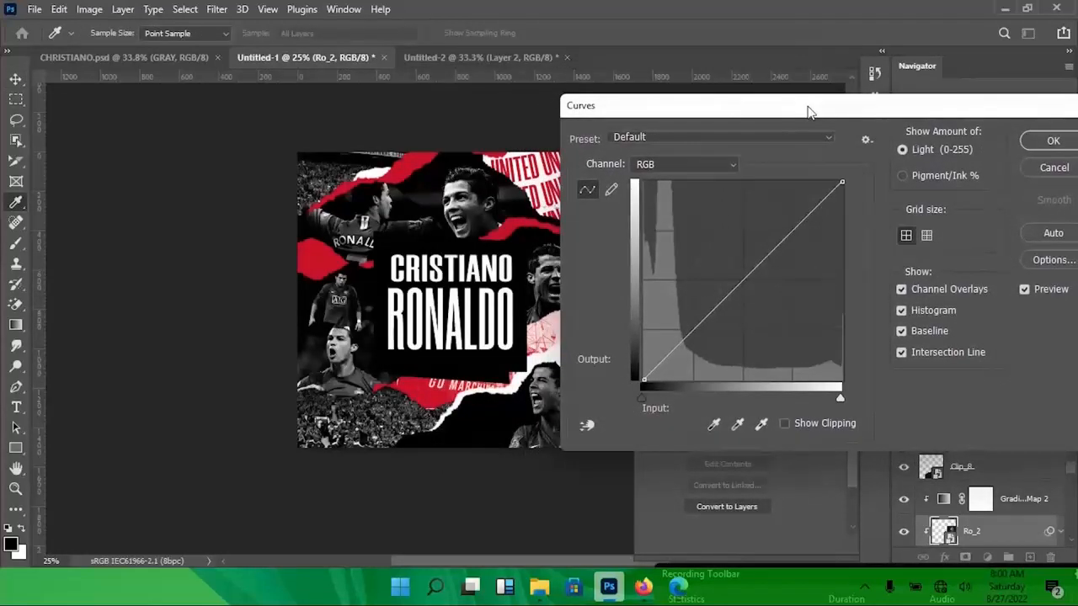
{"action": "left_click", "coordinate": [741, 280]}
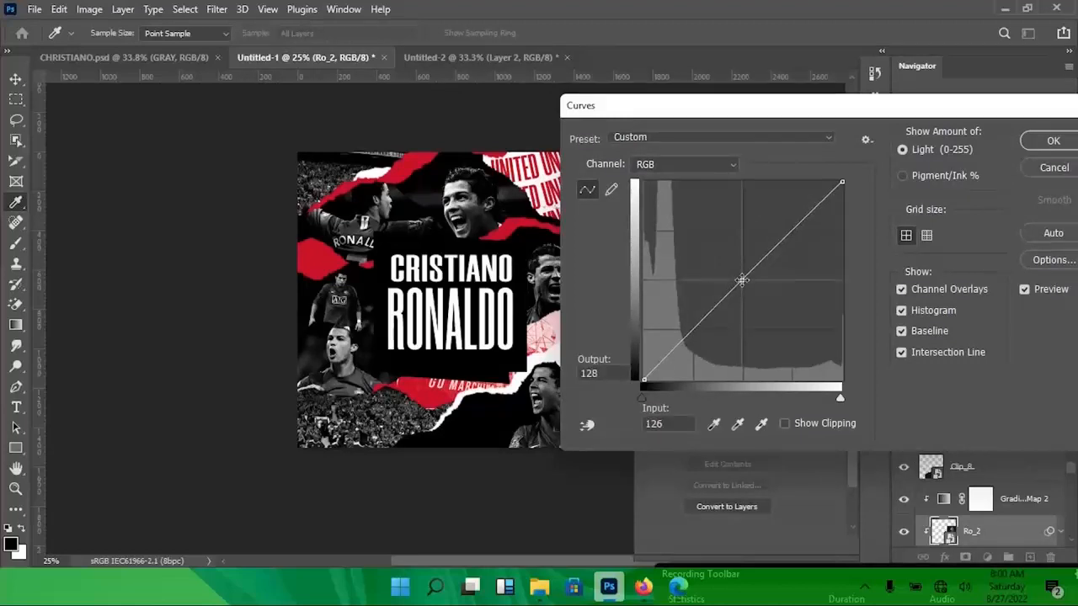
{"action": "left_click_drag", "start_coordinate": [741, 280], "coordinate": [734, 267]}
{"action": "left_click_drag", "start_coordinate": [670, 118], "coordinate": [792, 139]}
{"action": "left_click_drag", "start_coordinate": [855, 289], "coordinate": [844, 268]}
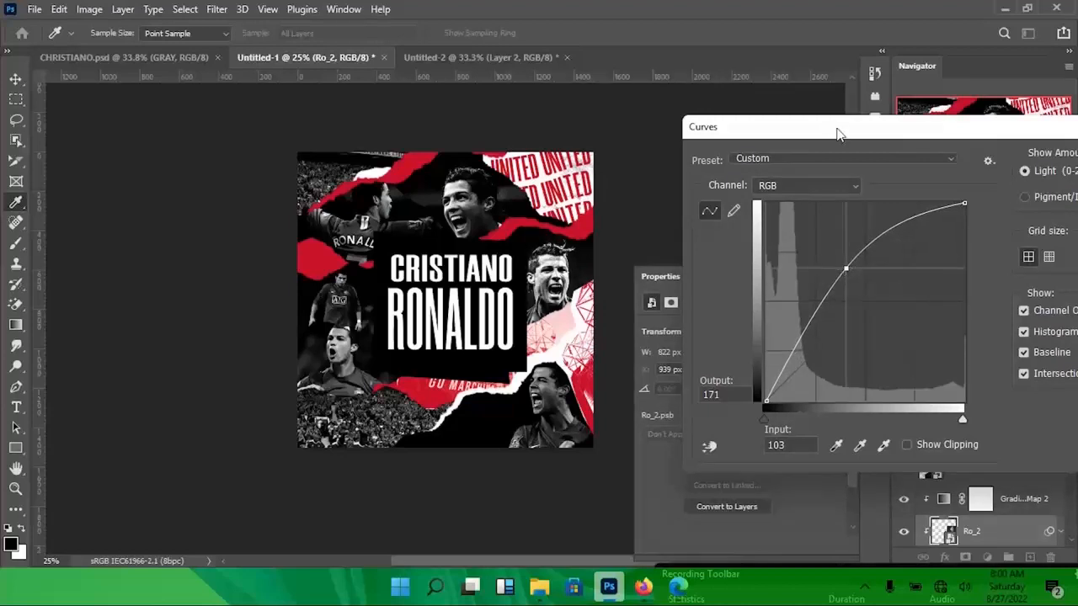
- Save the current curve as a preset named Adjust and apply the adjustment to the Ro_2 photo
{"action": "left_click_drag", "start_coordinate": [837, 133], "coordinate": [713, 138]}
{"action": "left_click", "coordinate": [865, 165]}
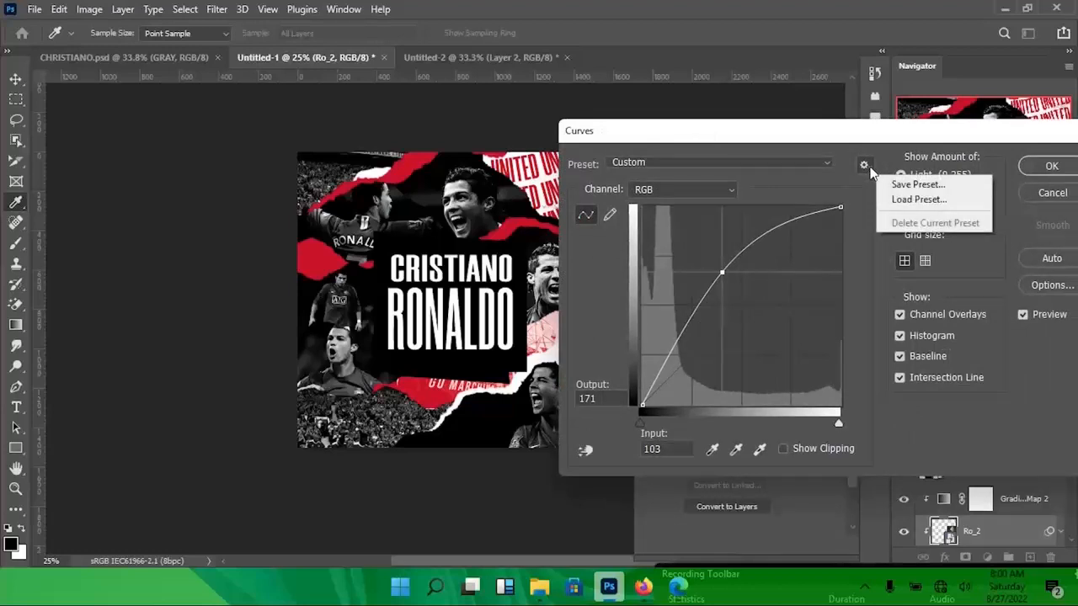
{"action": "left_click", "coordinate": [917, 187]}
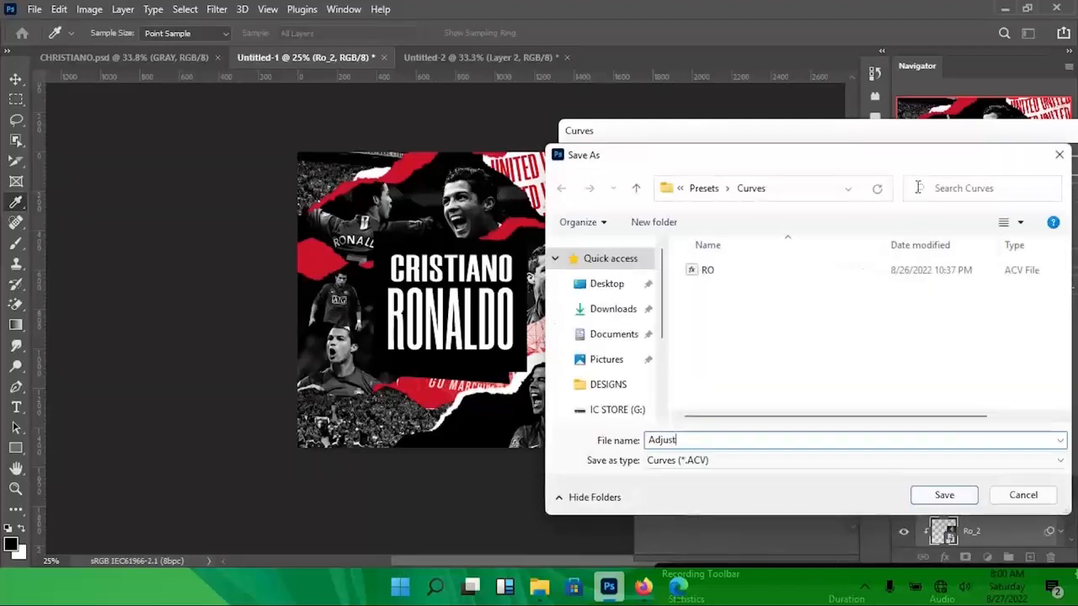
{"action": "key", "text": "Return"}
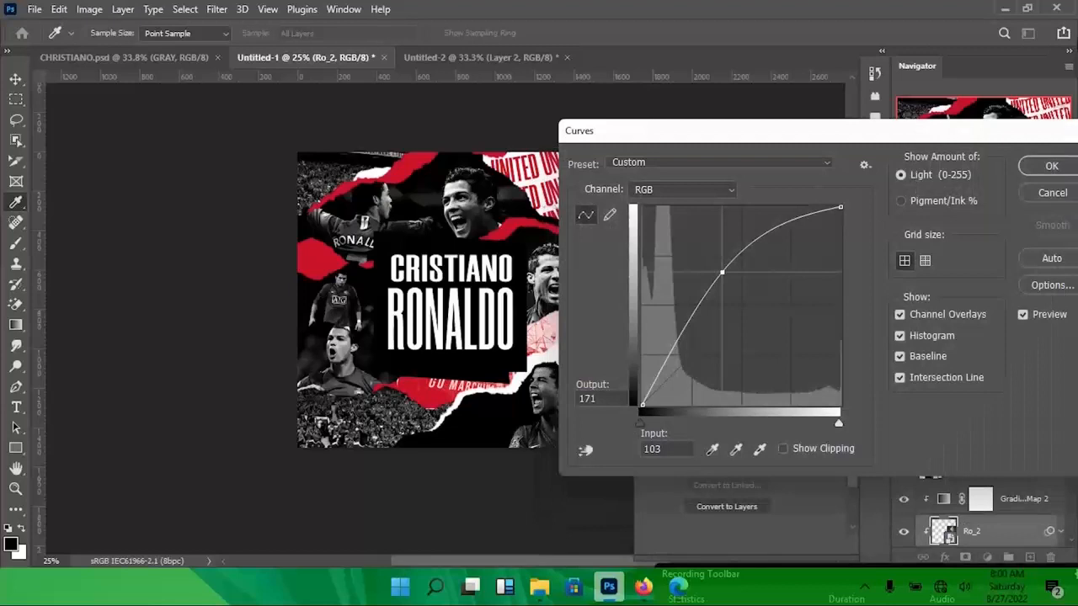
{"action": "left_click", "coordinate": [1051, 166]}
{"action": "key", "text": "v"}
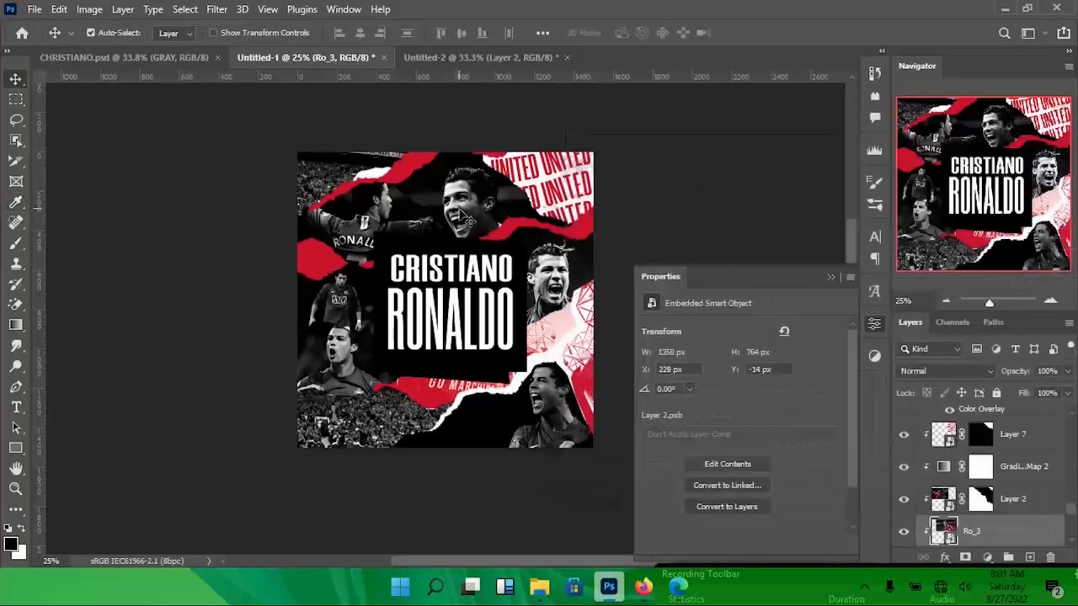
- Load the Adjust curves preset on the Ro_3 photo above the title and apply it
{"action": "key", "text": "ctrl+m"}
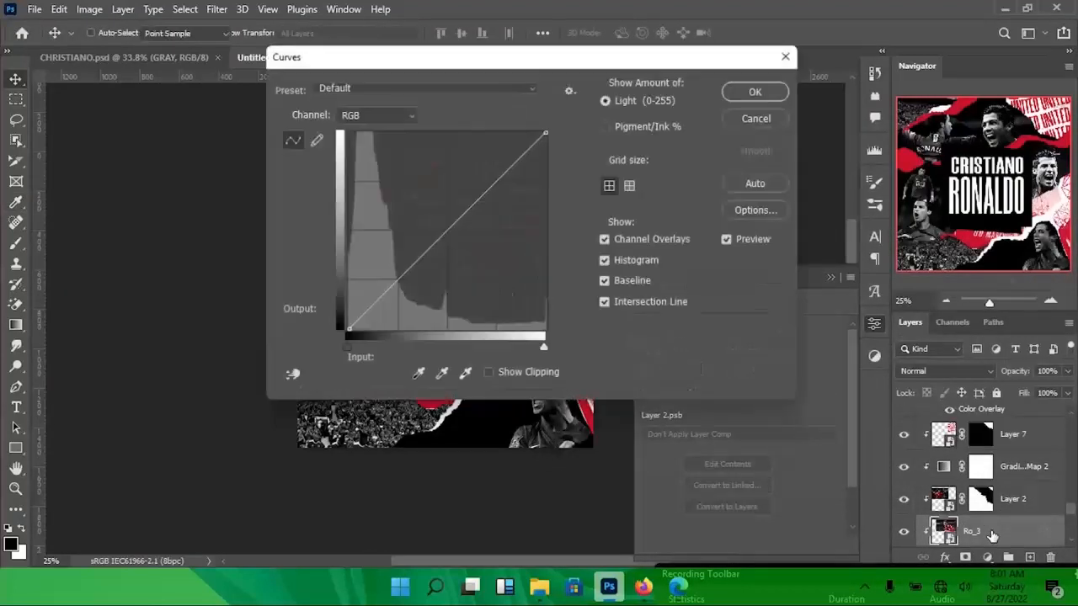
{"action": "left_click", "coordinate": [575, 91]}
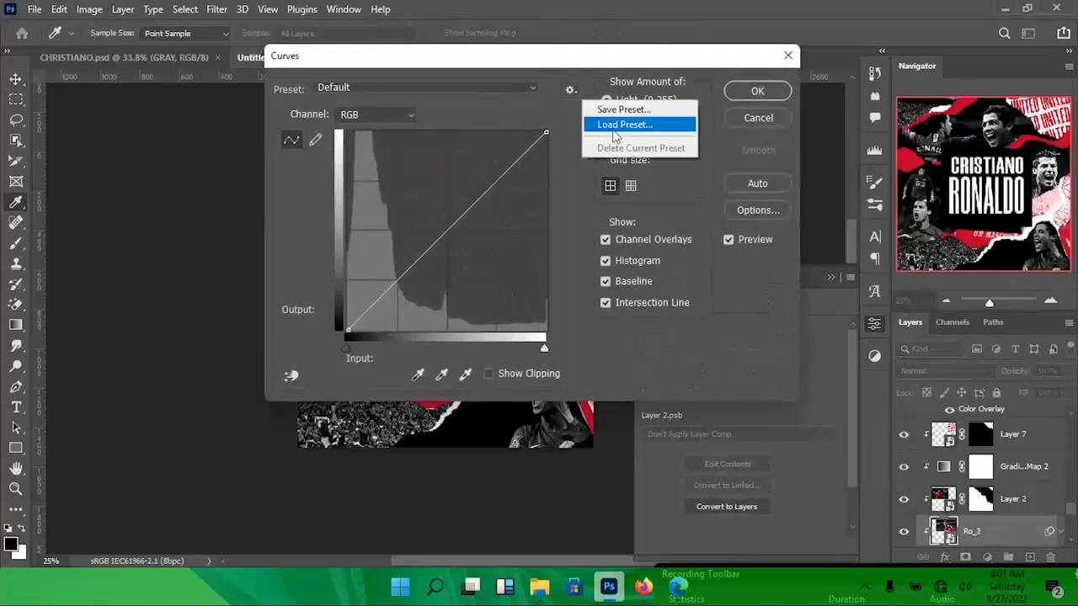
{"action": "left_click", "coordinate": [613, 127]}
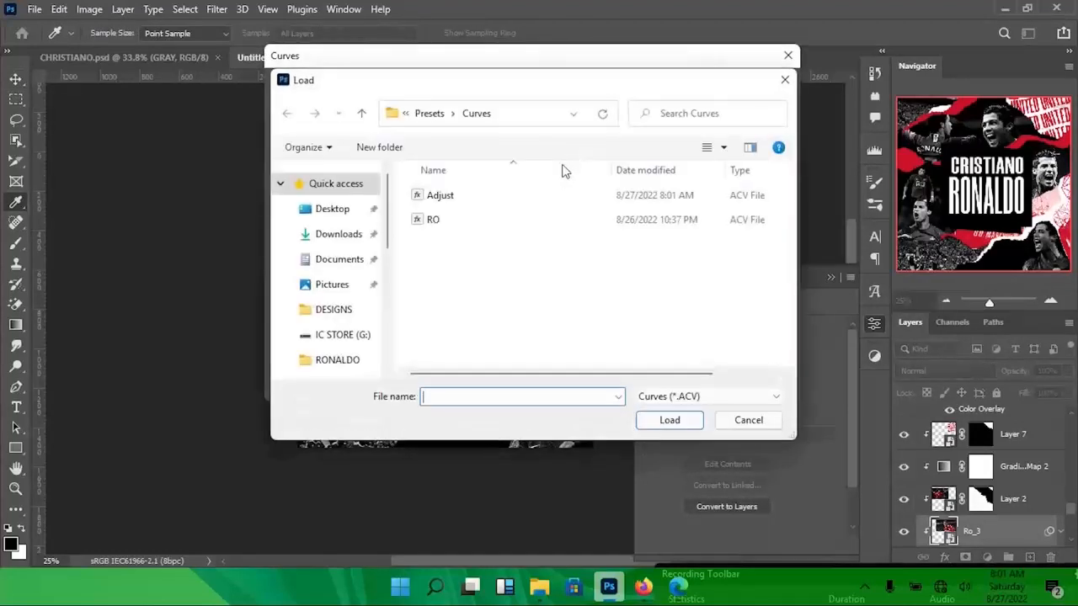
{"action": "left_click", "coordinate": [487, 200]}
{"action": "left_click", "coordinate": [667, 419]}
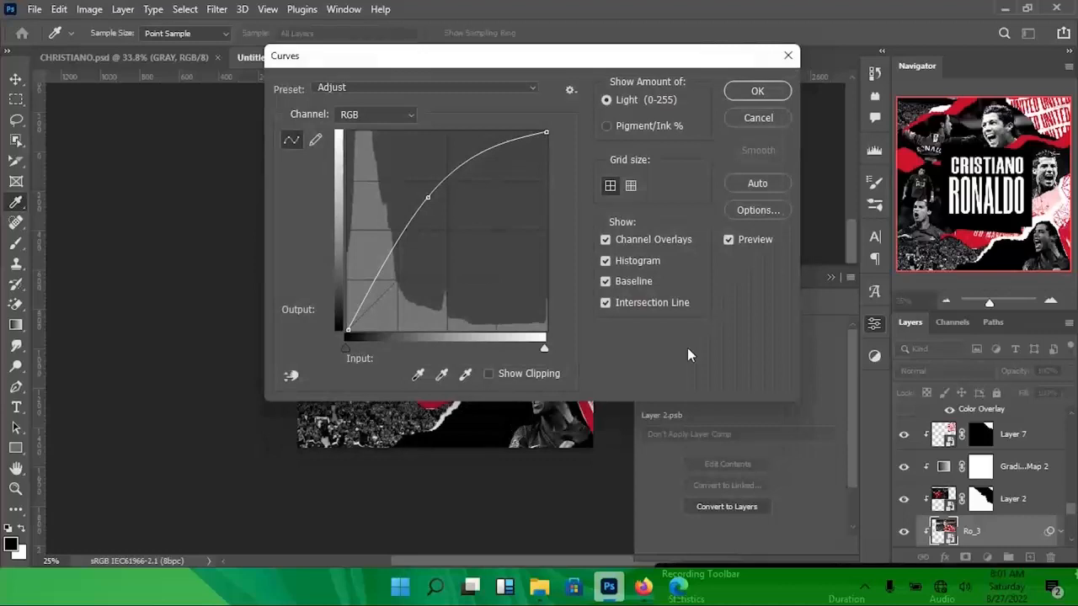
{"action": "left_click", "coordinate": [773, 93]}
- Apply the Adjust curves preset to the pointing player (Layer 2) and the standing player (Layer 3)
{"action": "left_click", "coordinate": [530, 345]}
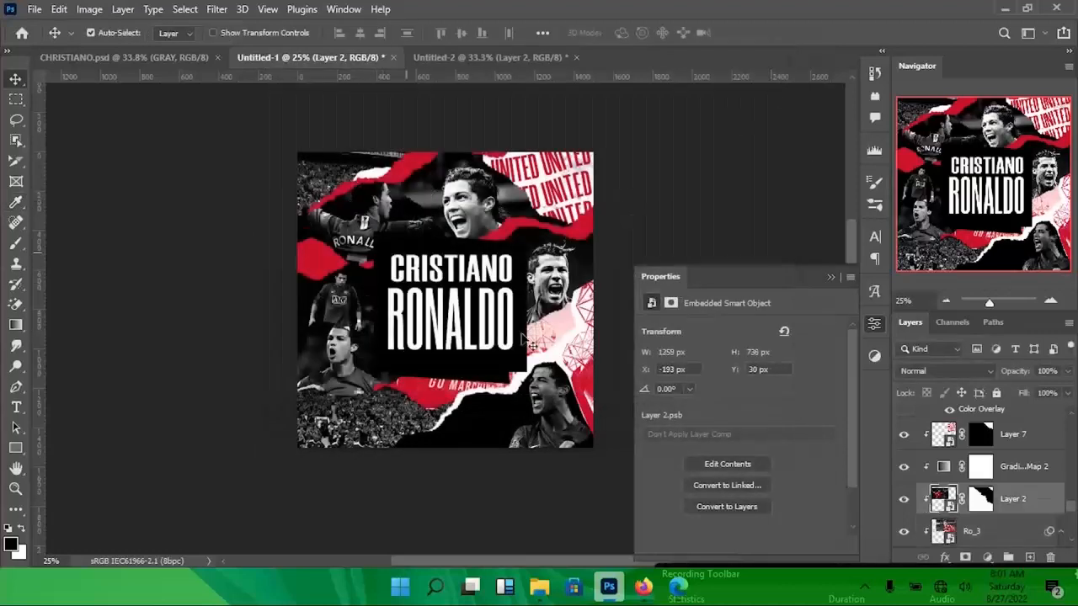
{"action": "key", "text": "ctrl+m"}
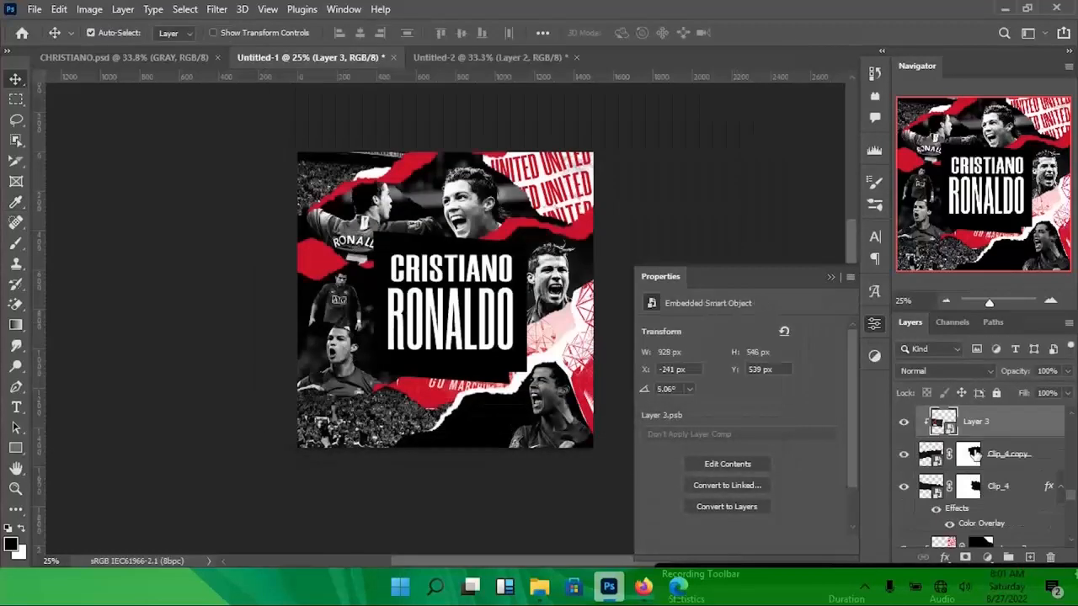
{"action": "key", "text": "ctrl+m"}
{"action": "left_click", "coordinate": [578, 93]}
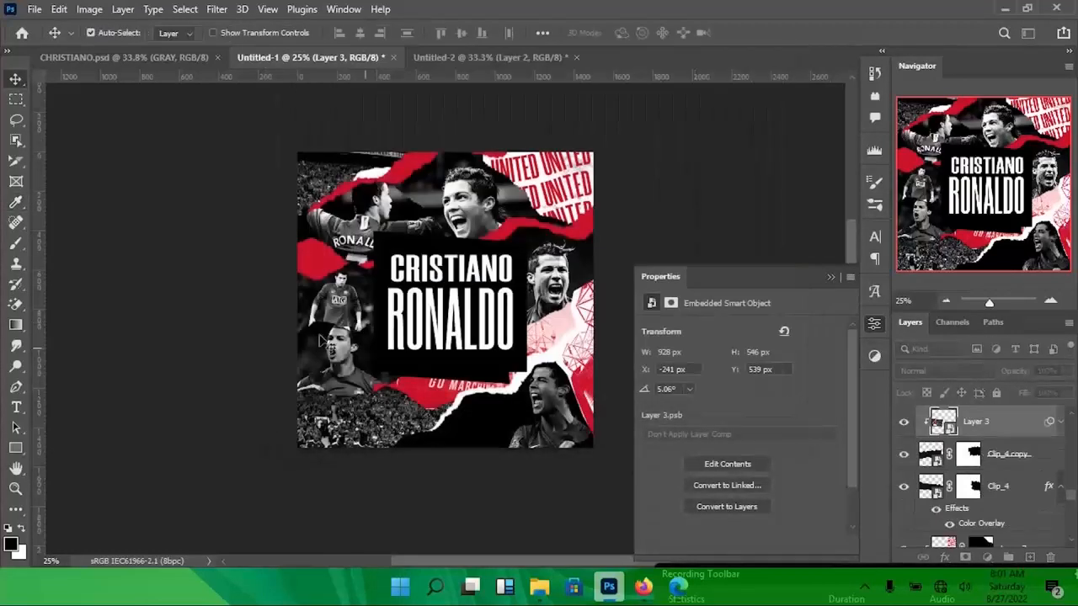
- Apply the Adjust curves preset to the portrait below the standing player and to the lower-right Ro_1 photo
{"action": "key", "text": "ctrl+m"}
{"action": "left_click", "coordinate": [573, 90]}
{"action": "left_click", "coordinate": [614, 122]}
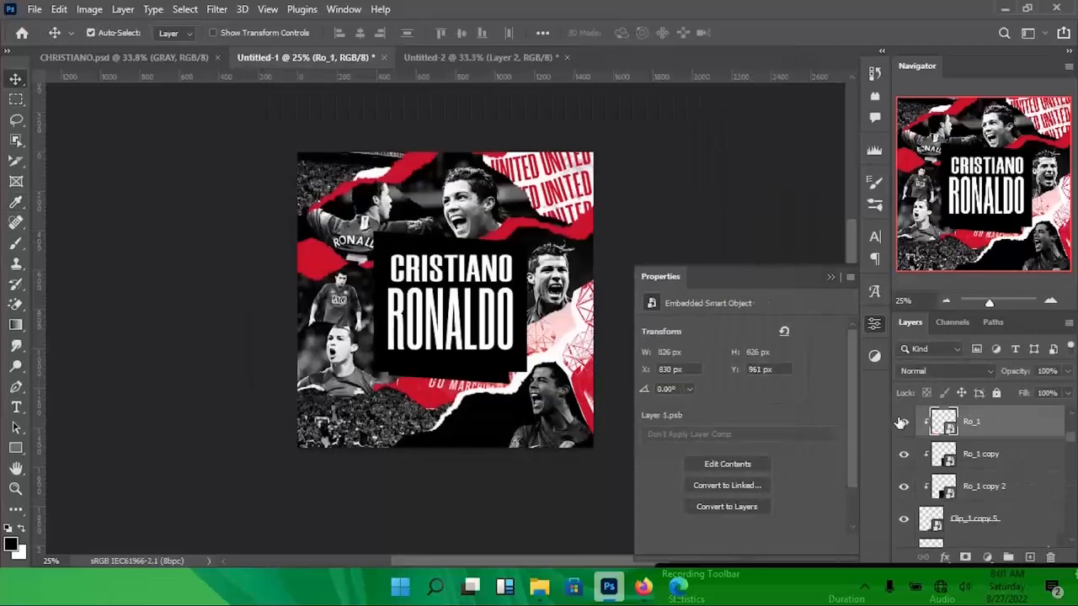
{"action": "key", "text": "ctrl+m"}
{"action": "left_click", "coordinate": [570, 88]}
{"action": "left_click", "coordinate": [602, 136]}
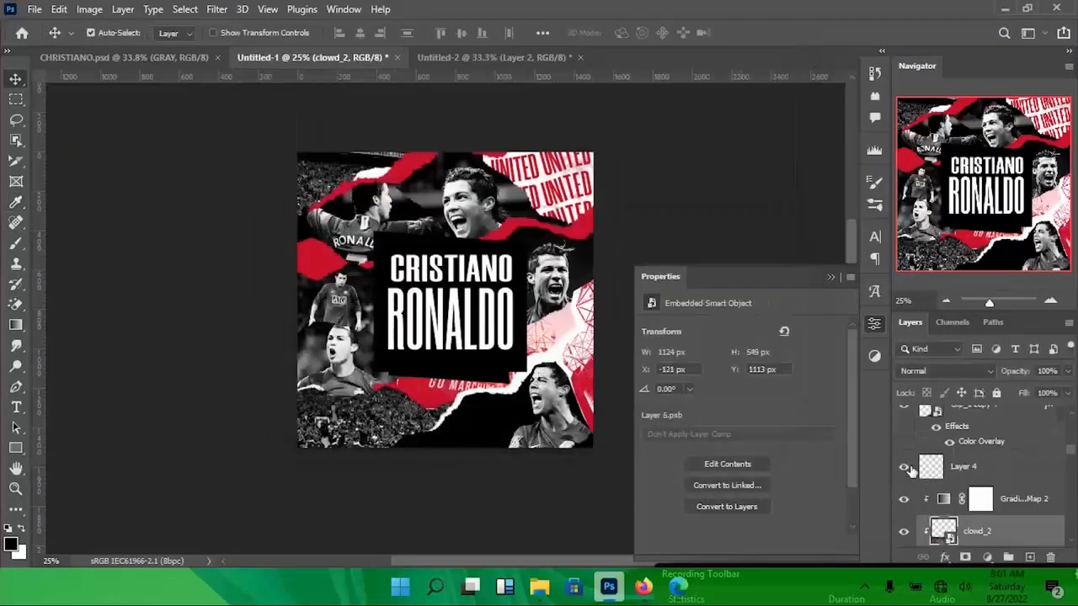
- Try the Adjust curves preset on the clowd_2 crowd photo
{"action": "key", "text": "ctrl+m"}
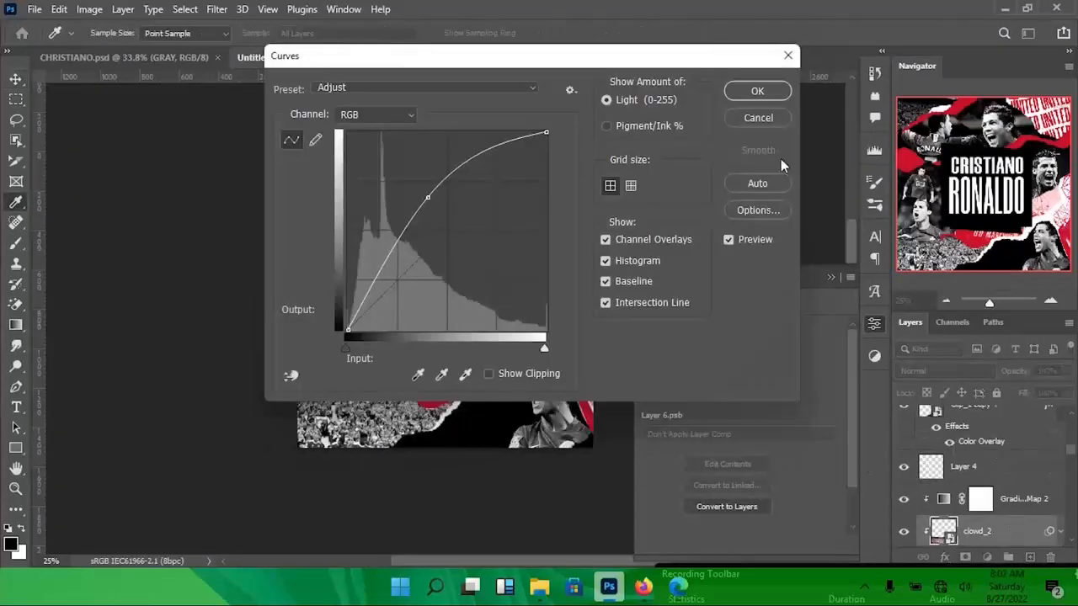
{"action": "left_click", "coordinate": [772, 91]}
{"action": "key", "text": "ctrl+minus"}
{"action": "key", "text": "ctrl+plus"}
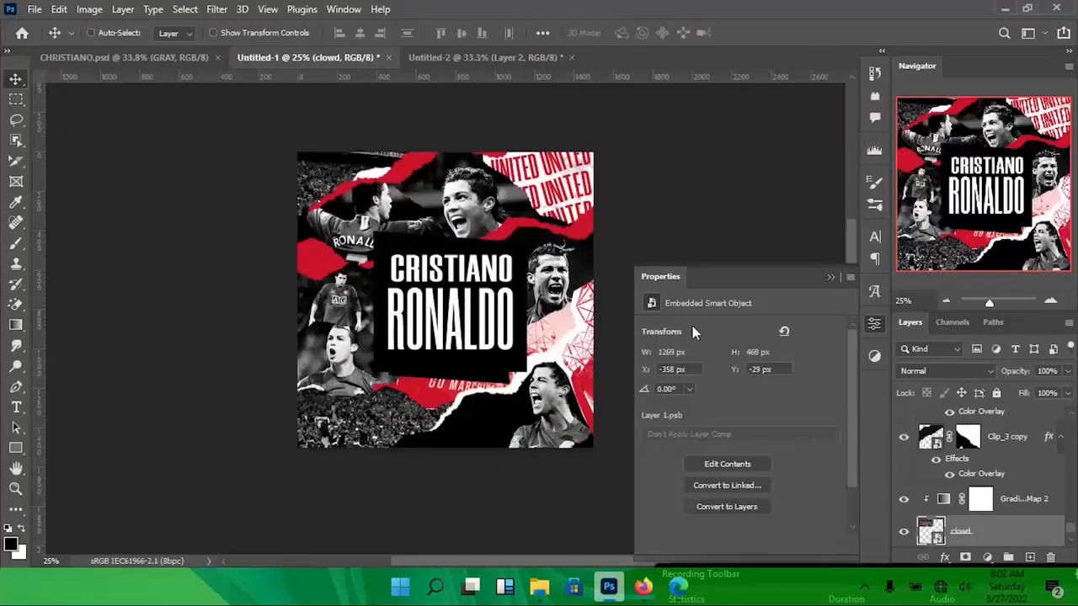
- Lighten the clowd crowd photo slightly with Curves, mapping input 120 to output 138
{"action": "key", "text": "ctrl+m"}
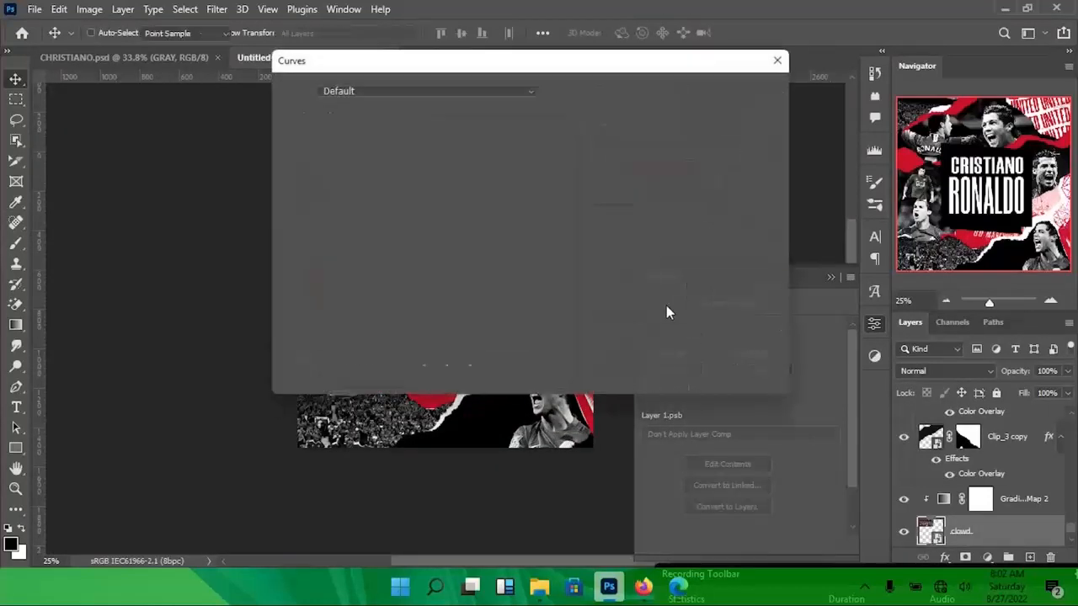
{"action": "left_click_drag", "start_coordinate": [360, 60], "coordinate": [575, 115]}
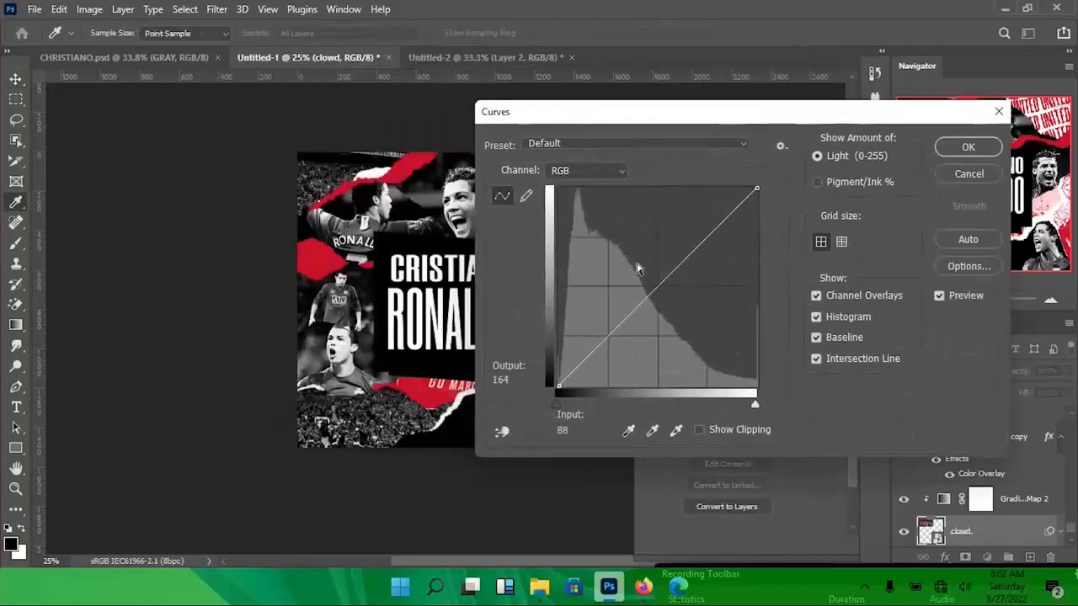
{"action": "left_click", "coordinate": [654, 287]}
{"action": "left_click_drag", "start_coordinate": [654, 287], "coordinate": [652, 277]}
{"action": "left_click", "coordinate": [953, 155]}
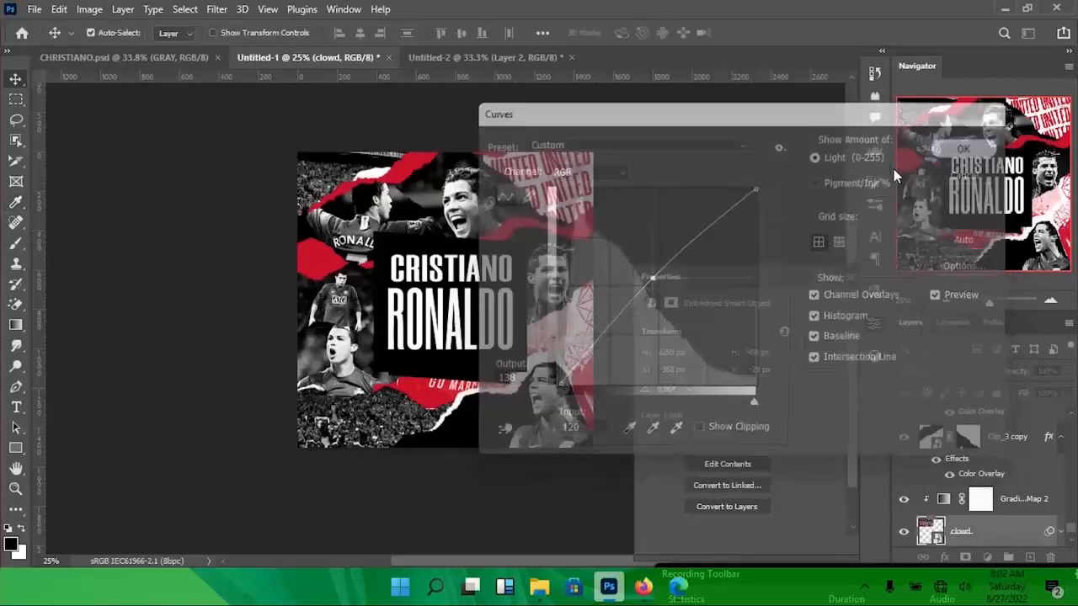
- Lighten the clowd_2 crowd photo slightly with Curves, mapping input 119 to output 130
{"action": "left_click", "coordinate": [366, 425], "text": "ctrl"}
{"action": "key", "text": "ctrl+m"}
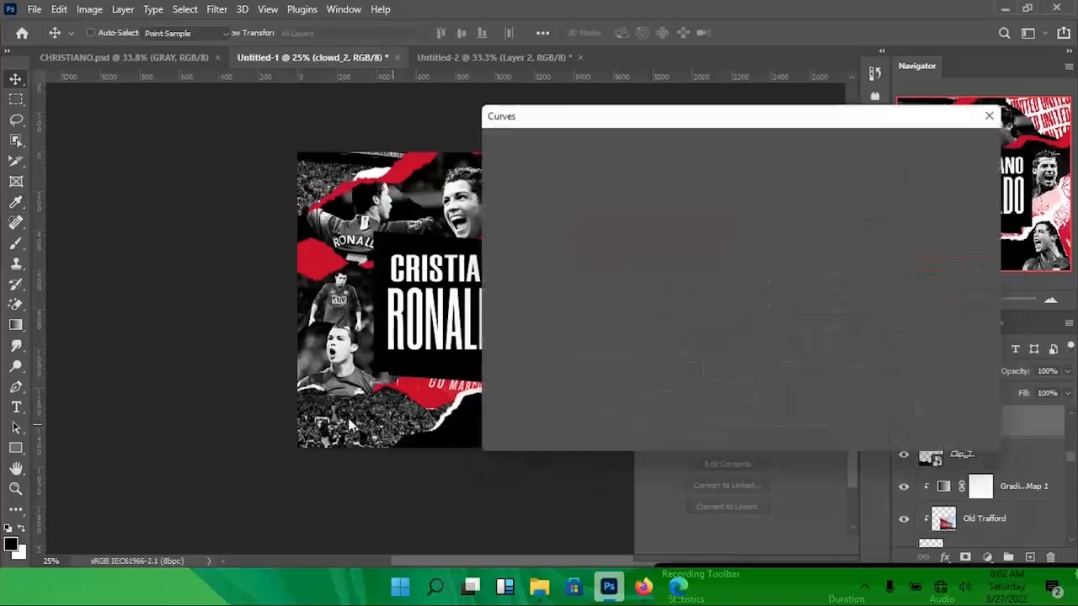
{"action": "left_click_drag", "start_coordinate": [655, 287], "coordinate": [651, 285]}
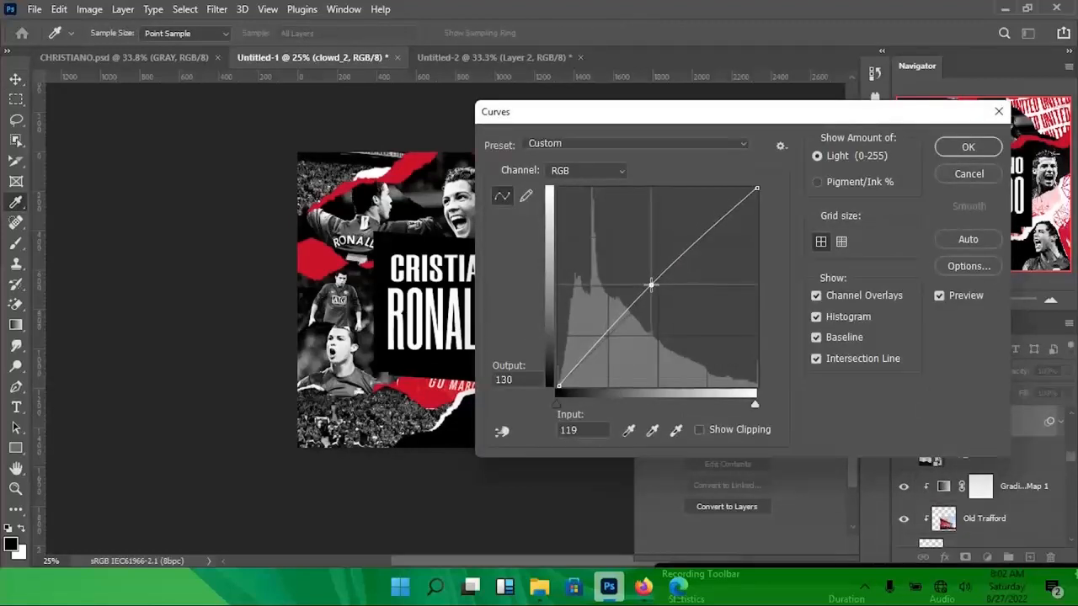
{"action": "key", "text": "Return"}
- Compare the tone and contrast of the poster's photos with the reference in CHRISTIANO.psd
{"action": "key", "text": "ctrl+minus"}
{"action": "key", "text": "ctrl+minus"}
{"action": "key", "text": "ctrl+plus"}
{"action": "key", "text": "ctrl+plus"}
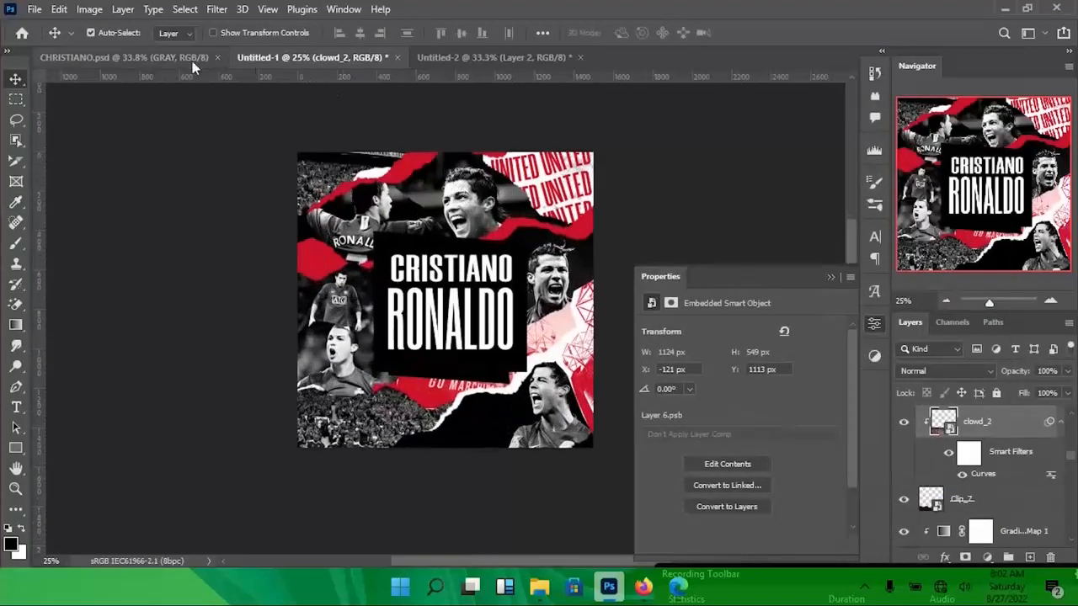
{"action": "left_click", "coordinate": [192, 61]}
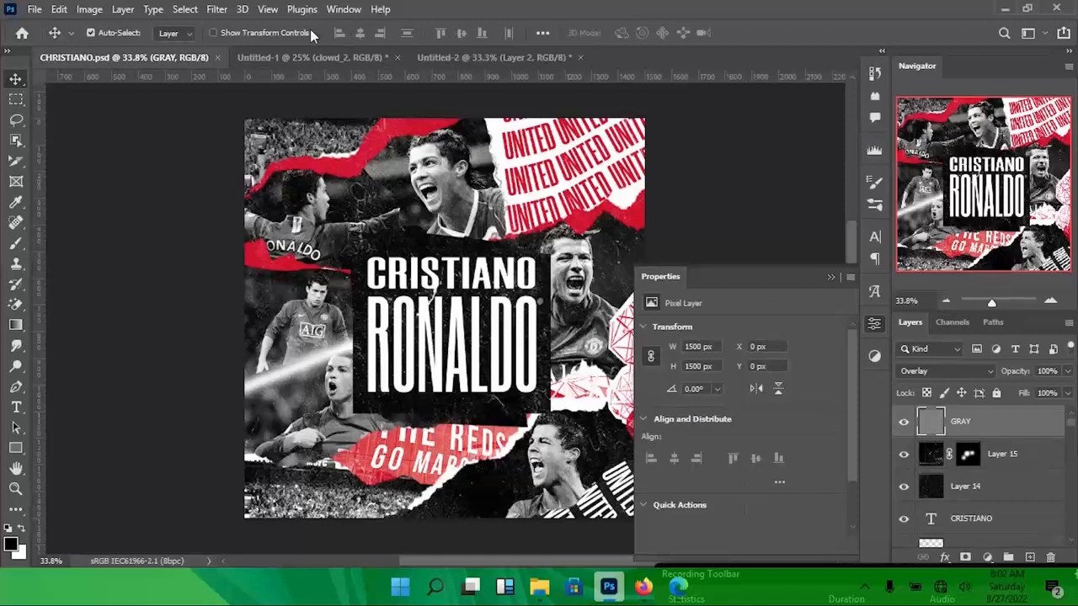
{"action": "left_click", "coordinate": [300, 60]}
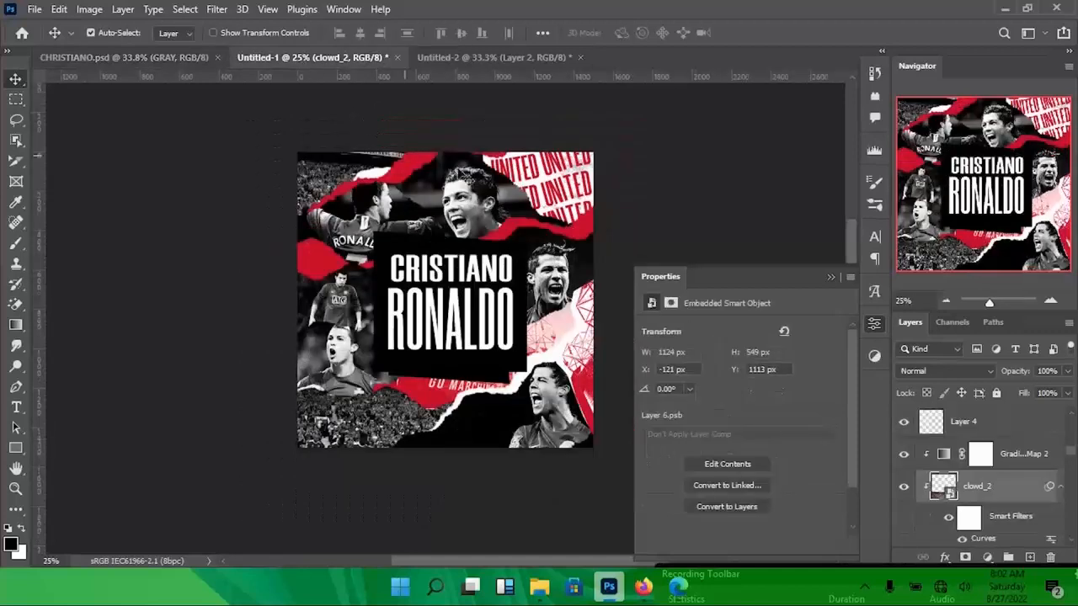
{"action": "left_click", "coordinate": [184, 61]}
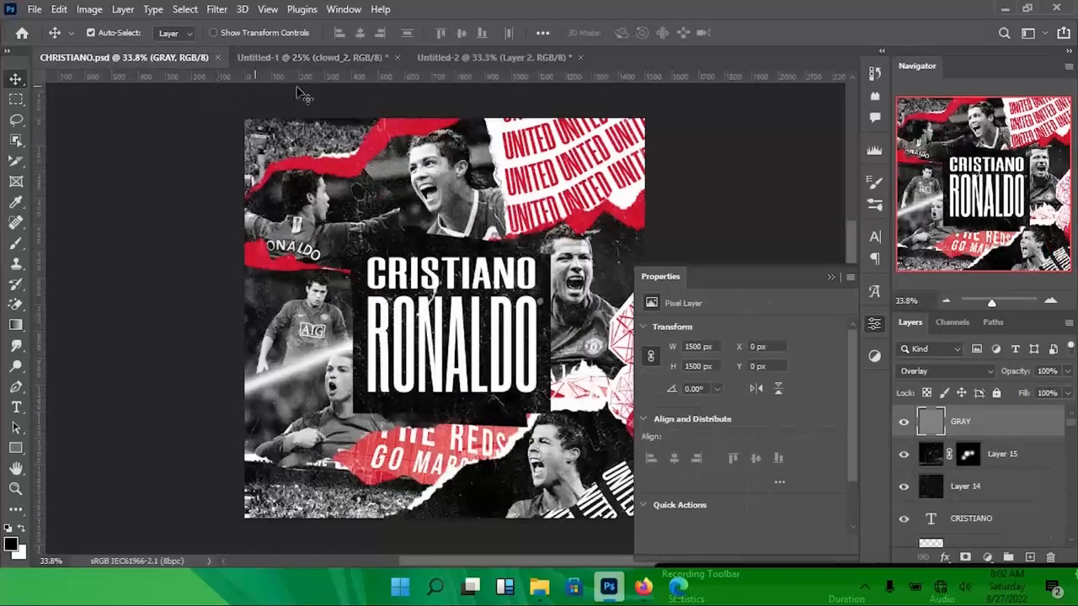
{"action": "left_click", "coordinate": [336, 57]}
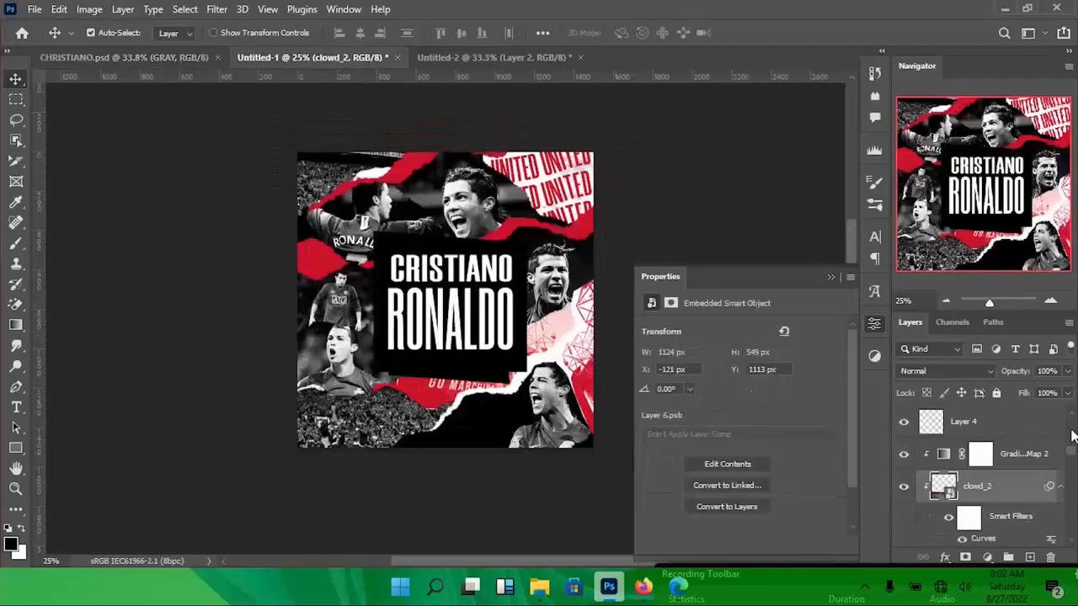
- Add a layer mask to Rectangle 1 and fade out its left side with a linear black-to-transparent gradient
{"action": "left_click", "coordinate": [502, 383]}
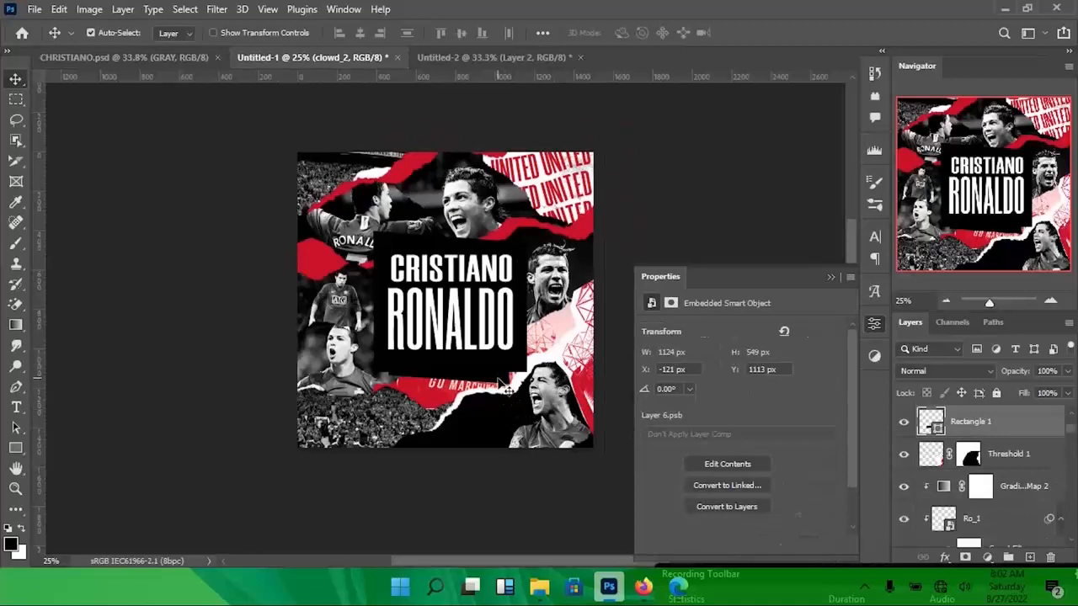
{"action": "left_click", "coordinate": [965, 557]}
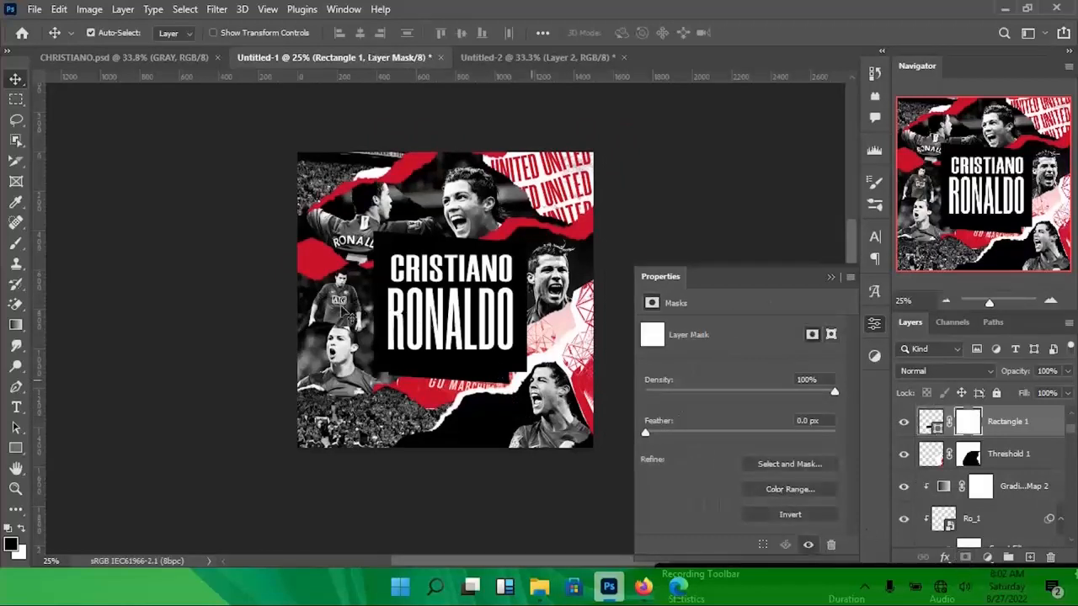
{"action": "key", "text": "g"}
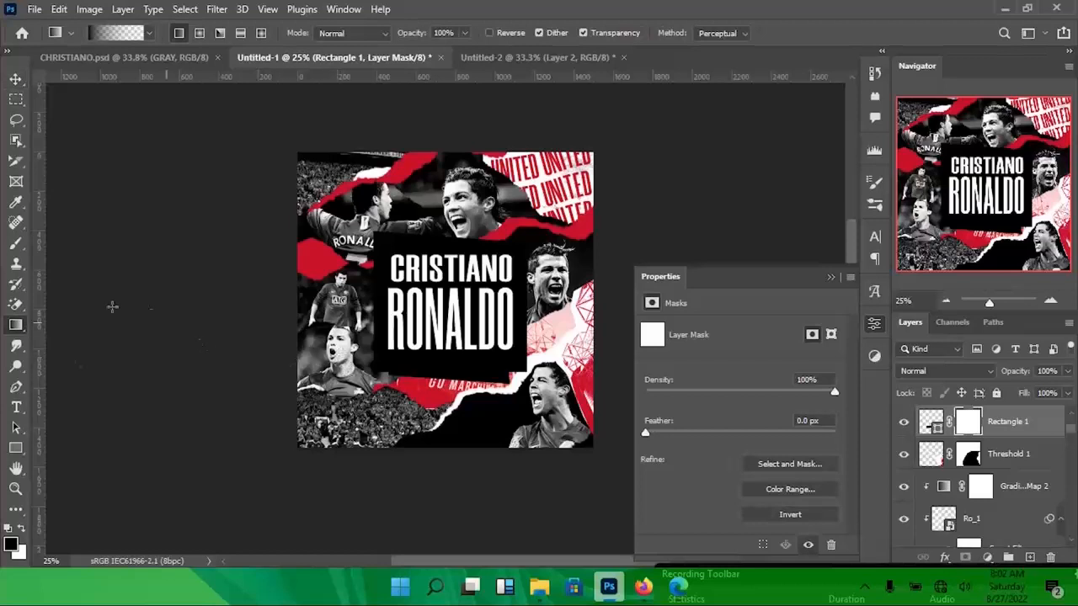
{"action": "left_click", "coordinate": [150, 34]}
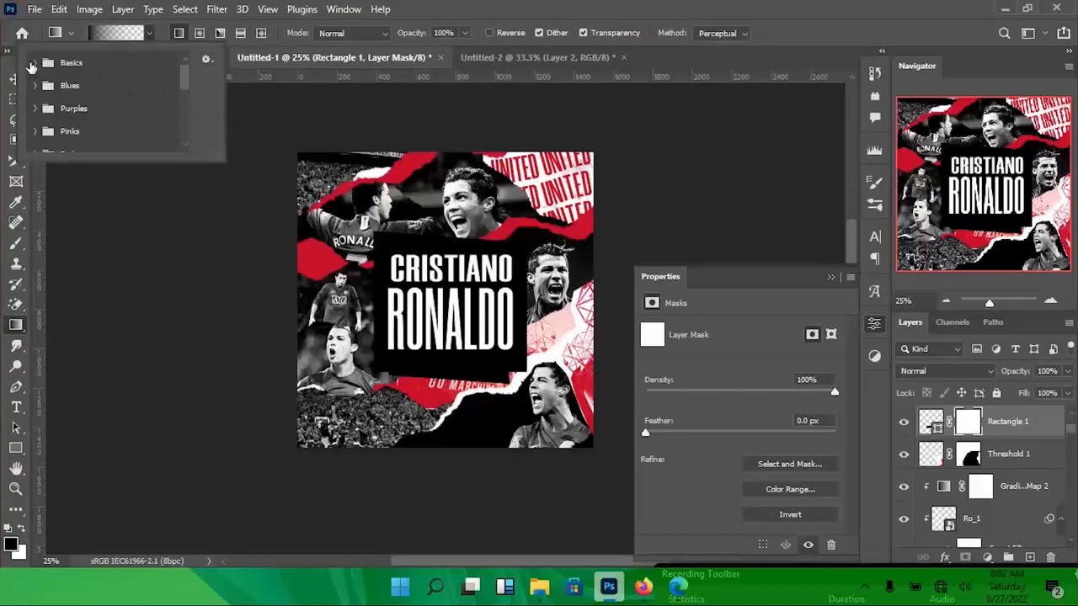
{"action": "left_click", "coordinate": [31, 65]}
{"action": "left_click", "coordinate": [35, 62]}
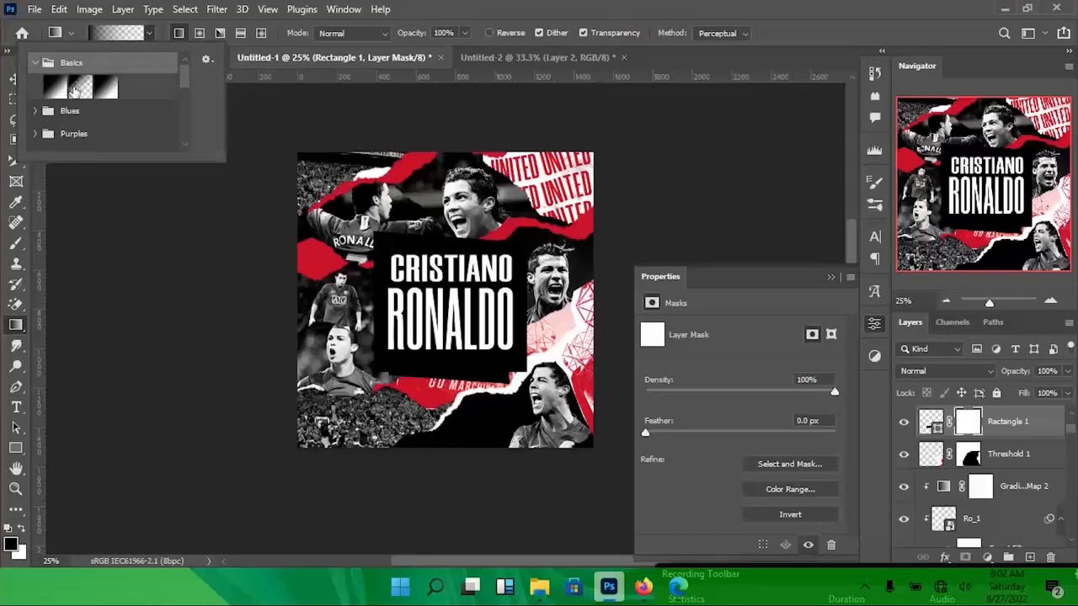
{"action": "left_click", "coordinate": [74, 91]}
{"action": "left_click", "coordinate": [637, 4]}
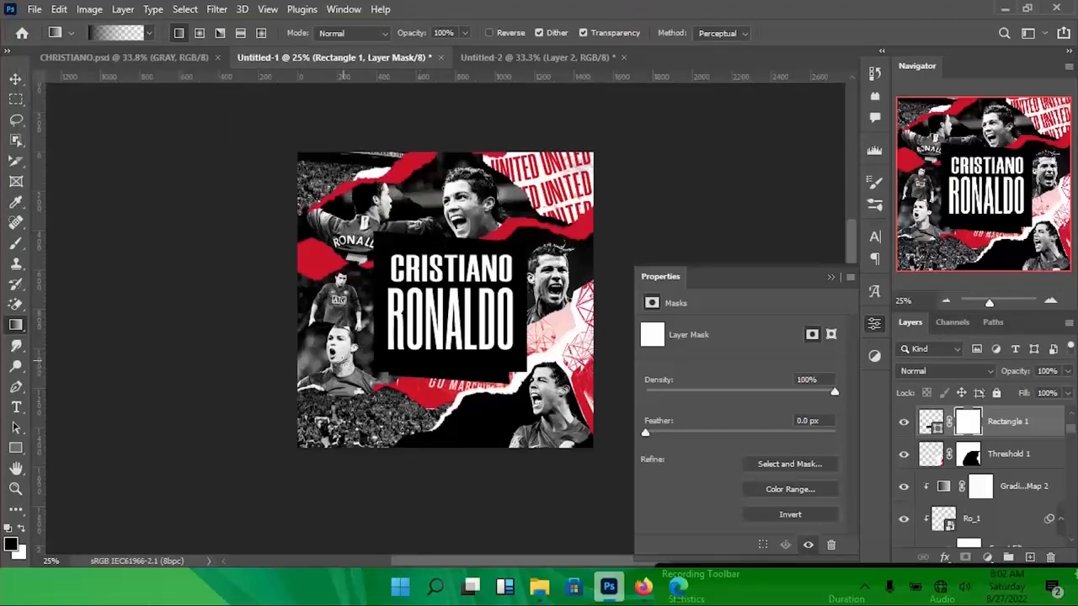
{"action": "left_click_drag", "start_coordinate": [331, 354], "coordinate": [521, 355]}
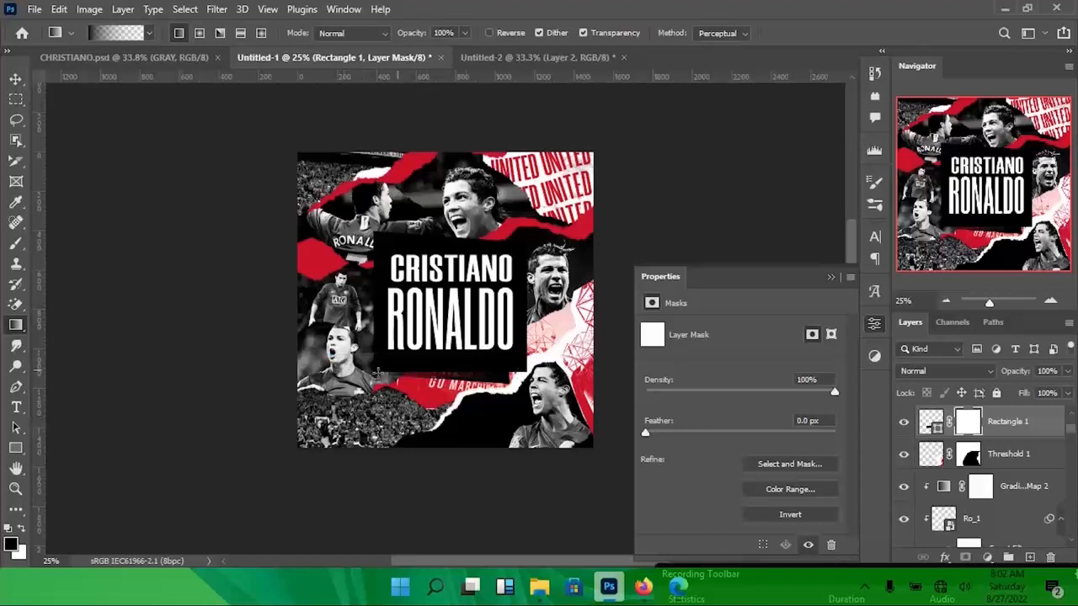
{"action": "key", "text": "v"}
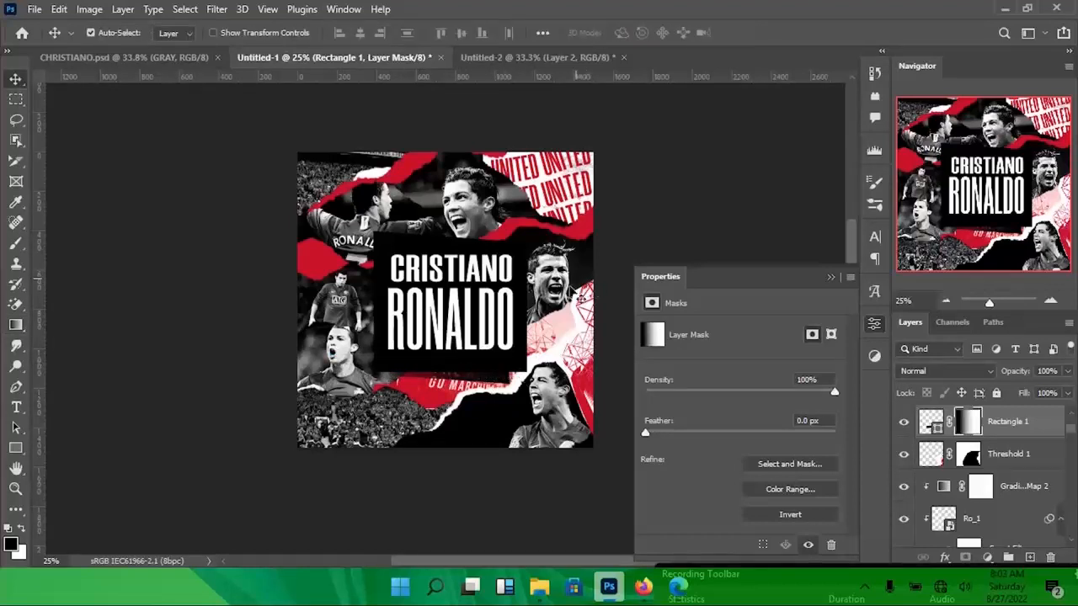
- Create a new blank layer above the CRISTIANO text layer
{"action": "scroll", "coordinate": [1033, 410], "scroll_direction": "up", "scroll_amount": 2}
{"action": "scroll", "coordinate": [1034, 410], "scroll_direction": "up", "scroll_amount": 1}
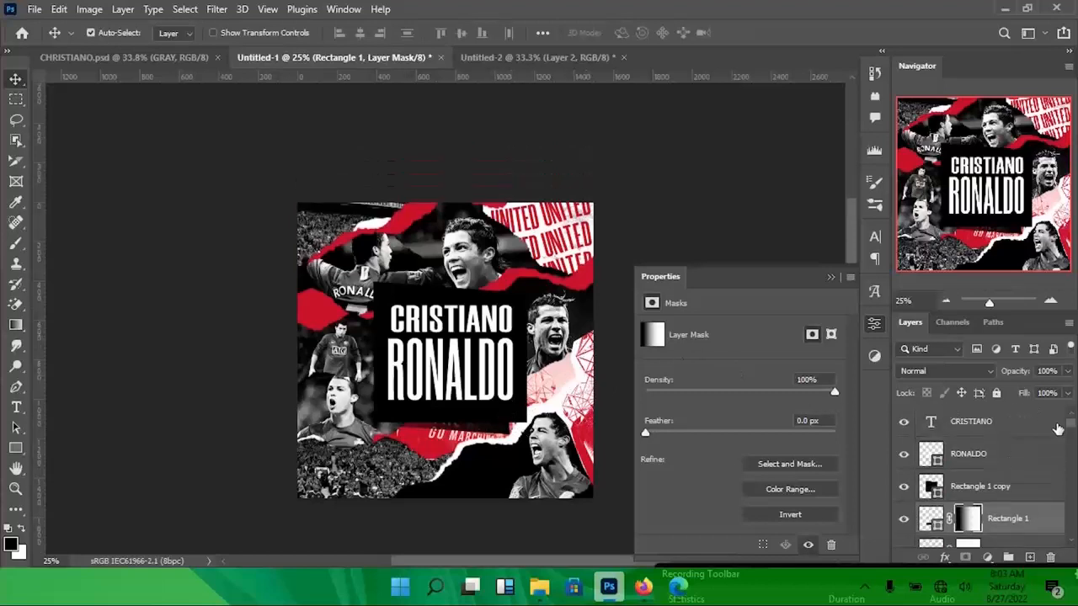
{"action": "left_click", "coordinate": [1023, 430]}
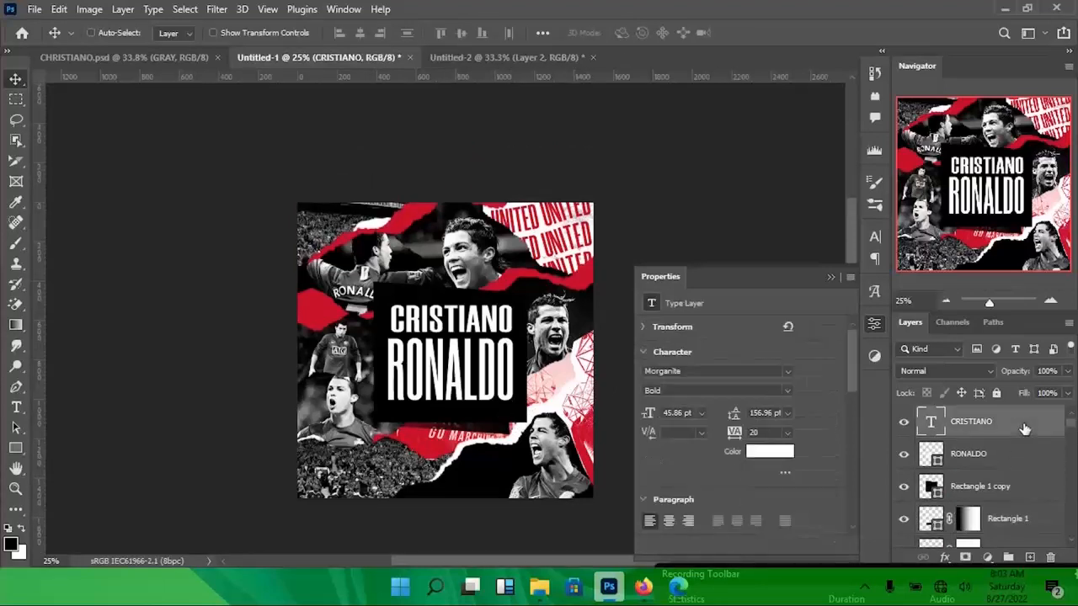
{"action": "key", "text": "ctrl+shift+n"}
{"action": "key", "text": "Return"}
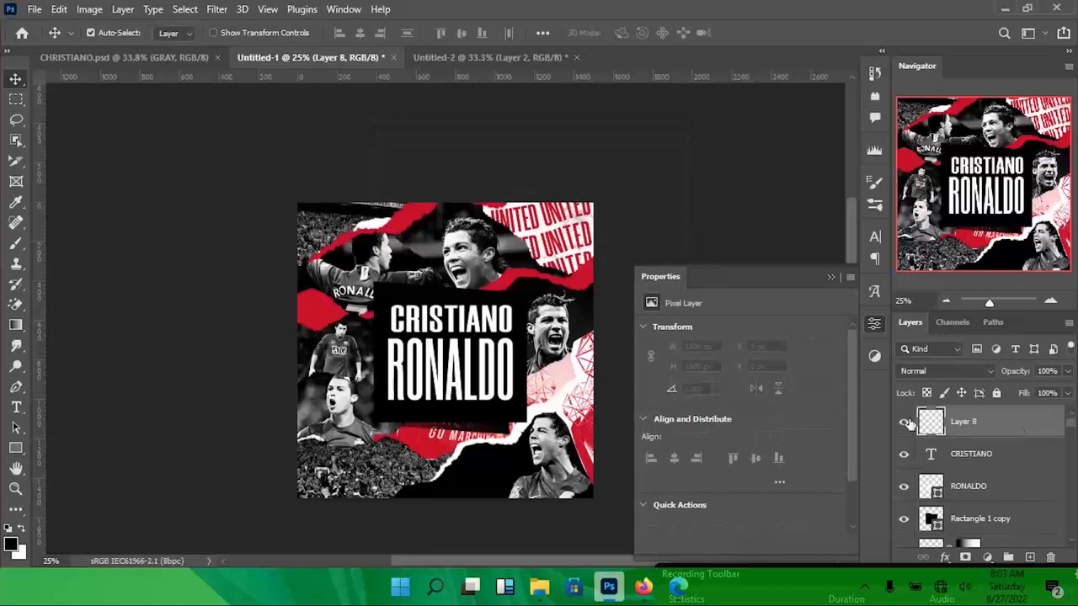
{"action": "left_click_drag", "start_coordinate": [434, 332], "coordinate": [423, 302]}
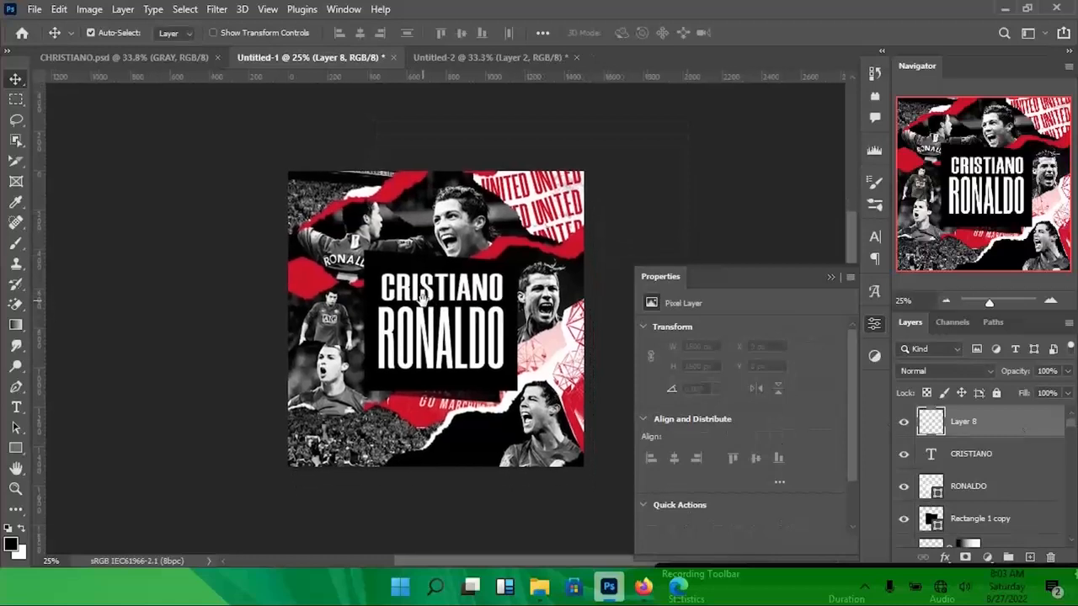
- Look through the Dust Overlays images in the RONALDO project's TEXT folder
{"action": "left_click", "coordinate": [539, 585]}
{"action": "left_click", "coordinate": [598, 515]}
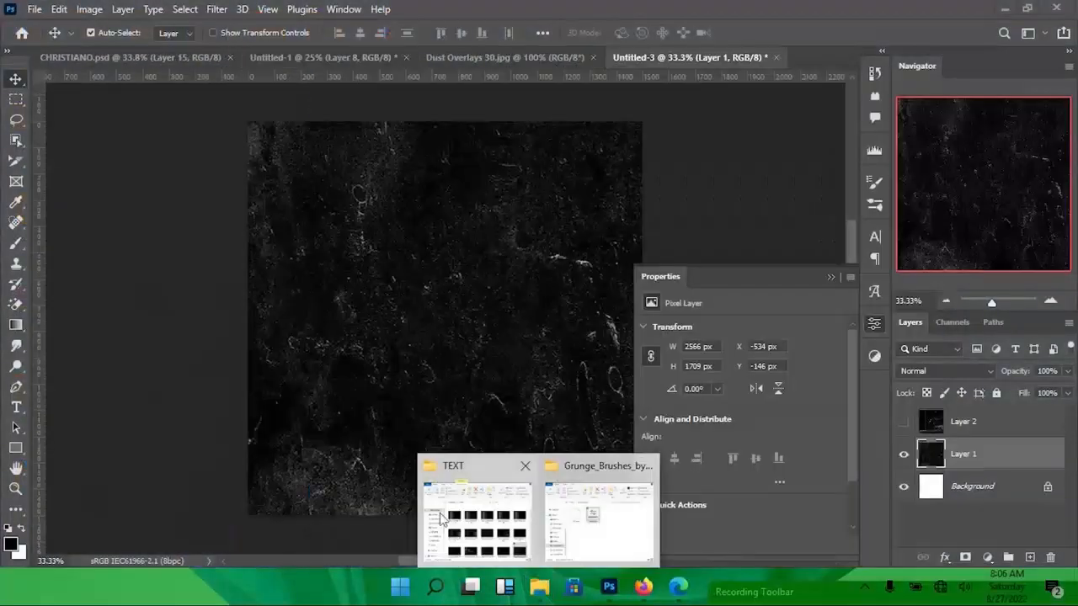
{"action": "left_click", "coordinate": [442, 520]}
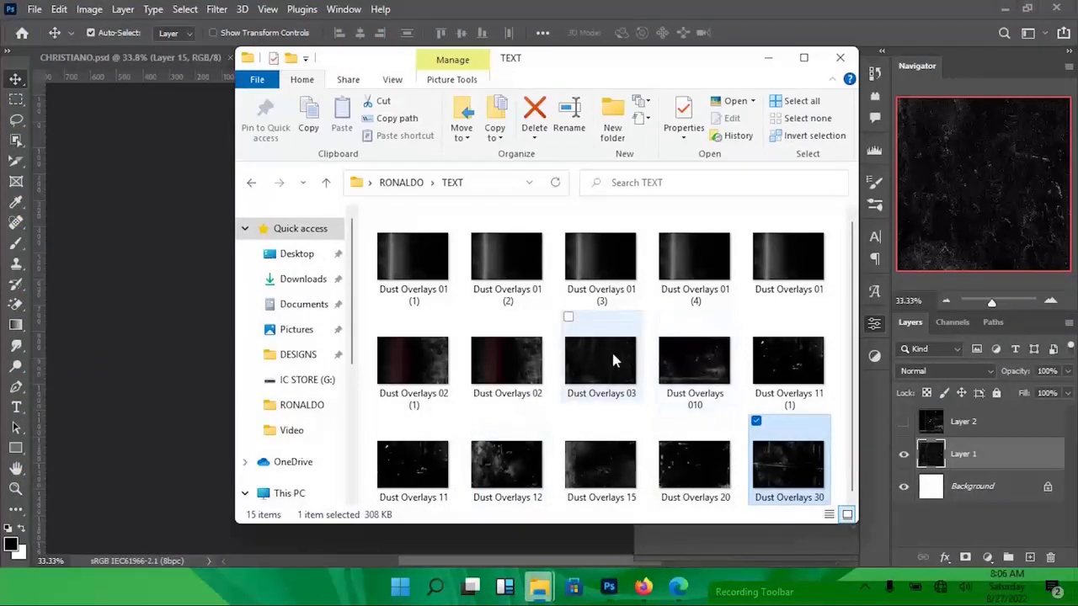
{"action": "left_click", "coordinate": [767, 59]}
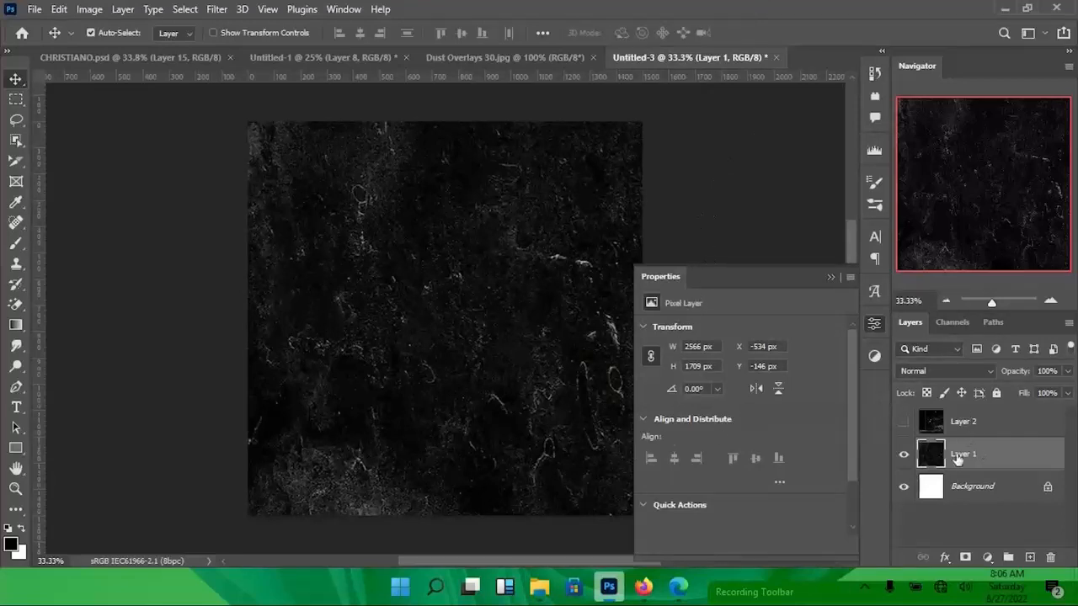
- Copy the grunge texture on Layer 1 of Untitled-3 into the Untitled-1 poster and set its blend mode to Screen
{"action": "left_click_drag", "start_coordinate": [463, 407], "coordinate": [445, 378]}
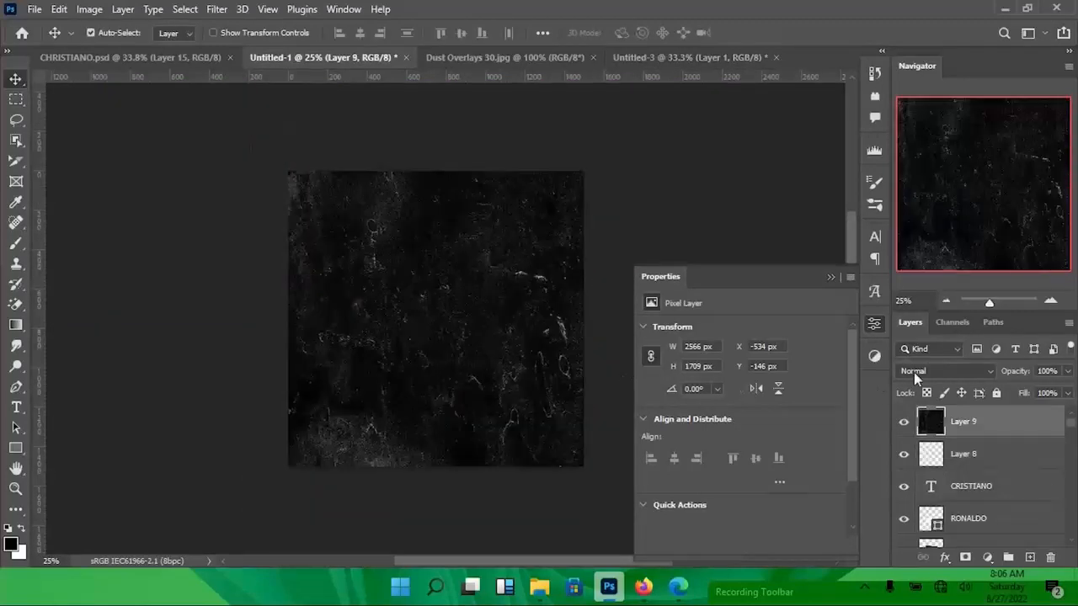
{"action": "left_click", "coordinate": [913, 372]}
{"action": "left_click", "coordinate": [1042, 427]}
{"action": "left_click", "coordinate": [983, 371]}
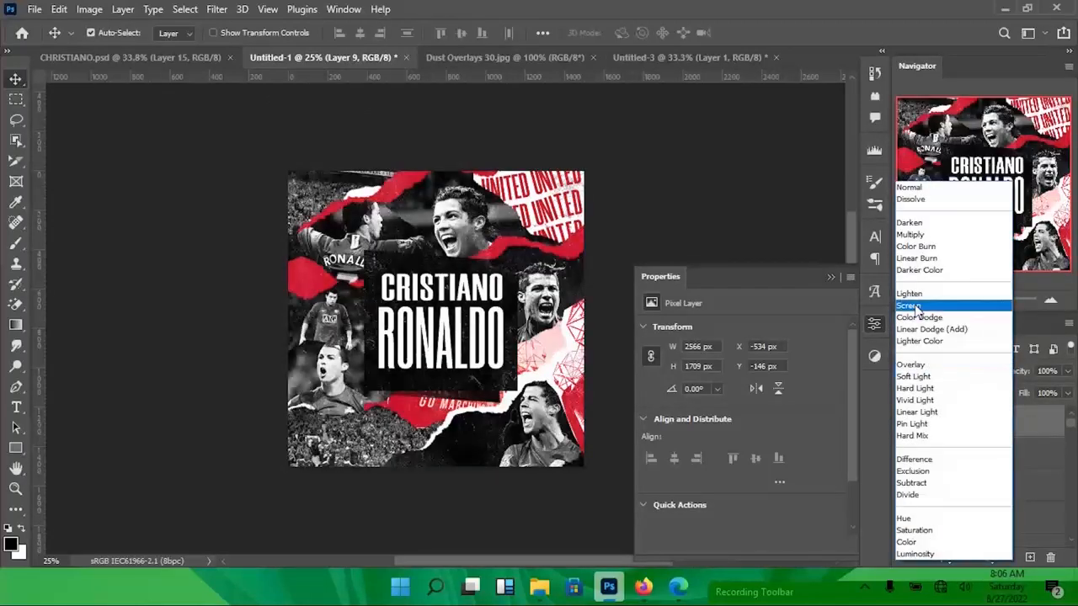
{"action": "left_click", "coordinate": [909, 307]}
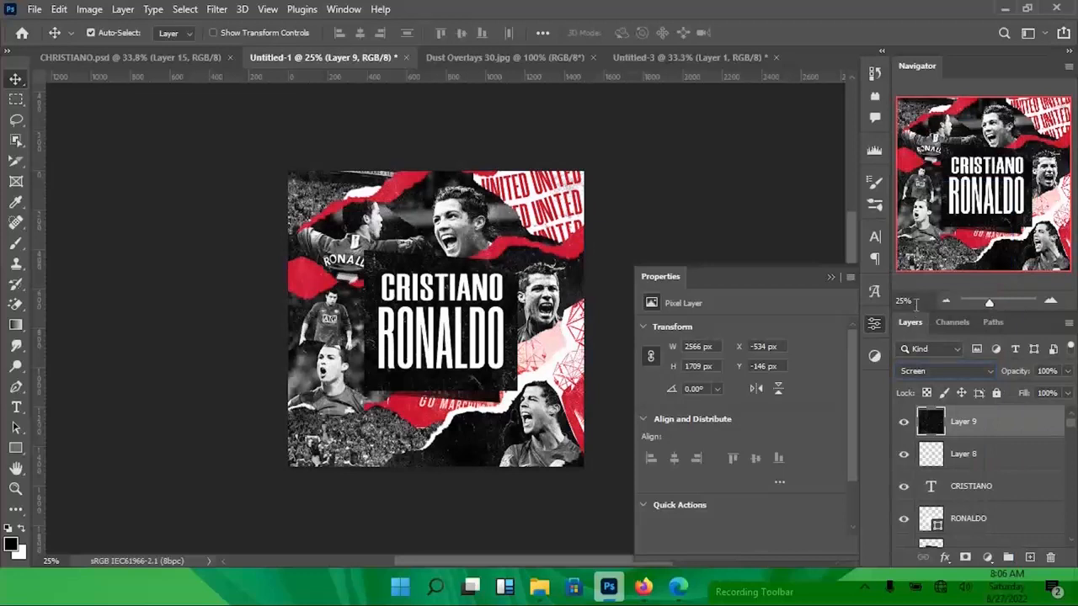
- Show Layer 2 in Untitled-3, copy its dust texture into the Untitled-1 poster and set its blend mode to Screen
{"action": "left_click", "coordinate": [658, 60]}
{"action": "left_click", "coordinate": [995, 427]}
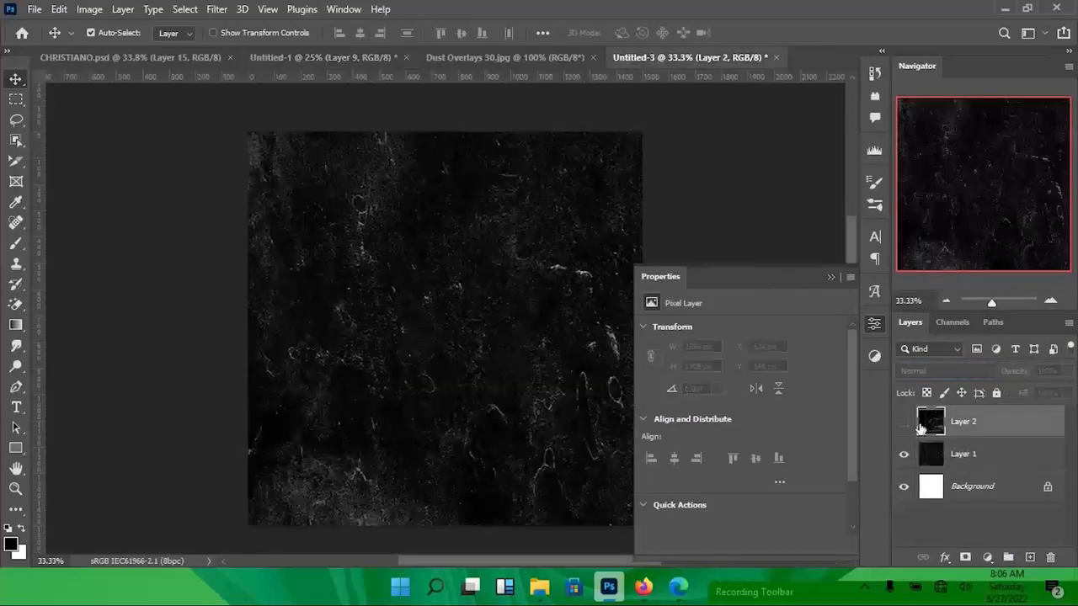
{"action": "left_click", "coordinate": [903, 422]}
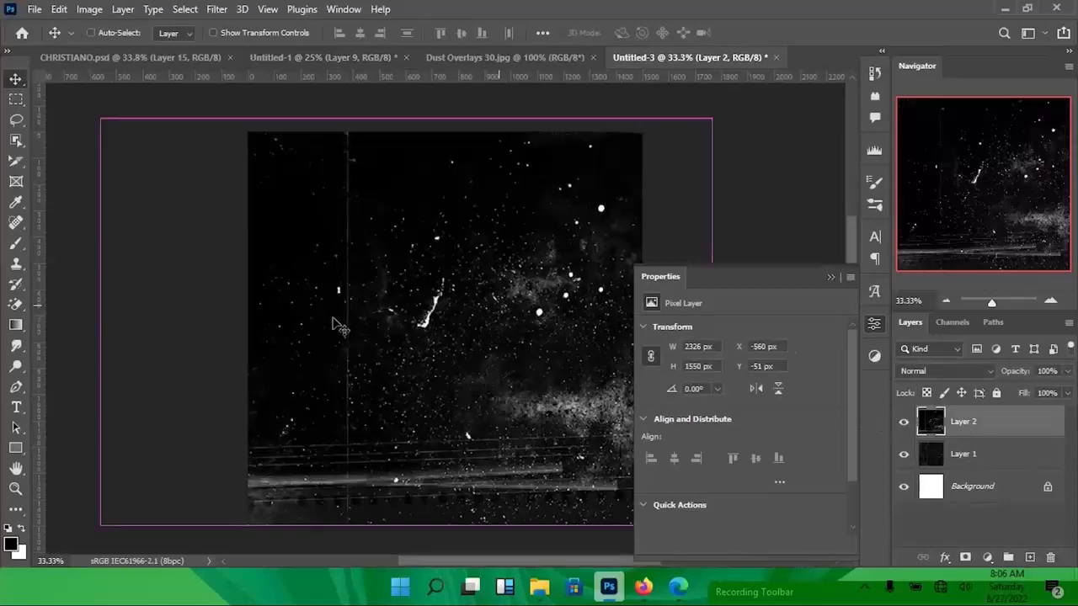
{"action": "left_click_drag", "start_coordinate": [430, 359], "coordinate": [405, 345]}
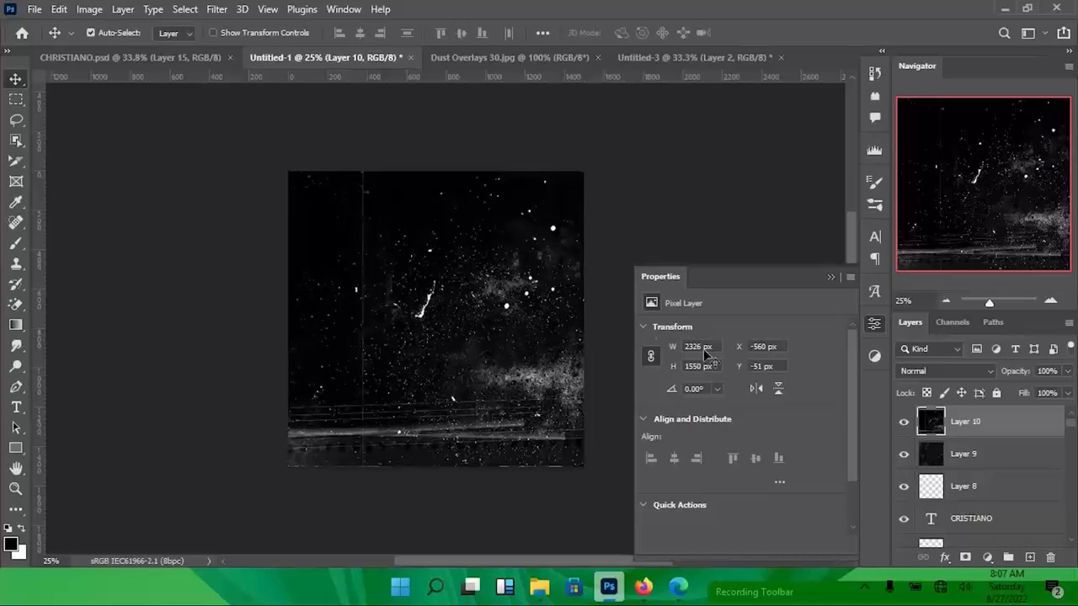
{"action": "left_click", "coordinate": [926, 372]}
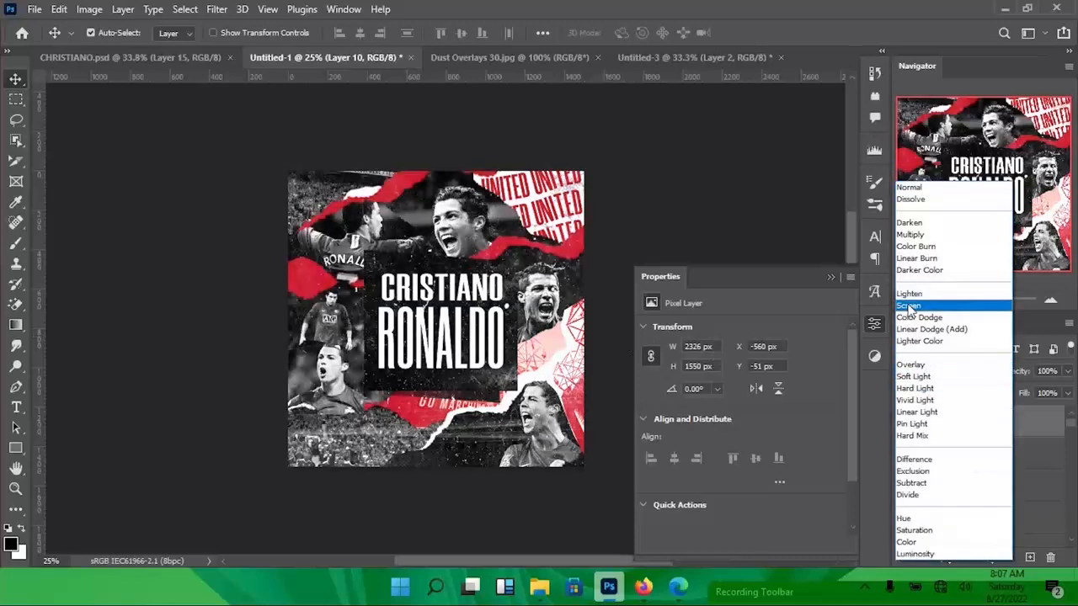
{"action": "left_click", "coordinate": [909, 304]}
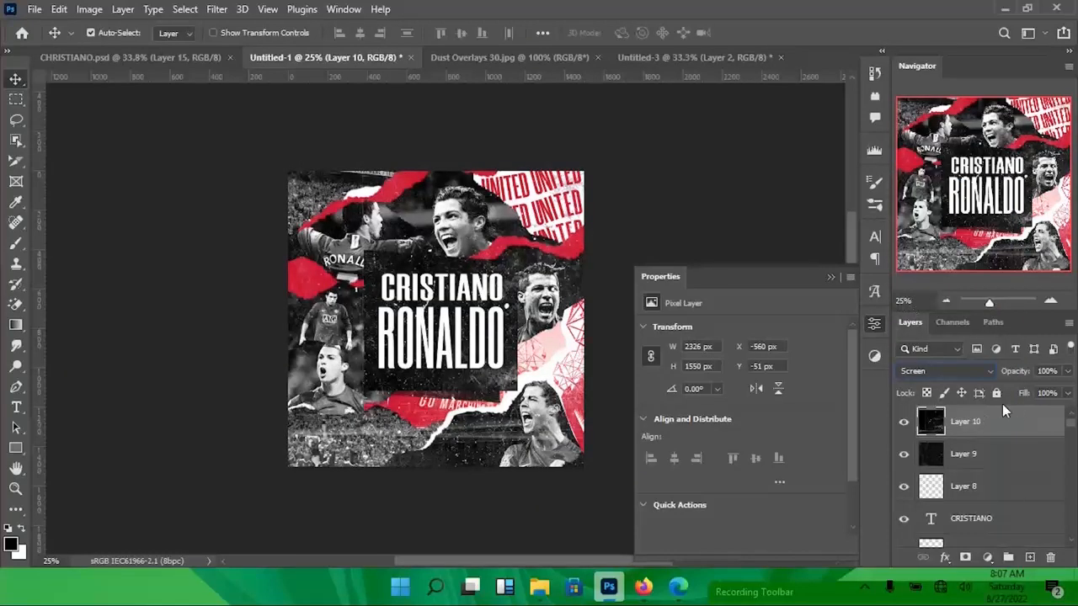
- Hide the dust texture on Layer 10 with an inverted layer mask and choose a soft round brush from General Brushes
{"action": "left_click", "coordinate": [965, 559]}
{"action": "key", "text": "ctrl+i"}
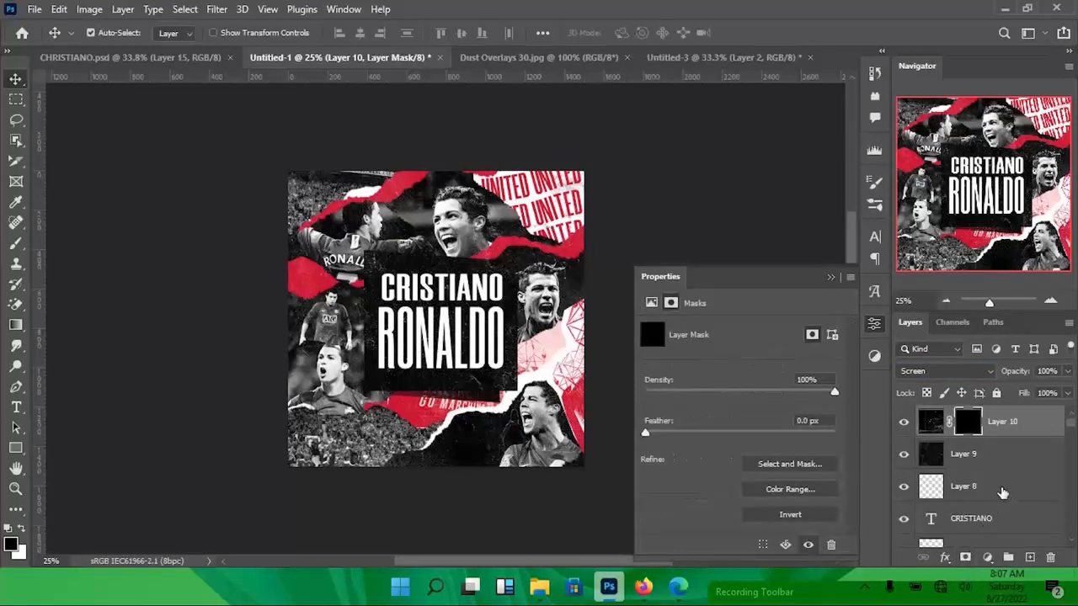
{"action": "key", "text": "b"}
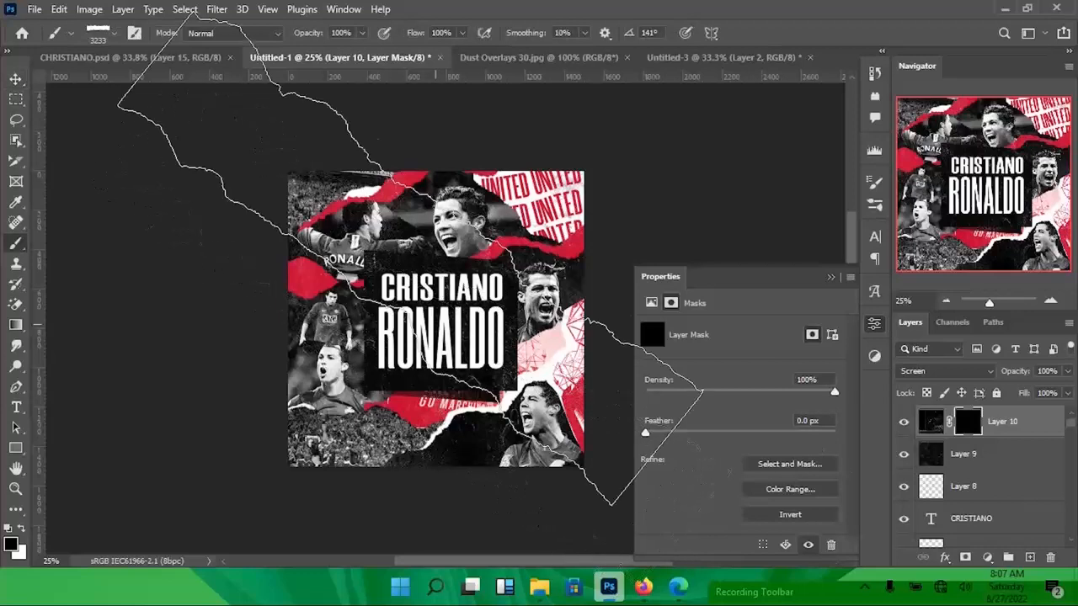
{"action": "left_click", "coordinate": [117, 37]}
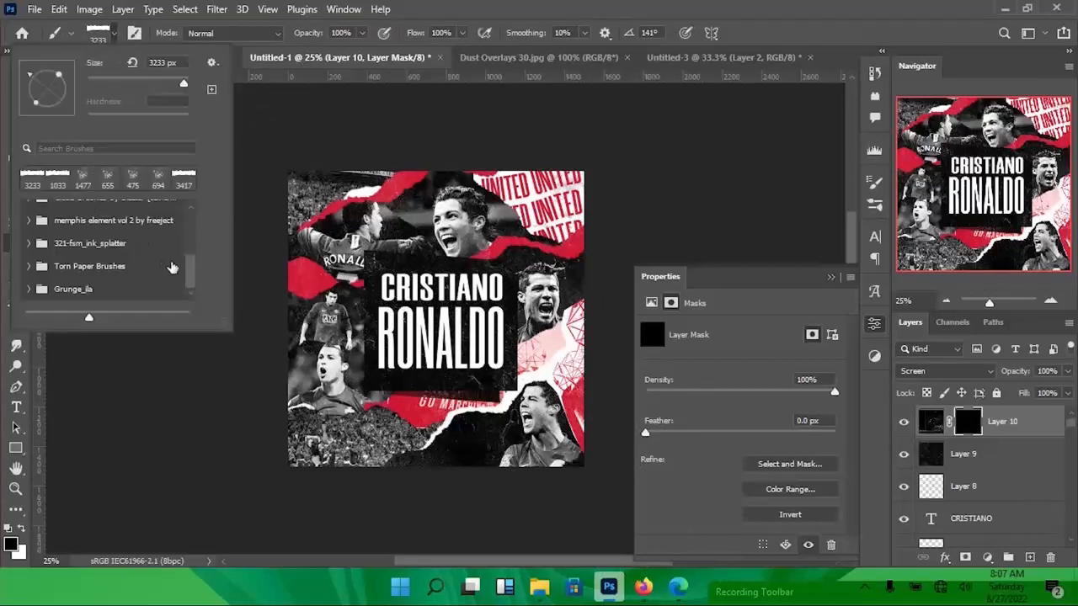
{"action": "left_click_drag", "start_coordinate": [189, 273], "coordinate": [192, 212]}
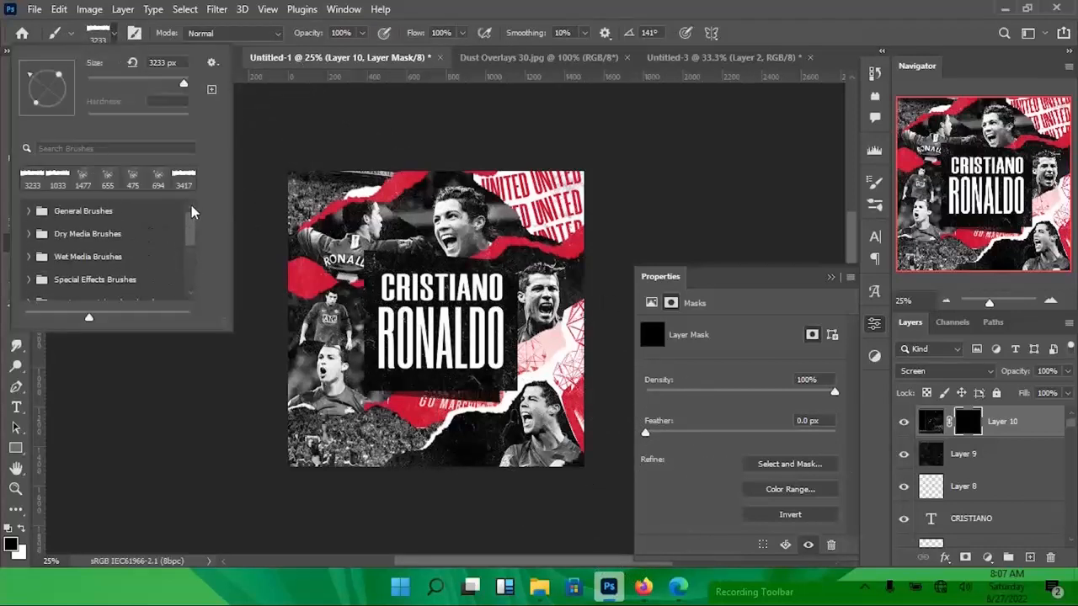
{"action": "left_click", "coordinate": [28, 211]}
{"action": "left_click", "coordinate": [85, 250]}
{"action": "key", "text": "Return"}
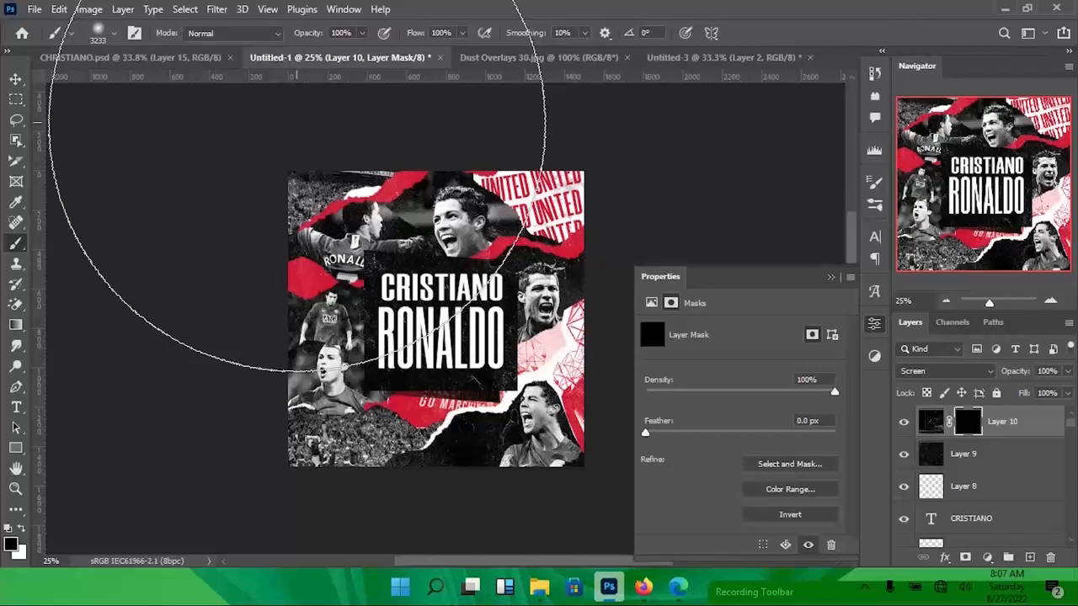
- Set the brush size to 233 px and paint white on Layer 10's mask to reveal dust around the title block
{"action": "left_click_drag", "start_coordinate": [430, 307], "coordinate": [129, 260]}
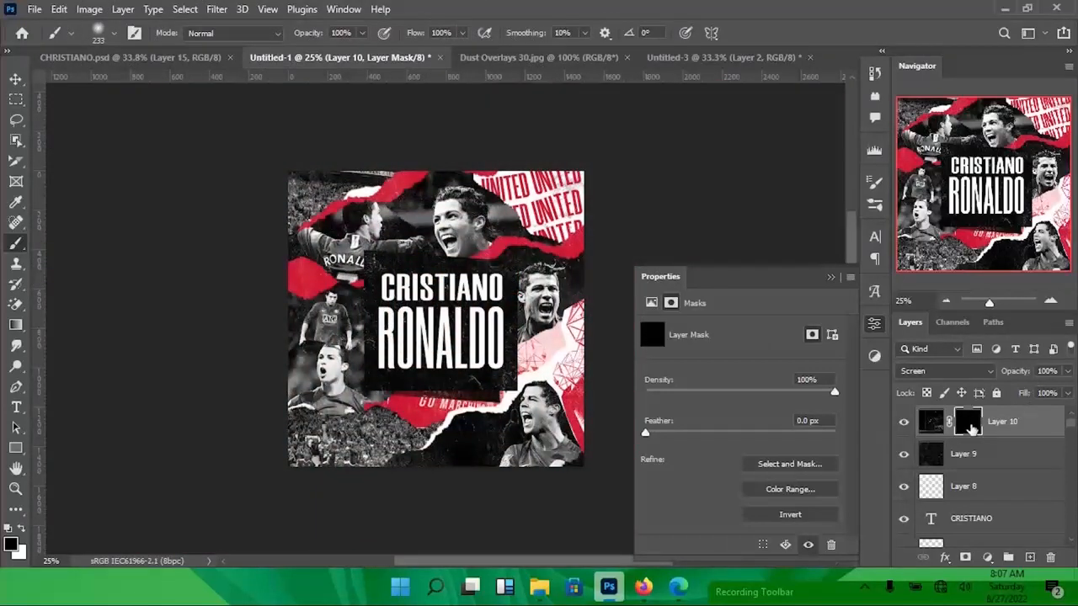
{"action": "key", "text": "x"}
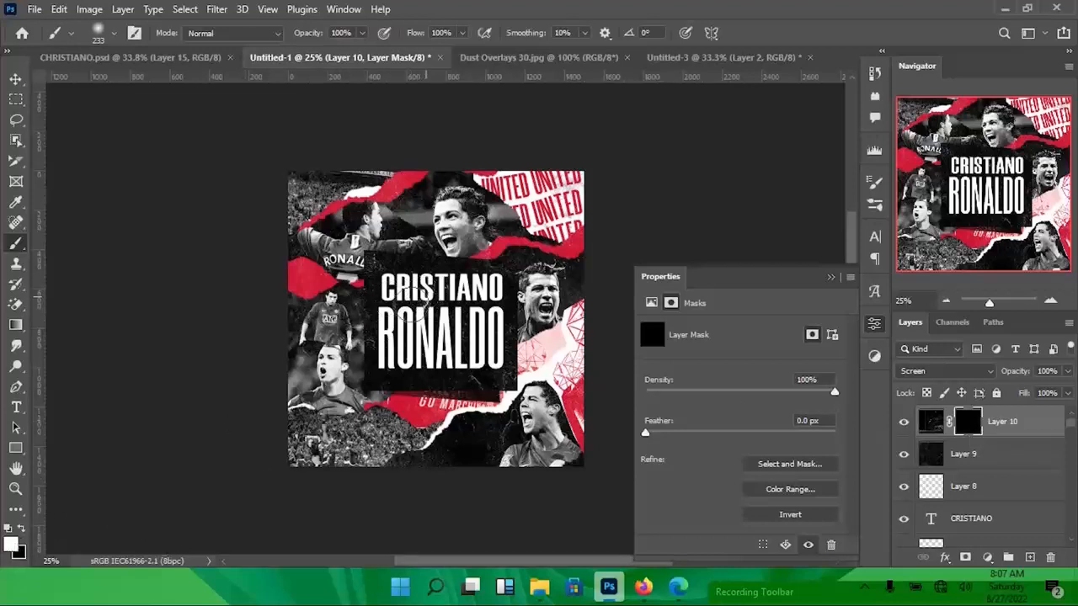
{"action": "mouse_move", "coordinate": [394, 340]}
{"action": "left_mouse_down"}
{"action": "mouse_move", "coordinate": [499, 340]}
{"action": "mouse_move", "coordinate": [429, 361]}
{"action": "mouse_move", "coordinate": [395, 335]}
{"action": "mouse_move", "coordinate": [371, 229]}
{"action": "mouse_move", "coordinate": [521, 217]}
{"action": "mouse_move", "coordinate": [501, 433]}
{"action": "mouse_move", "coordinate": [464, 432]}
{"action": "mouse_move", "coordinate": [436, 473]}
{"action": "mouse_move", "coordinate": [325, 477]}
{"action": "mouse_move", "coordinate": [254, 443]}
{"action": "mouse_move", "coordinate": [288, 441]}
{"action": "mouse_move", "coordinate": [311, 403]}
{"action": "left_mouse_up"}
- Lock the two texture overlay layers, Layer 10 and Layer 9
{"action": "key", "text": "v"}
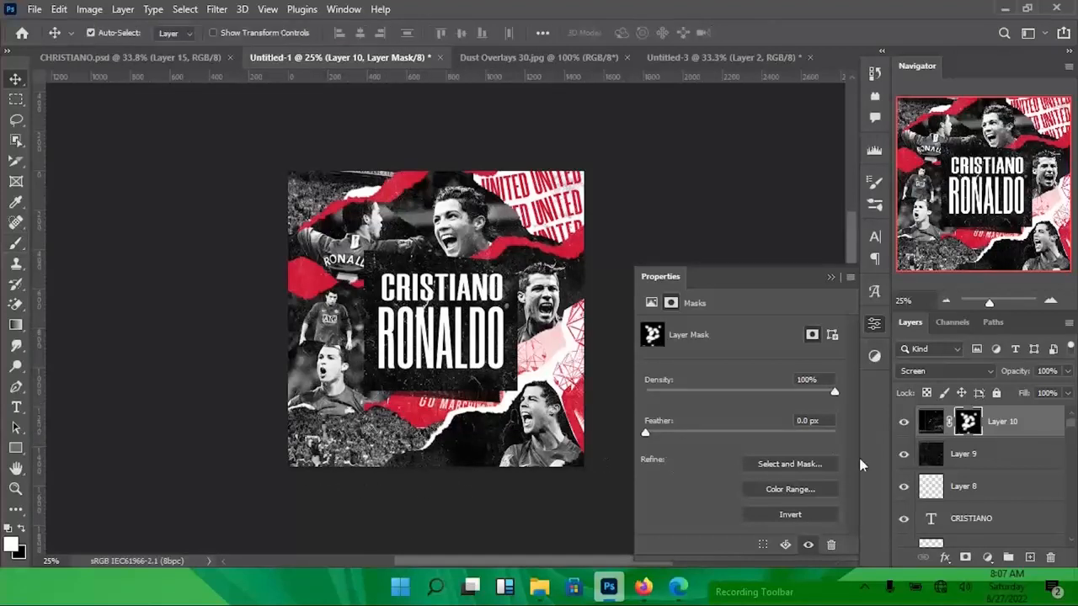
{"action": "left_click", "coordinate": [1014, 458], "text": "shift"}
{"action": "left_click", "coordinate": [996, 393]}
- Add a layer mask to the Clip_8 torn-paper layer below the Old Trafford image
{"action": "left_click", "coordinate": [402, 420]}
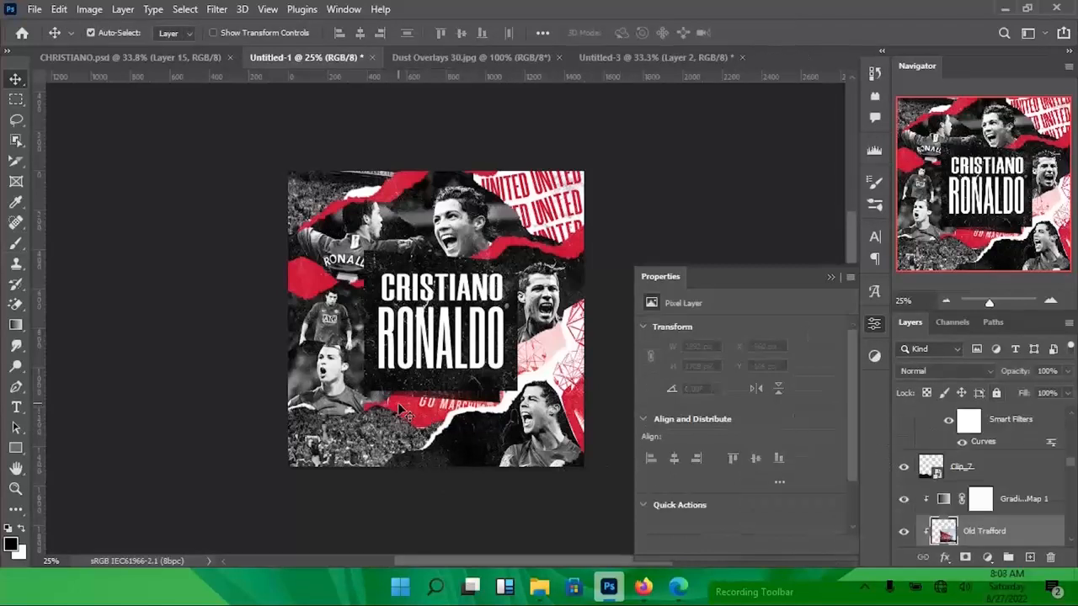
{"action": "scroll", "coordinate": [970, 525], "scroll_direction": "down", "scroll_amount": 1}
{"action": "left_click", "coordinate": [965, 535]}
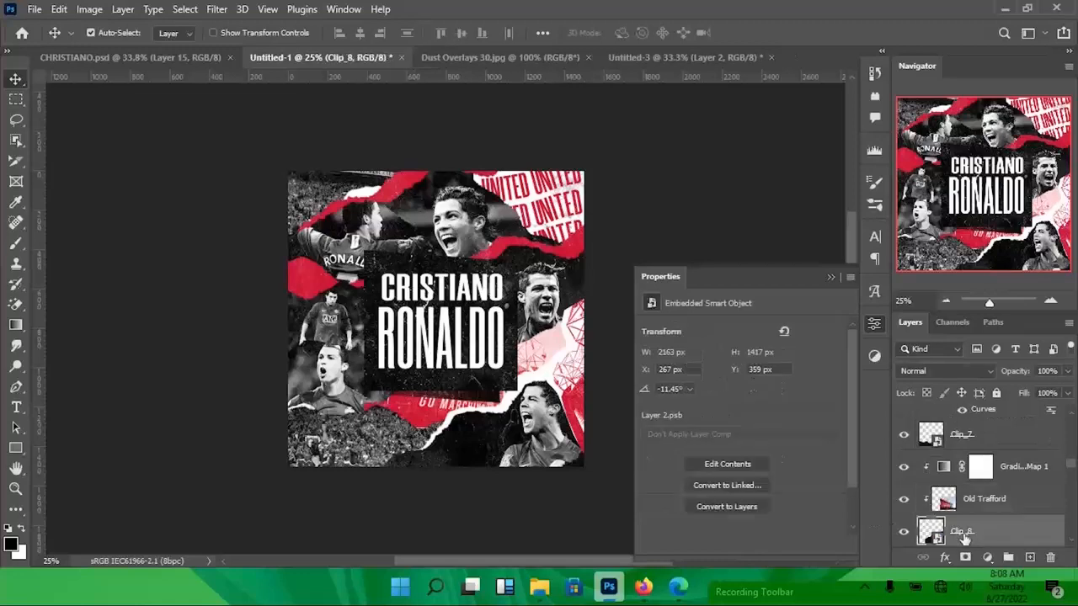
{"action": "key", "text": "b"}
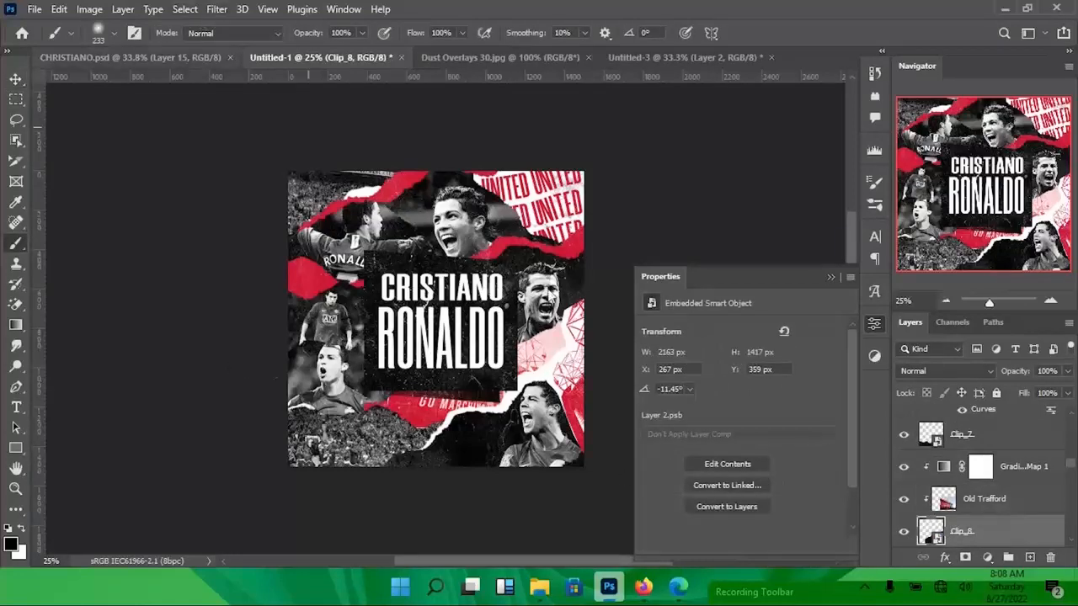
{"action": "left_click", "coordinate": [965, 557]}
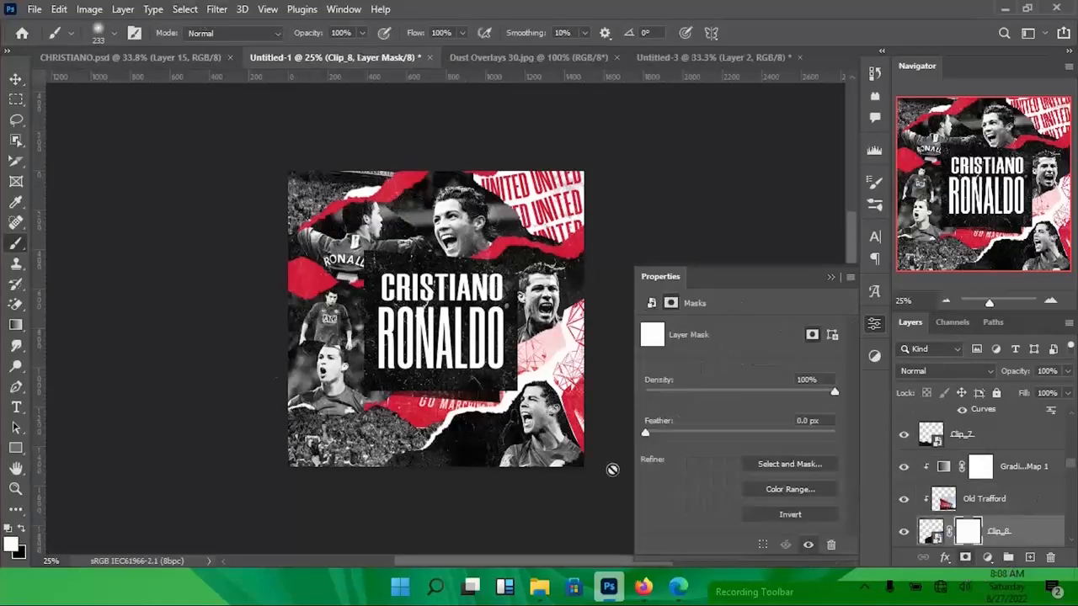
- Pick the 1033 px torn-edge brush, rotate it to 42° and paint black over the poster's lower-left corner on Clip_8's mask
{"action": "left_click", "coordinate": [112, 35]}
{"action": "left_click", "coordinate": [91, 188]}
{"action": "left_click", "coordinate": [463, 4]}
{"action": "left_click", "coordinate": [112, 35]}
{"action": "left_click_drag", "start_coordinate": [69, 94], "coordinate": [74, 75]}
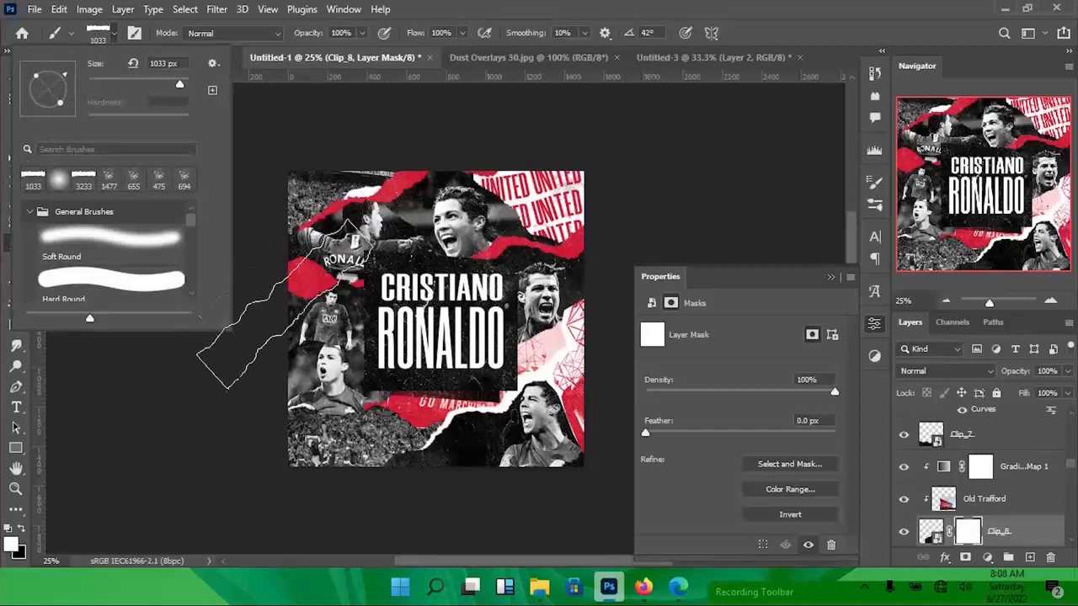
{"action": "left_click", "coordinate": [524, 7]}
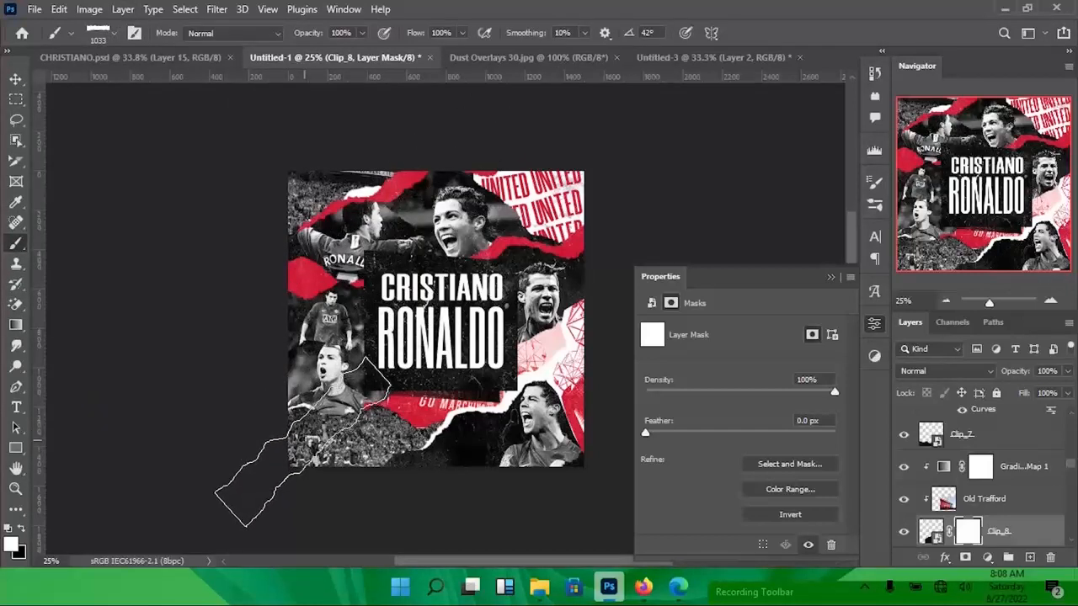
{"action": "key", "text": "x"}
{"action": "left_click", "coordinate": [303, 442]}
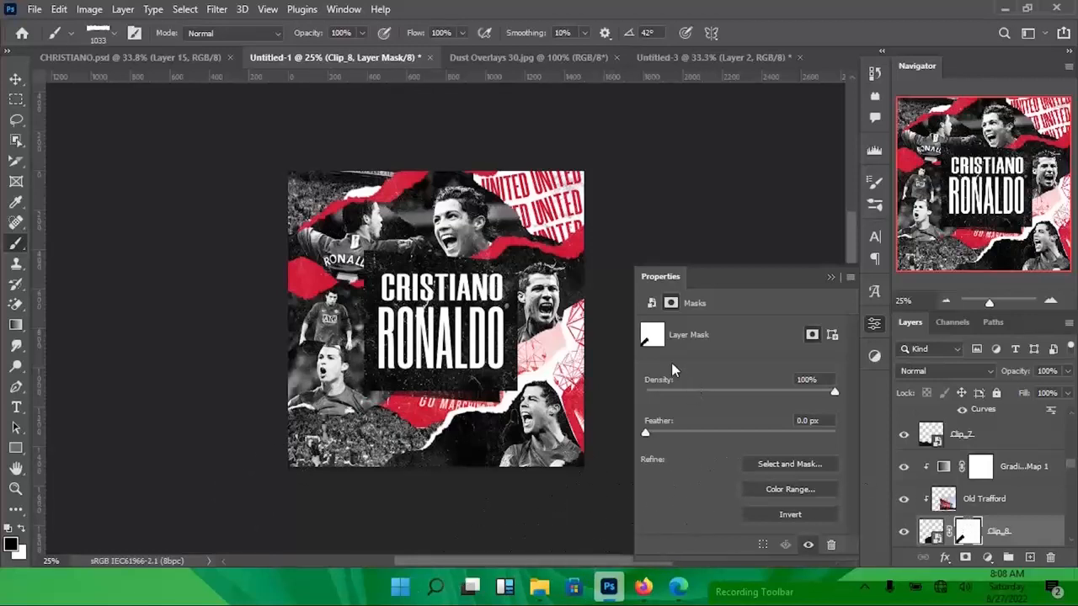
{"action": "key", "text": "v"}
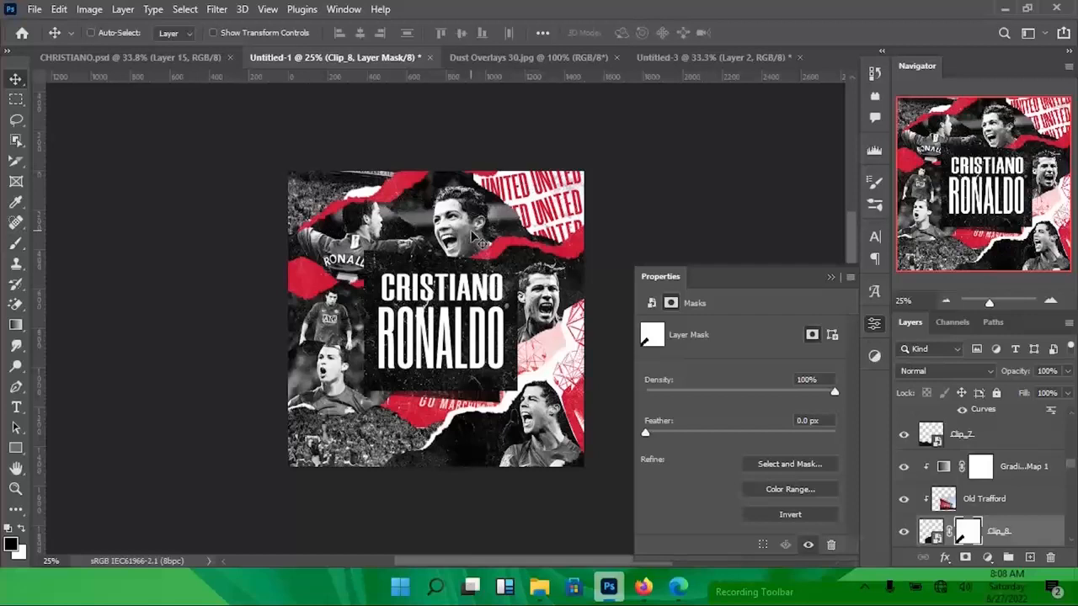
- Unlock the texture overlay layers, Layer 10 and Layer 9
{"action": "key", "text": "ctrl+minus"}
{"action": "key", "text": "ctrl+minus"}
{"action": "key", "text": "ctrl+plus"}
{"action": "key", "text": "ctrl+plus"}
{"action": "scroll", "coordinate": [1073, 469], "scroll_direction": "up", "scroll_amount": 1}
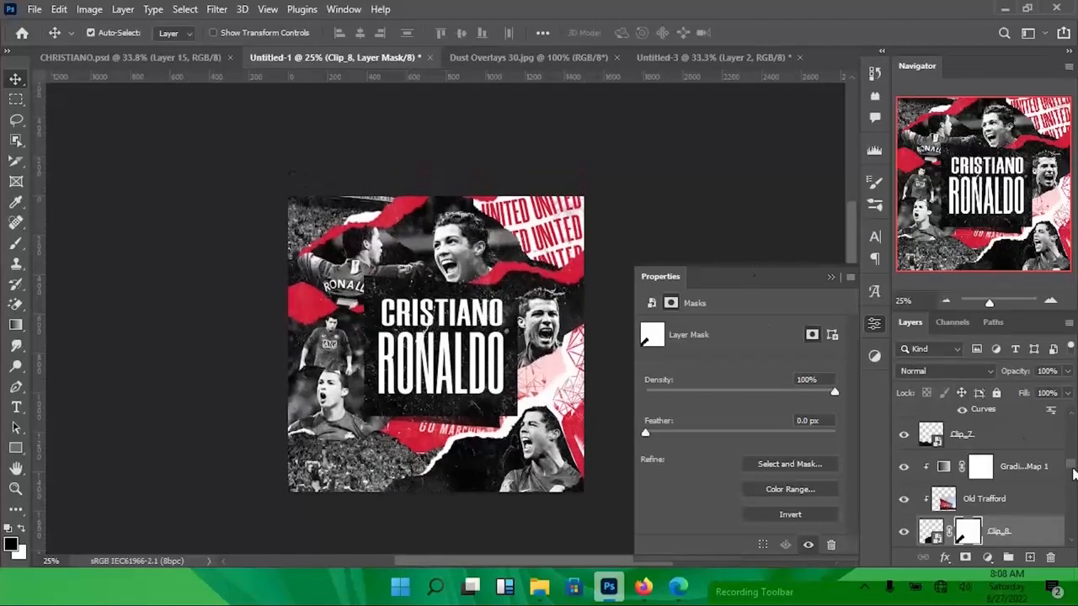
{"action": "left_click_drag", "start_coordinate": [1072, 469], "coordinate": [1071, 418]}
{"action": "left_click", "coordinate": [1015, 426]}
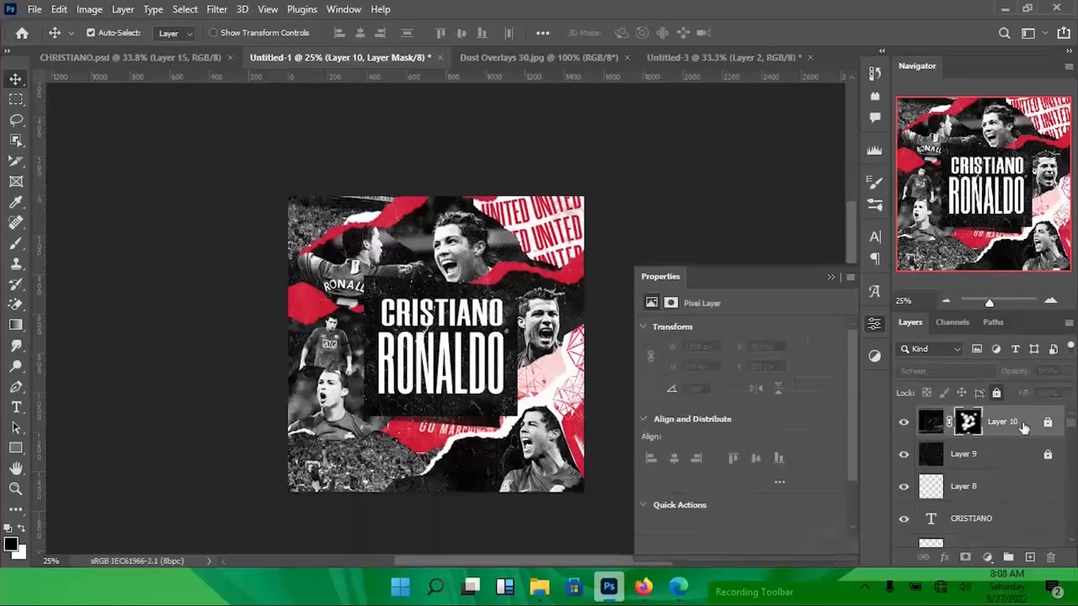
{"action": "left_click", "coordinate": [1014, 465], "text": "shift"}
{"action": "left_click", "coordinate": [995, 393]}
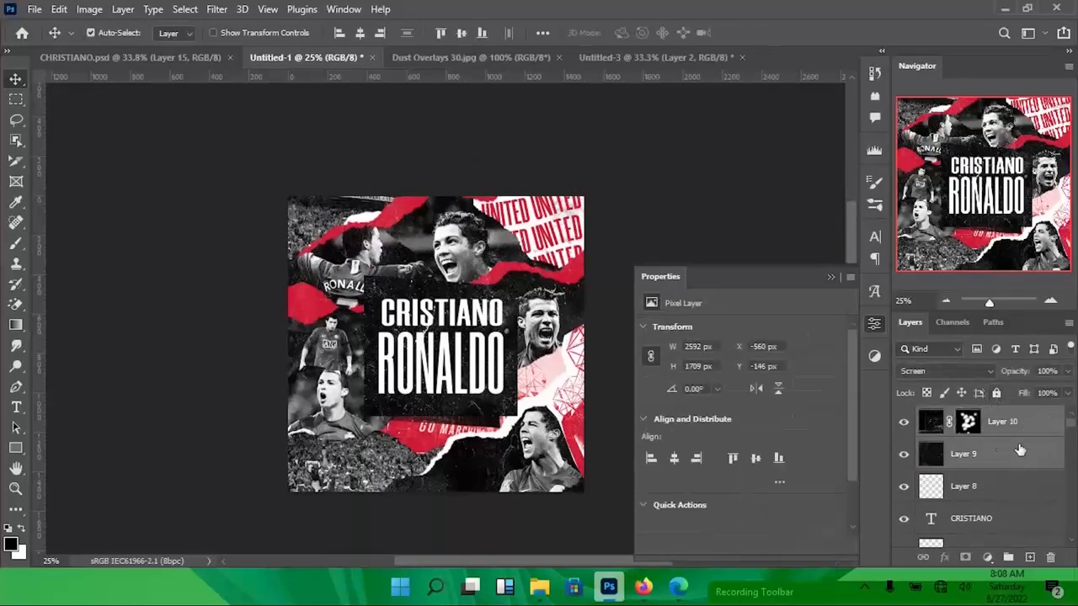
- Create a new layer named GRAY above Layer 10 with Gray color label, Overlay mode and 50% gray neutral fill
{"action": "left_click", "coordinate": [1025, 421]}
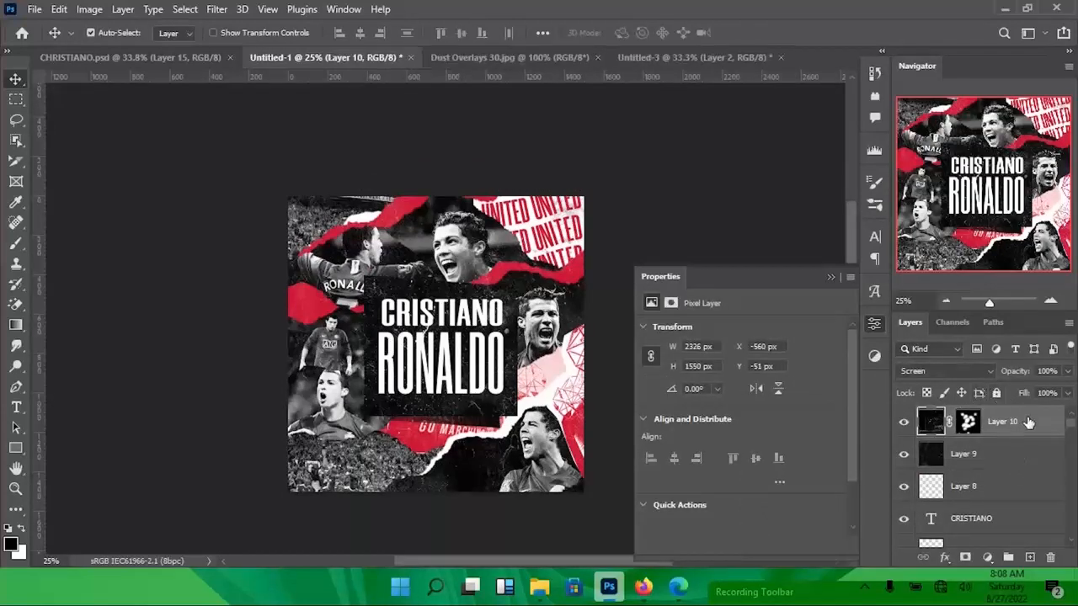
{"action": "key", "text": "ctrl+shift+n"}
{"action": "type", "text": "GRAY"}
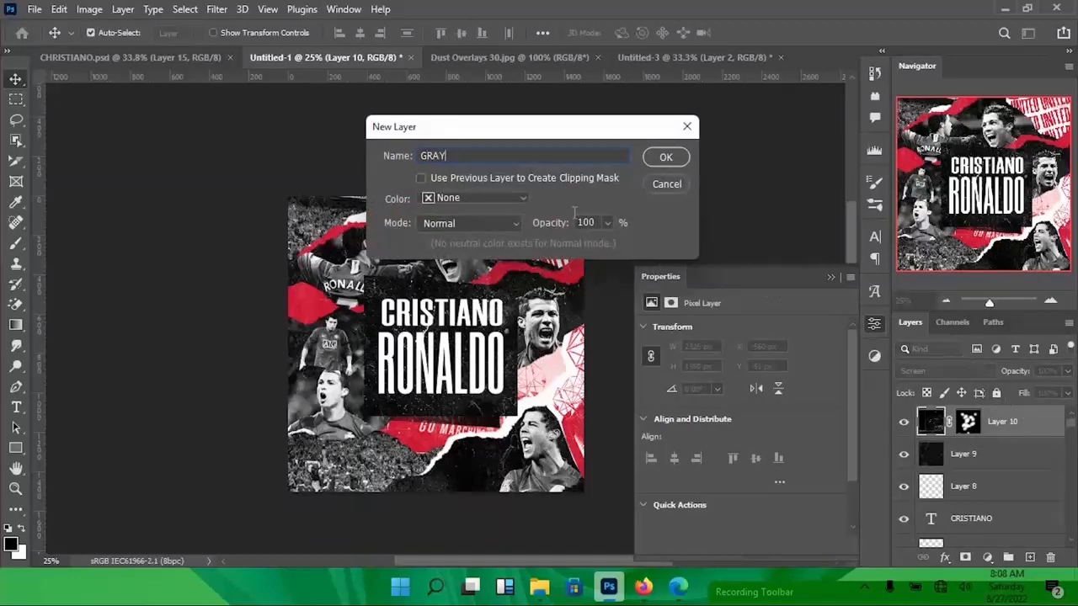
{"action": "left_click", "coordinate": [488, 197]}
{"action": "left_click", "coordinate": [451, 332]}
{"action": "left_click", "coordinate": [466, 224]}
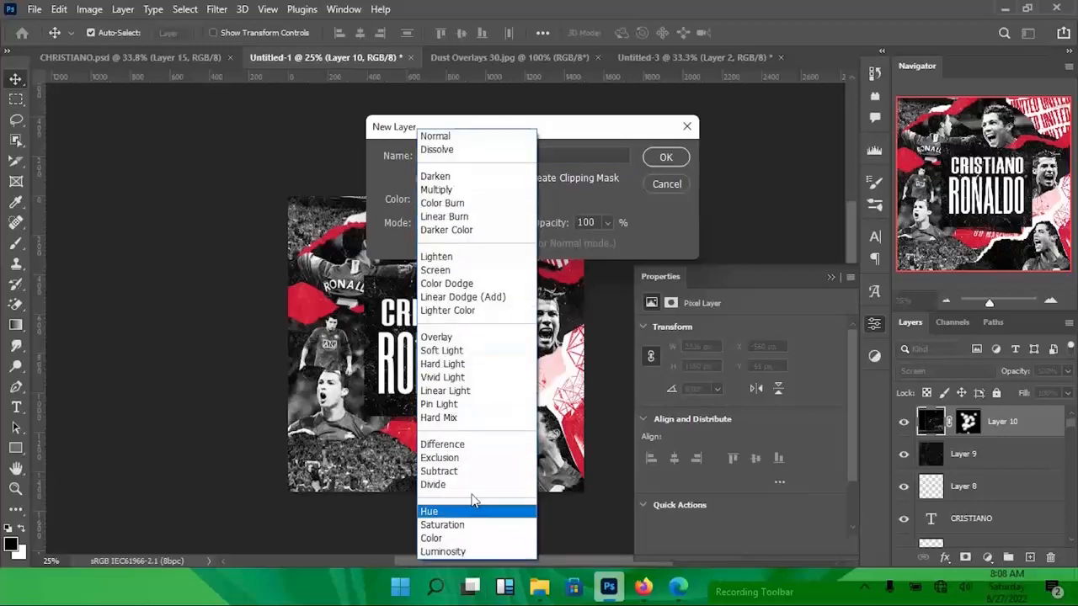
{"action": "left_click", "coordinate": [458, 337]}
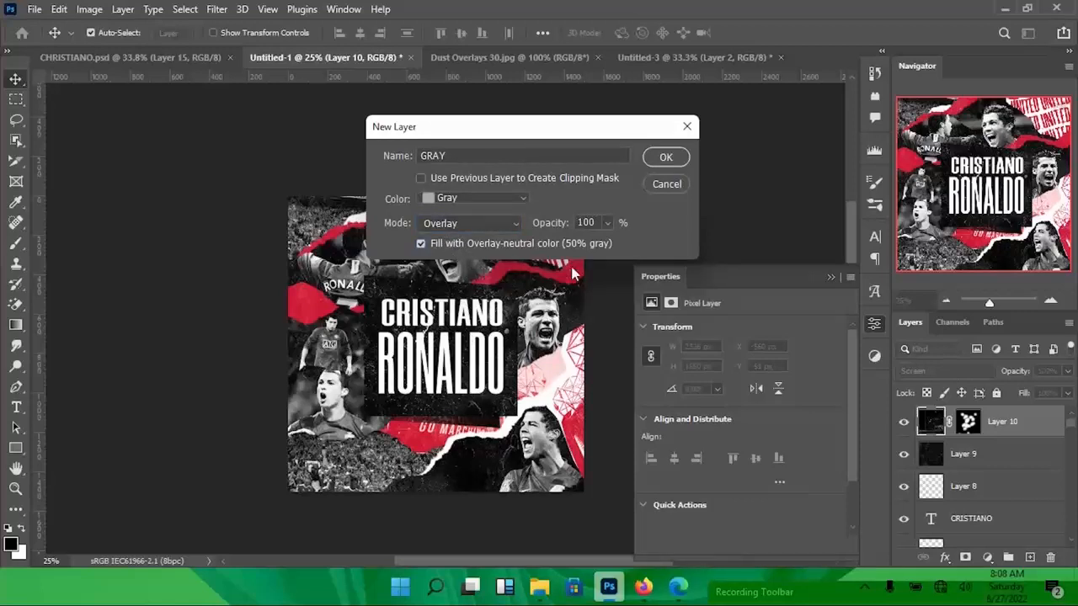
{"action": "left_click", "coordinate": [660, 156]}
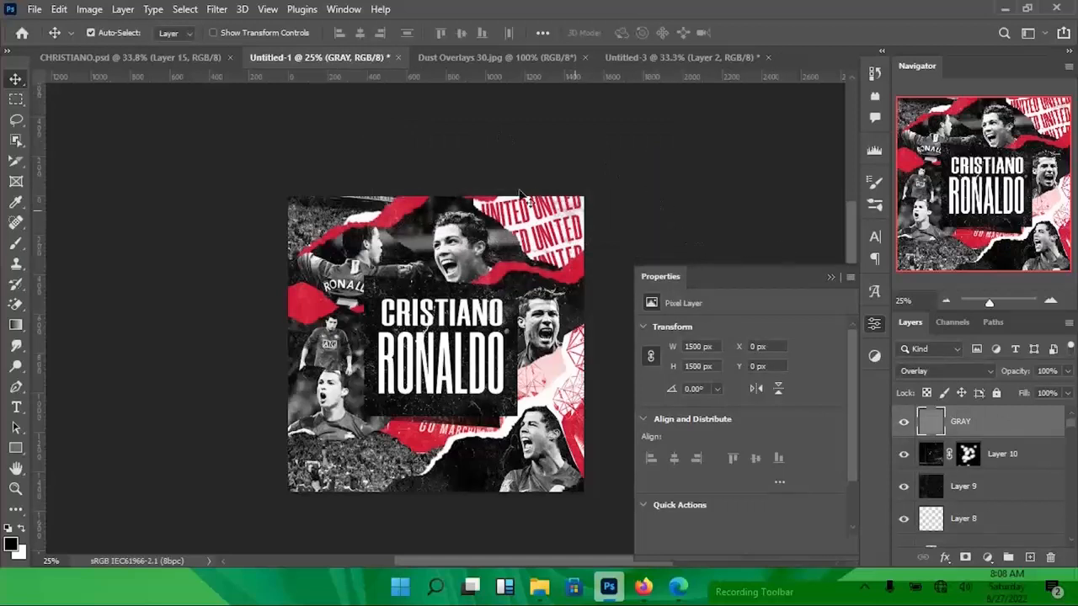
- Apply Add Noise to the GRAY layer at 17.75% with Uniform distribution and Monochromatic enabled
{"action": "left_click", "coordinate": [210, 14]}
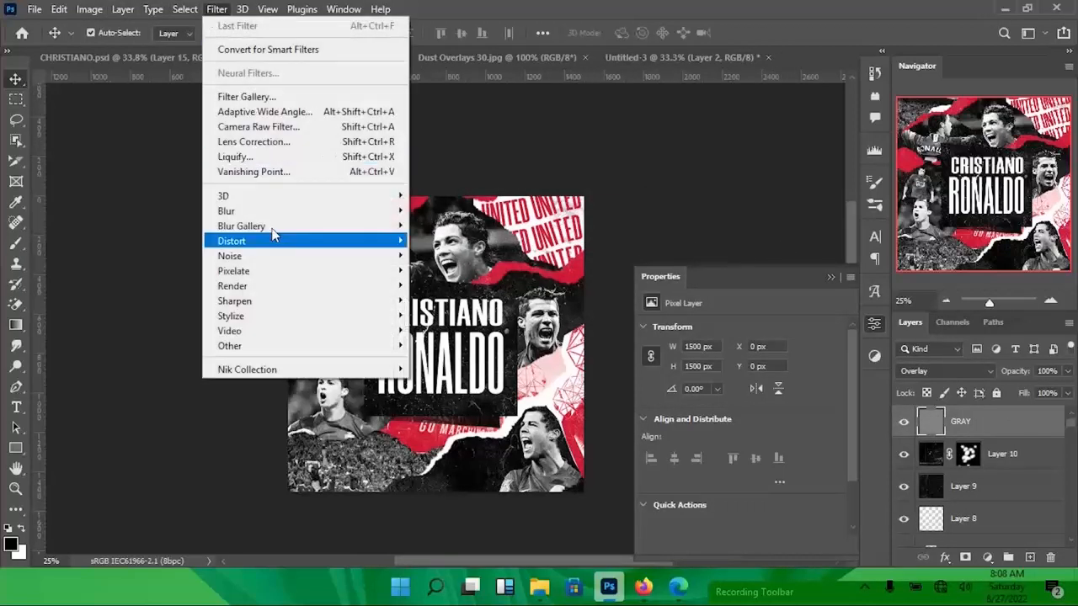
{"action": "mouse_move", "coordinate": [308, 257]}
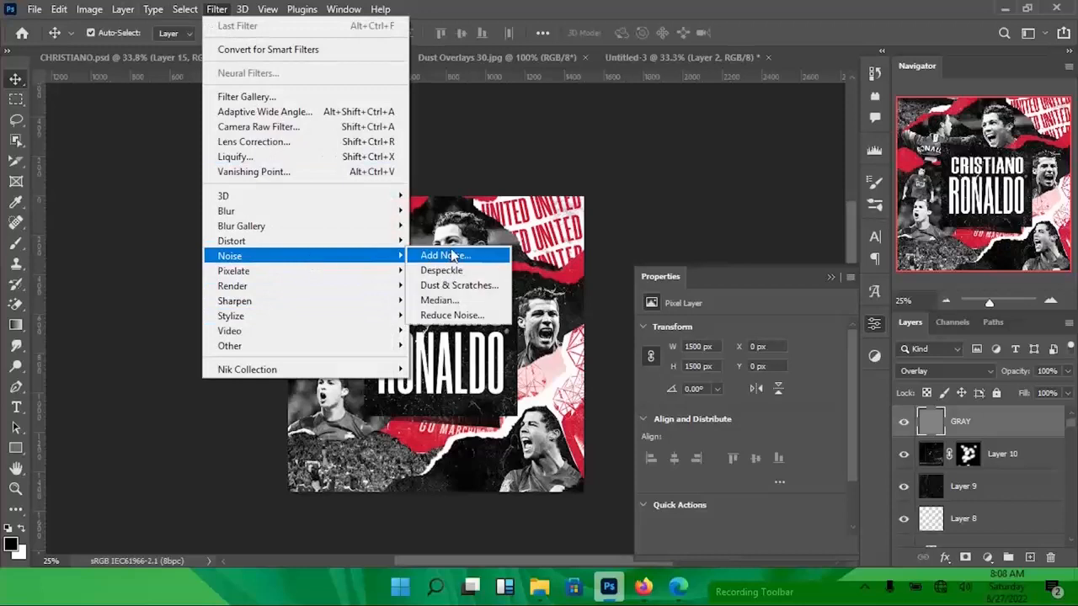
{"action": "left_click", "coordinate": [447, 256]}
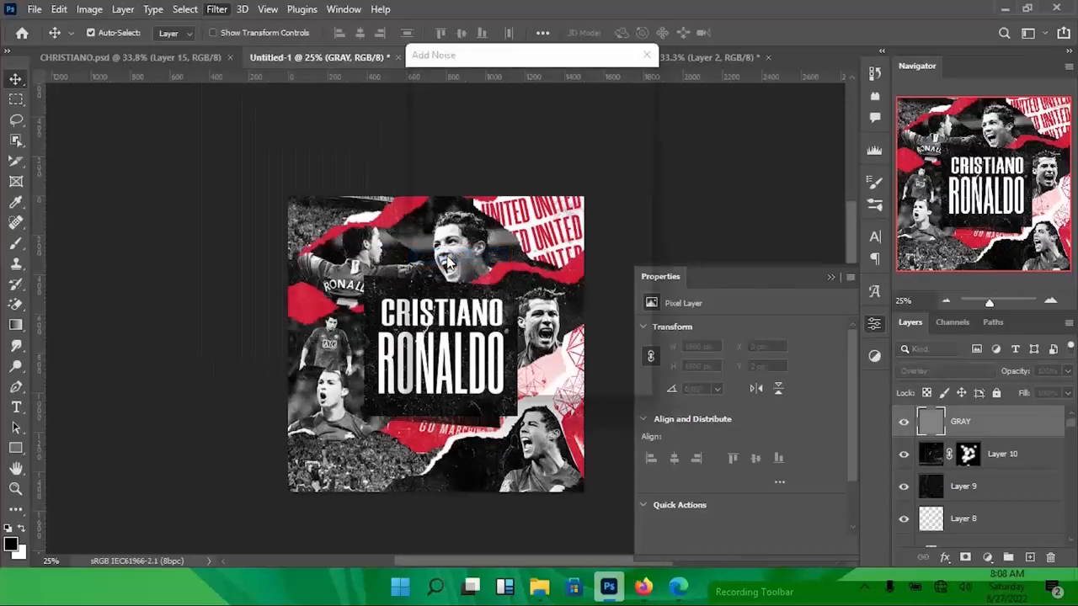
{"action": "left_click_drag", "start_coordinate": [433, 54], "coordinate": [529, 59]}
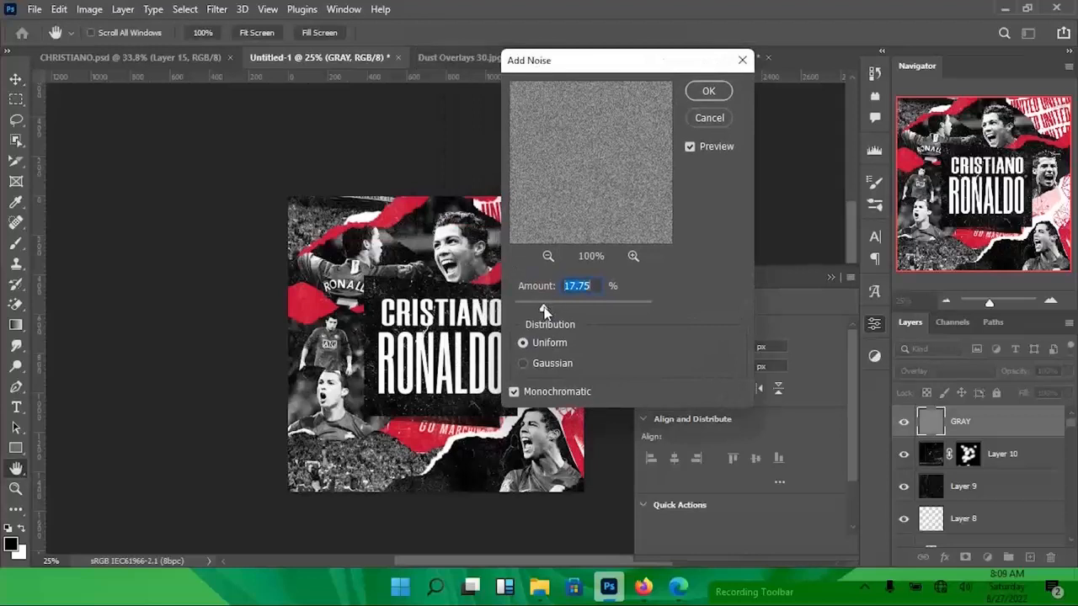
{"action": "left_click", "coordinate": [689, 93]}
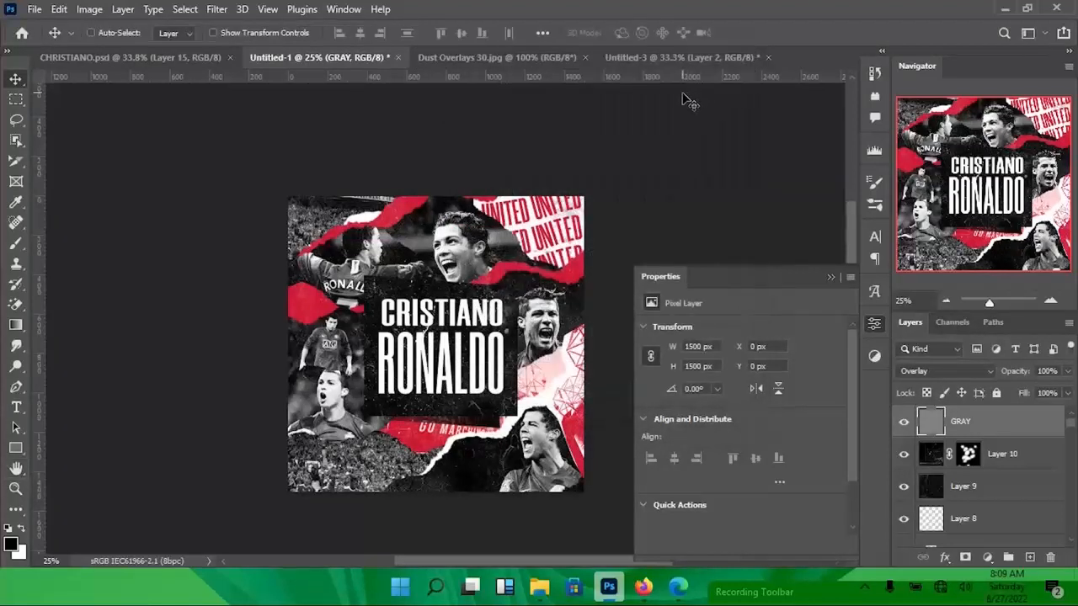
- Collapse the layer properties and lock the GRAY, Layer 10 and Layer 9 overlay layers
{"action": "key", "text": "ctrl+0"}
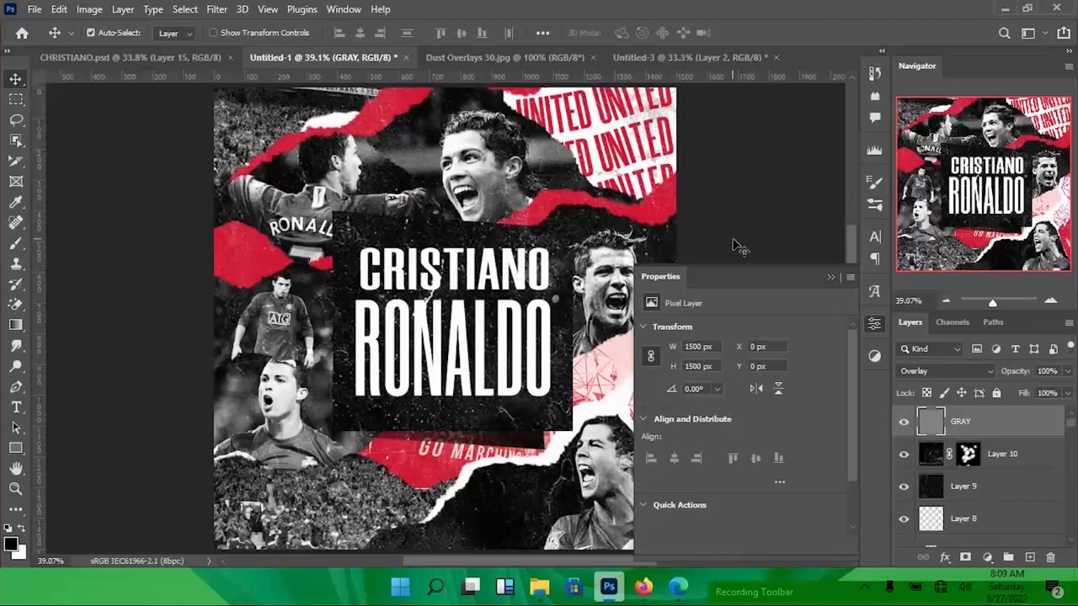
{"action": "left_click", "coordinate": [829, 280]}
{"action": "key", "text": "ctrl+minus"}
{"action": "key", "text": "ctrl+minus"}
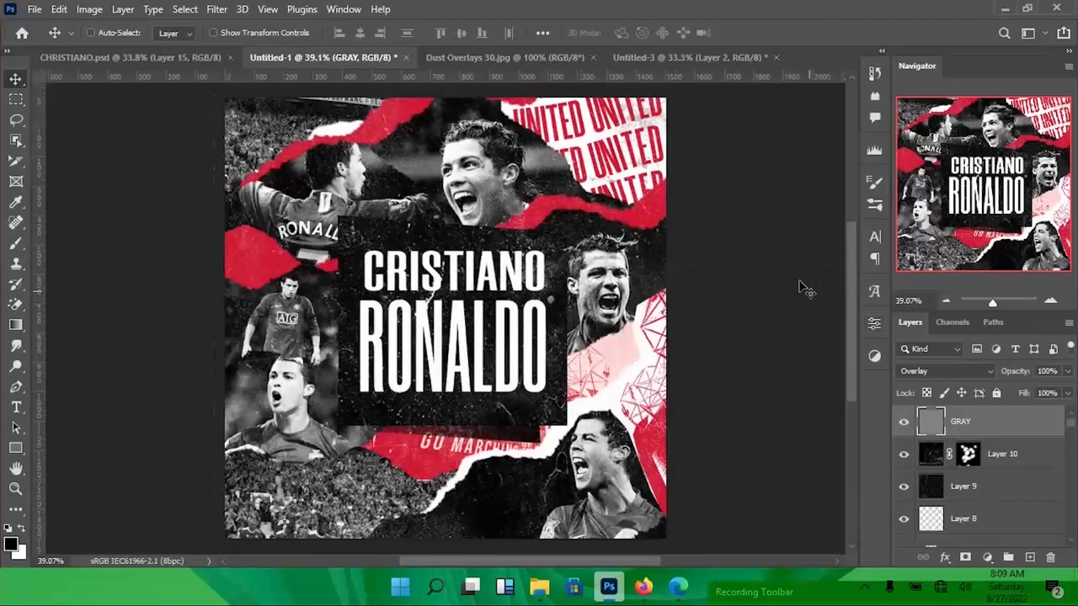
{"action": "key", "text": "ctrl+minus"}
{"action": "key", "text": "ctrl+plus"}
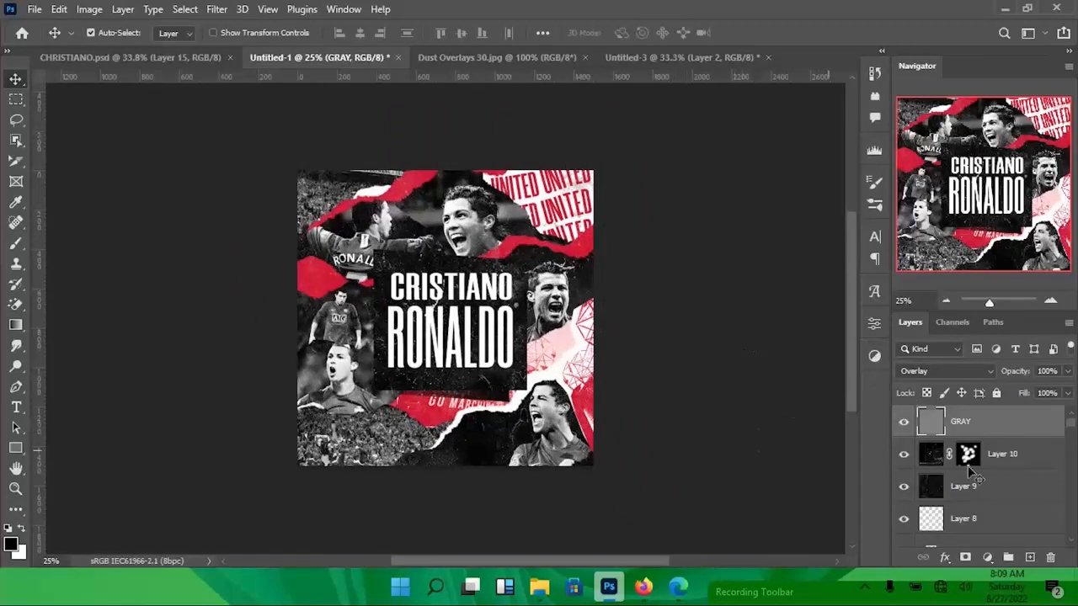
{"action": "scroll", "coordinate": [1021, 444], "scroll_direction": "down", "scroll_amount": 1}
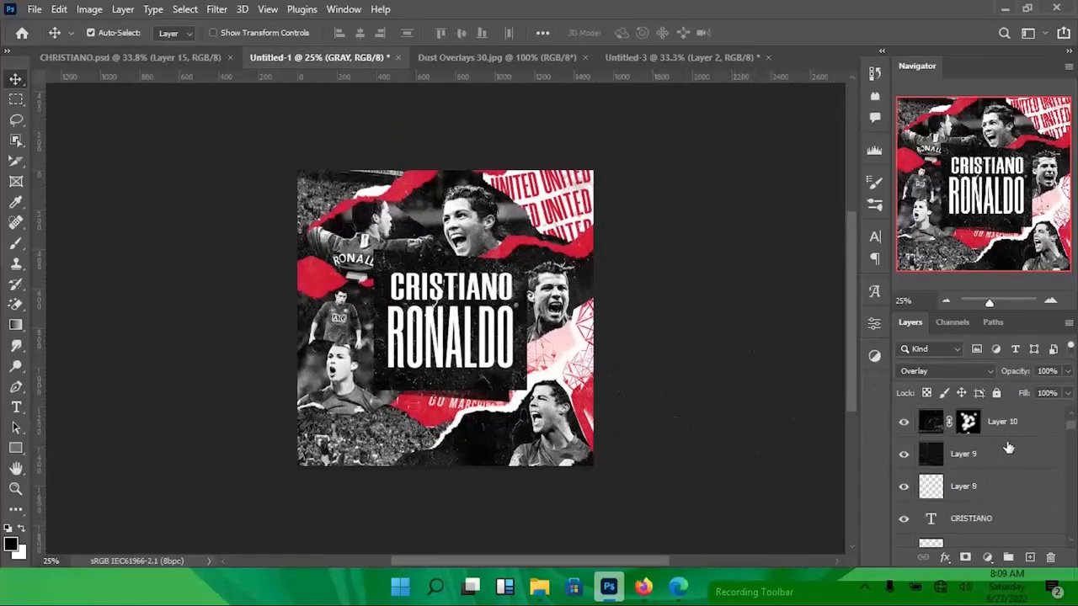
{"action": "scroll", "coordinate": [1020, 448], "scroll_direction": "up", "scroll_amount": 1}
{"action": "left_click", "coordinate": [1015, 493], "text": "shift"}
{"action": "left_click", "coordinate": [995, 393]}
- Duplicate the Clip_1 copy 5 torn-paper layer beneath the lower-right portrait
{"action": "scroll", "coordinate": [511, 458], "scroll_direction": "up", "scroll_amount": 1}
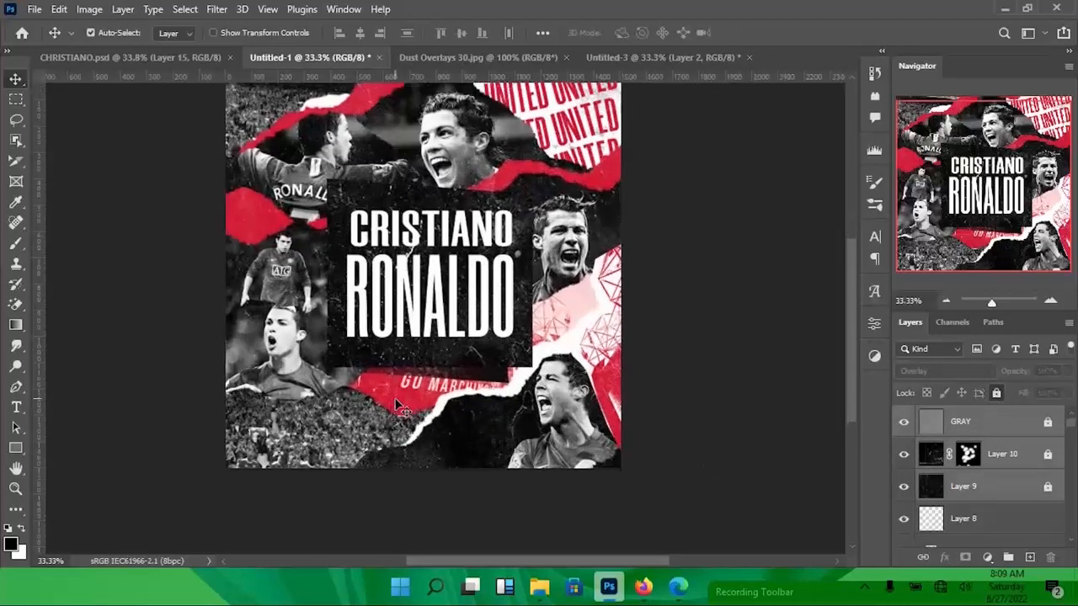
{"action": "left_click", "coordinate": [568, 466]}
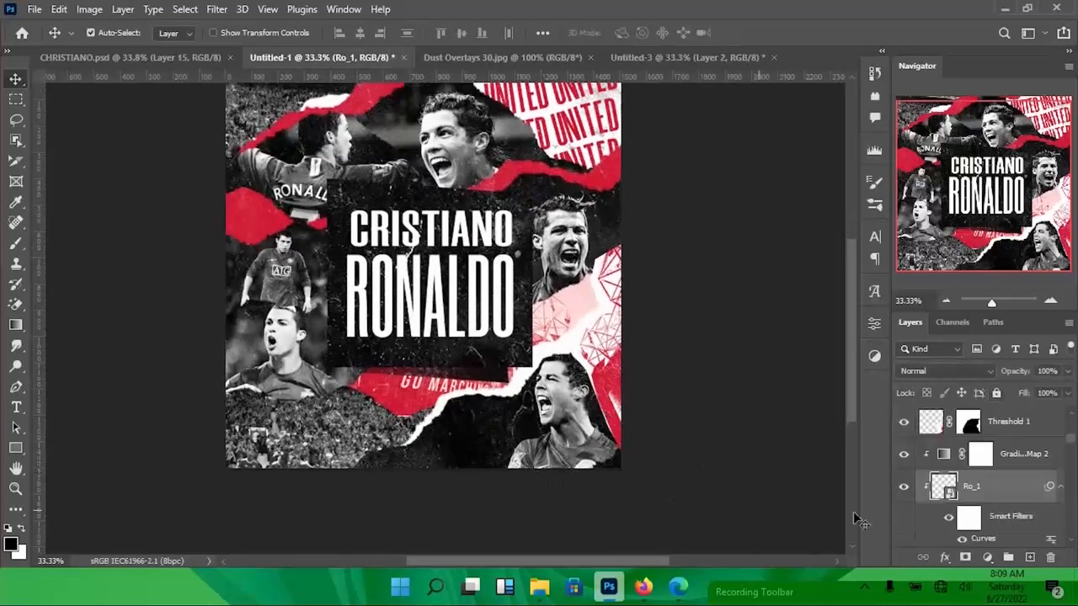
{"action": "scroll", "coordinate": [964, 515], "scroll_direction": "up", "scroll_amount": 1}
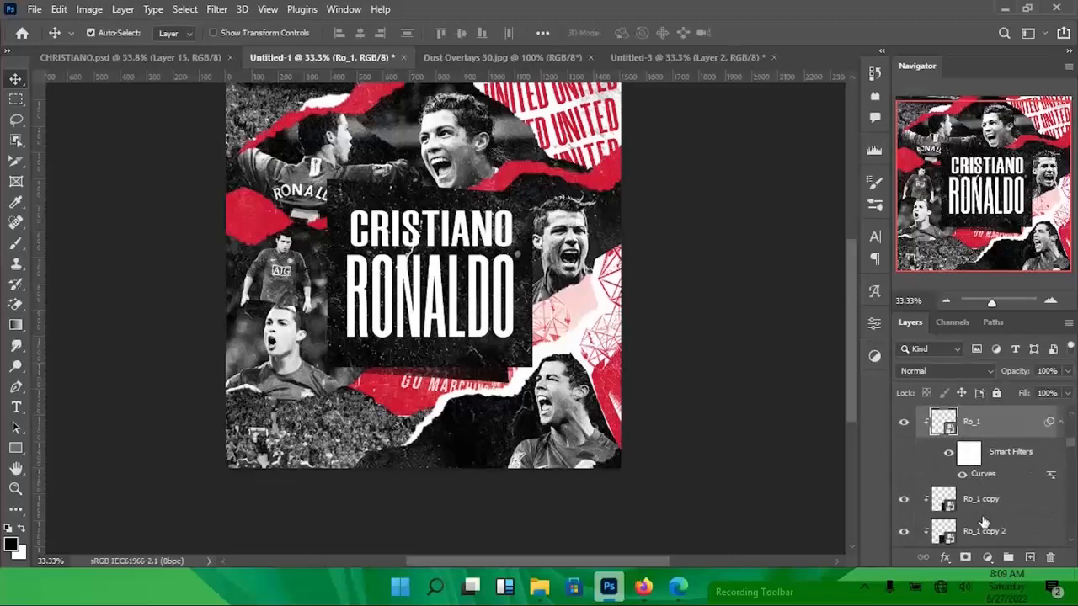
{"action": "left_click", "coordinate": [1028, 508]}
{"action": "scroll", "coordinate": [1027, 518], "scroll_direction": "down", "scroll_amount": 1}
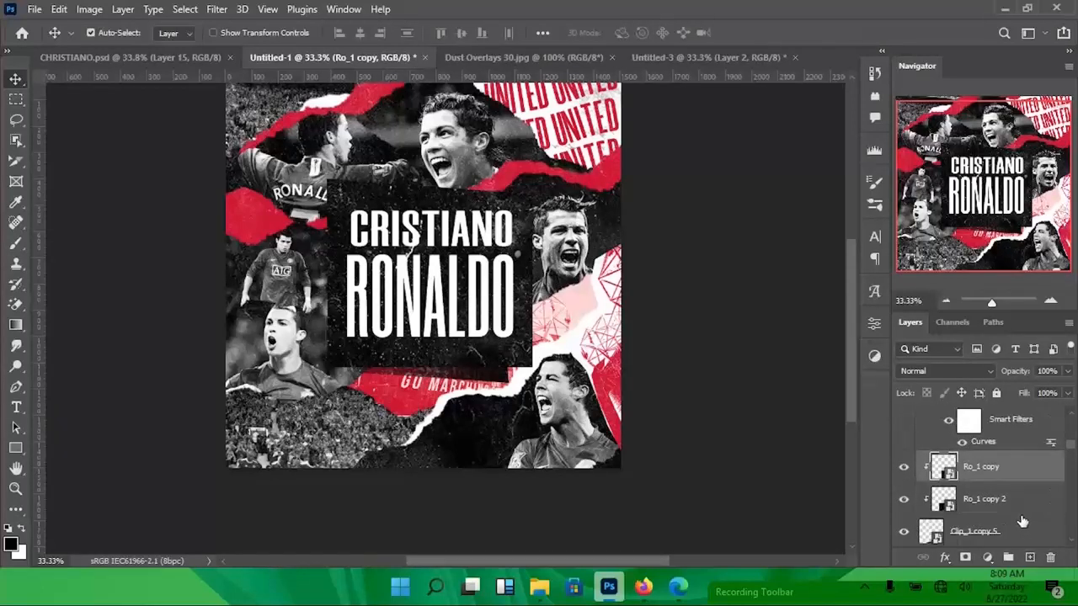
{"action": "scroll", "coordinate": [1015, 519], "scroll_direction": "down", "scroll_amount": 1}
{"action": "left_click", "coordinate": [1020, 512]}
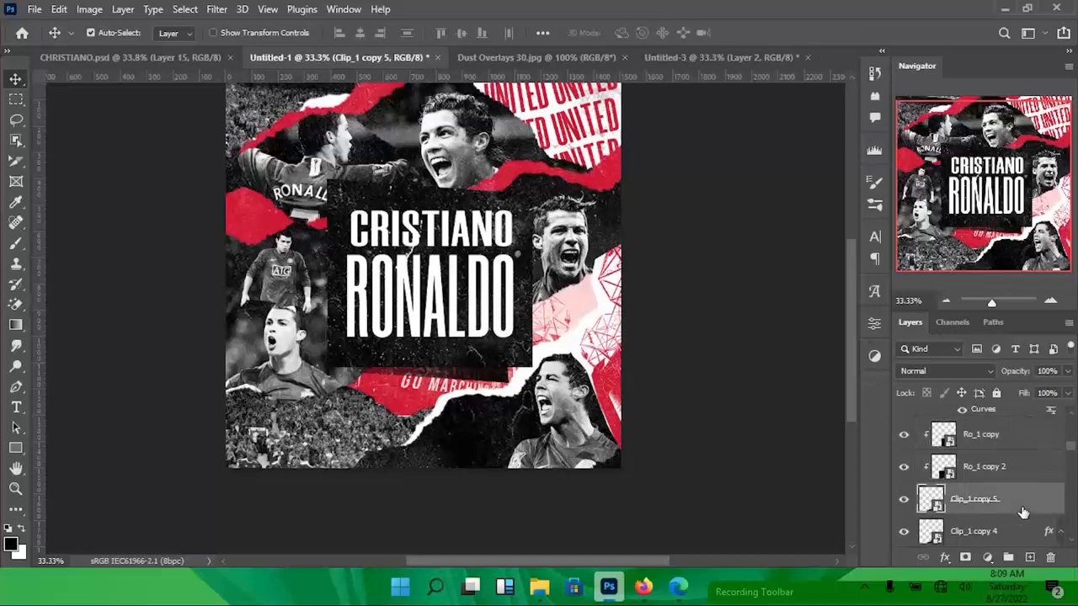
{"action": "scroll", "coordinate": [1022, 513], "scroll_direction": "down", "scroll_amount": 1}
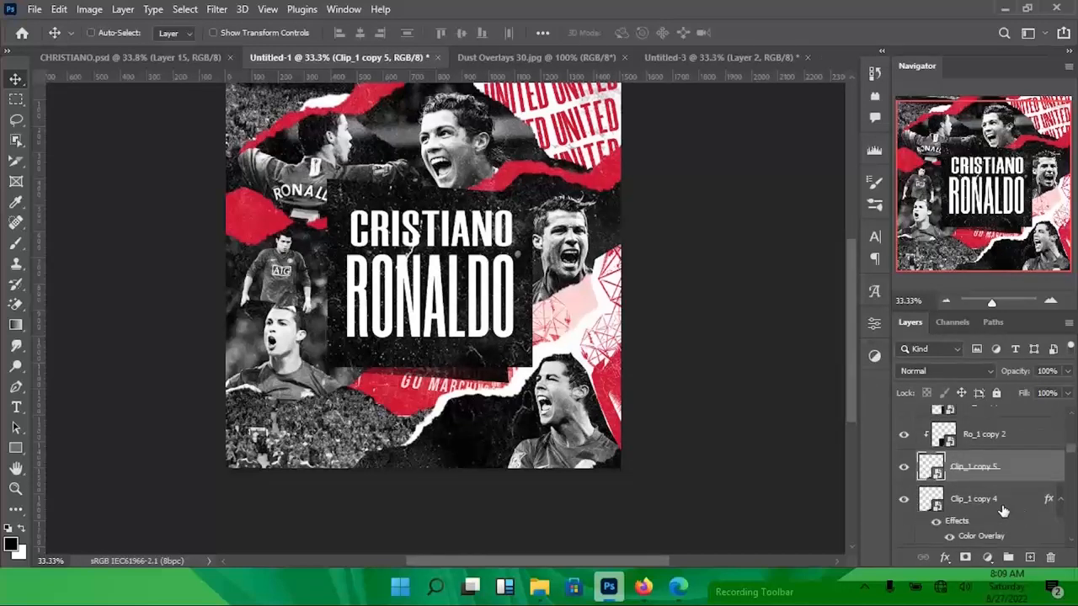
{"action": "key", "text": "ctrl+j"}
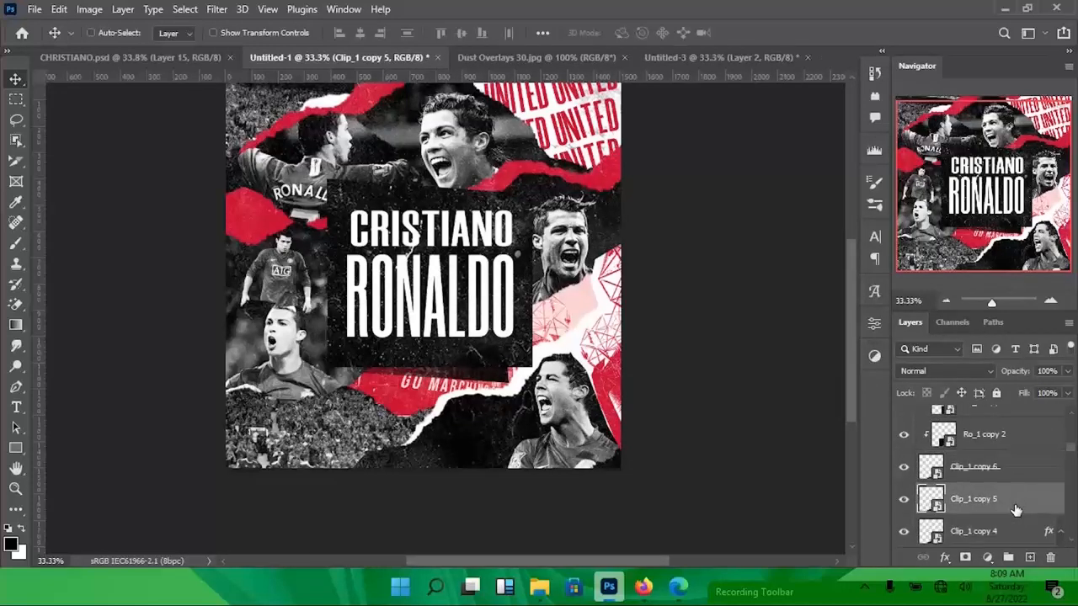
- Position the Clip_1 copy 5 paper piece over the lower-right portrait's chest and stack it between Threshold 1 and Gradient Map 2
{"action": "key", "text": "ctrl+t"}
{"action": "left_click_drag", "start_coordinate": [525, 398], "coordinate": [601, 465]}
{"action": "key", "text": "Return"}
{"action": "left_click_drag", "start_coordinate": [1027, 500], "coordinate": [951, 457]}
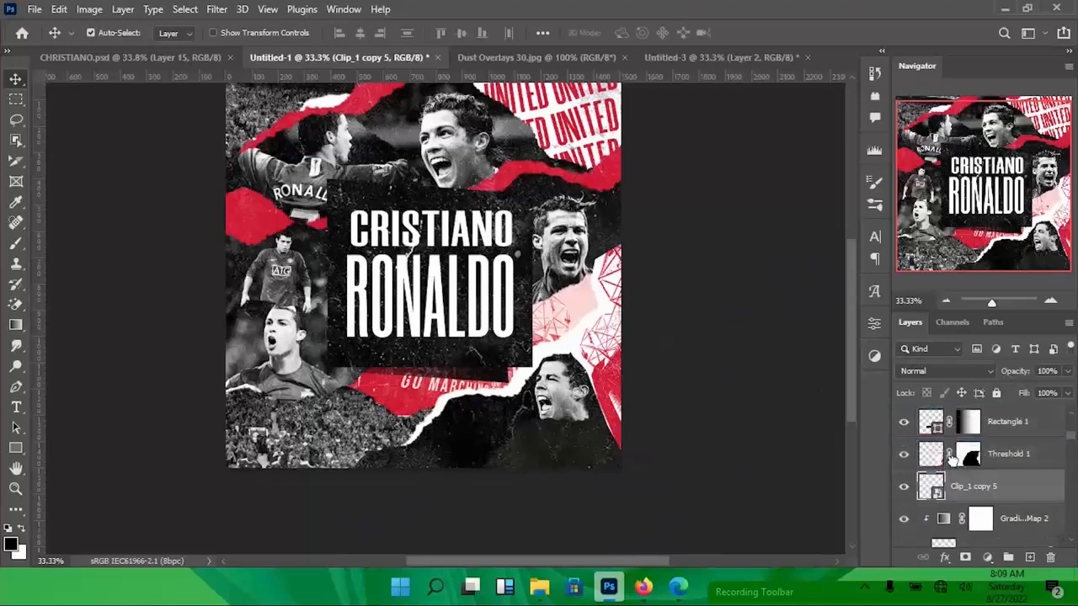
{"action": "left_click_drag", "start_coordinate": [541, 454], "coordinate": [539, 465]}
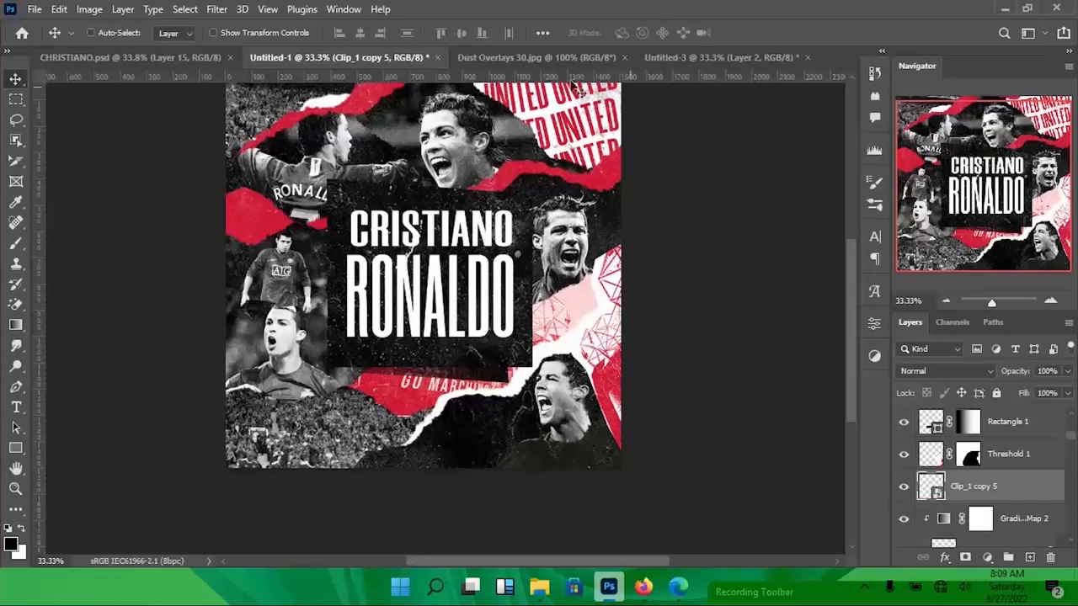
- Duplicate the UNITED text layer Layer 7 and rasterize the original Layer 7
{"action": "left_click", "coordinate": [578, 133]}
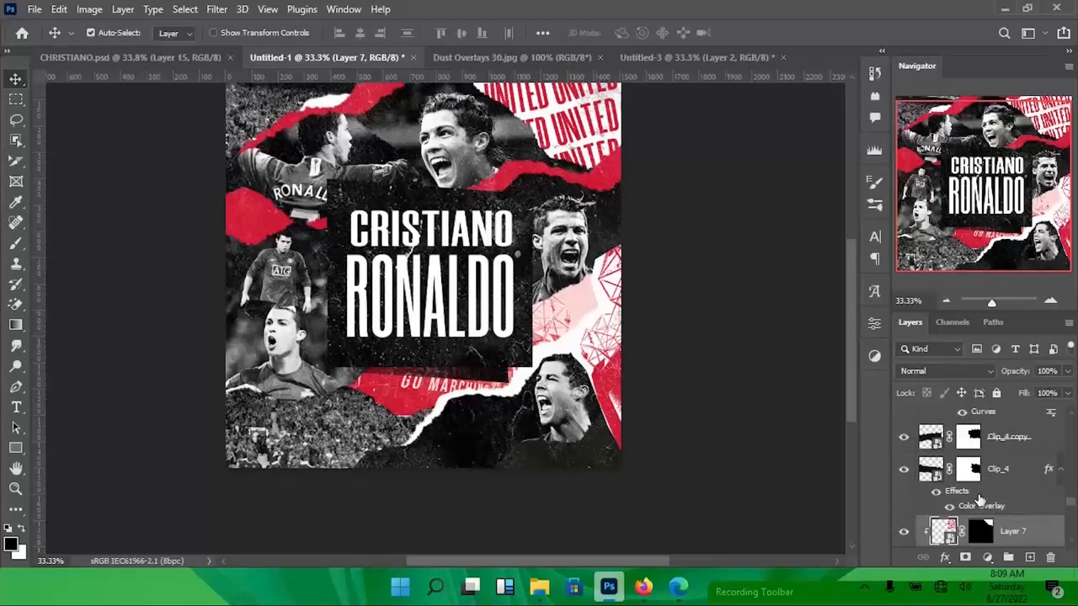
{"action": "key", "text": "ctrl+j"}
{"action": "left_click", "coordinate": [1037, 510]}
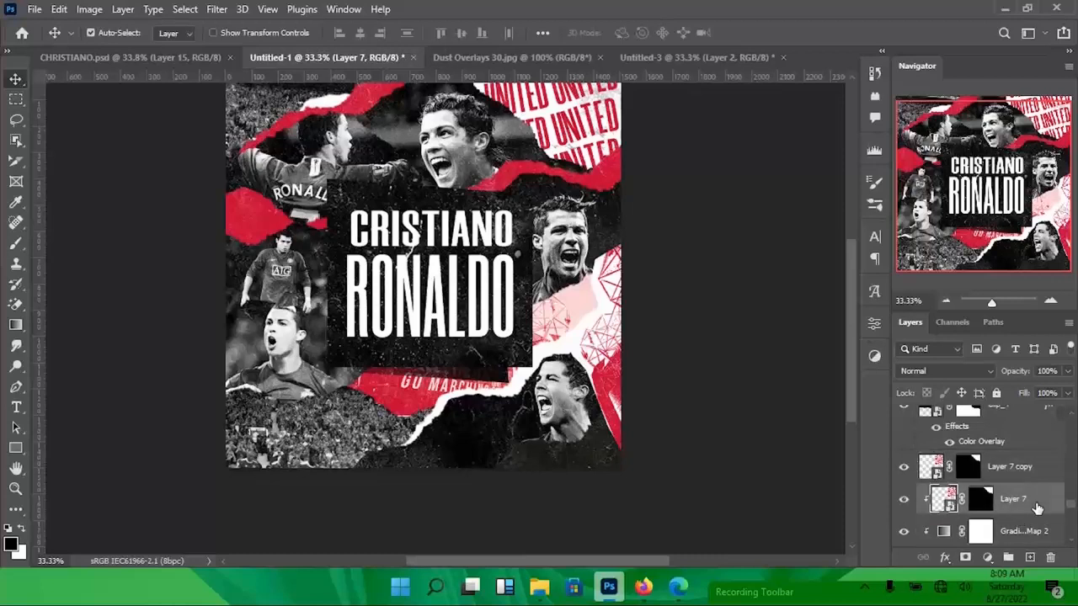
{"action": "right_click", "coordinate": [1033, 502]}
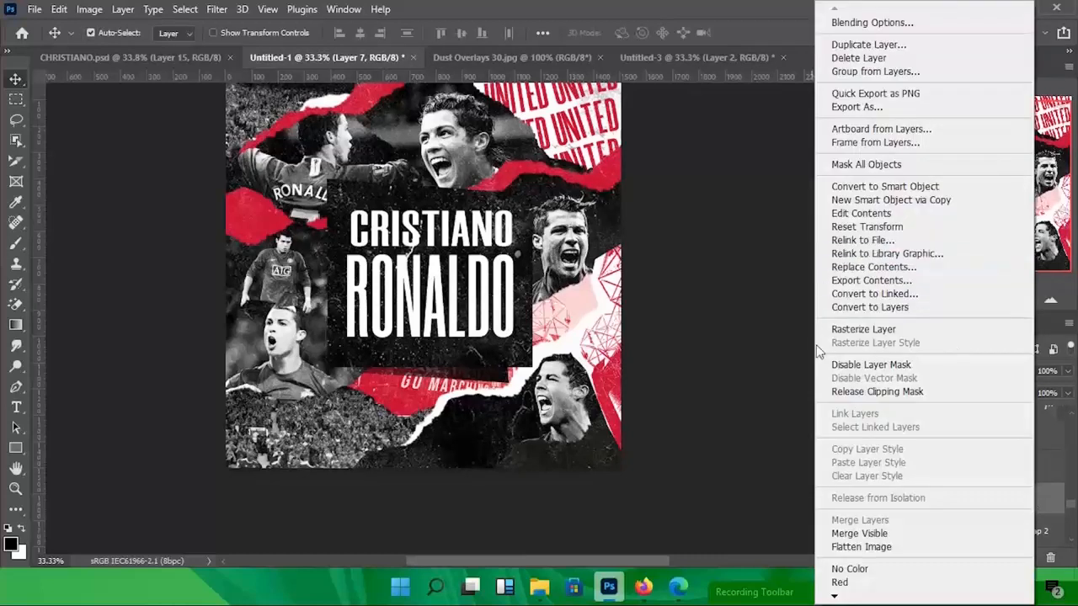
{"action": "left_click", "coordinate": [863, 329]}
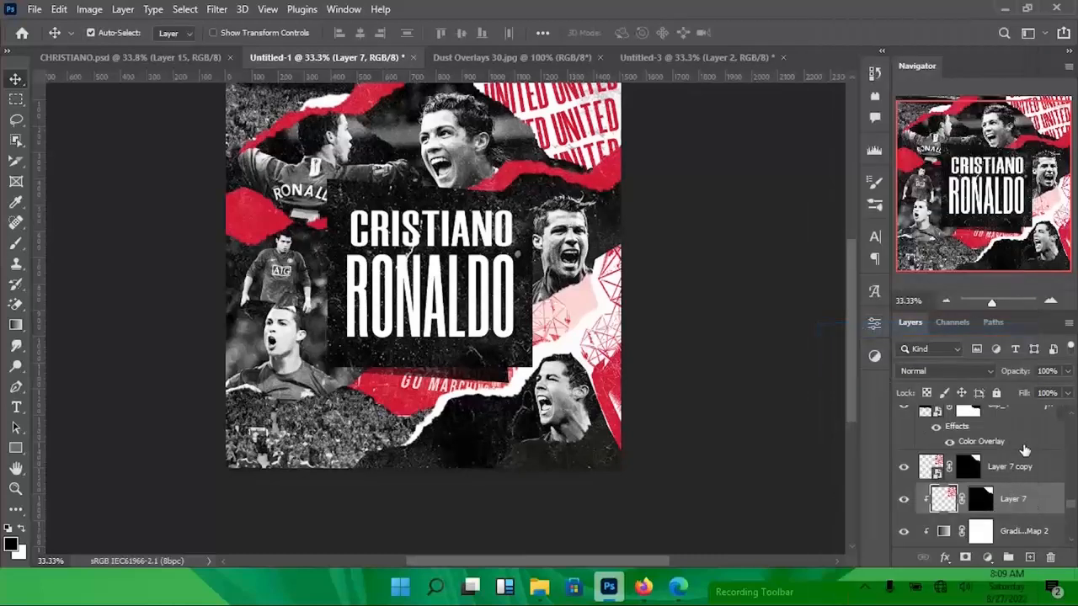
- Move Layer 7 copy down over the lower-right portrait's chest and stack it below Clip_1 copy 5
{"action": "left_click", "coordinate": [1037, 467]}
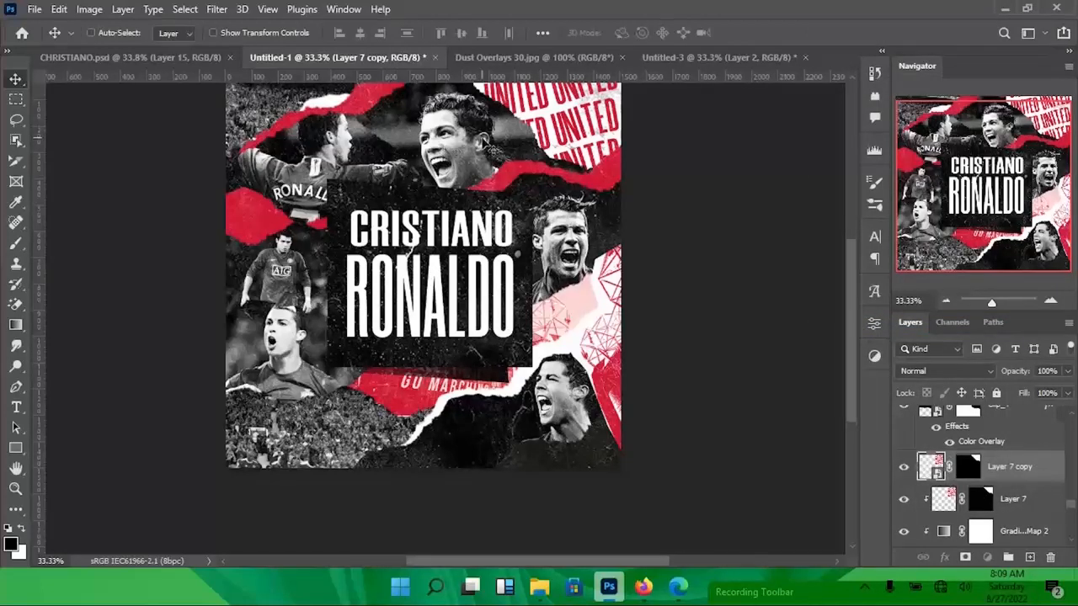
{"action": "key", "text": "ctrl+t"}
{"action": "left_click_drag", "start_coordinate": [526, 231], "coordinate": [538, 466]}
{"action": "key", "text": "Return"}
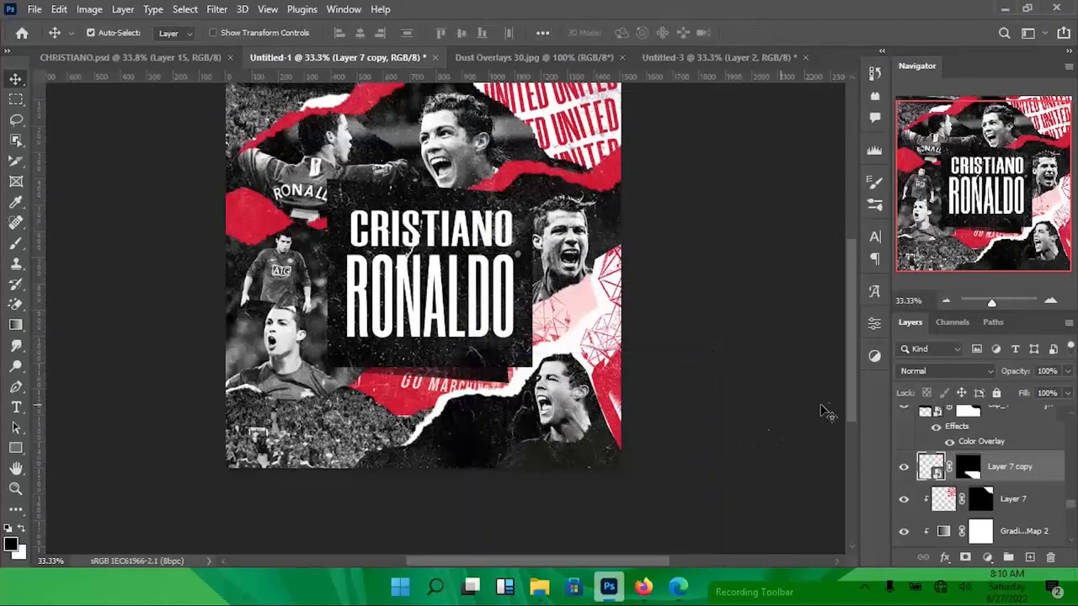
{"action": "scroll", "coordinate": [1044, 471], "scroll_direction": "down", "scroll_amount": 5}
{"action": "left_click_drag", "start_coordinate": [981, 601], "coordinate": [993, 431]}
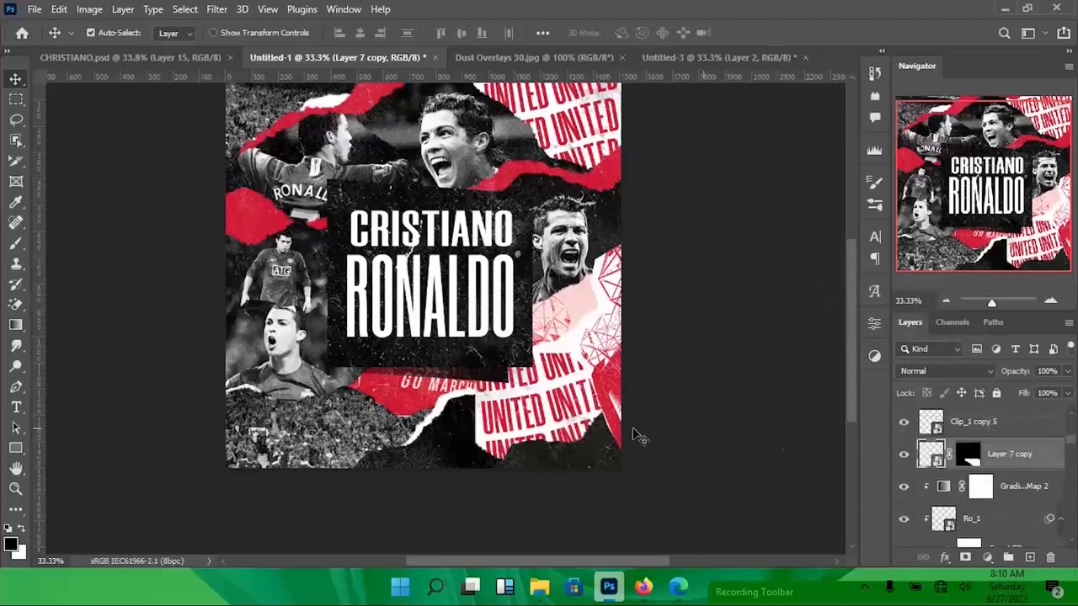
{"action": "left_click_drag", "start_coordinate": [540, 392], "coordinate": [557, 442]}
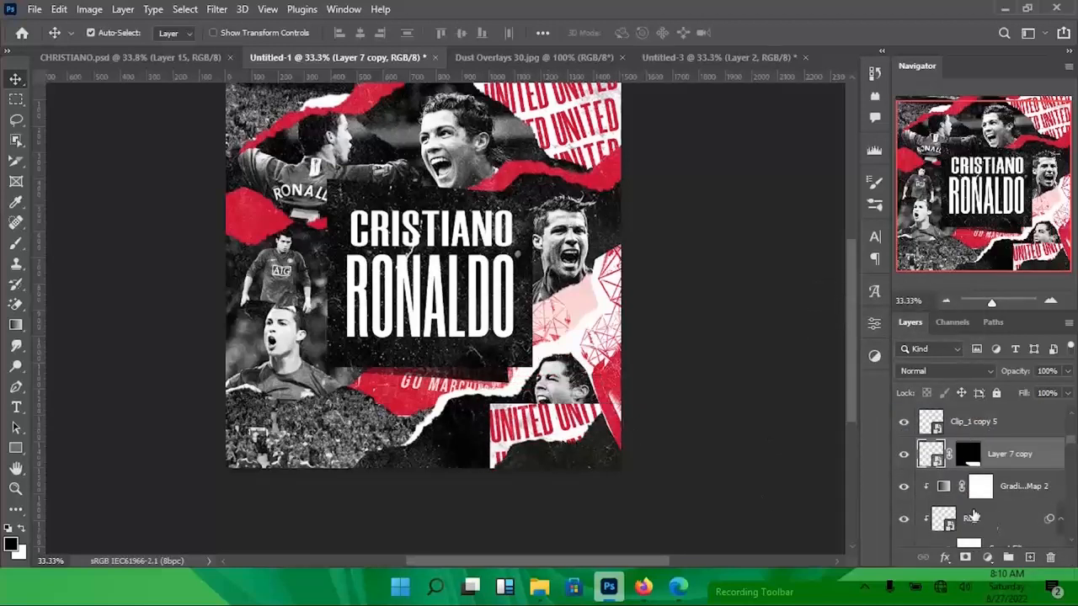
- Stack Layer 7 copy between Threshold 1 and Clip_1 copy 5, and clip it to the Clip_1 copy 5 piece
{"action": "scroll", "coordinate": [972, 515], "scroll_direction": "down", "scroll_amount": 1}
{"action": "left_click_drag", "start_coordinate": [1037, 431], "coordinate": [985, 514]}
{"action": "scroll", "coordinate": [997, 480], "scroll_direction": "down", "scroll_amount": 3}
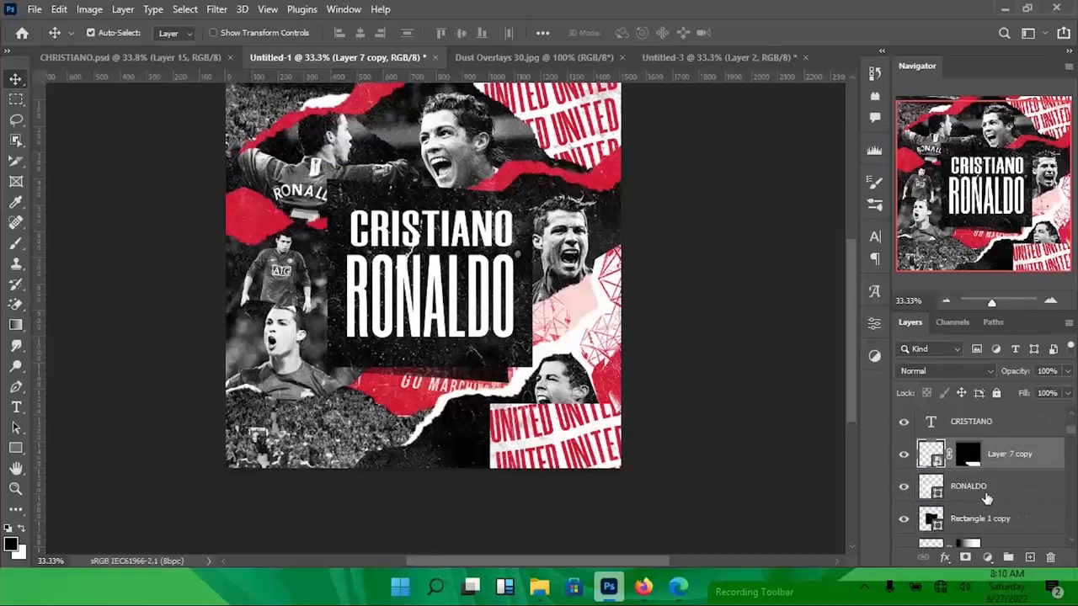
{"action": "left_click_drag", "start_coordinate": [1036, 433], "coordinate": [1031, 503]}
{"action": "left_click_drag", "start_coordinate": [1043, 425], "coordinate": [1022, 506]}
{"action": "mouse_move", "coordinate": [1034, 468]}
{"action": "left_mouse_down"}
{"action": "mouse_move", "coordinate": [1022, 505]}
{"action": "mouse_move", "coordinate": [1037, 450]}
{"action": "left_mouse_up"}
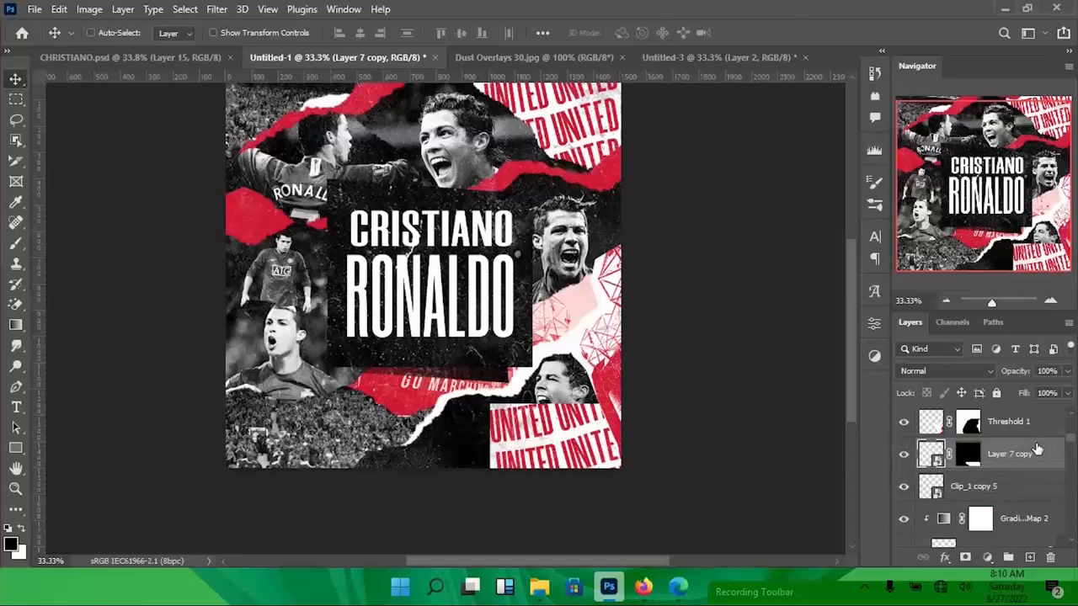
{"action": "key", "text": "ctrl+alt+g"}
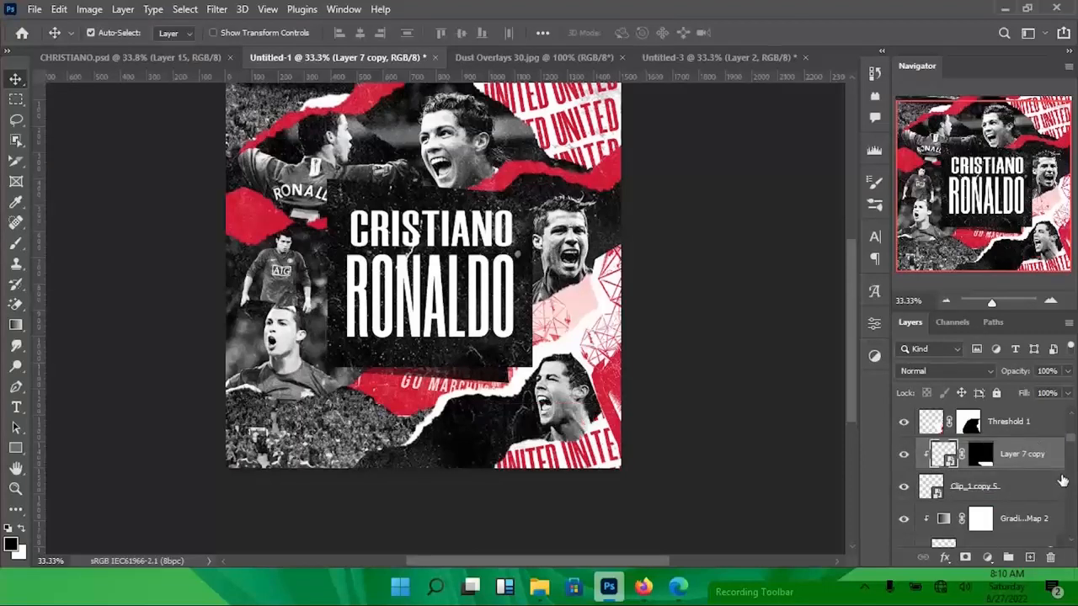
- Rotate and reposition the clipped UNITED pattern so it runs diagonally upward across the lower-right portrait's shirt
{"action": "key", "text": "ctrl+t"}
{"action": "left_click_drag", "start_coordinate": [465, 394], "coordinate": [616, 214]}
{"action": "left_click_drag", "start_coordinate": [592, 412], "coordinate": [545, 441]}
{"action": "left_click_drag", "start_coordinate": [509, 389], "coordinate": [572, 333]}
{"action": "left_click_drag", "start_coordinate": [630, 396], "coordinate": [662, 325]}
{"action": "left_click_drag", "start_coordinate": [600, 464], "coordinate": [558, 484]}
{"action": "key", "text": "Return"}
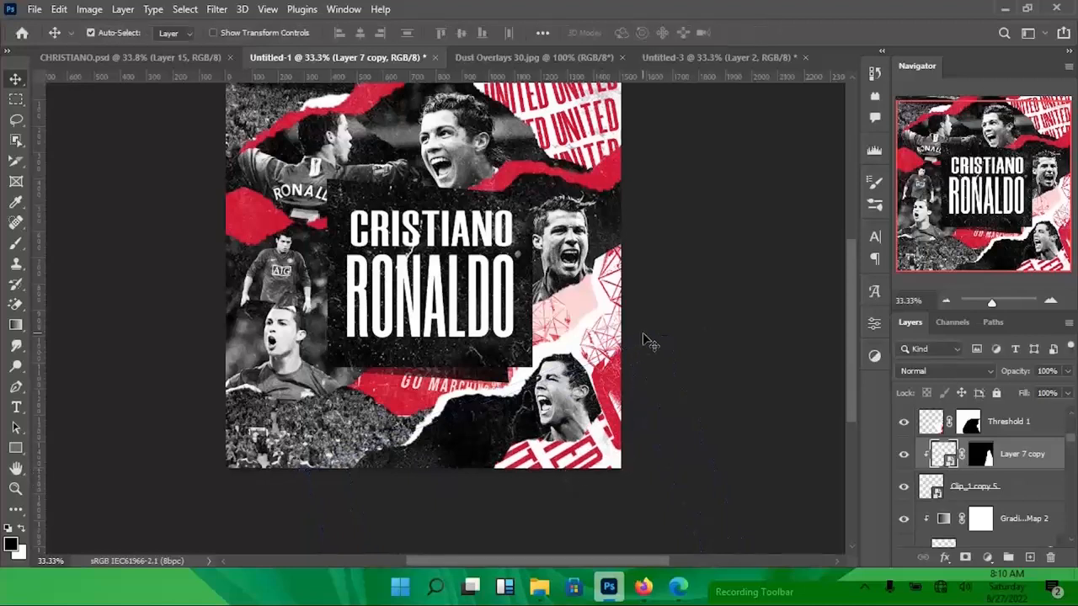
- Open the contents of Layer 7 copy and mask Layer 7 to its red UNITED lettering with a Color Range selection at Fuzziness 200
{"action": "double_click", "coordinate": [940, 455]}
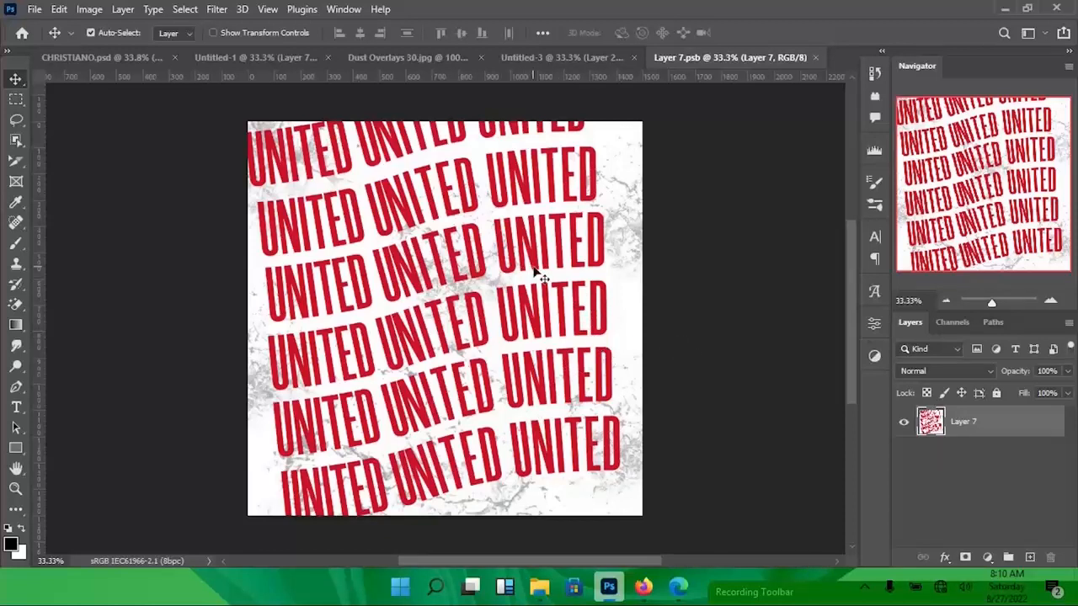
{"action": "left_click", "coordinate": [181, 8]}
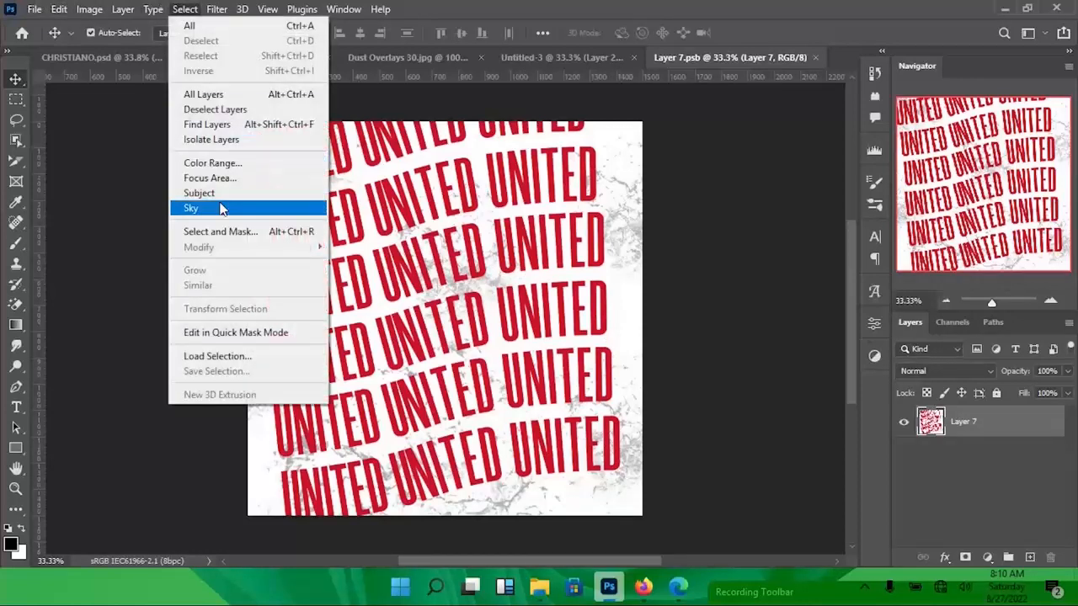
{"action": "left_click", "coordinate": [212, 163]}
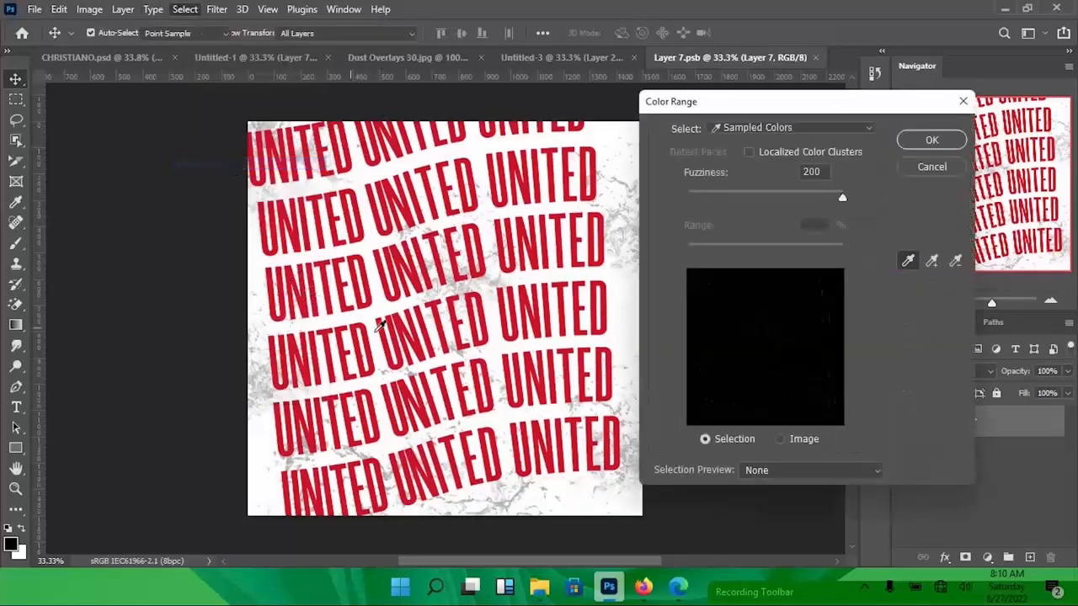
{"action": "left_click", "coordinate": [931, 140]}
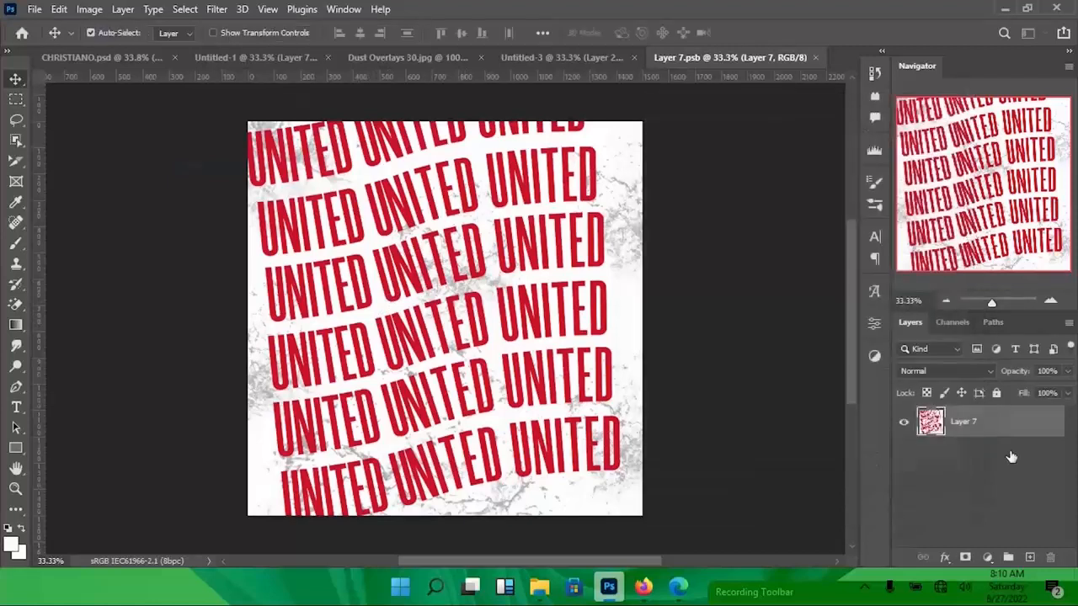
{"action": "left_click", "coordinate": [965, 557]}
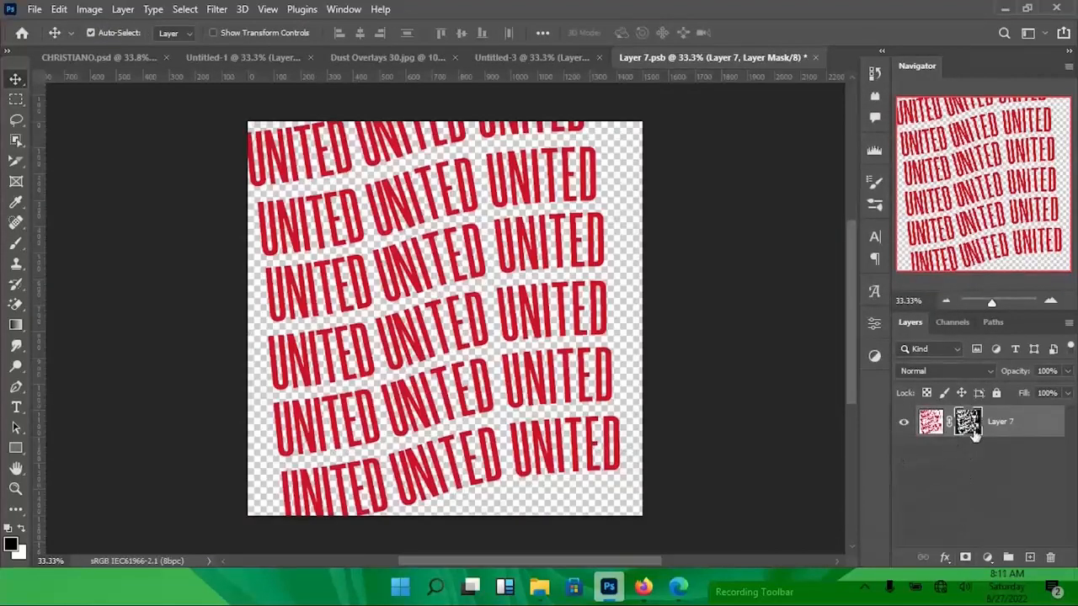
{"action": "right_click", "coordinate": [969, 423]}
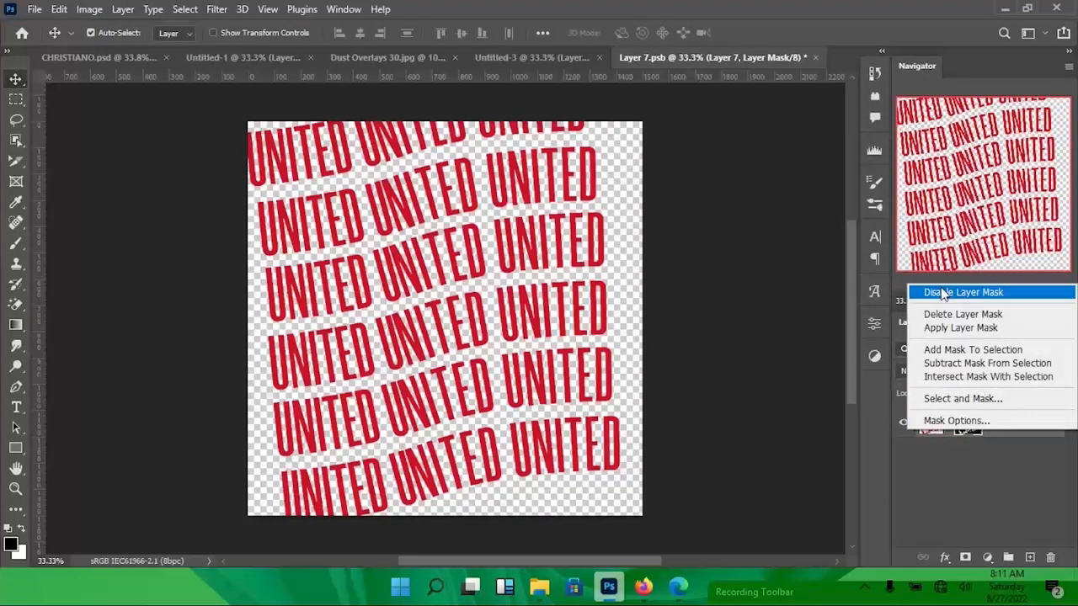
{"action": "left_click", "coordinate": [944, 470]}
- Duplicate the masked lettering layer and apply the layer mask on the copy
{"action": "left_click", "coordinate": [1027, 430]}
{"action": "key", "text": "ctrl+j"}
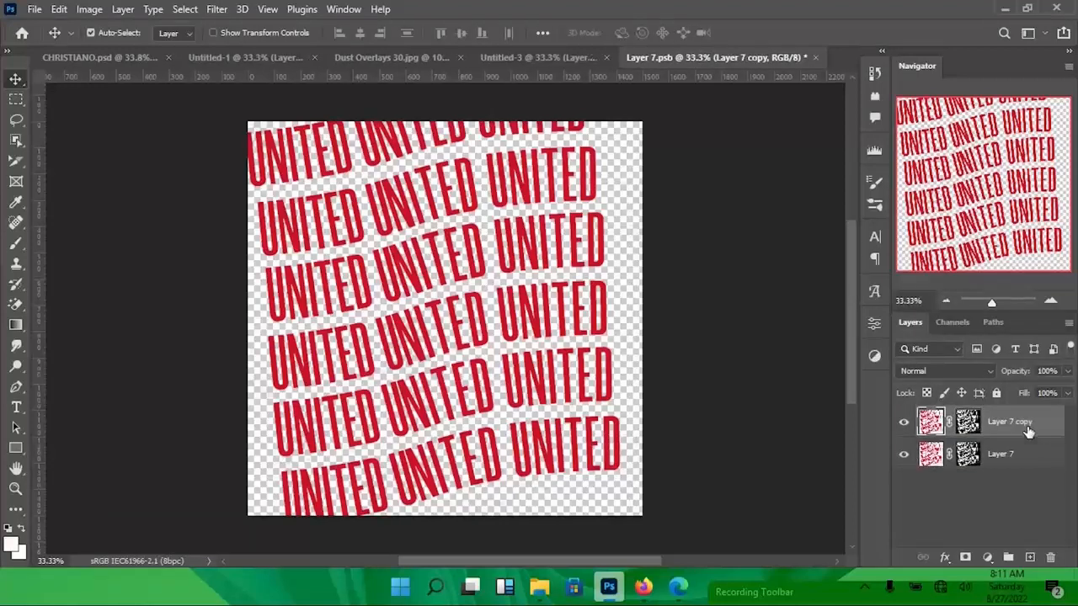
{"action": "right_click", "coordinate": [966, 431]}
{"action": "left_click", "coordinate": [956, 393]}
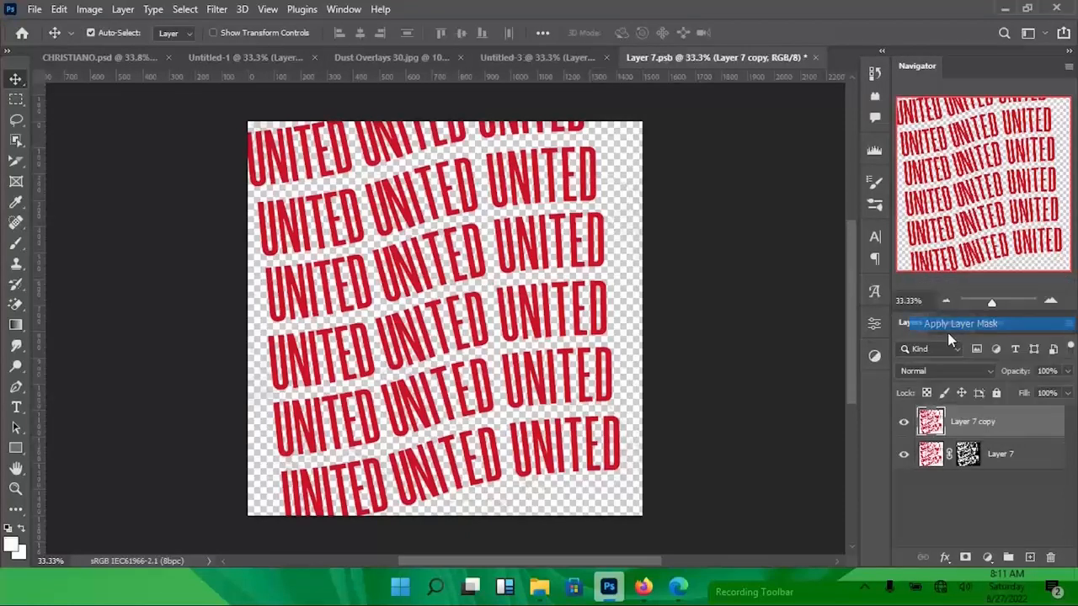
- Recolor the copied UNITED lettering white with a Color Overlay and rasterize its layer style
{"action": "double_click", "coordinate": [1022, 429]}
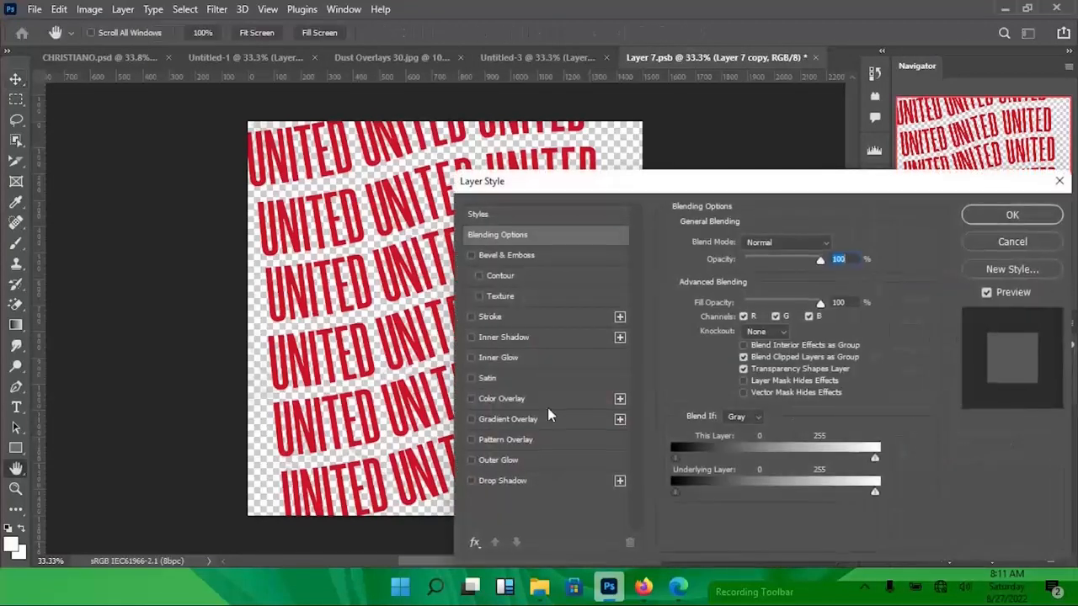
{"action": "left_click", "coordinate": [514, 399]}
{"action": "left_click", "coordinate": [1012, 215]}
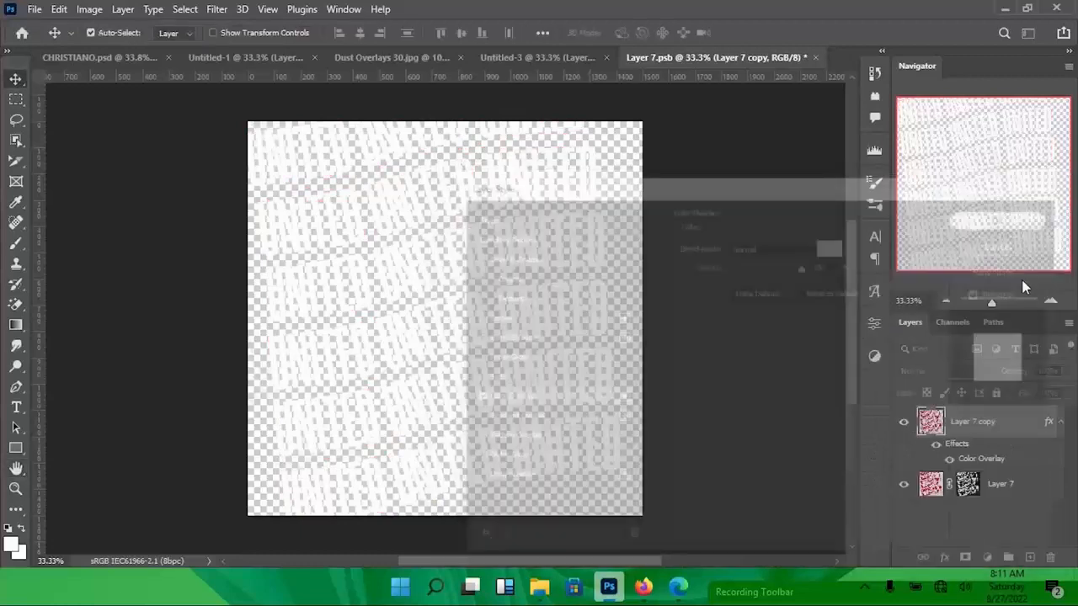
{"action": "left_click", "coordinate": [968, 488]}
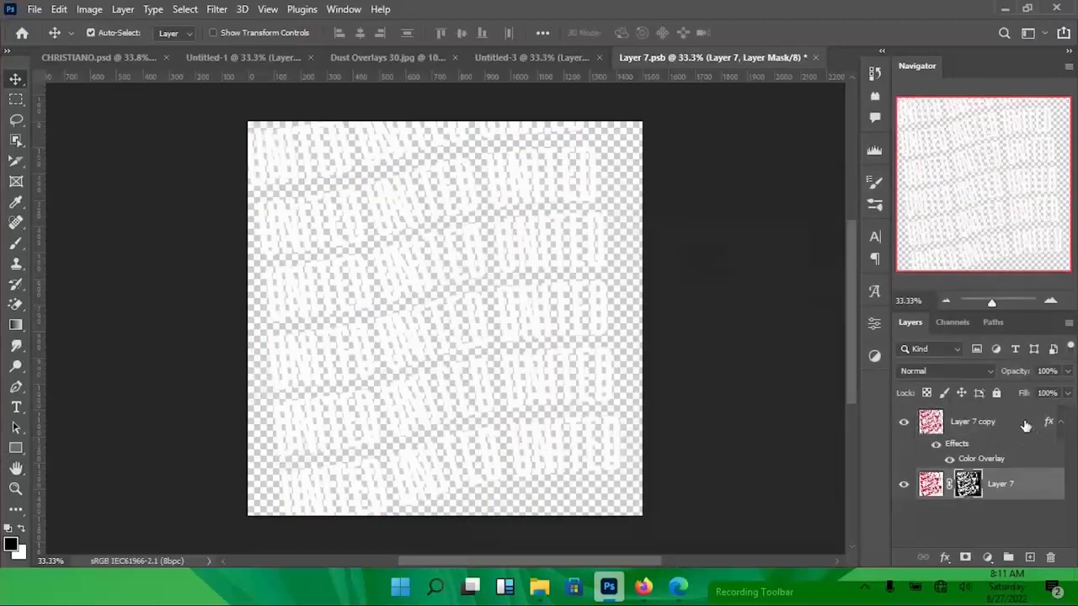
{"action": "right_click", "coordinate": [1026, 425]}
{"action": "left_click", "coordinate": [864, 277]}
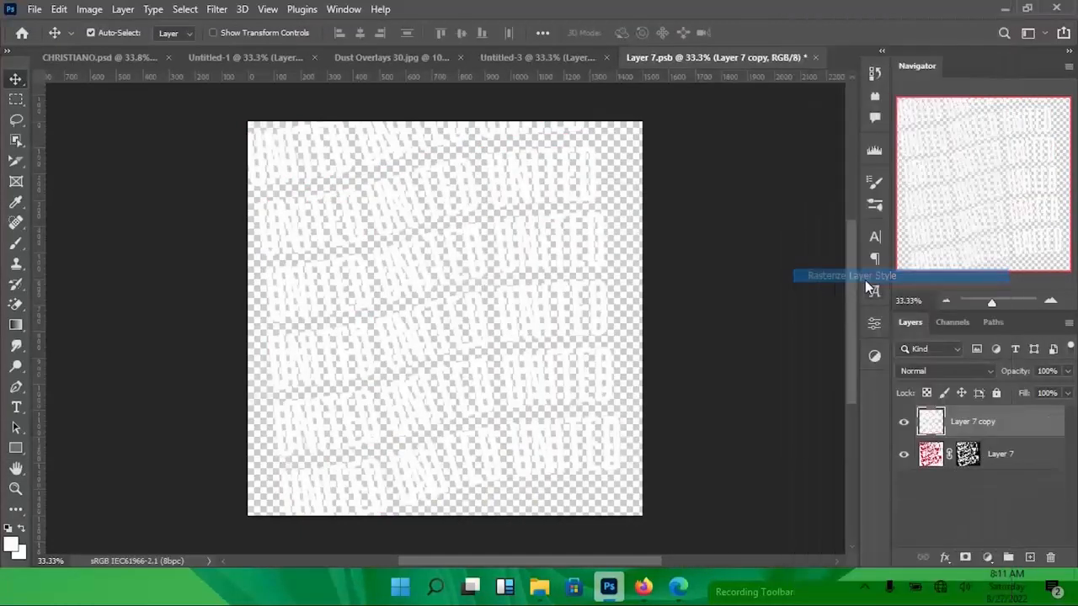
- Invert Layer 7's mask and add a new layer filled with black (000000) beneath Layer 7
{"action": "left_click", "coordinate": [970, 456]}
{"action": "key", "text": "ctrl+i"}
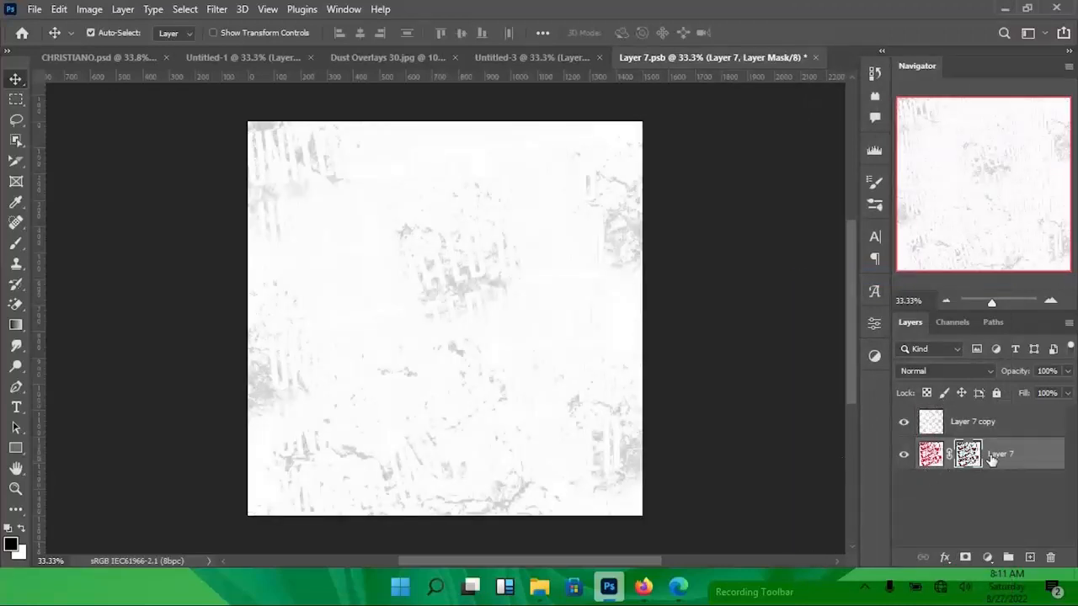
{"action": "key", "text": "ctrl+shift+n"}
{"action": "key", "text": "Return"}
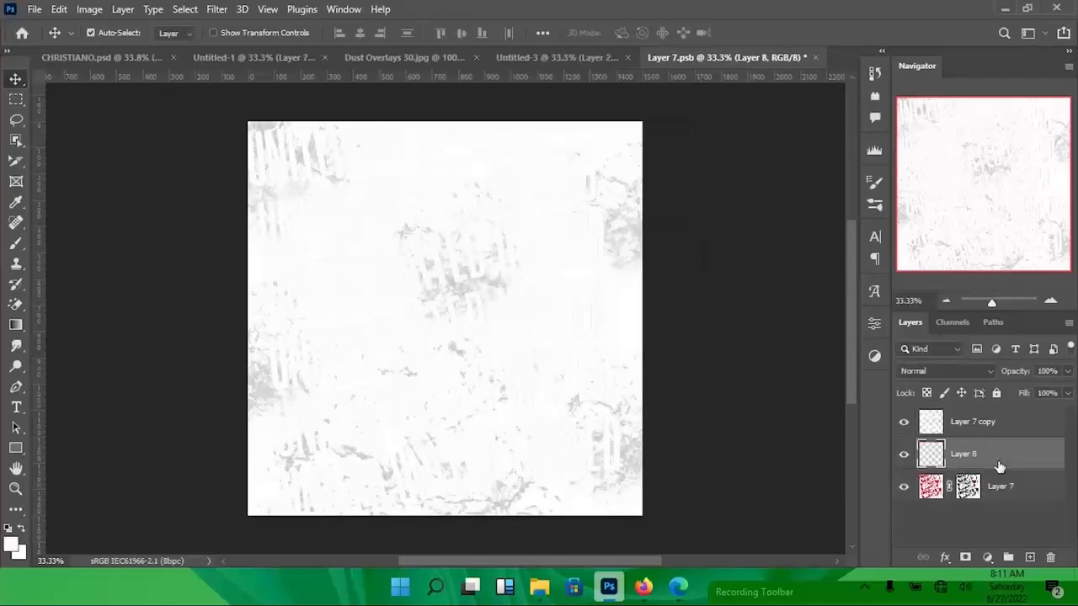
{"action": "left_click", "coordinate": [10, 545]}
{"action": "type", "text": "000000"}
{"action": "key", "text": "Return"}
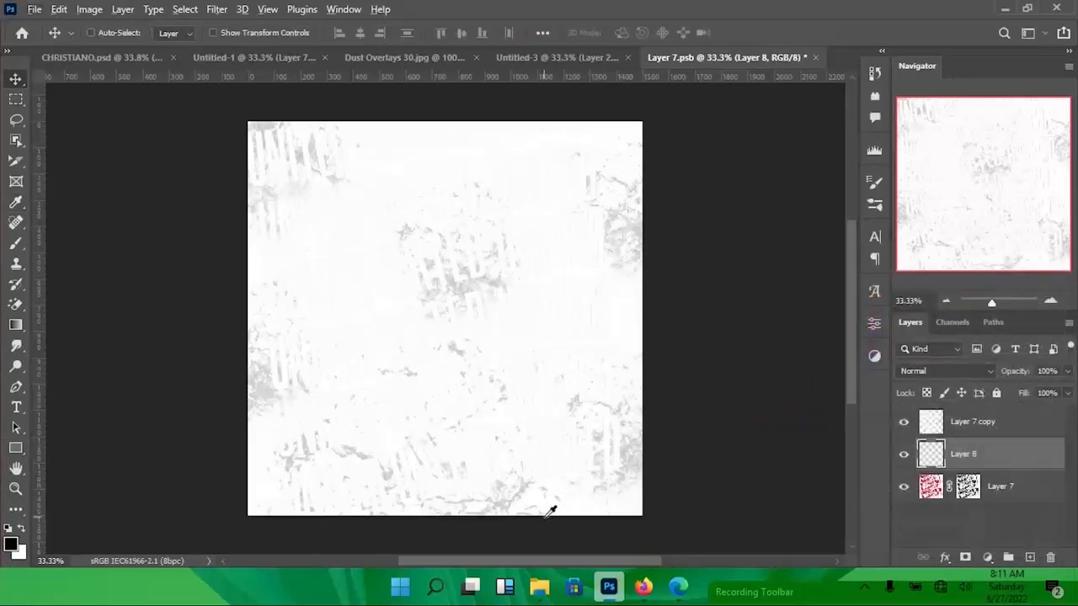
{"action": "key", "text": "ctrl+bracketleft"}
{"action": "key", "text": "alt+BackSpace"}
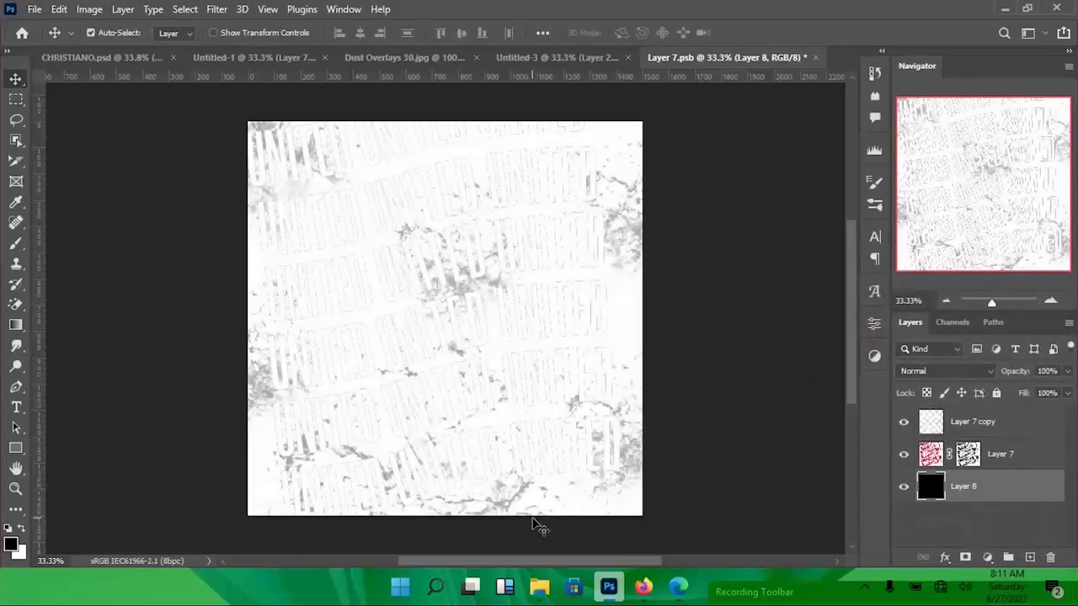
- Apply Layer 7's mask and set the layer's blend mode to Overlay
{"action": "key", "text": "b"}
{"action": "left_click", "coordinate": [967, 454]}
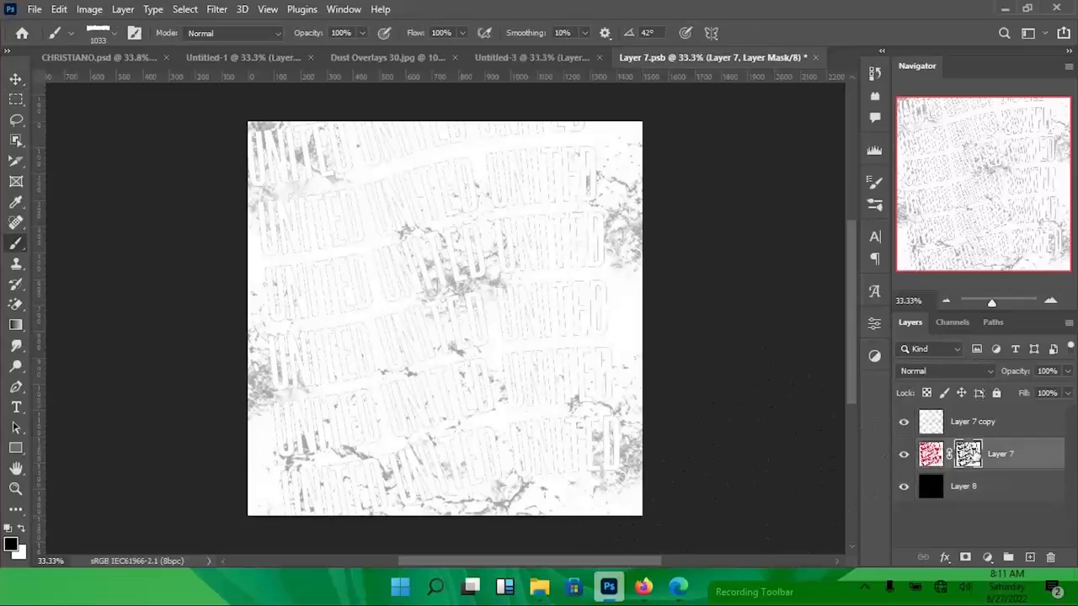
{"action": "right_click", "coordinate": [968, 454]}
{"action": "left_click", "coordinate": [967, 345]}
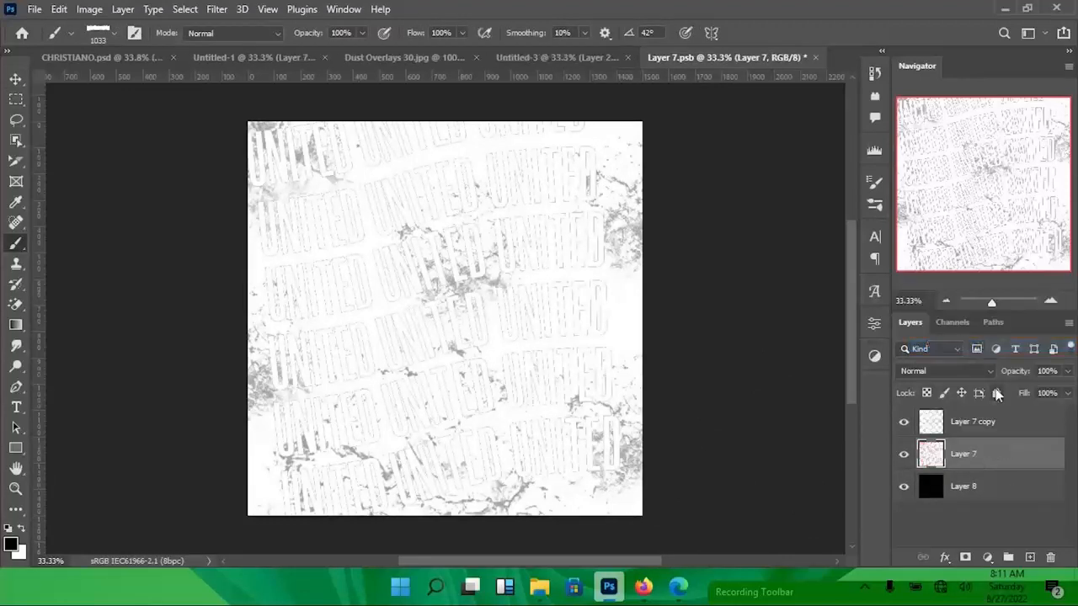
{"action": "left_click", "coordinate": [973, 372]}
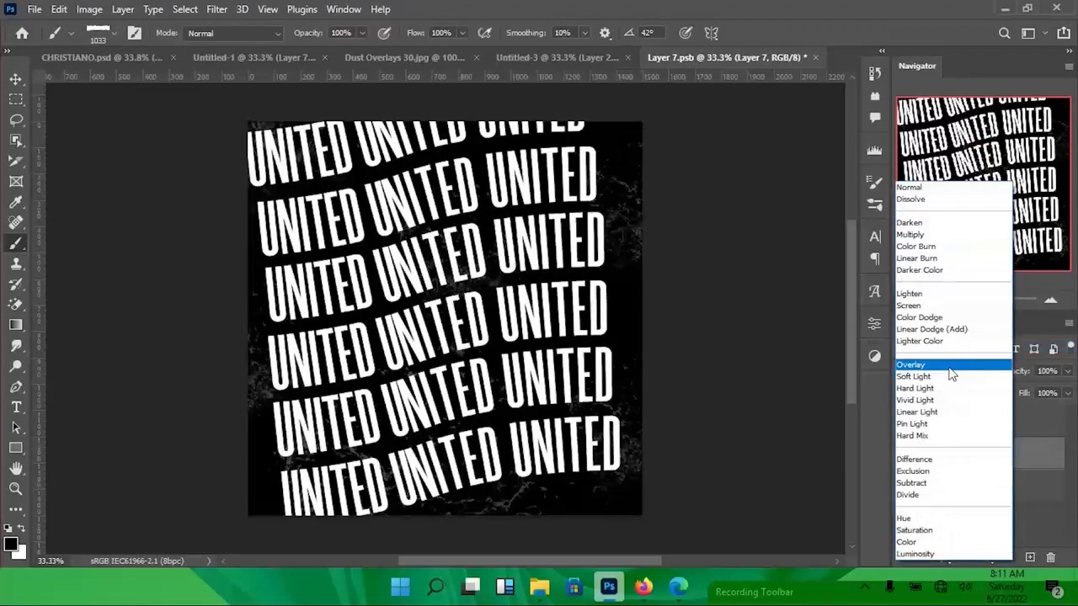
{"action": "left_click", "coordinate": [948, 367]}
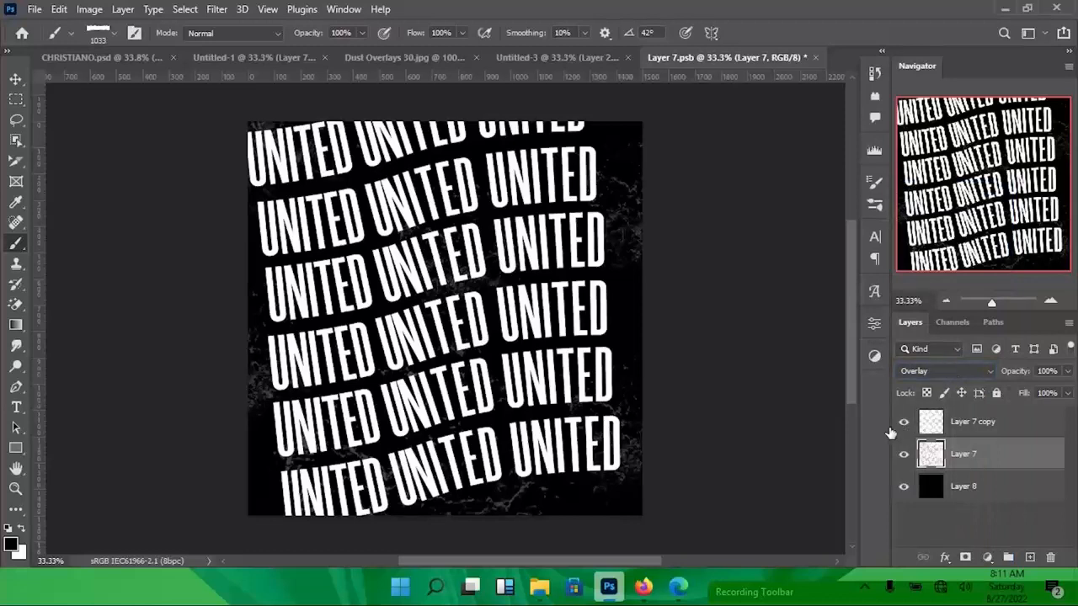
- Save and close the Layer 7.psb contents, and compare the updated poster with the reference CHRISTIANO.psd
{"action": "key", "text": "ctrl+s"}
{"action": "key", "text": "ctrl+w"}
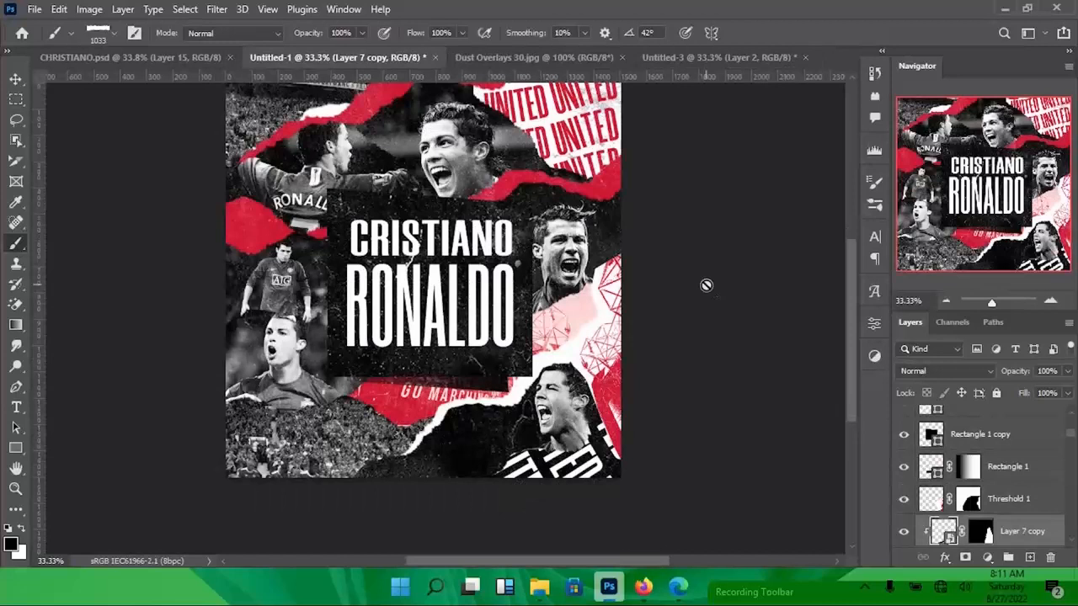
{"action": "key", "text": "v"}
{"action": "scroll", "coordinate": [502, 236], "scroll_direction": "up", "scroll_amount": 1}
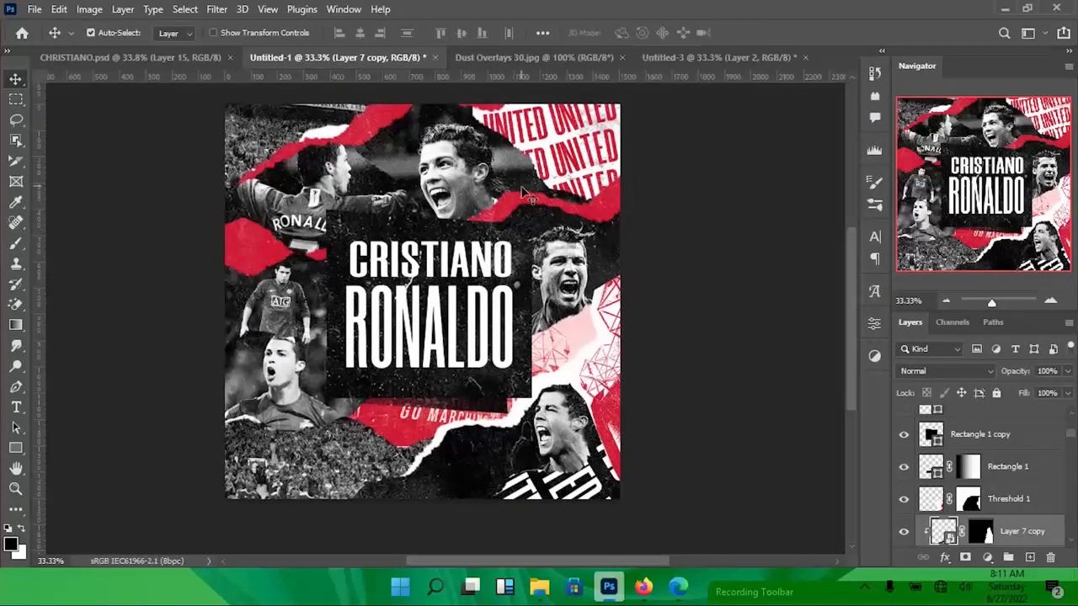
{"action": "left_click", "coordinate": [135, 56]}
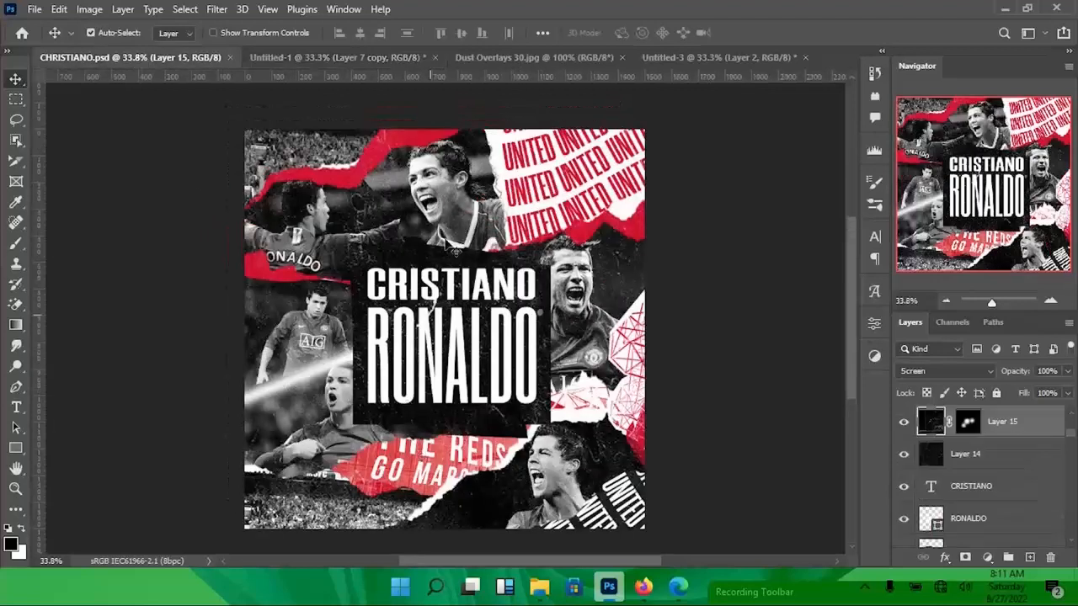
- In Untitled-1, add a new layer directly above Gradient Map 1, the one clipped to Old Trafford
{"action": "left_click", "coordinate": [341, 57]}
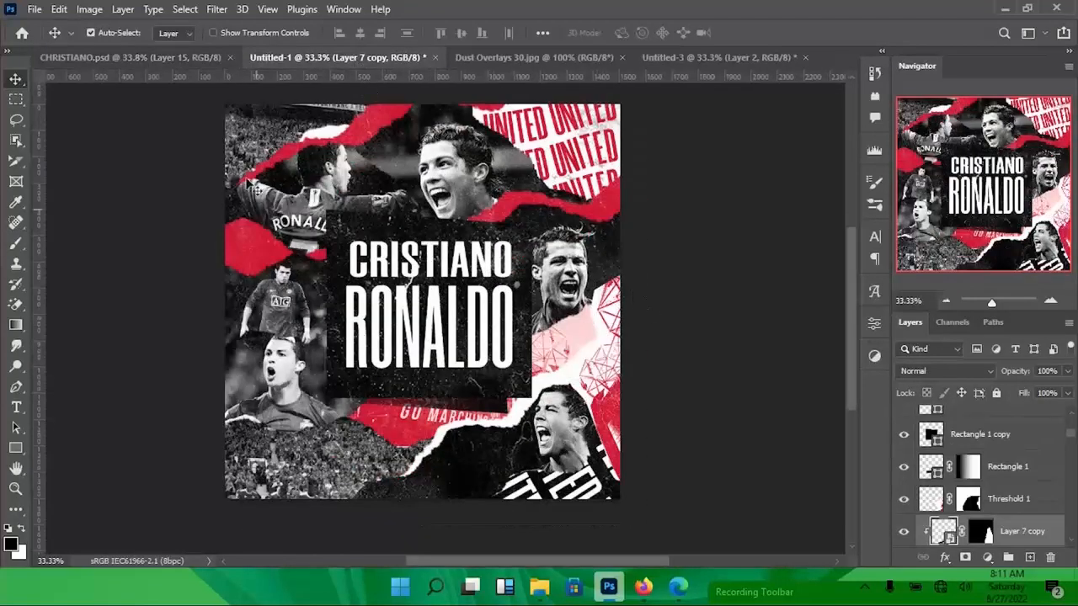
{"action": "scroll", "coordinate": [938, 476], "scroll_direction": "down", "scroll_amount": 2}
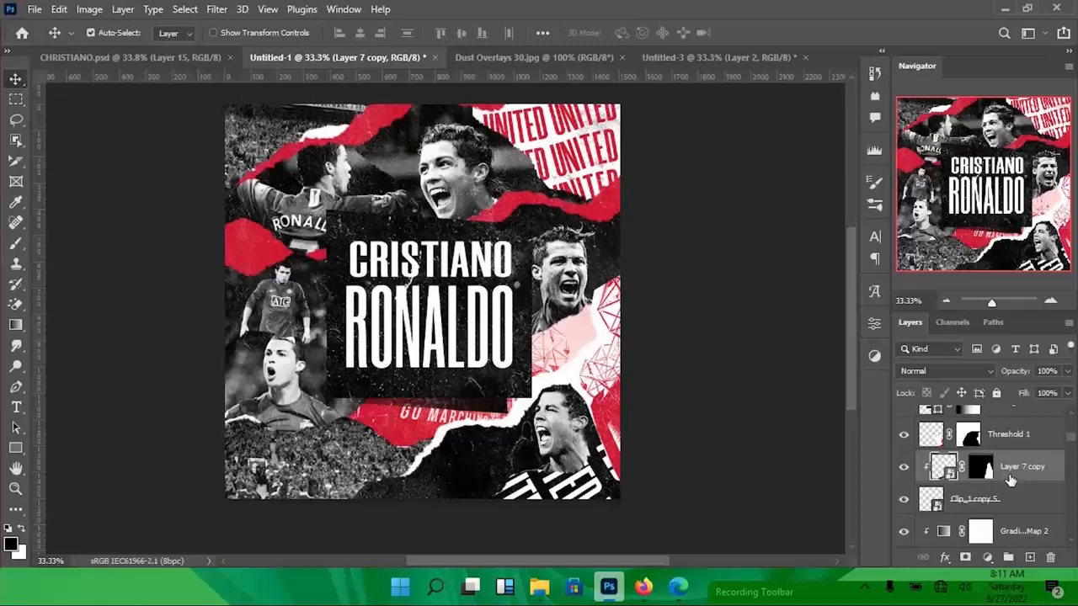
{"action": "scroll", "coordinate": [1071, 497], "scroll_direction": "up", "scroll_amount": 1}
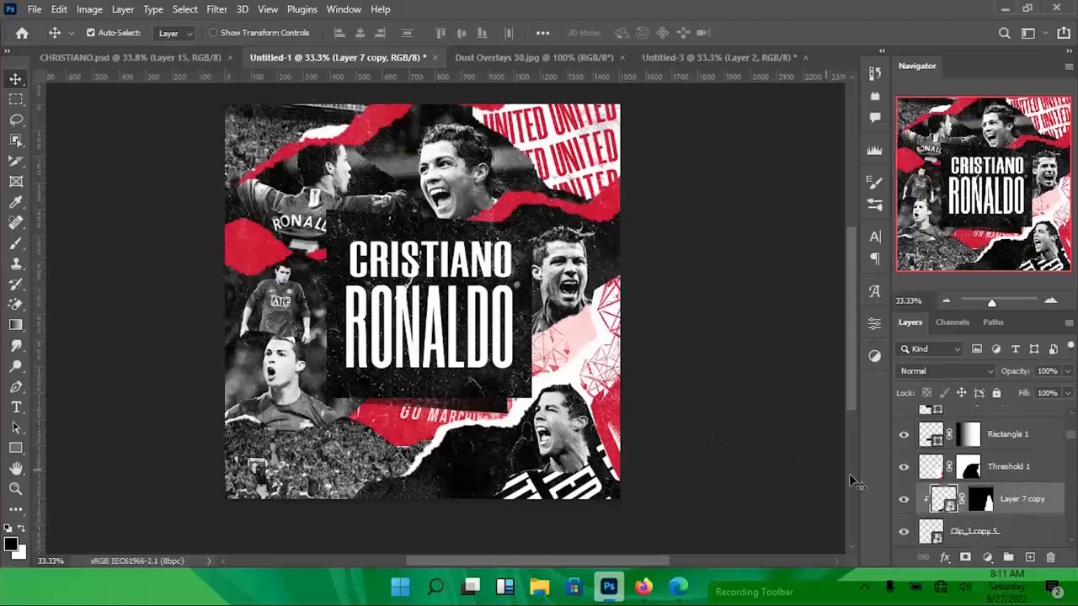
{"action": "left_click", "coordinate": [365, 372]}
{"action": "scroll", "coordinate": [1016, 481], "scroll_direction": "down", "scroll_amount": 1}
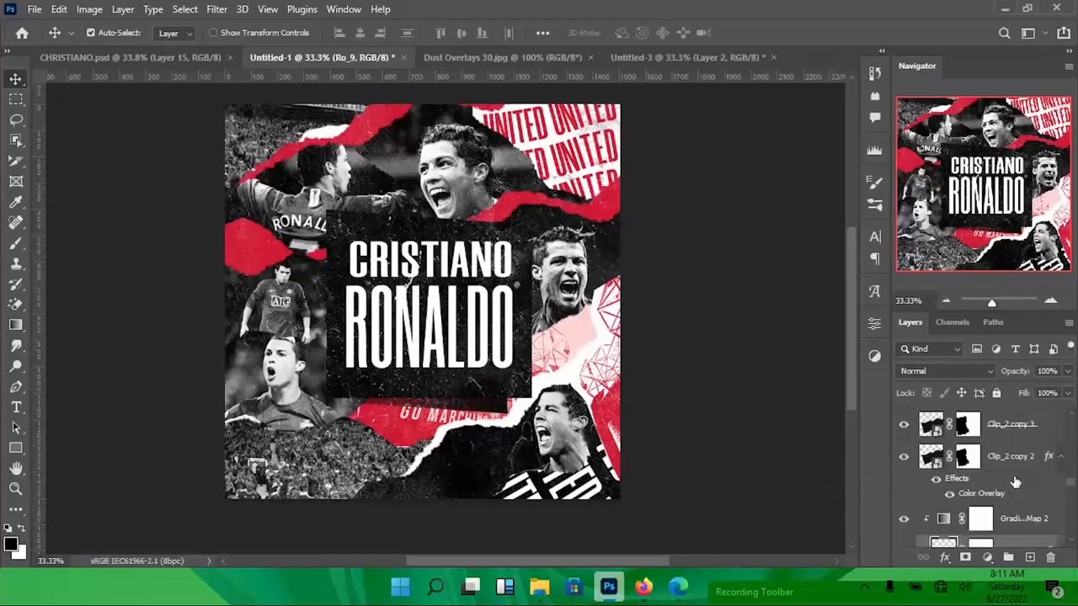
{"action": "left_click", "coordinate": [1014, 500]}
{"action": "scroll", "coordinate": [1014, 497], "scroll_direction": "down", "scroll_amount": 3}
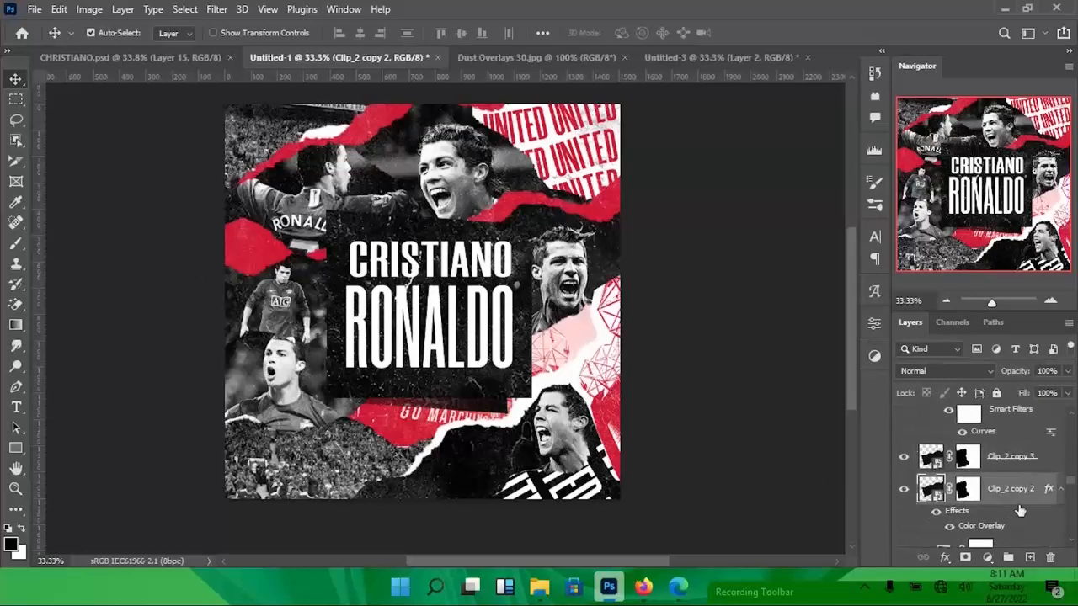
{"action": "scroll", "coordinate": [1013, 480], "scroll_direction": "up", "scroll_amount": 3}
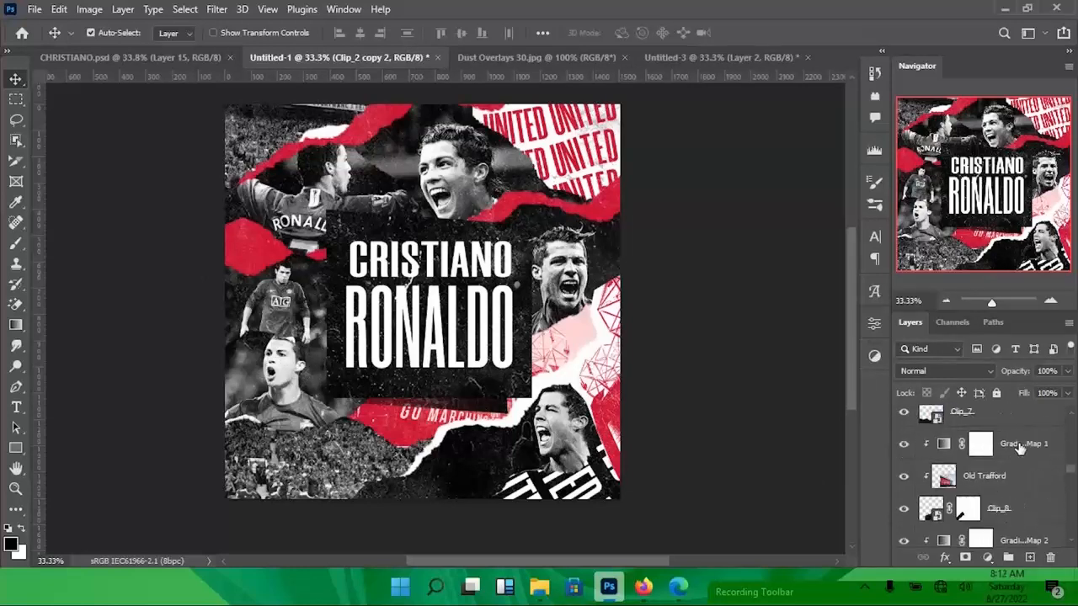
{"action": "left_click", "coordinate": [1026, 453]}
{"action": "key", "text": "ctrl+shift+n"}
{"action": "key", "text": "Return"}
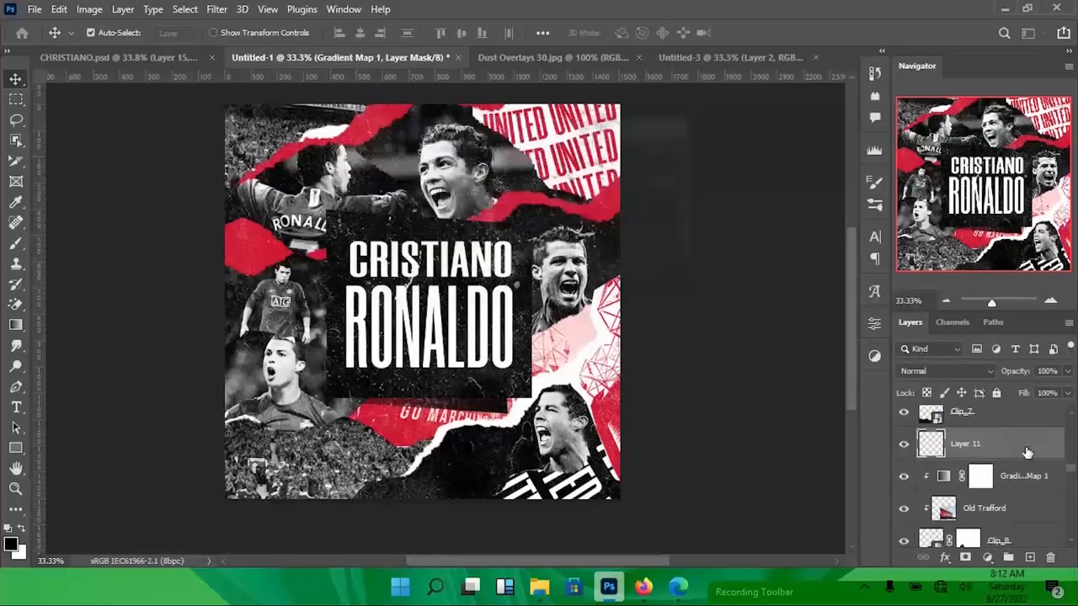
- Draw a thin white rectangle about 567 × 28 px across the lower part of the poster
{"action": "key", "text": "u"}
{"action": "key", "text": "x"}
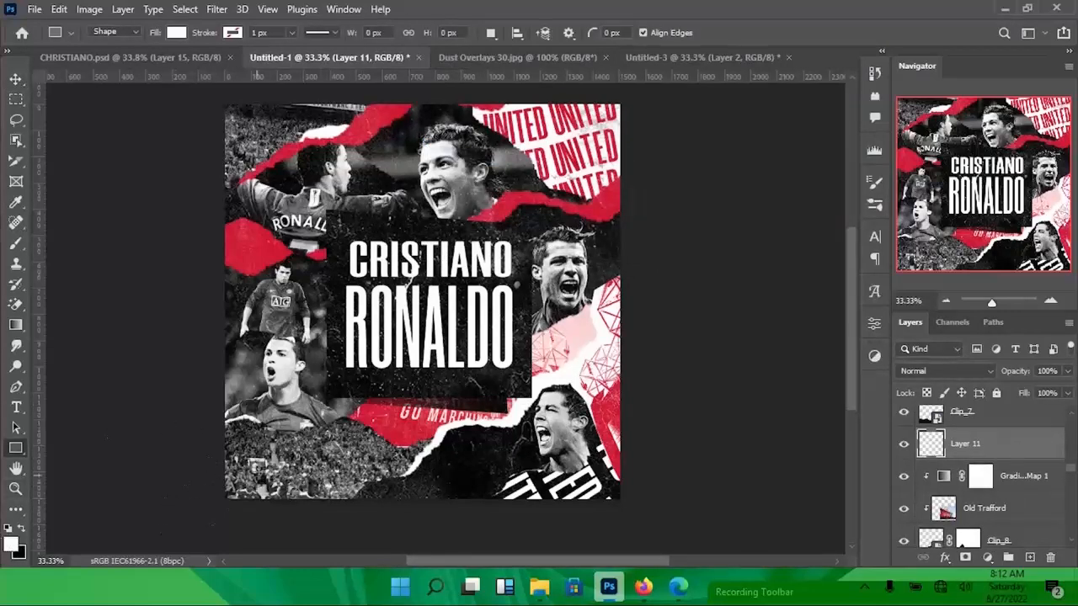
{"action": "left_click_drag", "start_coordinate": [273, 420], "coordinate": [431, 428]}
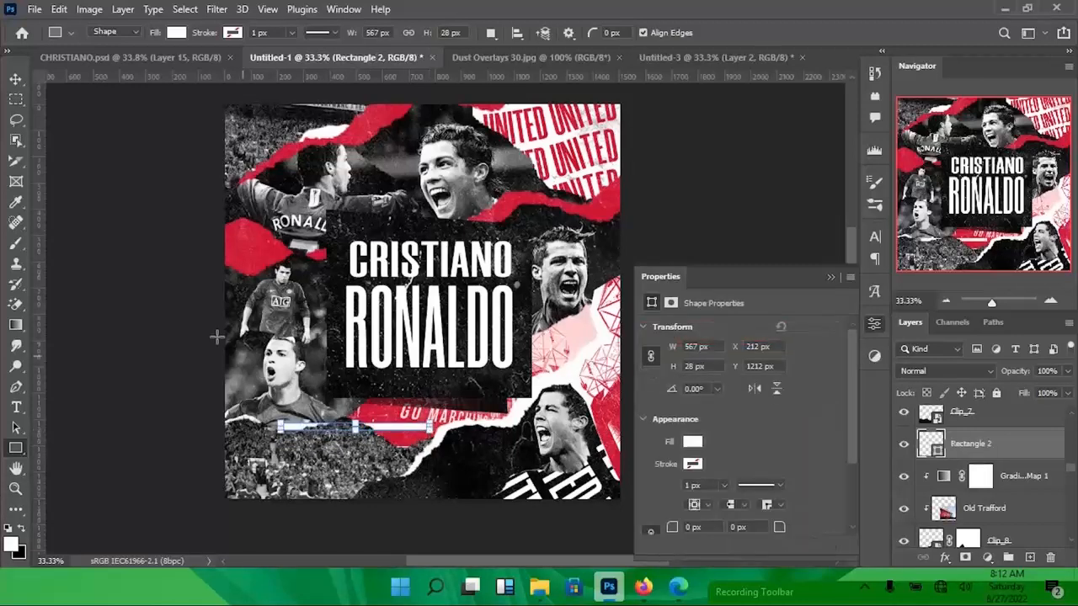
- Move the white bar between the two player photos beside the title, rotate it -14.22°, and stretch its width to about 680 px
{"action": "left_click", "coordinate": [16, 79]}
{"action": "left_click_drag", "start_coordinate": [418, 428], "coordinate": [341, 330]}
{"action": "key", "text": "ctrl+t"}
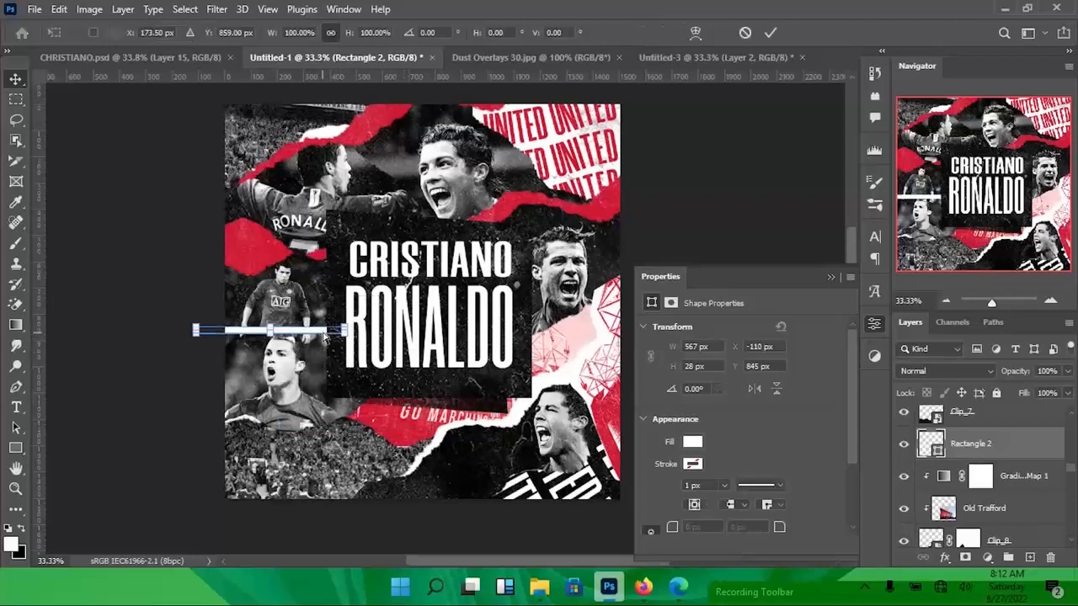
{"action": "left_click_drag", "start_coordinate": [149, 414], "coordinate": [172, 440]}
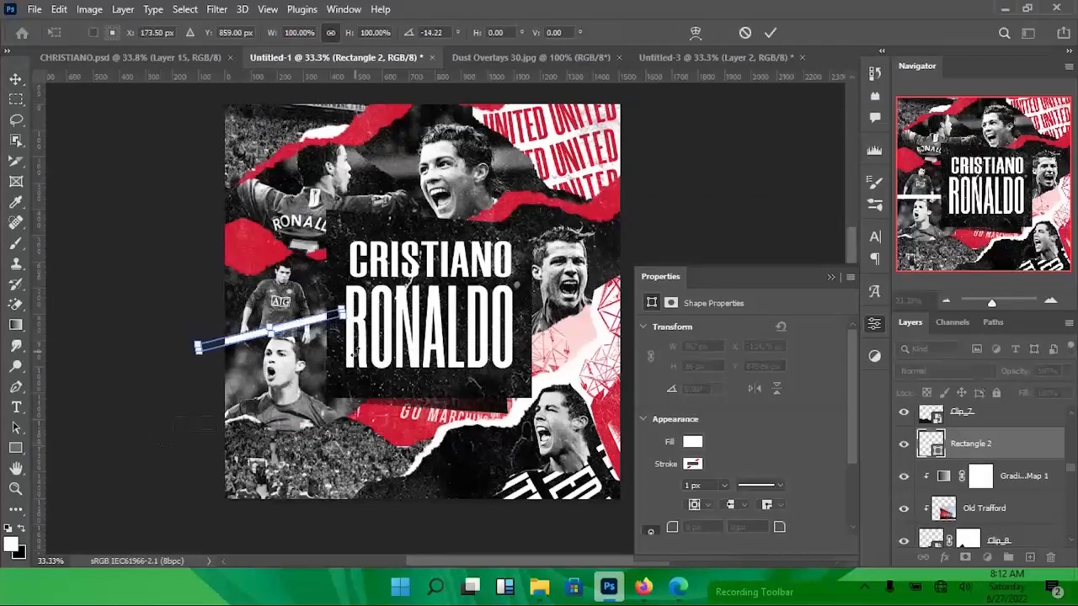
{"action": "left_click_drag", "start_coordinate": [344, 311], "coordinate": [372, 303]}
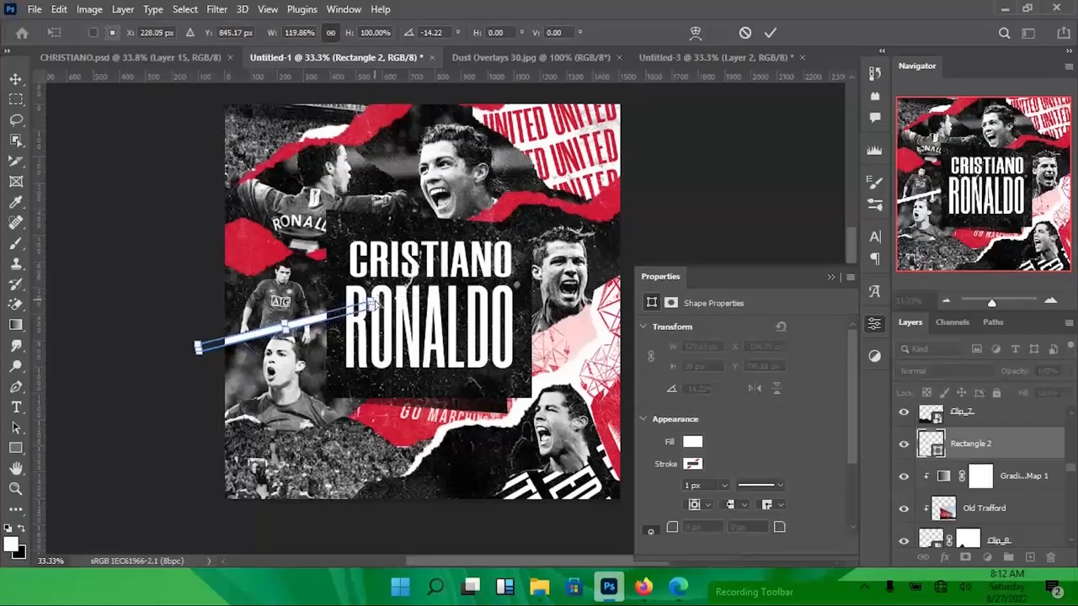
{"action": "key", "text": "Return"}
{"action": "key", "text": "Down"}
{"action": "key", "text": "Down"}
{"action": "key", "text": "Down"}
{"action": "key", "text": "Down"}
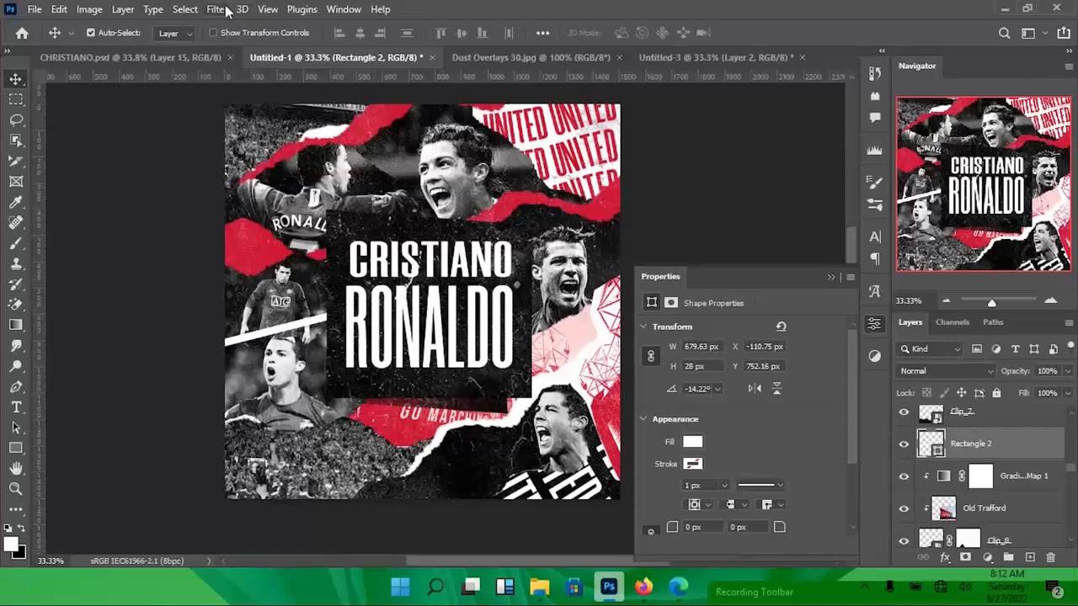
- Convert Rectangle 2 to a smart object and apply a Gaussian Blur with an 8.2 pixel radius
{"action": "right_click", "coordinate": [1053, 457]}
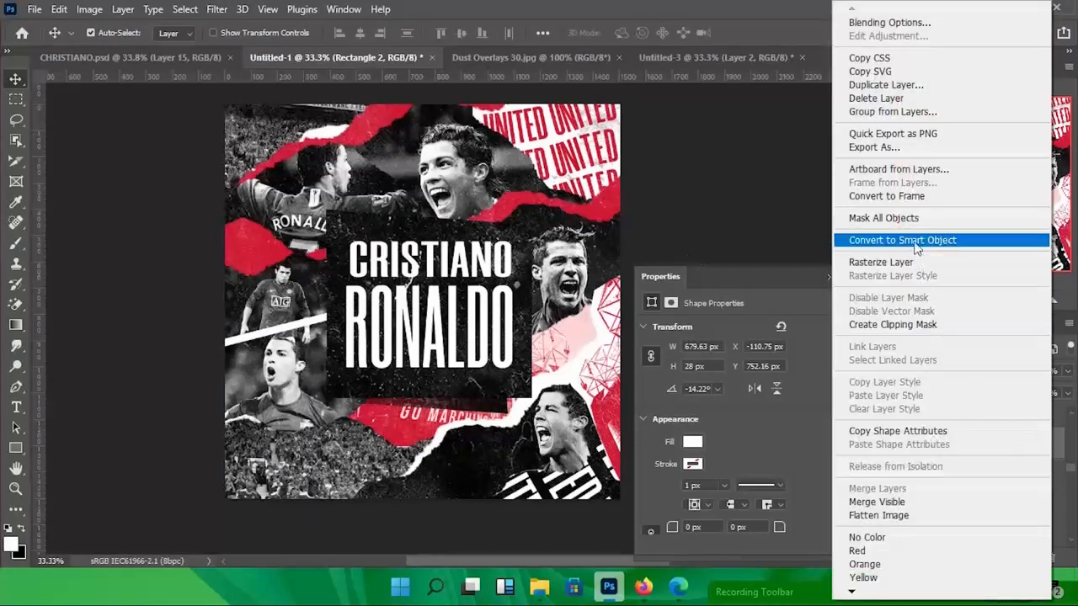
{"action": "left_click", "coordinate": [926, 241]}
{"action": "left_click", "coordinate": [212, 10]}
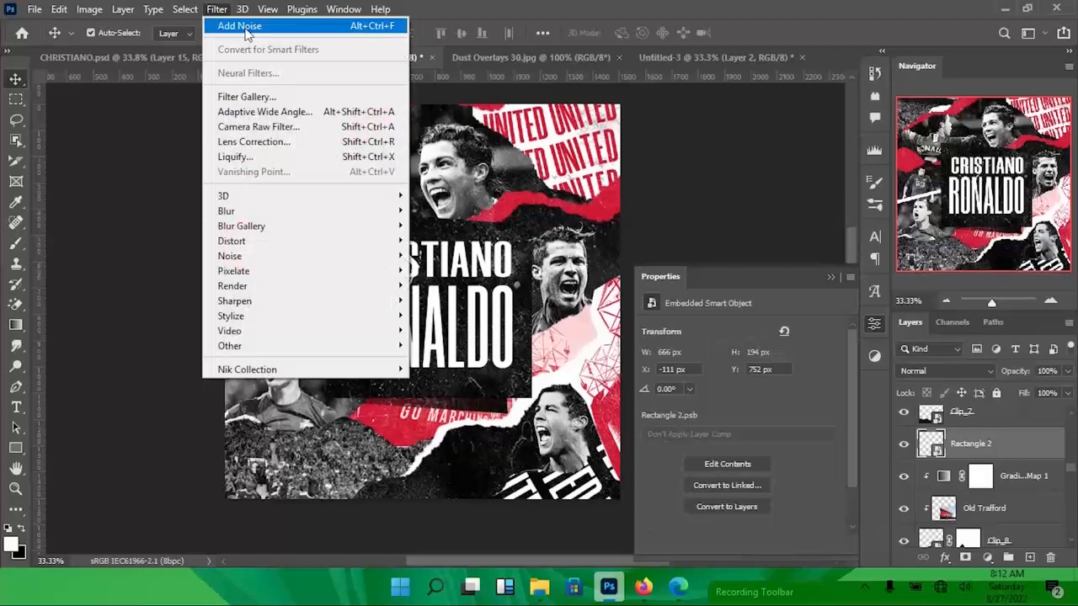
{"action": "mouse_move", "coordinate": [236, 211]}
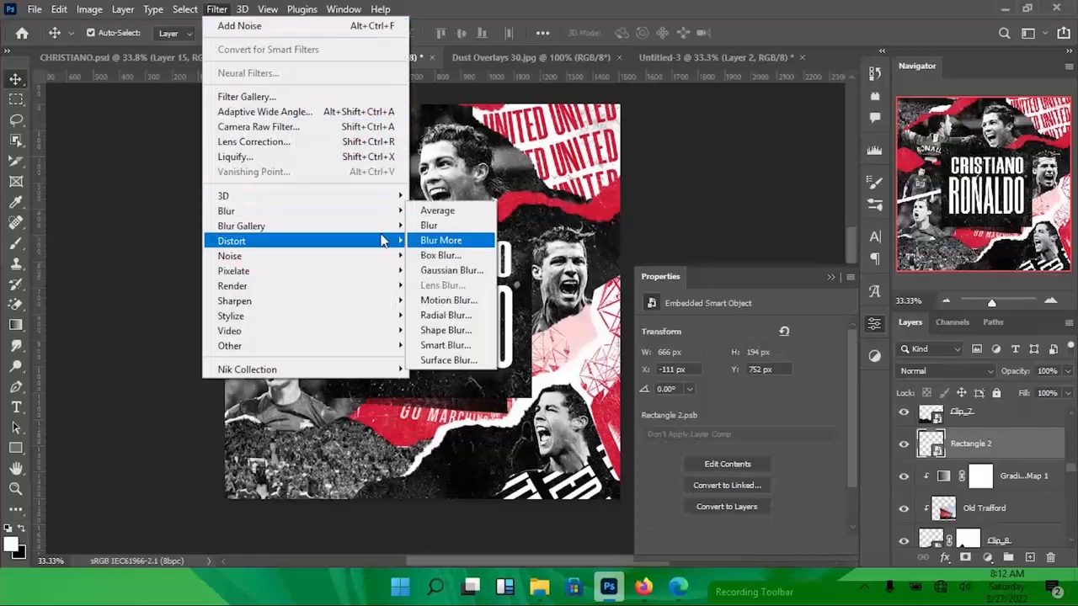
{"action": "left_click", "coordinate": [440, 270]}
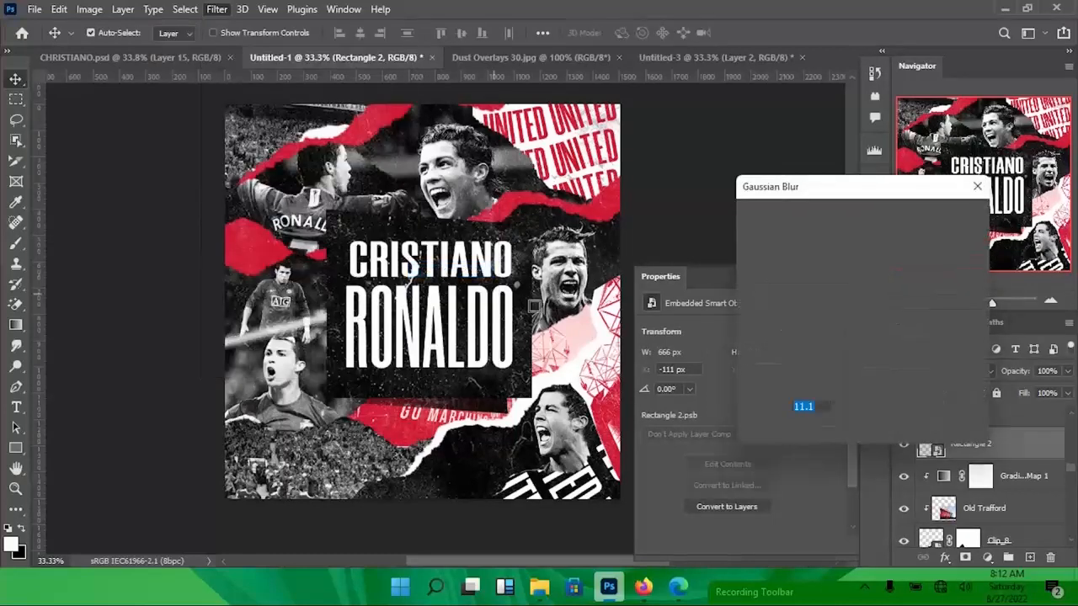
{"action": "left_click_drag", "start_coordinate": [808, 432], "coordinate": [803, 430]}
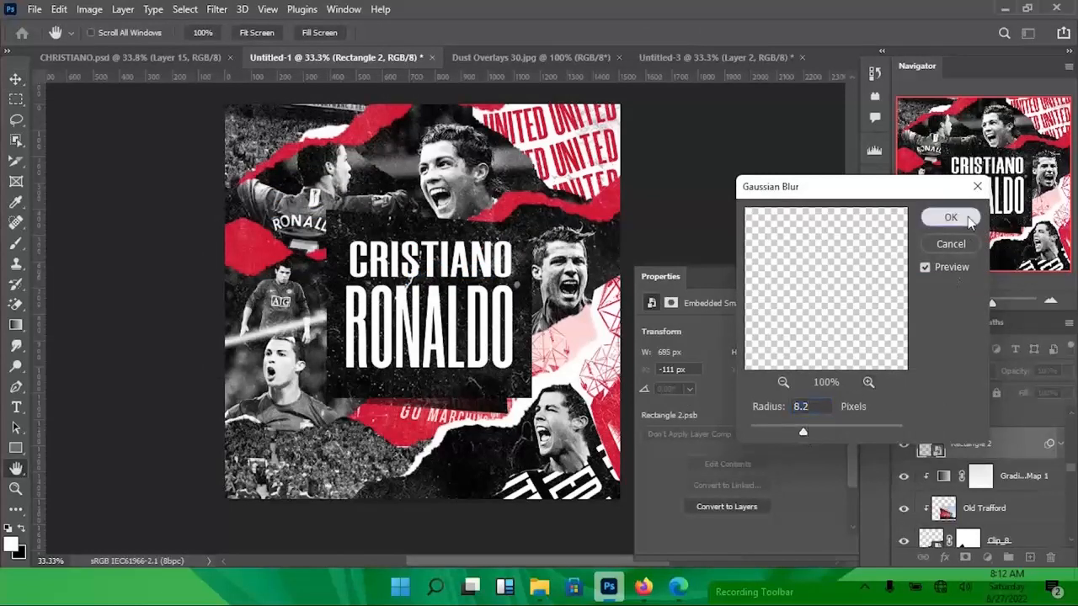
{"action": "left_click", "coordinate": [950, 218]}
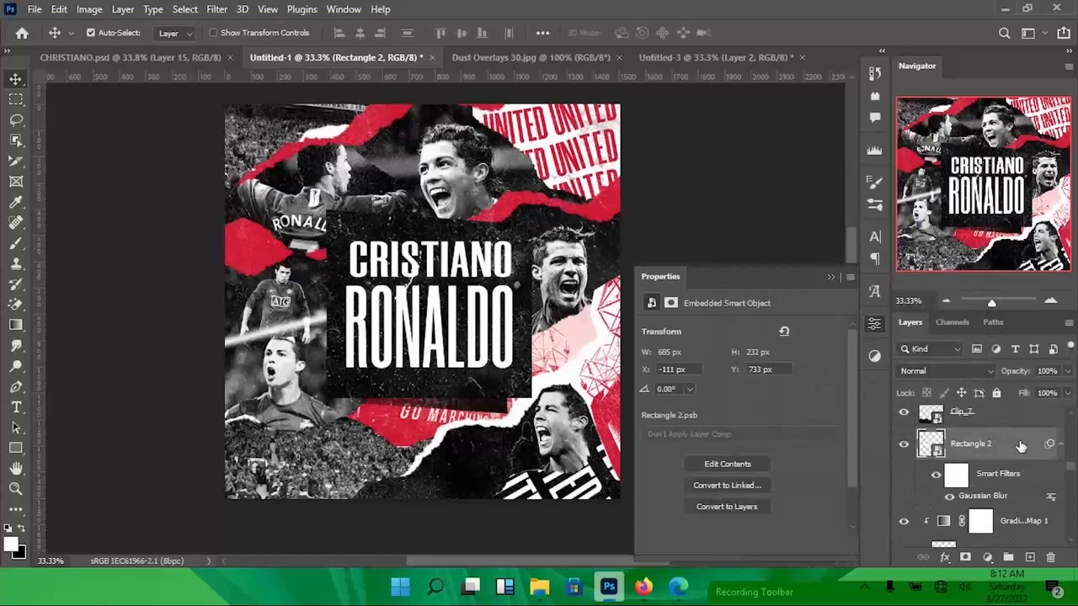
- Add a white Outer Glow to Rectangle 2 with a size of 120 px and 78% opacity
{"action": "double_click", "coordinate": [1020, 446]}
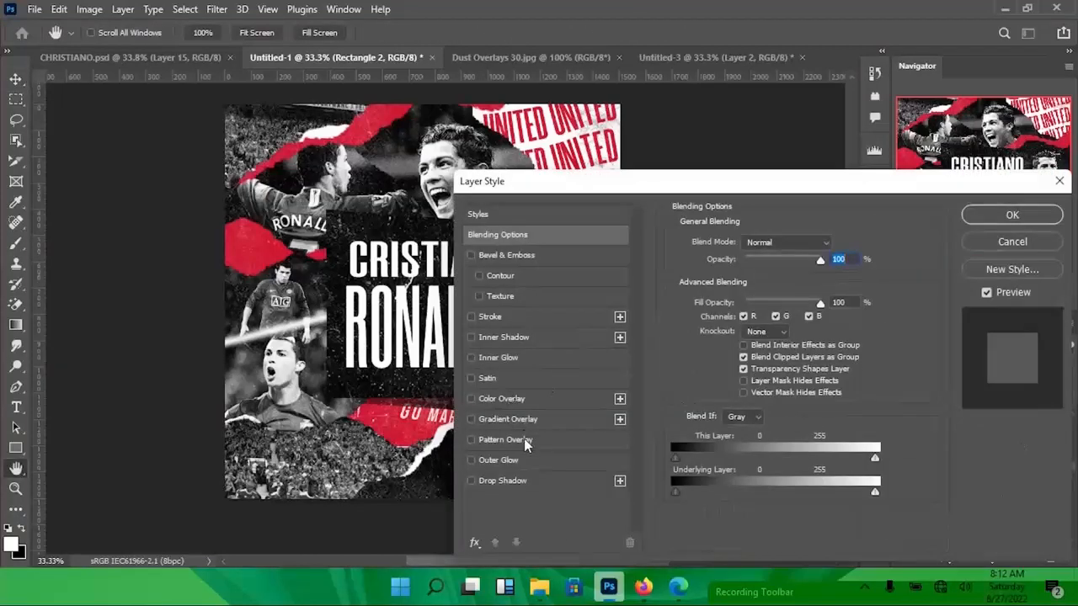
{"action": "left_click", "coordinate": [543, 460]}
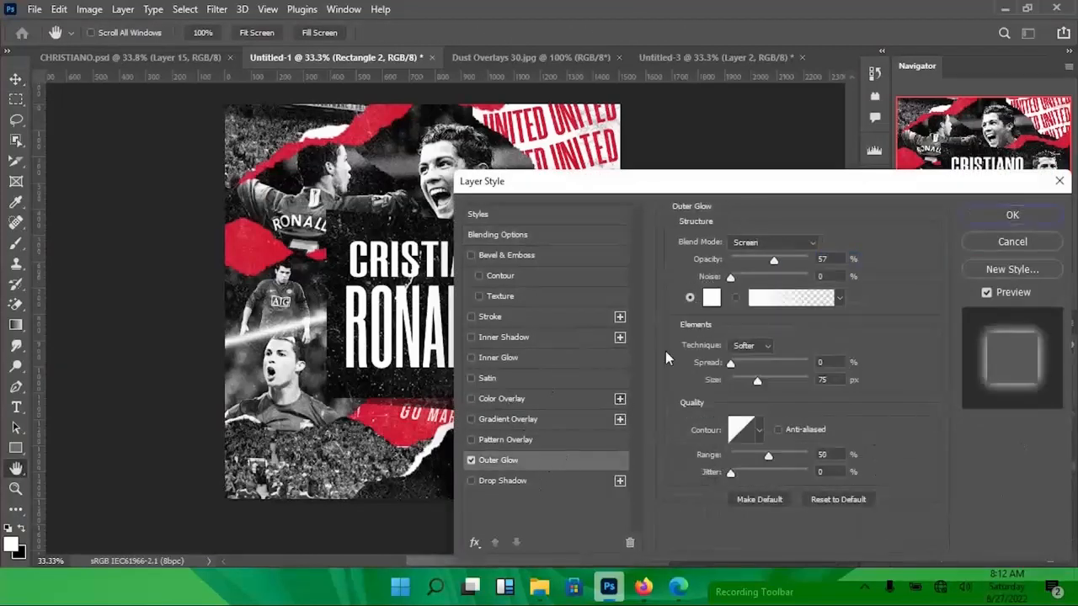
{"action": "left_click_drag", "start_coordinate": [766, 380], "coordinate": [771, 383]}
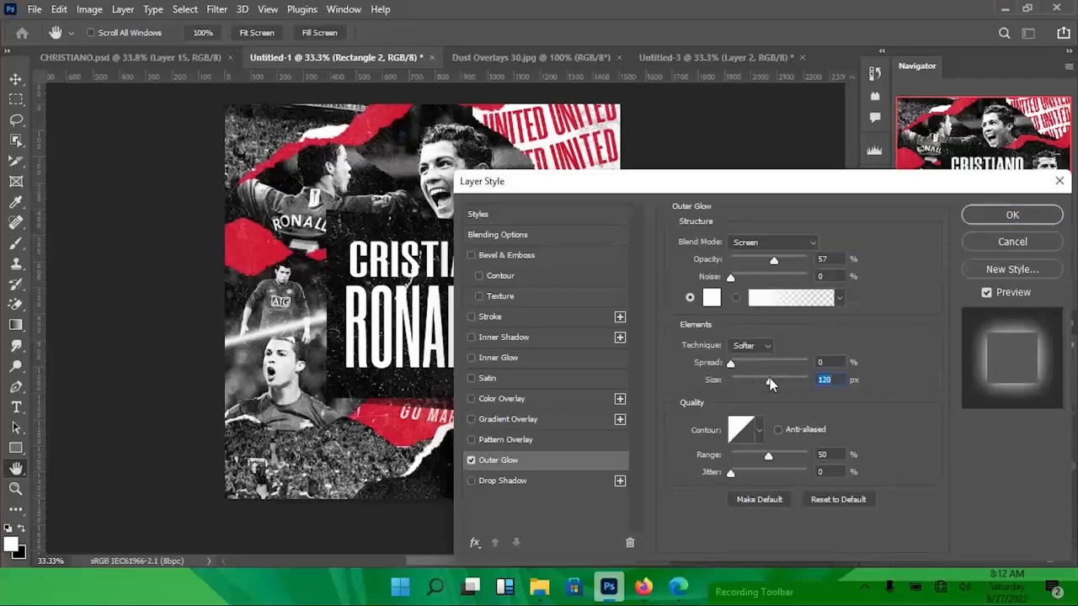
{"action": "left_click_drag", "start_coordinate": [785, 258], "coordinate": [790, 258]}
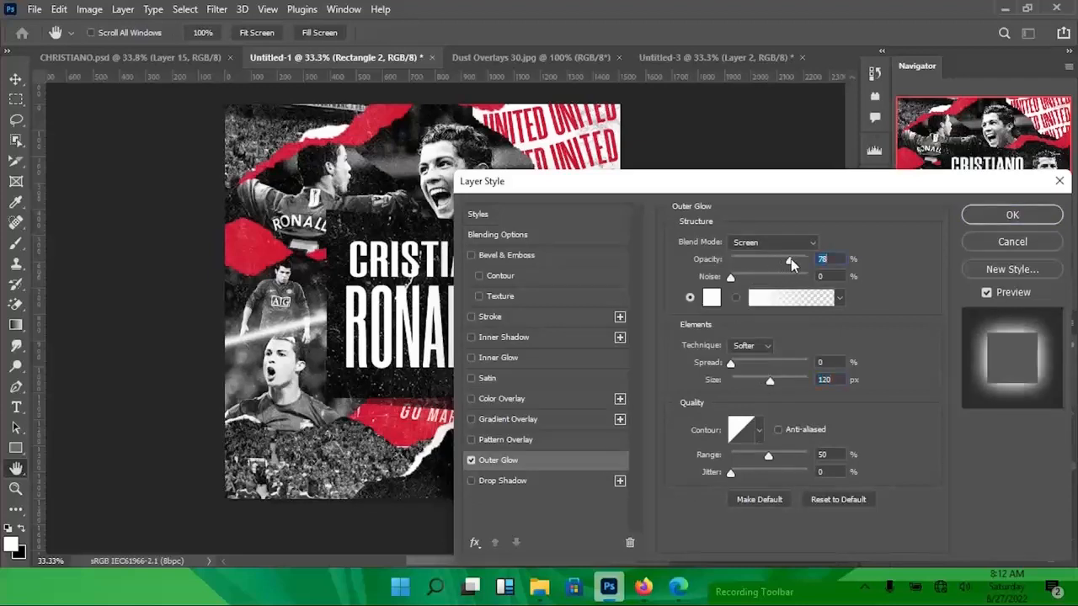
{"action": "left_click", "coordinate": [1029, 213]}
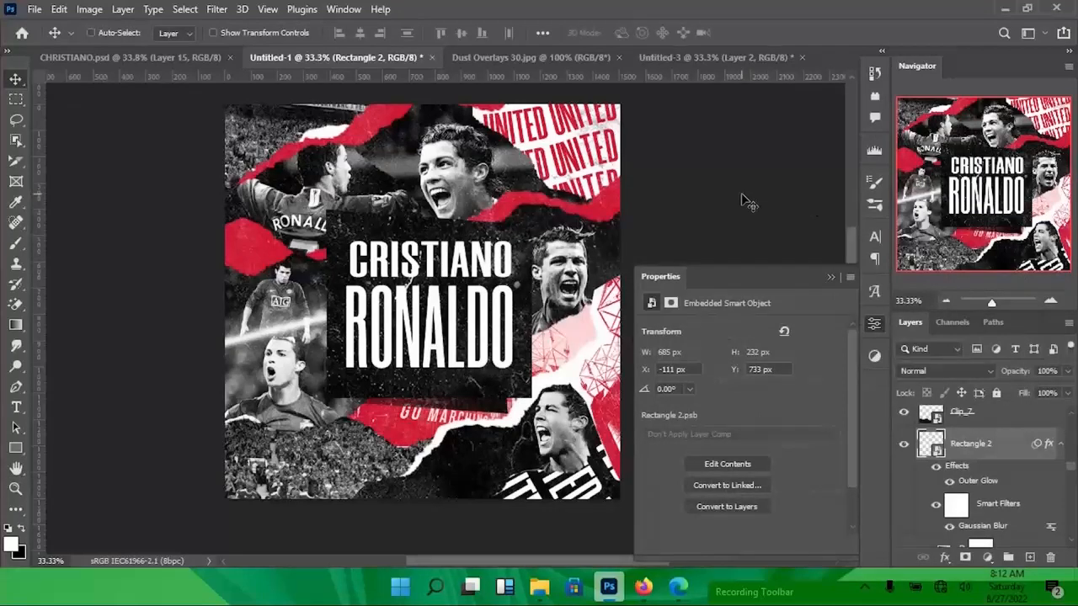
- Enlarge the glowing light streak about its centre to roughly 947 × 308 px
{"action": "key", "text": "ctrl+minus"}
{"action": "key", "text": "ctrl+t"}
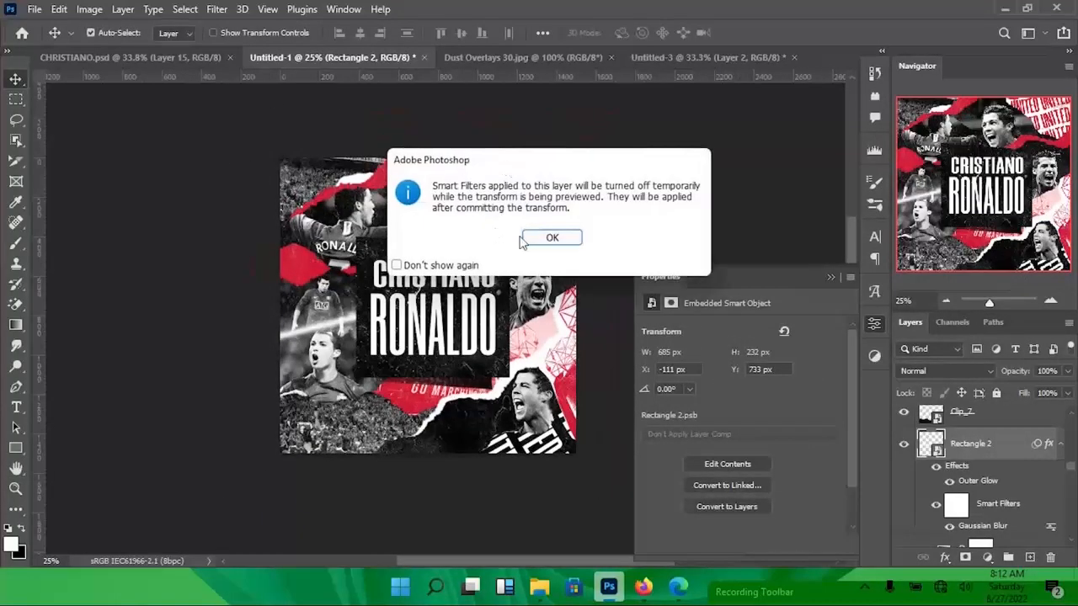
{"action": "left_click", "coordinate": [550, 236]}
{"action": "left_click_drag", "start_coordinate": [379, 341], "coordinate": [414, 333]}
{"action": "key", "text": "Return"}
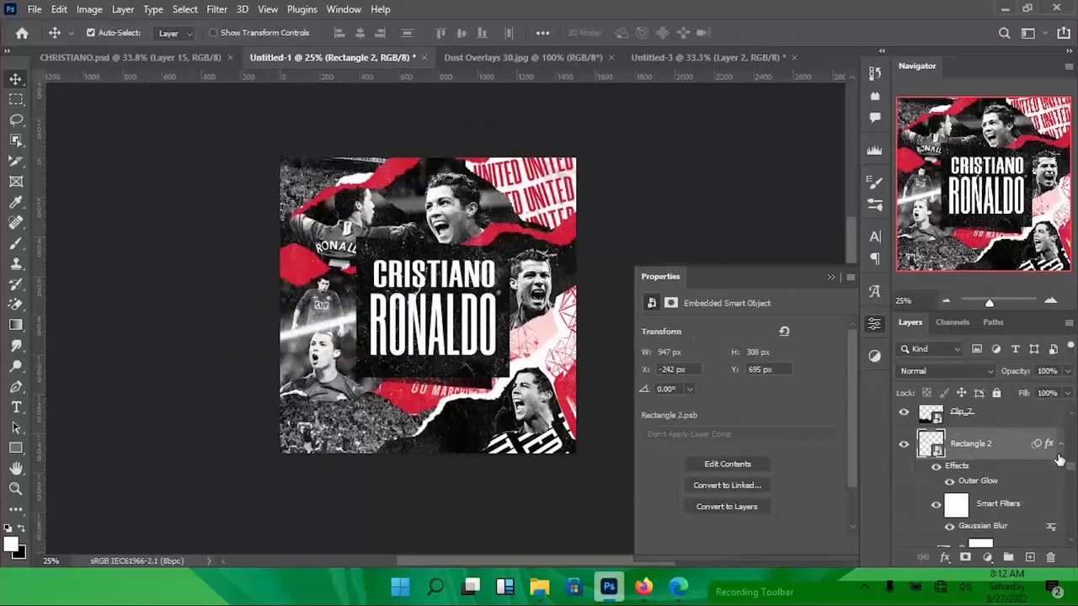
- Unlock the GRAY, Layer 10 and Layer 9 layers, and compare the poster with the reference CHRISTIANO.psd
{"action": "scroll", "coordinate": [1071, 463], "scroll_direction": "down", "scroll_amount": 3}
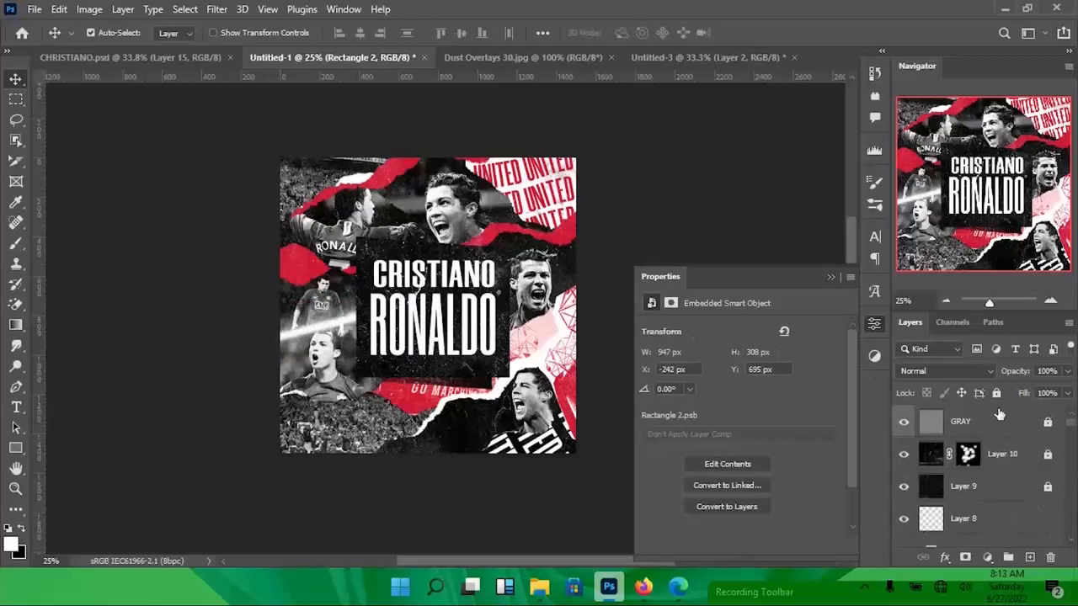
{"action": "left_click", "coordinate": [1010, 425]}
{"action": "left_click", "coordinate": [1002, 495], "text": "shift"}
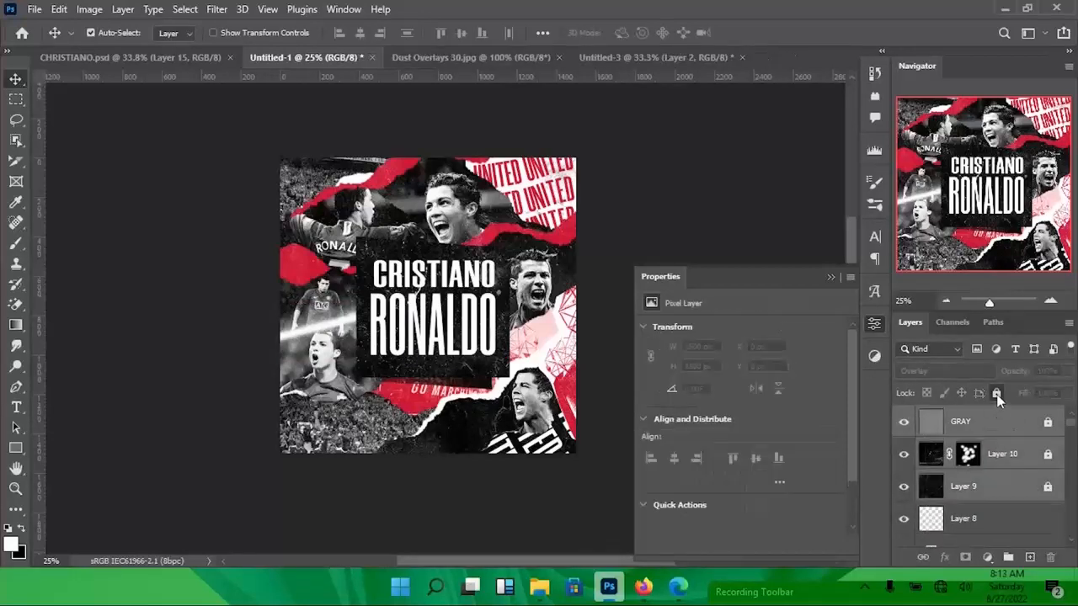
{"action": "left_click", "coordinate": [996, 394]}
{"action": "left_click", "coordinate": [831, 277]}
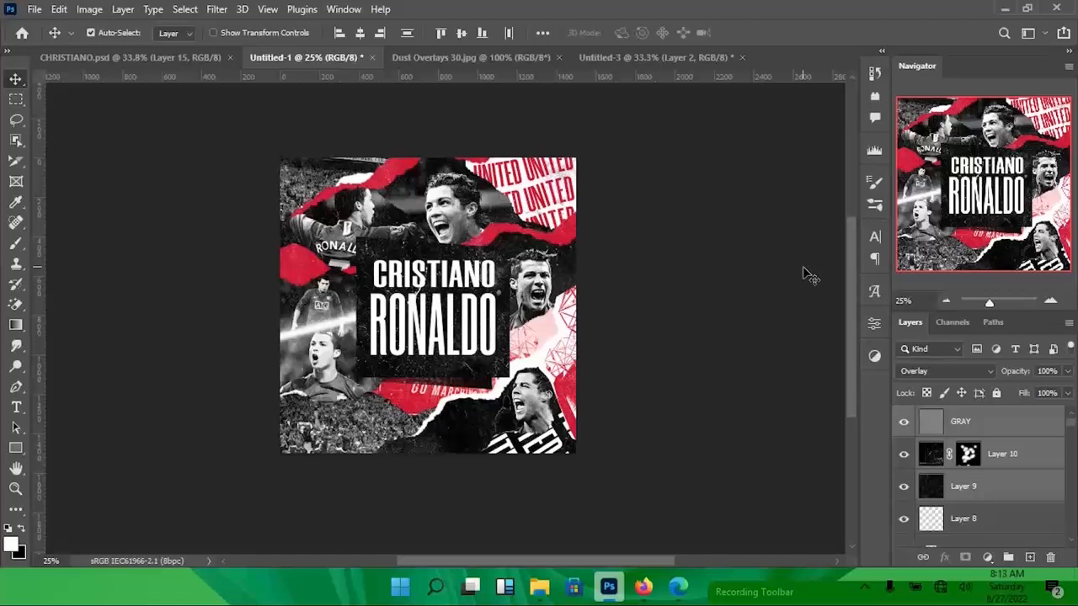
{"action": "left_click", "coordinate": [199, 57]}
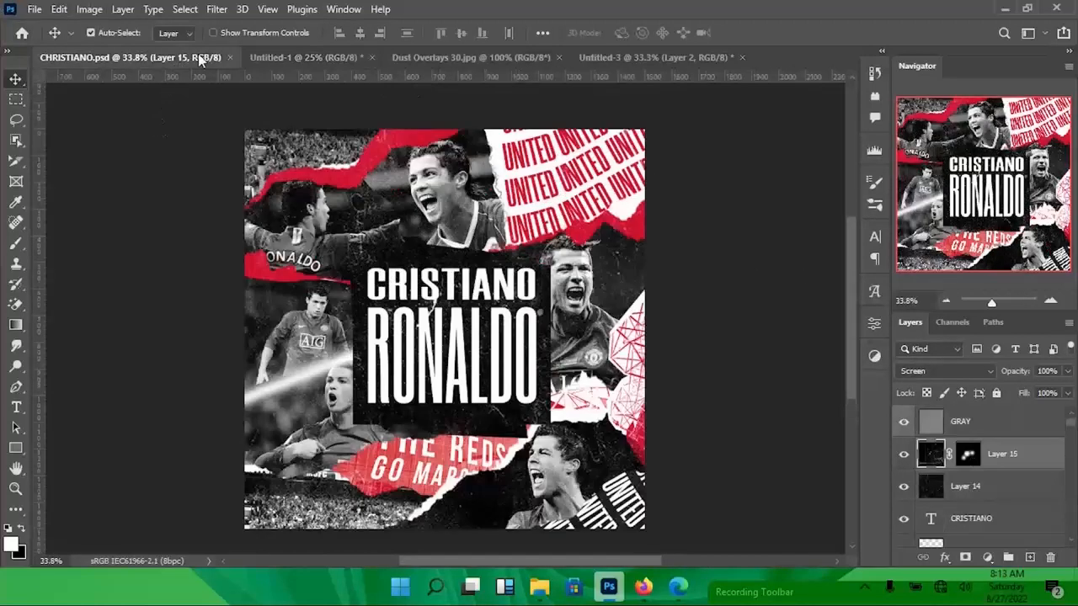
{"action": "left_click", "coordinate": [277, 68]}
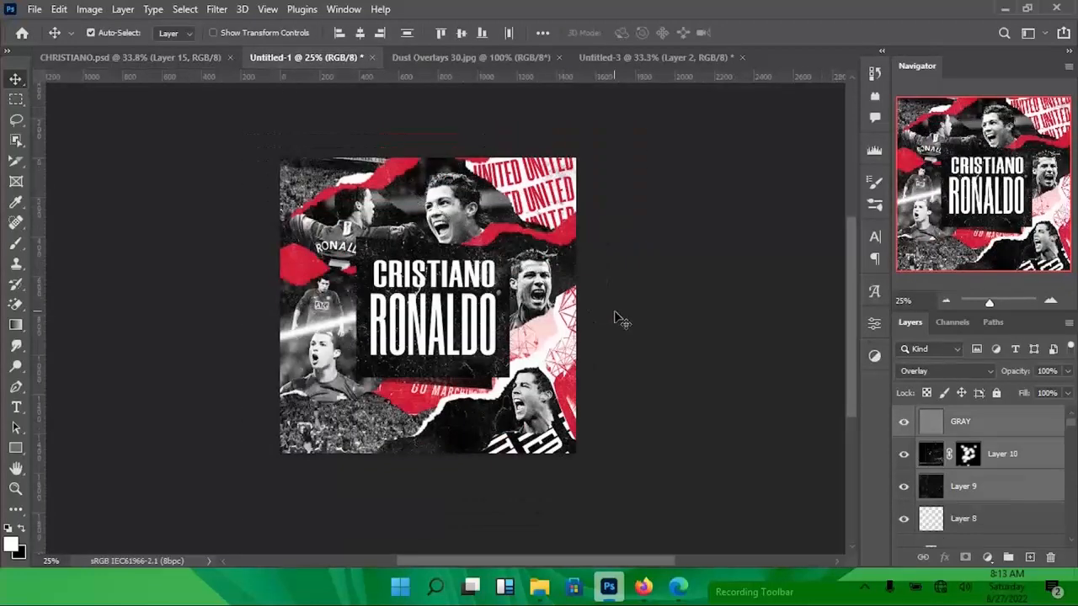